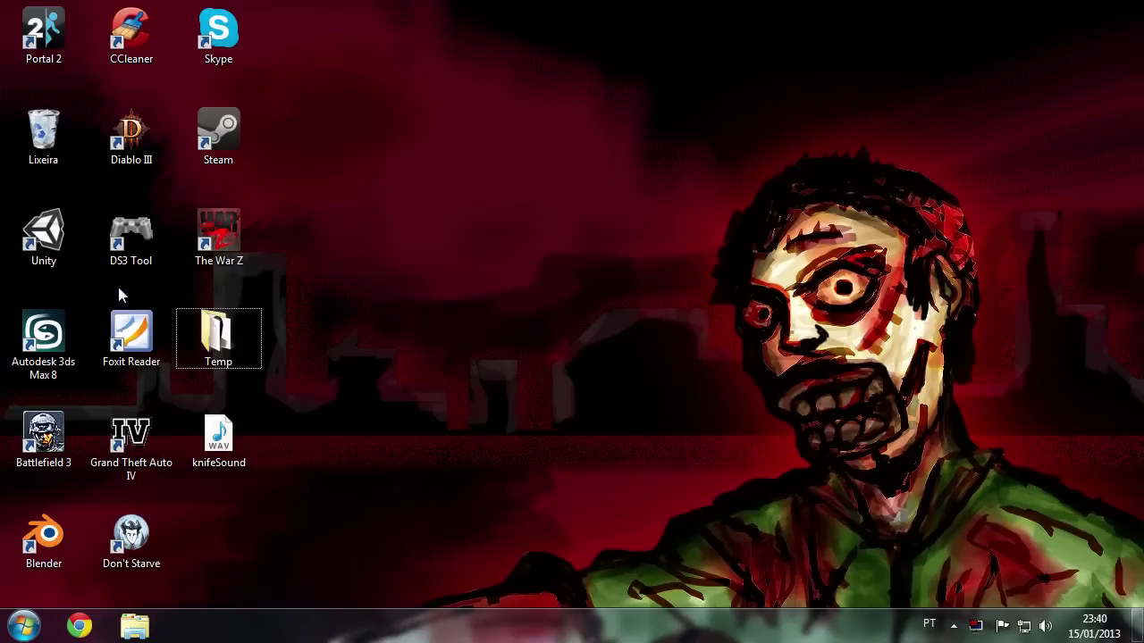
Launch Unity, orbit and zoom to an isometric park view, then minimize the editor
click(56, 249)
double_click(56, 249)
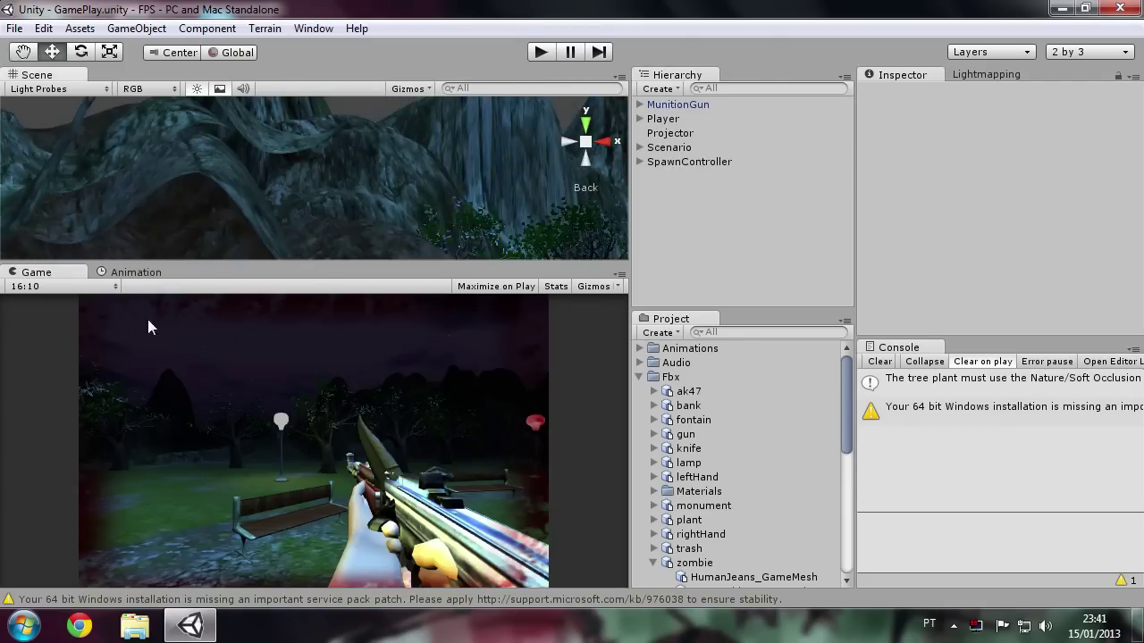
mouse_move(240, 250)
alt+mouse_down()
mouse_move(222, 288)
mouse_move(108, 210)
mouse_move(415, 183)
alt+mouse_up()
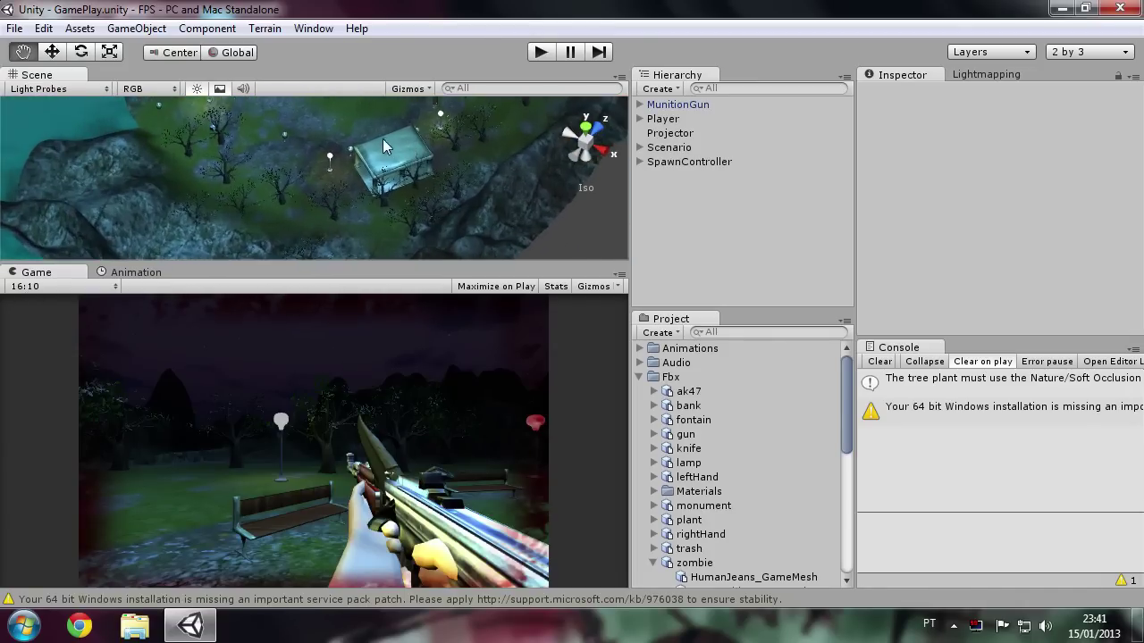
scroll(416, 183, up, 2)
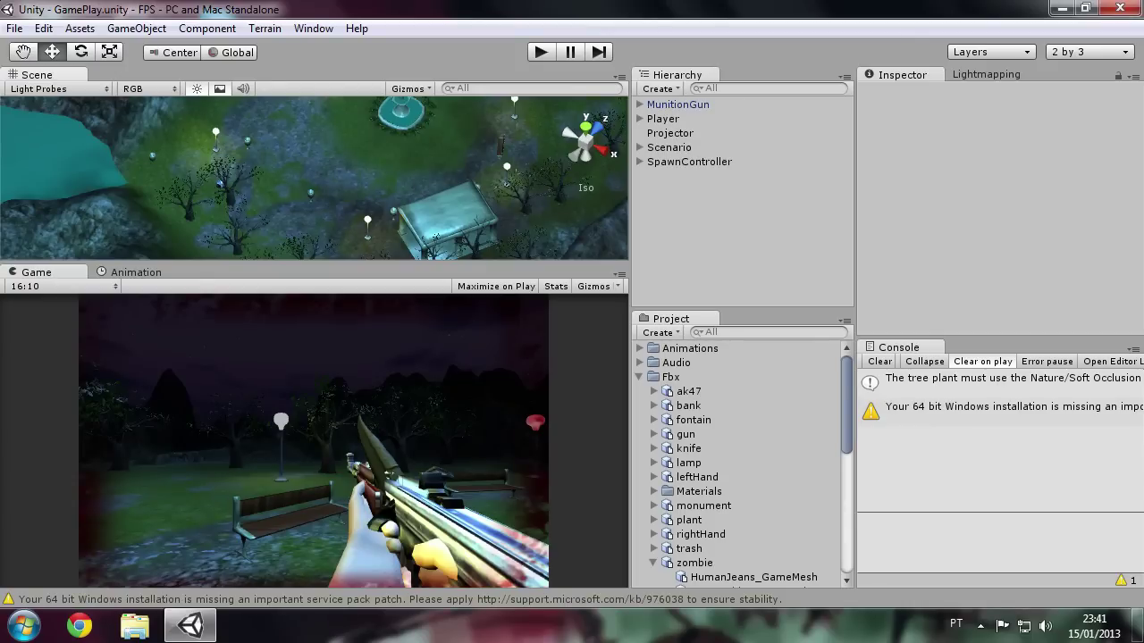
click(1051, 8)
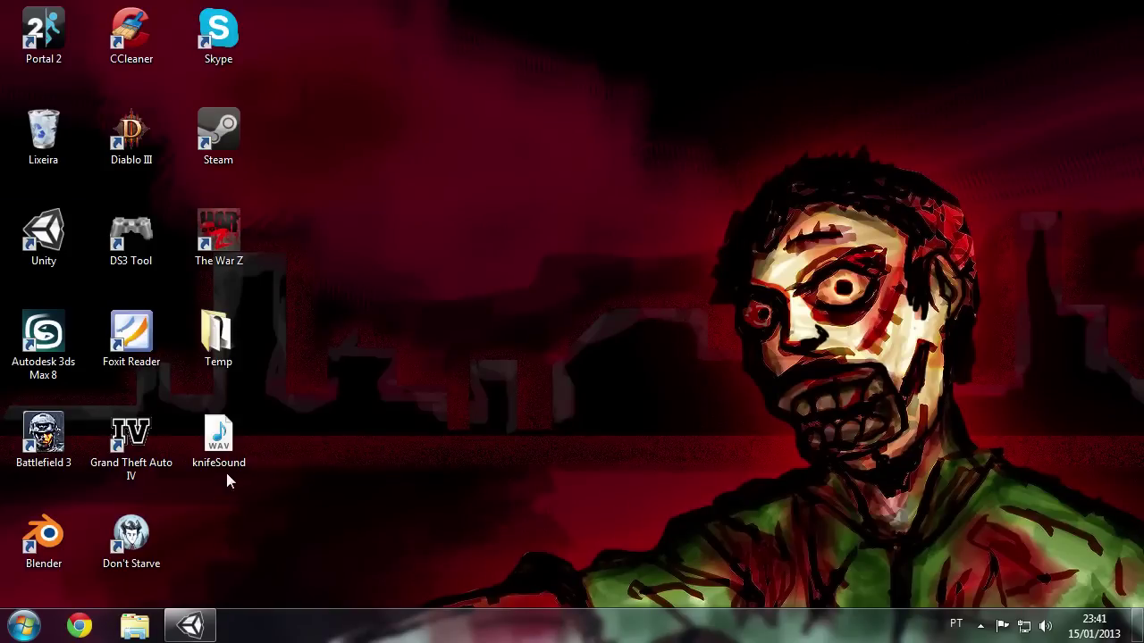
Drag knifeSound.wav from the desktop into the Project panel's Audio folder
mouse_move(223, 436)
mouse_down()
mouse_move(788, 572)
mouse_move(782, 581)
mouse_up()
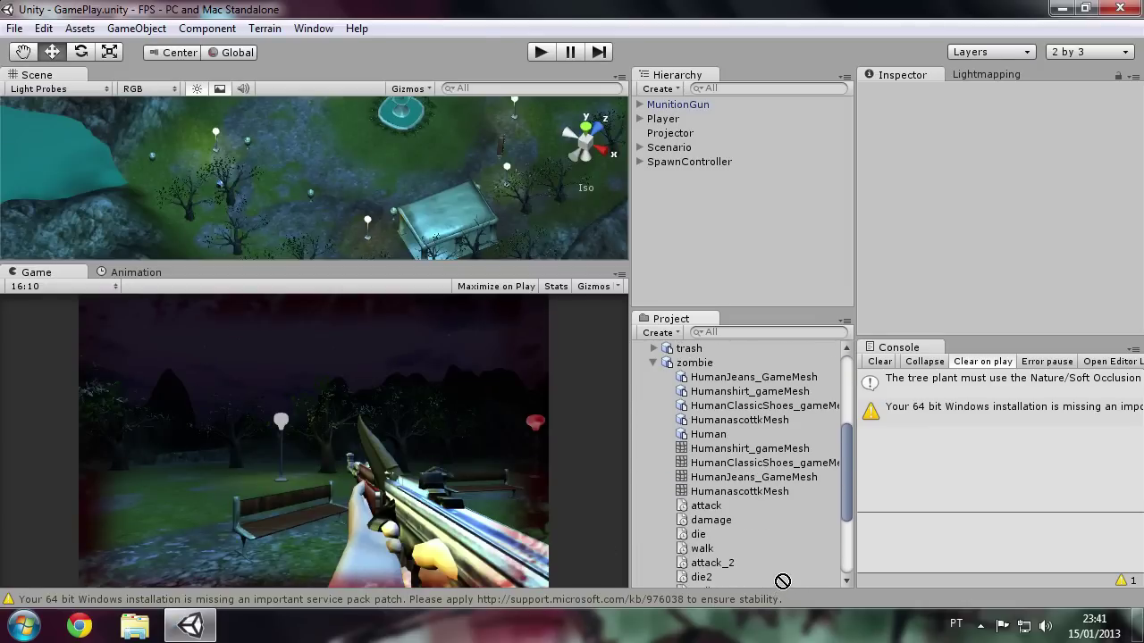
mouse_move(782, 581)
mouse_down()
mouse_move(792, 593)
mouse_move(751, 353)
mouse_up()
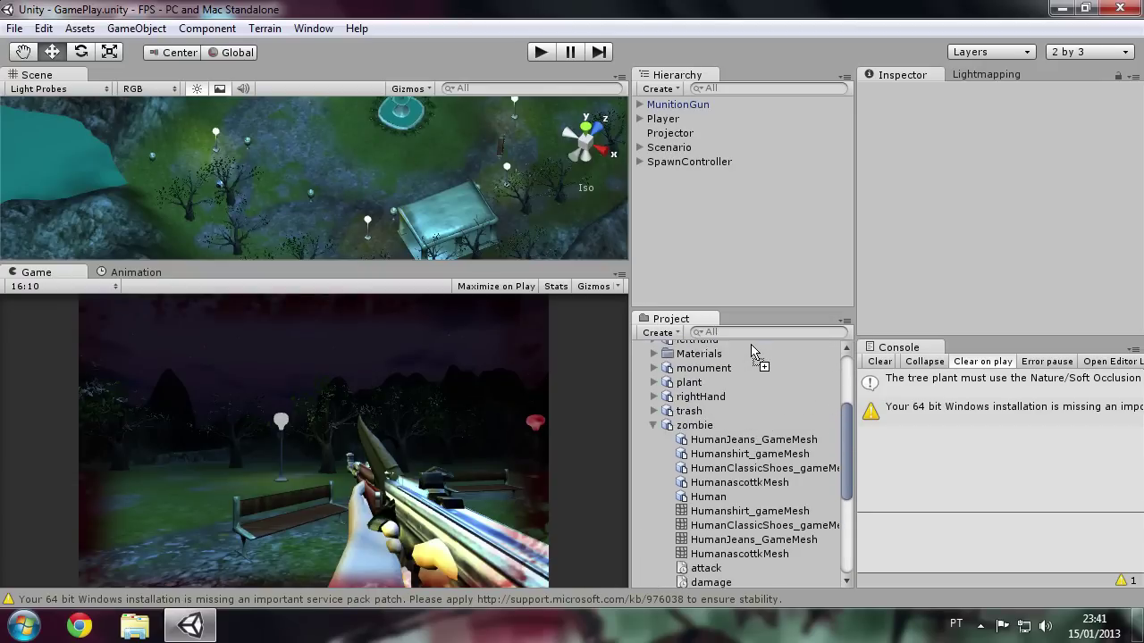
drag(751, 353, 729, 364)
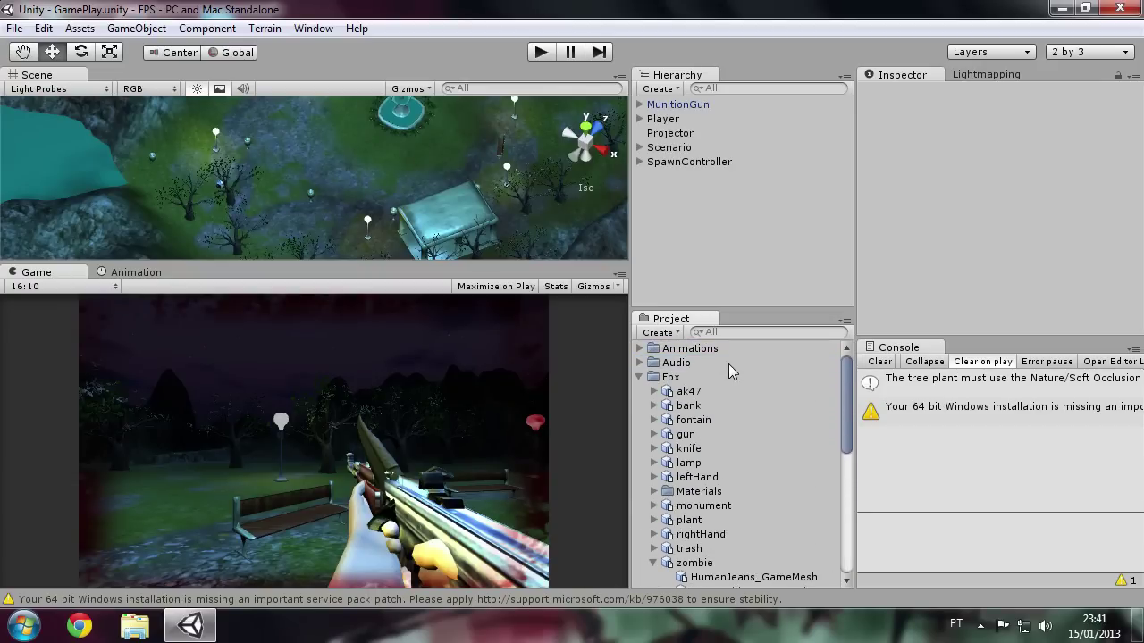
click(639, 363)
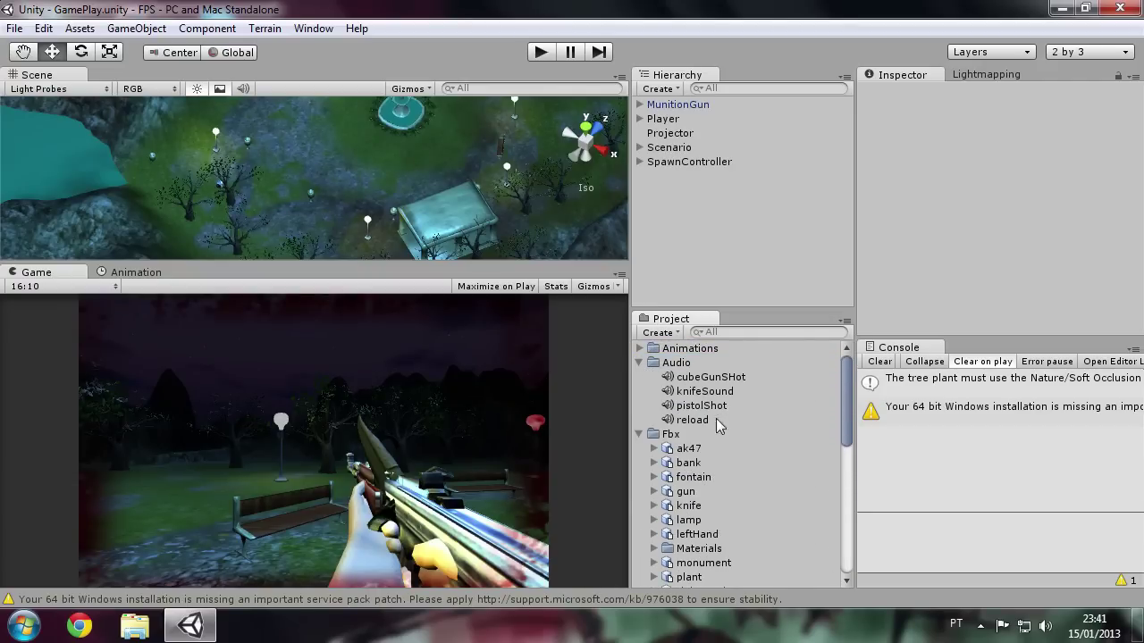
Collapse the Fbx and Scenes folders and orbit the scene to bring the fountain into view
click(640, 434)
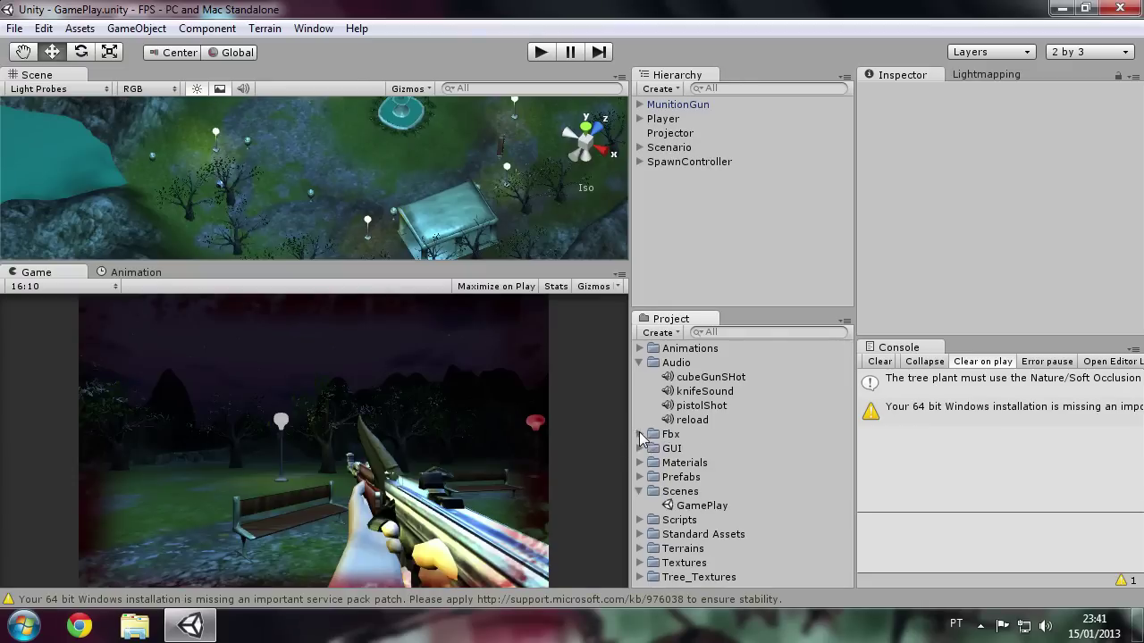
click(640, 491)
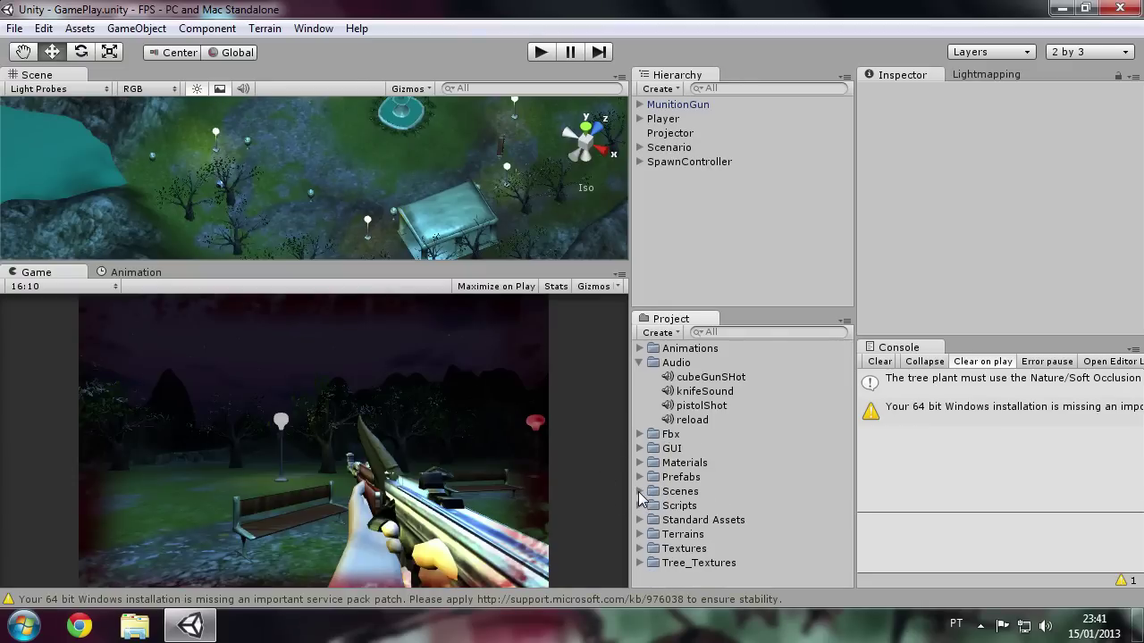
alt+drag(417, 146, 314, 121)
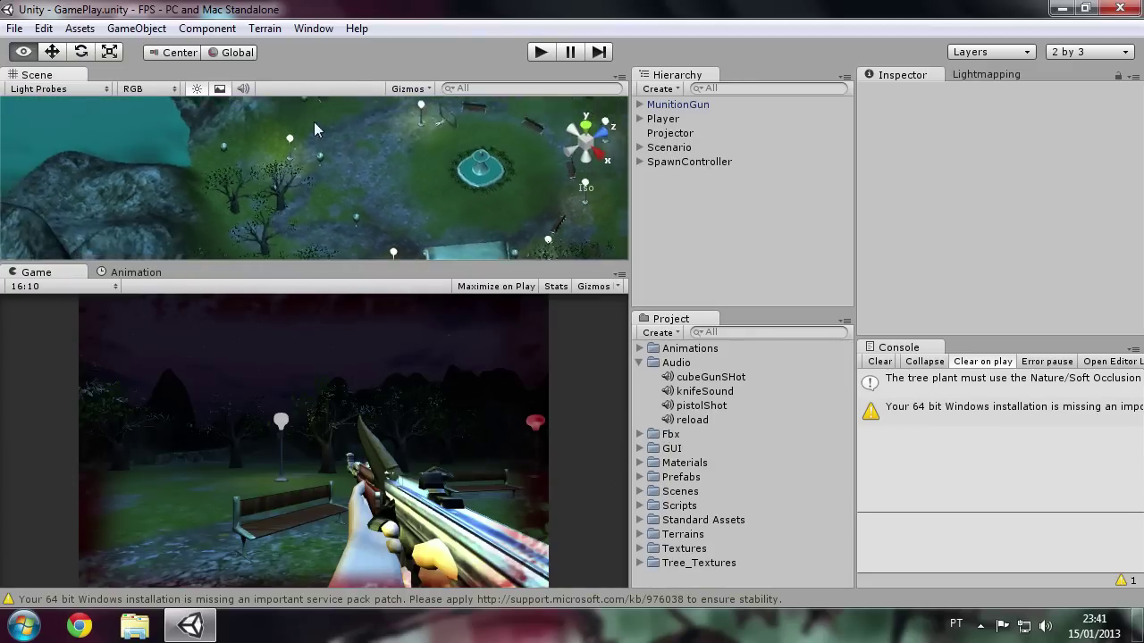
alt+drag(406, 150, 320, 131)
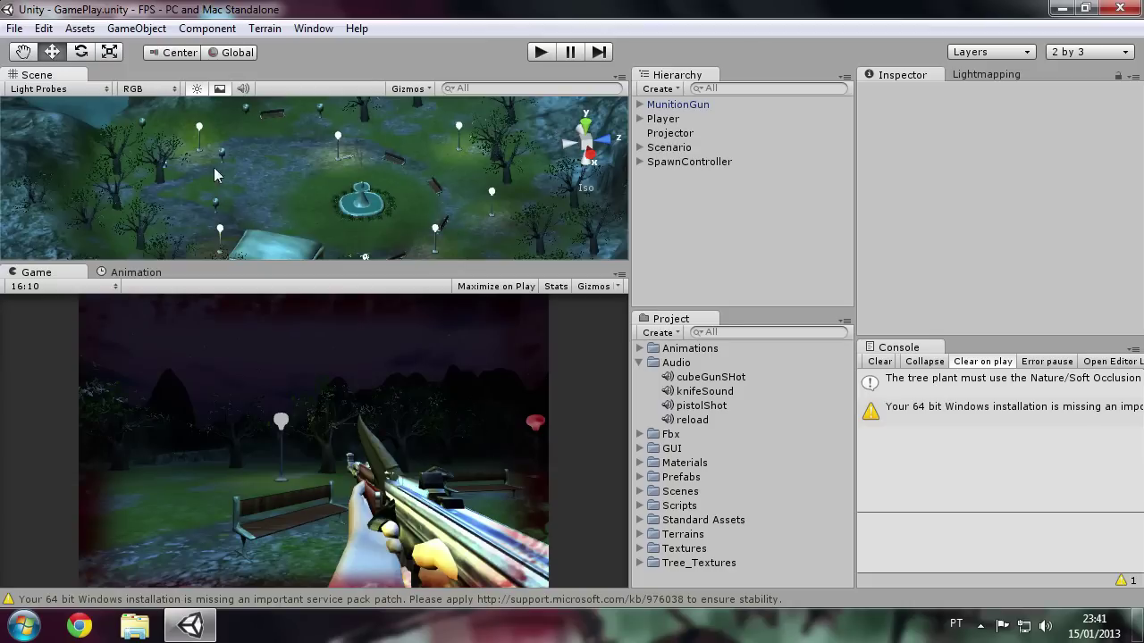
mouse_move(310, 176)
alt+mouse_down()
mouse_move(450, 152)
mouse_move(318, 208)
mouse_move(299, 192)
mouse_move(400, 186)
mouse_move(252, 154)
alt+mouse_up()
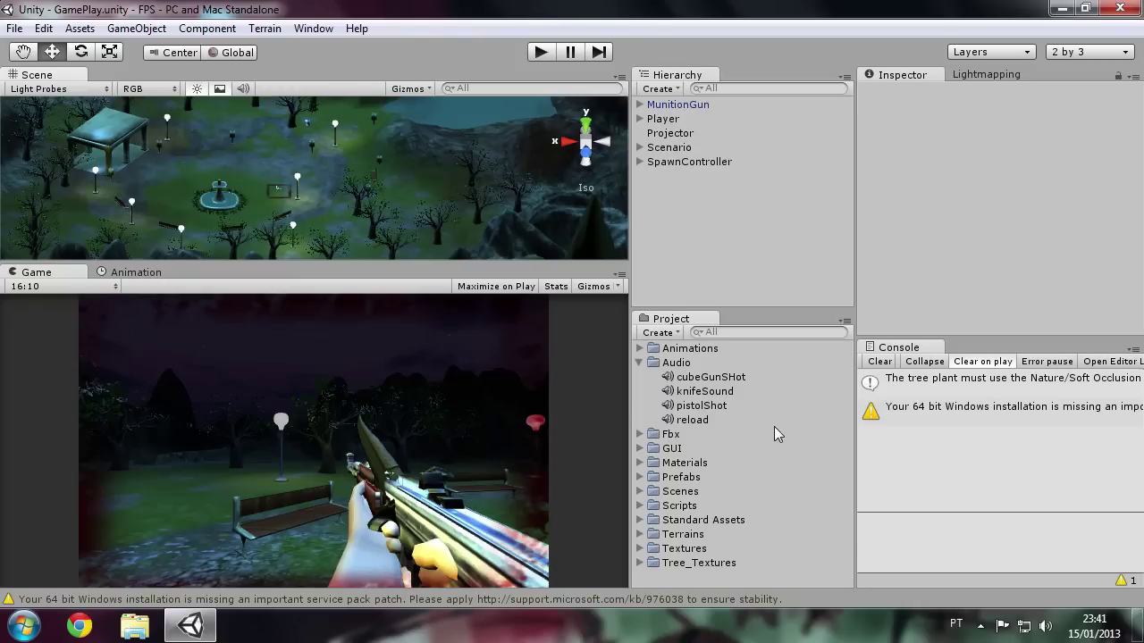
Set the knife's Shot Sound under Player > Main Camera to knifeSound and enter Play mode
click(640, 119)
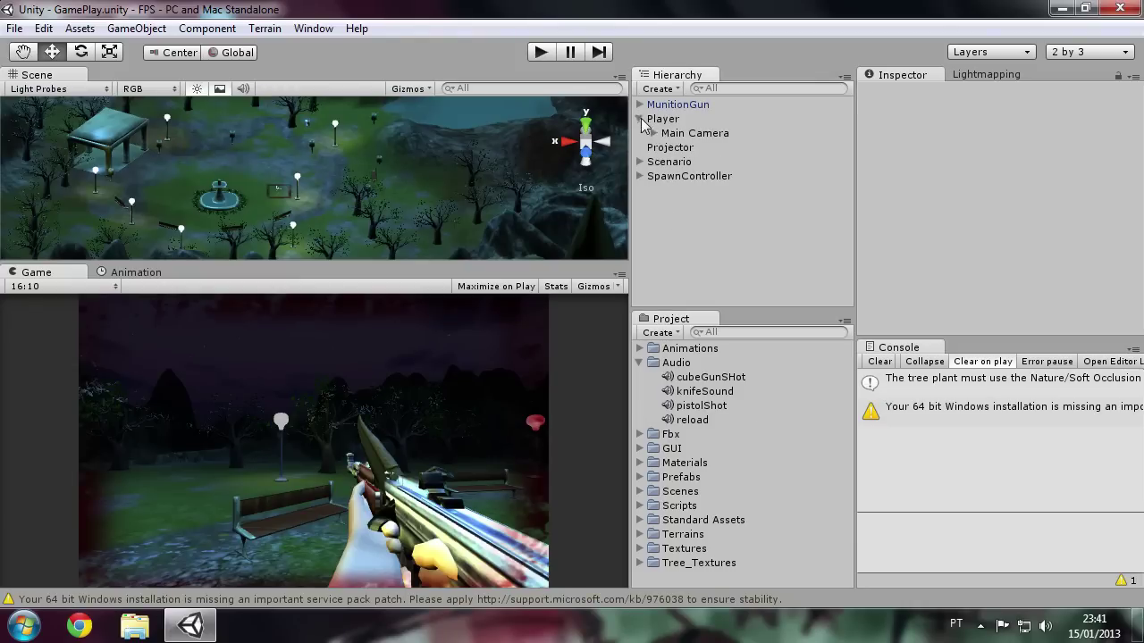
click(653, 133)
click(666, 176)
click(687, 176)
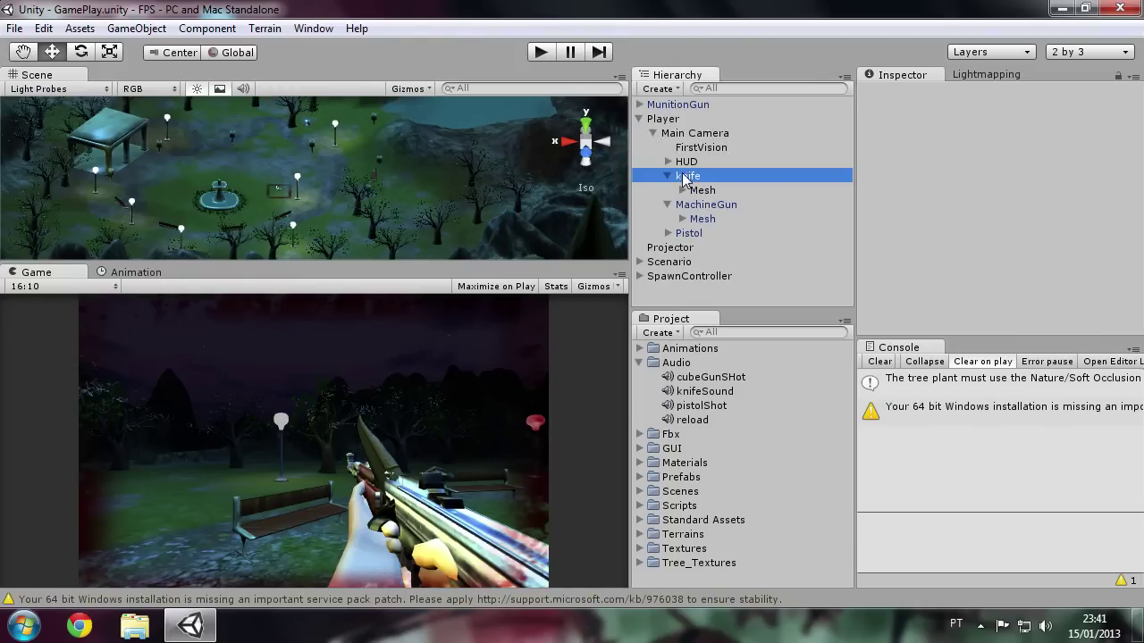
scroll(1073, 322, down, 5)
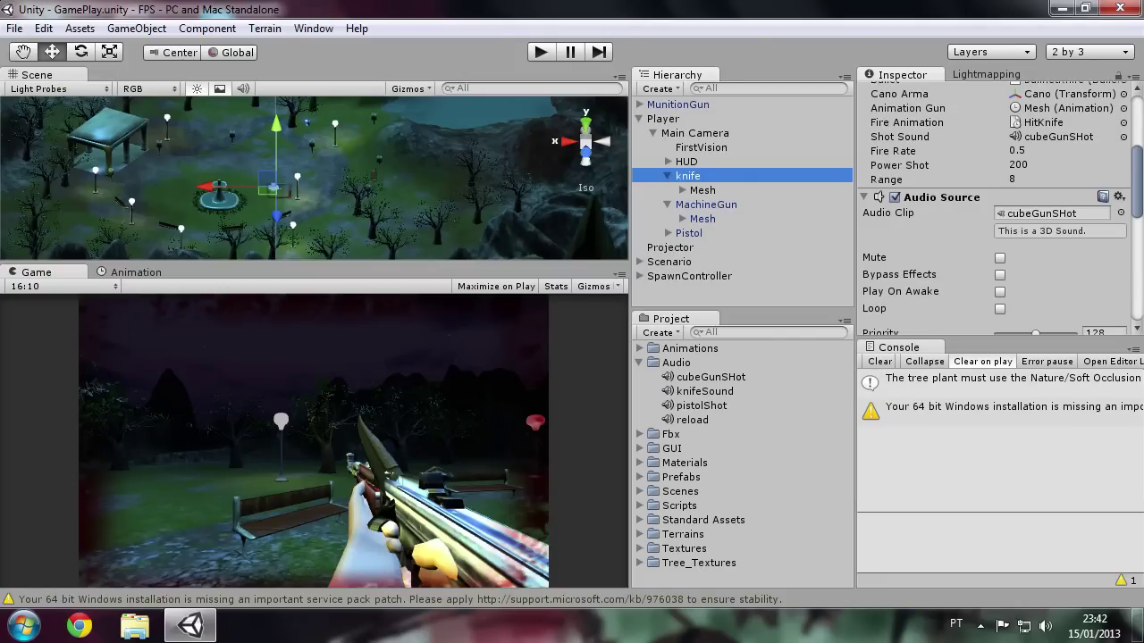
drag(703, 391, 1087, 146)
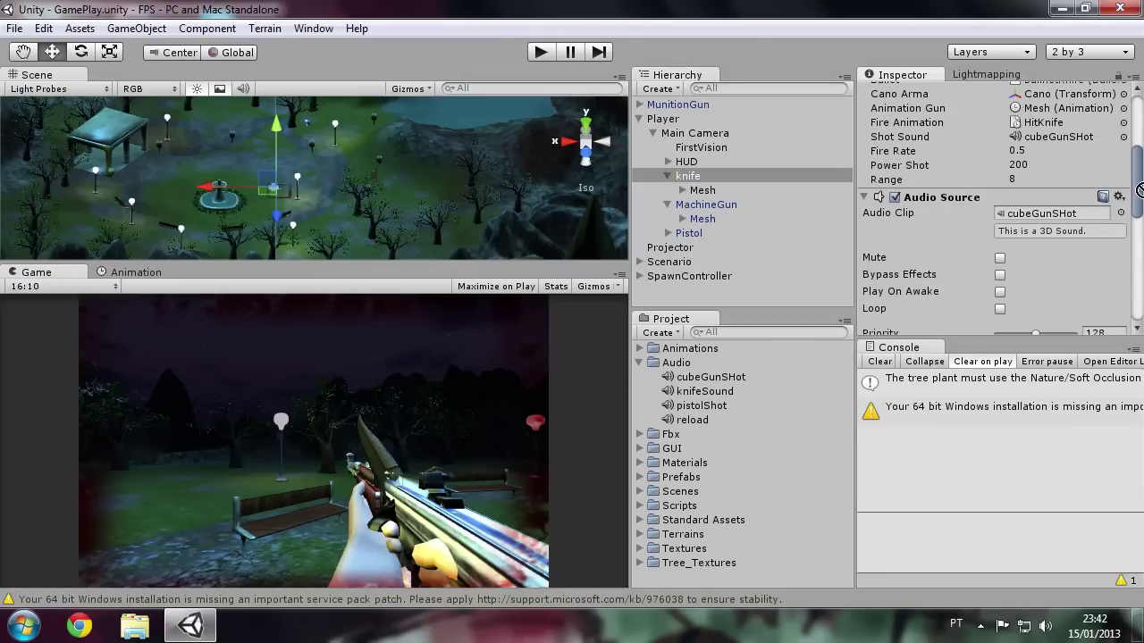
click(547, 53)
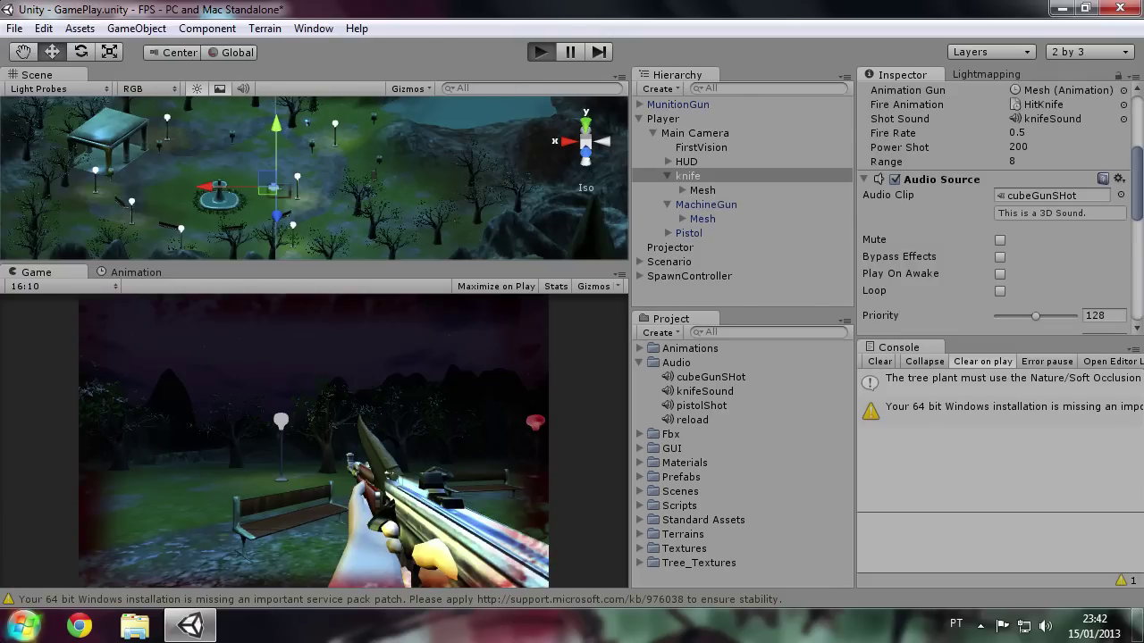
Walk through the park and stab the first approaching enemies with the knife
scroll(313, 438, down, 2)
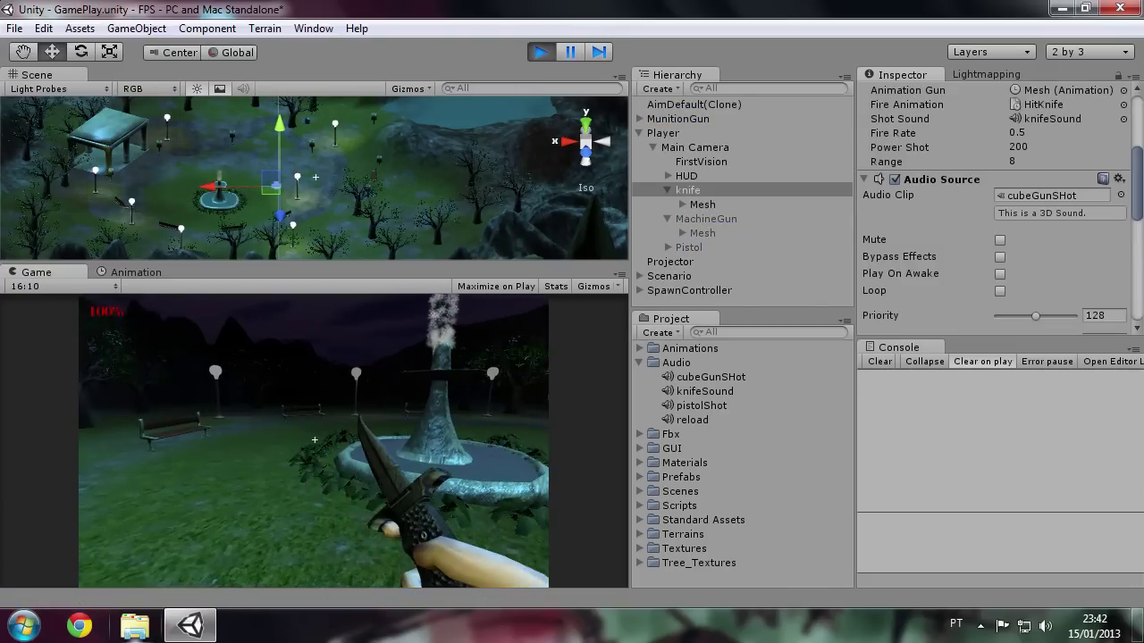
key(w)
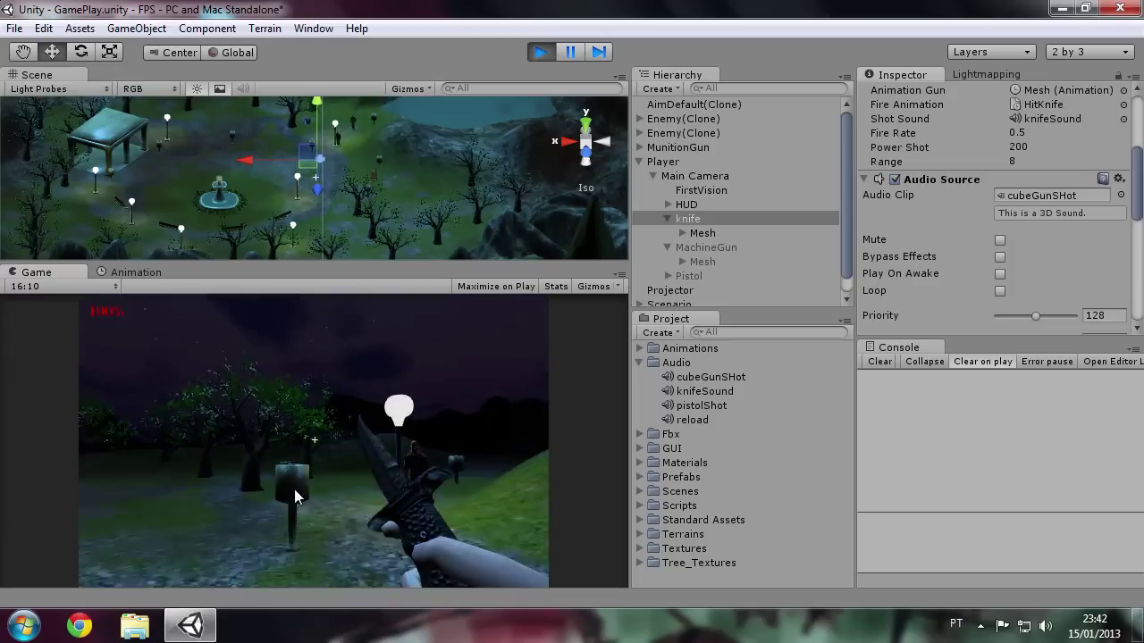
click(319, 507)
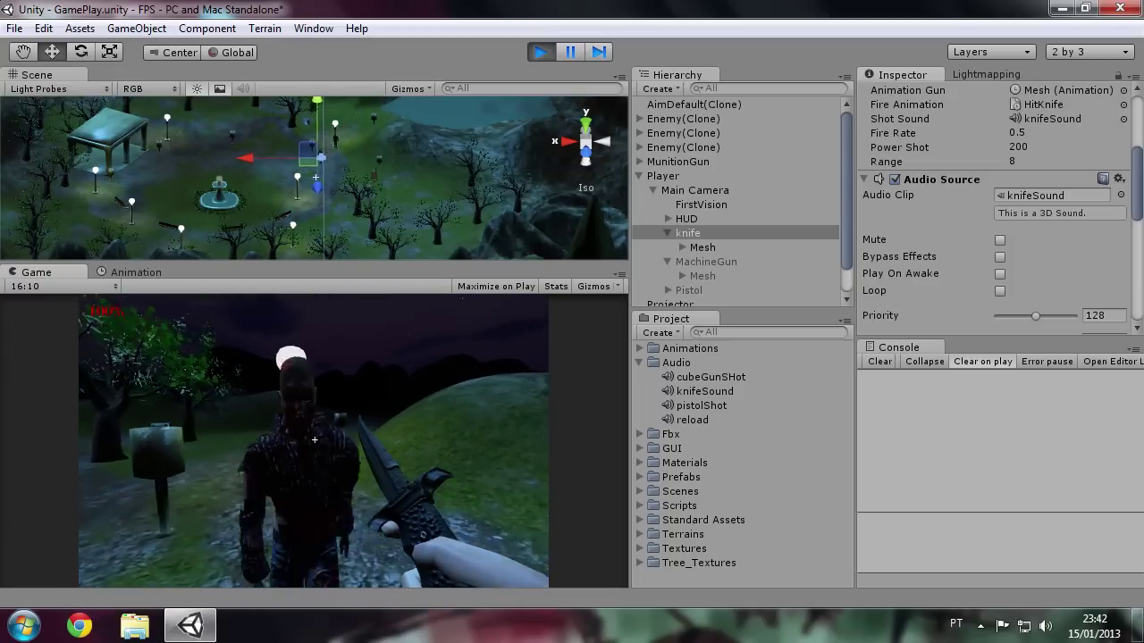
click(322, 507)
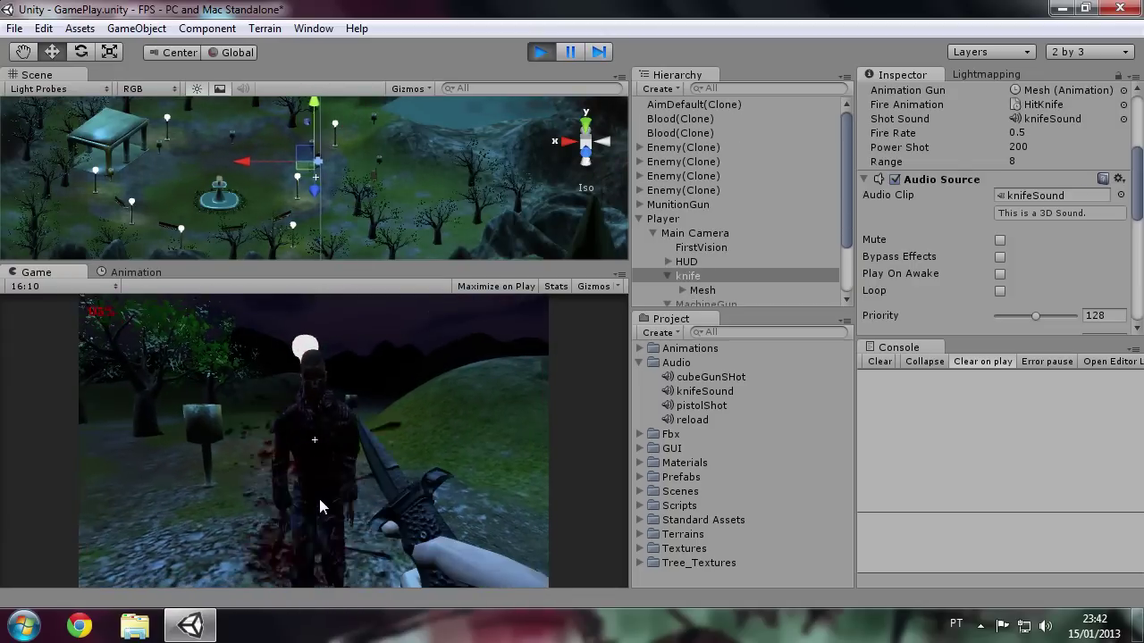
click(322, 504)
click(319, 504)
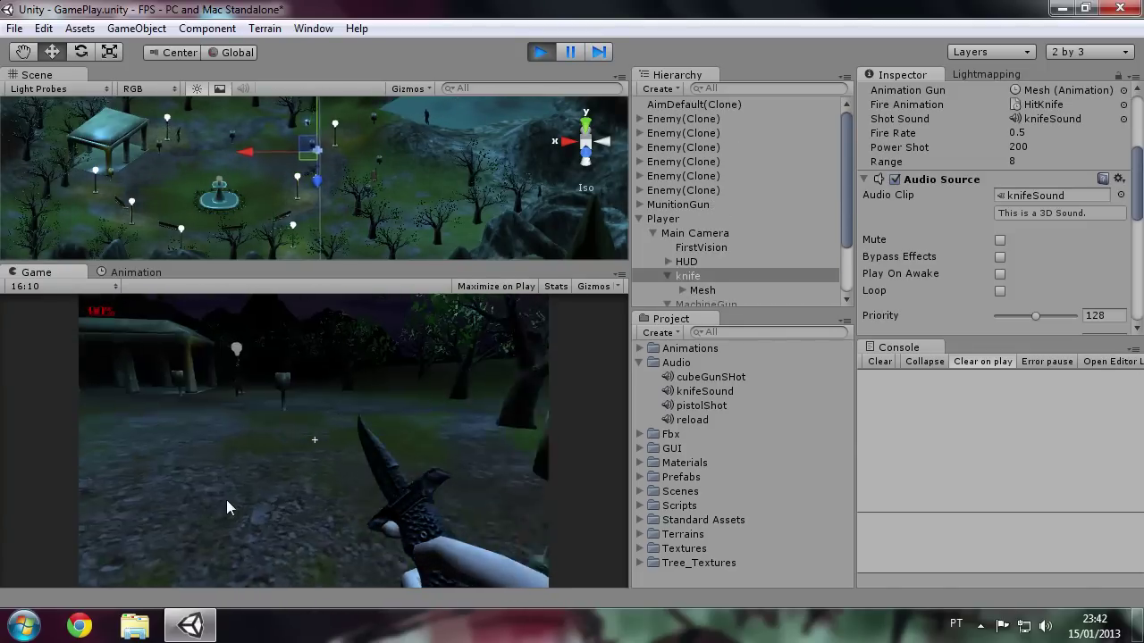
click(214, 494)
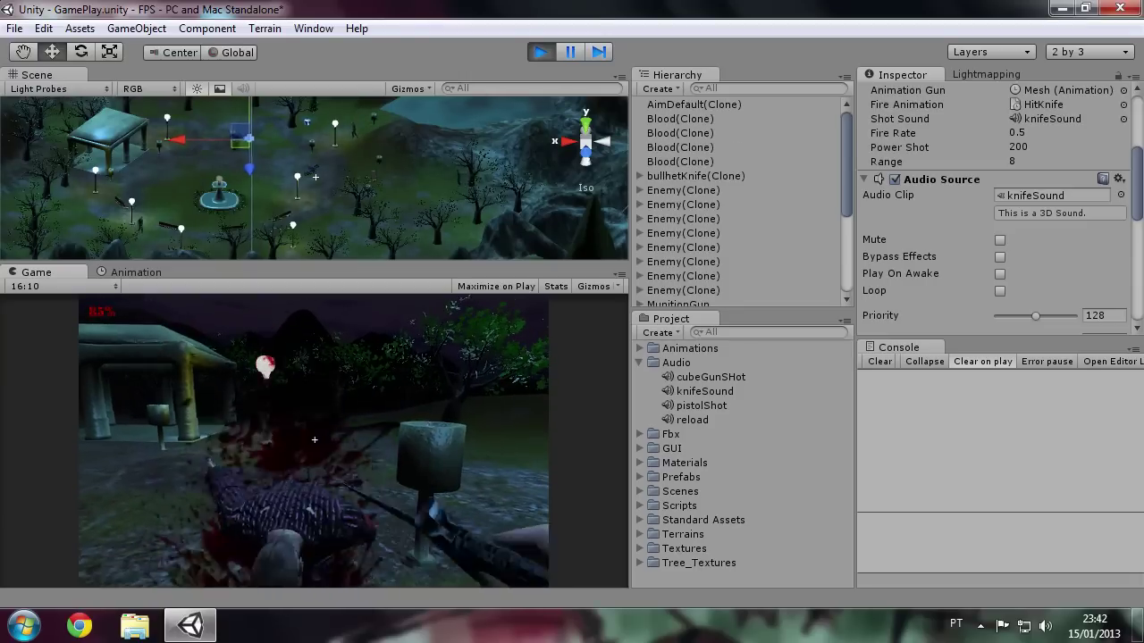
key(w)
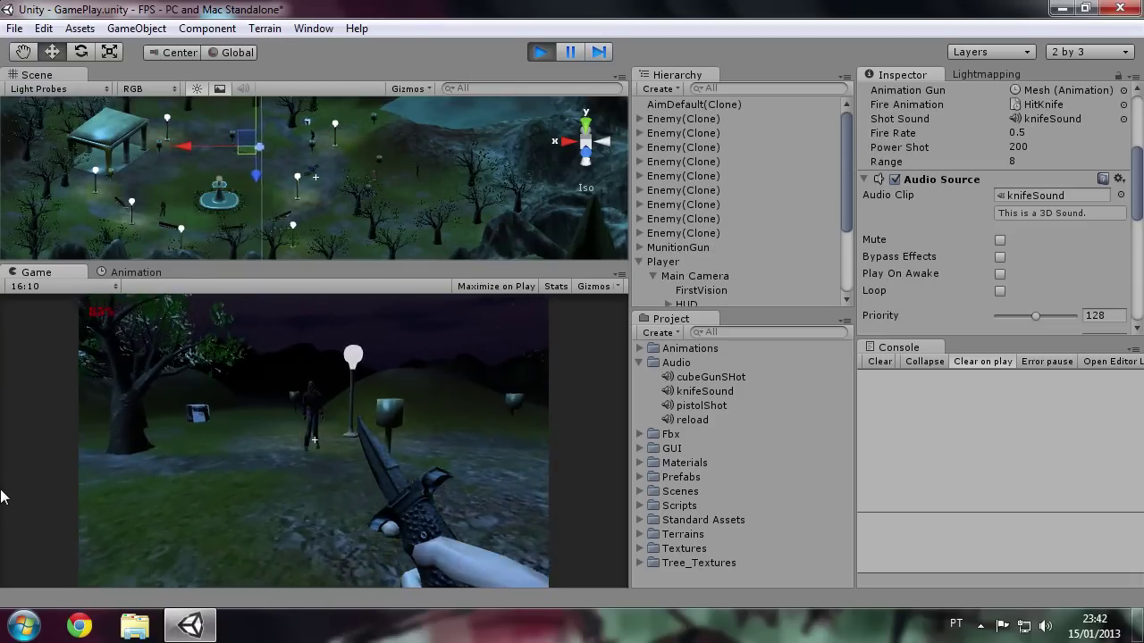
click(213, 494)
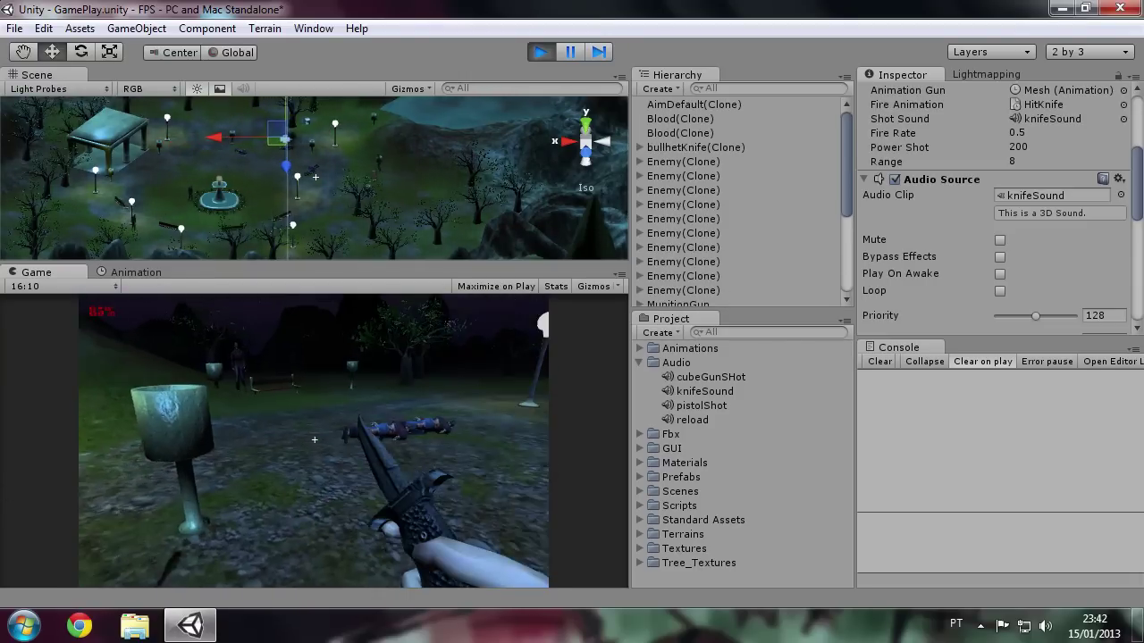
key(w)
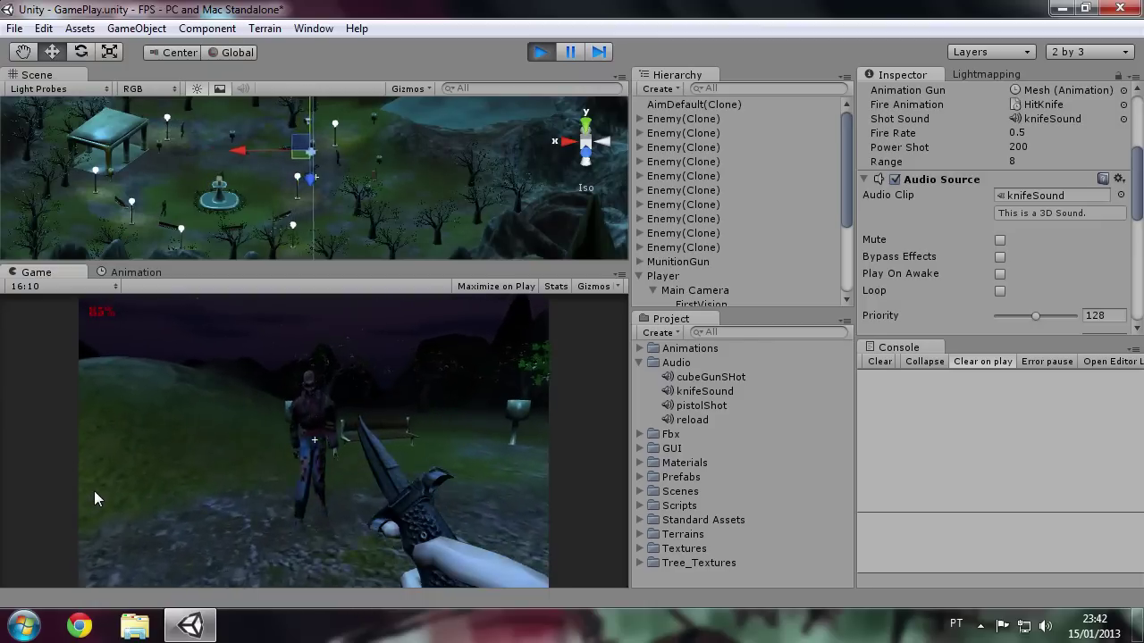
click(94, 494)
Fight the zombies near the fountain and graveyard with the knife, then stop the game
key(w)
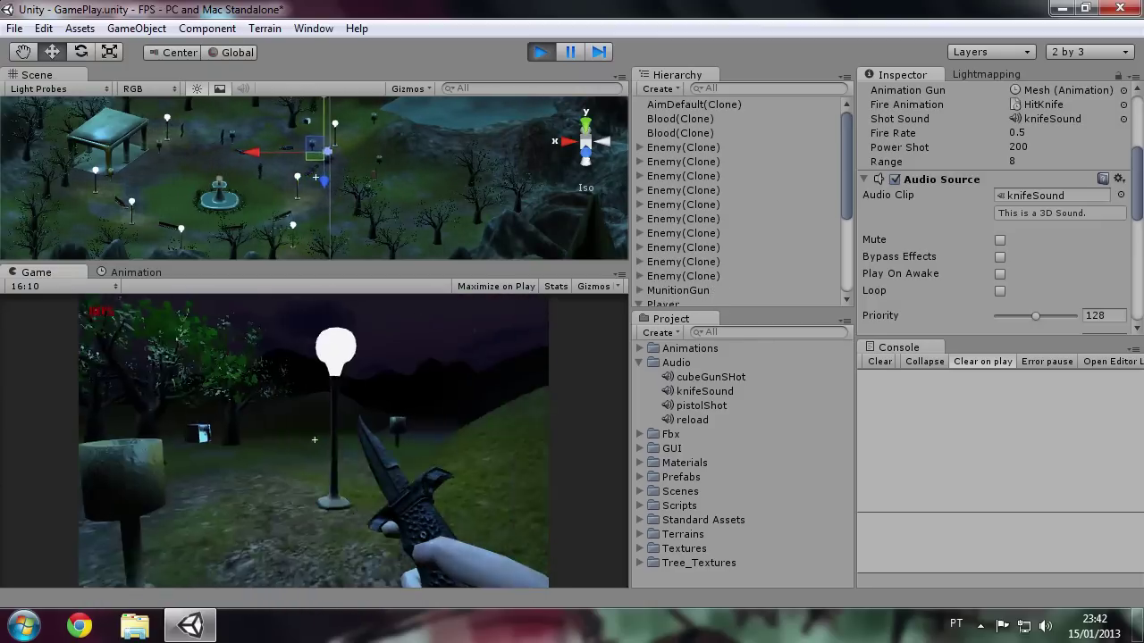
key(w)
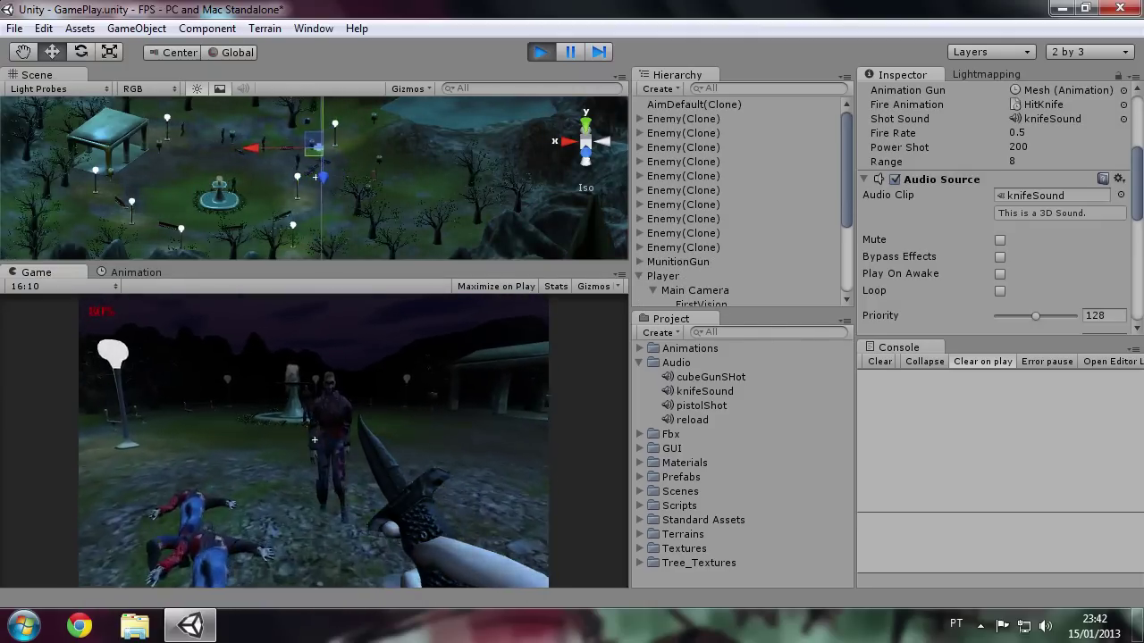
click(0, 505)
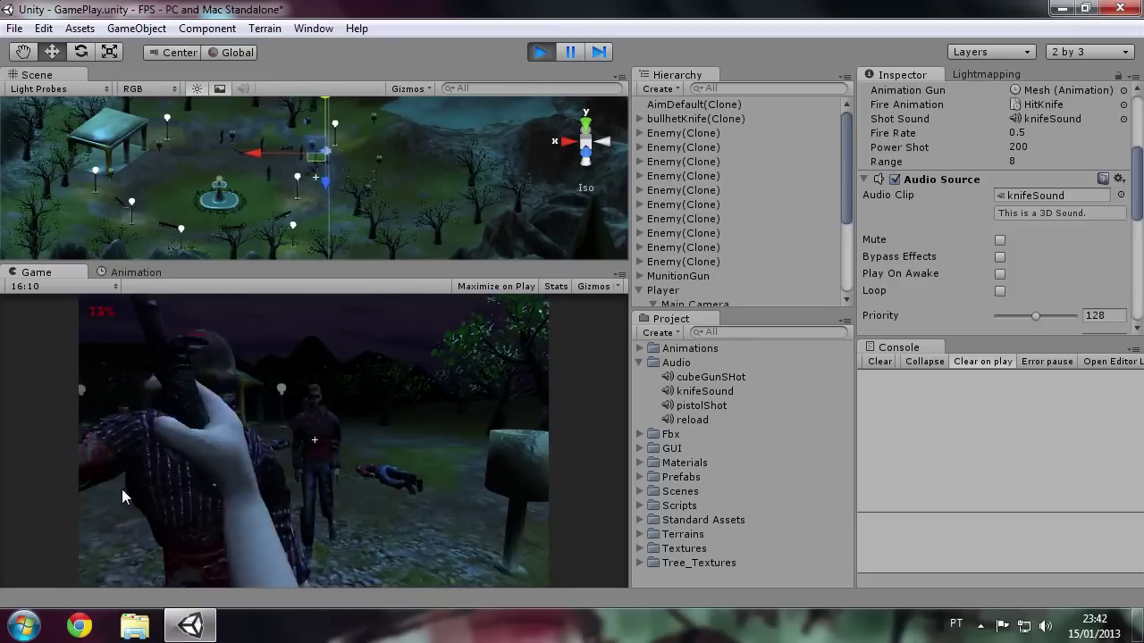
key(w)
key(w)
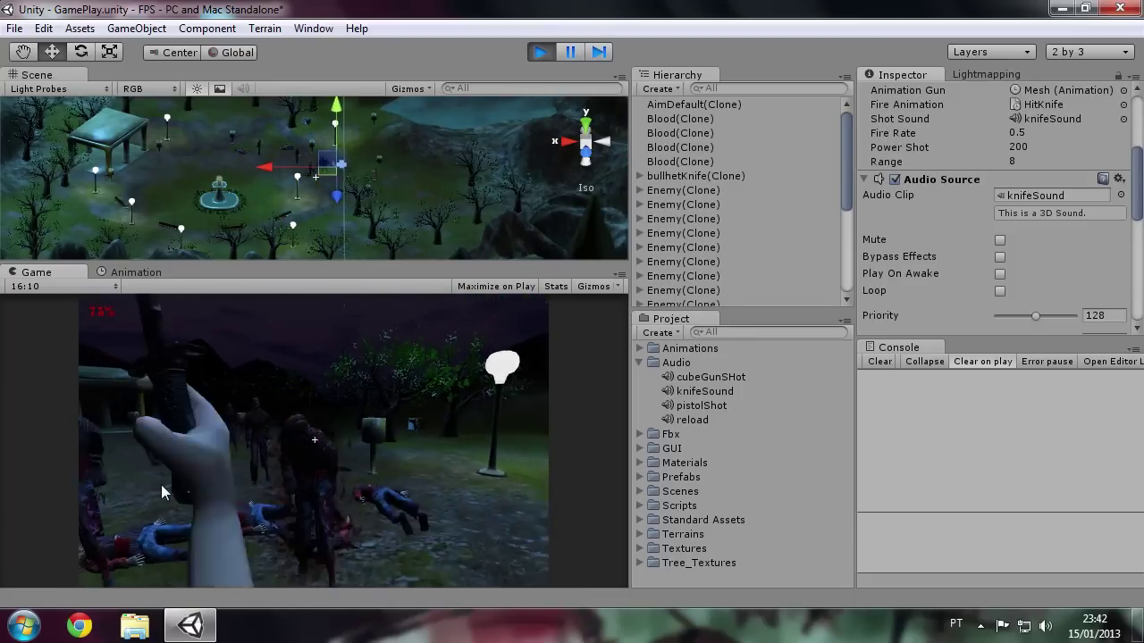
key(w)
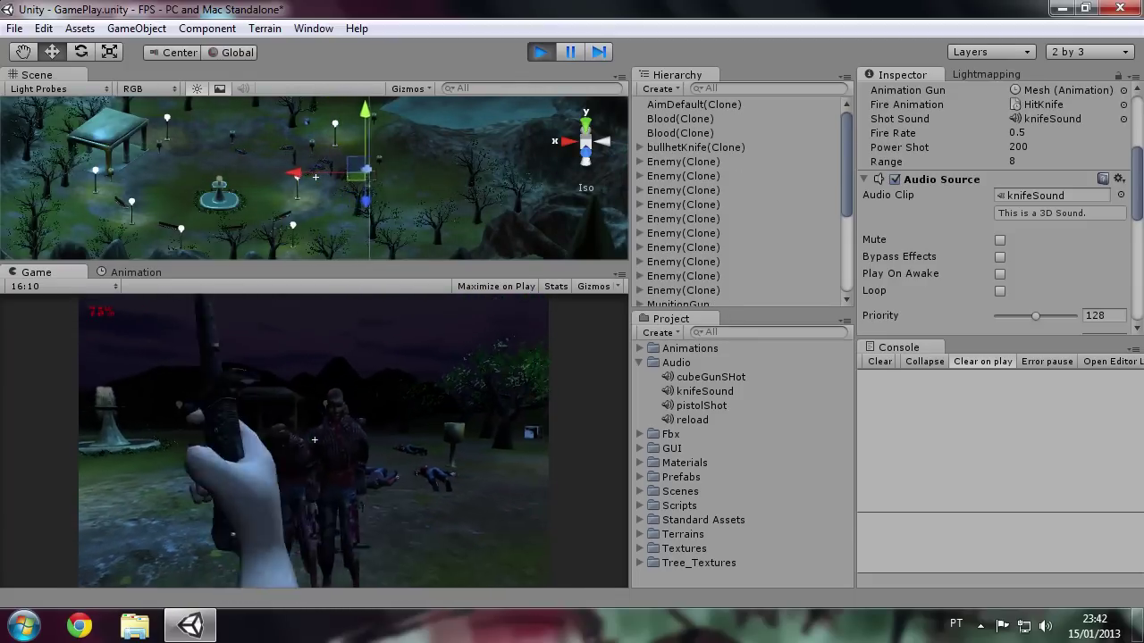
click(109, 483)
key(w)
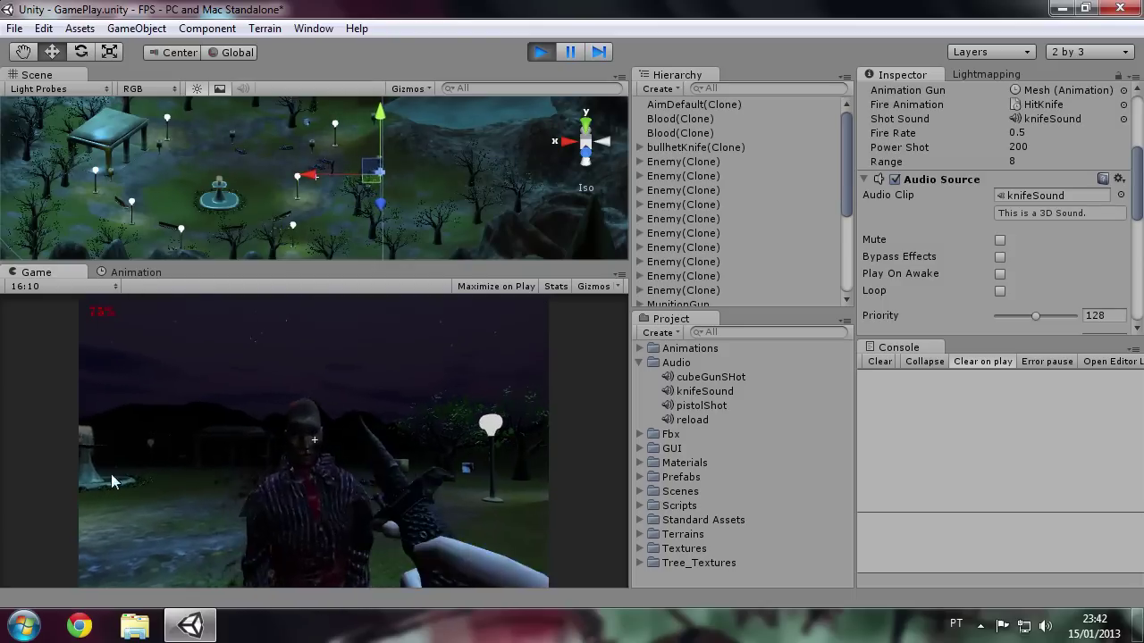
click(109, 476)
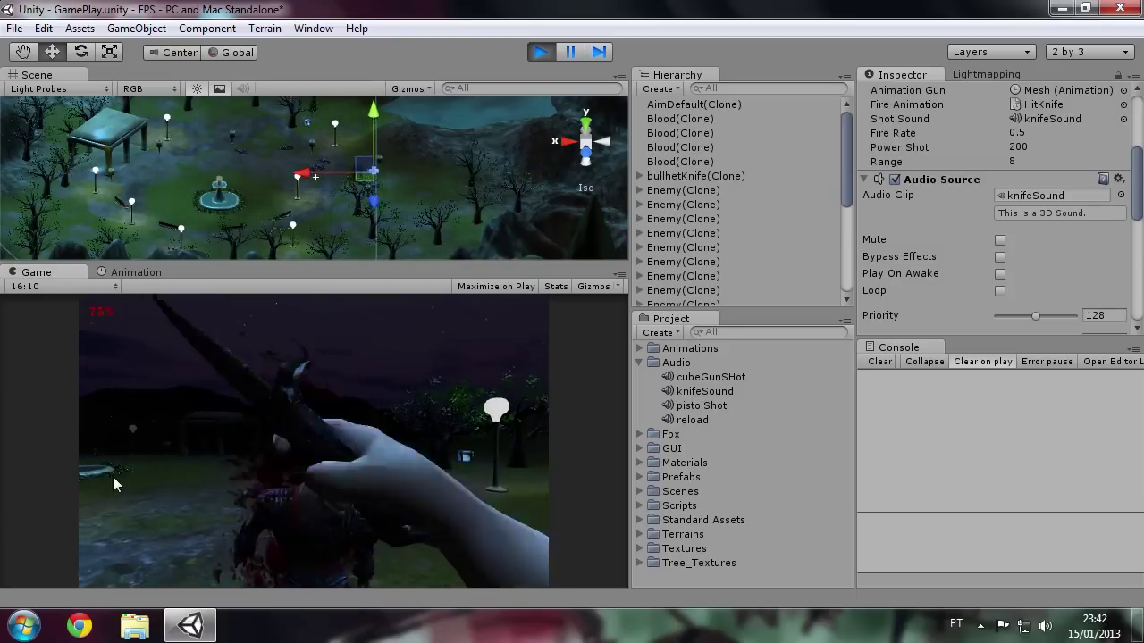
key(w)
click(540, 52)
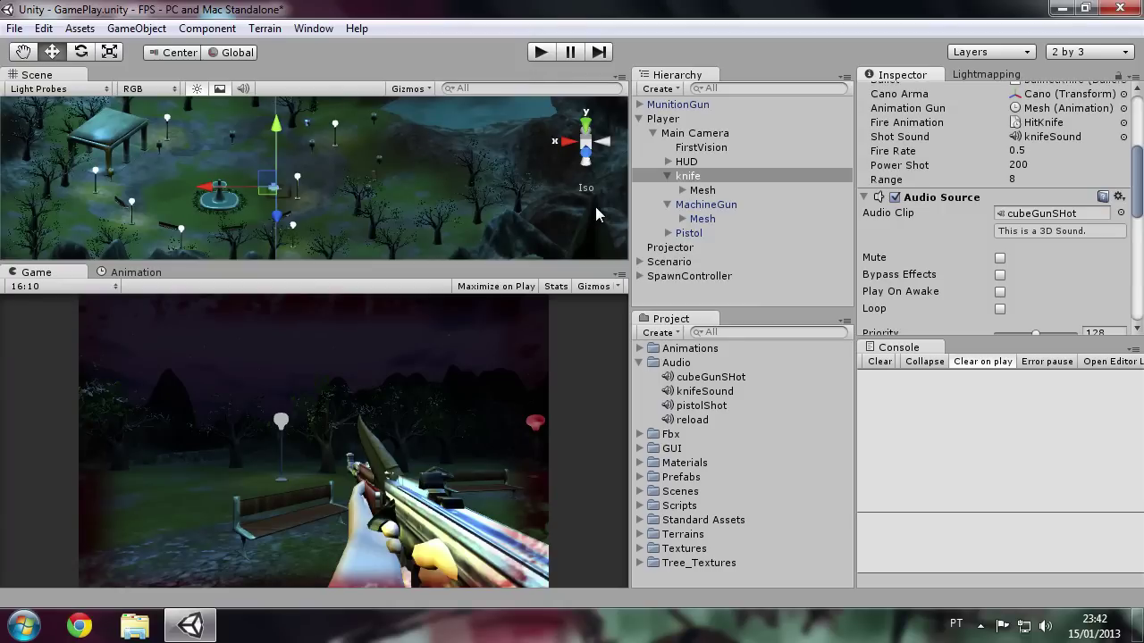
Orbit the Scene view to a wider angle and select the Terrain object
mouse_move(594, 203)
alt+mouse_down()
mouse_move(229, 150)
mouse_move(316, 169)
alt+mouse_up()
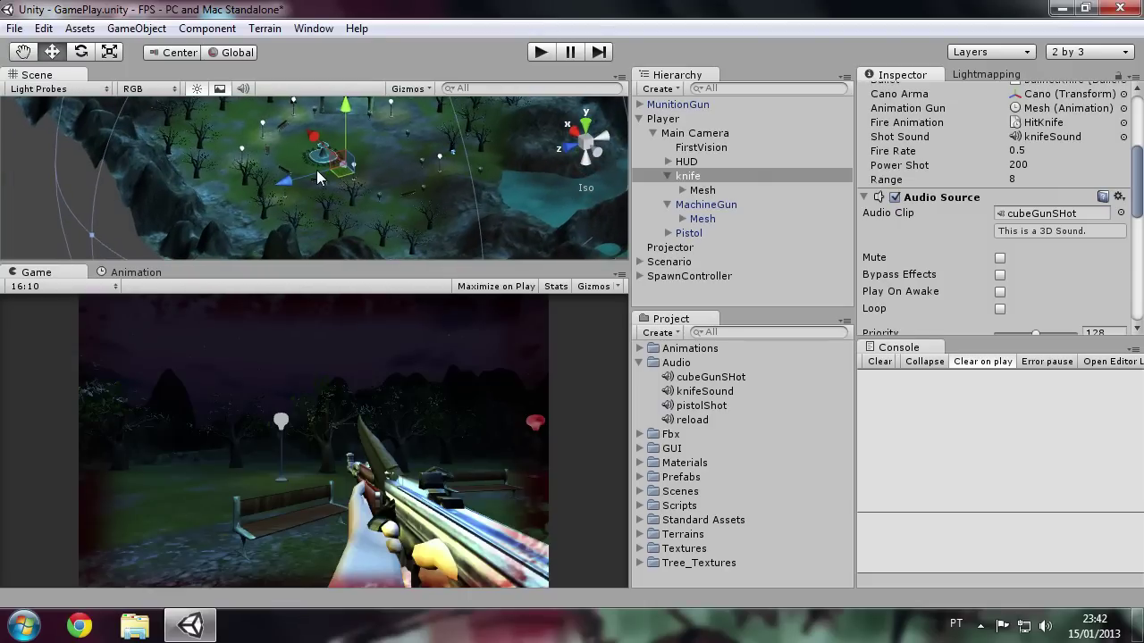
click(640, 119)
click(640, 120)
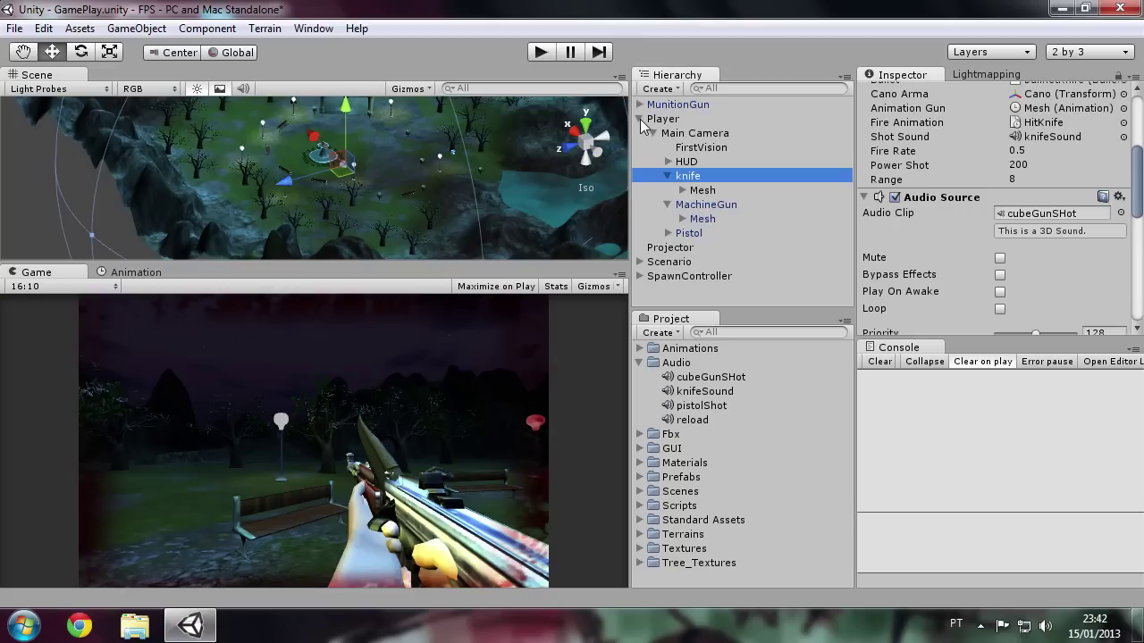
right_click(597, 156)
click(402, 178)
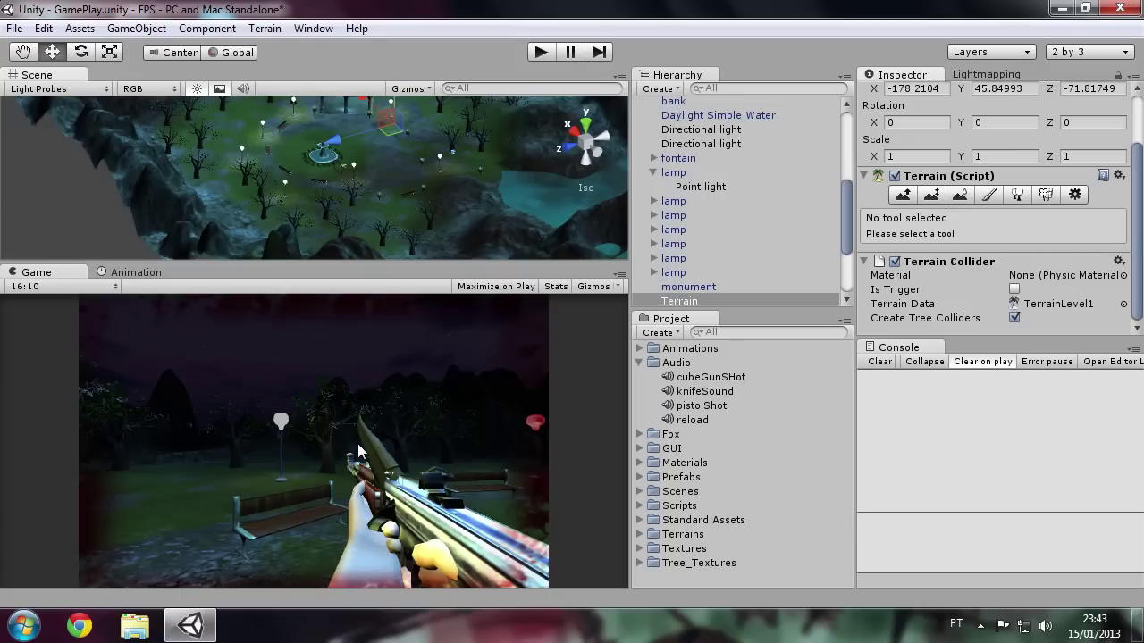
Collapse the Scenario and Main Camera groups and select Player in the Hierarchy
scroll(764, 278, up, 5)
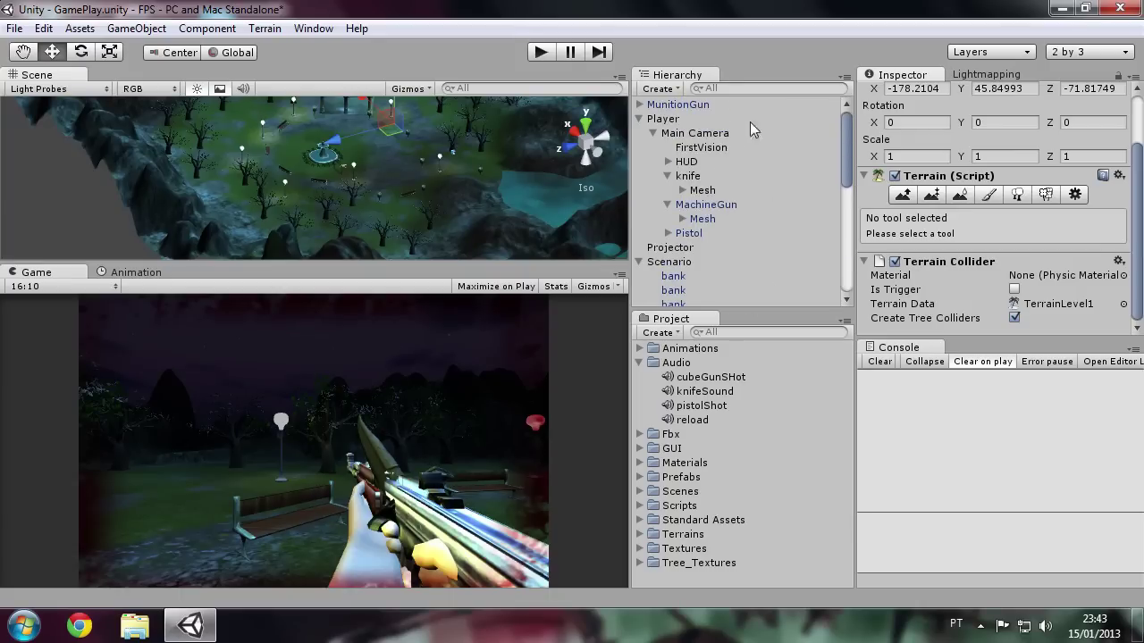
click(639, 261)
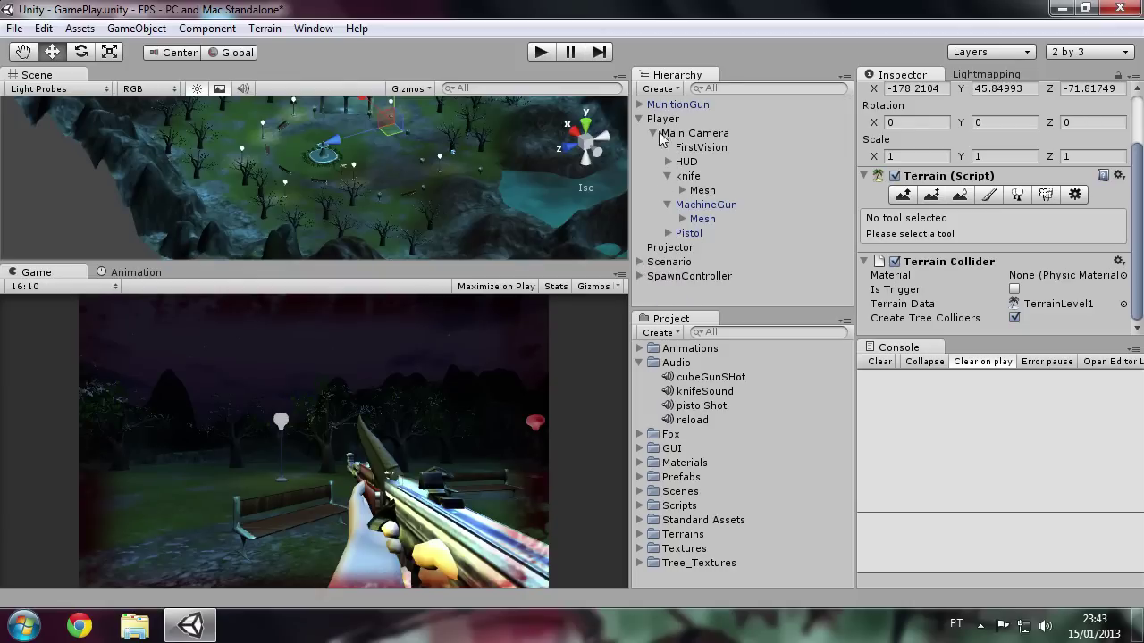
click(654, 133)
click(661, 123)
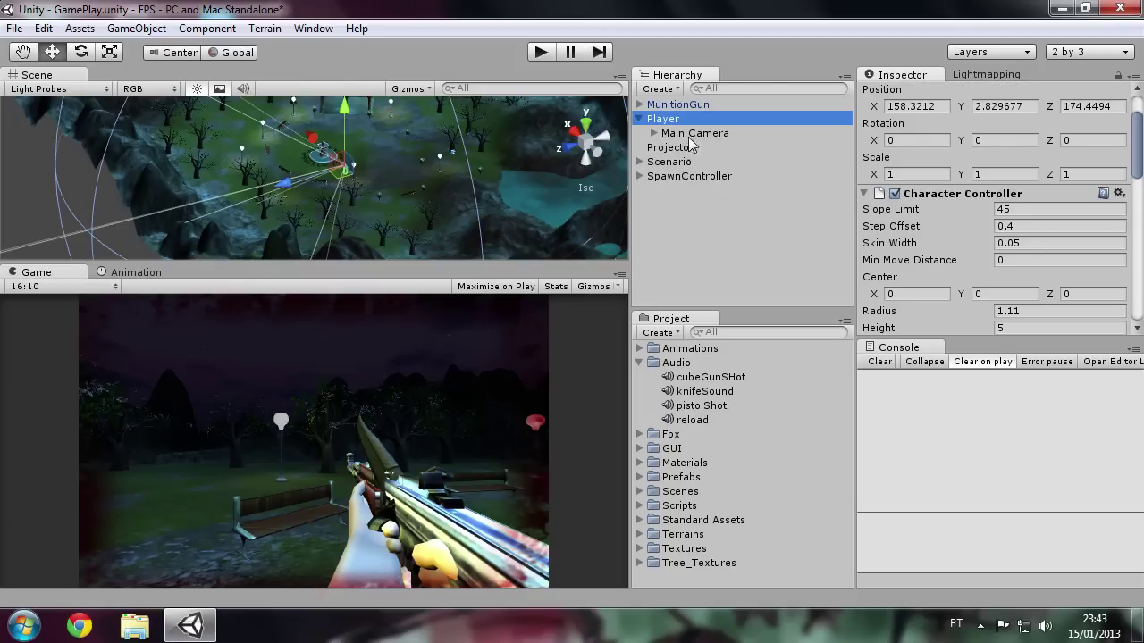
Review Player Behaviour's Walk Animation and Animation Character fields and Main Camera's Mouse Look settings
scroll(1055, 257, down, 5)
scroll(1054, 258, down, 5)
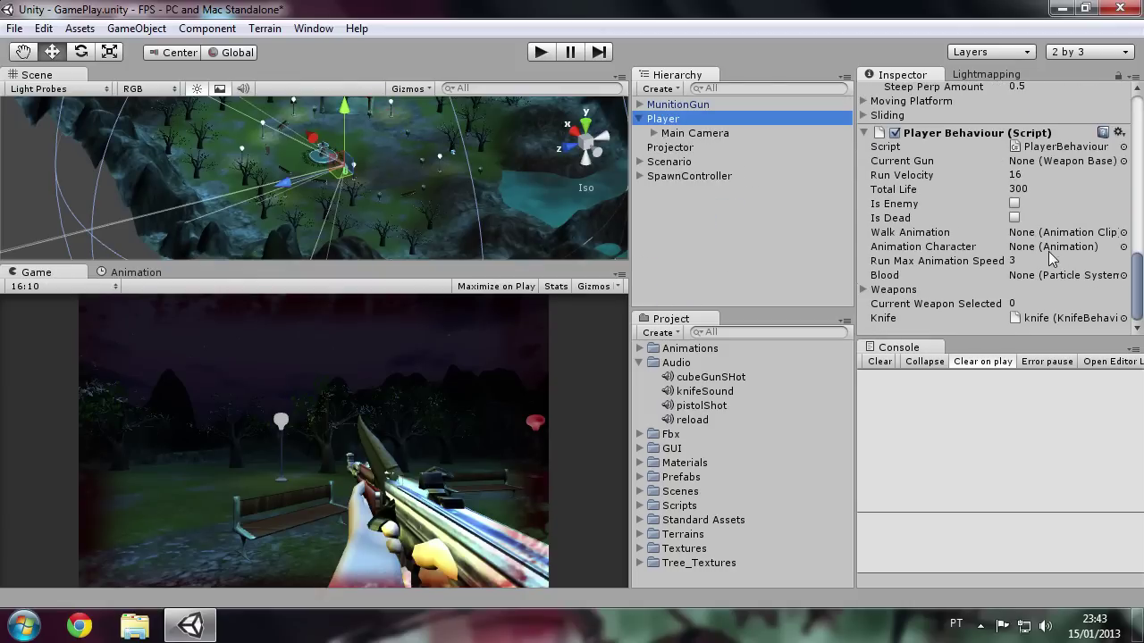
click(1051, 234)
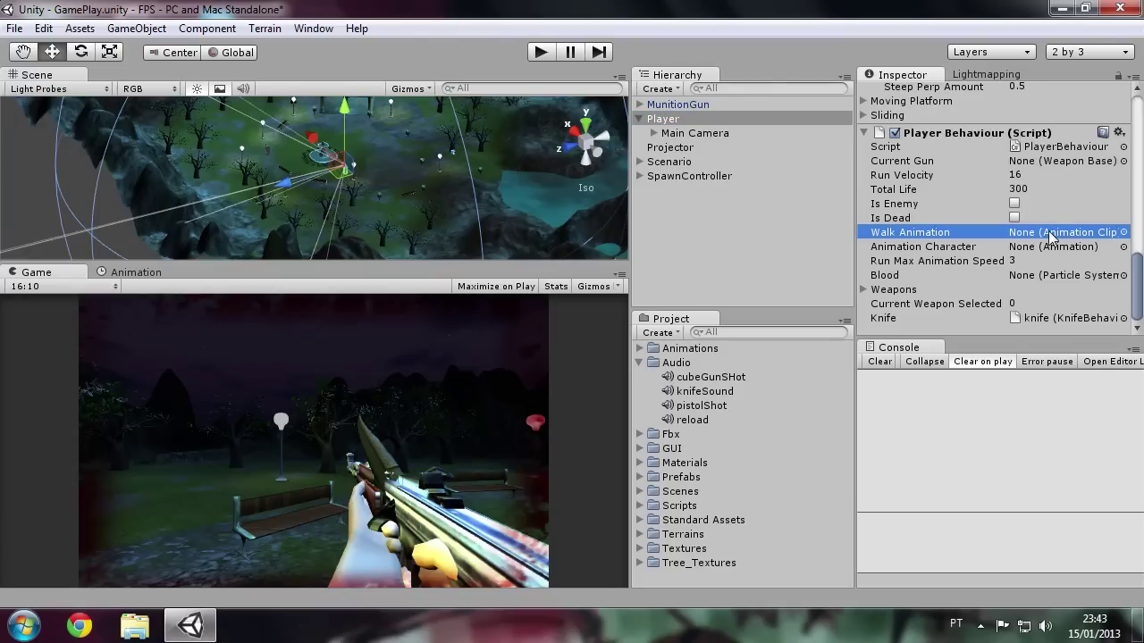
click(1039, 250)
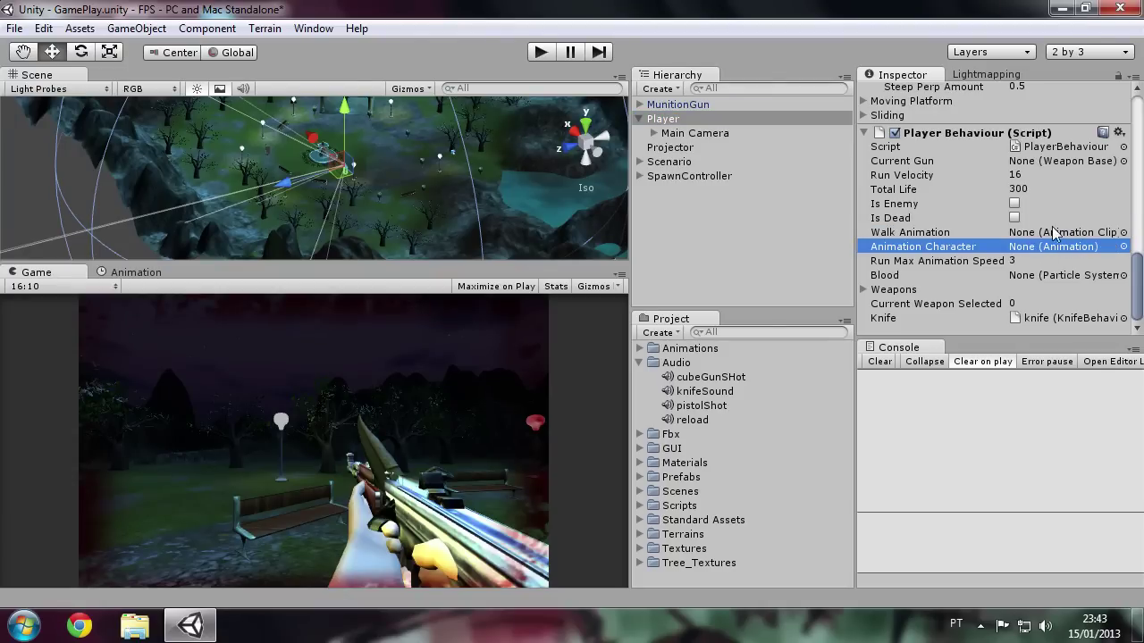
click(1052, 235)
click(1041, 248)
click(1042, 235)
click(1041, 242)
click(1042, 237)
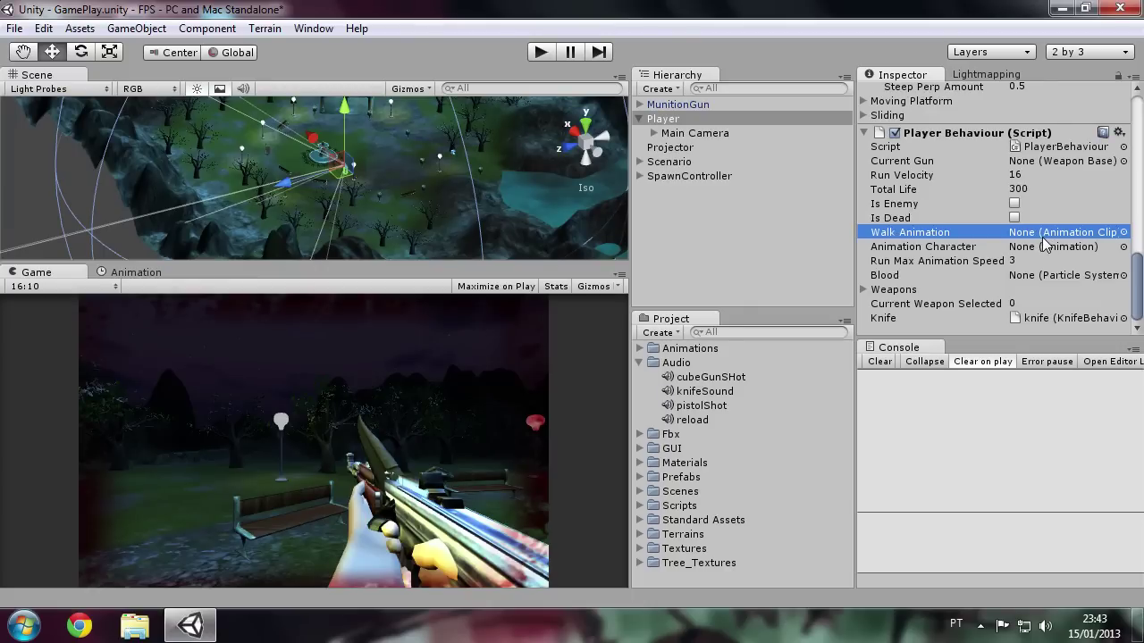
click(715, 133)
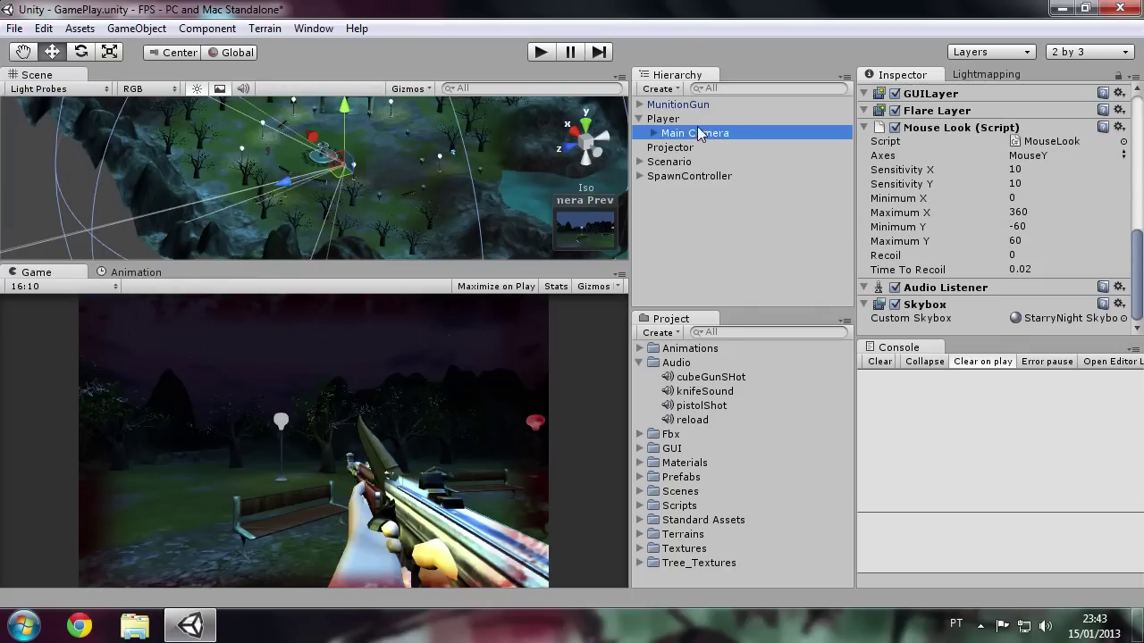
key(Up)
Frame the Player in the Scene view and orbit and zoom around it
double_click(705, 125)
mouse_move(219, 181)
alt+mouse_down()
mouse_move(409, 154)
mouse_move(85, 196)
alt+mouse_up()
mouse_move(124, 237)
alt+mouse_down()
mouse_move(436, 174)
mouse_move(68, 213)
alt+mouse_up()
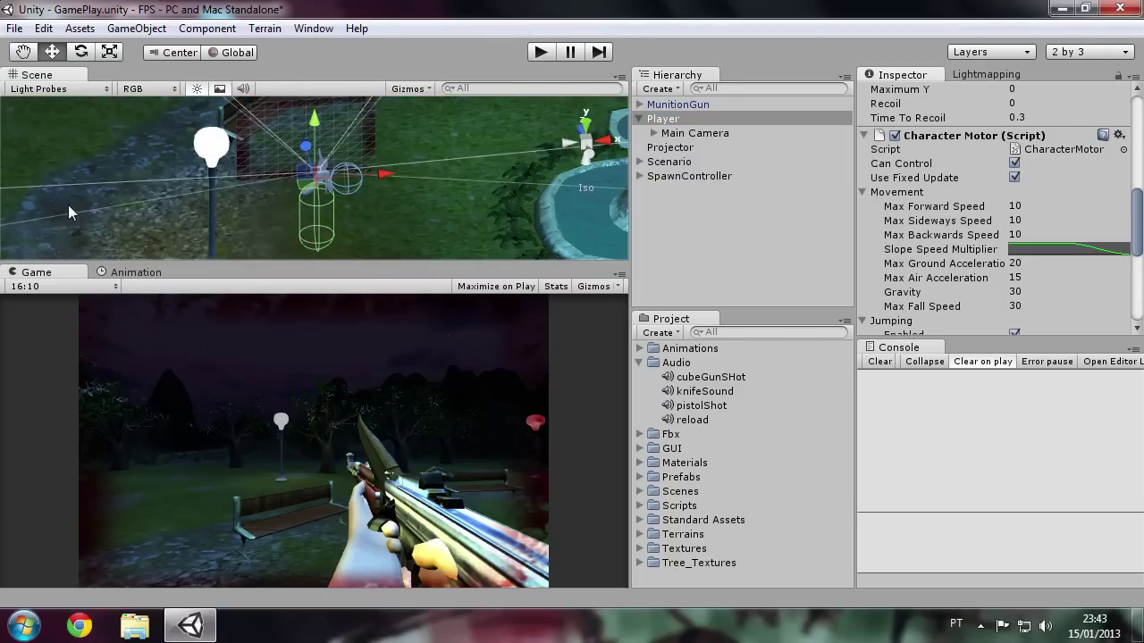
scroll(992, 205, down, 5)
scroll(992, 205, up, 4)
scroll(992, 206, down, 6)
scroll(992, 206, up, 2)
scroll(992, 206, up, 3)
scroll(992, 206, up, 4)
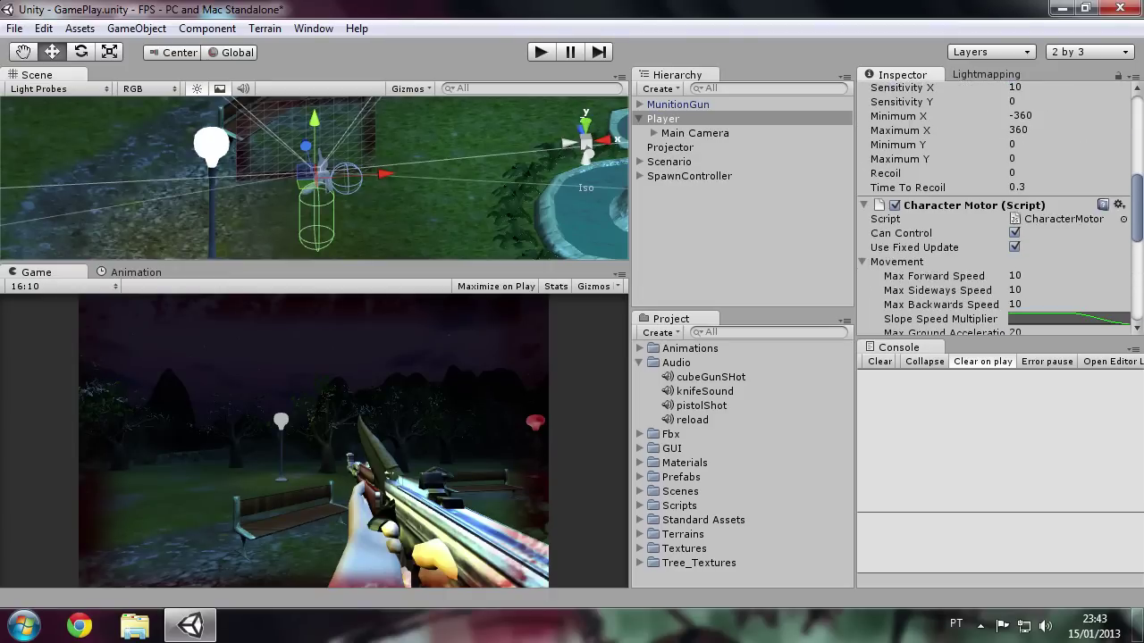
scroll(992, 205, up, 3)
scroll(992, 205, up, 3)
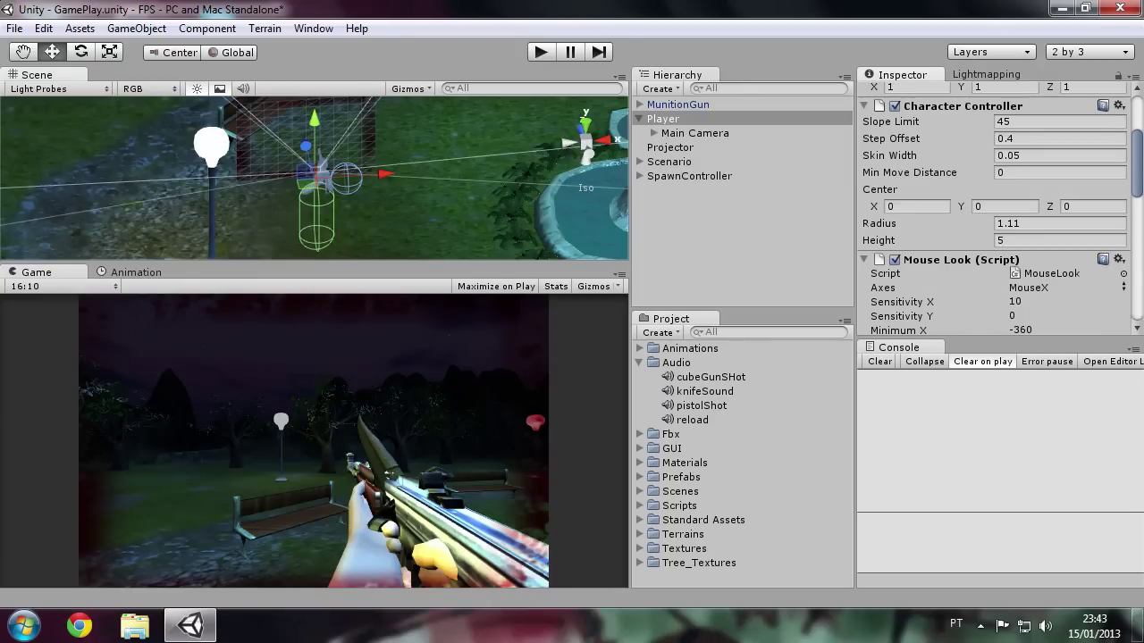
scroll(1105, 238, down, 5)
scroll(1104, 238, down, 1)
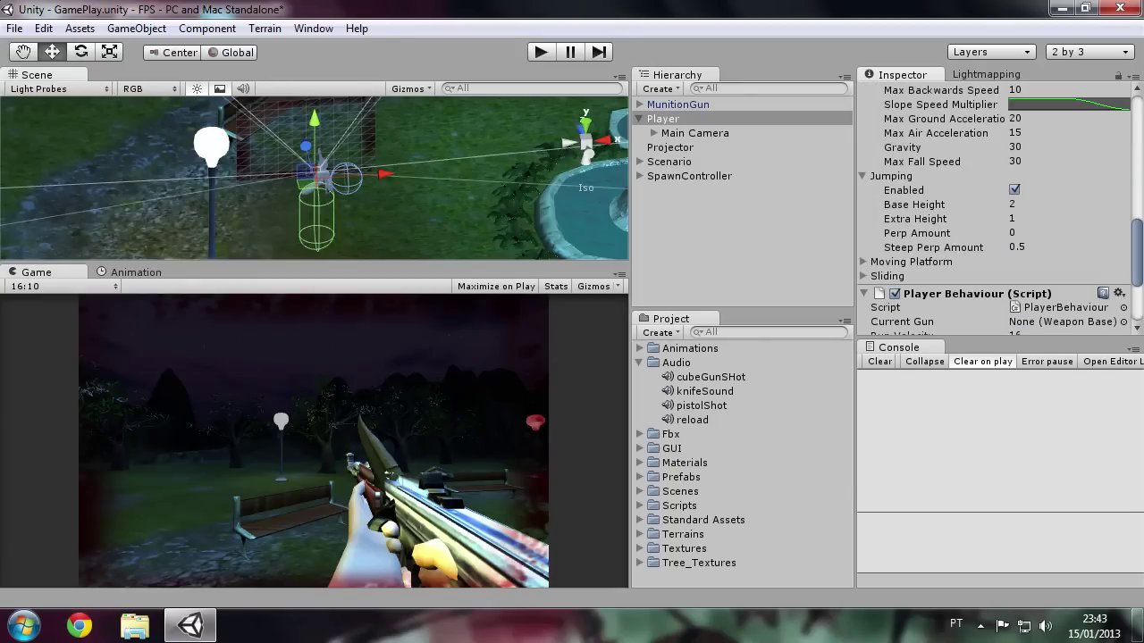
Select Main Camera, expand its FirstVision, HUD, knife, MachineGun and Pistol children, and show Transform
click(693, 134)
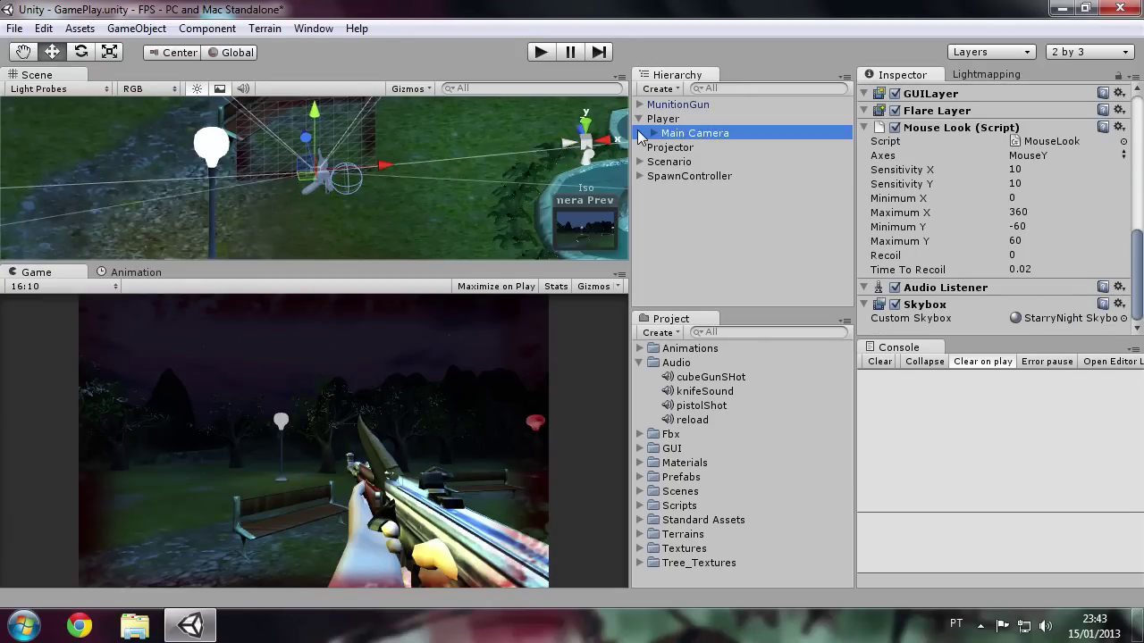
click(654, 133)
click(654, 134)
click(654, 133)
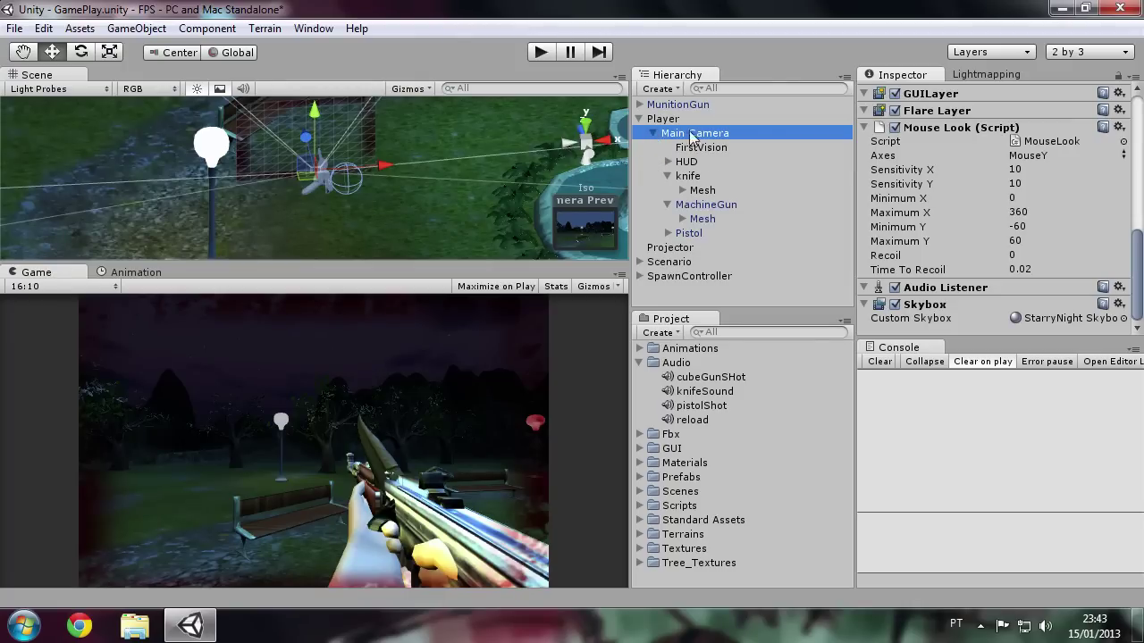
click(653, 133)
click(654, 133)
click(654, 133)
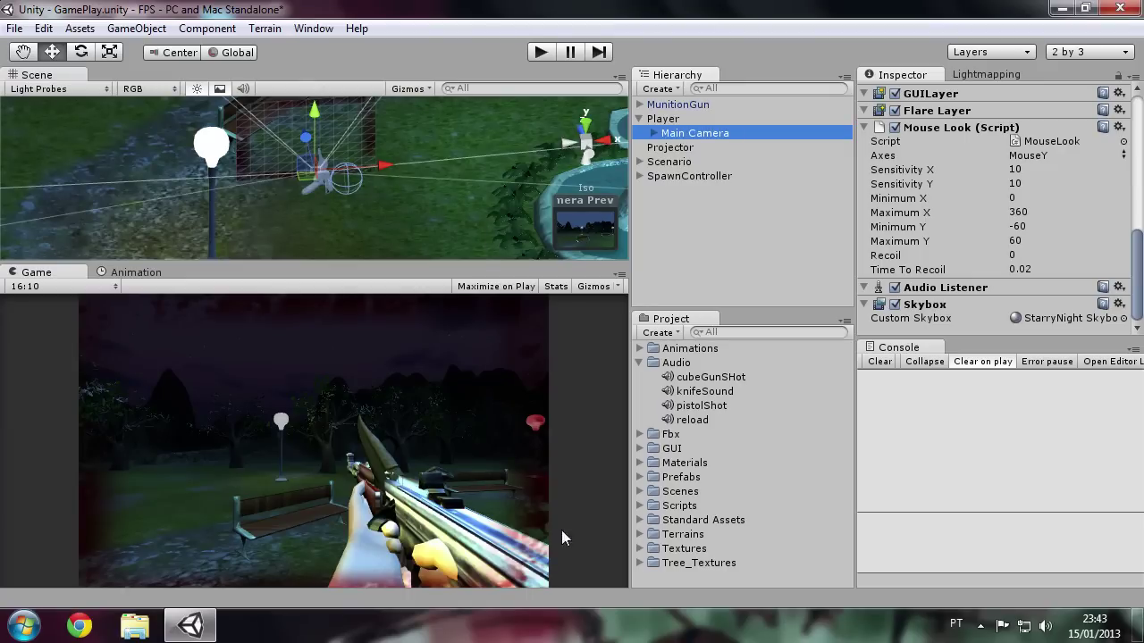
click(654, 133)
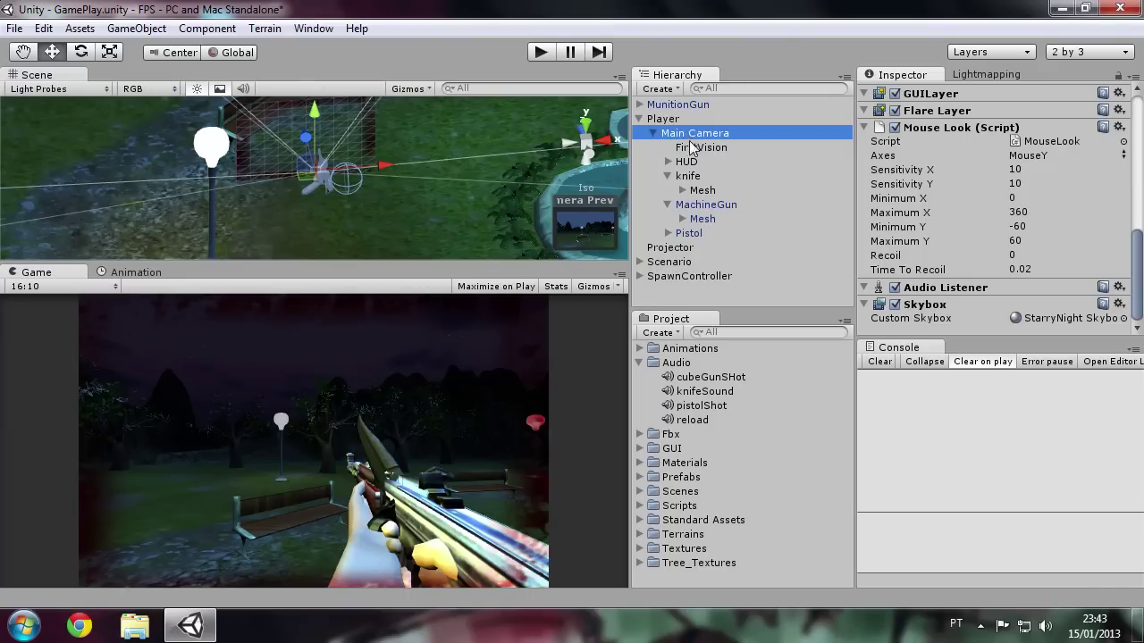
scroll(970, 198, up, 5)
scroll(990, 212, down, 4)
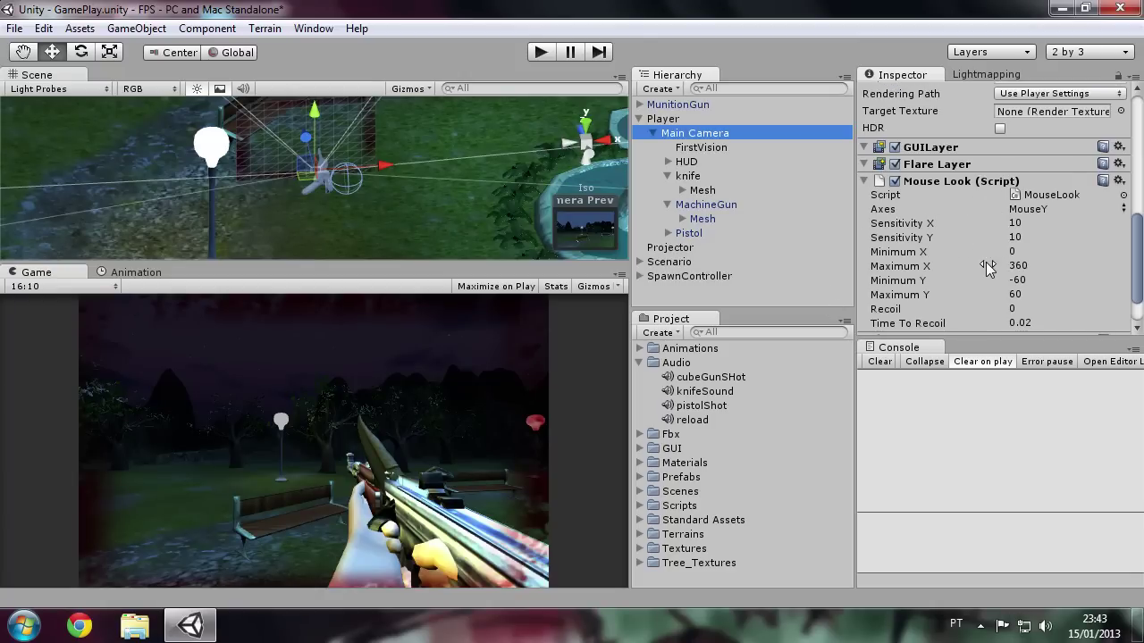
scroll(988, 268, up, 3)
scroll(1010, 178, up, 3)
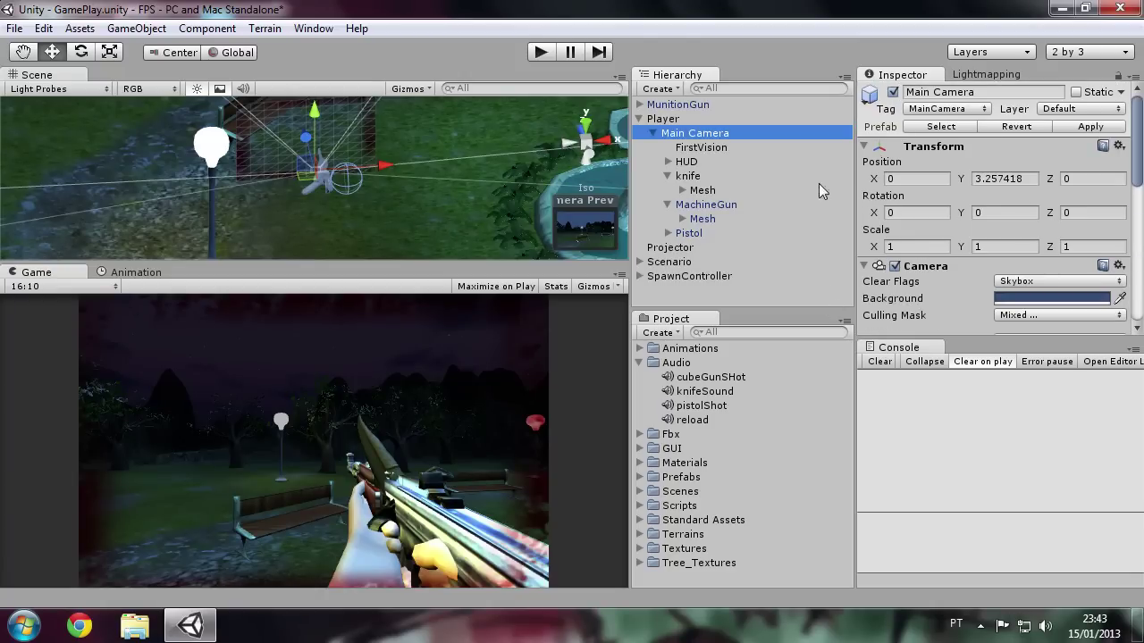
Create an empty GameObject under Player and name it CameraAnim
right_click(664, 119)
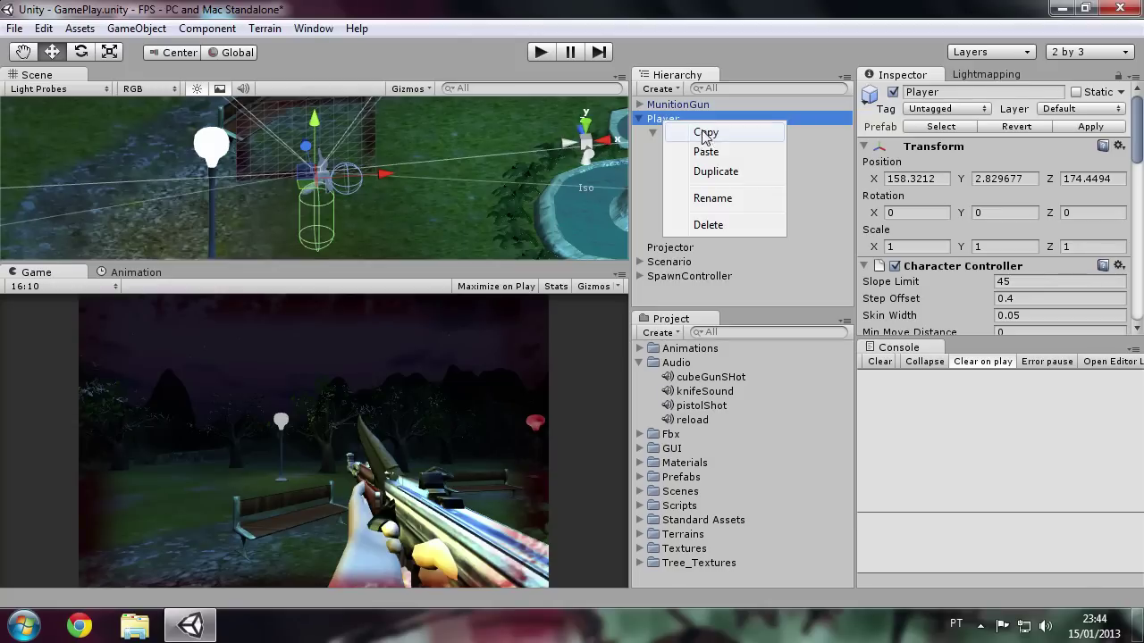
click(157, 29)
click(168, 49)
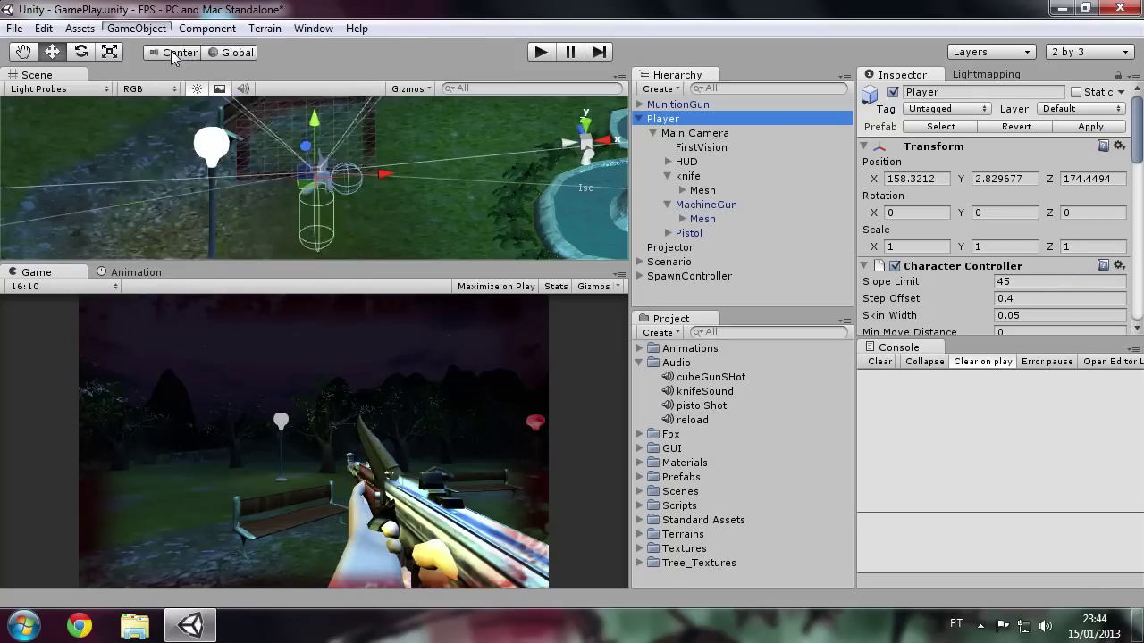
drag(706, 106, 680, 135)
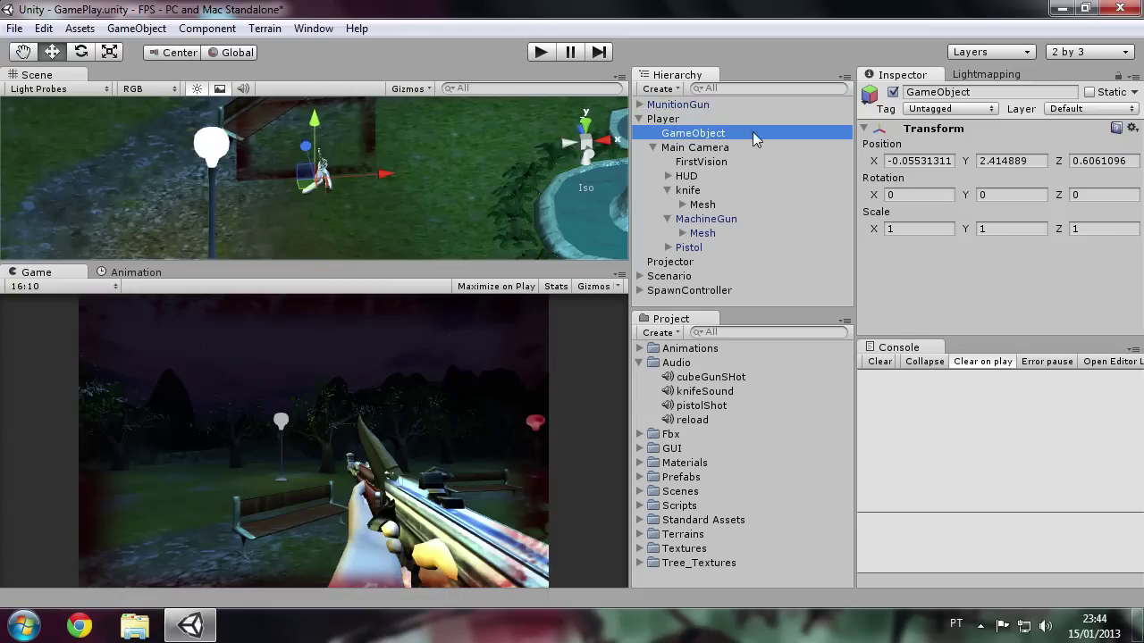
click(762, 132)
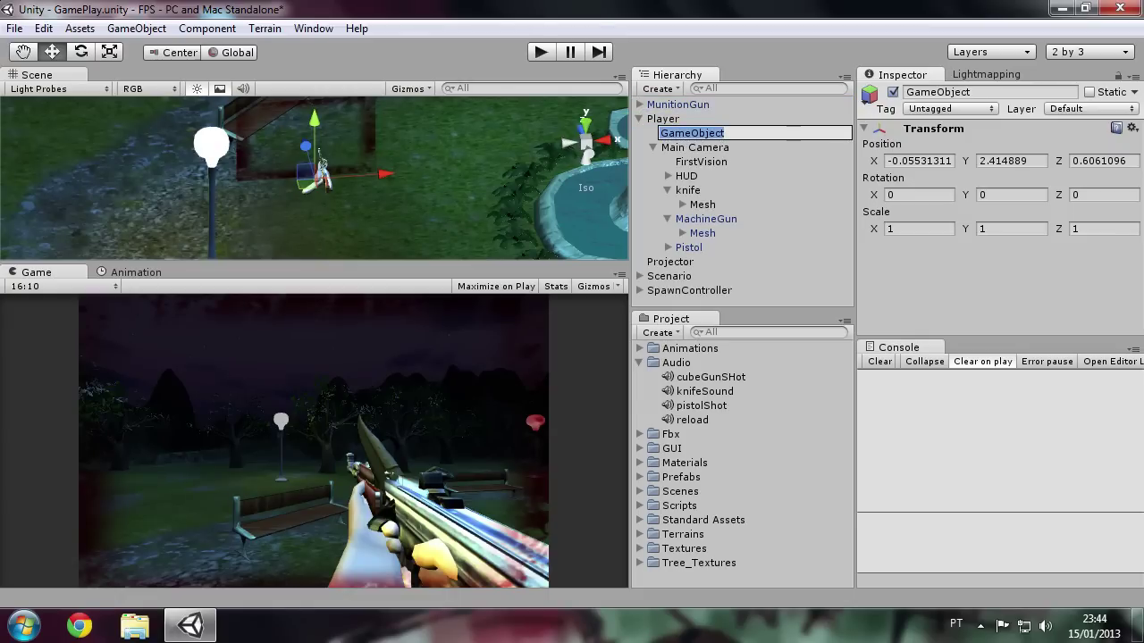
text(Came)
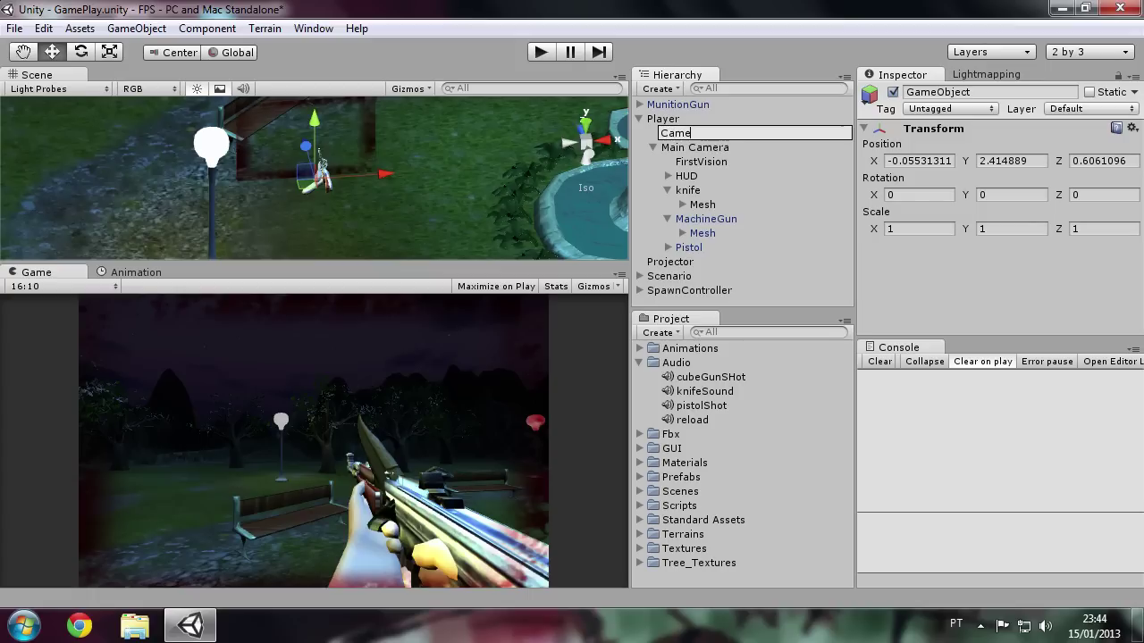
text(raAn)
key(Return)
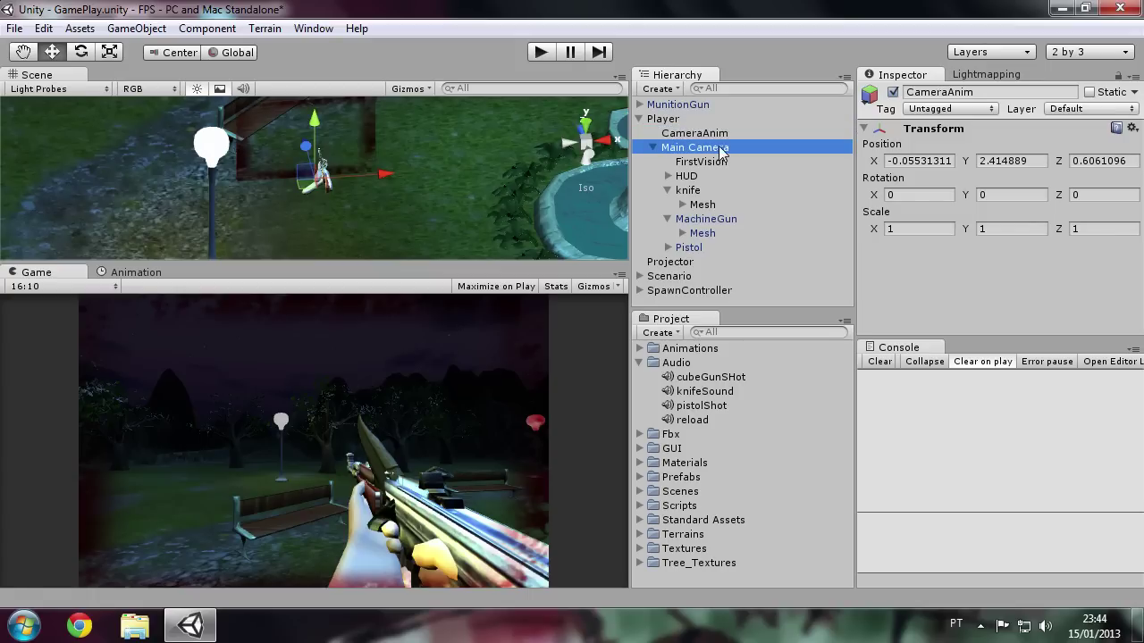
Nest Main Camera inside CameraAnim and select CameraAnim
drag(738, 148, 728, 134)
click(654, 133)
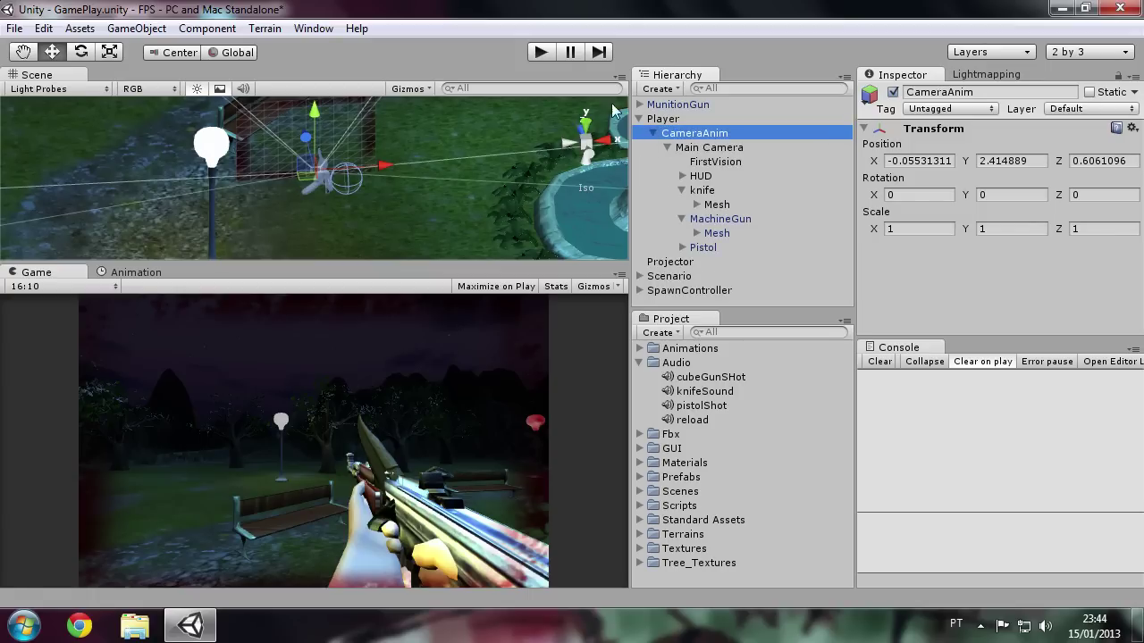
click(667, 148)
click(693, 147)
click(693, 134)
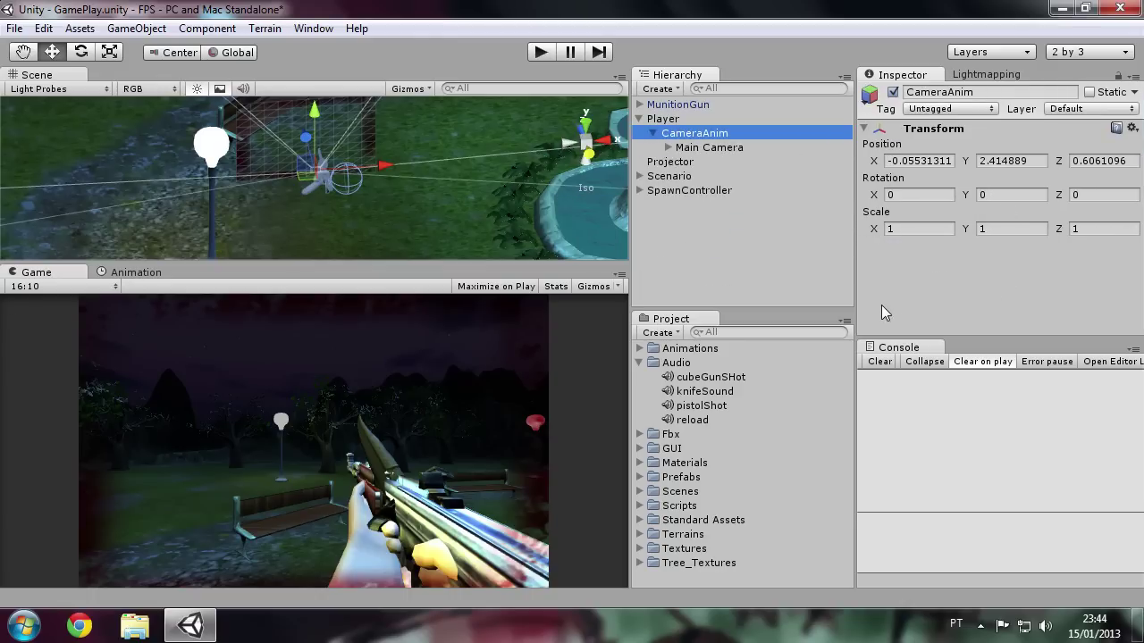
Create a new animation clip named walk for CameraAnim in the Animations folder
click(136, 272)
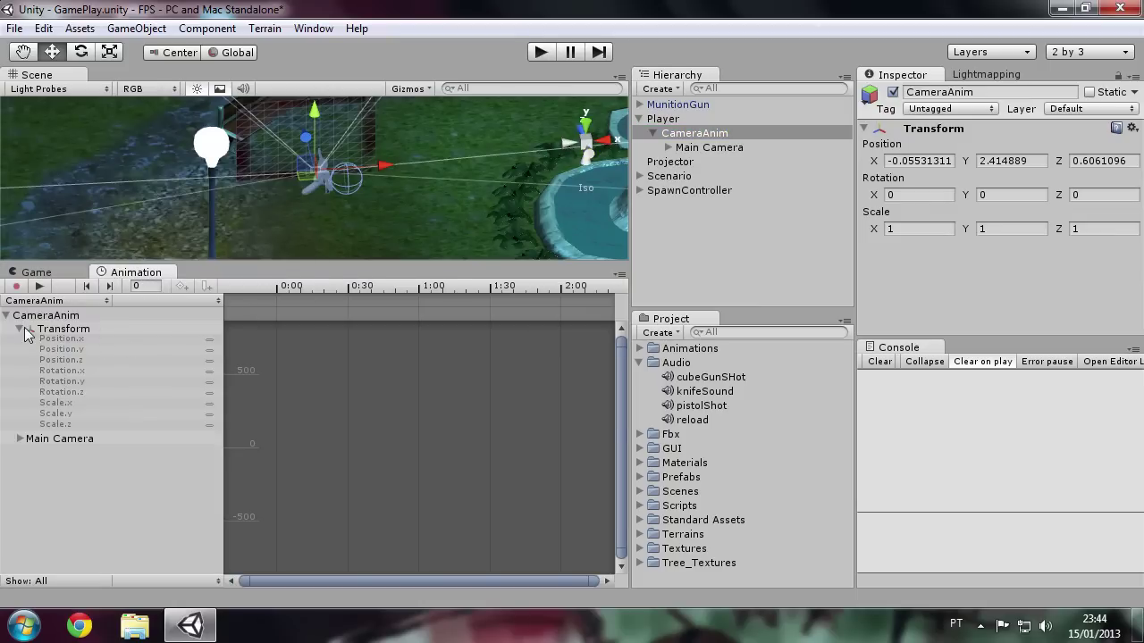
click(17, 286)
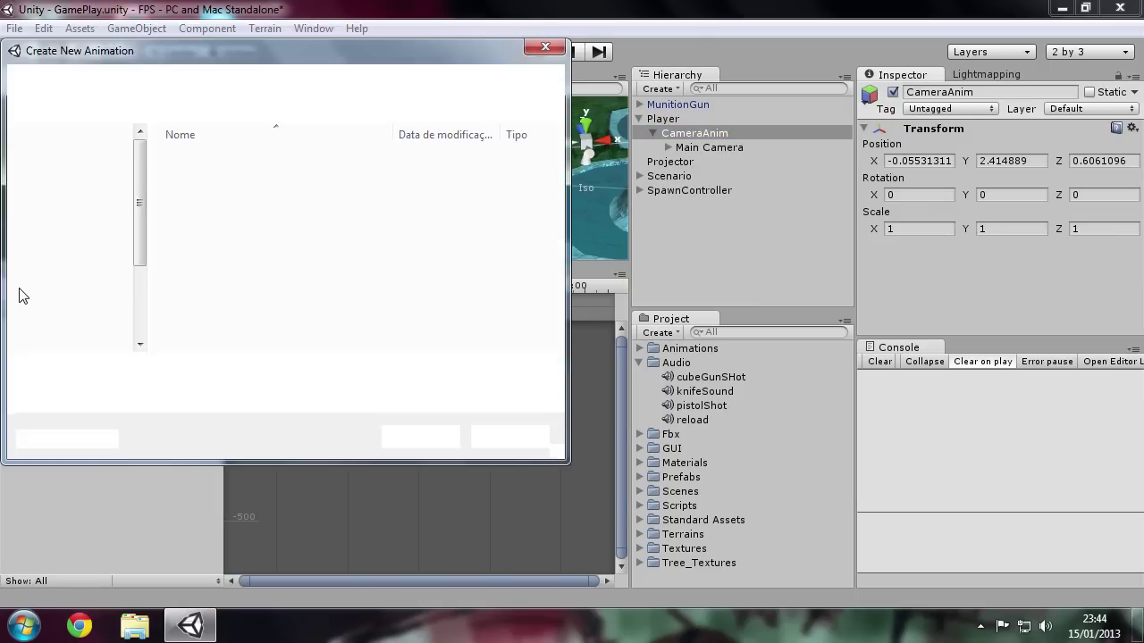
double_click(211, 161)
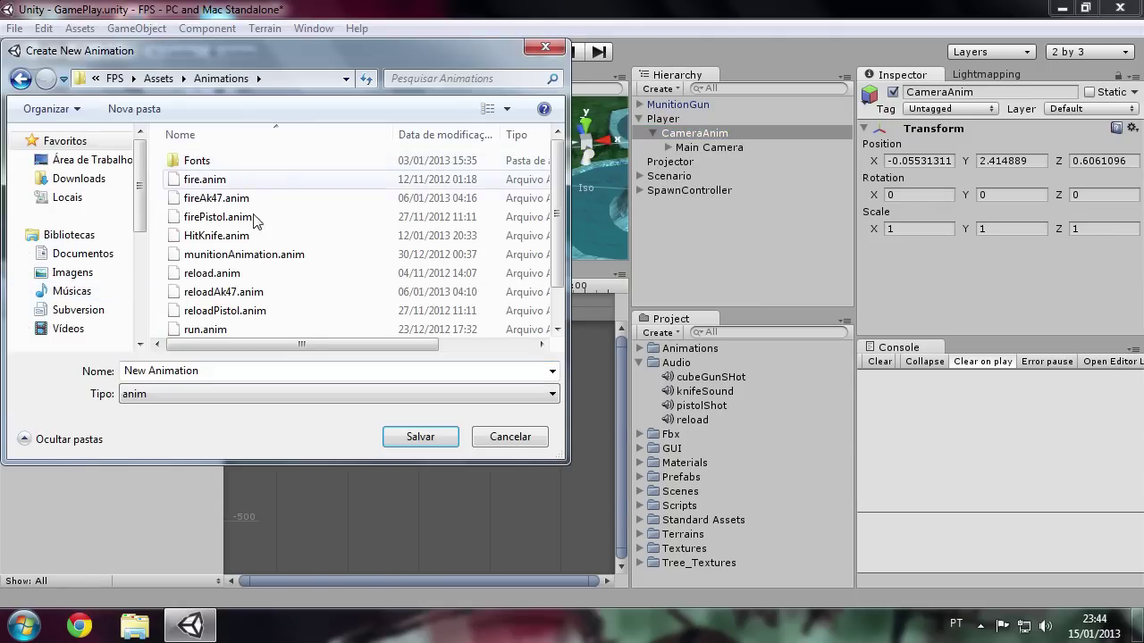
scroll(560, 241, down, 2)
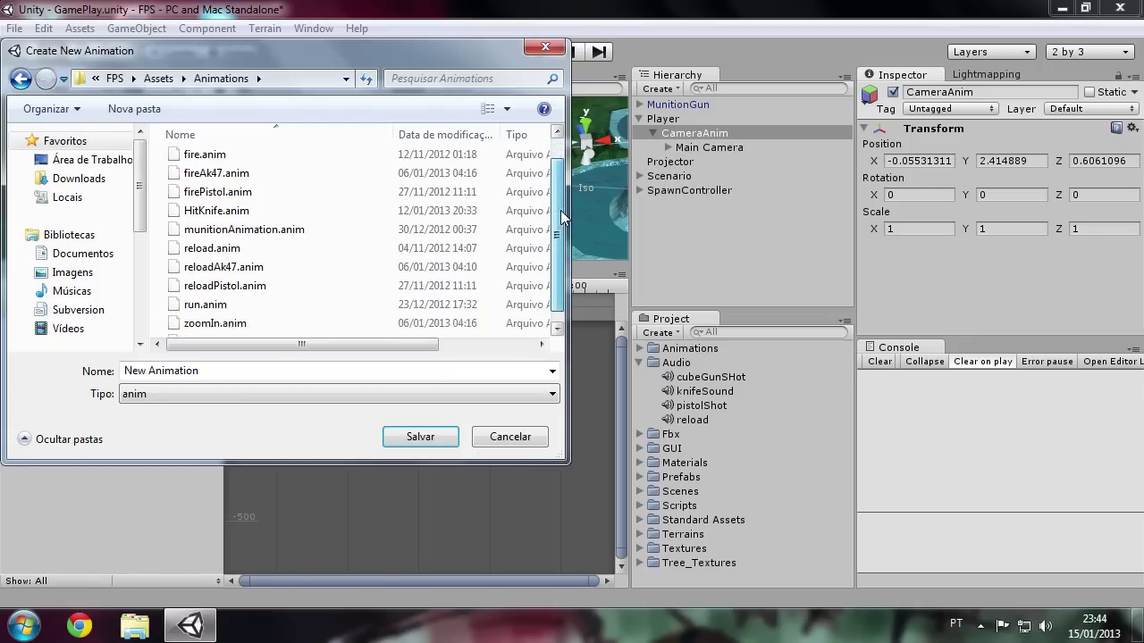
click(161, 371)
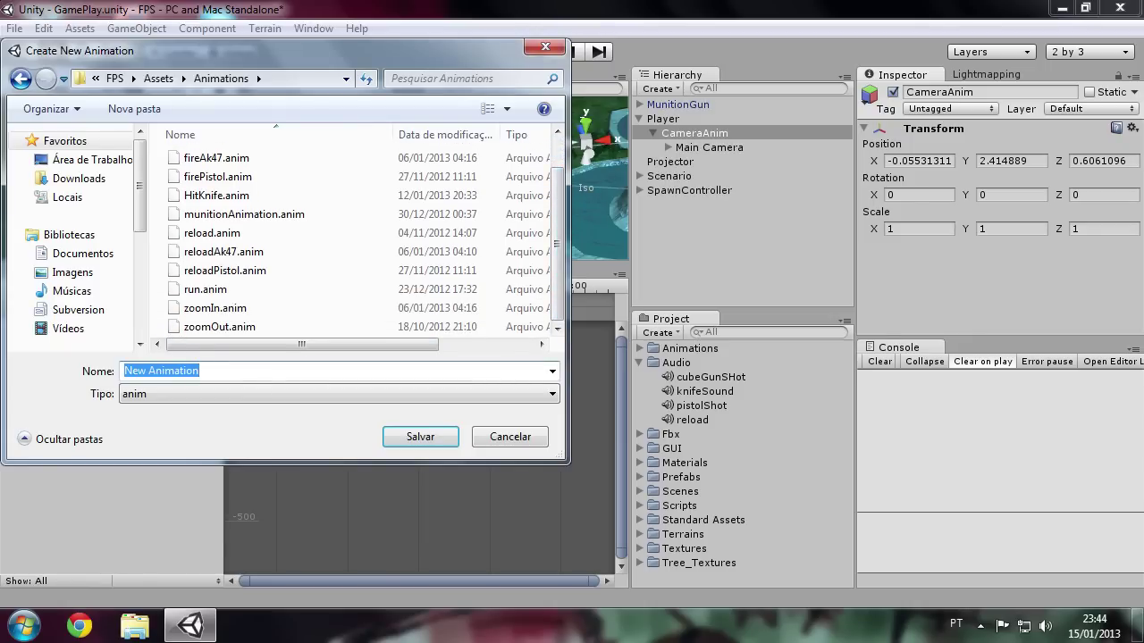
text(walk)
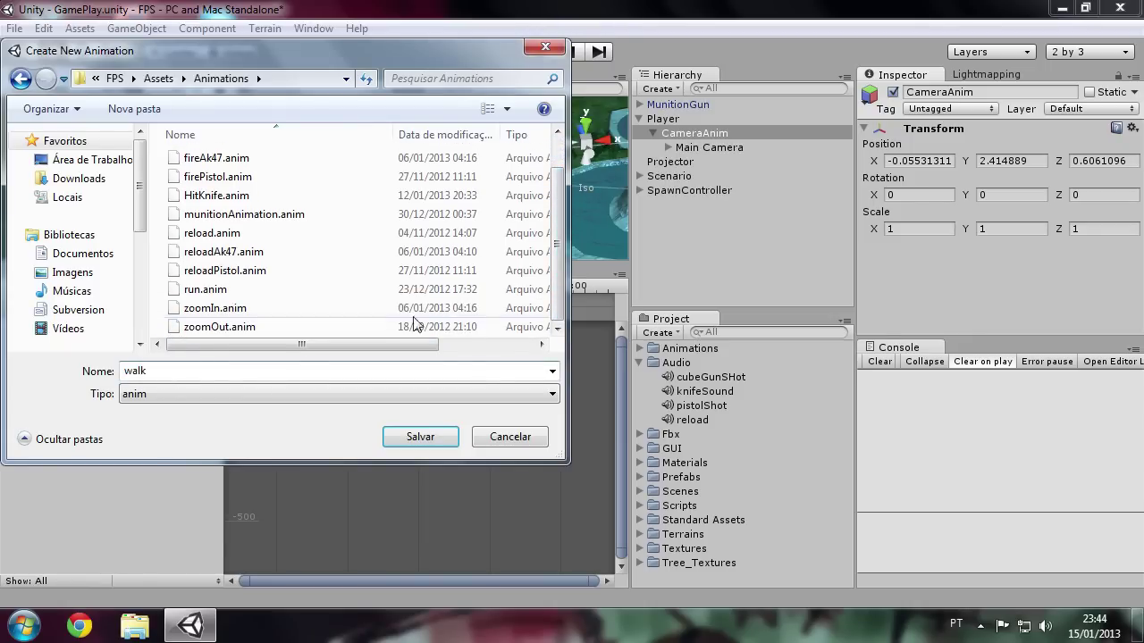
click(435, 435)
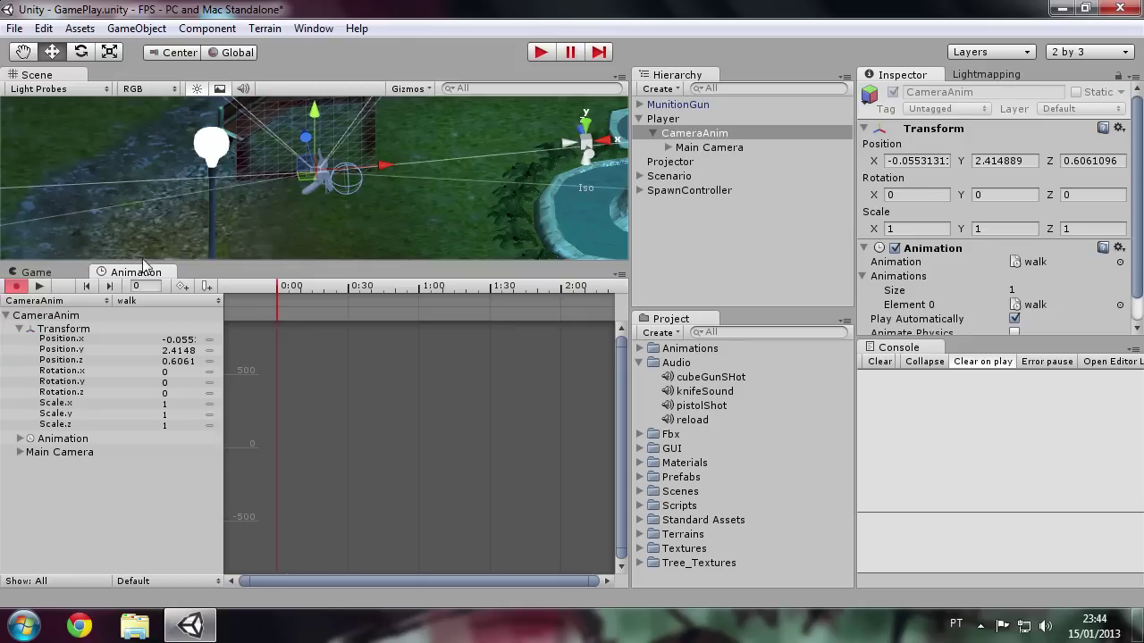
click(16, 286)
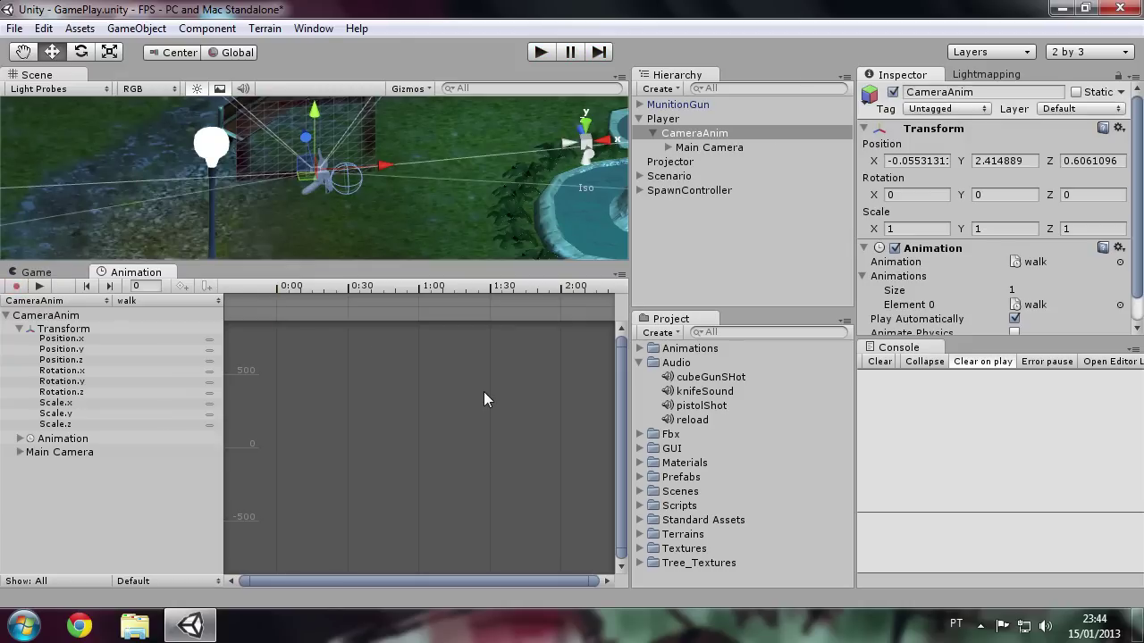
scroll(430, 185, up, 5)
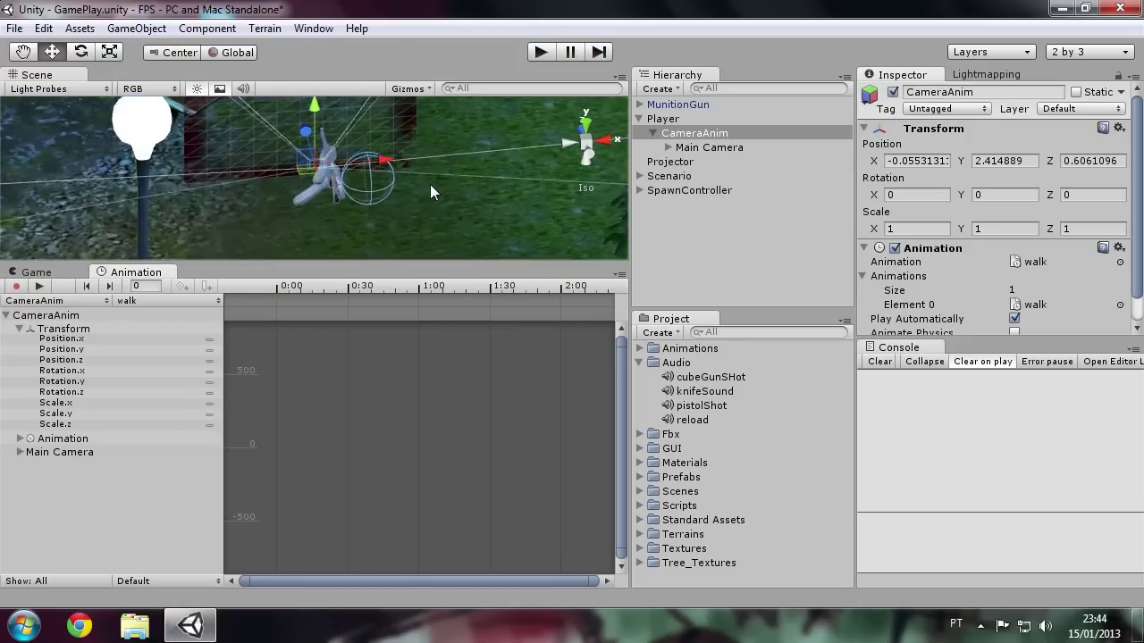
alt+drag(382, 184, 268, 159)
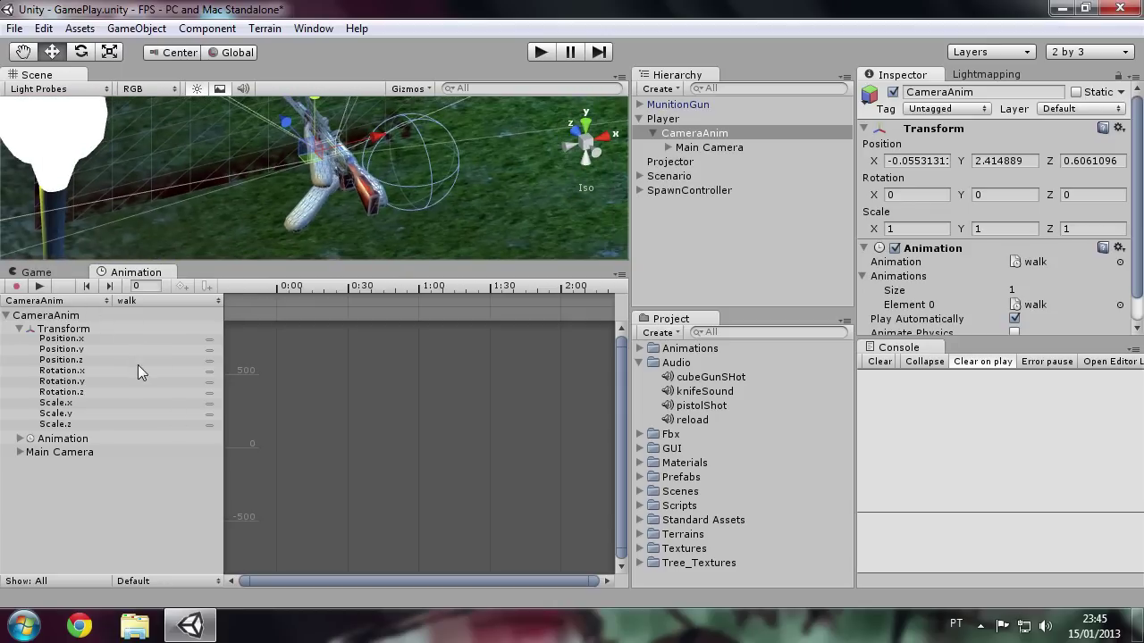
mouse_move(581, 157)
alt+mouse_down()
mouse_move(431, 159)
mouse_move(506, 162)
mouse_move(573, 146)
mouse_move(382, 142)
mouse_move(298, 200)
alt+mouse_up()
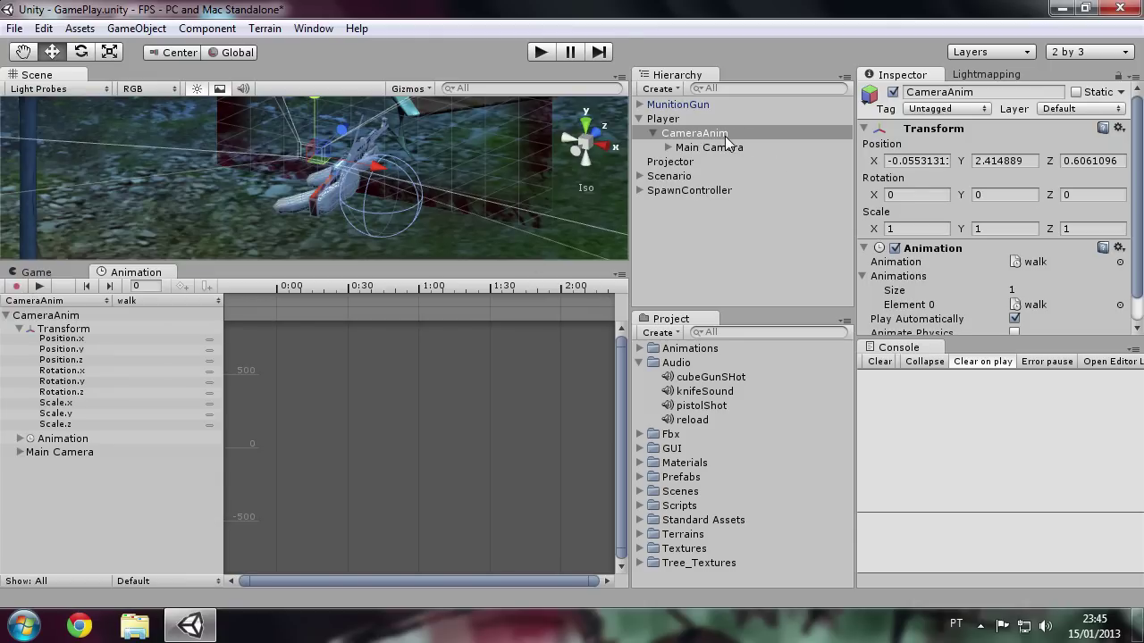
click(16, 286)
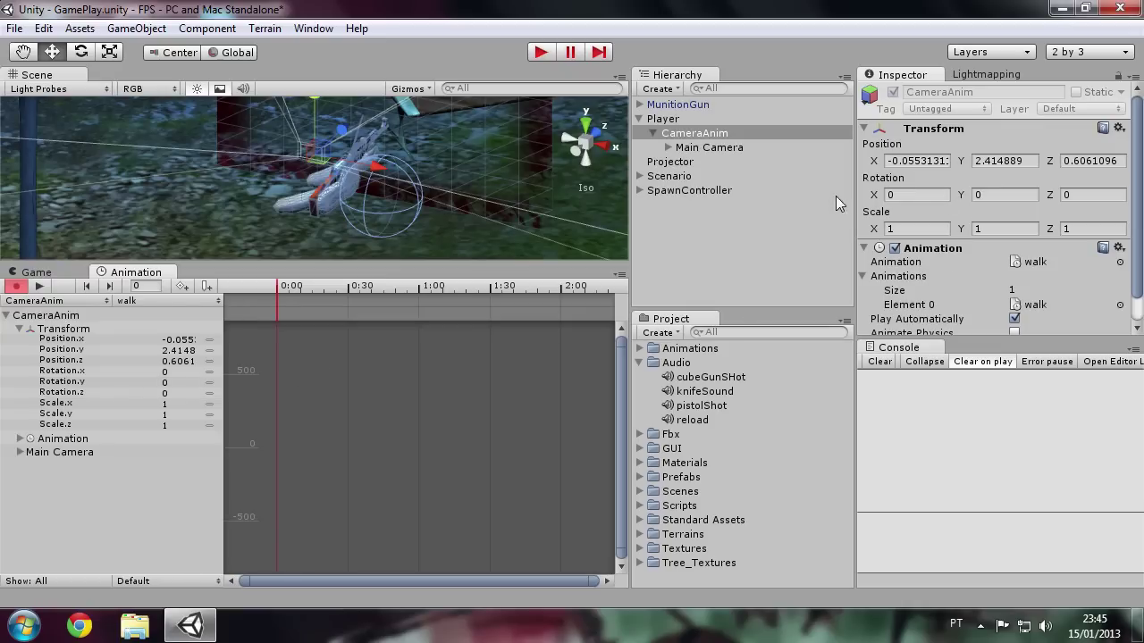
Key CameraAnim's Rotation Z at 0 on frame 0:00 of the walk clip
mouse_move(1051, 202)
mouse_down()
mouse_move(52, 207)
mouse_move(567, 275)
mouse_up()
key(ctrl+z)
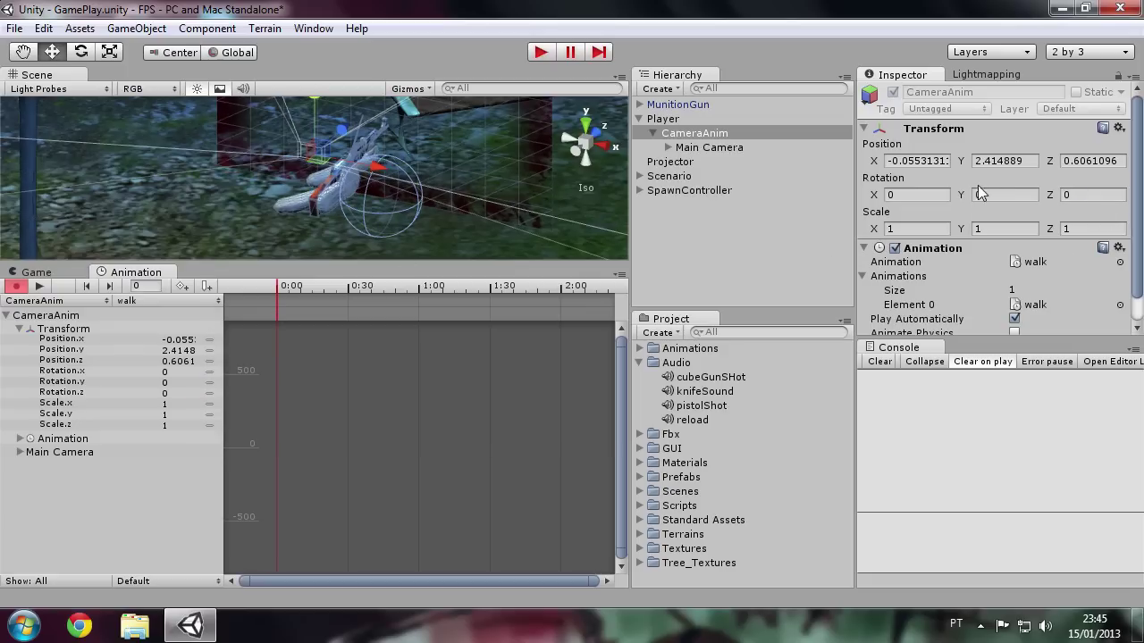
click(1053, 198)
text(1)
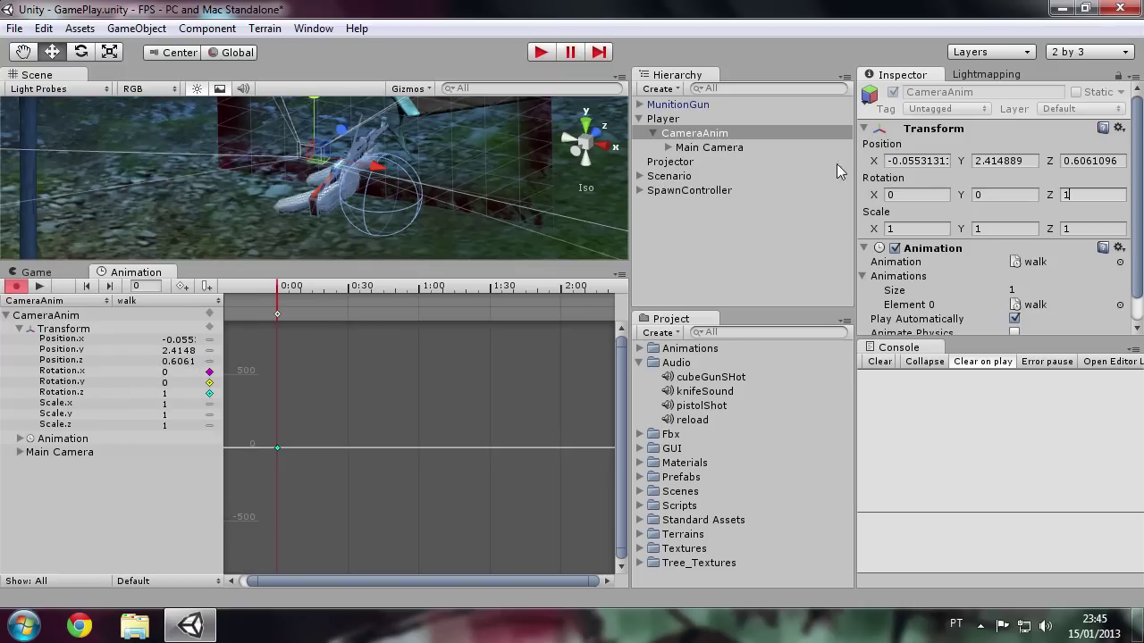
click(1064, 194)
text(0)
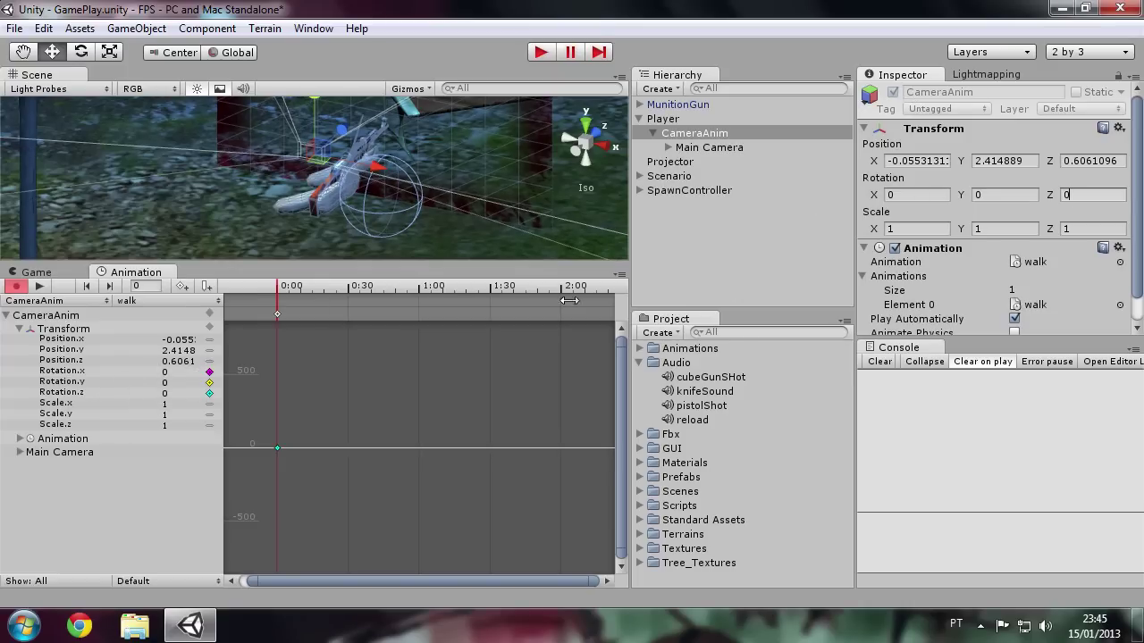
Move the playhead to 1:00 and key Rotation Z at 0 there
drag(392, 290, 407, 288)
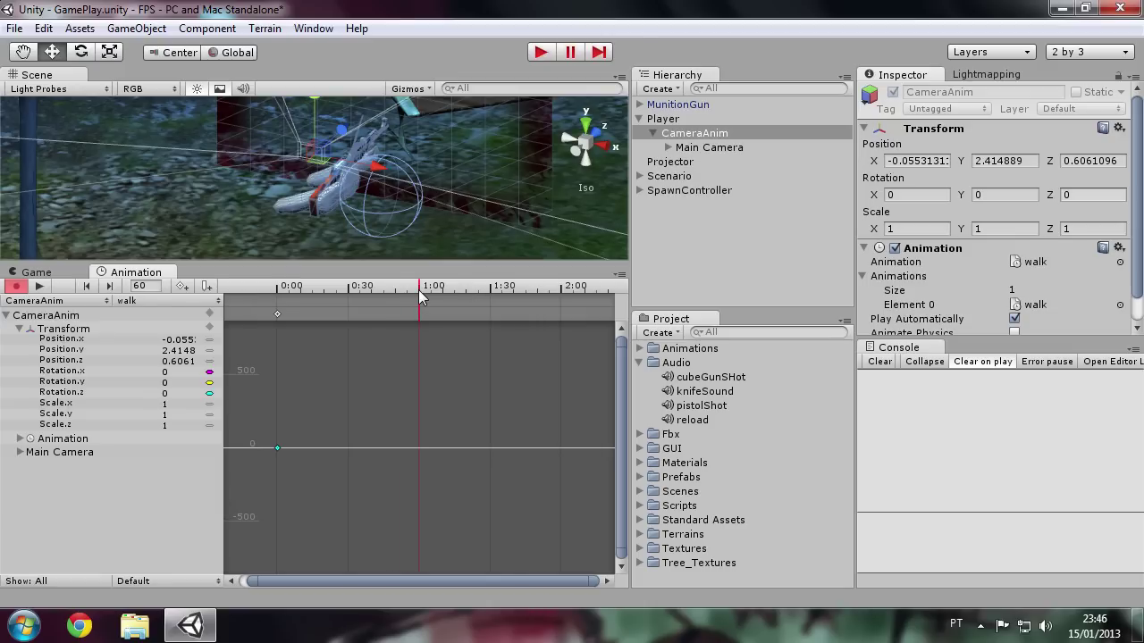
click(1092, 197)
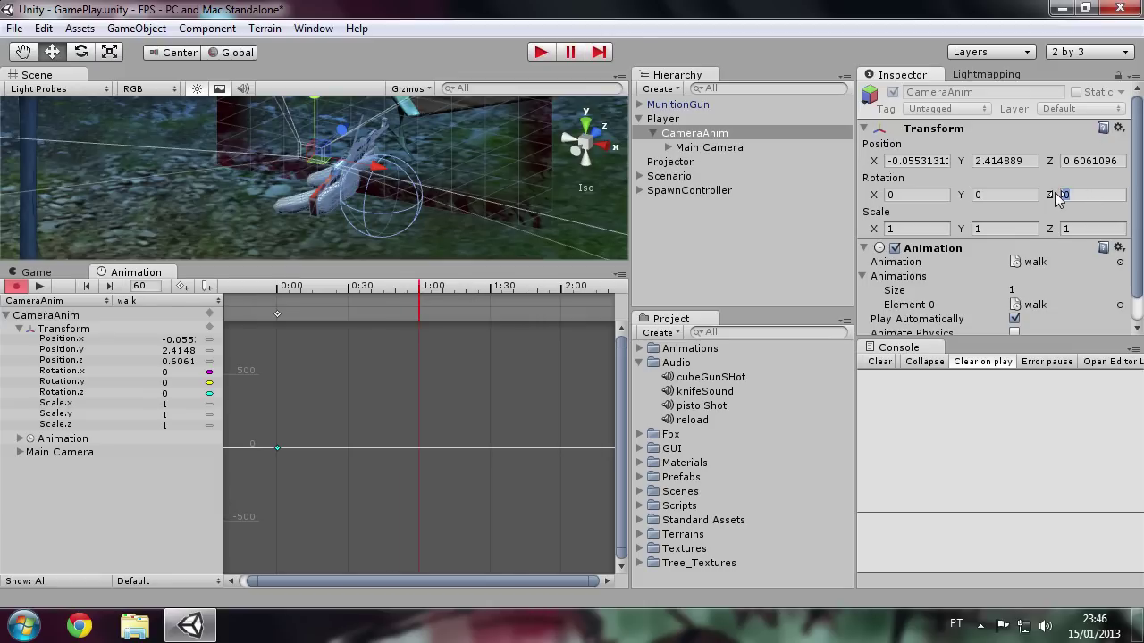
text(1)
key(Return)
drag(1052, 199, 1042, 198)
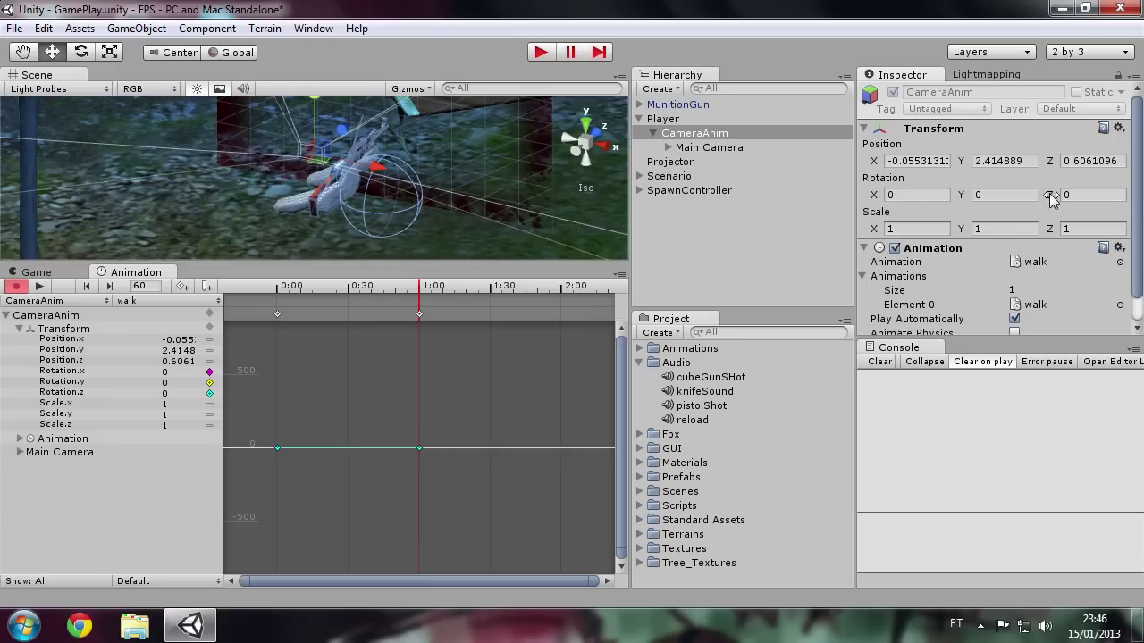
Key the camera's Z rotation to -5 around frame 20 and 5 at frame 40
mouse_move(420, 291)
mouse_down()
mouse_move(293, 305)
mouse_move(381, 314)
mouse_move(322, 328)
mouse_up()
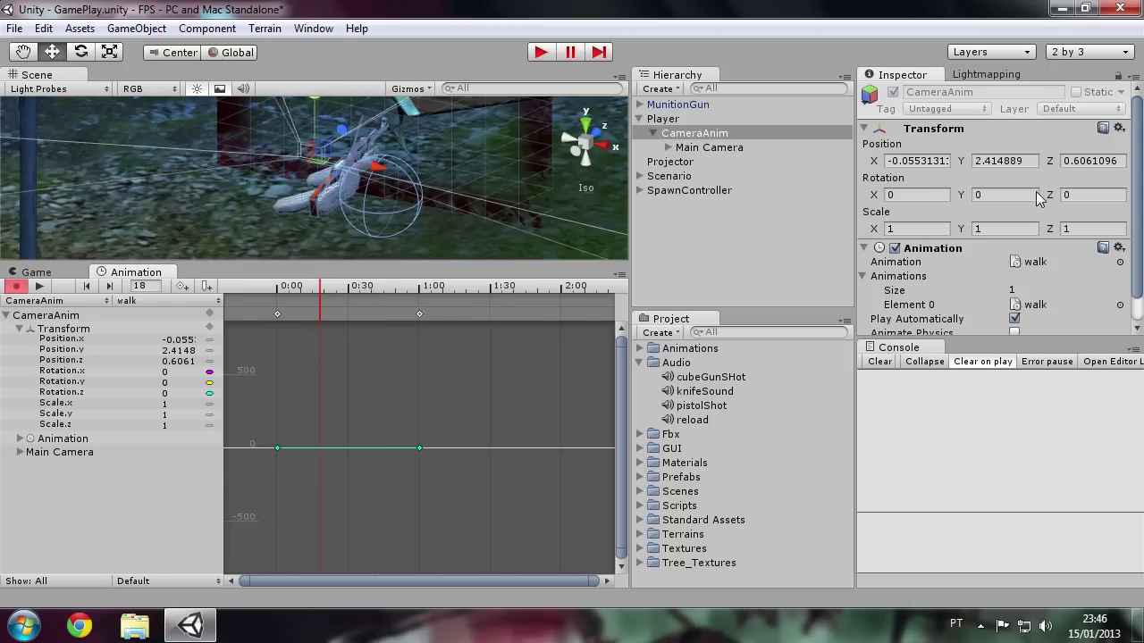
click(1091, 201)
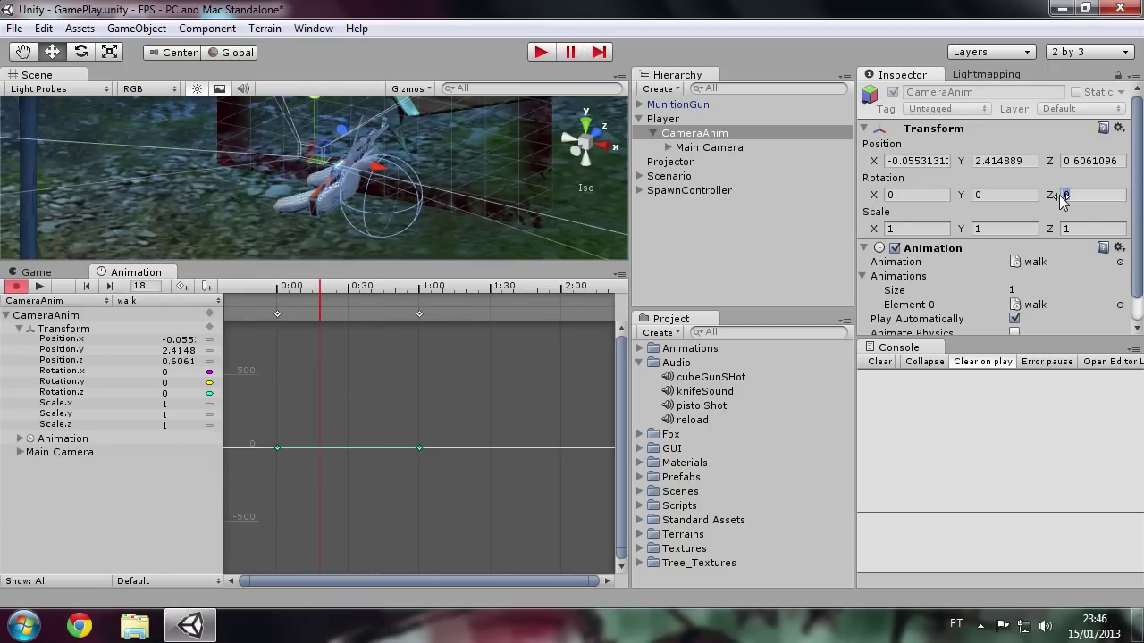
text(-5)
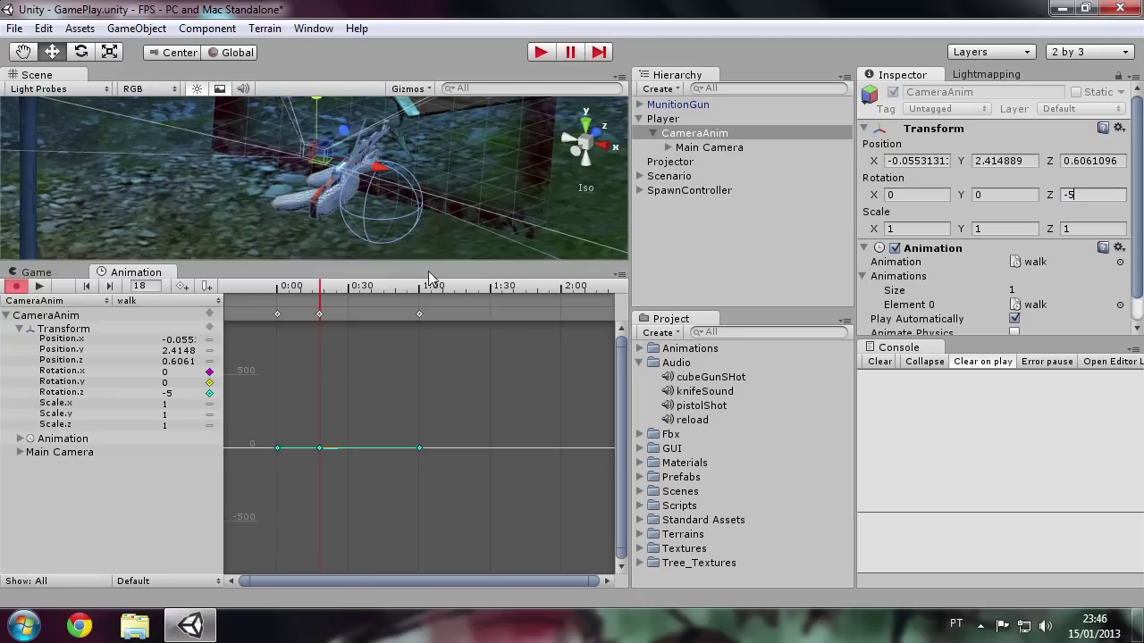
drag(377, 294, 371, 295)
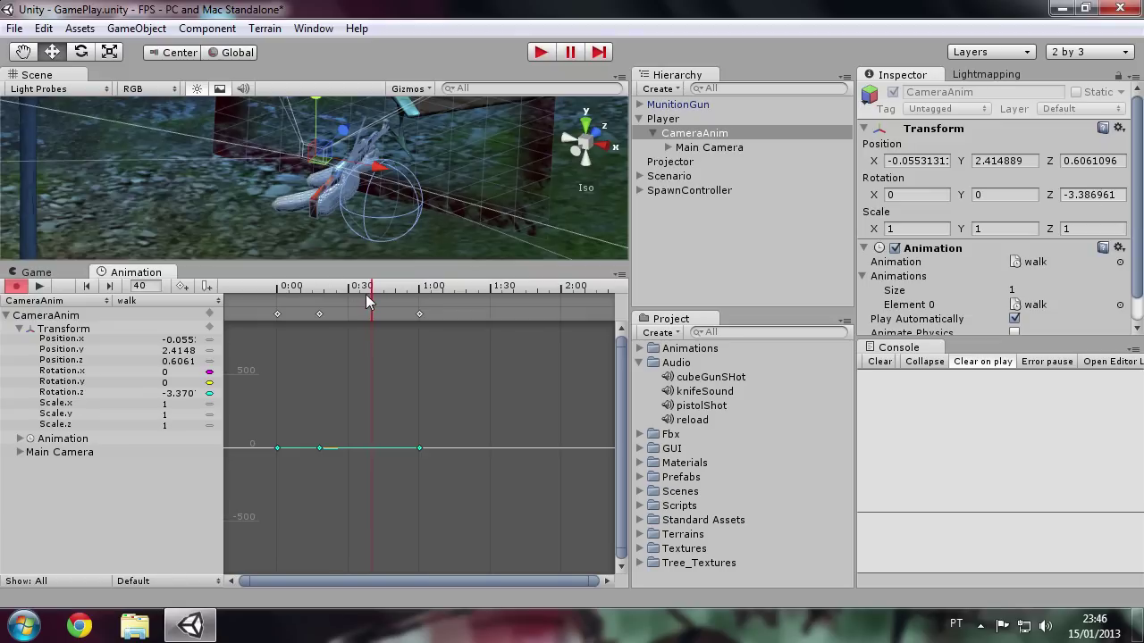
click(1111, 195)
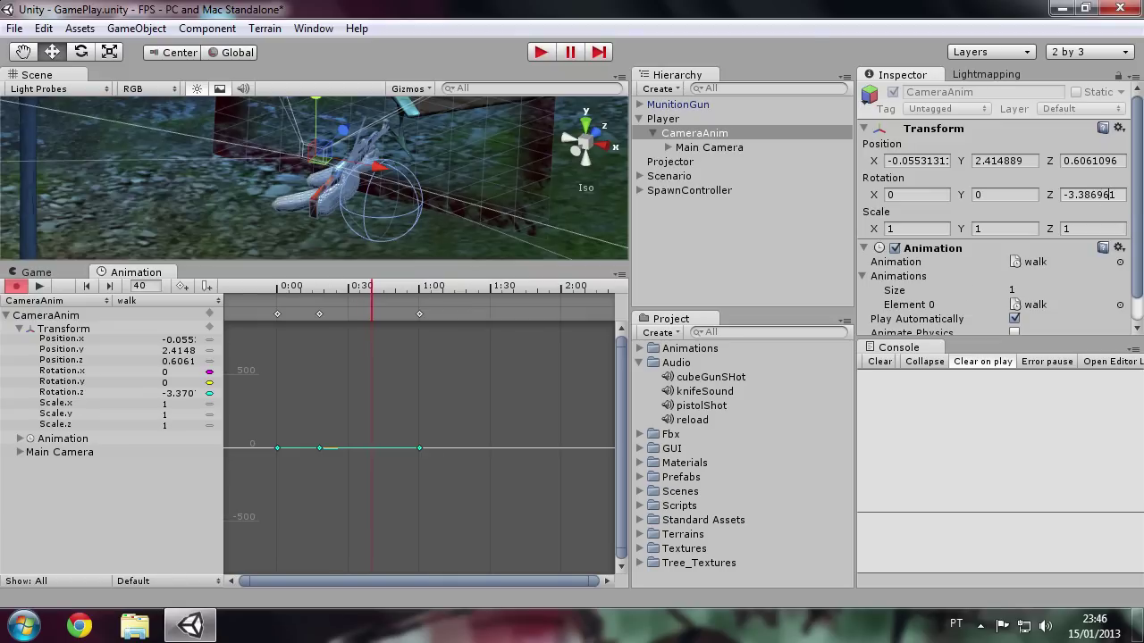
double_click(1111, 195)
text(5)
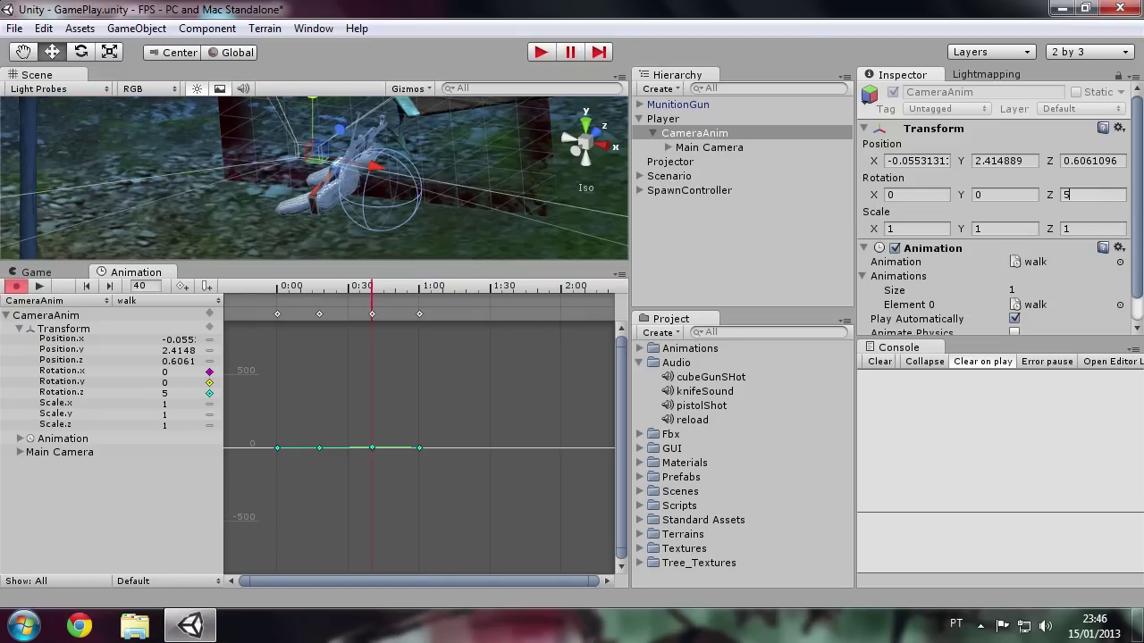
Set the walk clip's wrap mode to Loop, re-toggle Record, and preview the looping sway
click(200, 582)
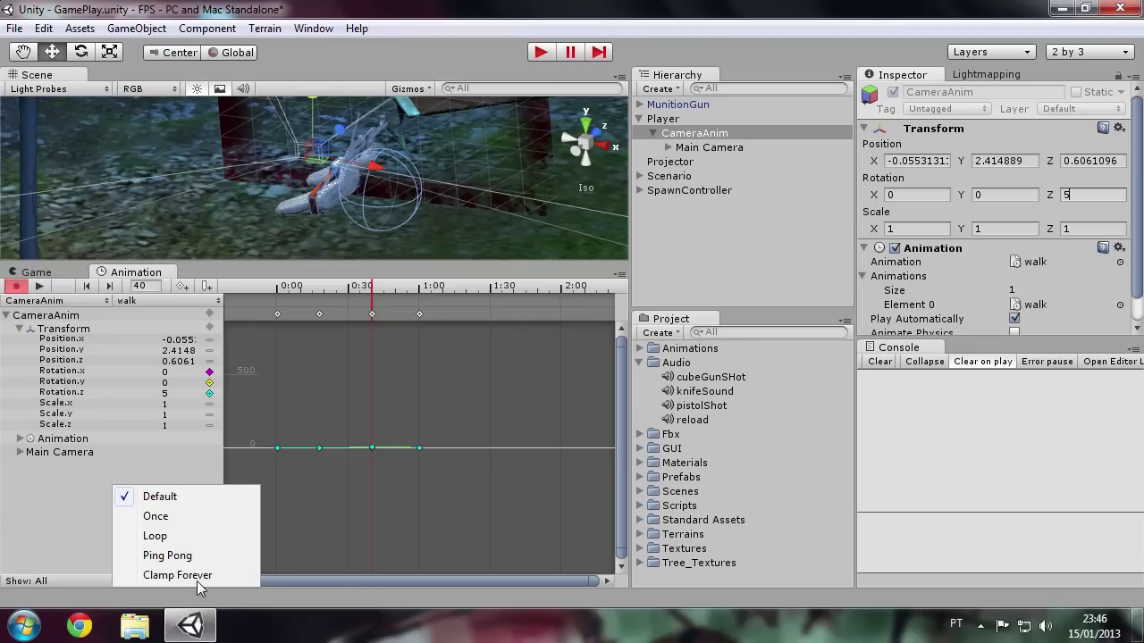
click(179, 539)
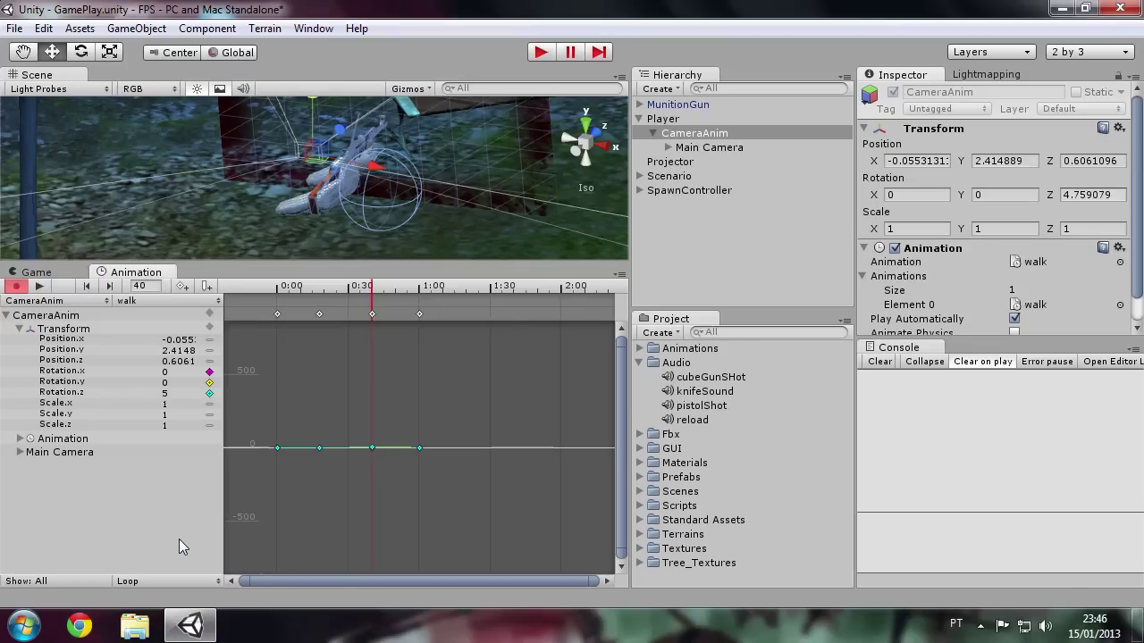
click(13, 287)
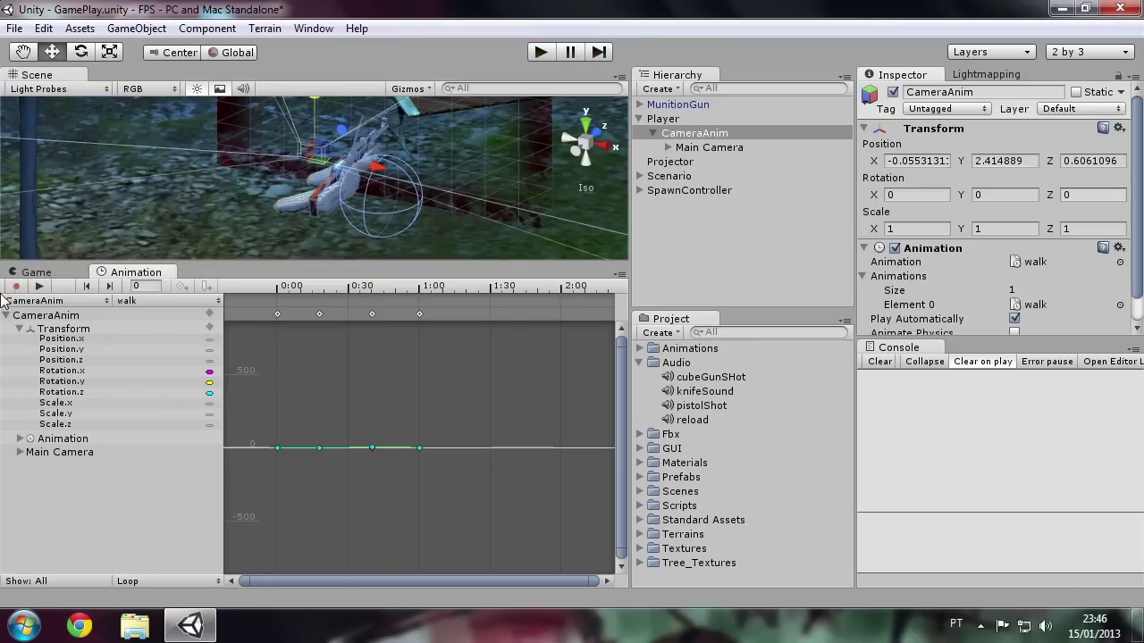
click(292, 291)
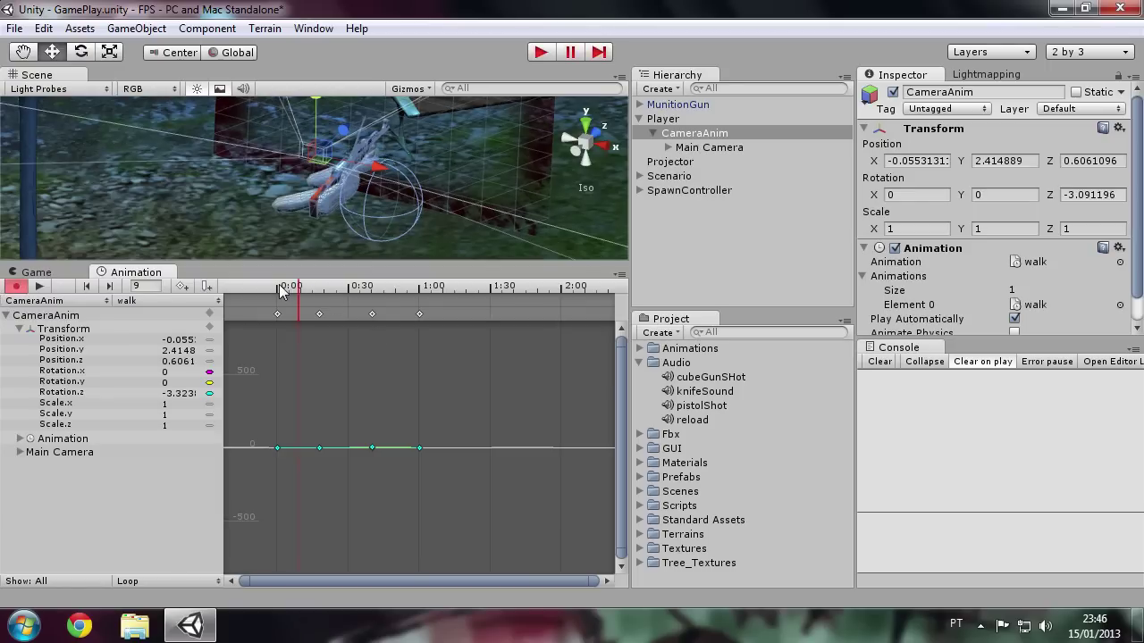
click(39, 286)
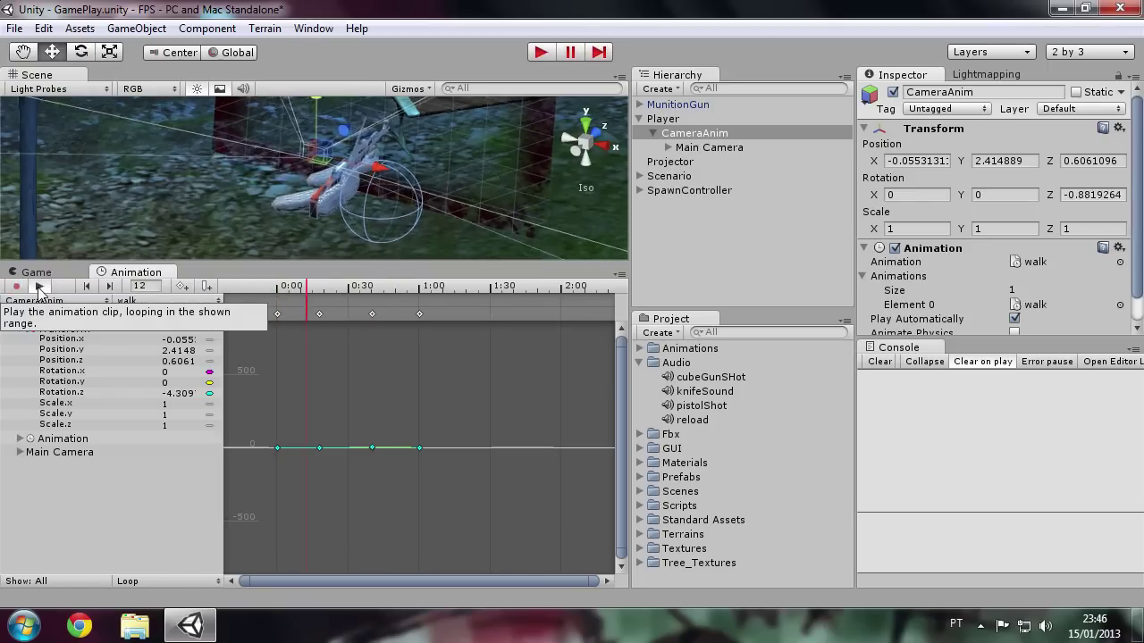
Dock the Game view above the animation editor and stop the walk clip preview
drag(36, 273, 314, 85)
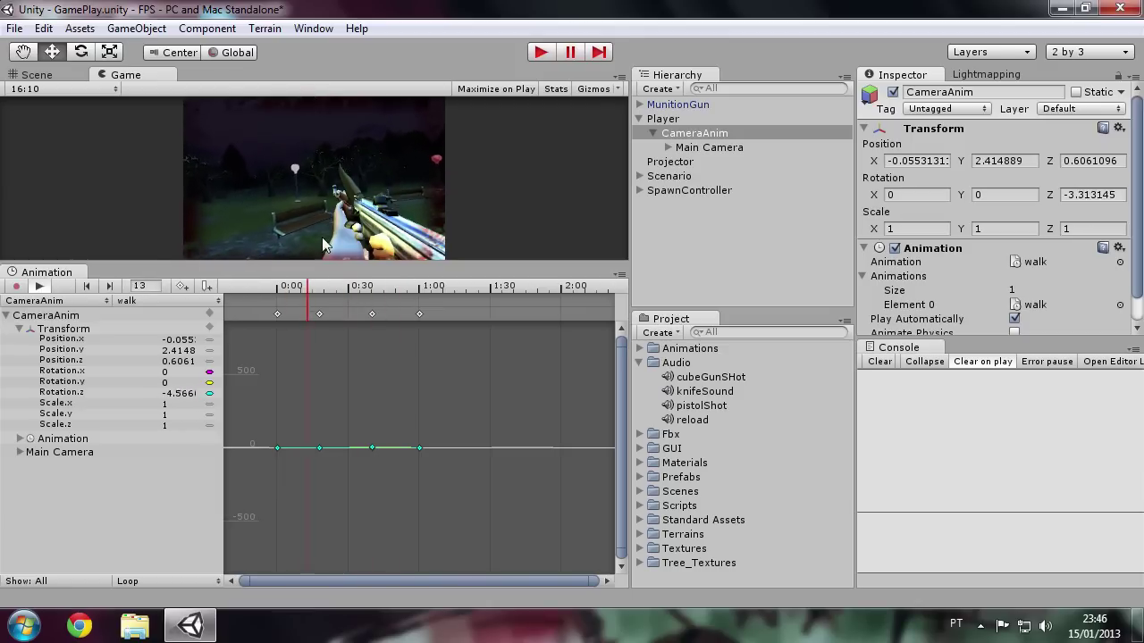
click(39, 286)
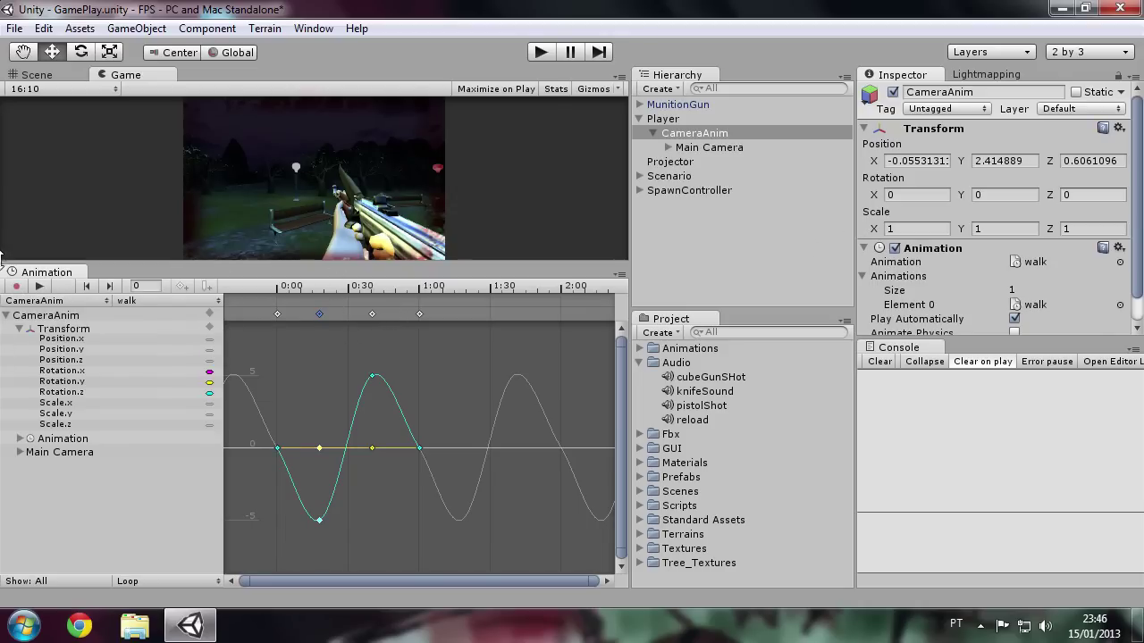
With Record on, change the frame 18 Rotation.z key to -2 and start editing the frame 40 key
click(17, 287)
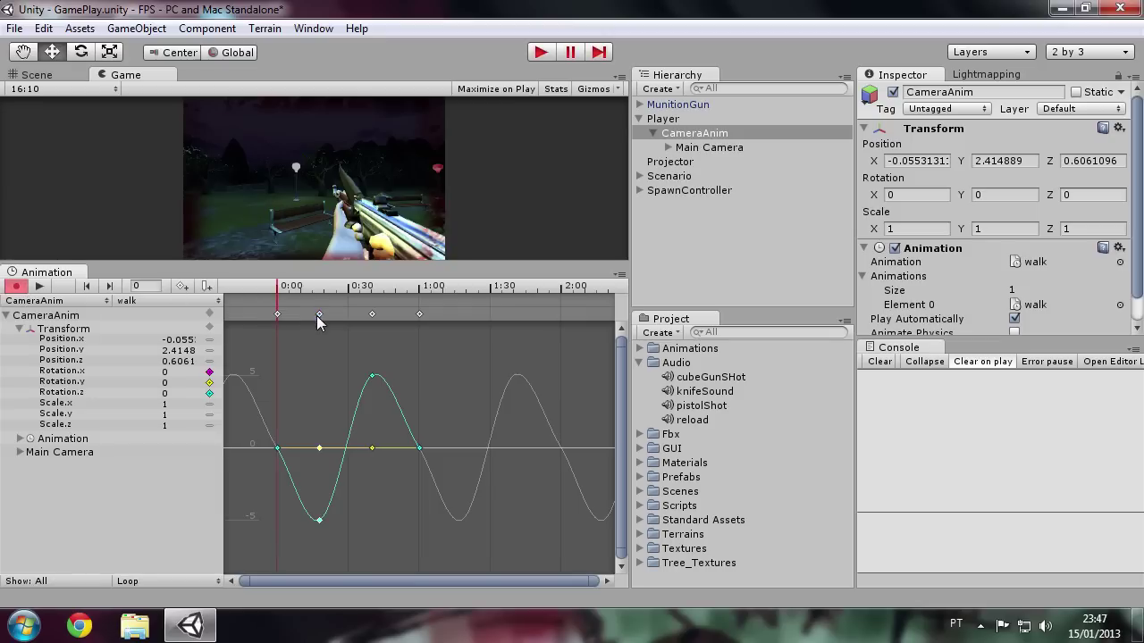
click(320, 314)
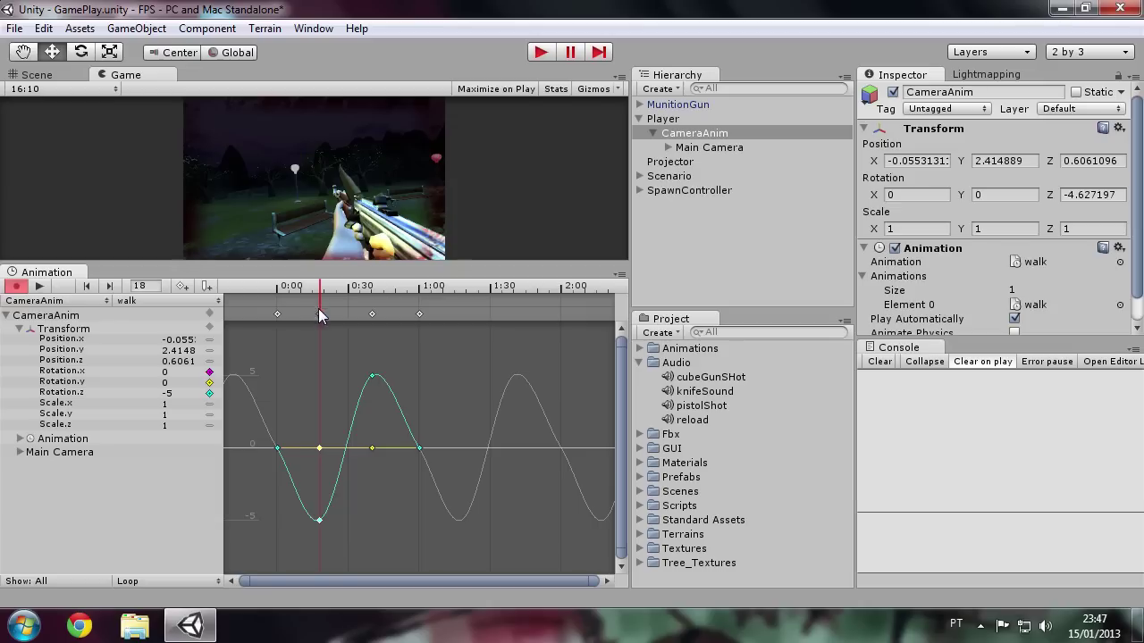
click(178, 394)
text(-)
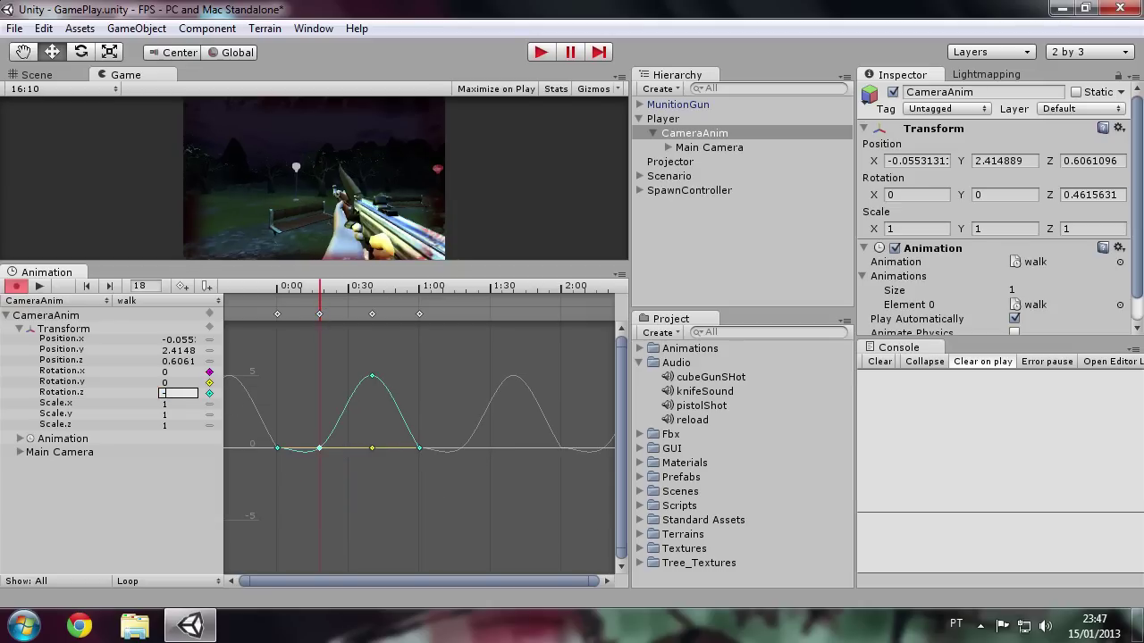
text(2)
key(Return)
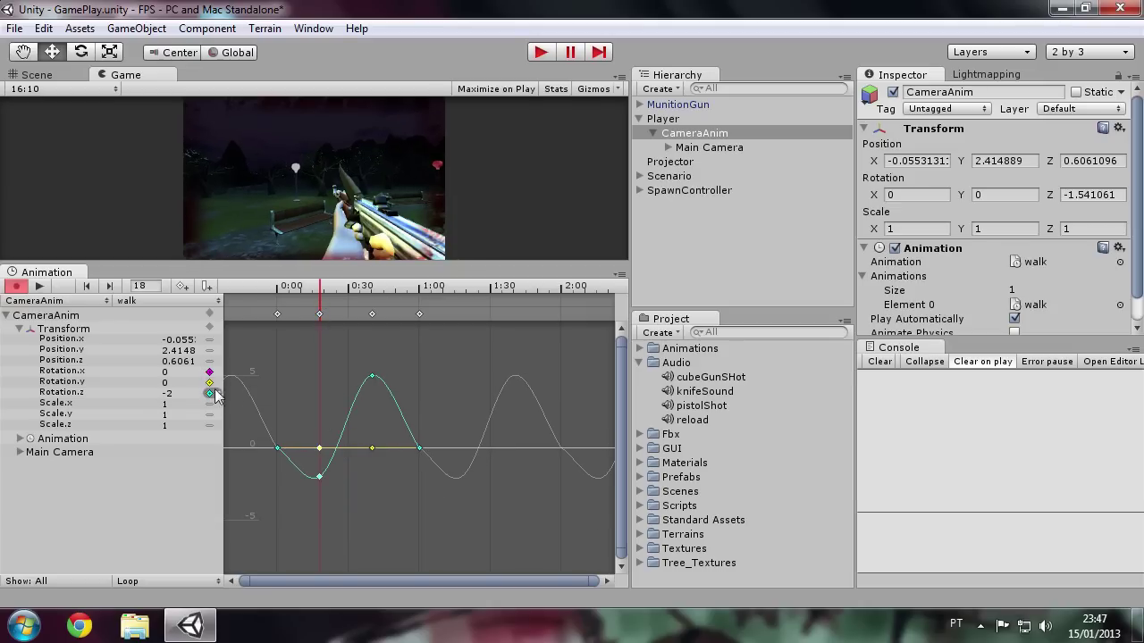
scroll(347, 342, up, 5)
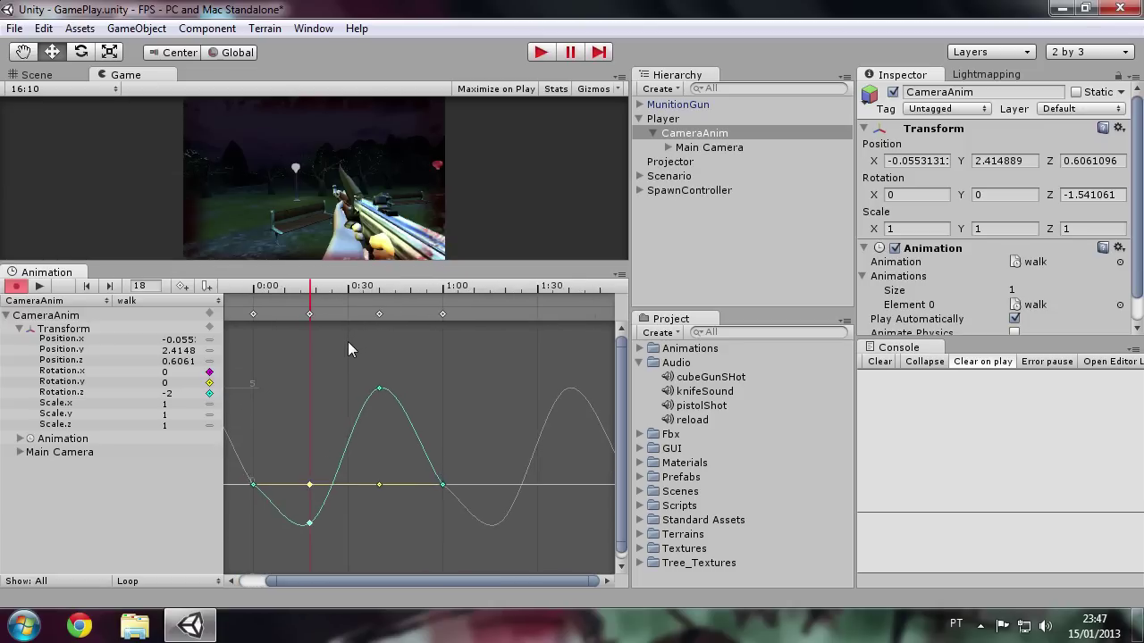
click(393, 315)
click(177, 392)
Set the frame 40 Rotation.z key to 2, stop recording, and preview the softened sway
text(2)
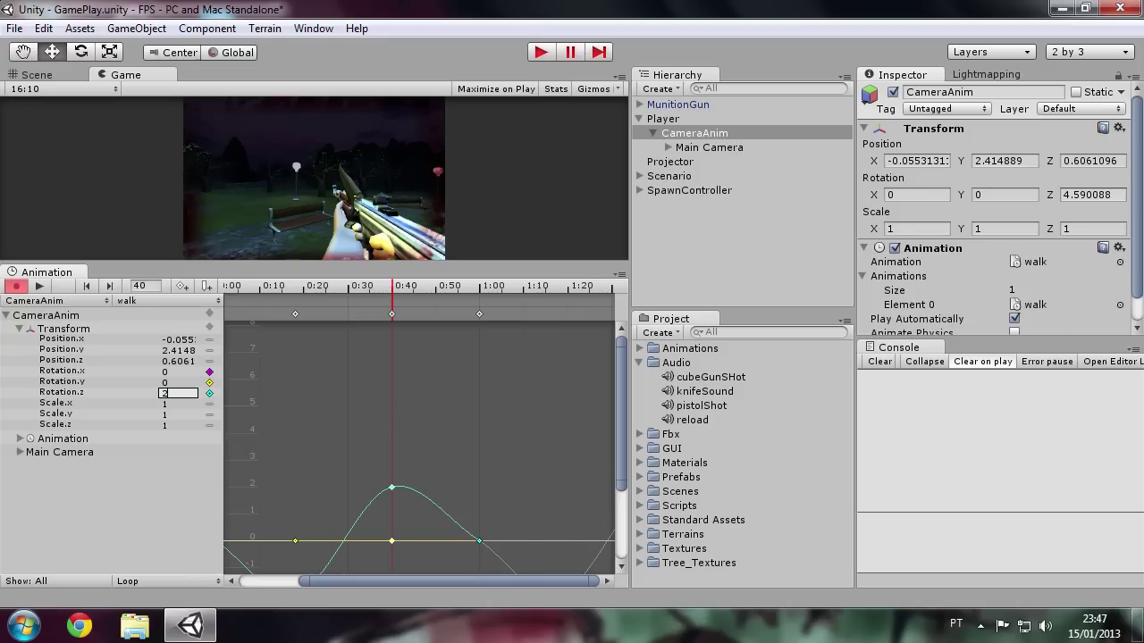
click(15, 286)
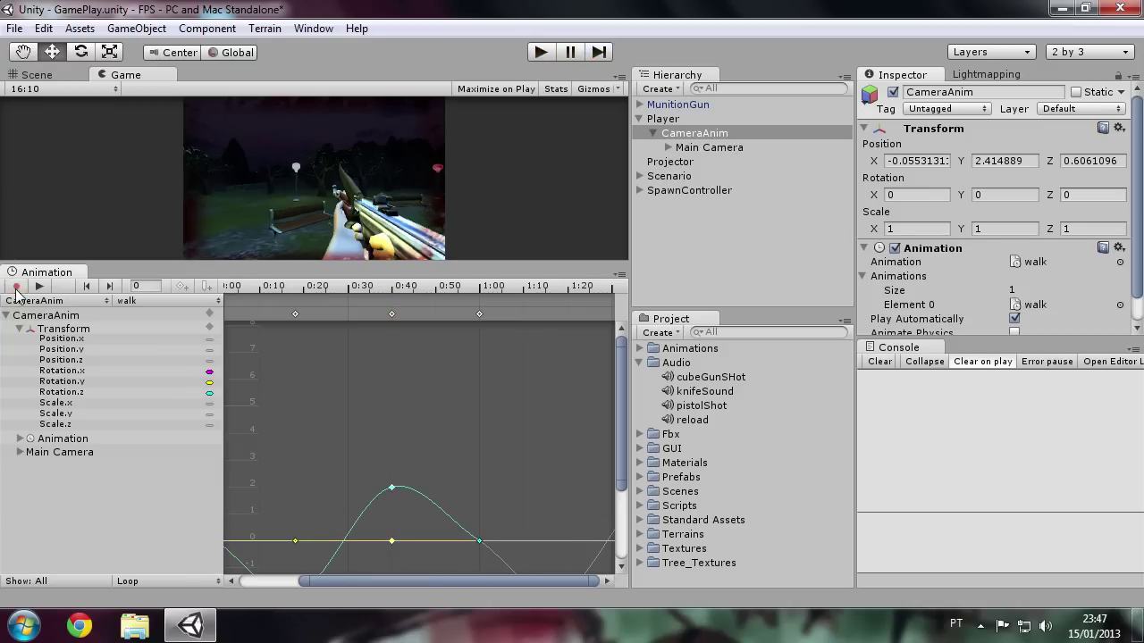
click(38, 287)
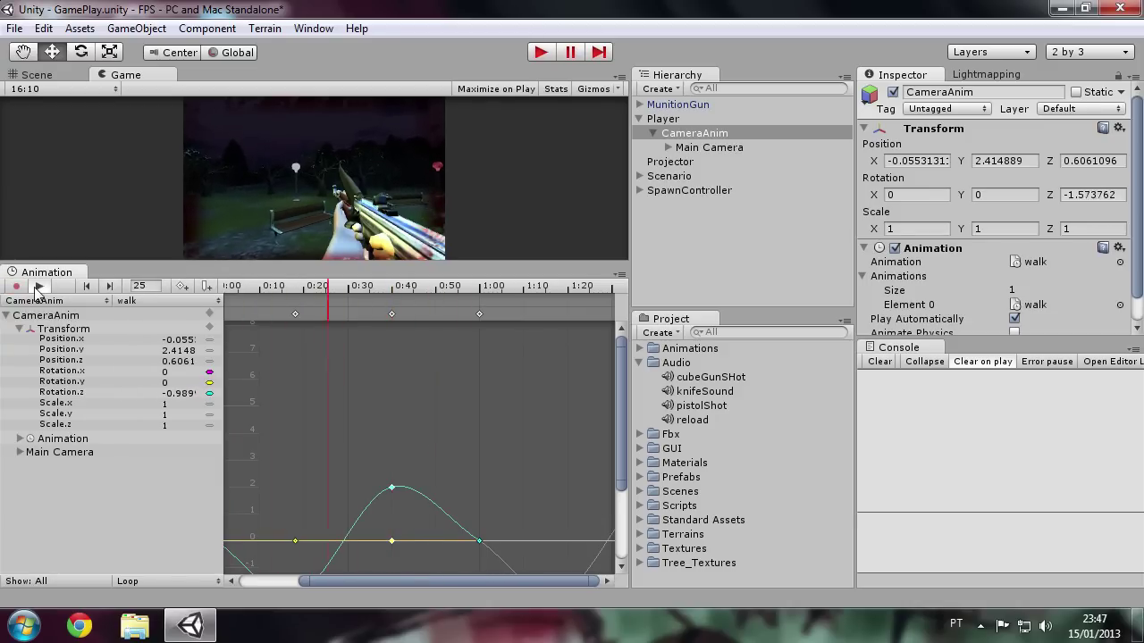
click(38, 287)
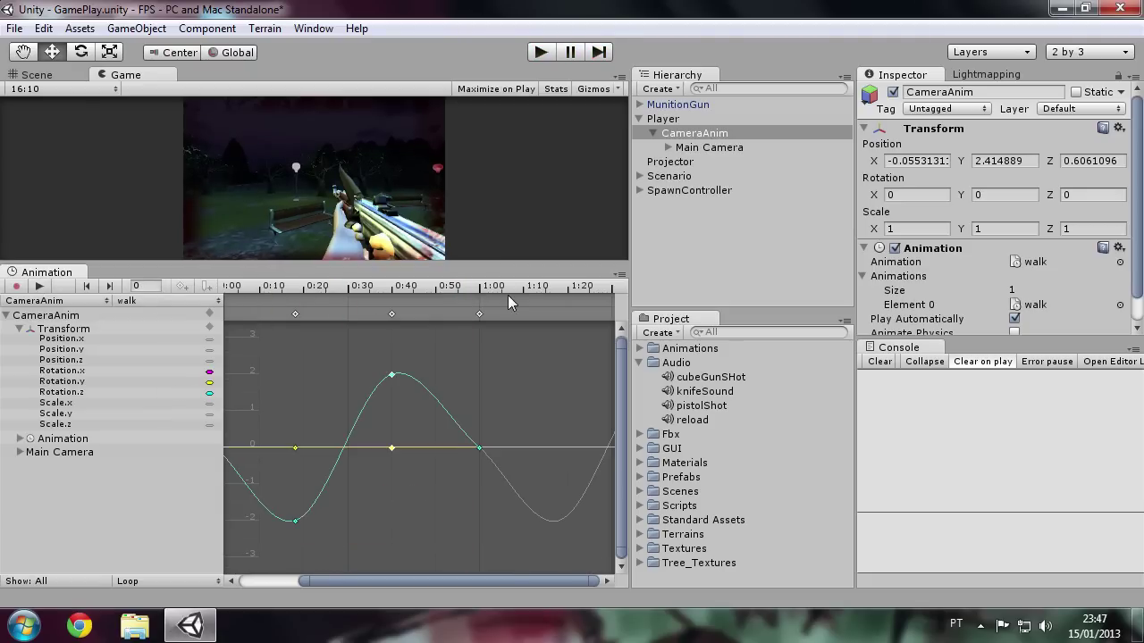
Expand Main Camera, collapse the knife and MachineGun children, and turn Record back on
click(667, 148)
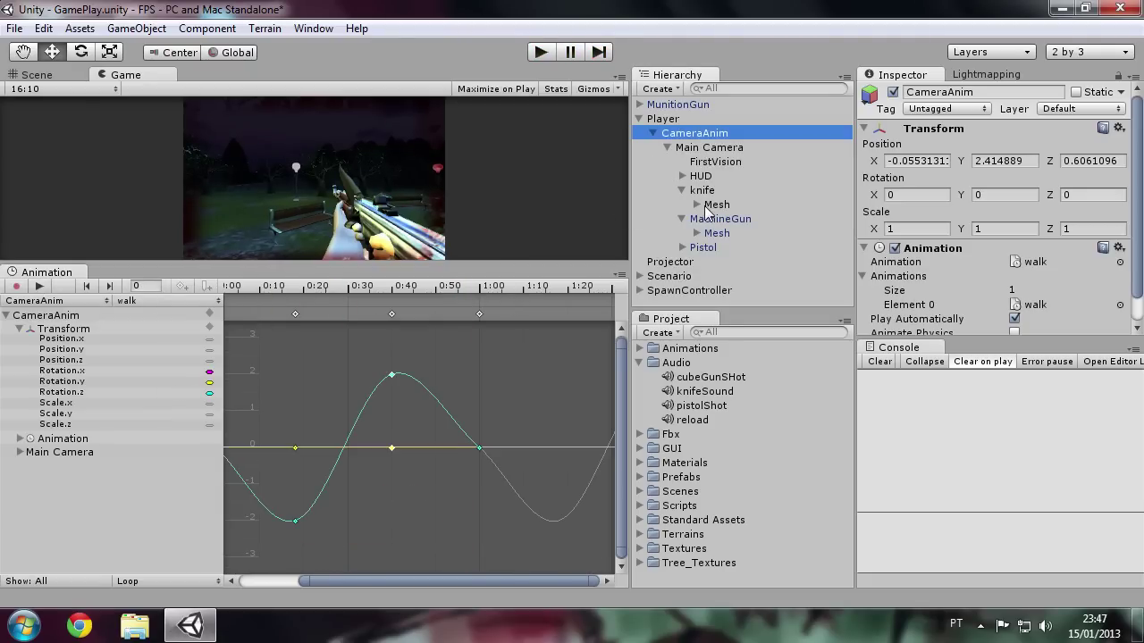
click(682, 190)
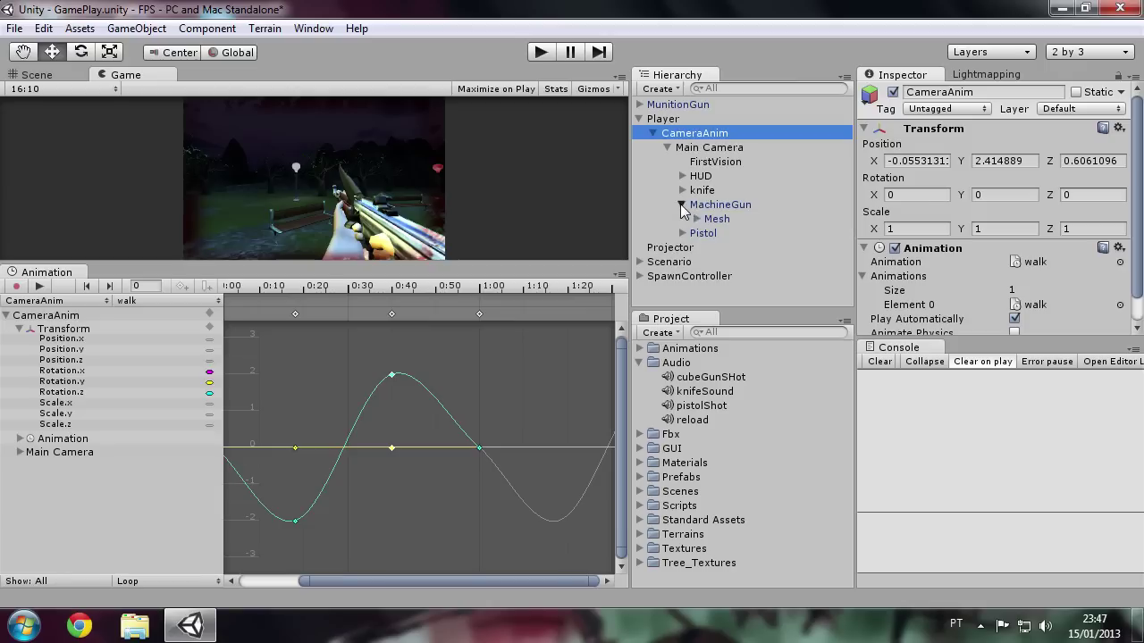
click(682, 205)
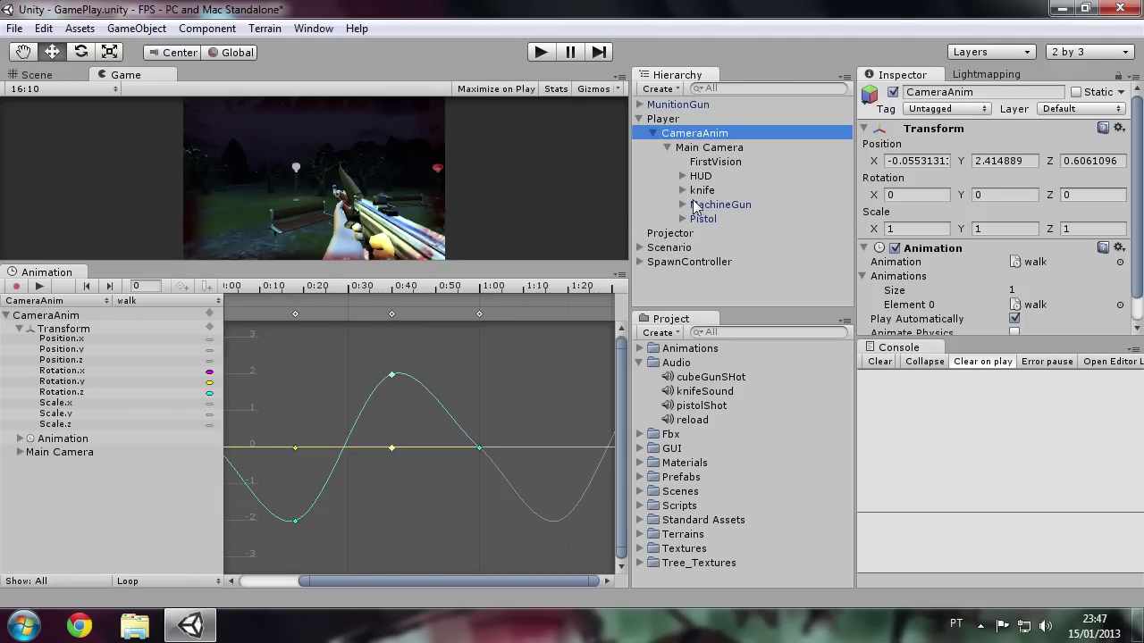
click(17, 288)
click(17, 288)
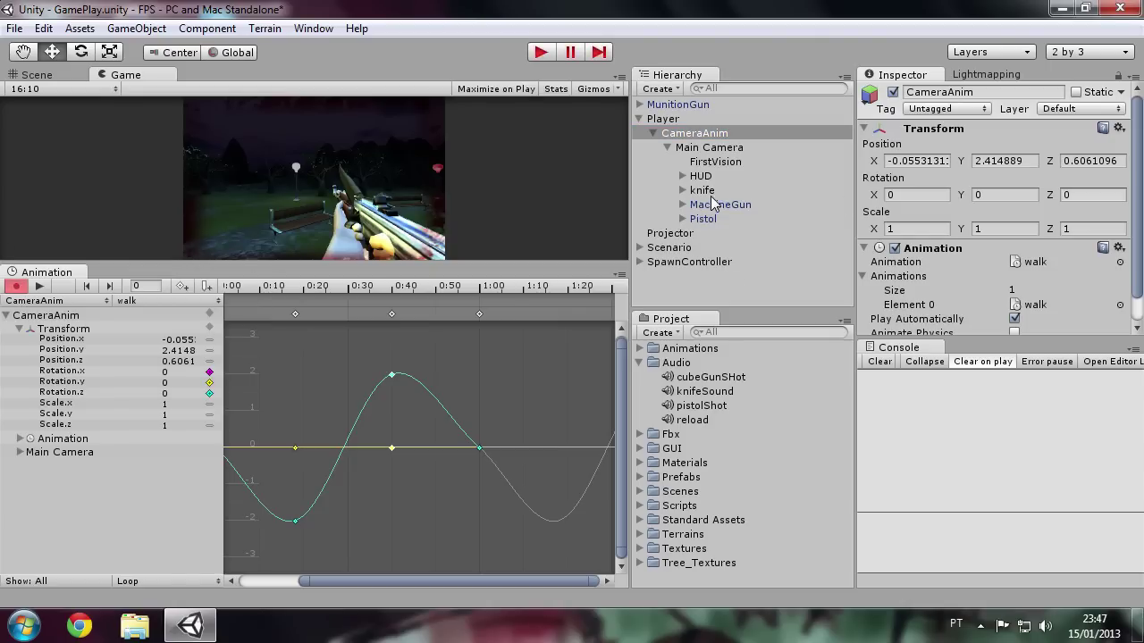
Select the knife and redock the Game view beside the Scene view
click(713, 191)
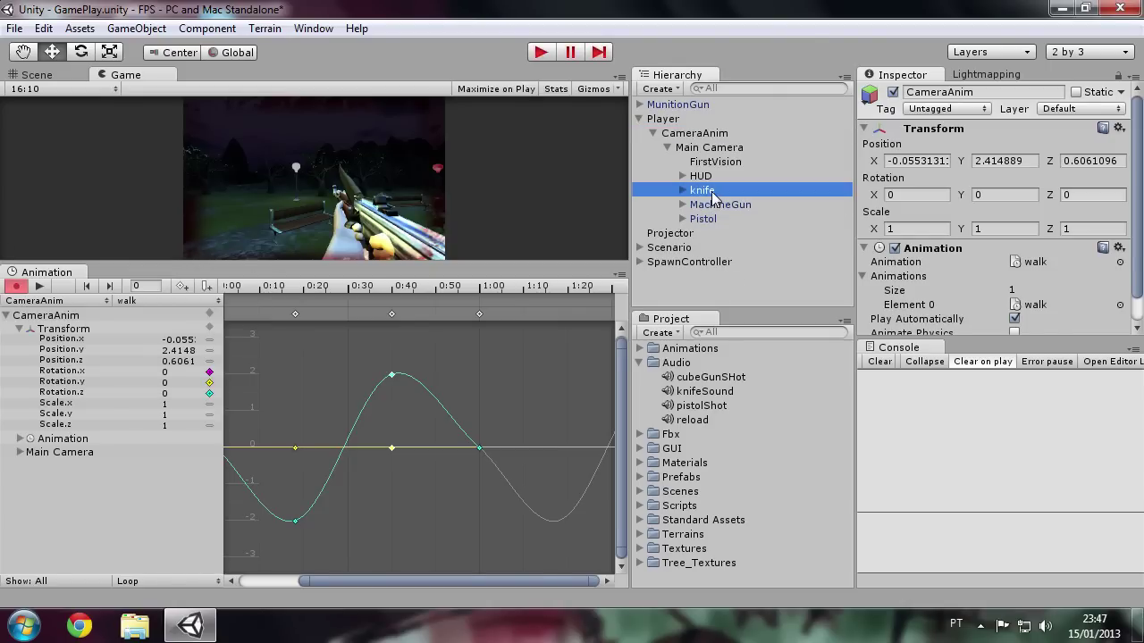
click(427, 218)
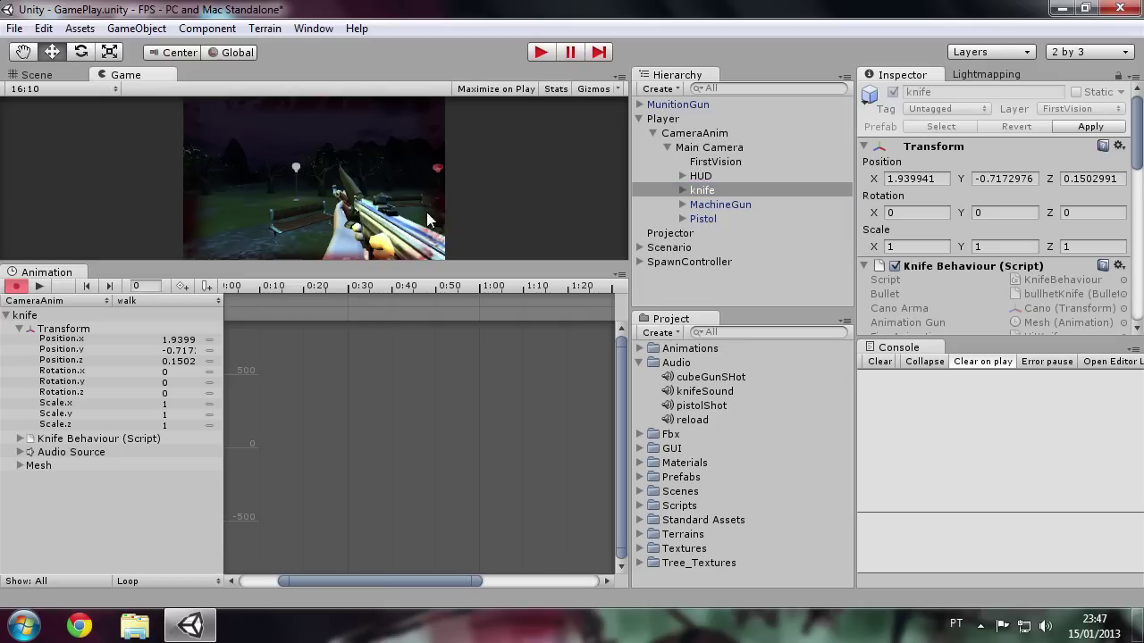
drag(125, 75, 492, 244)
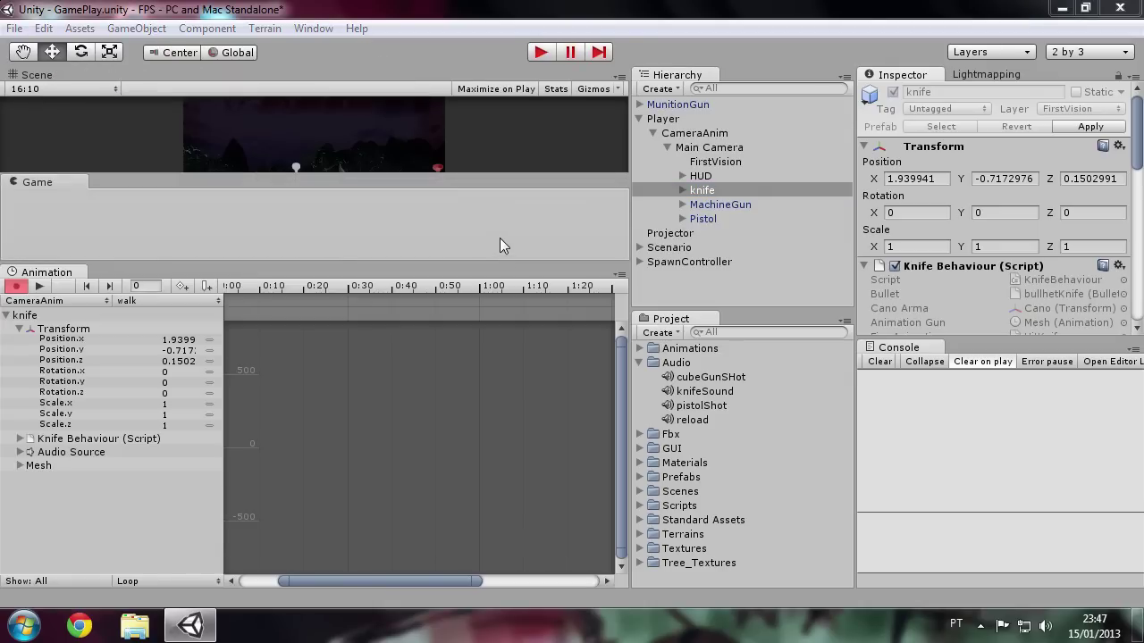
mouse_move(532, 360)
mouse_down()
mouse_move(7, 280)
mouse_move(446, 172)
mouse_move(242, 200)
mouse_up()
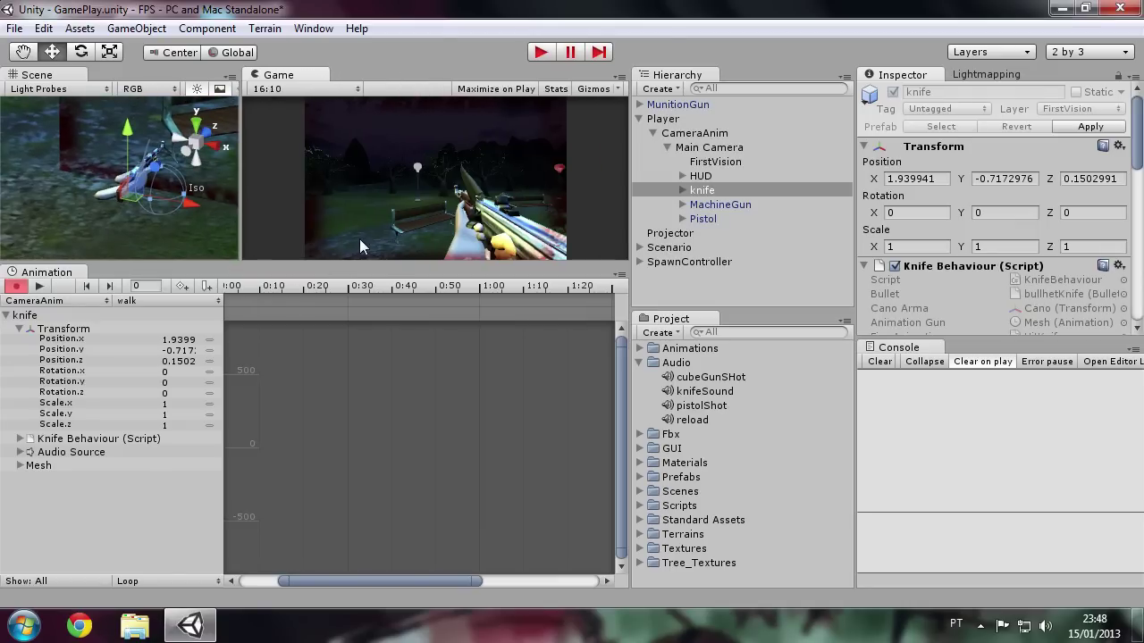
Frame the knife in the Scene view, choose the Rotate tool, and move to frame 10
scroll(143, 170, up, 5)
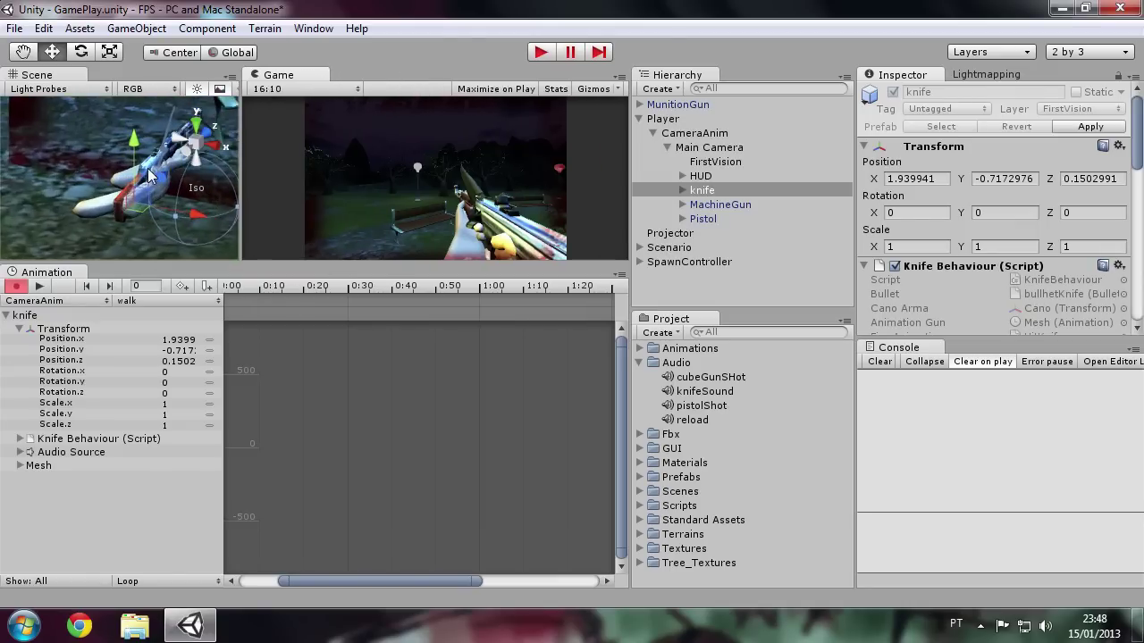
alt+drag(165, 159, 265, 147)
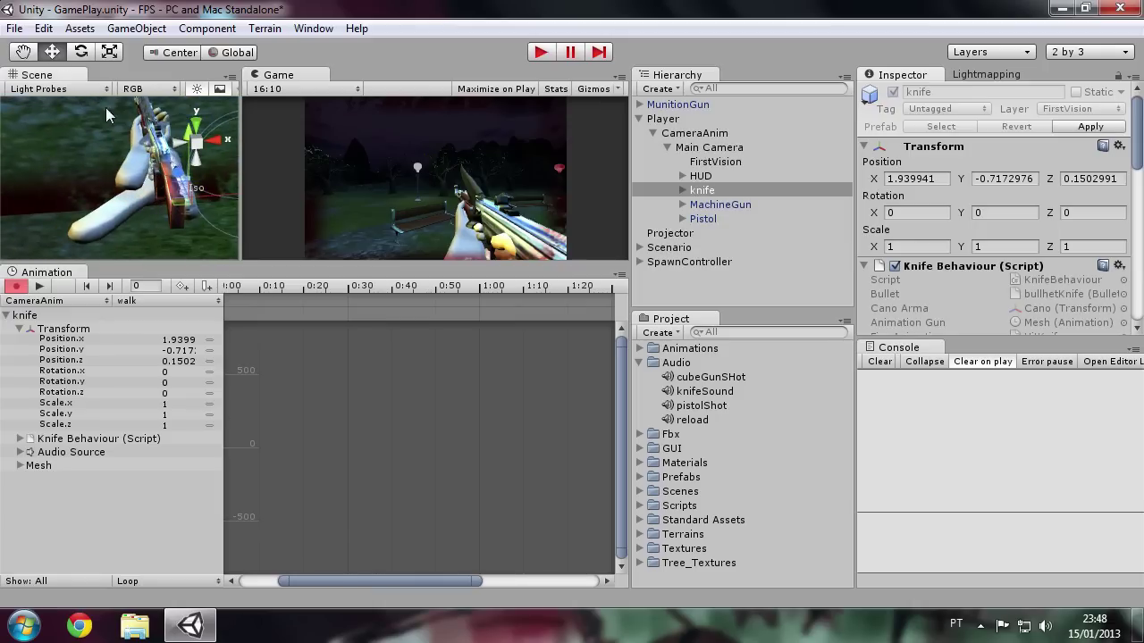
click(81, 51)
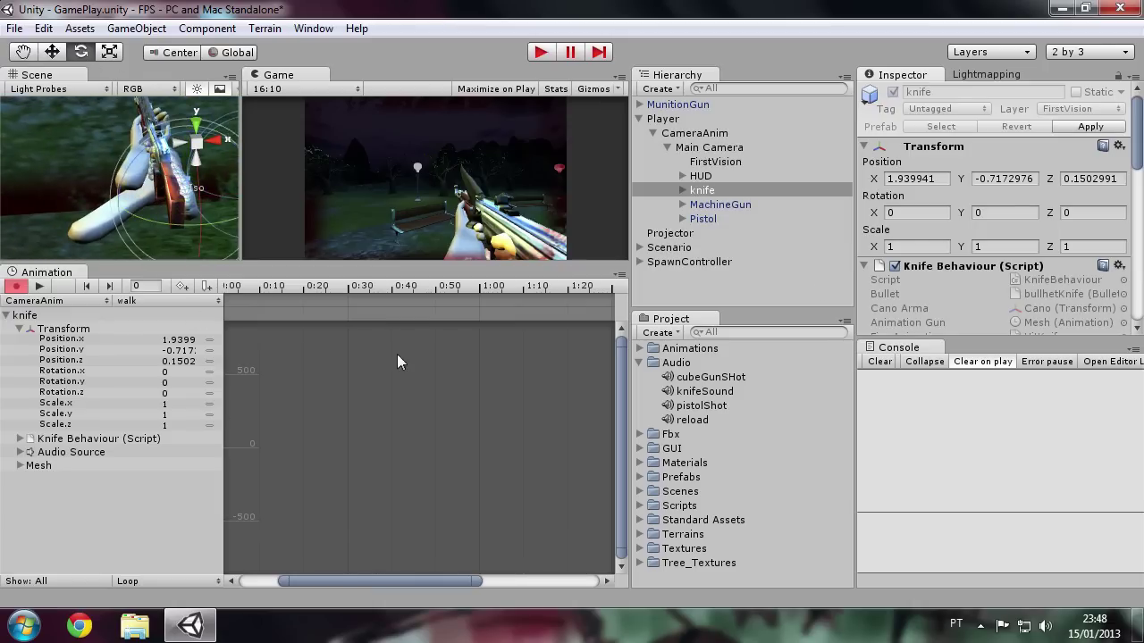
click(260, 293)
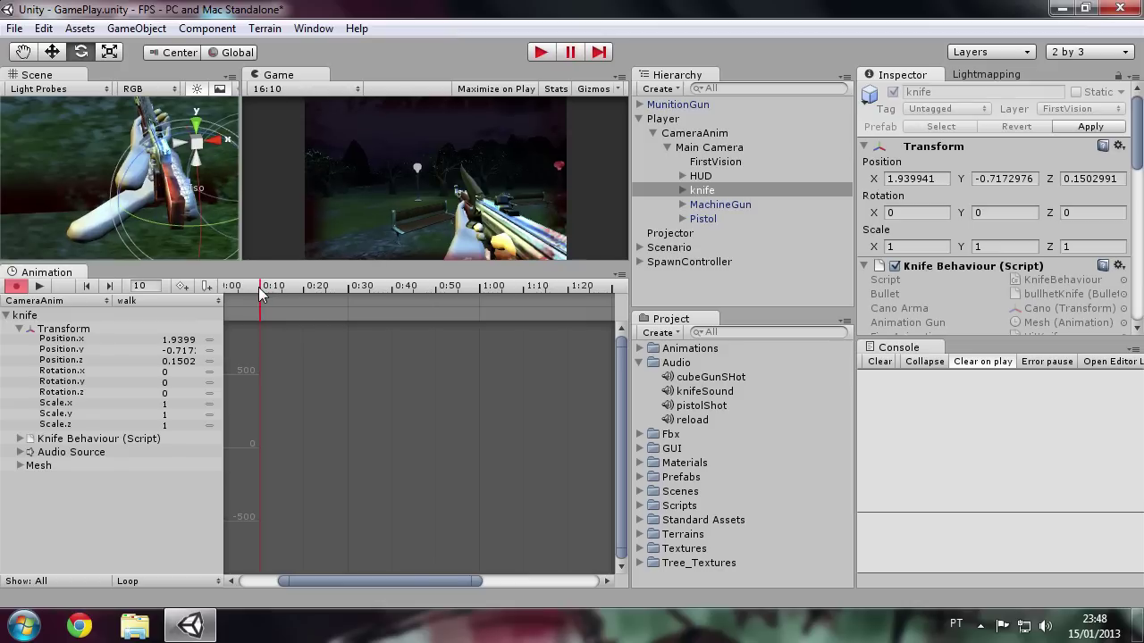
Key the knife's Y rotation at 0 on frames 10 and 44
click(1078, 212)
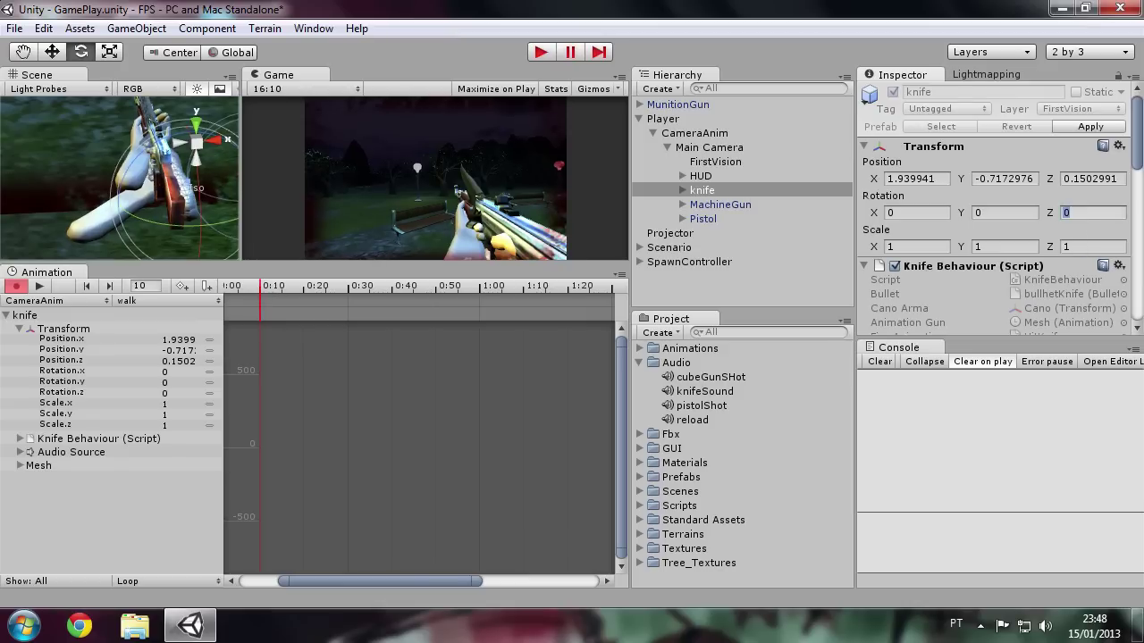
click(1001, 212)
click(959, 220)
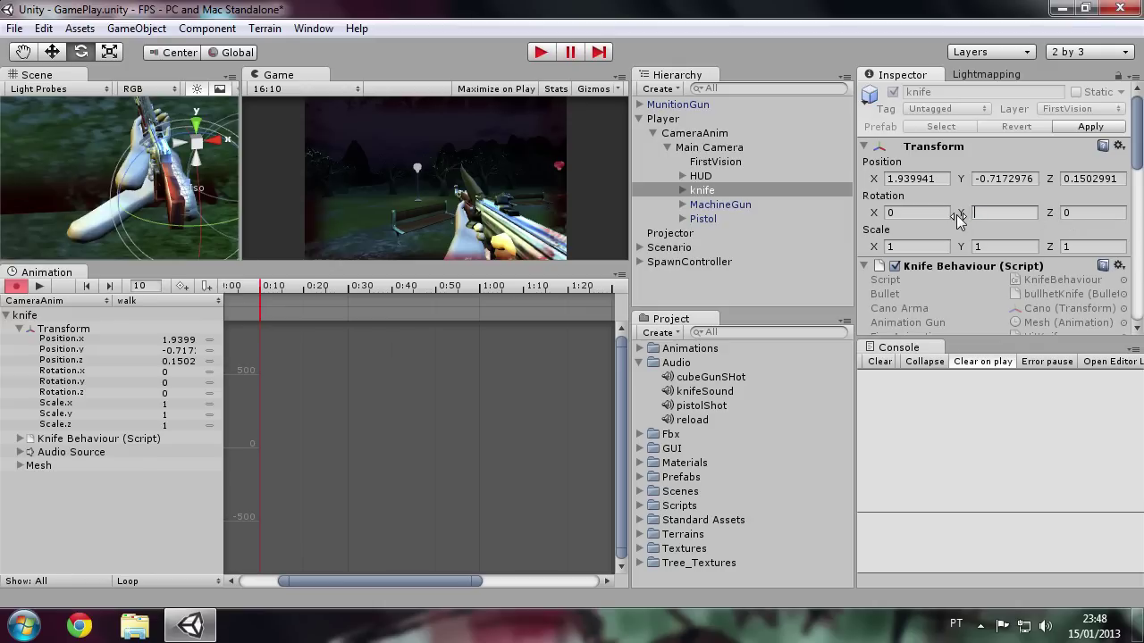
text(1)
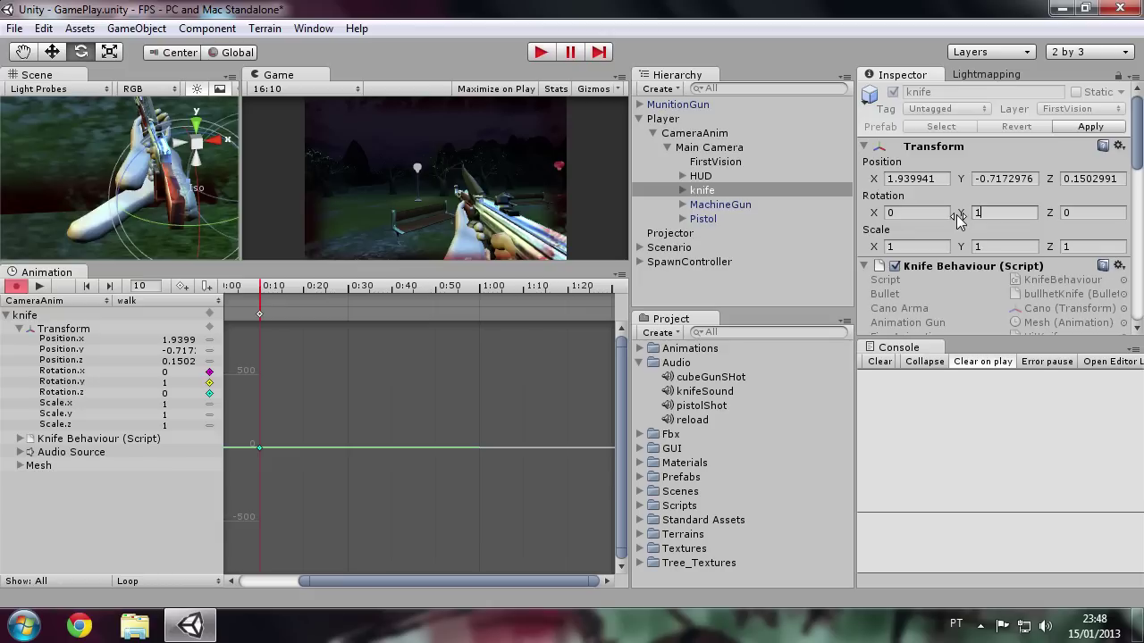
key(BackSpace)
text(0)
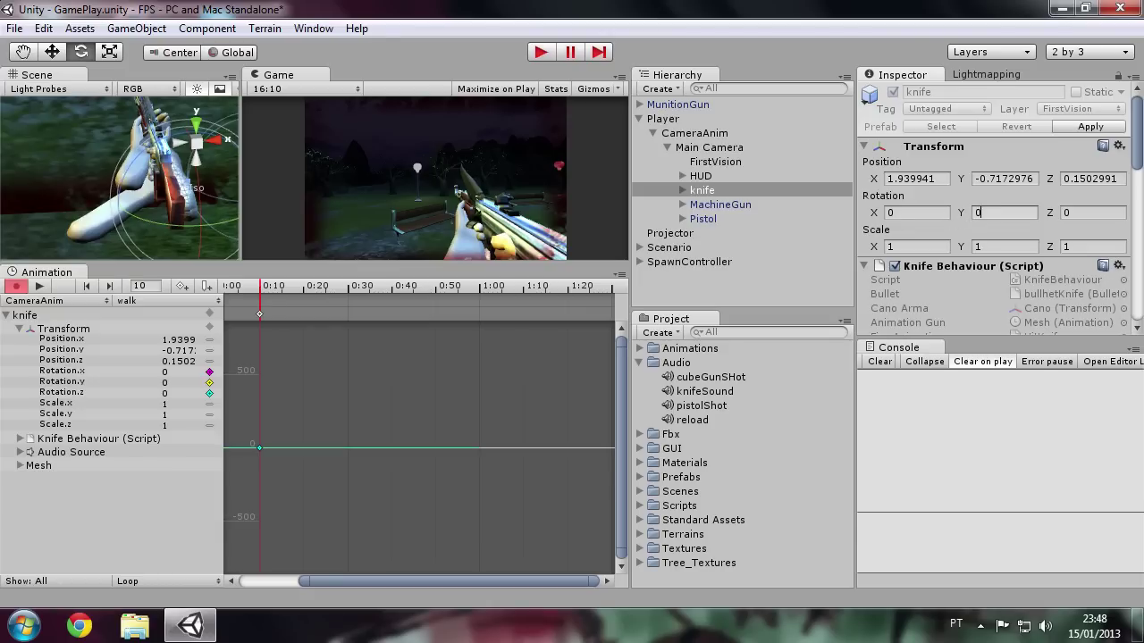
click(407, 287)
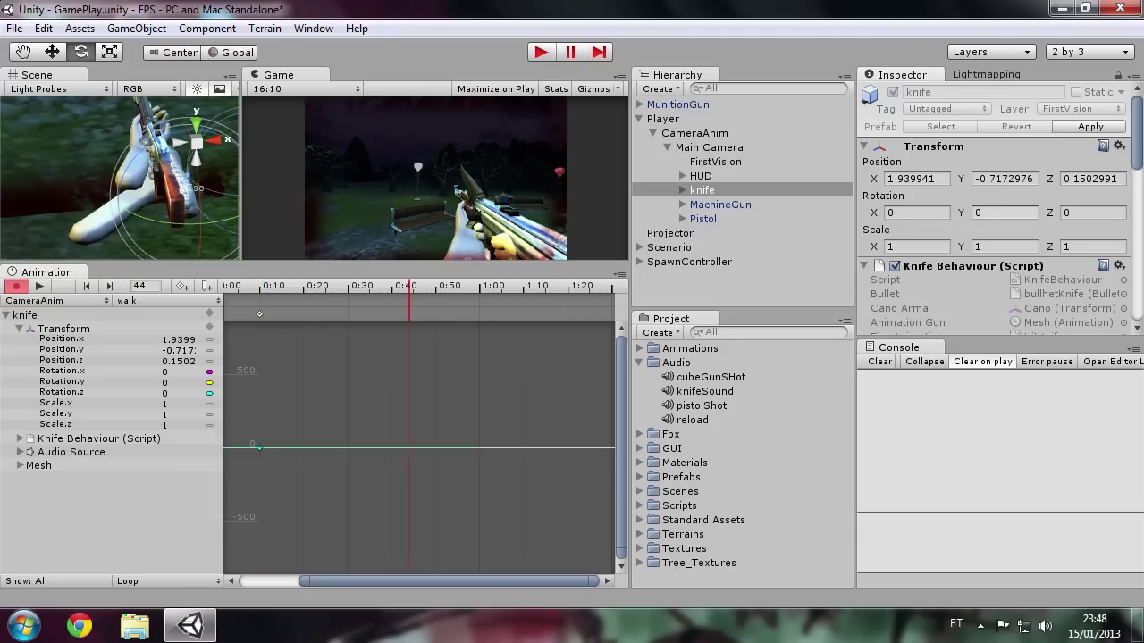
click(878, 214)
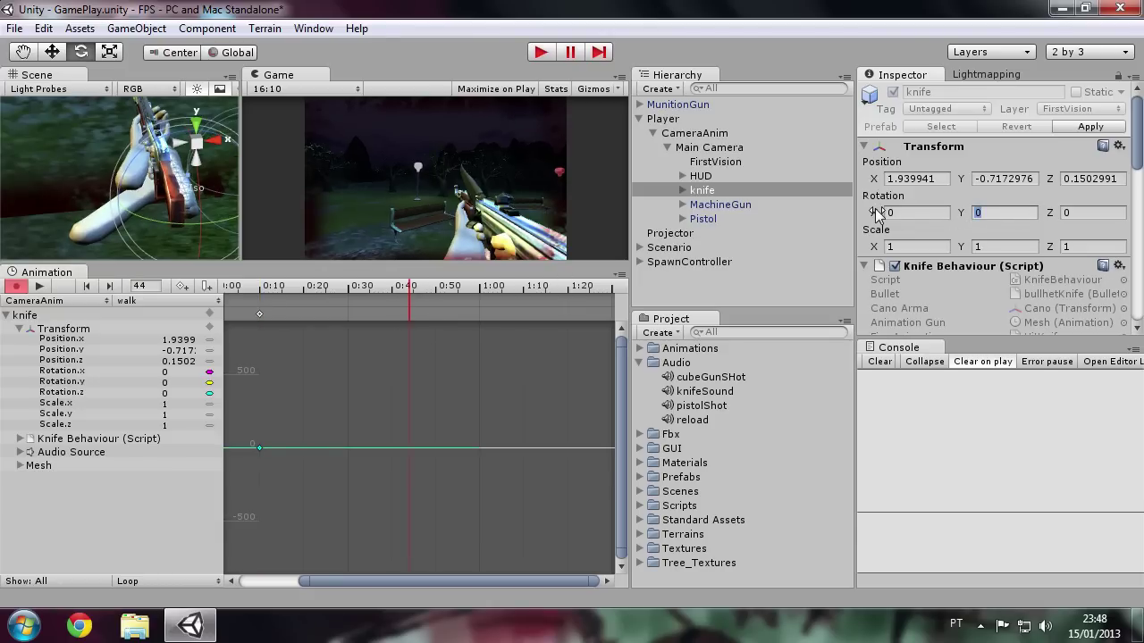
text(1)
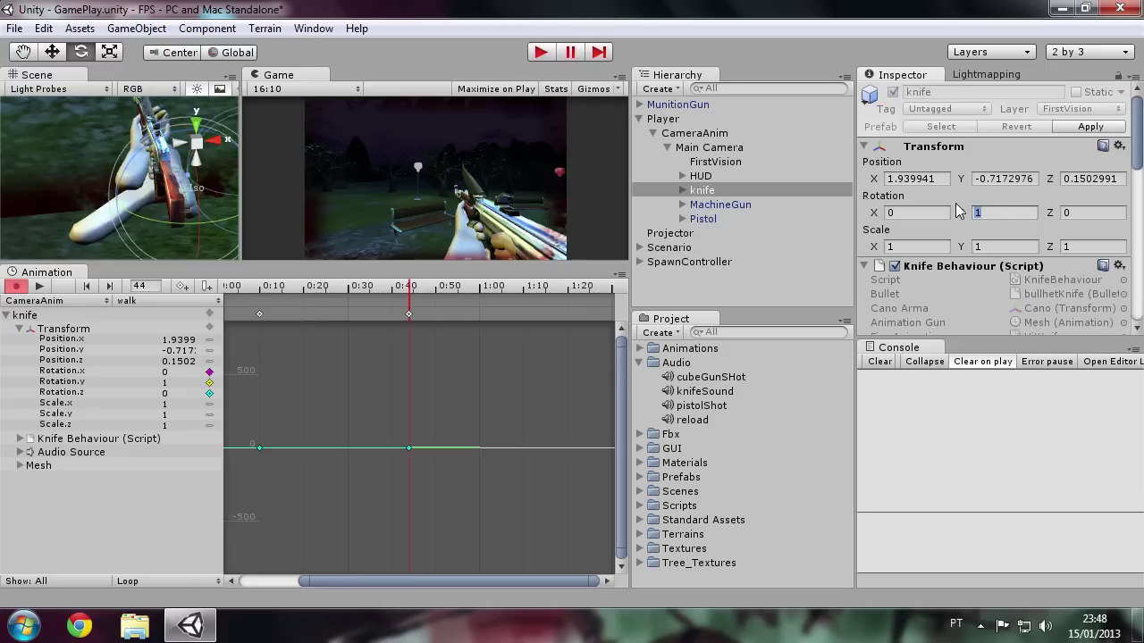
text(0)
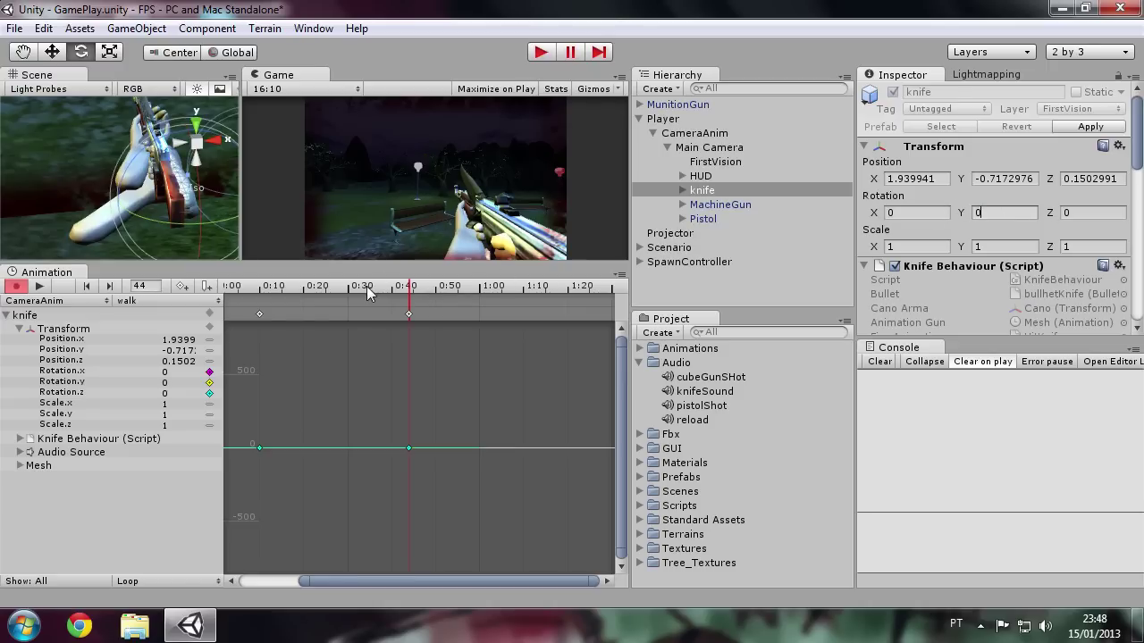
Key Y rotation 1 at frame 21 and -1 at frame 31, then stop recording and preview
mouse_move(353, 295)
mouse_down()
mouse_move(254, 310)
mouse_move(320, 309)
mouse_move(309, 310)
mouse_up()
click(990, 215)
key(ctrl+a)
text(1)
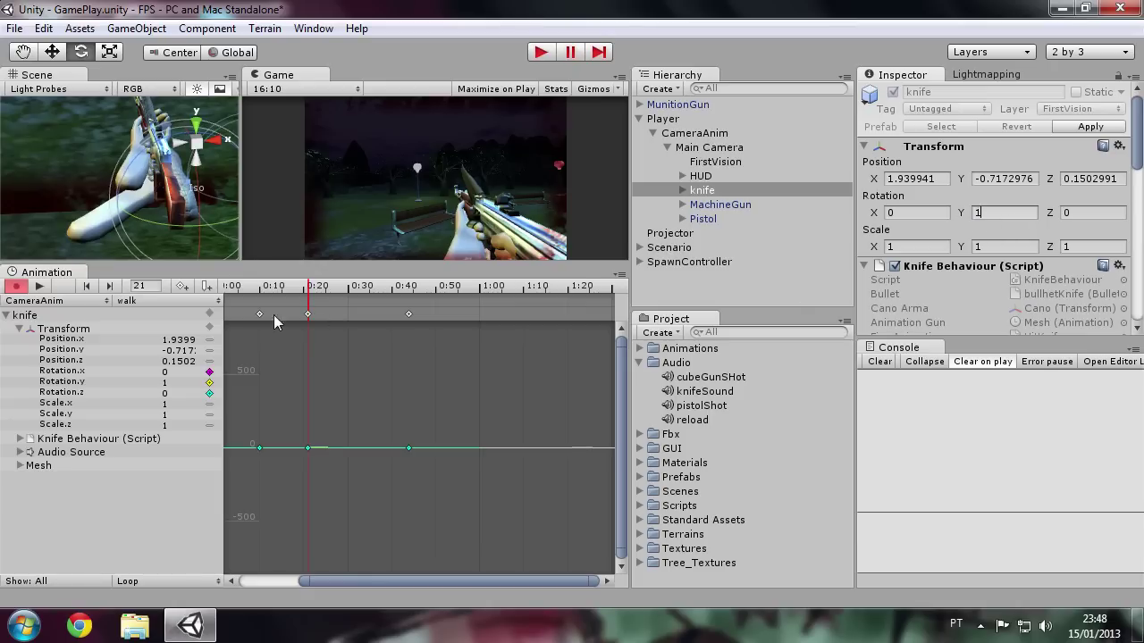
click(352, 286)
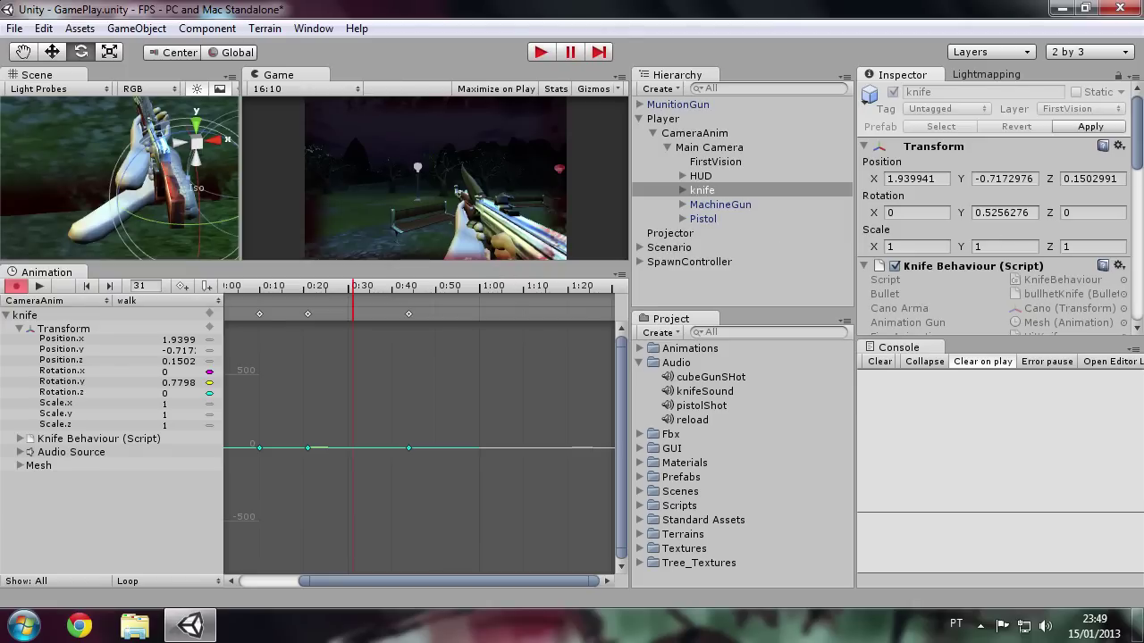
double_click(974, 213)
text(-1)
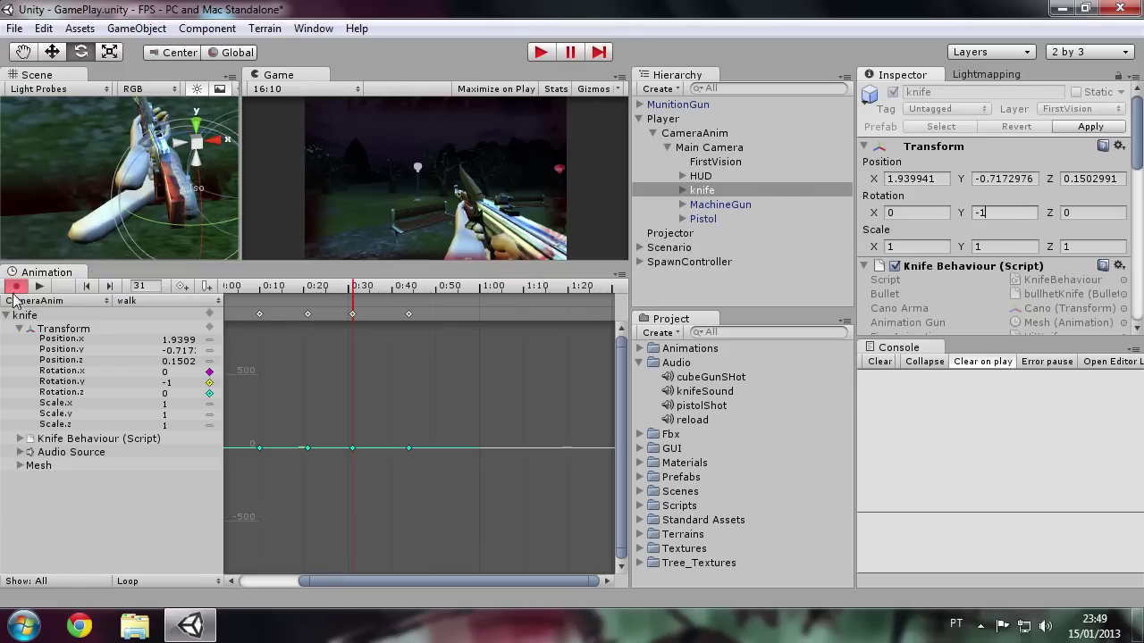
click(16, 286)
click(39, 286)
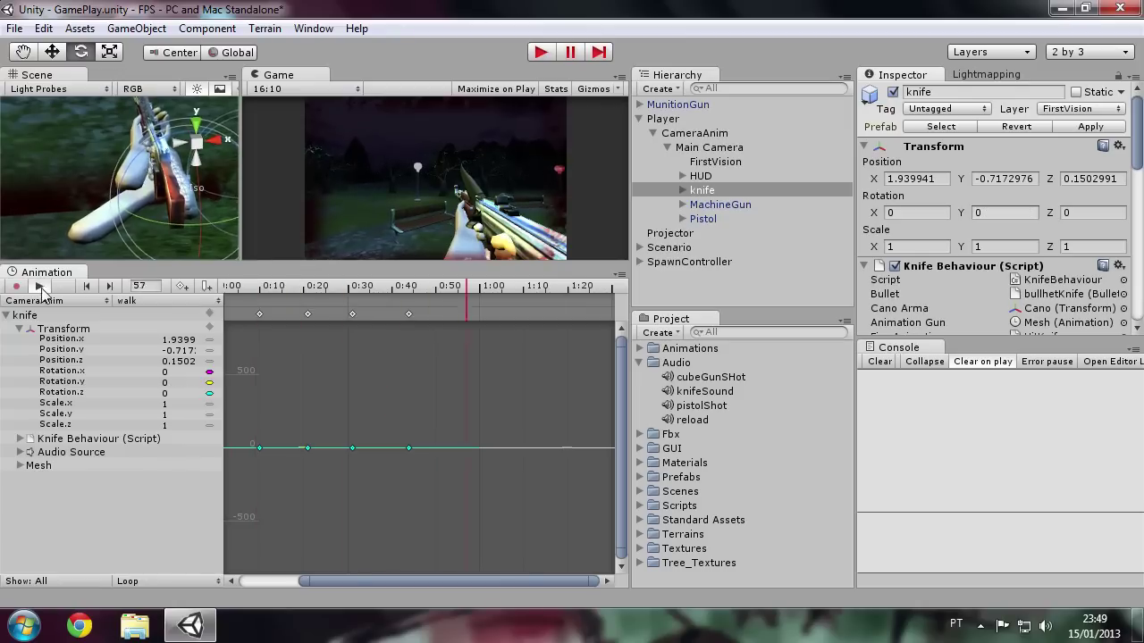
Stop the preview and delete the knife's rotation curves from the walk clip
click(39, 287)
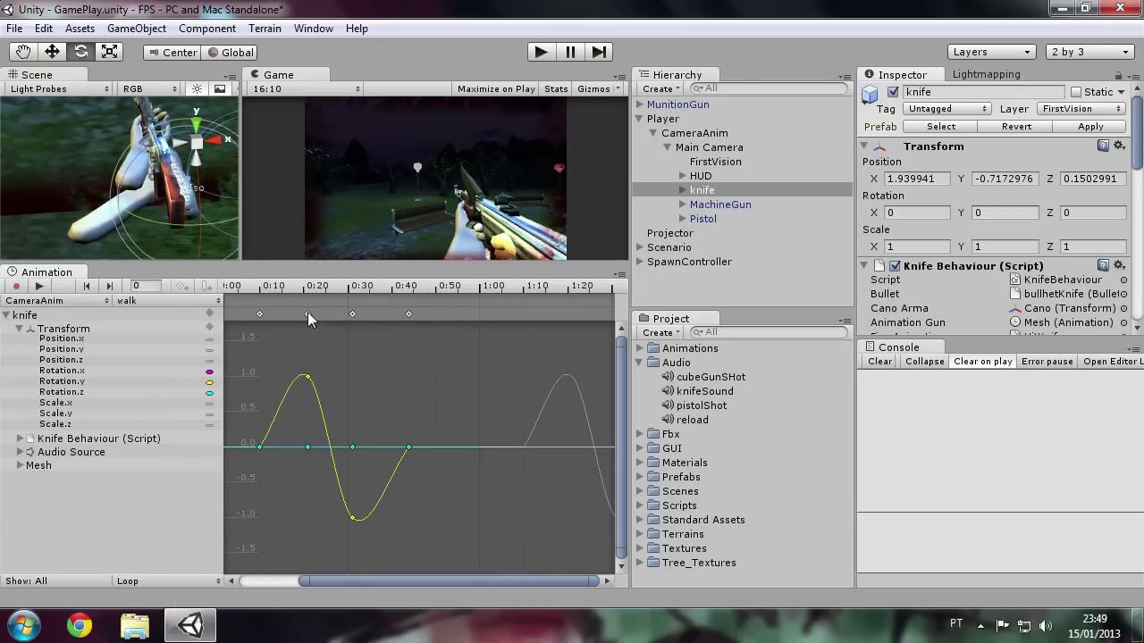
click(260, 287)
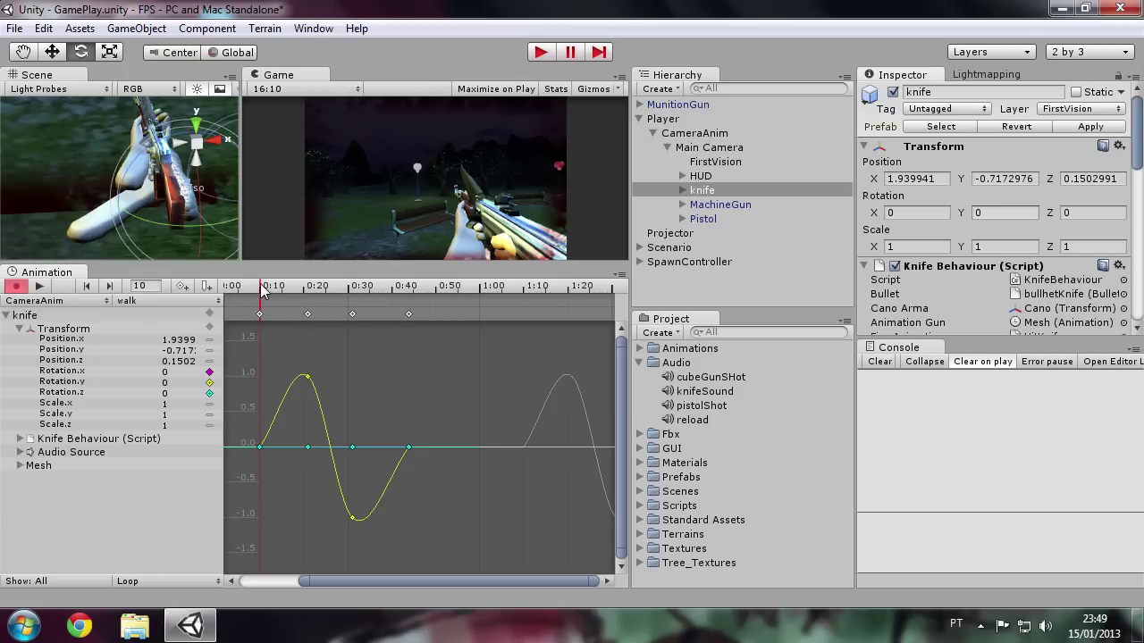
scroll(282, 352, down, 2)
scroll(284, 355, down, 2)
scroll(286, 357, down, 2)
scroll(288, 361, down, 2)
scroll(289, 375, up, 2)
scroll(289, 378, up, 1)
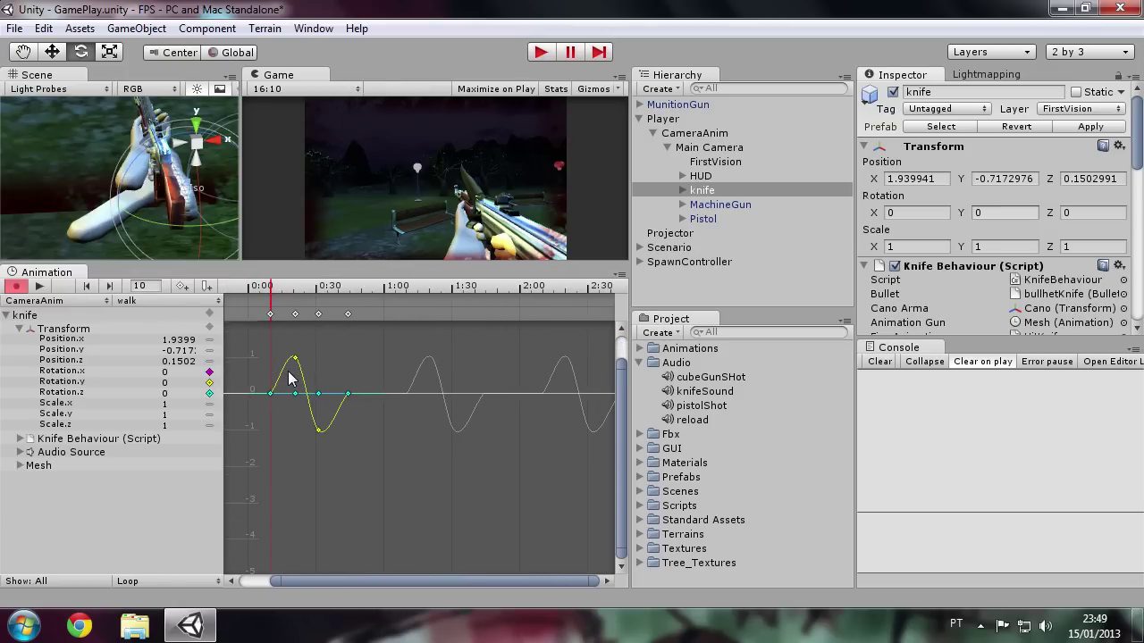
right_click(138, 377)
right_click(113, 386)
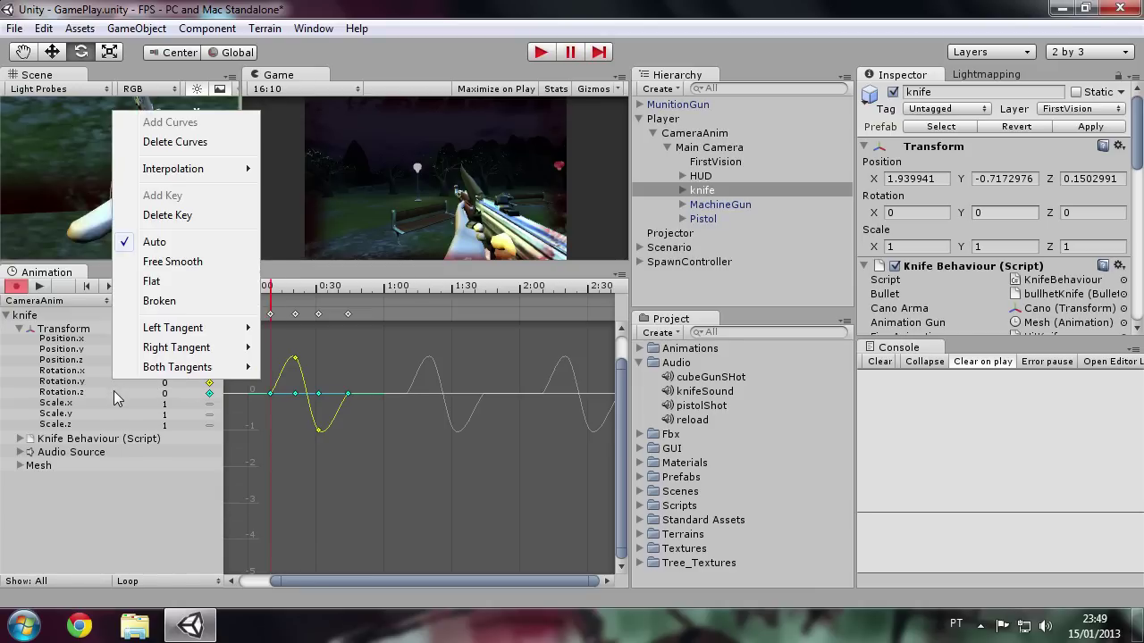
click(178, 142)
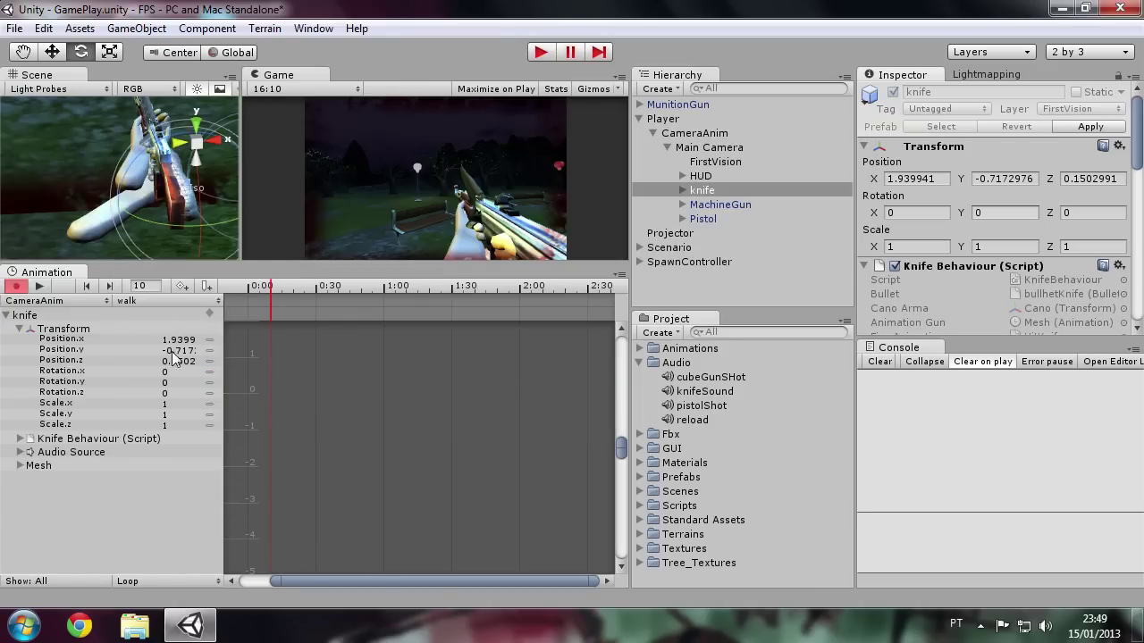
Key the knife's Y rotation at 0 on frame 0 and frame 42
click(250, 288)
drag(246, 294, 243, 295)
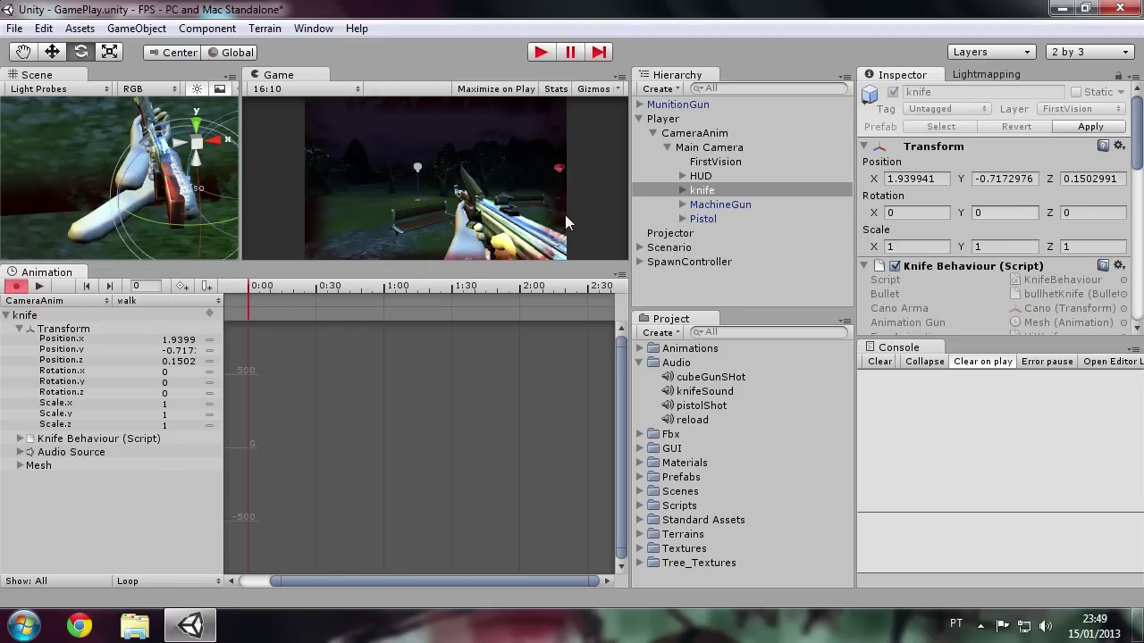
click(1019, 215)
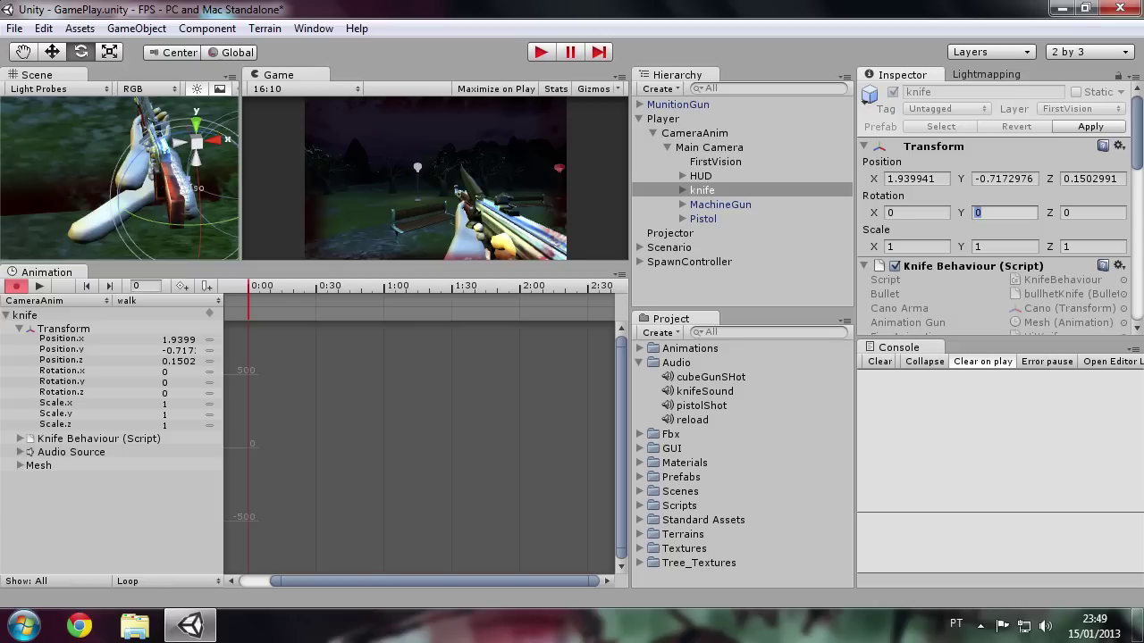
text(1)
click(983, 215)
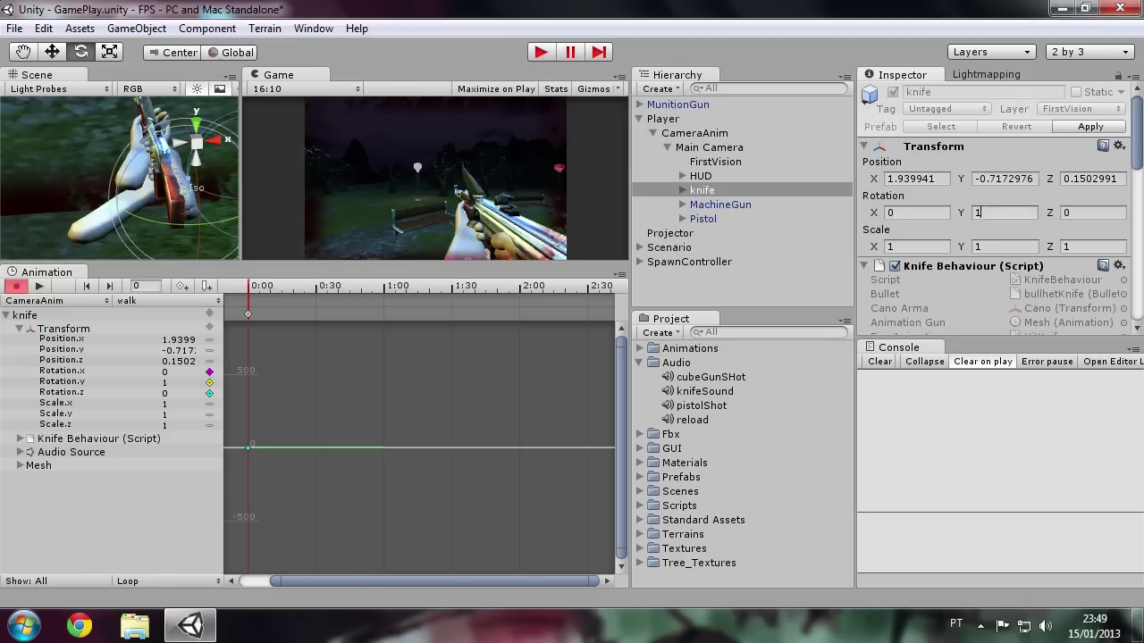
text(0)
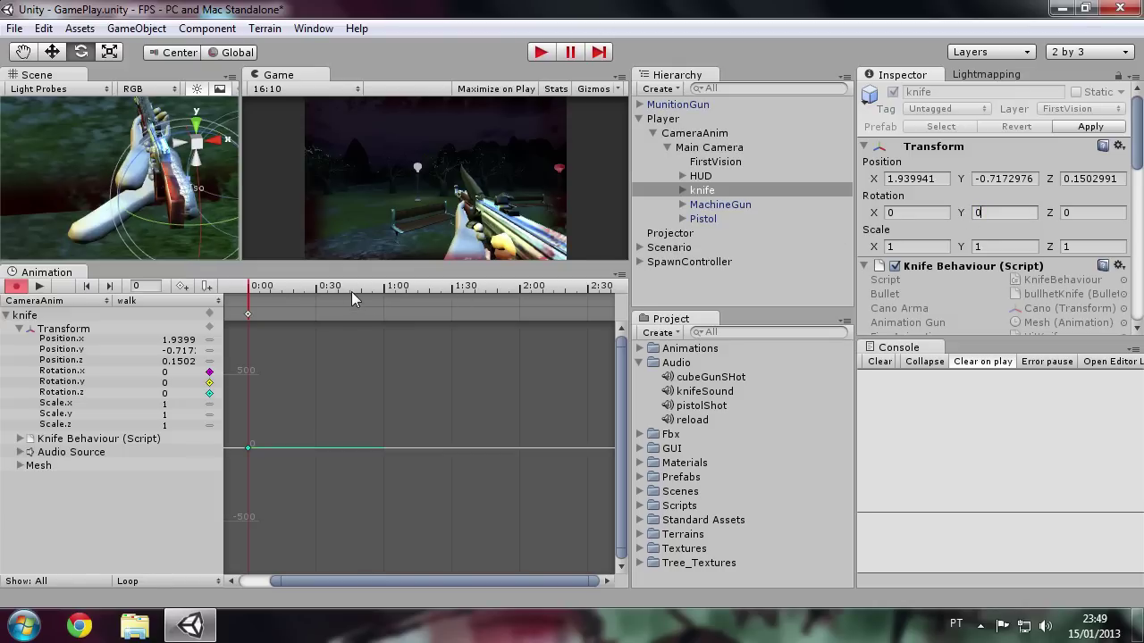
click(343, 290)
click(974, 214)
text(1)
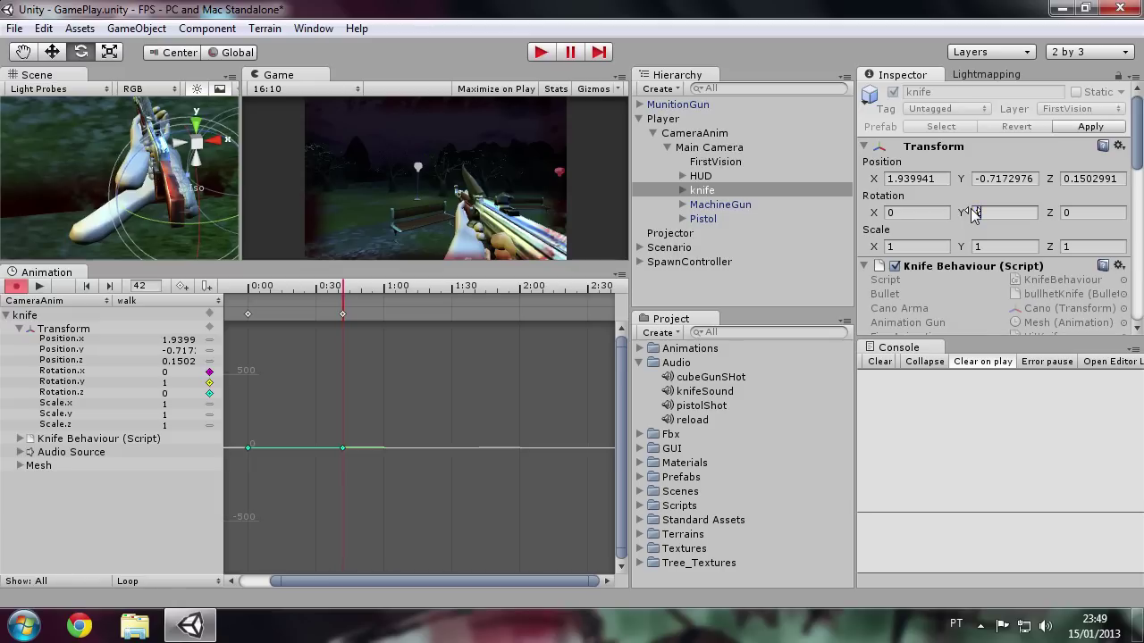
click(974, 214)
text(0)
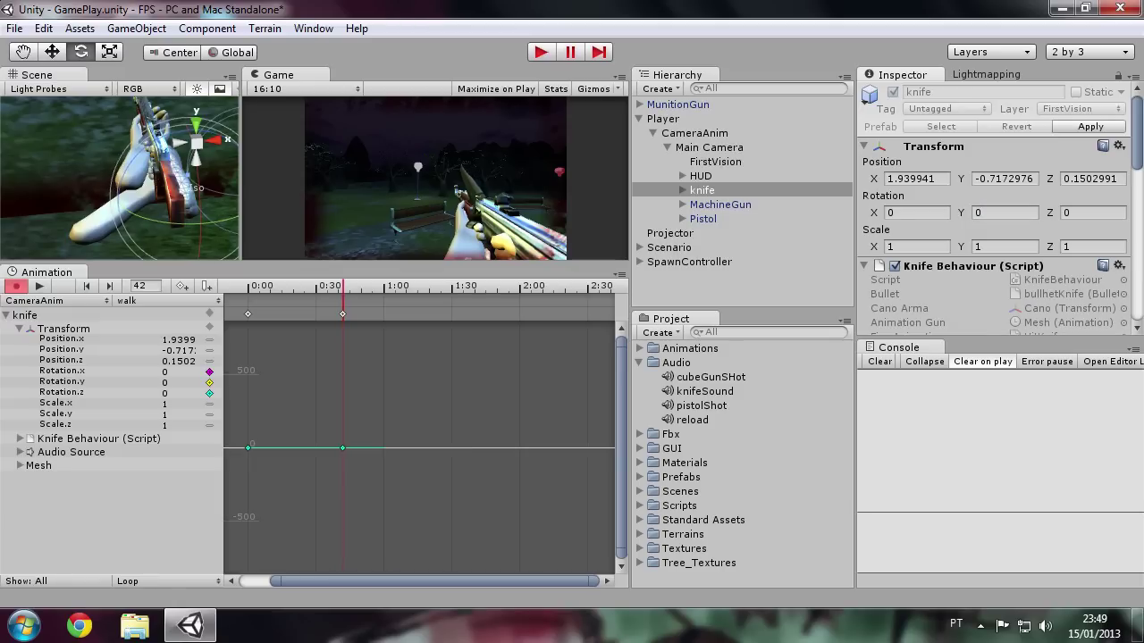
Key the knife's Y rotation to 1 at frame 16
drag(342, 290, 286, 301)
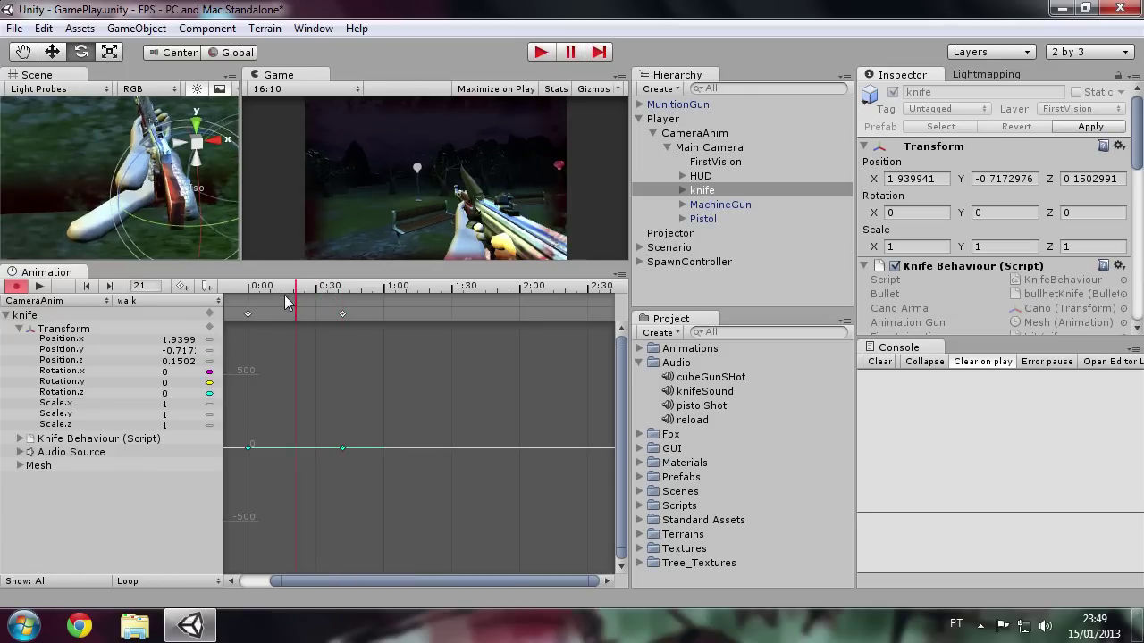
click(284, 291)
click(981, 218)
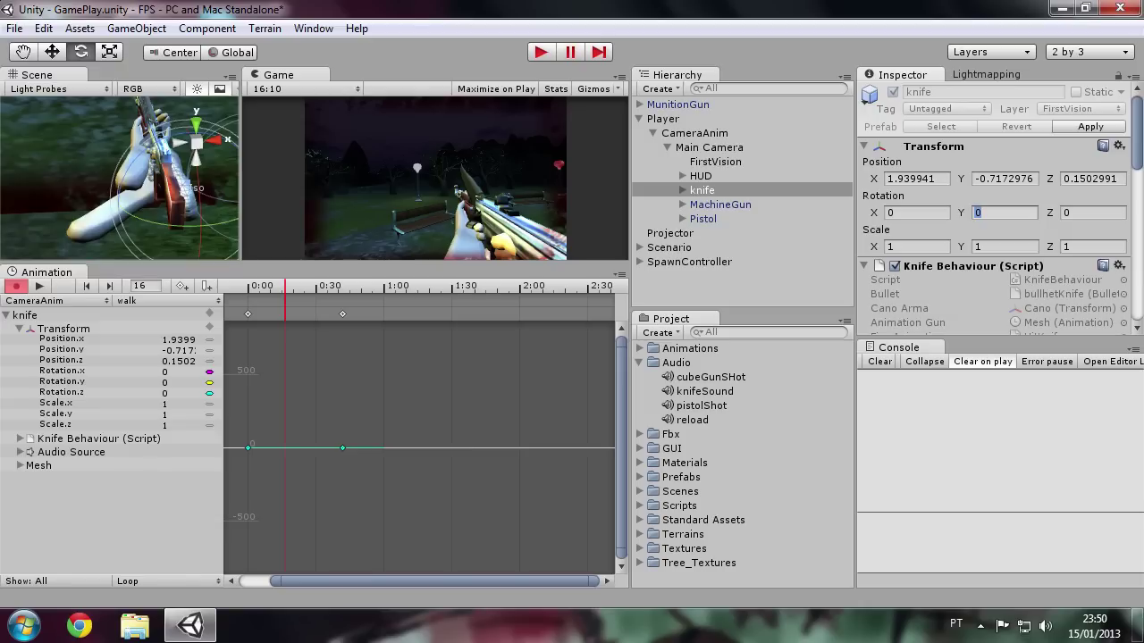
text(1)
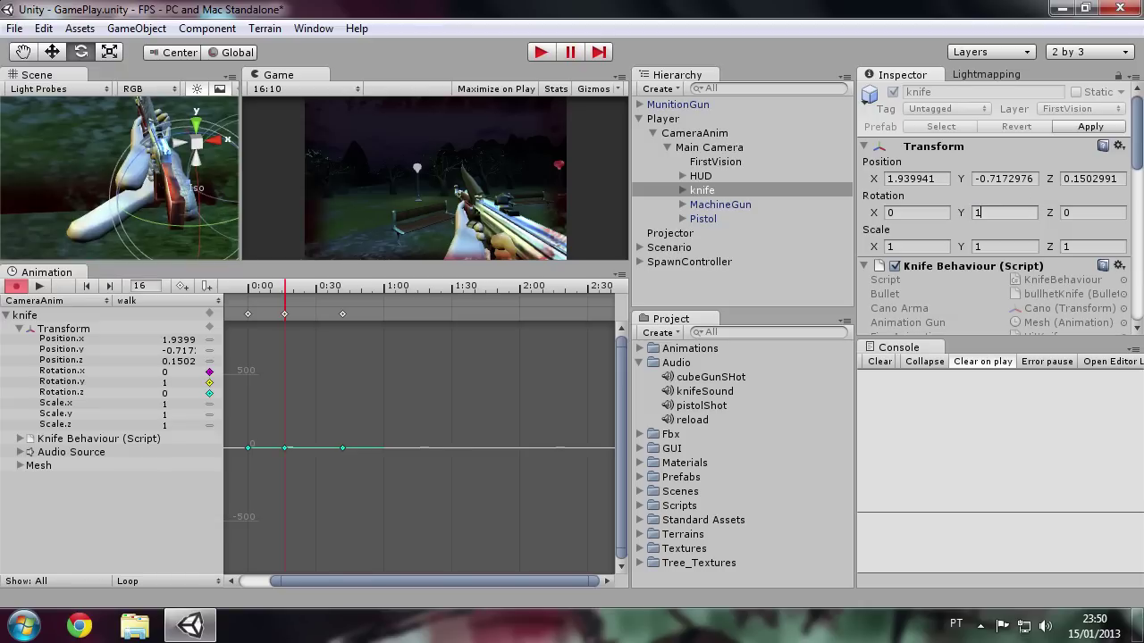
Key Y rotation -1 at frame 29, stop recording, and preview the new sway
click(314, 288)
click(977, 213)
drag(1016, 213, 846, 217)
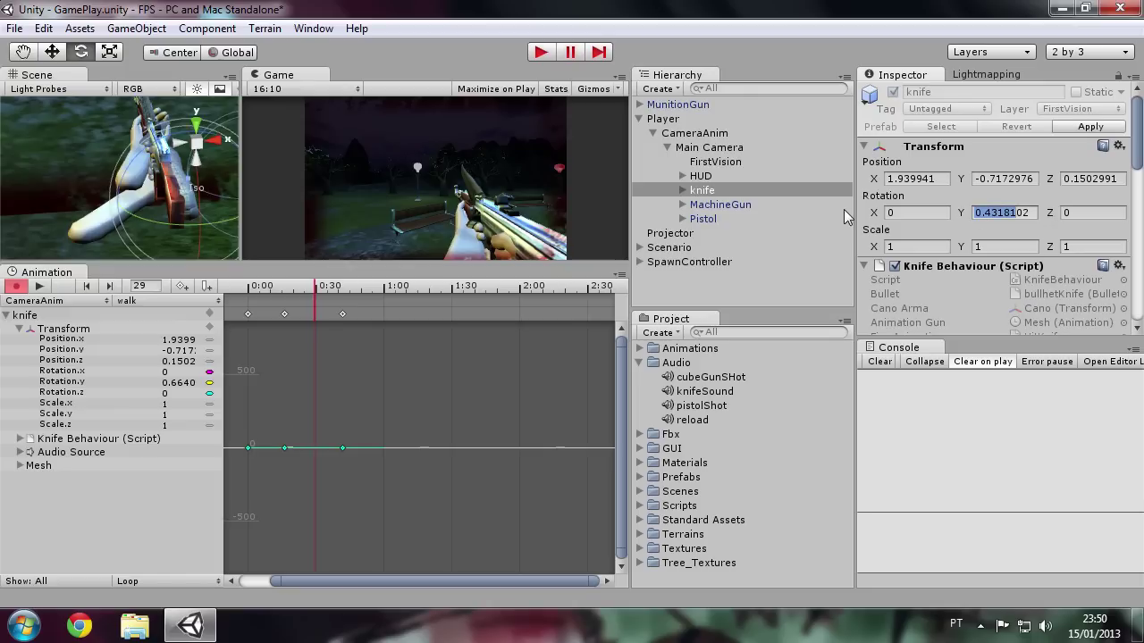
key(BackSpace)
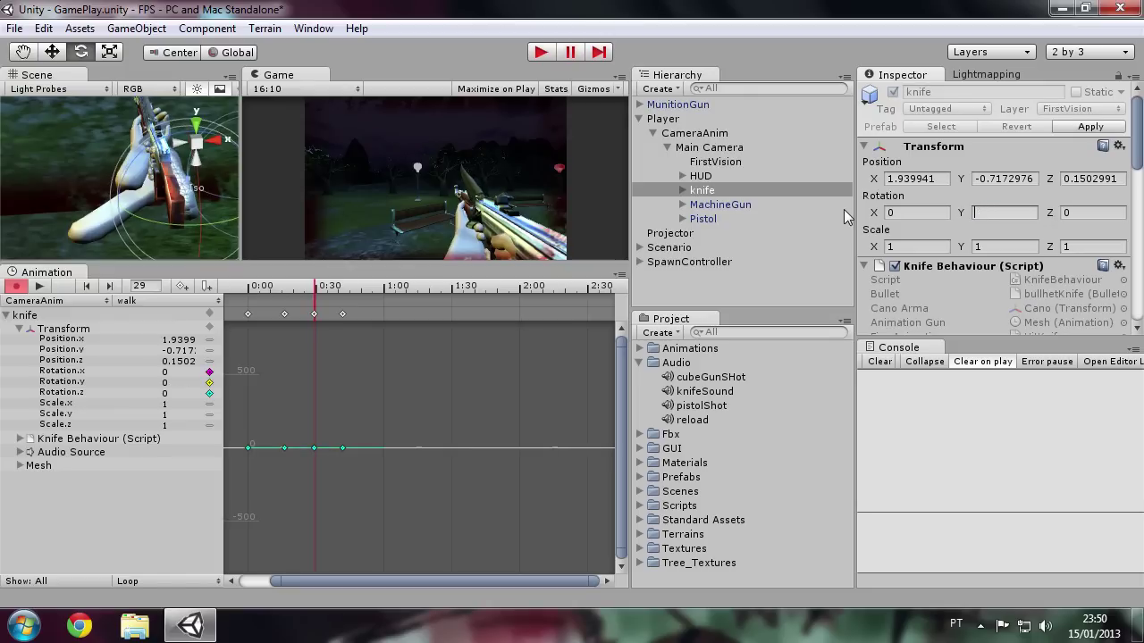
text(-1)
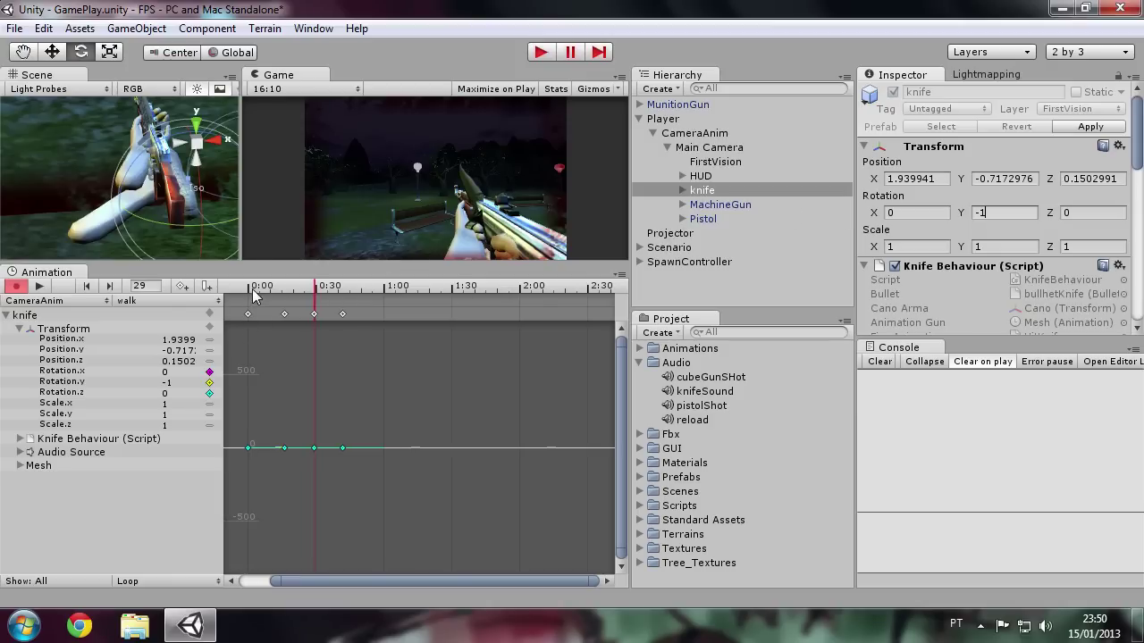
click(17, 286)
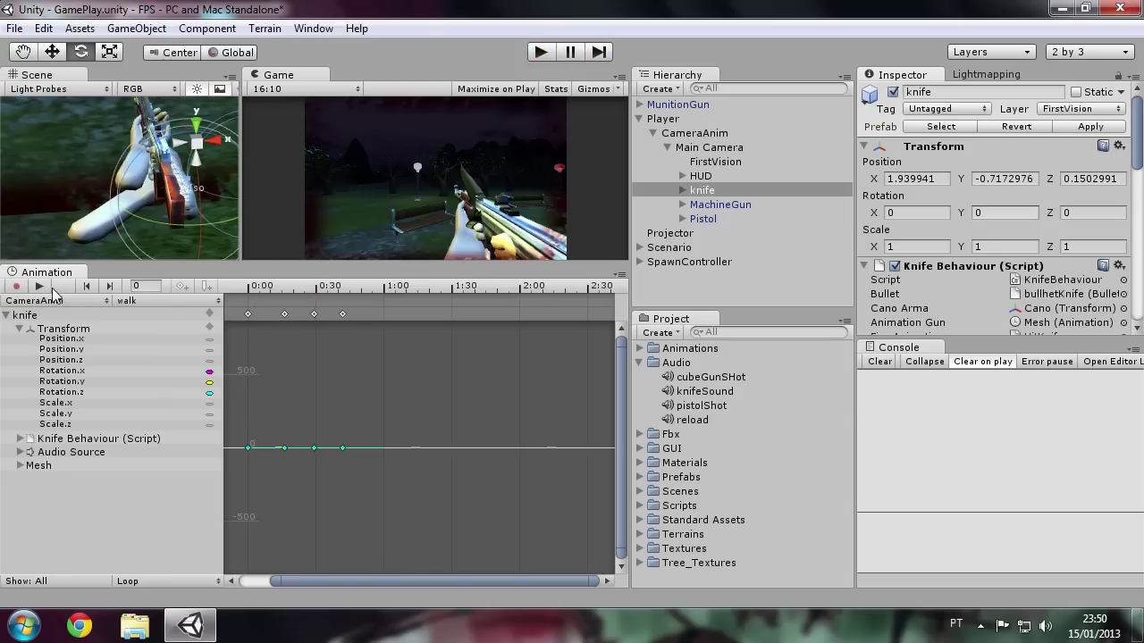
click(41, 286)
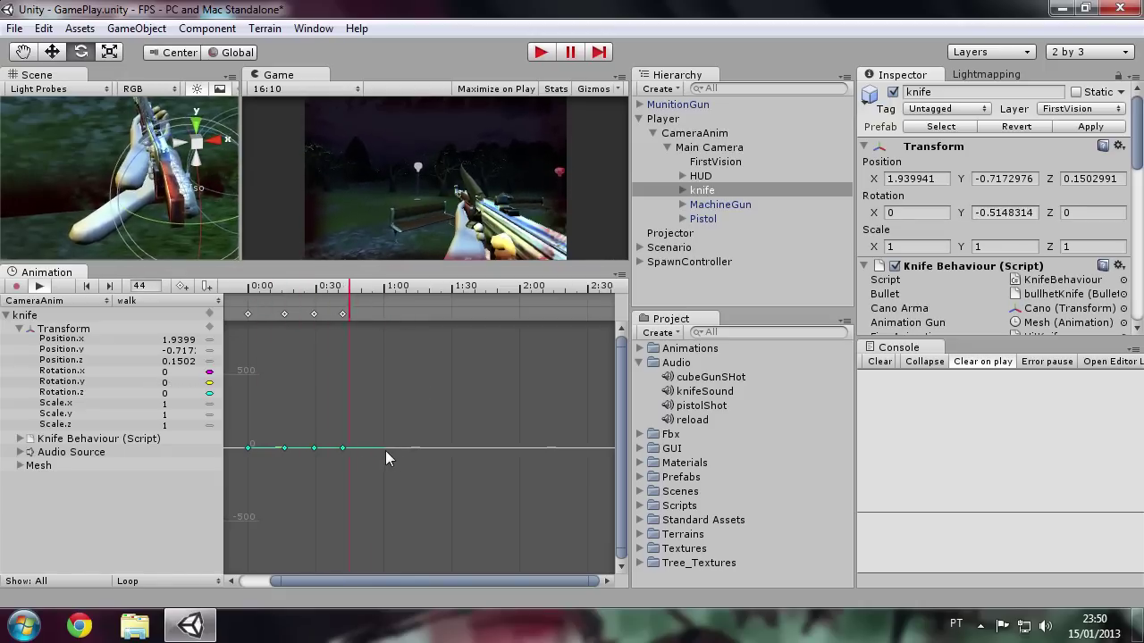
Move the knife's final key to frame 60 and the -1 key to frame 39, then preview
click(38, 286)
click(343, 314)
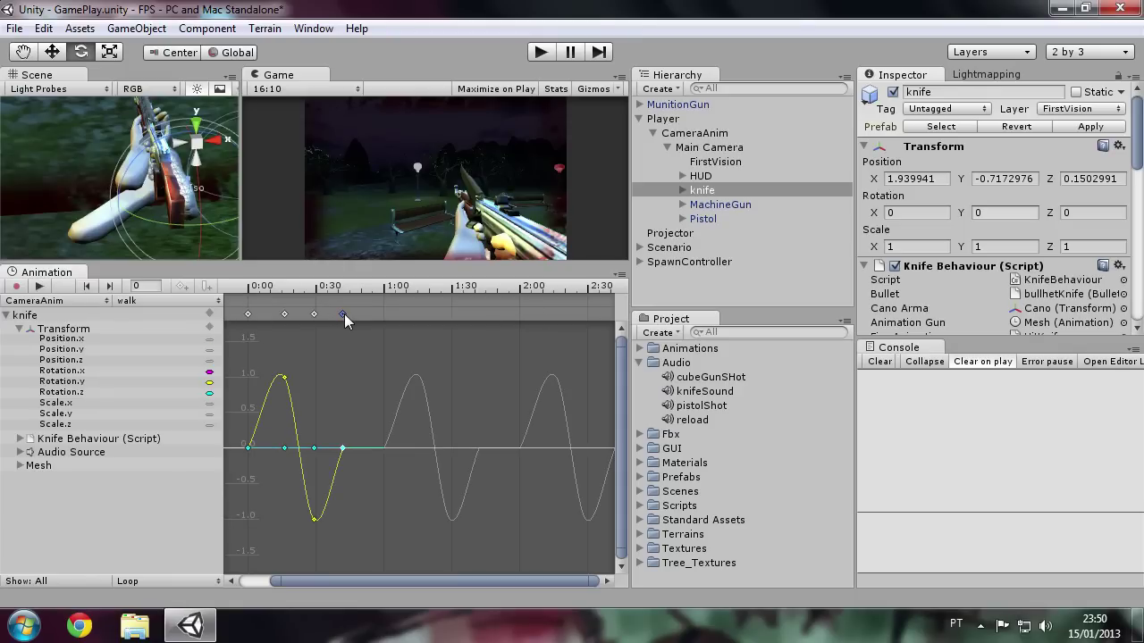
drag(354, 314, 386, 317)
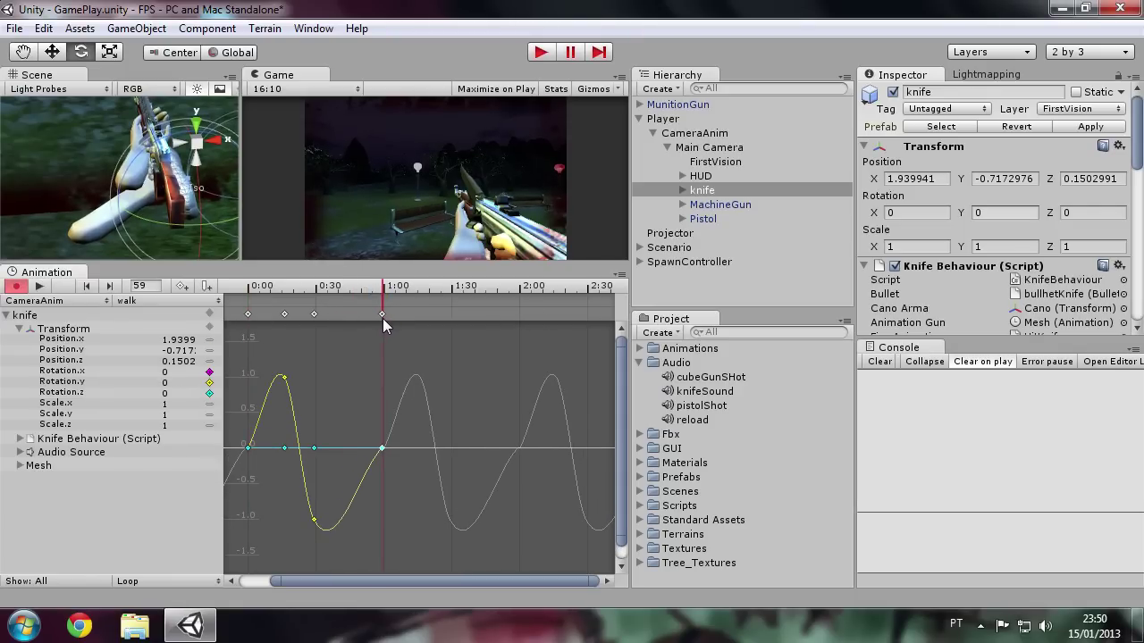
drag(384, 318, 385, 318)
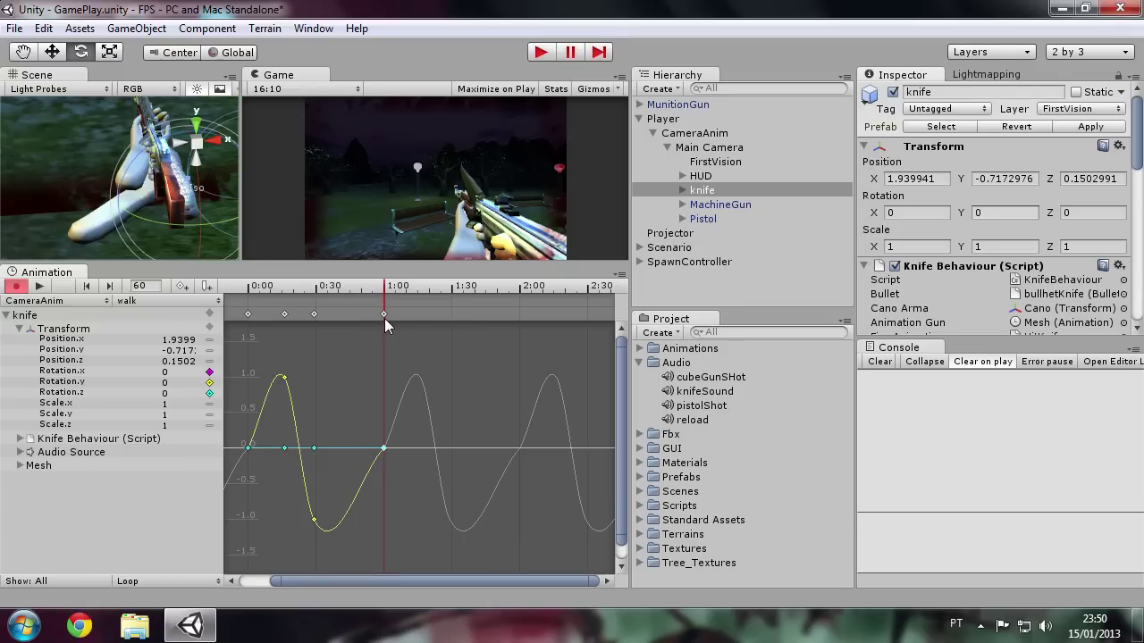
drag(314, 315, 336, 315)
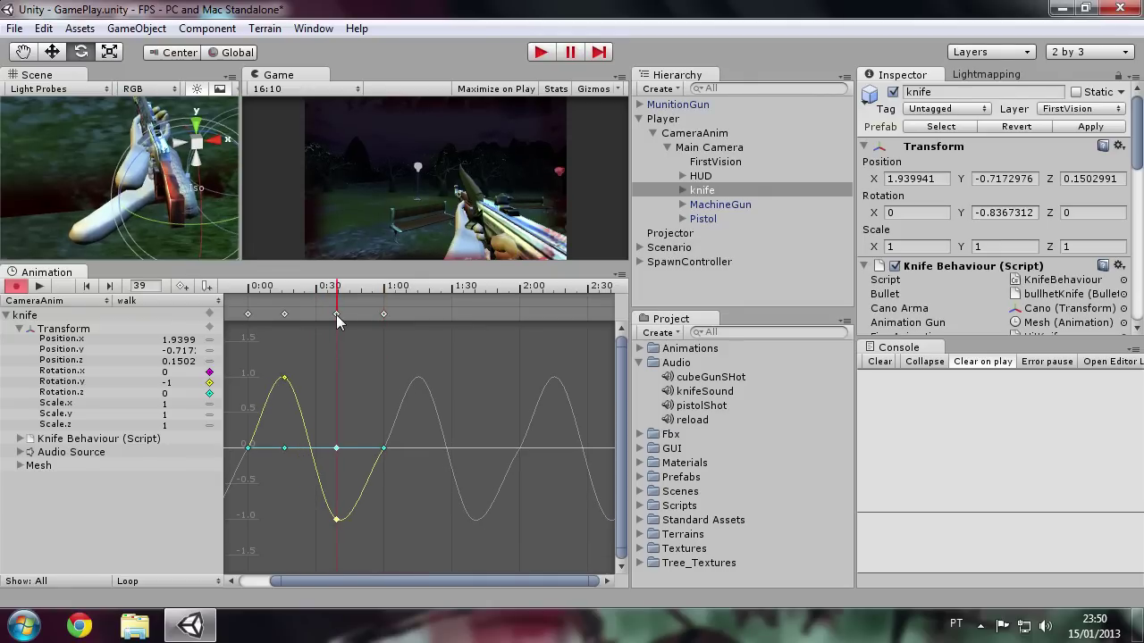
click(16, 286)
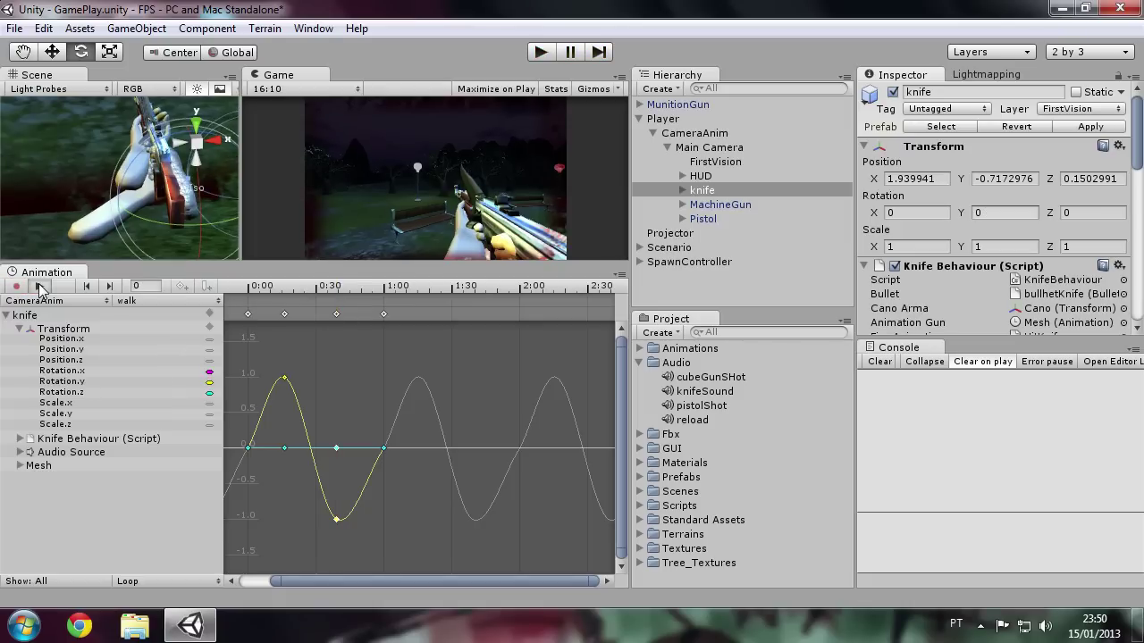
click(40, 287)
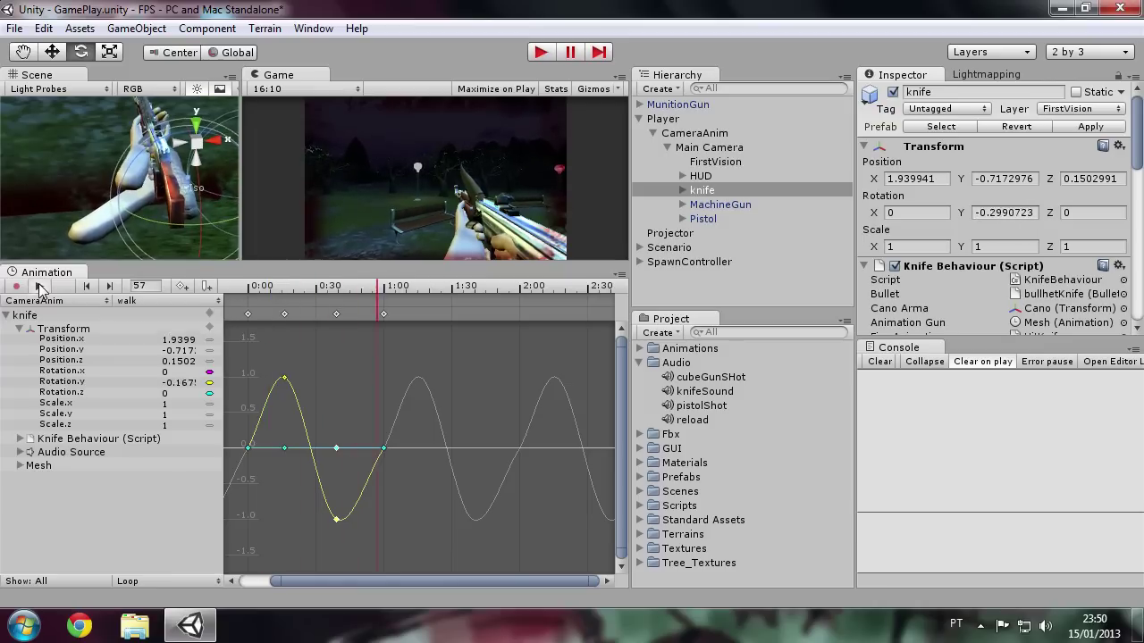
click(39, 287)
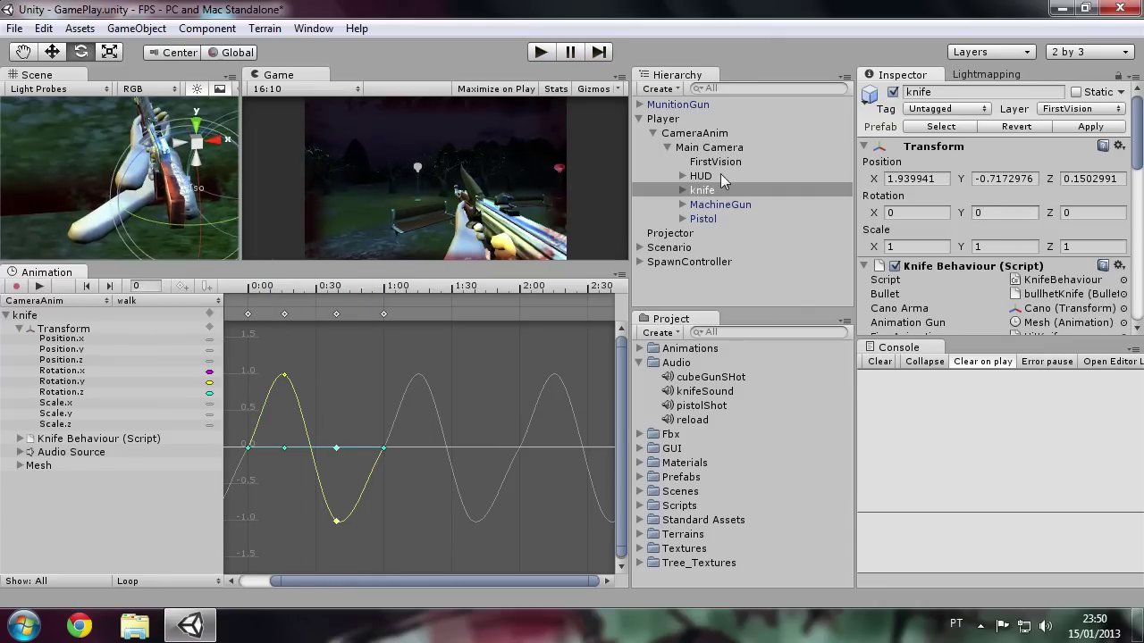
Assign CameraAnim as the Player Behaviour's Animation Character
click(689, 134)
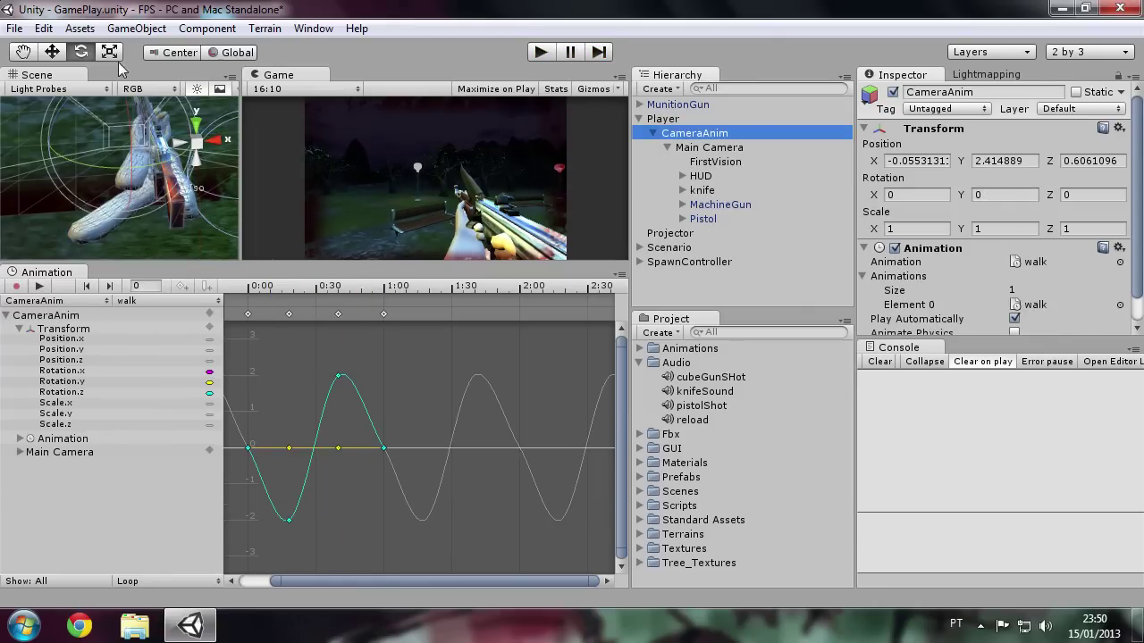
click(681, 120)
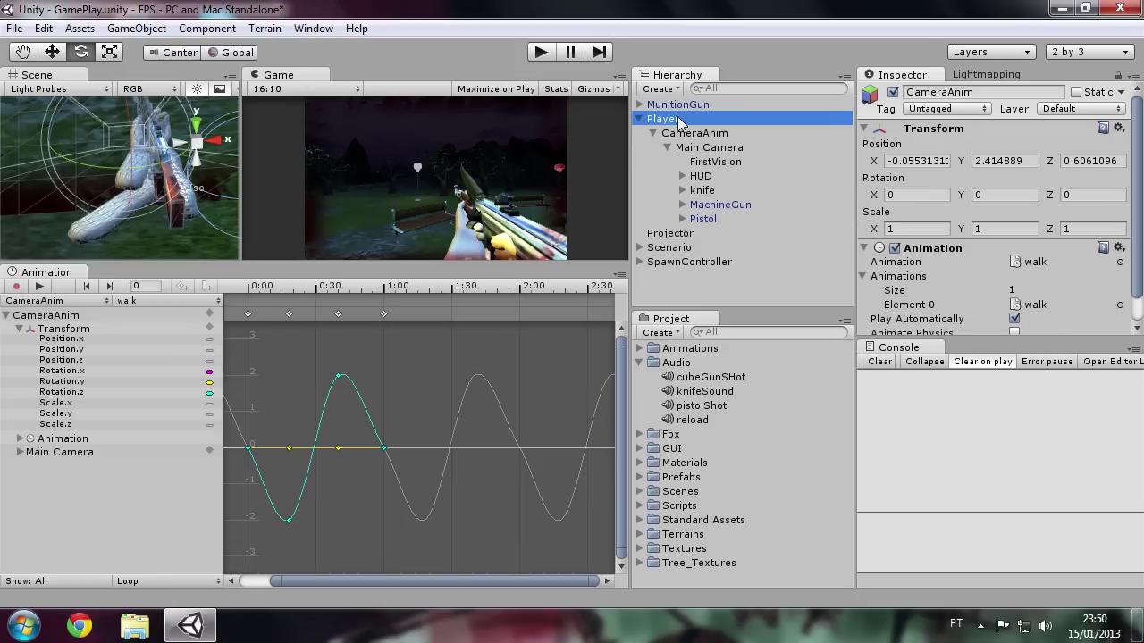
scroll(992, 205, down, 5)
scroll(992, 205, down, 5)
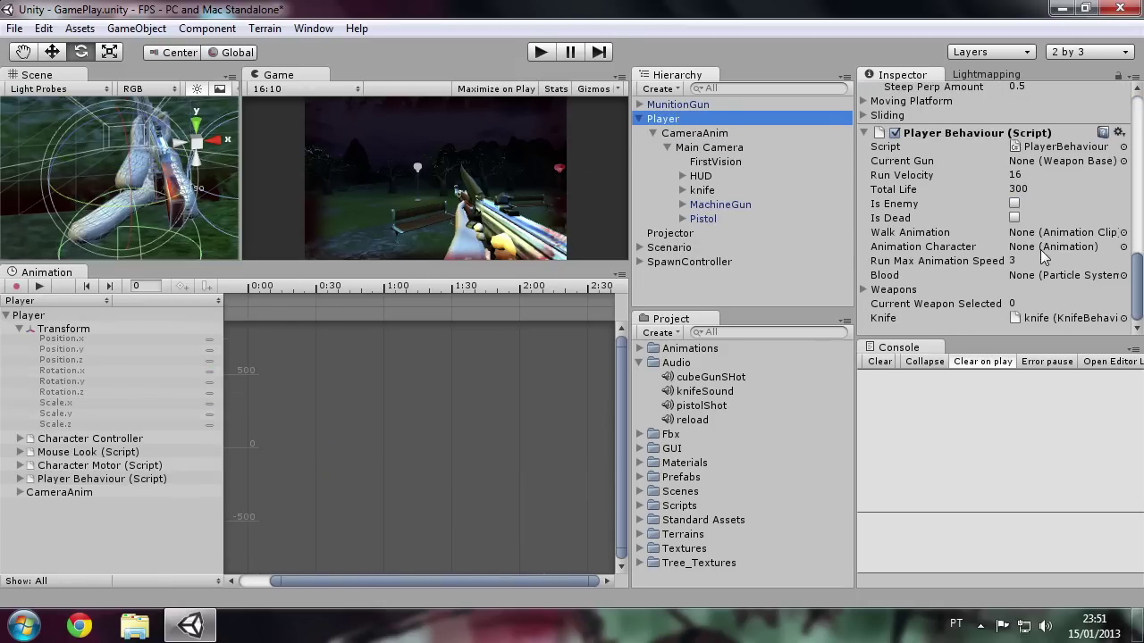
drag(697, 135, 1054, 250)
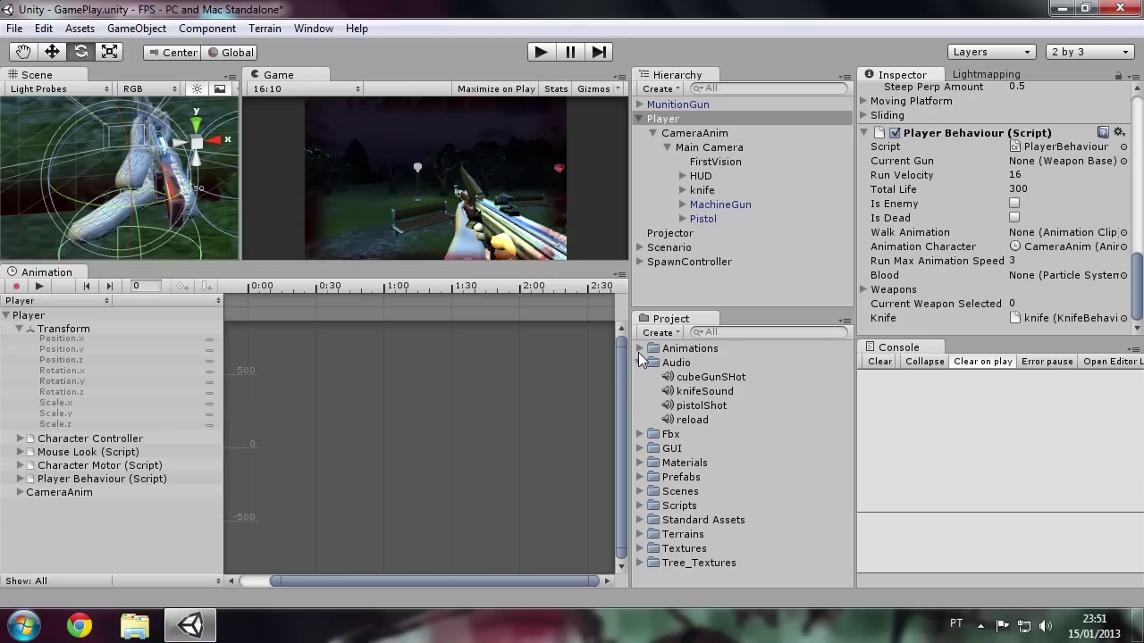
Assign the walk clip as Walk Animation and dock the Game view beside Animation
click(640, 350)
drag(695, 506, 1062, 241)
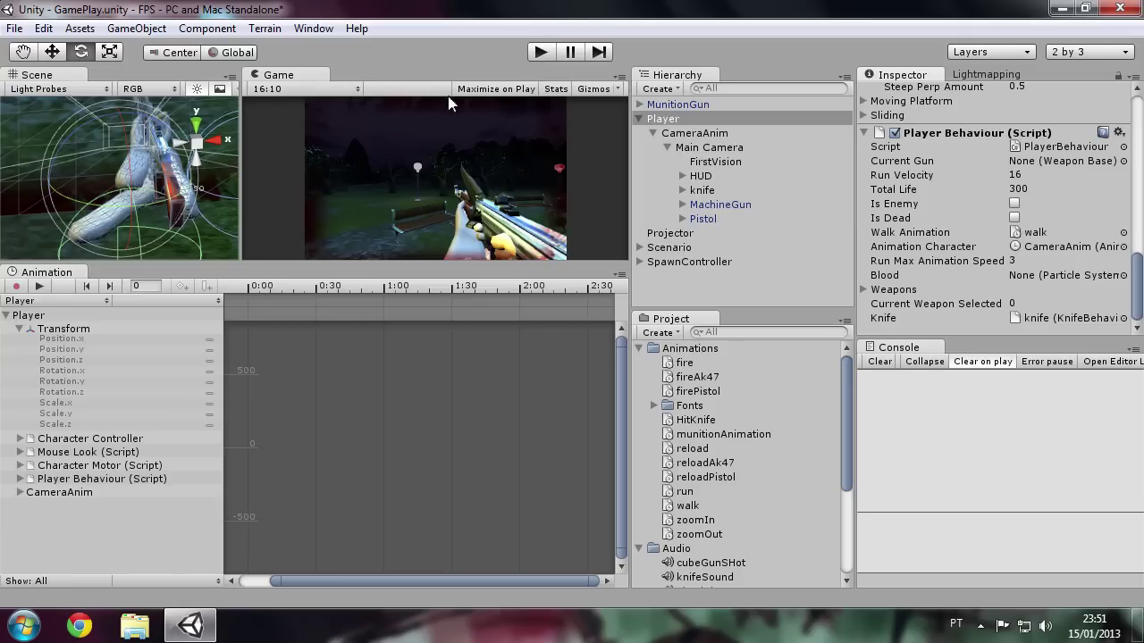
drag(268, 75, 13, 283)
click(539, 52)
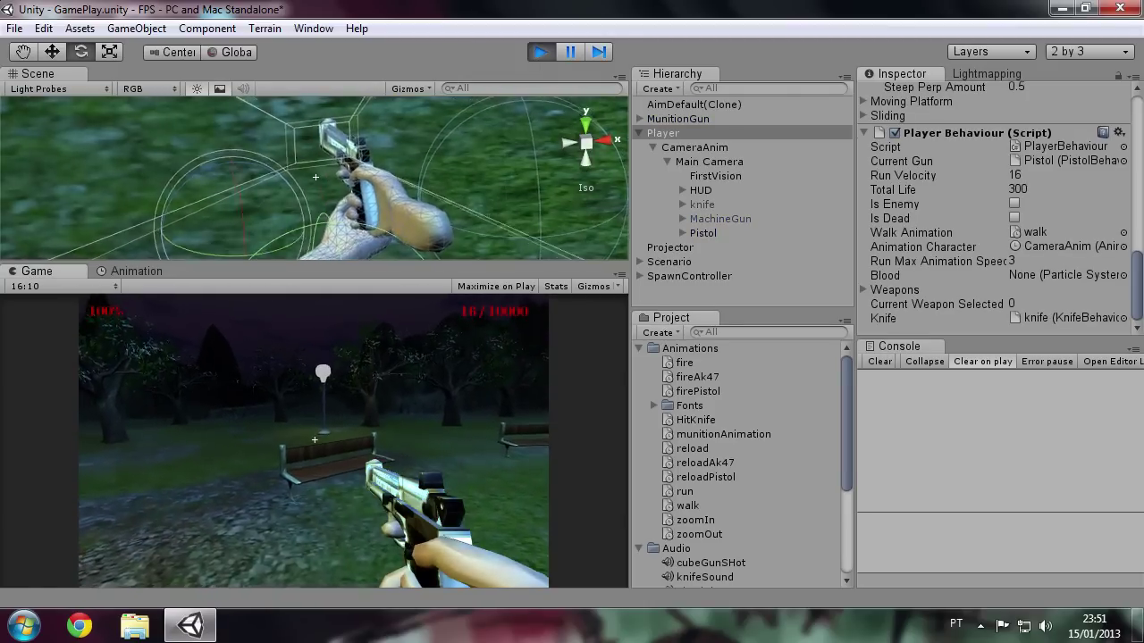
key(w)
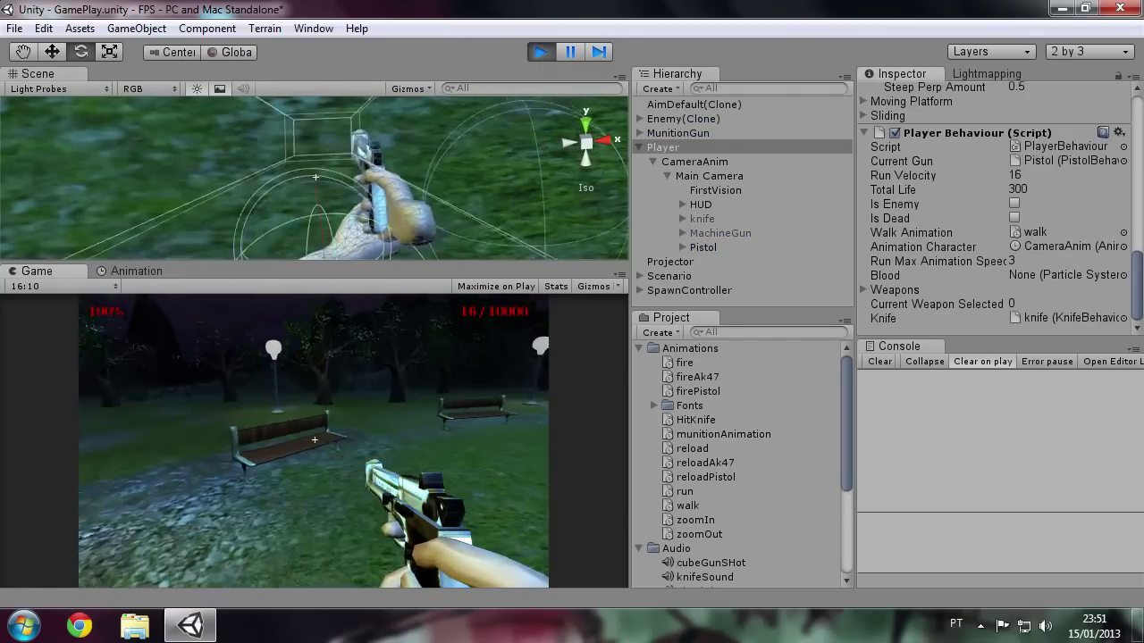
key(w)
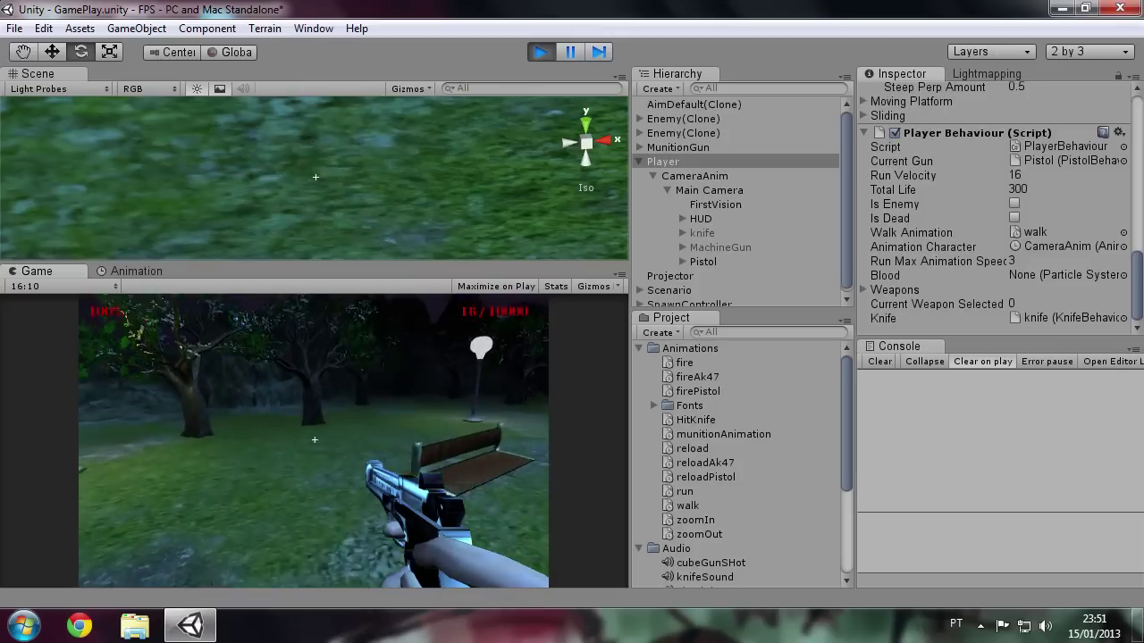
key(w)
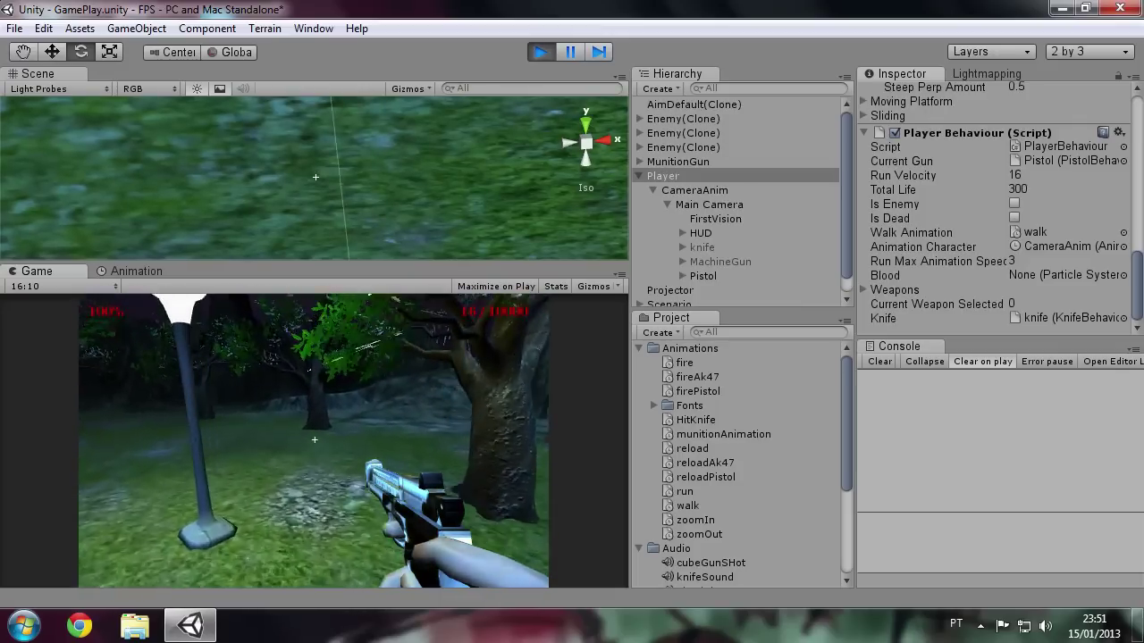
key(w)
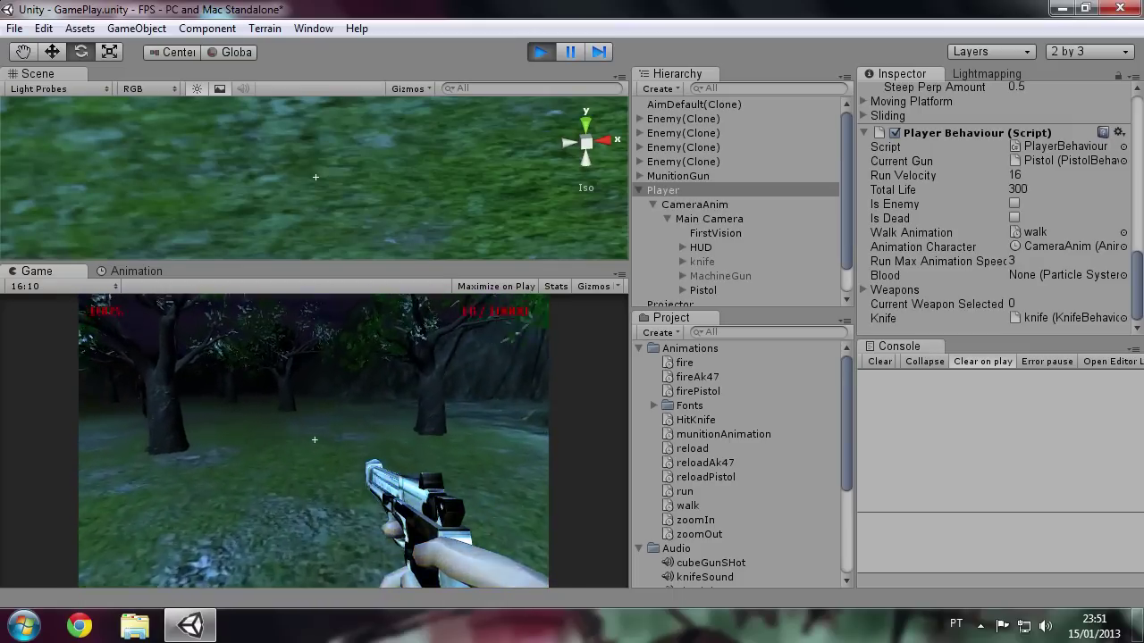
key(1)
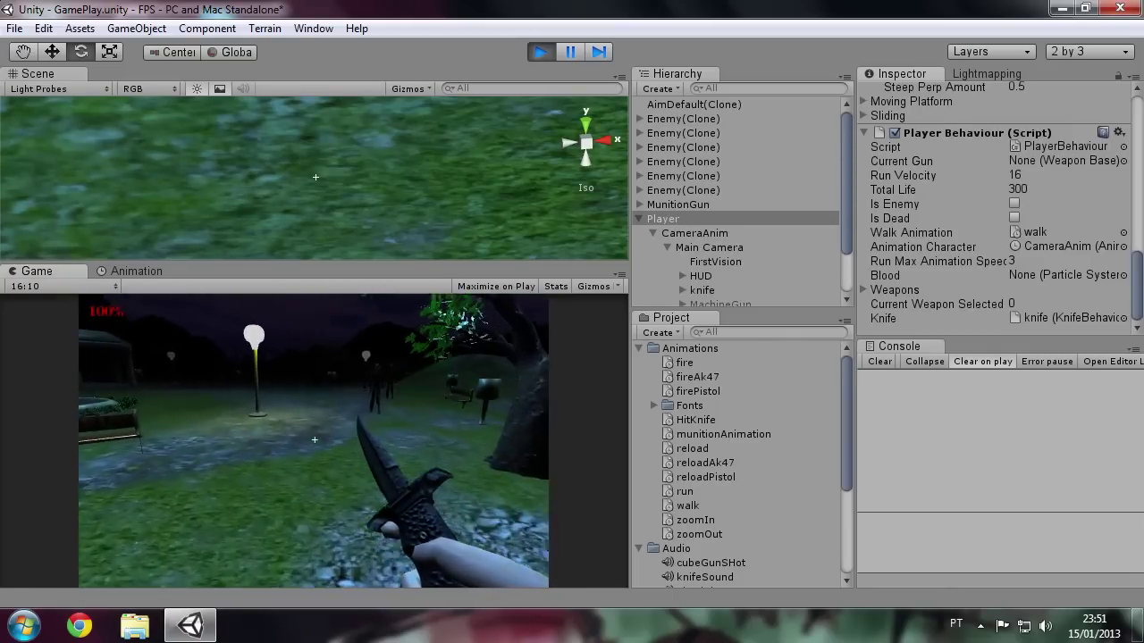
key(w)
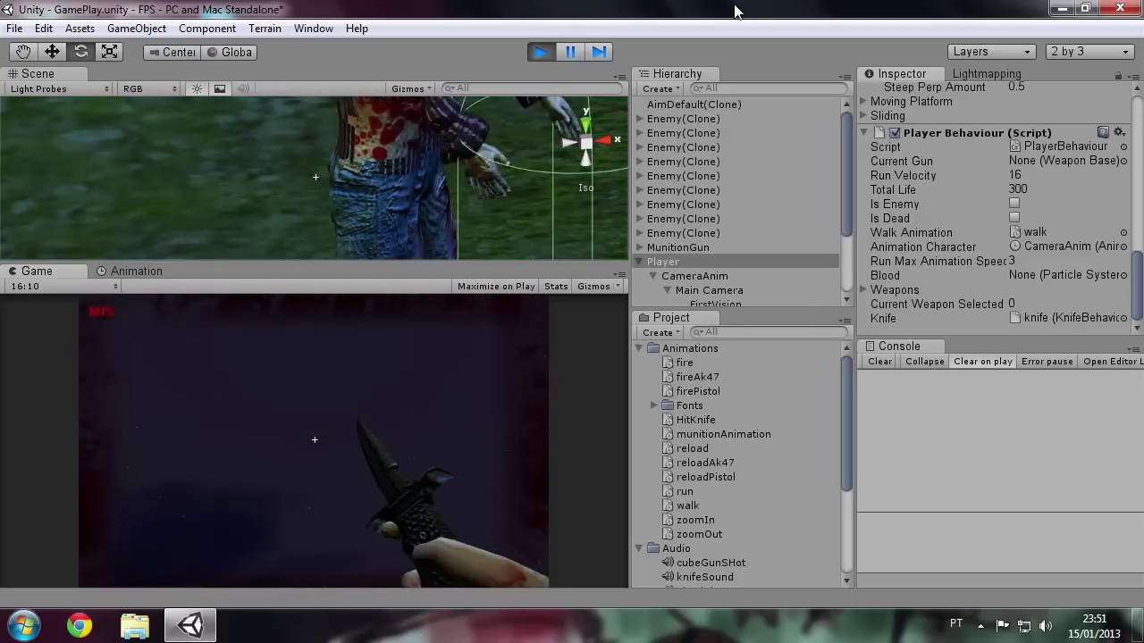
Stop the playtest and turn off Play Automatically on CameraAnim's Animation component
key(ctrl+p)
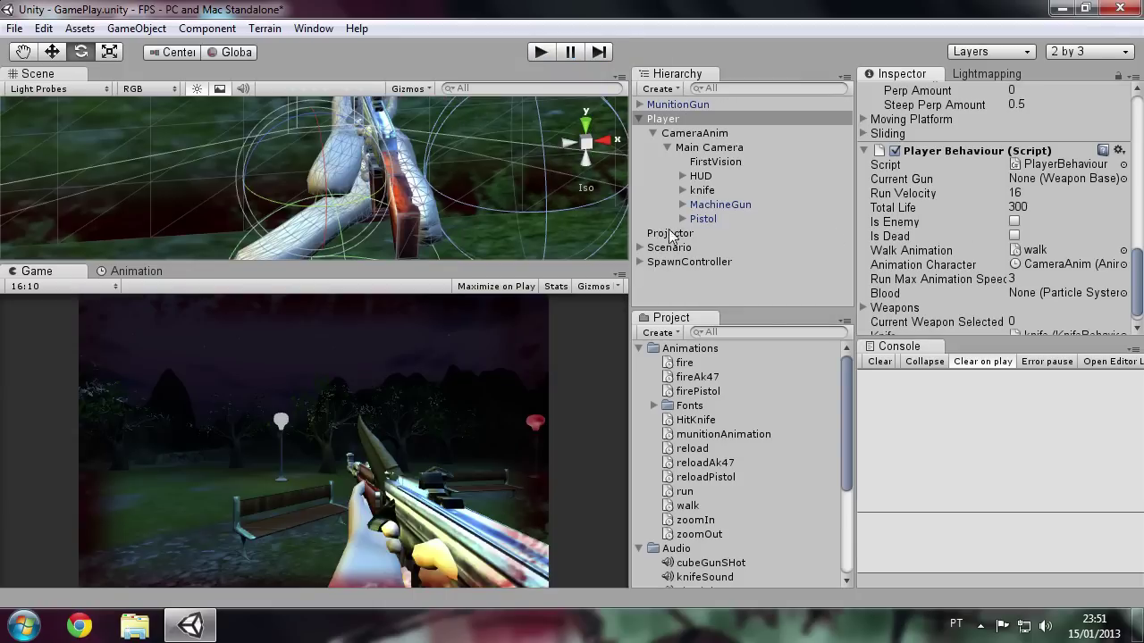
click(702, 134)
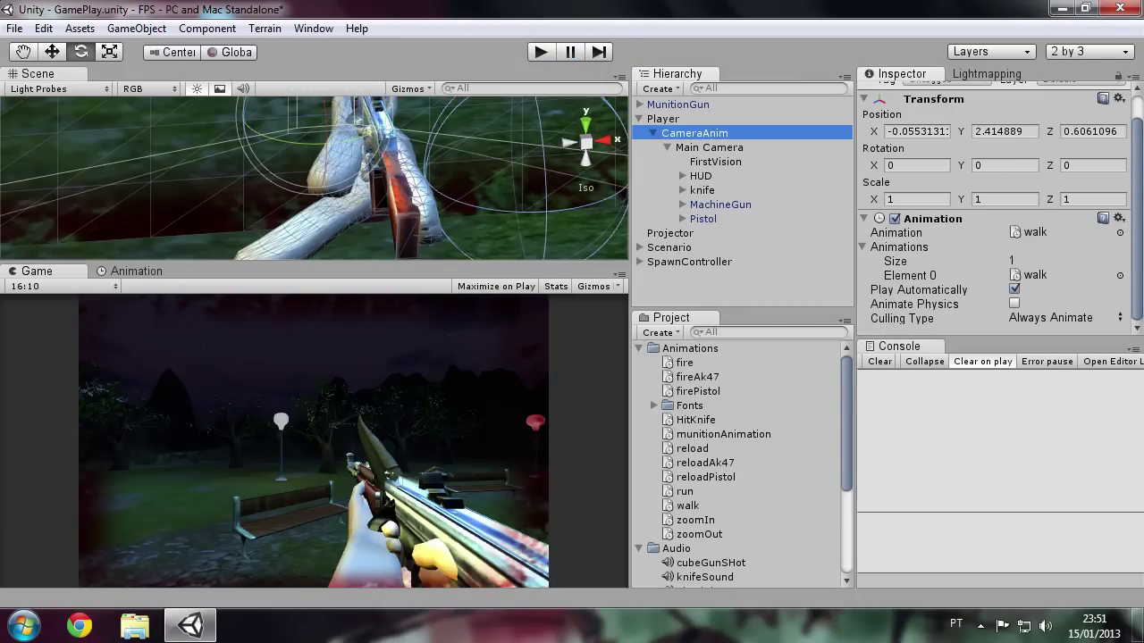
click(1140, 275)
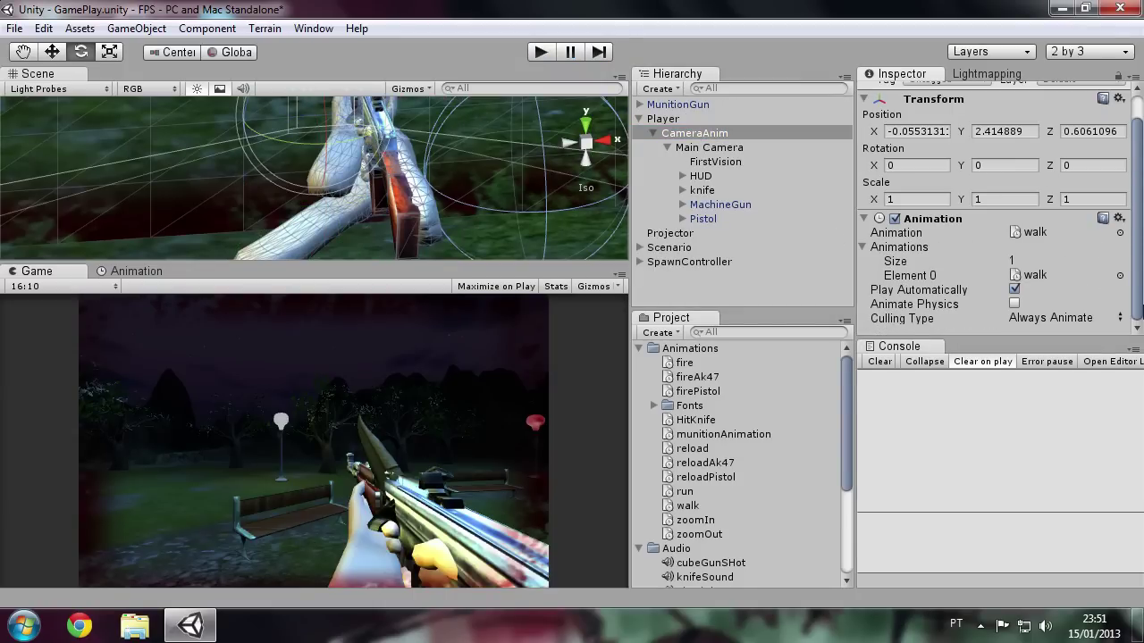
click(1015, 290)
Playtest by walking toward the bench with the knife equipped, then stop play mode
click(540, 52)
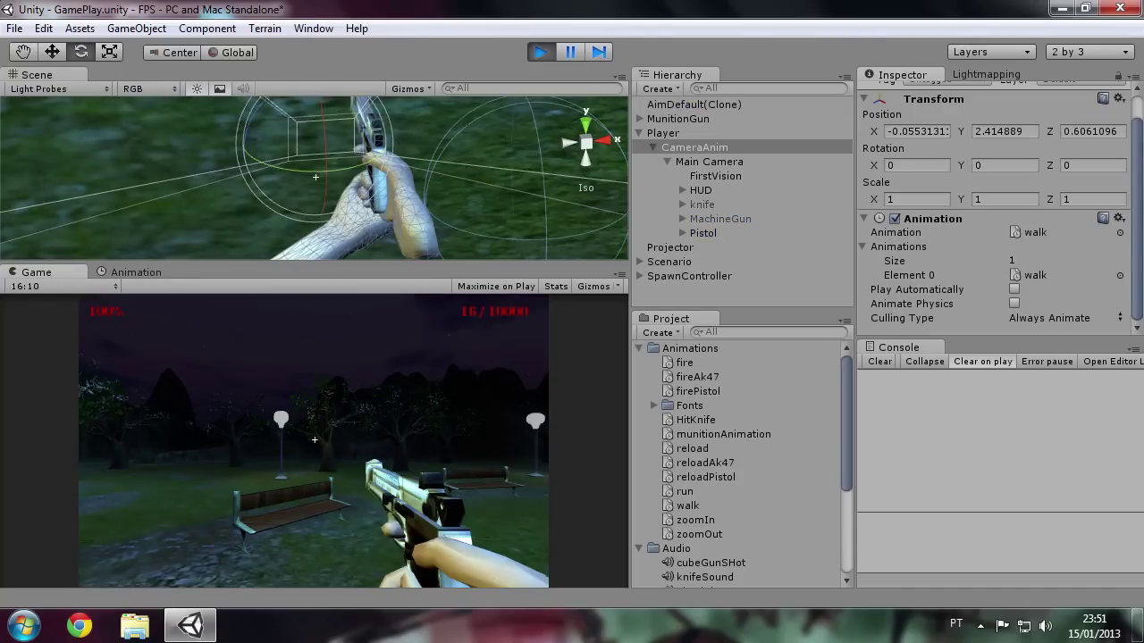
key(1)
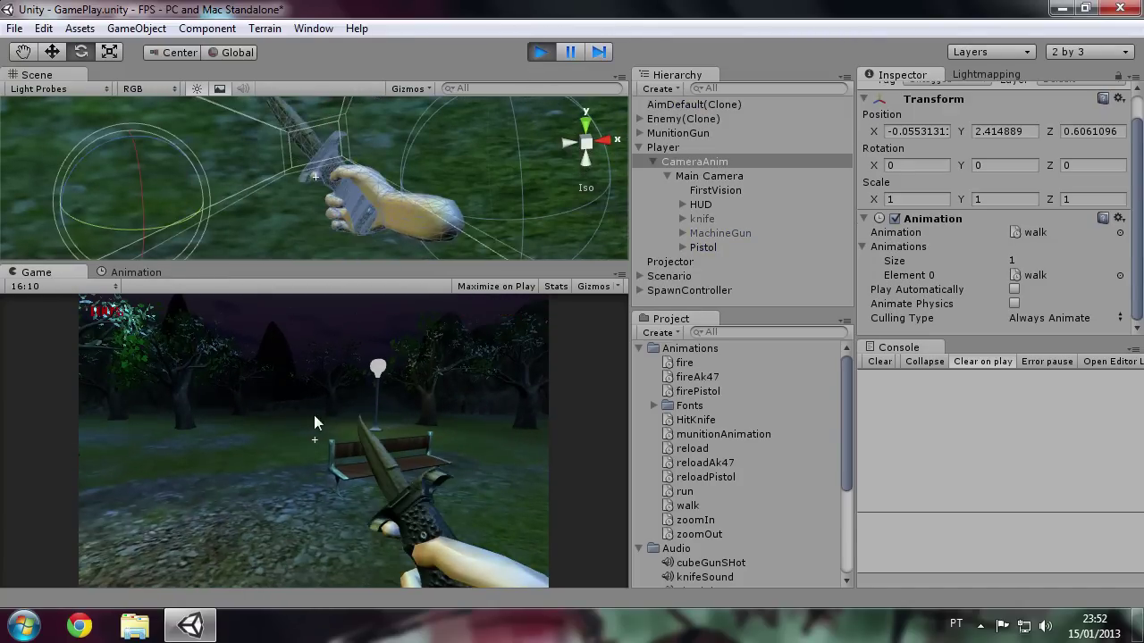
key(w)
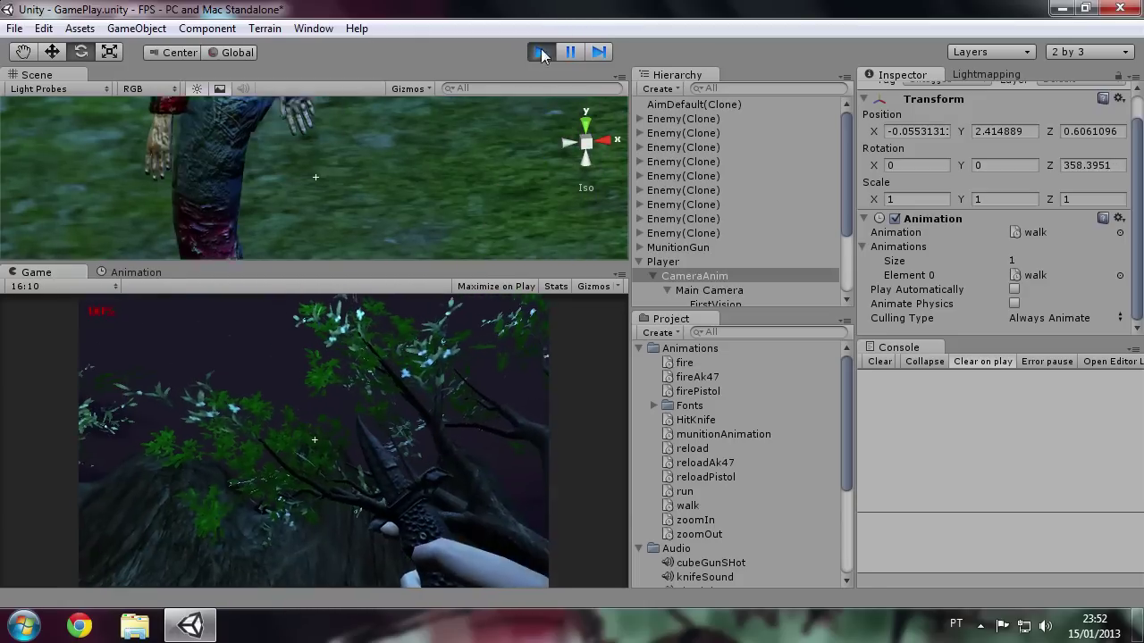
key(ctrl+p)
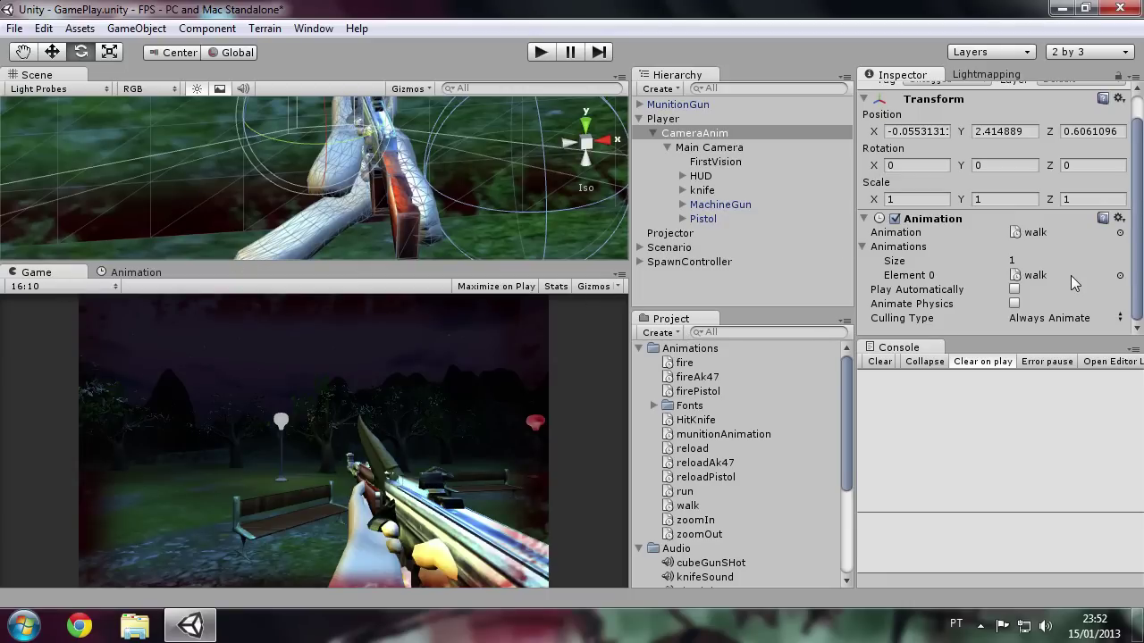
Fold CameraAnim's animation list, select Player, and open the PlayerBehaviour script
click(865, 251)
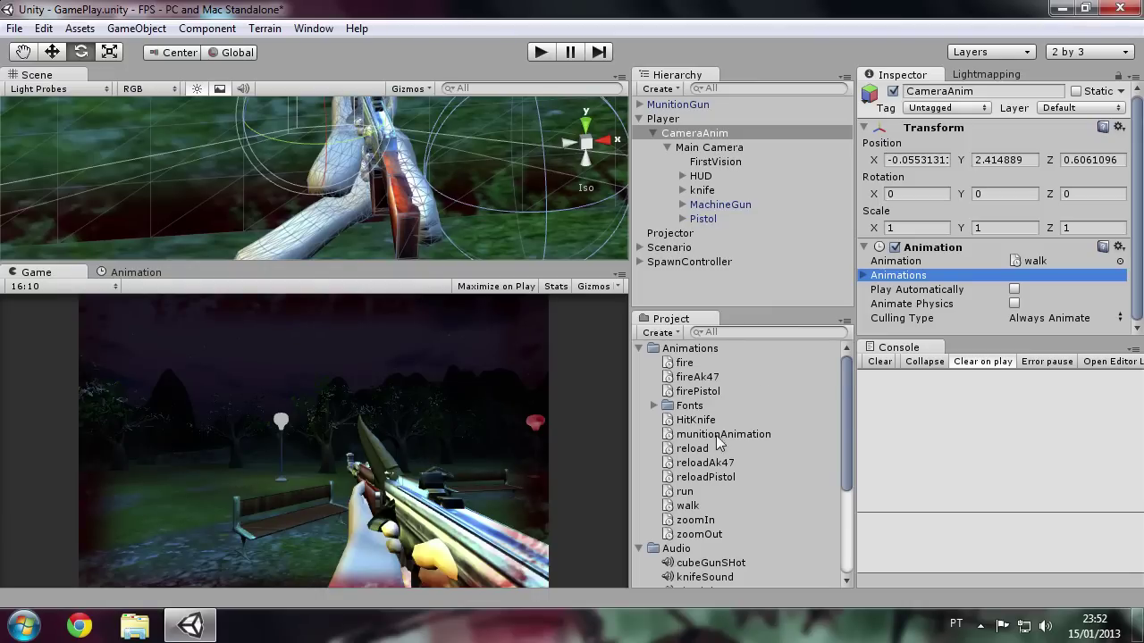
click(663, 119)
scroll(992, 206, down, 5)
scroll(992, 205, down, 5)
scroll(992, 206, down, 5)
scroll(992, 205, down, 5)
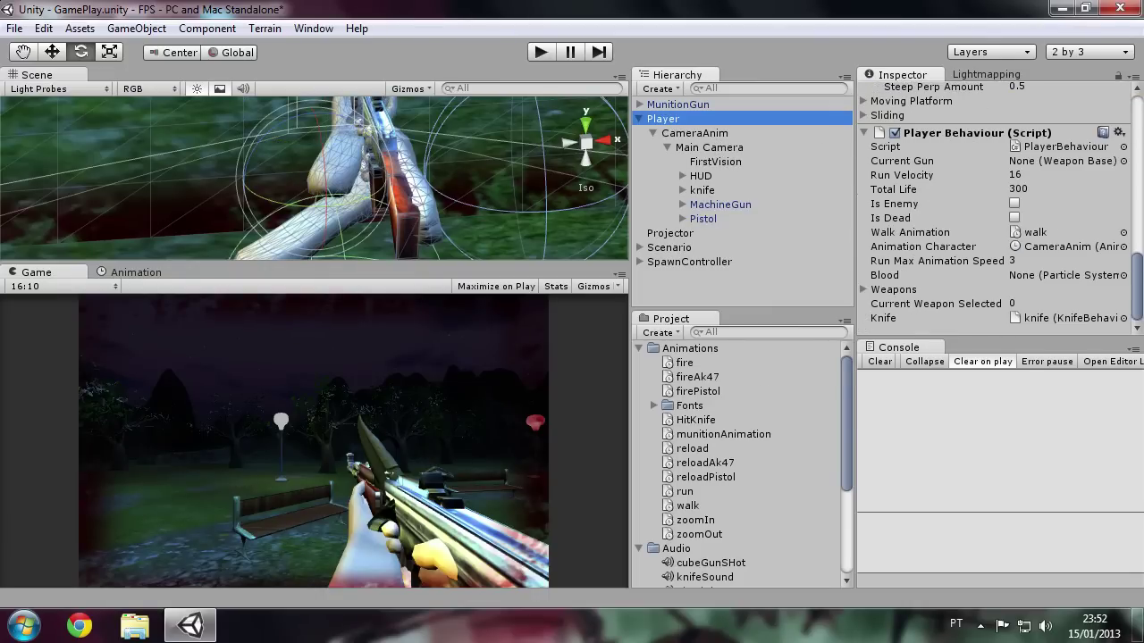
click(1072, 148)
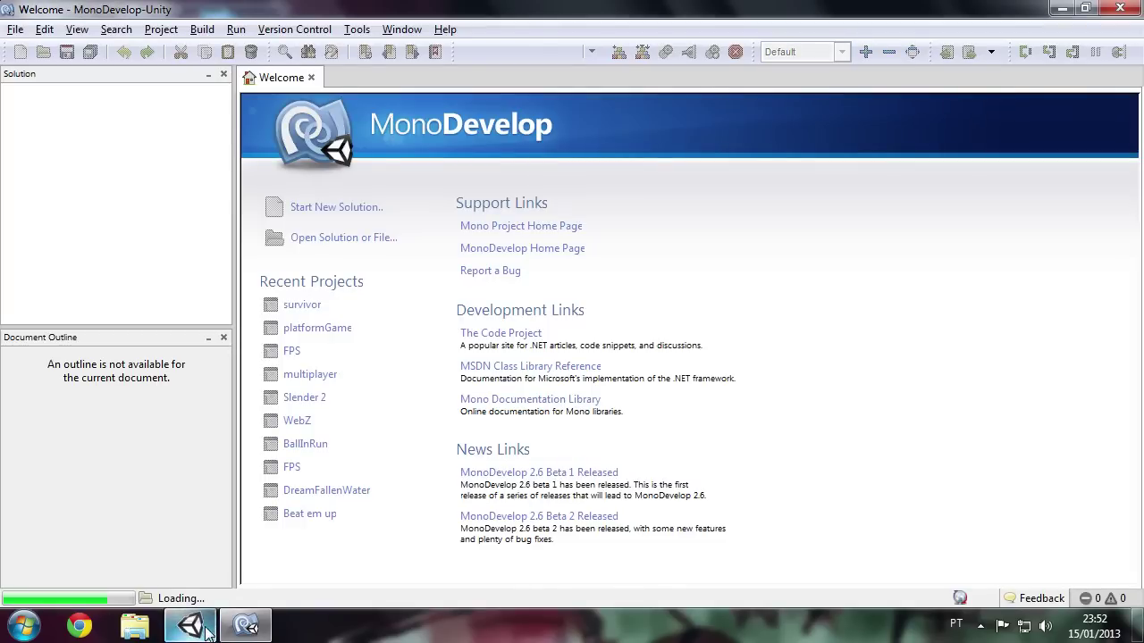
Back in Unity, set Run Max Animation Speed to 1 and start a playtest
click(191, 626)
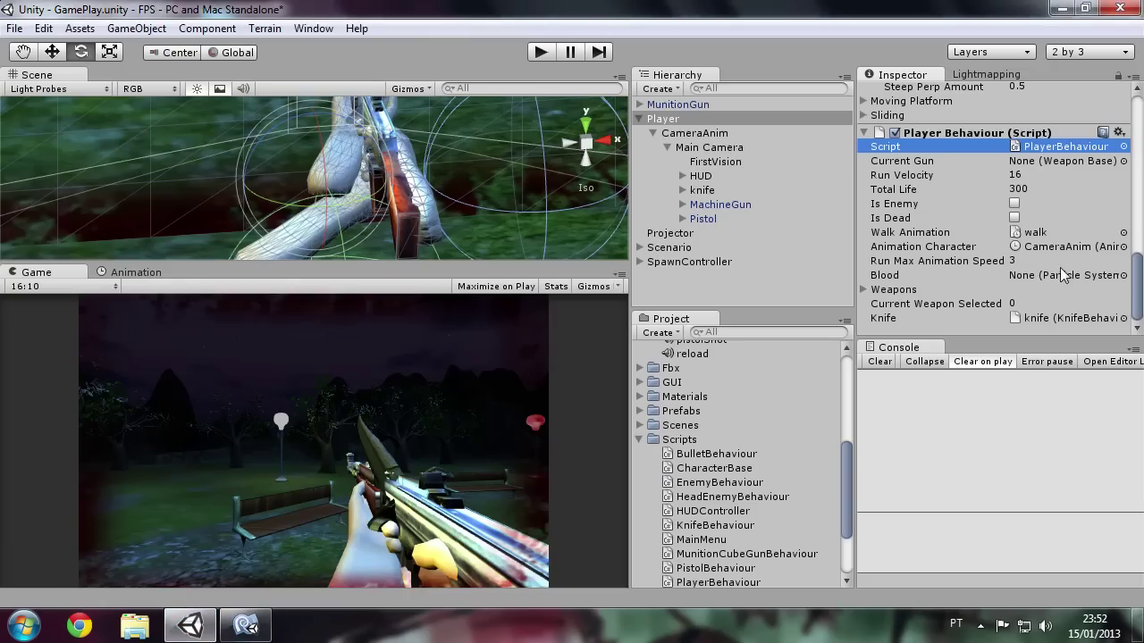
text(1)
key(Return)
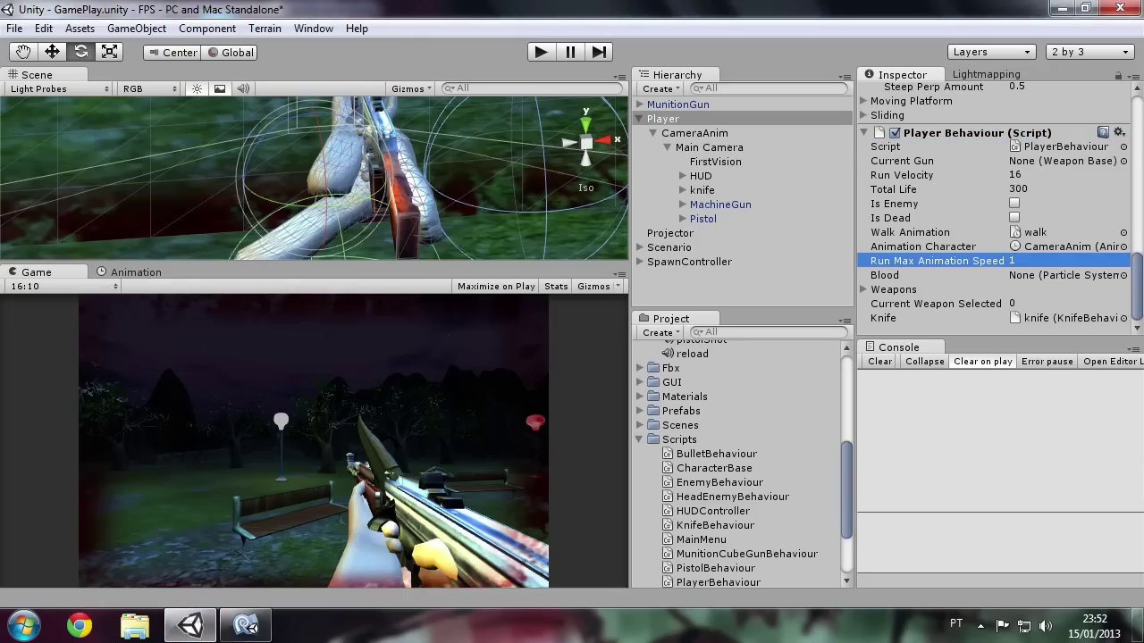
click(540, 52)
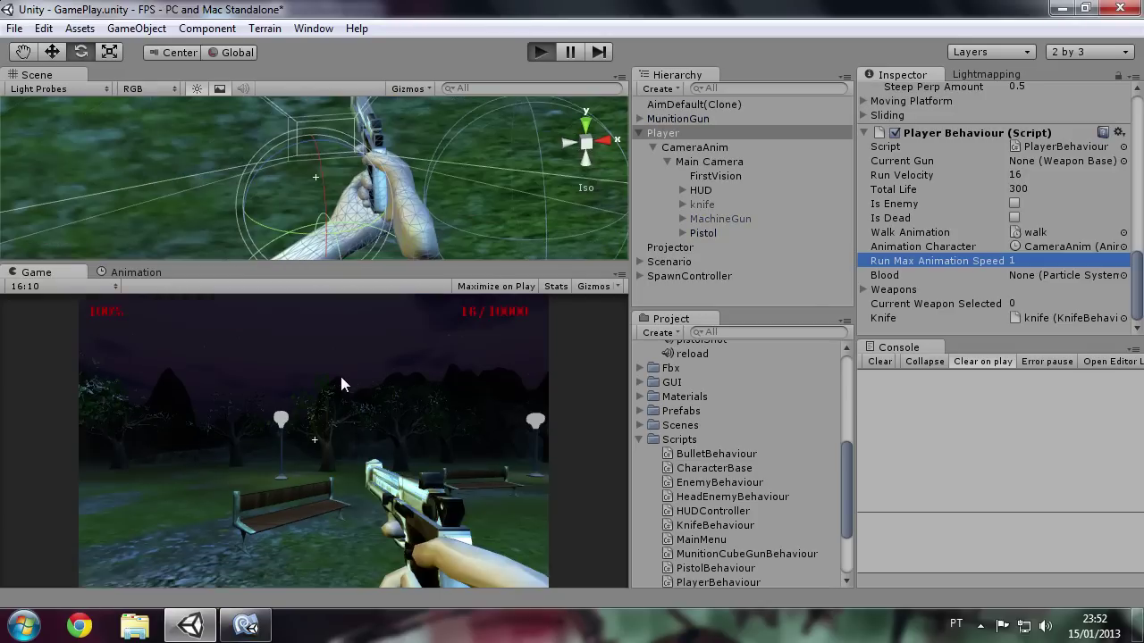
Focus the Game view and walk the player forward through the park
click(336, 385)
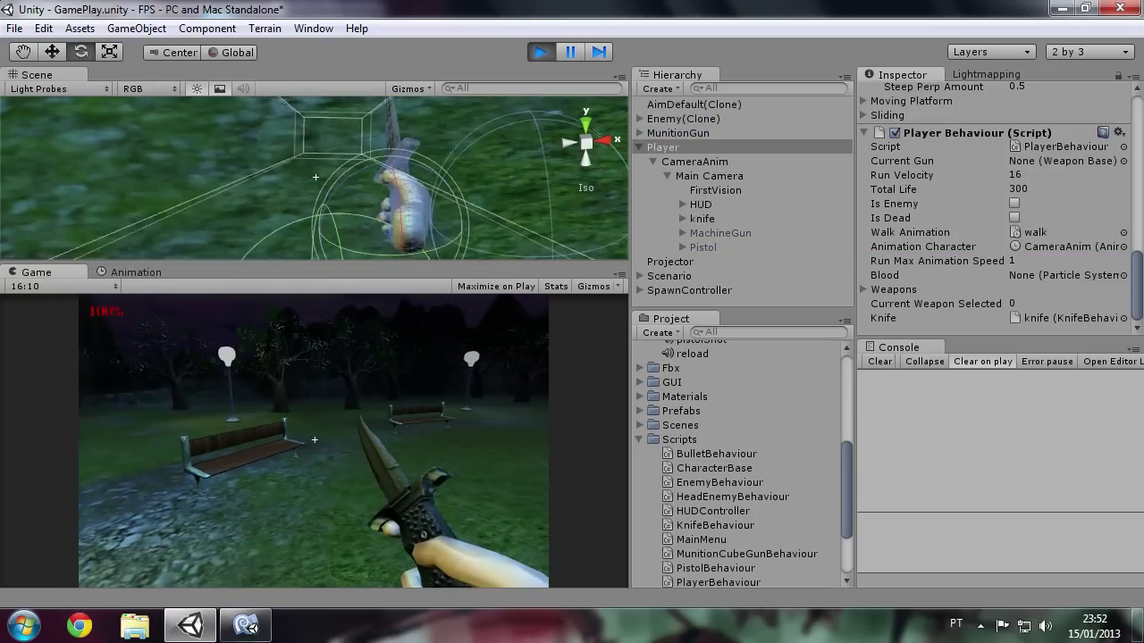
key(w)
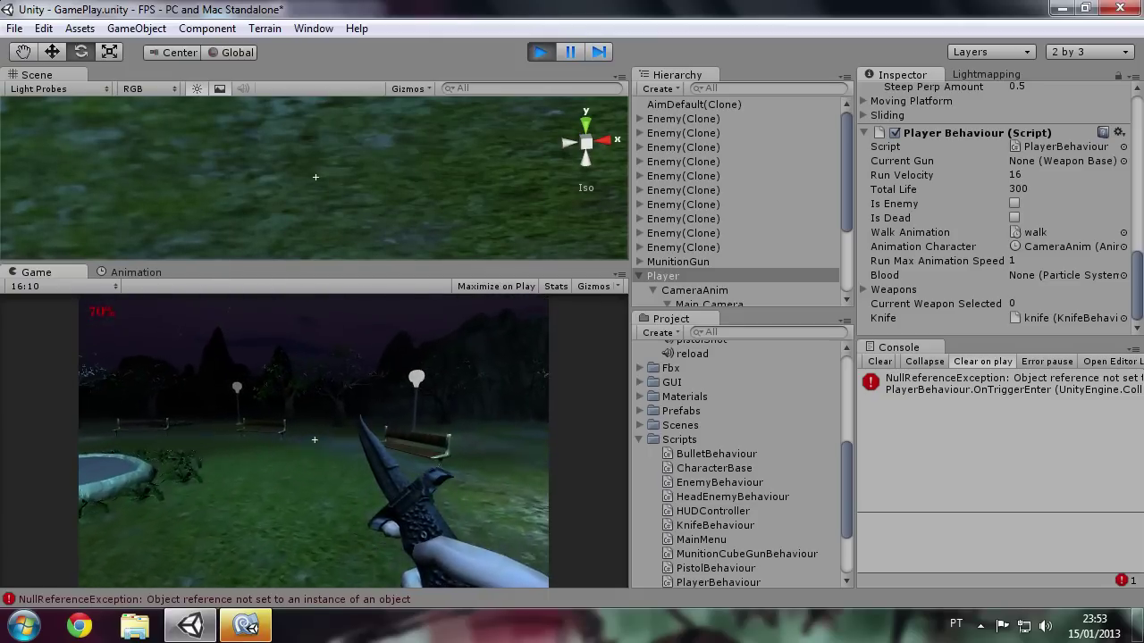
Stop the game and open CharacterBase.cs in MonoDevelop
click(540, 52)
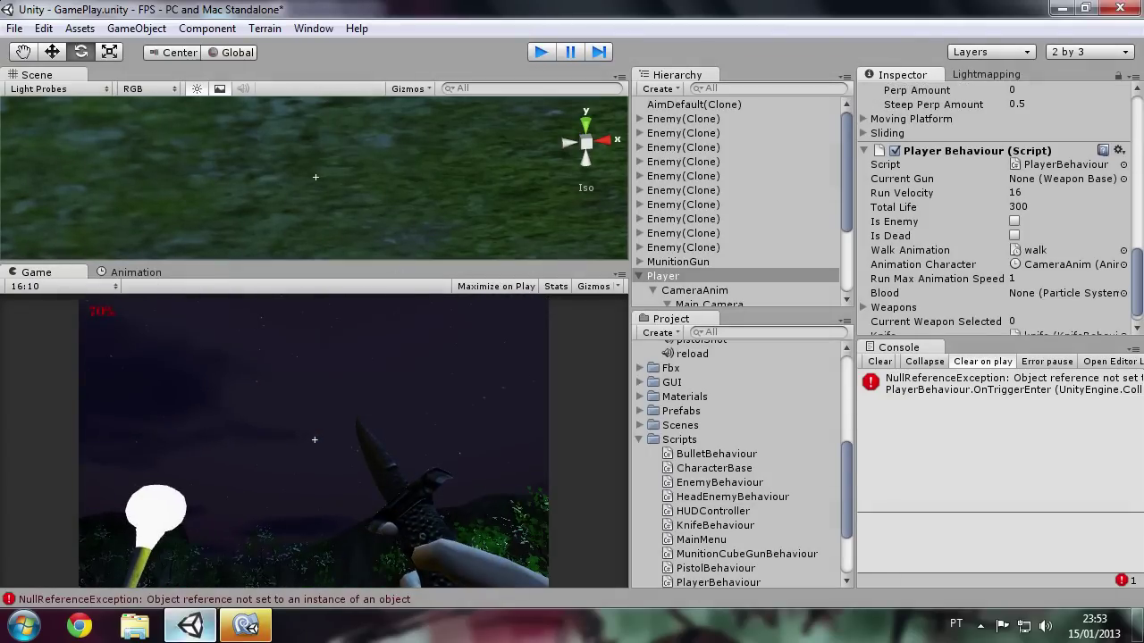
key(alt+Tab)
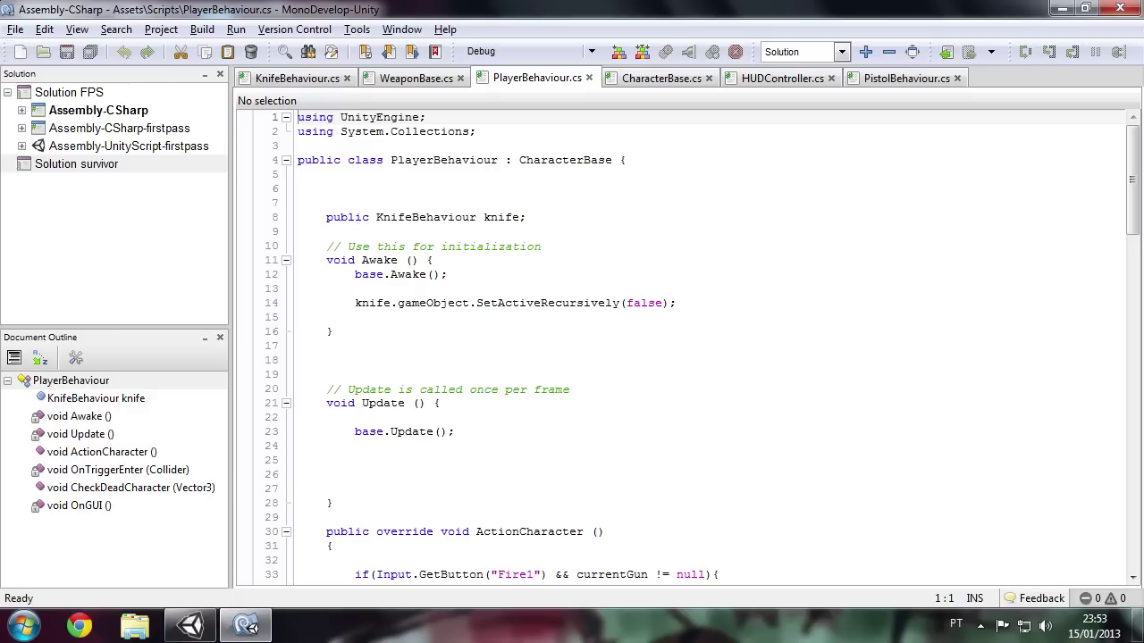
click(327, 231)
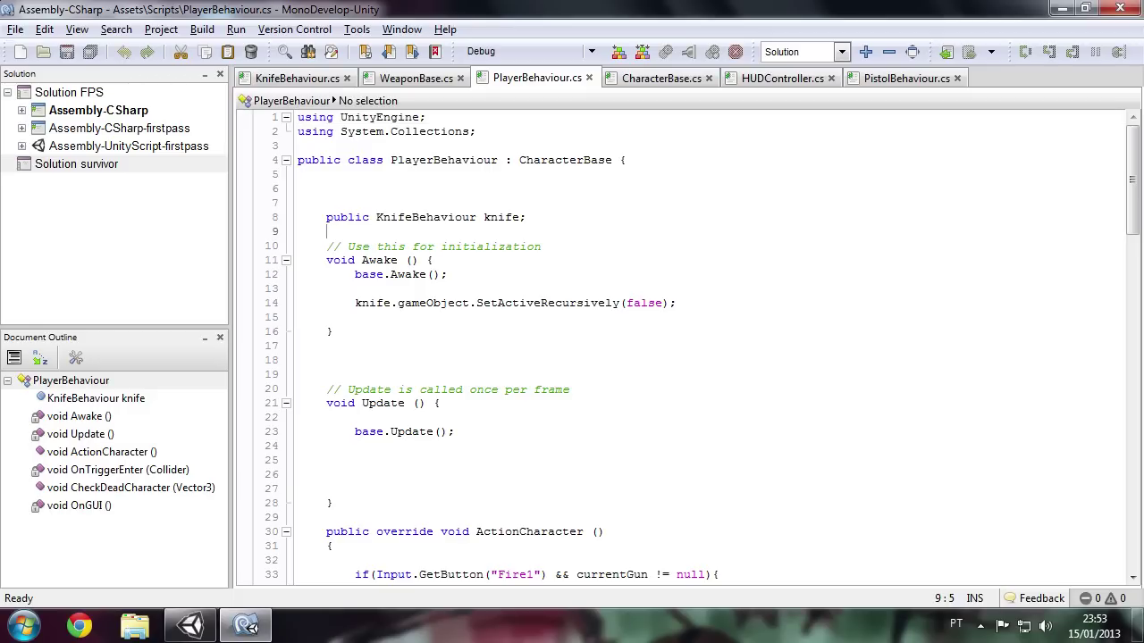
click(656, 79)
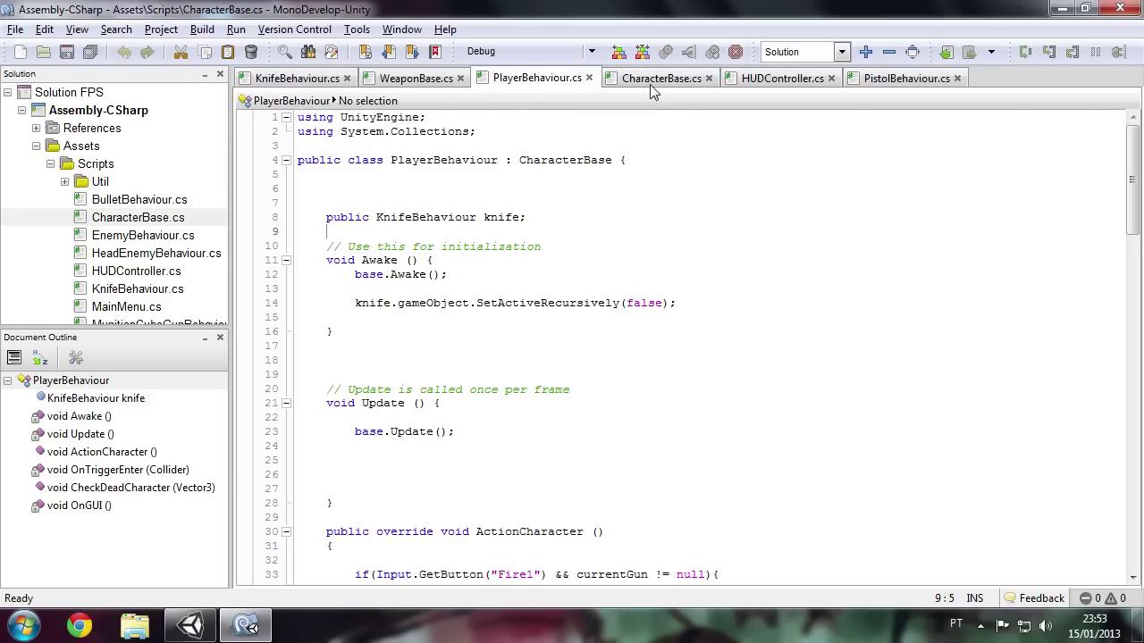
Review the callRun and directionVector field declarations and scroll down into Update()
click(534, 332)
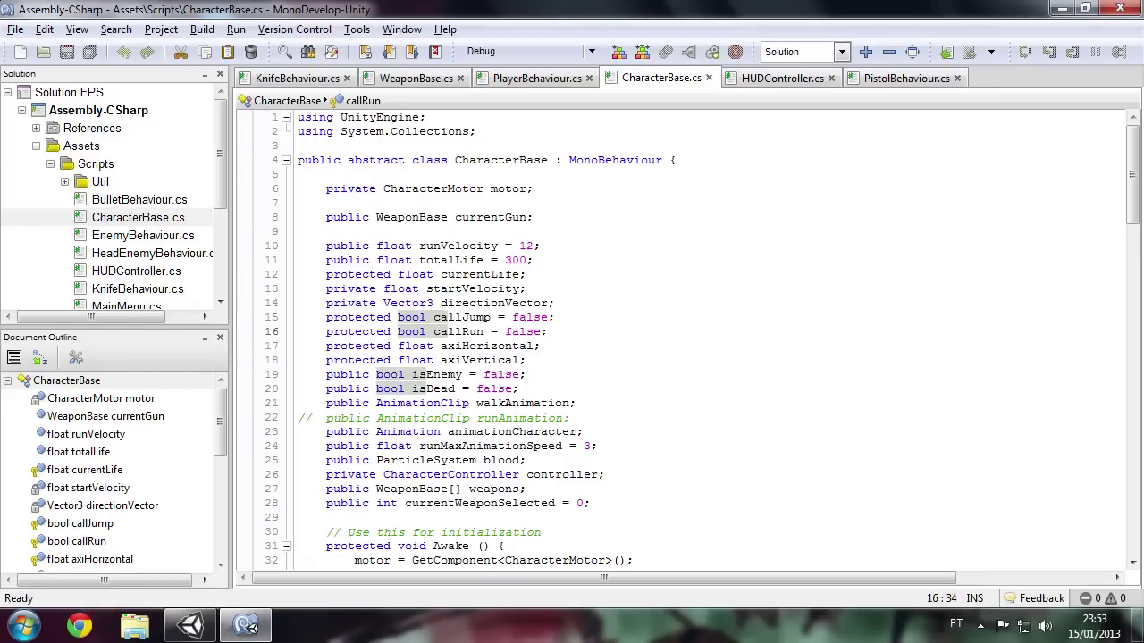
click(547, 303)
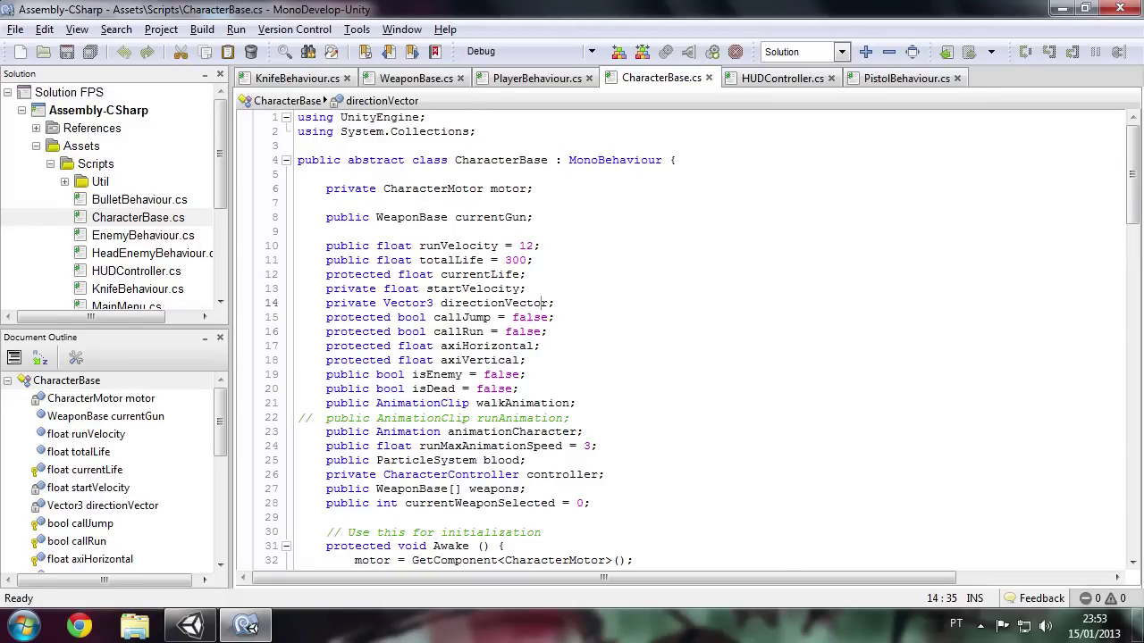
scroll(546, 303, down, 8)
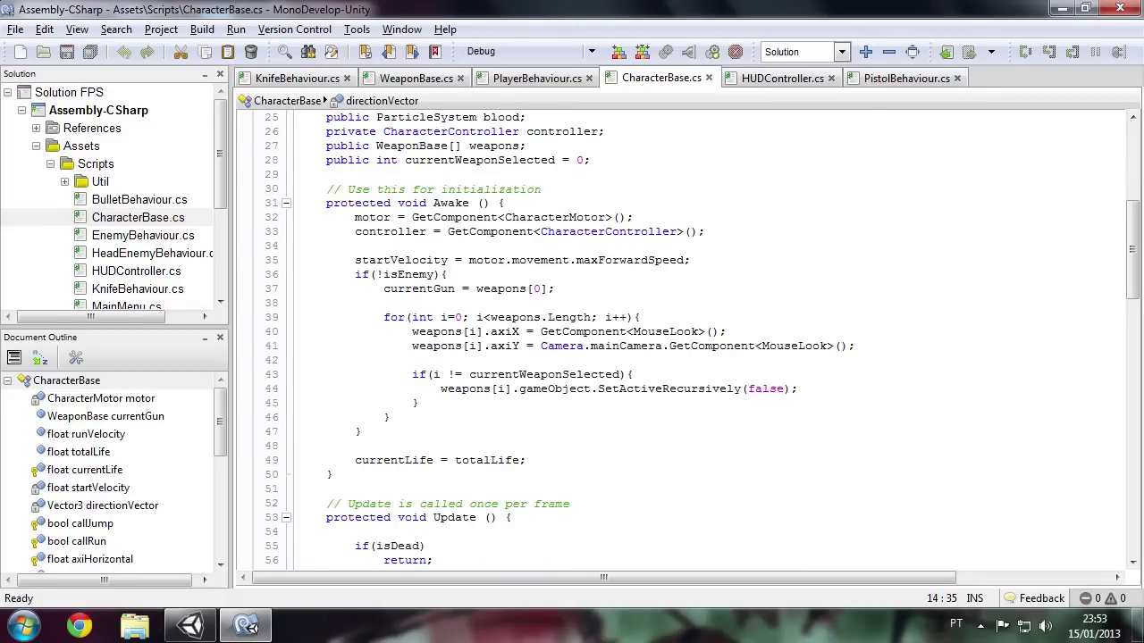
scroll(679, 340, down, 2)
scroll(679, 340, down, 4)
scroll(679, 340, down, 4)
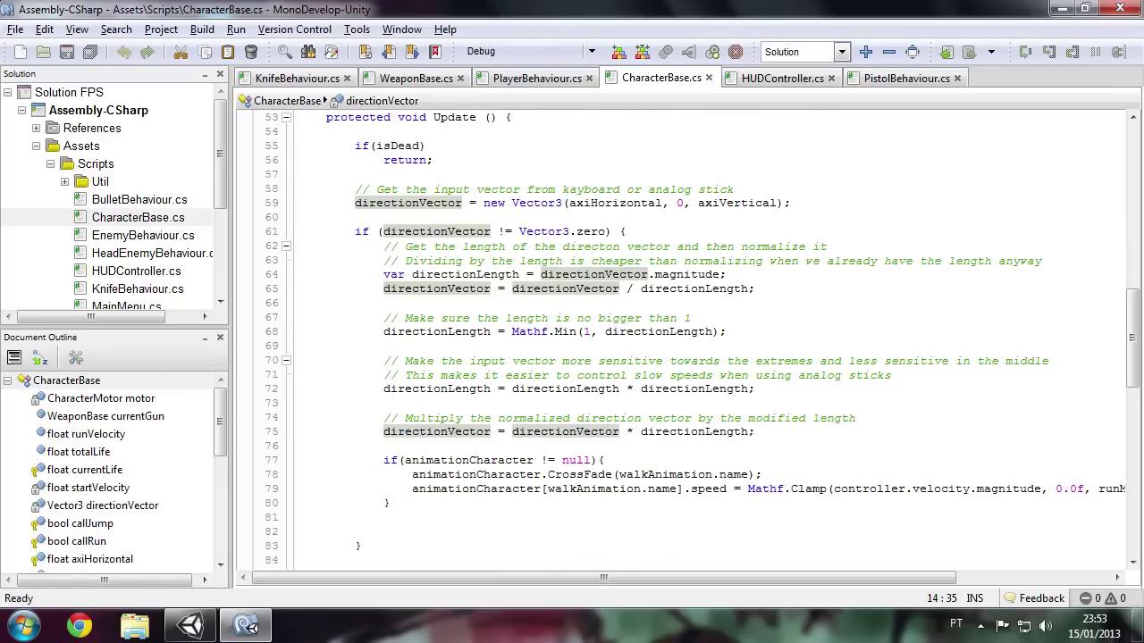
scroll(680, 340, down, 3)
scroll(679, 340, up, 3)
scroll(680, 339, down, 3)
scroll(679, 340, up, 2)
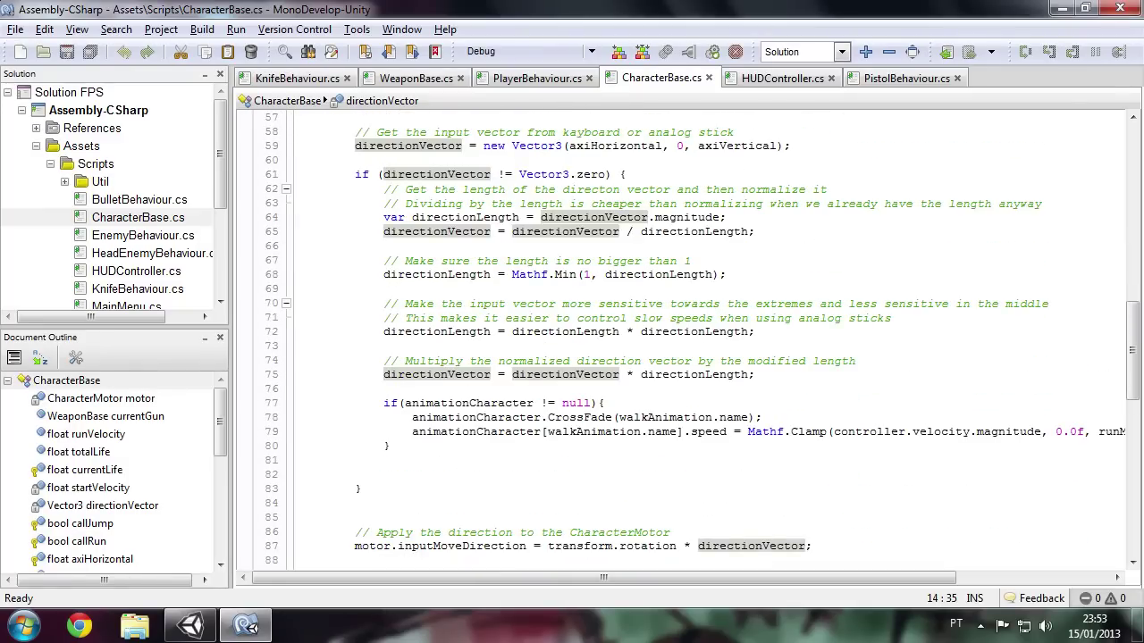
scroll(679, 339, down, 6)
scroll(679, 340, down, 4)
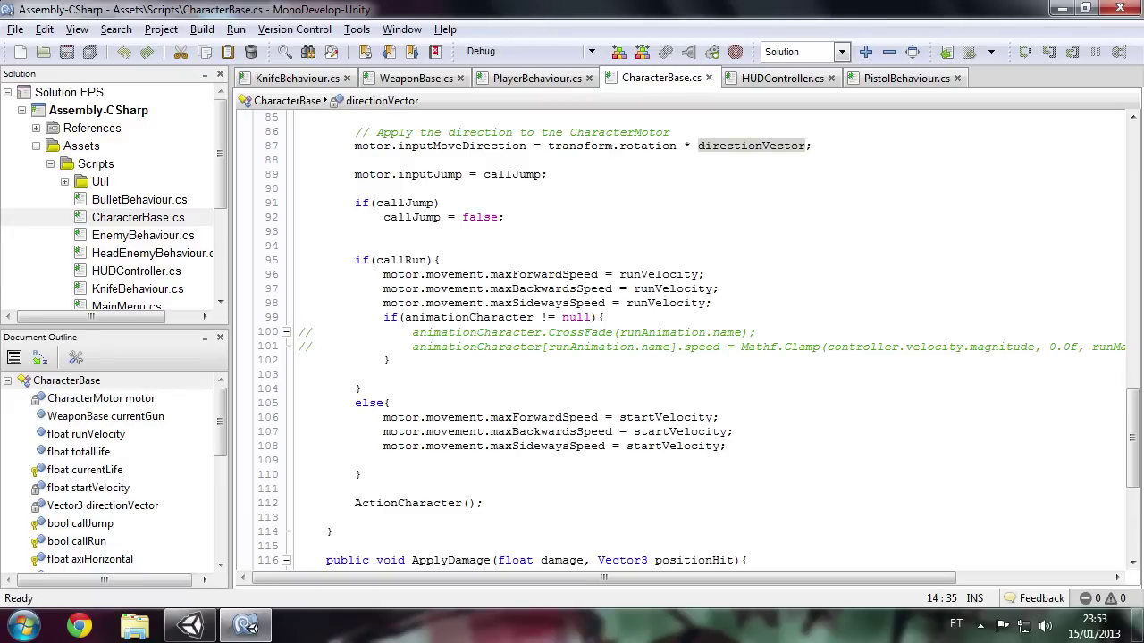
Examine the motor speed assignments and commented-out run animation lines in the callRun block
drag(355, 260, 384, 279)
click(426, 288)
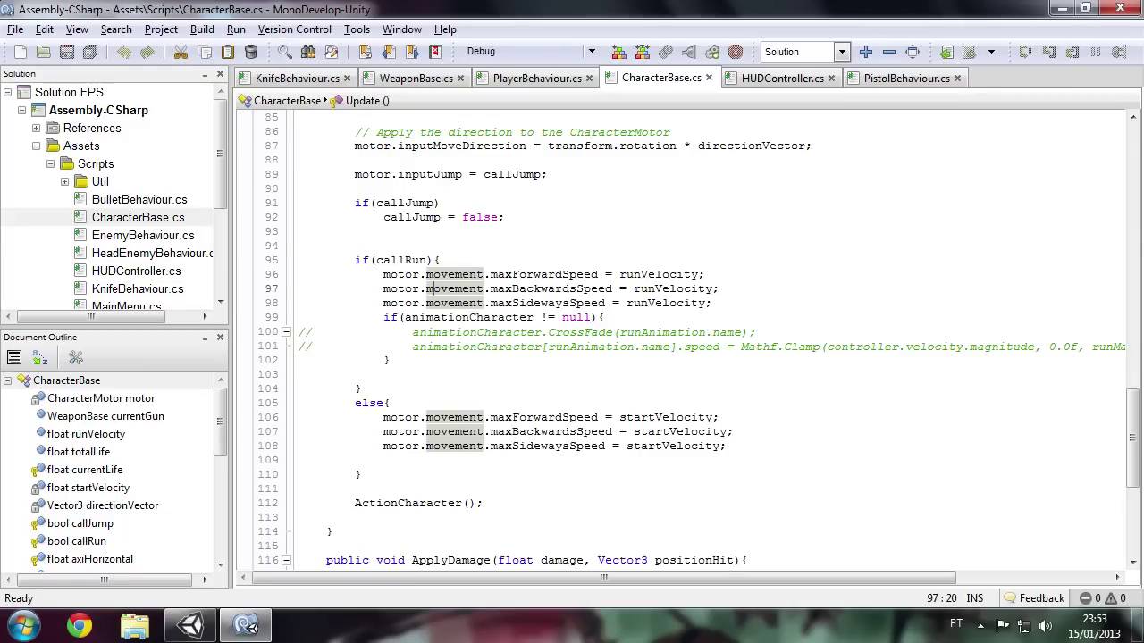
drag(313, 346, 298, 333)
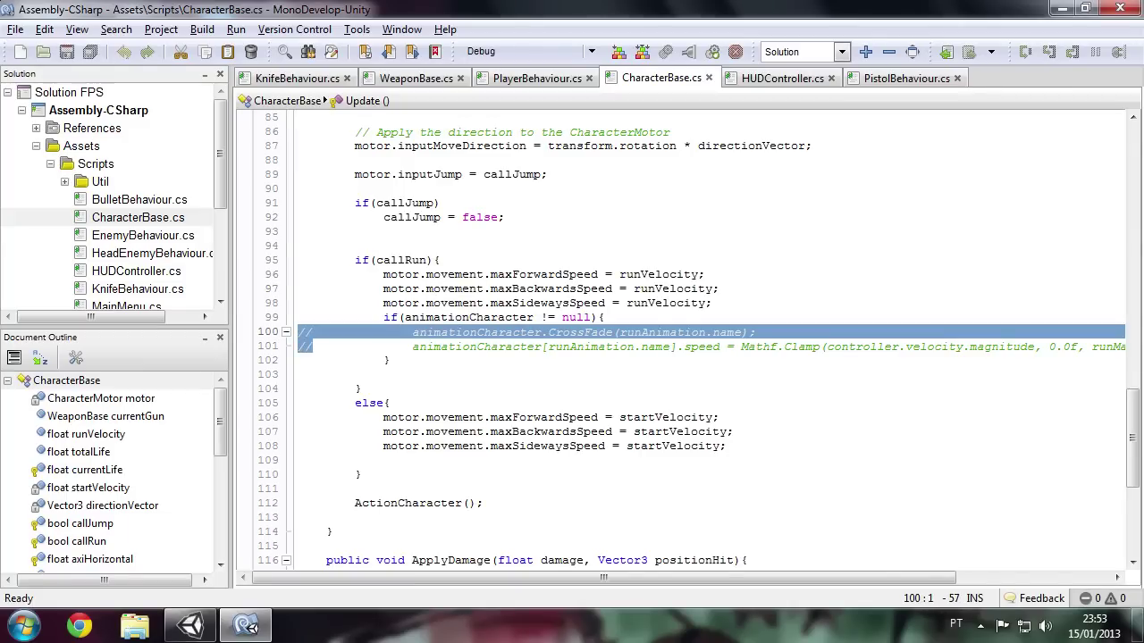
click(354, 333)
Scroll back to the directionVector zero check that gates the walkAnimation CrossFade block
scroll(355, 332, down, 3)
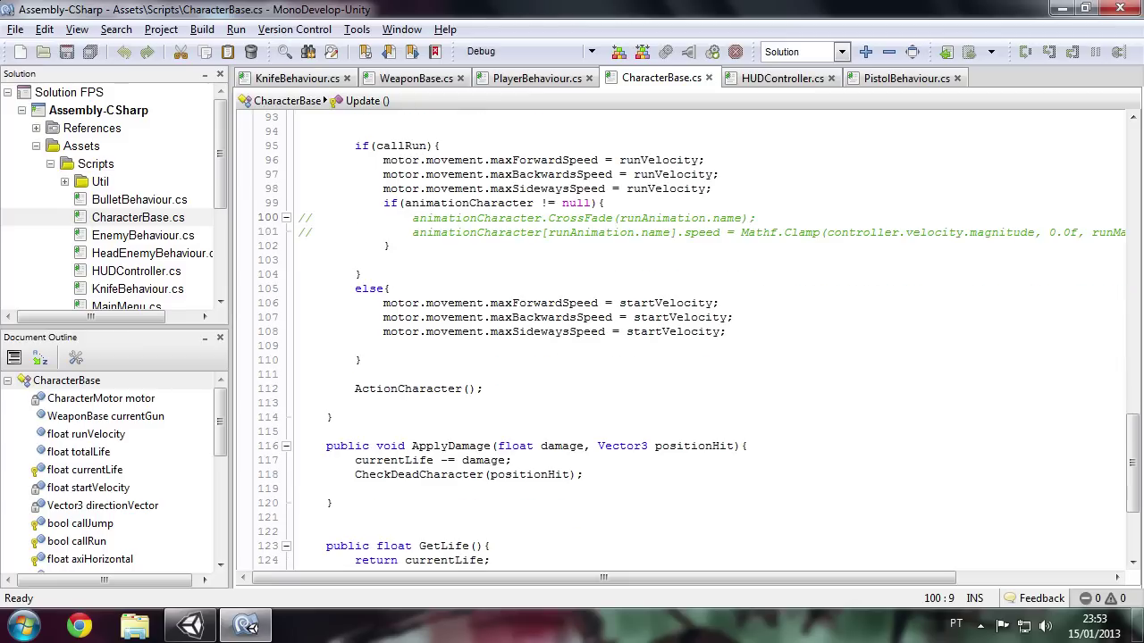
scroll(680, 340, up, 3)
scroll(679, 340, up, 3)
scroll(679, 340, down, 4)
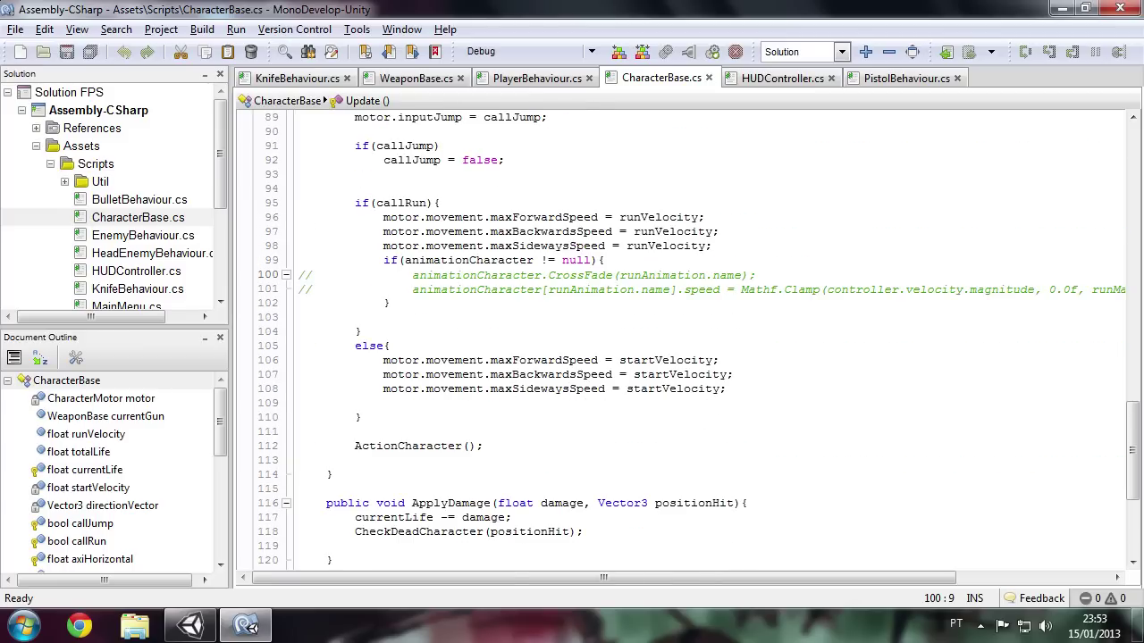
scroll(679, 339, down, 4)
scroll(679, 339, down, 2)
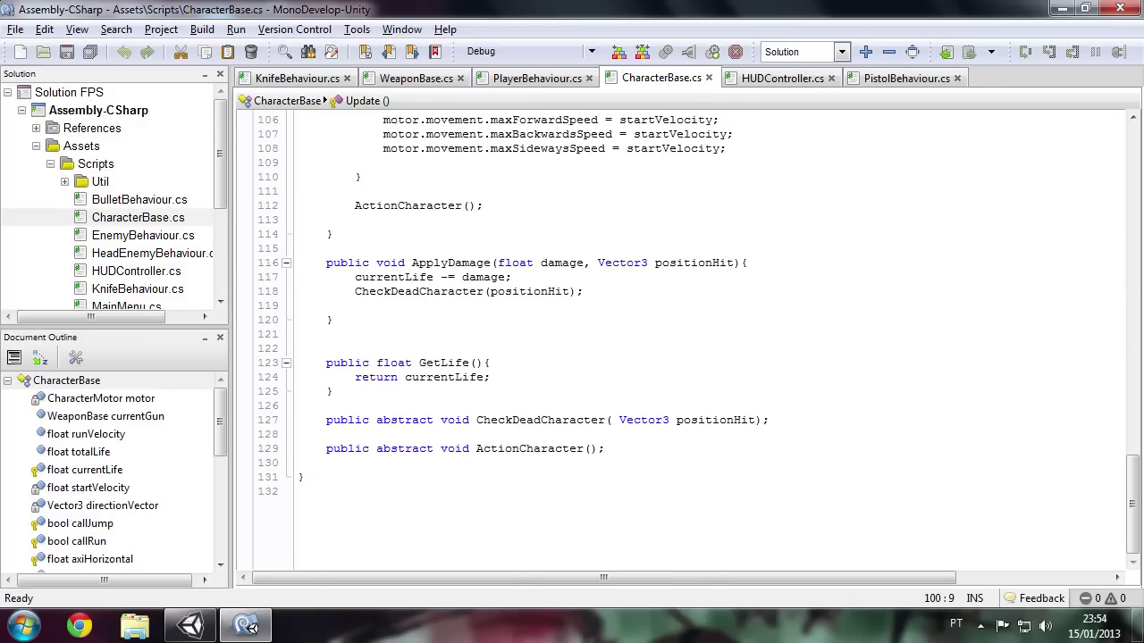
scroll(680, 340, up, 5)
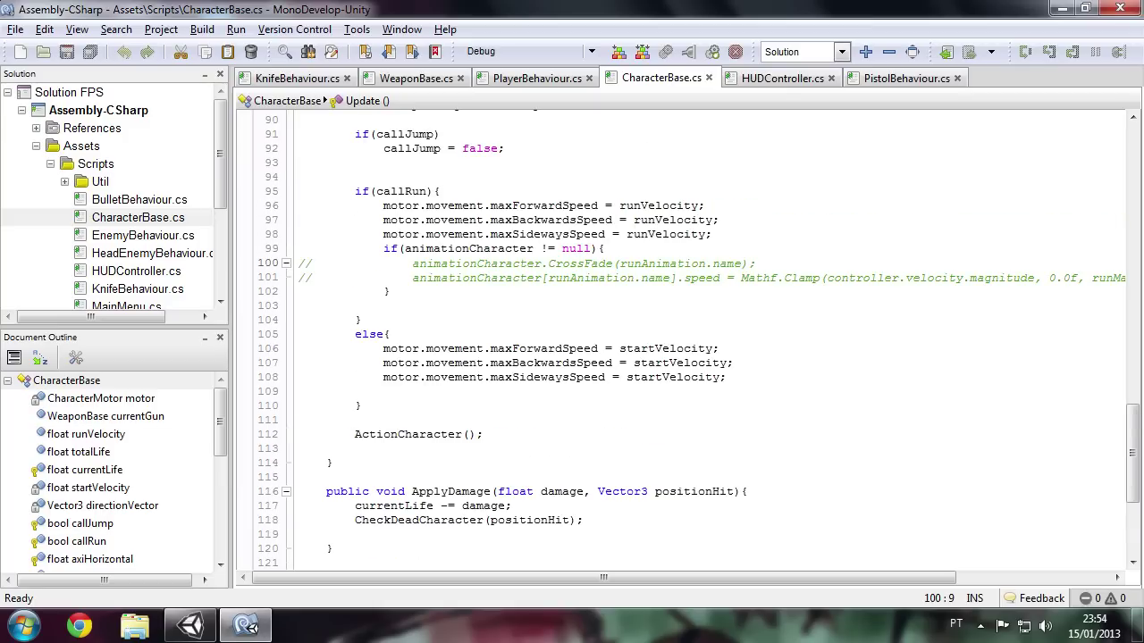
scroll(554, 410, up, 1)
scroll(554, 409, up, 1)
scroll(554, 409, up, 1)
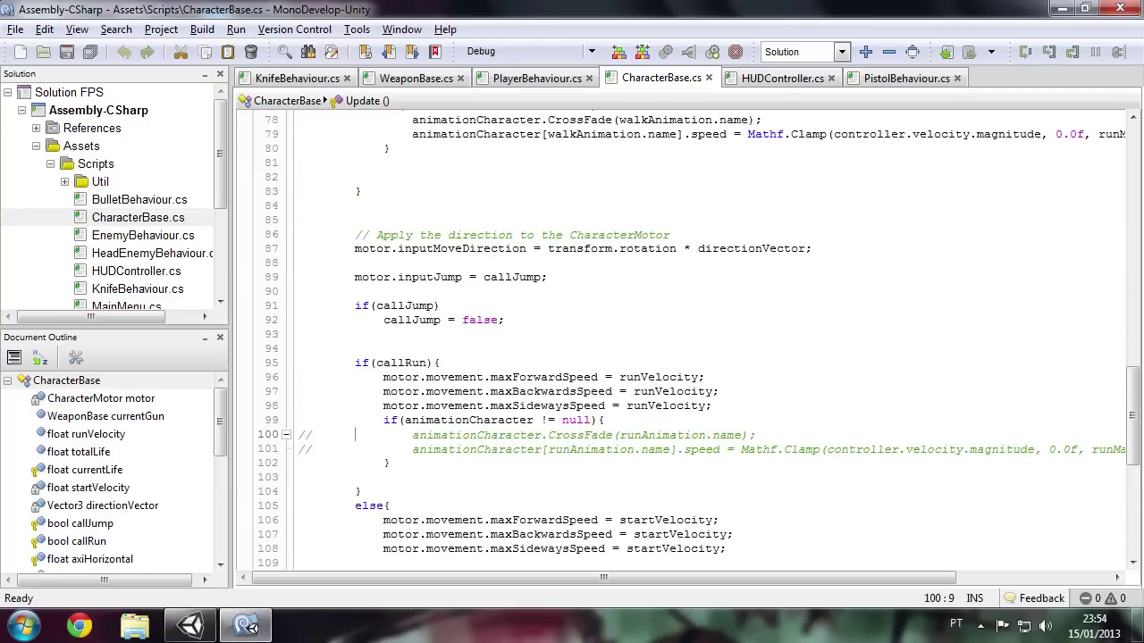
scroll(554, 410, up, 2)
scroll(554, 409, up, 1)
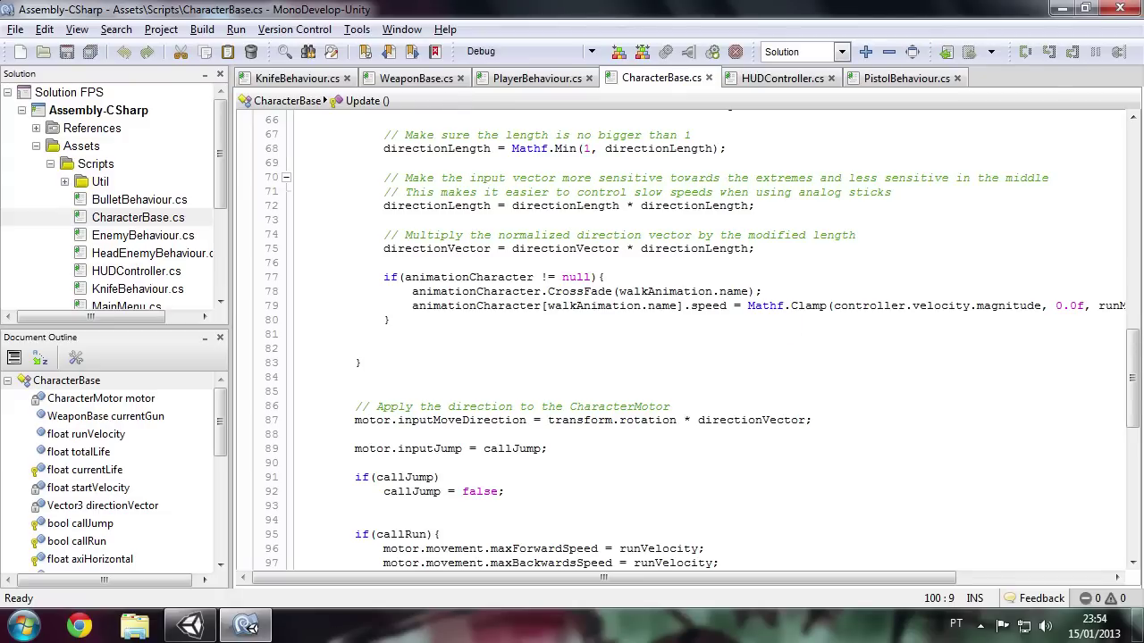
scroll(697, 340, up, 1)
scroll(697, 339, up, 3)
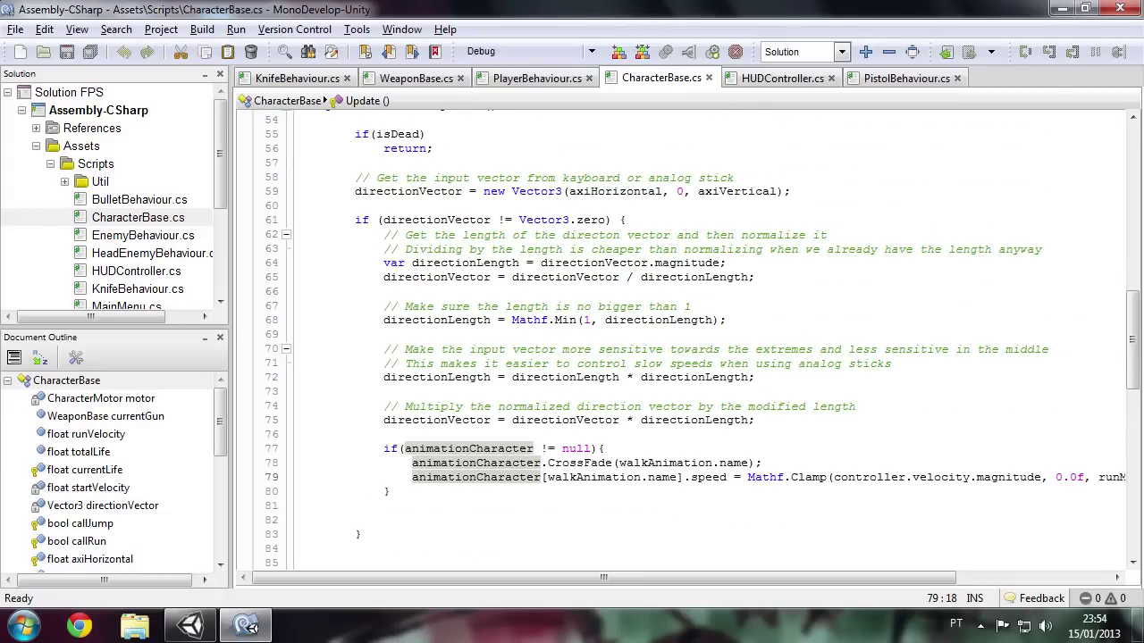
scroll(679, 339, down, 3)
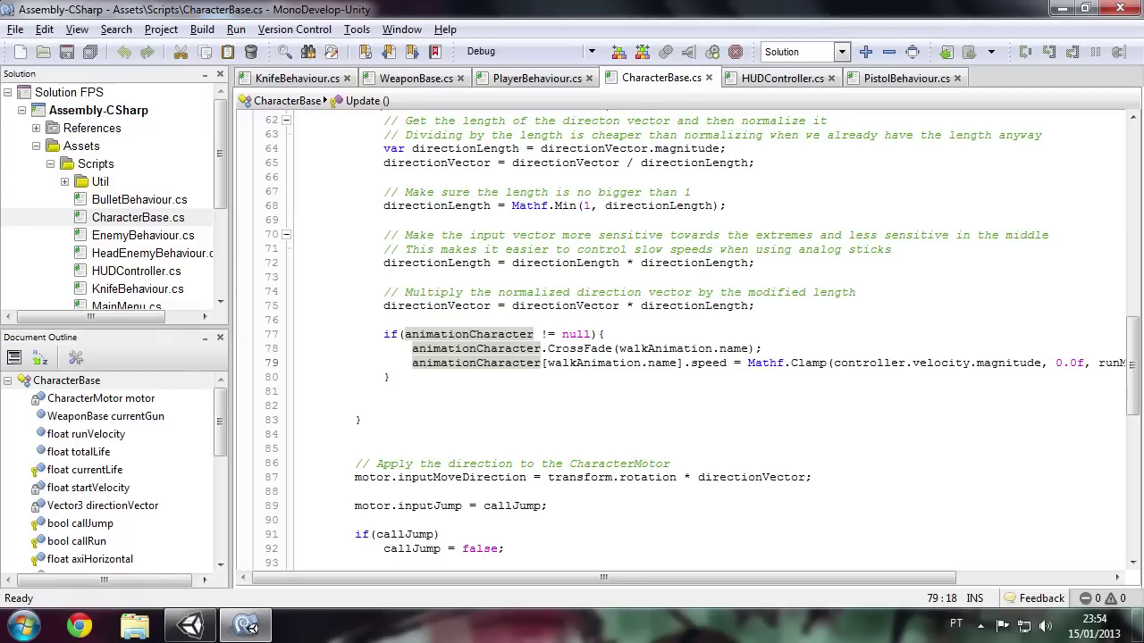
scroll(679, 340, up, 3)
drag(355, 220, 512, 220)
click(512, 220)
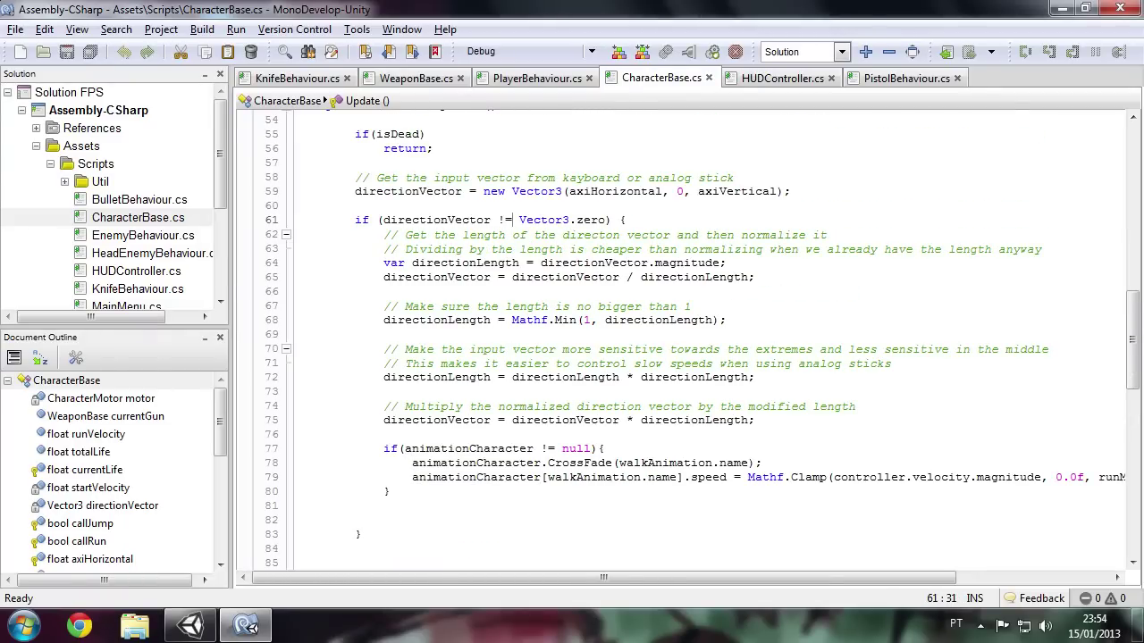
scroll(680, 340, down, 2)
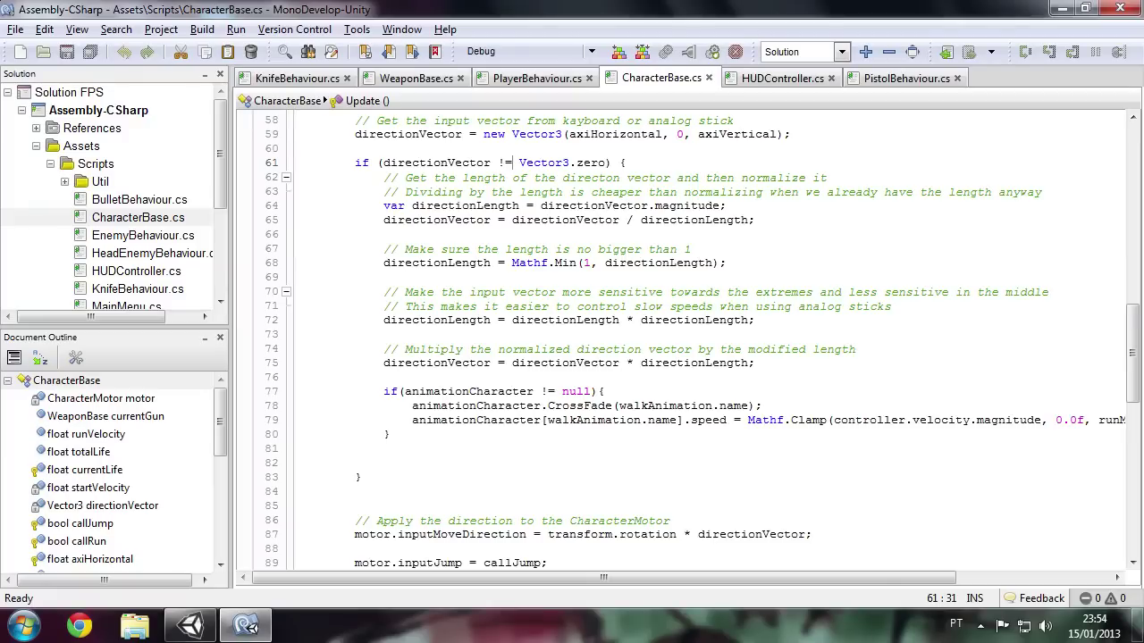
scroll(680, 339, down, 2)
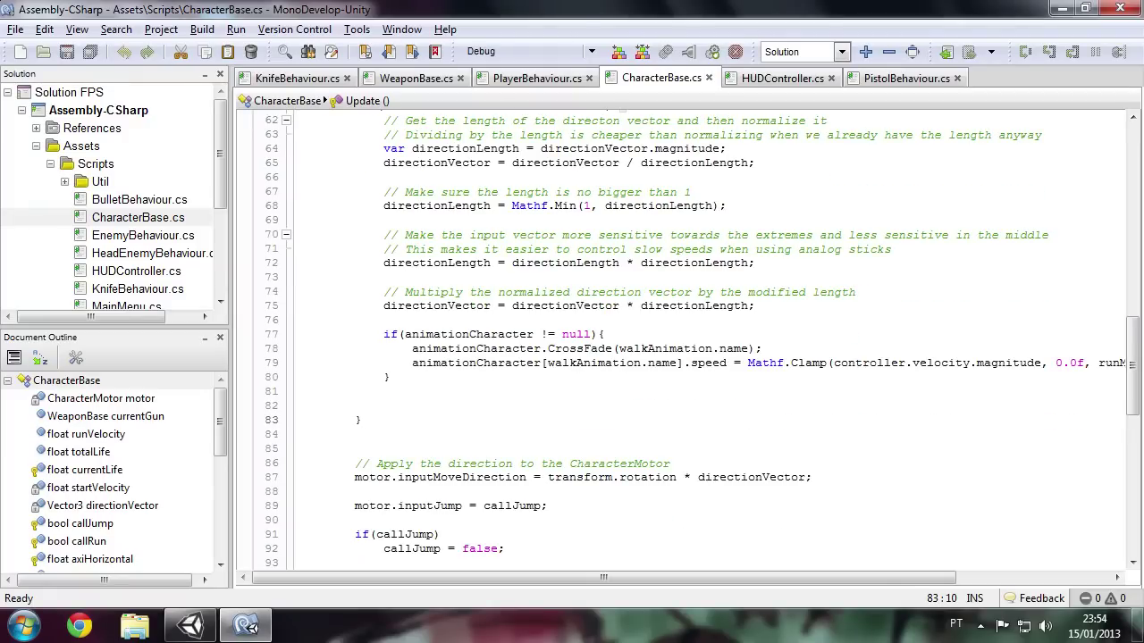
Add an empty else{} block after the movement code in CharacterBase.cs
key(Return)
text(else)
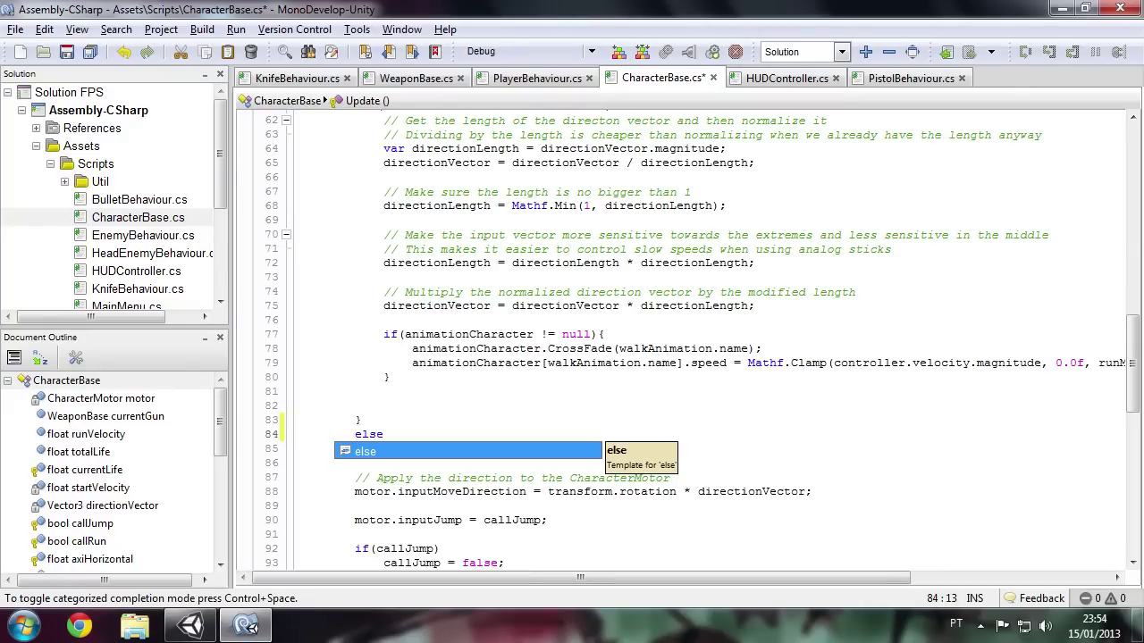
text({)
key(Return)
text(})
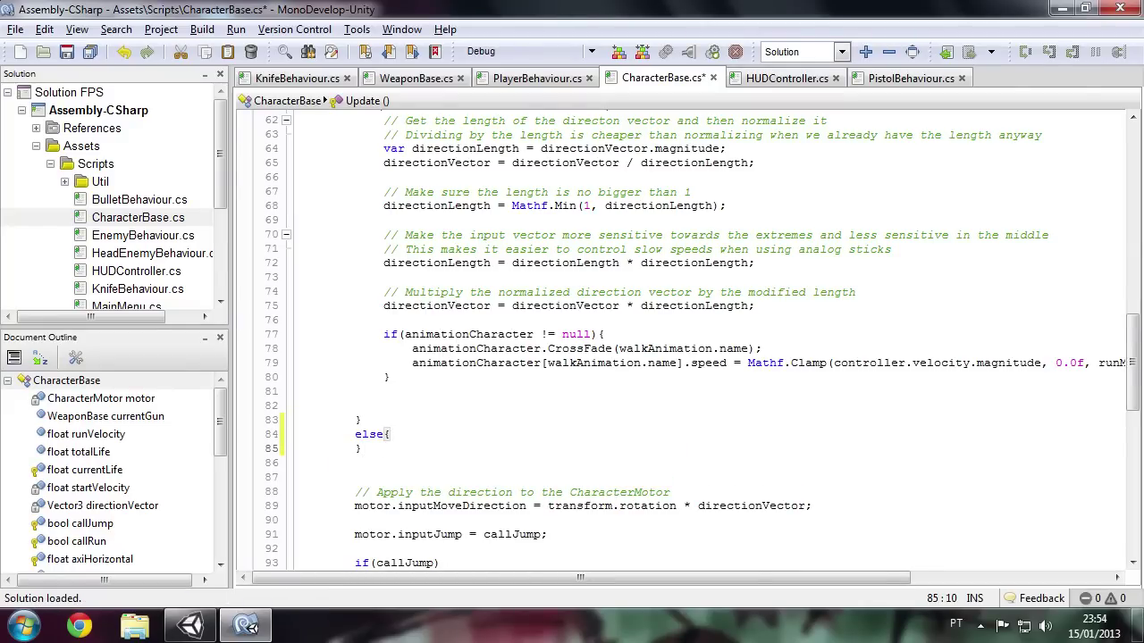
Put animationCharacter.Stop() inside the else, save the script, and return to Unity
double_click(476, 348)
key(ctrl+c)
click(391, 434)
key(Return)
key(ctrl+v)
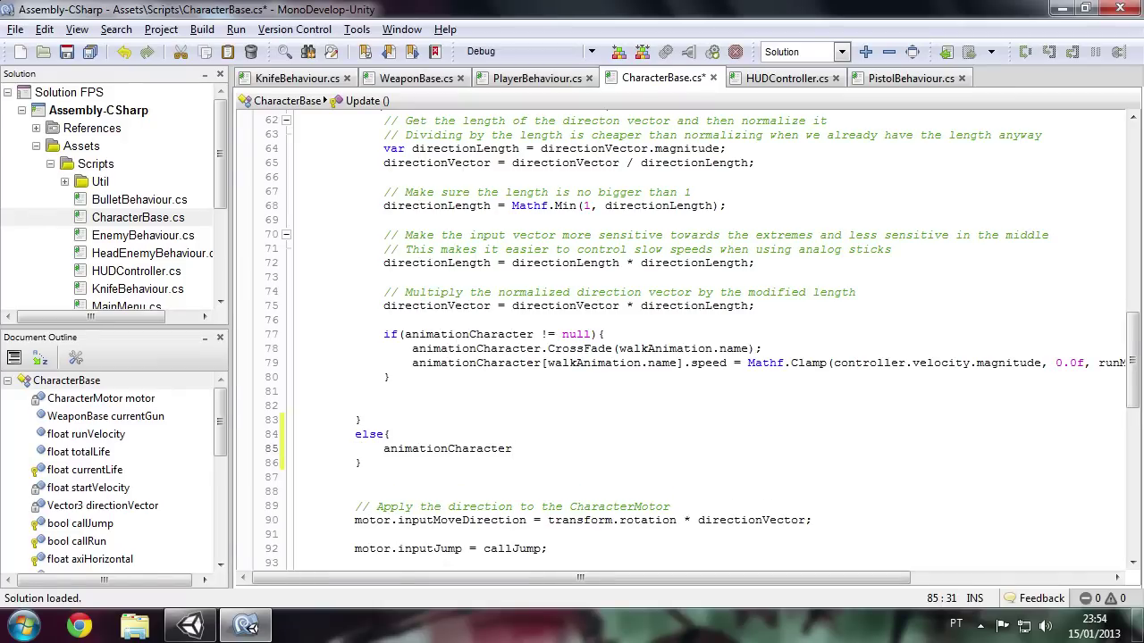
text(.)
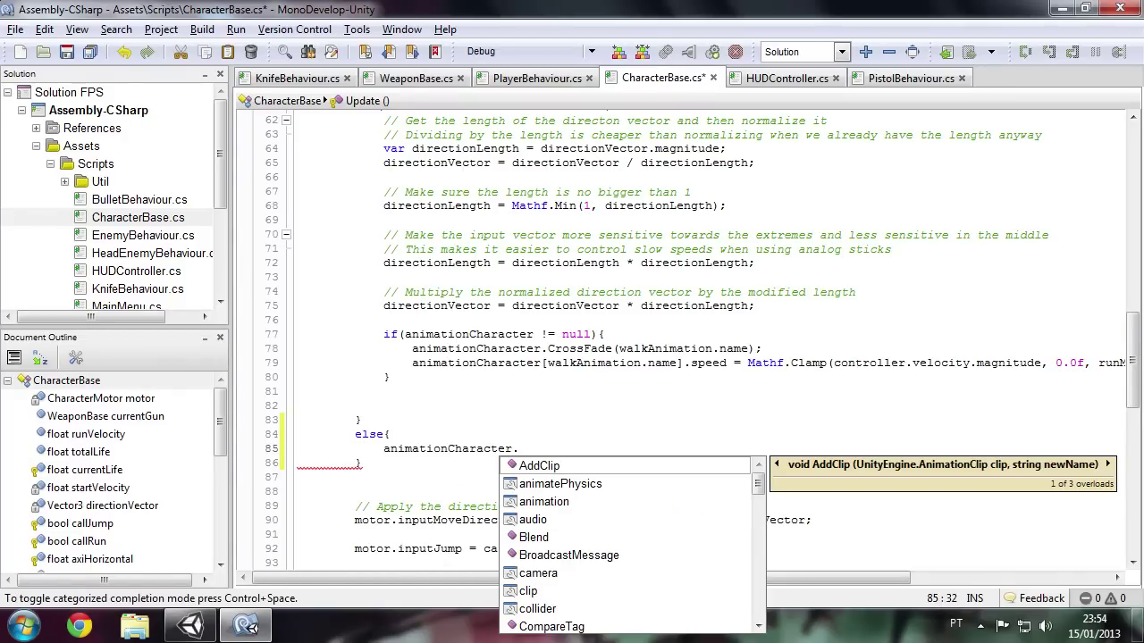
text(Sto)
key(Return)
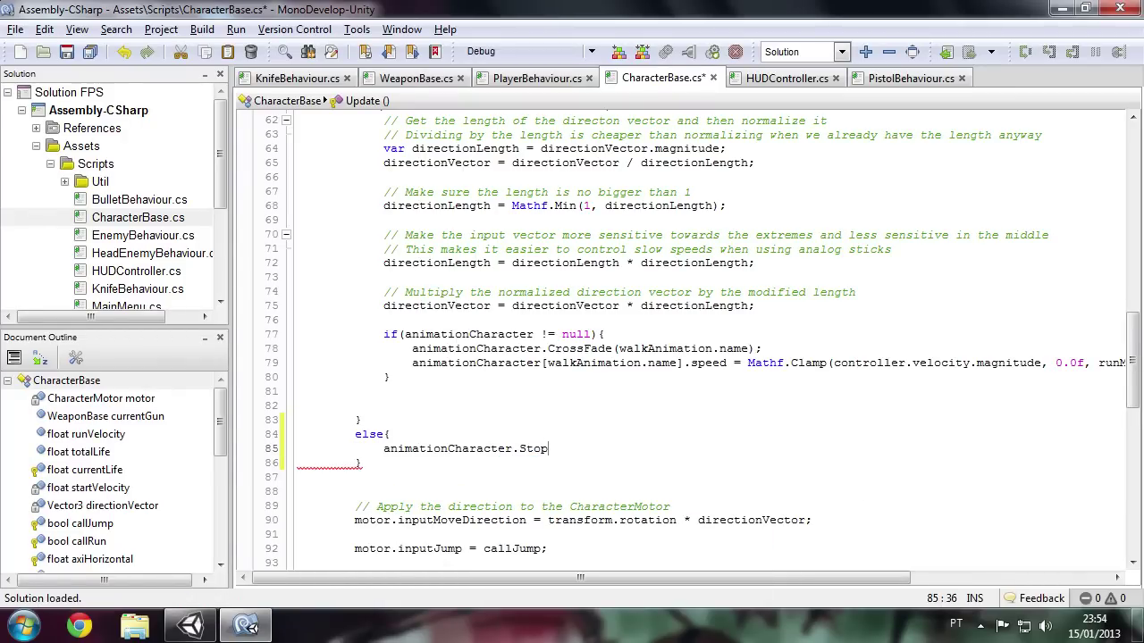
key(ctrl+s)
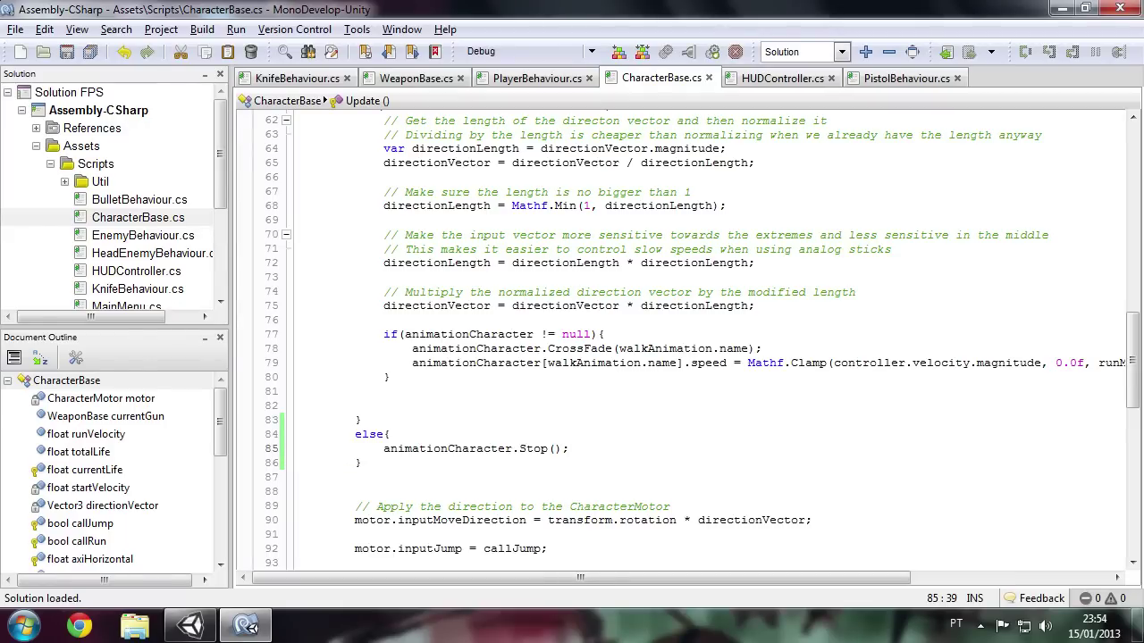
click(190, 626)
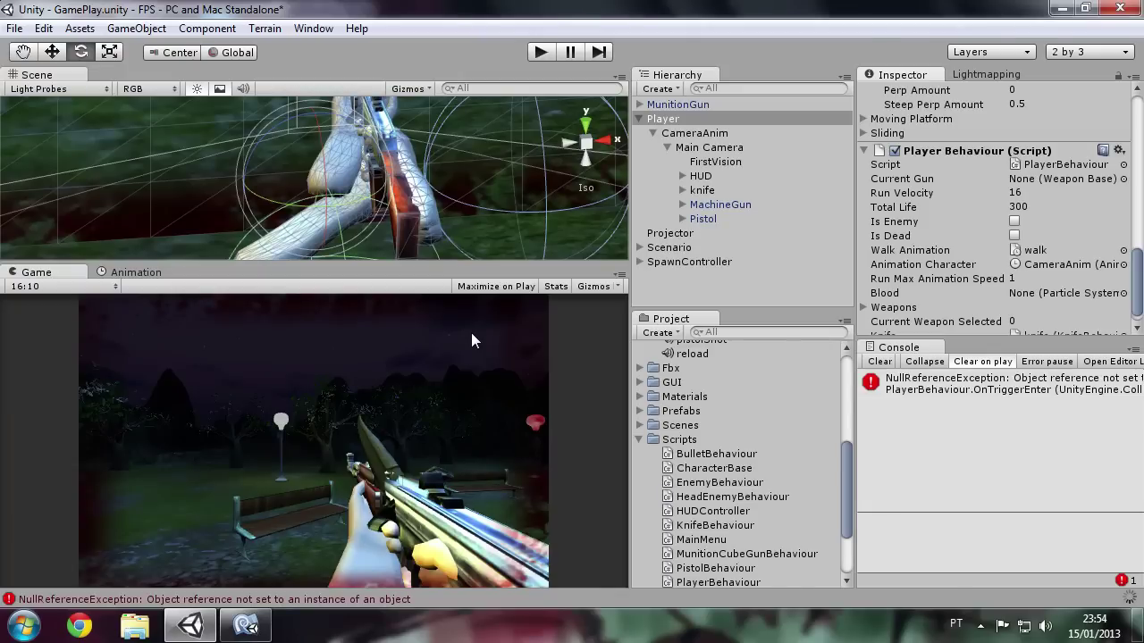
Playtest walking with the knife to confirm the sway stops when idle, then stop
key(ctrl+p)
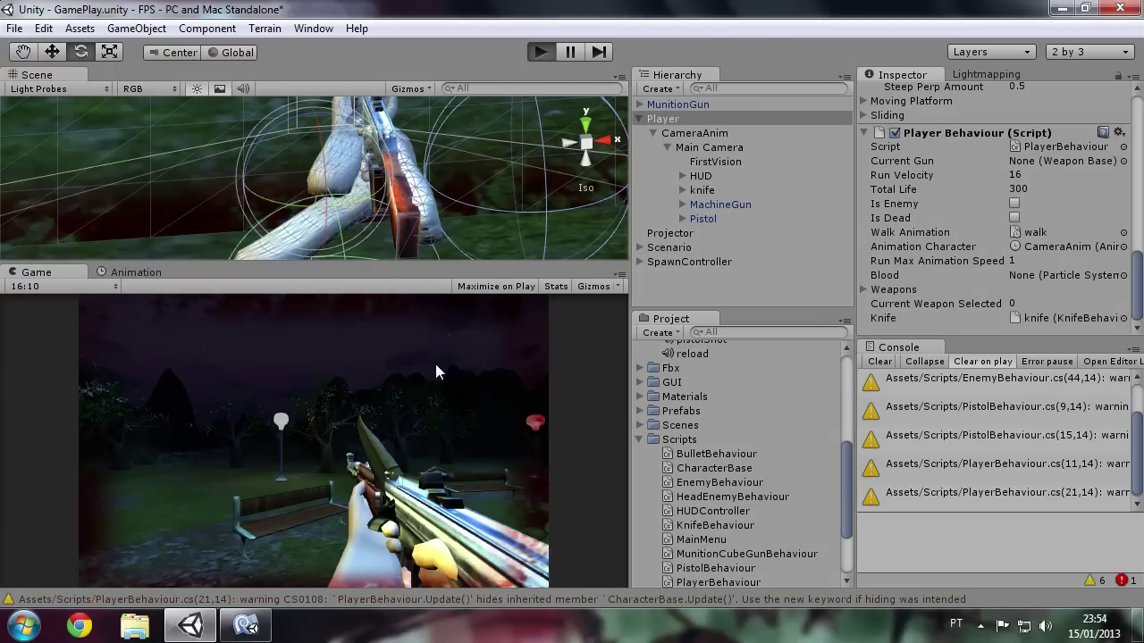
key(ctrl+p)
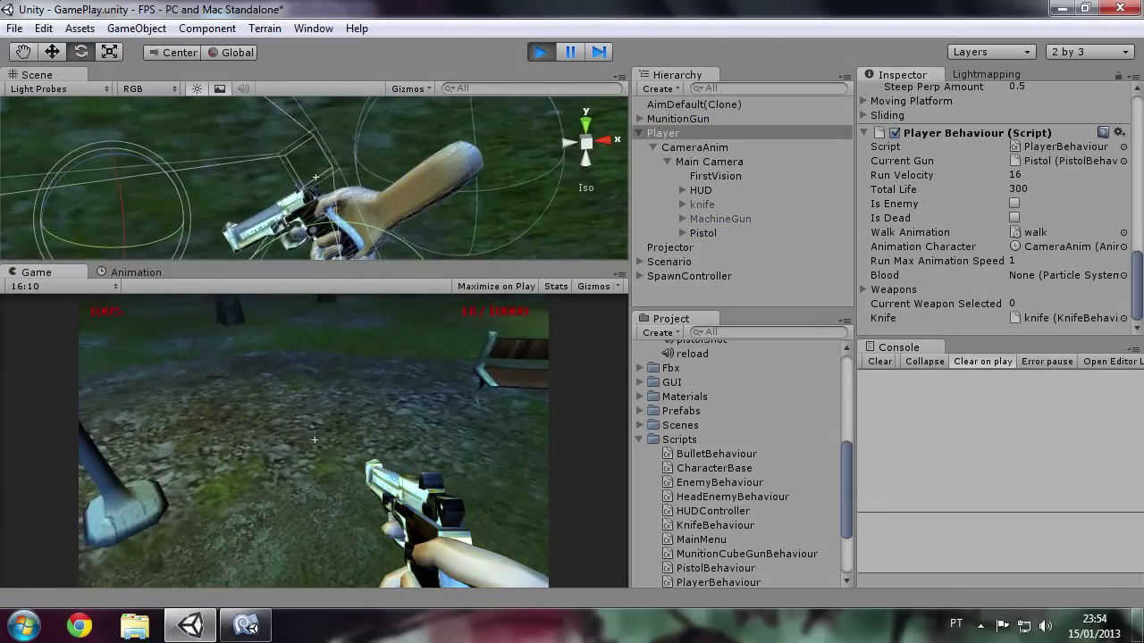
key(f)
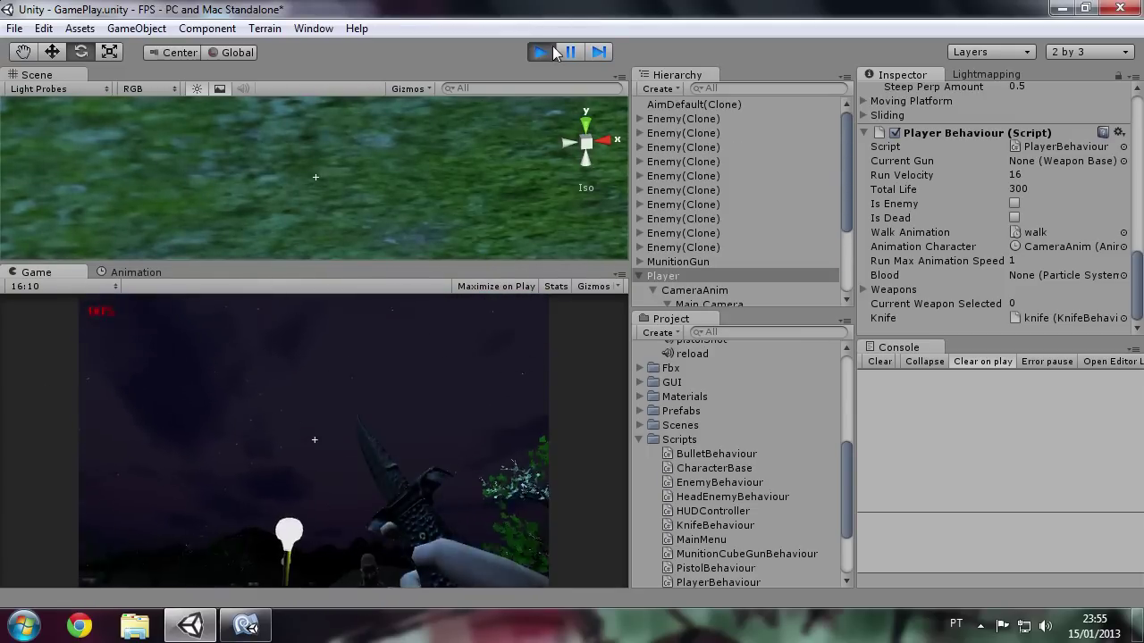
key(ctrl+p)
Set CameraAnim's walk Rotation.z key to -1 at frame 18 and 1 at frame 40
click(126, 272)
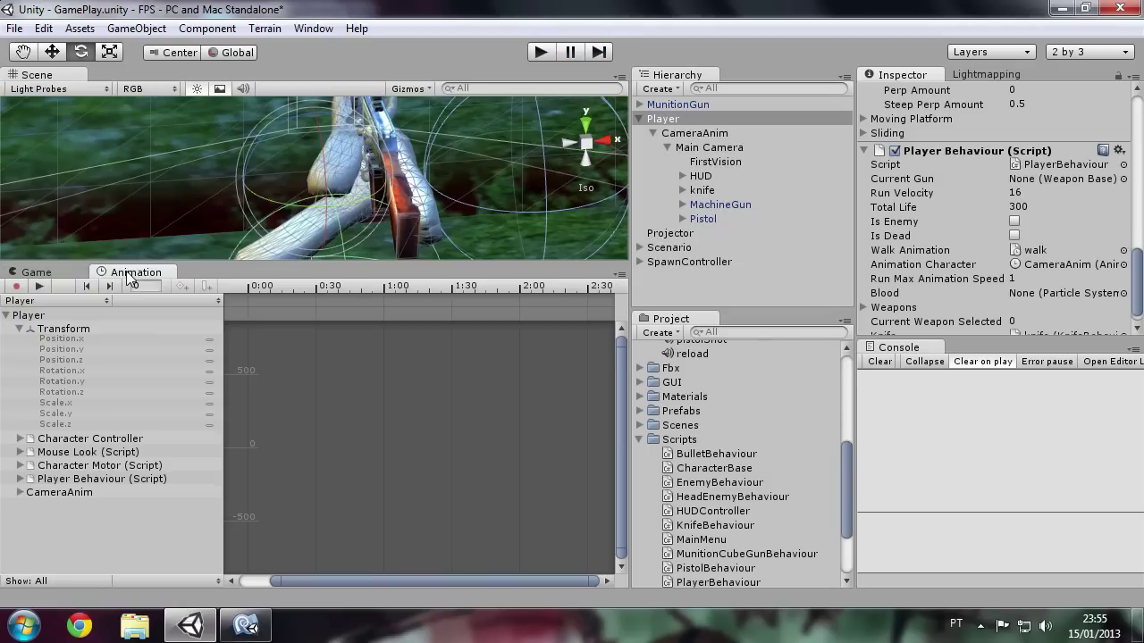
click(693, 133)
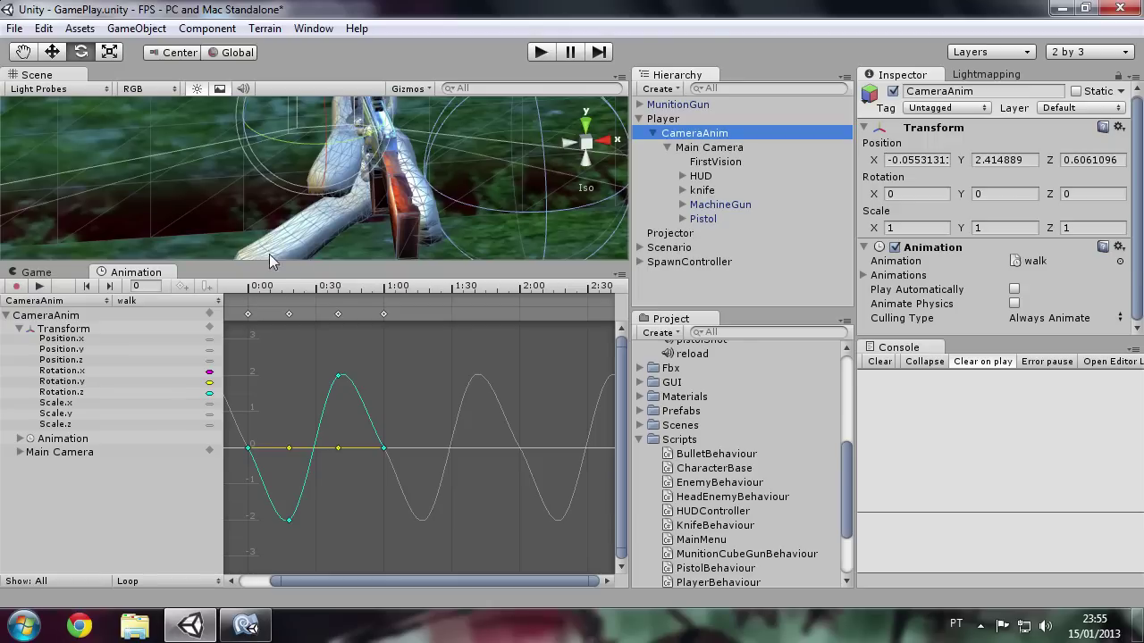
click(289, 314)
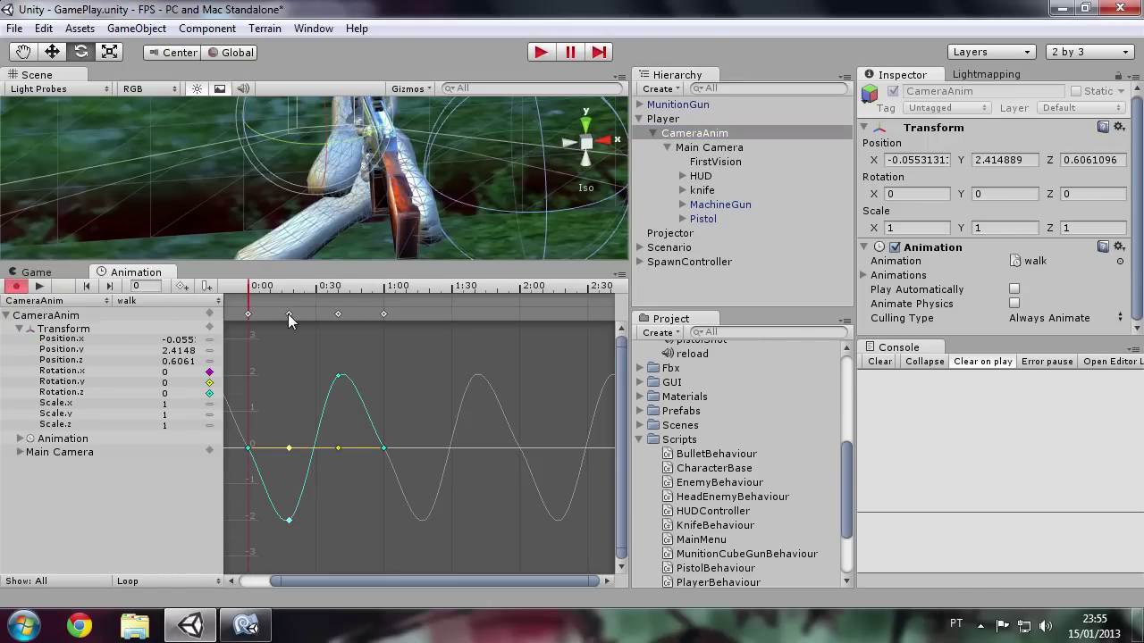
click(288, 313)
click(178, 393)
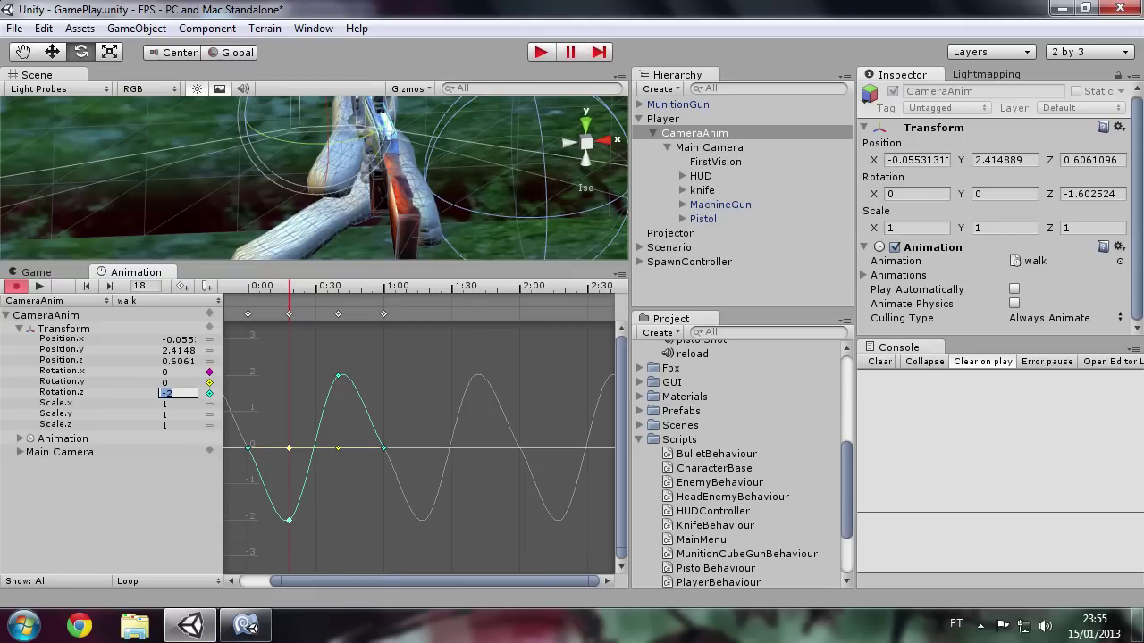
text(-1)
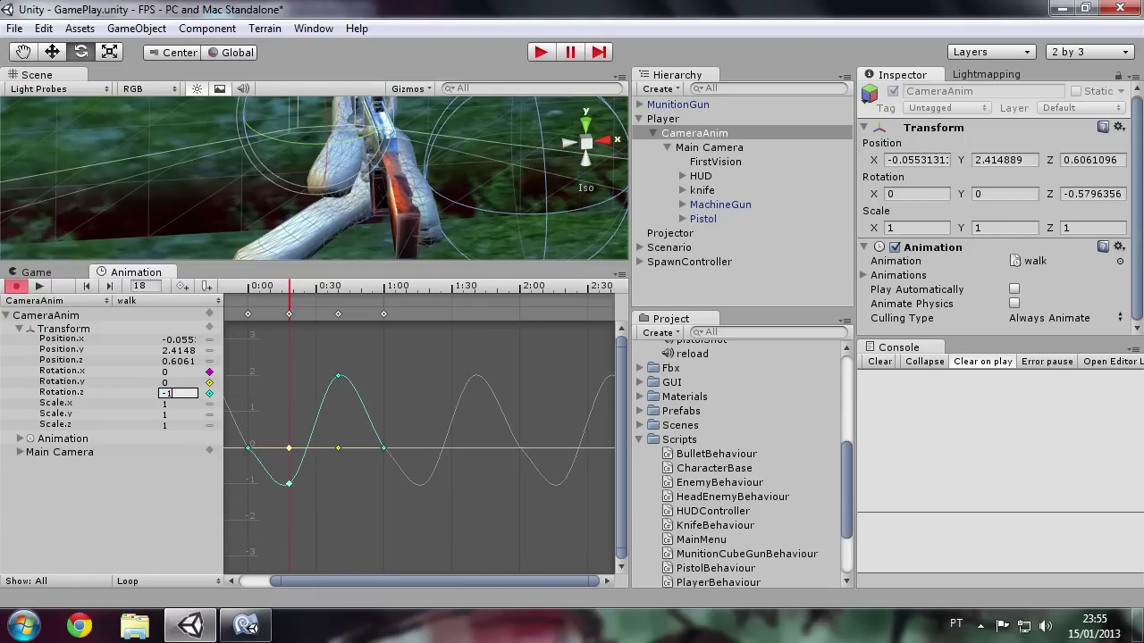
click(337, 314)
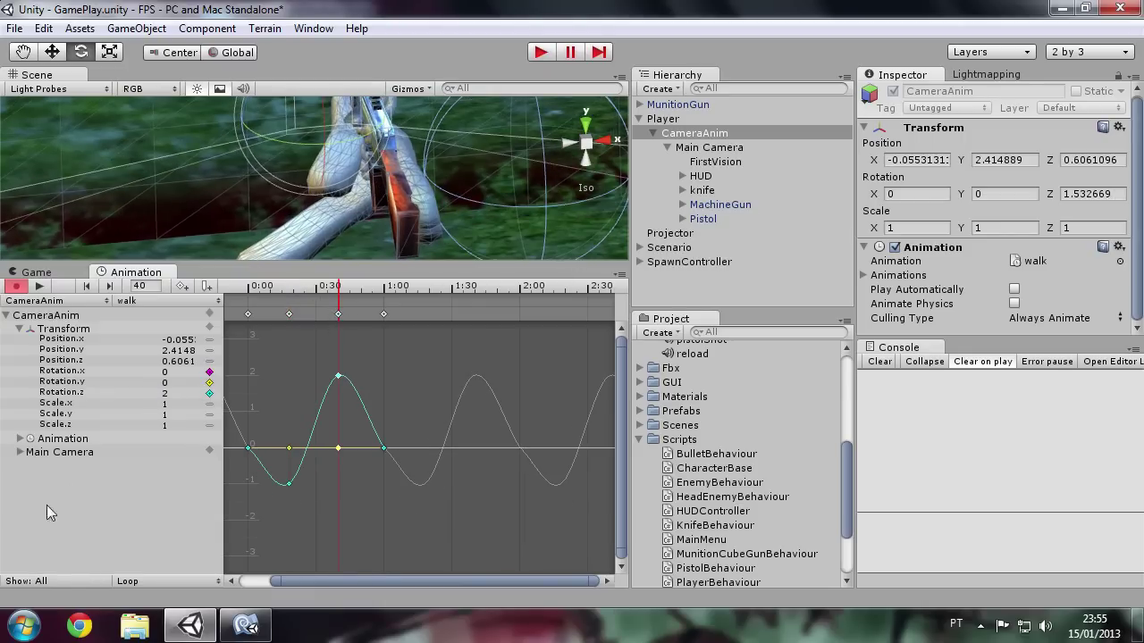
click(179, 393)
text(1)
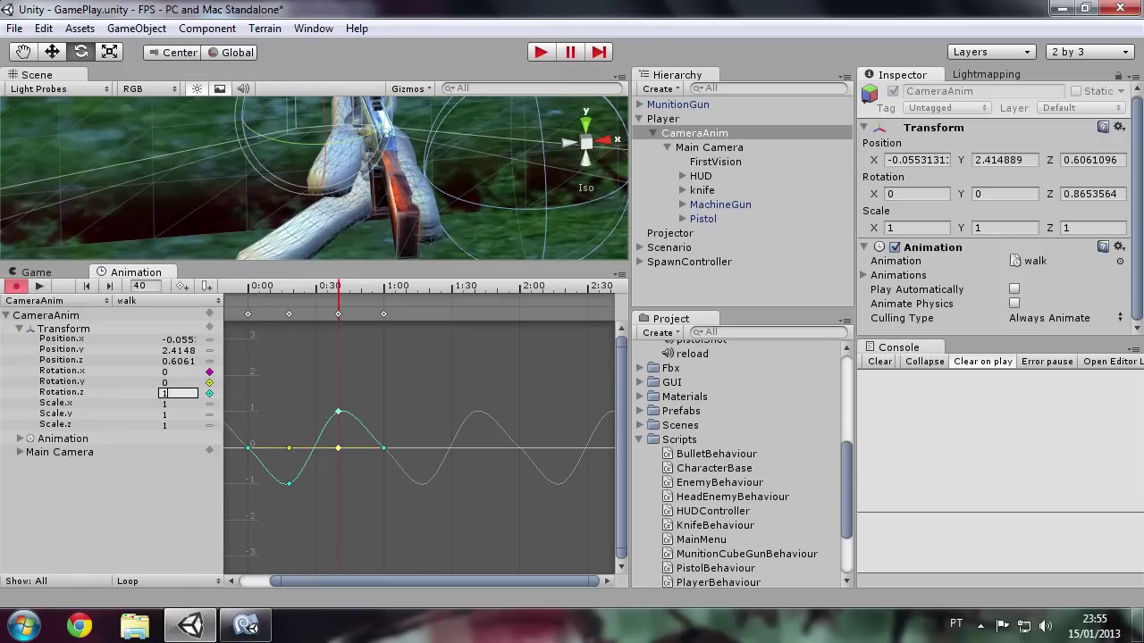
click(16, 286)
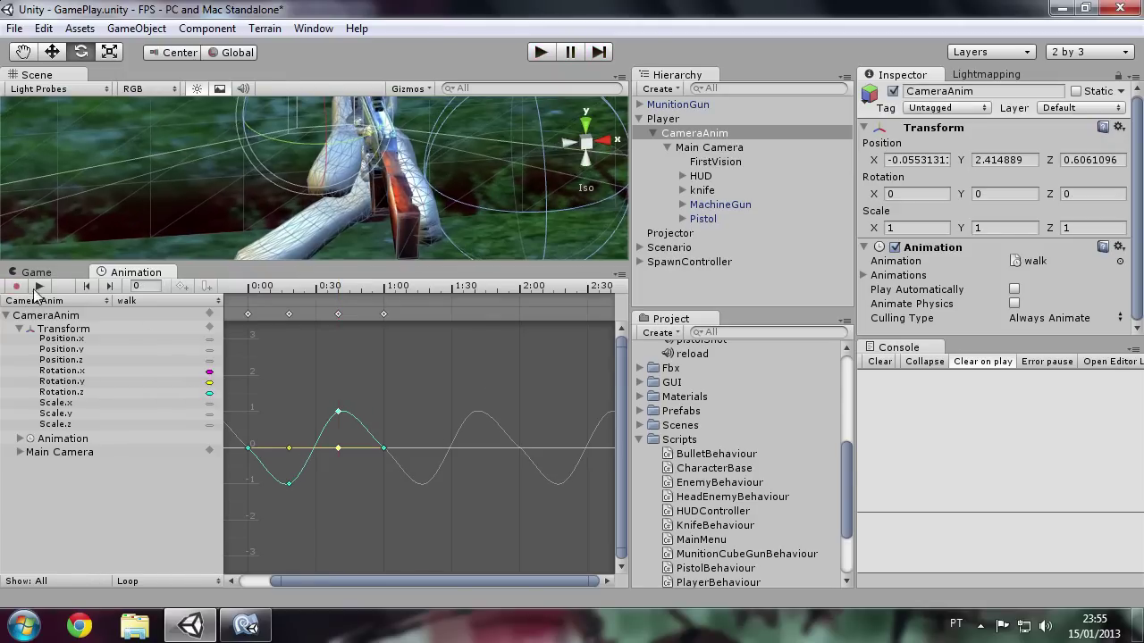
click(18, 272)
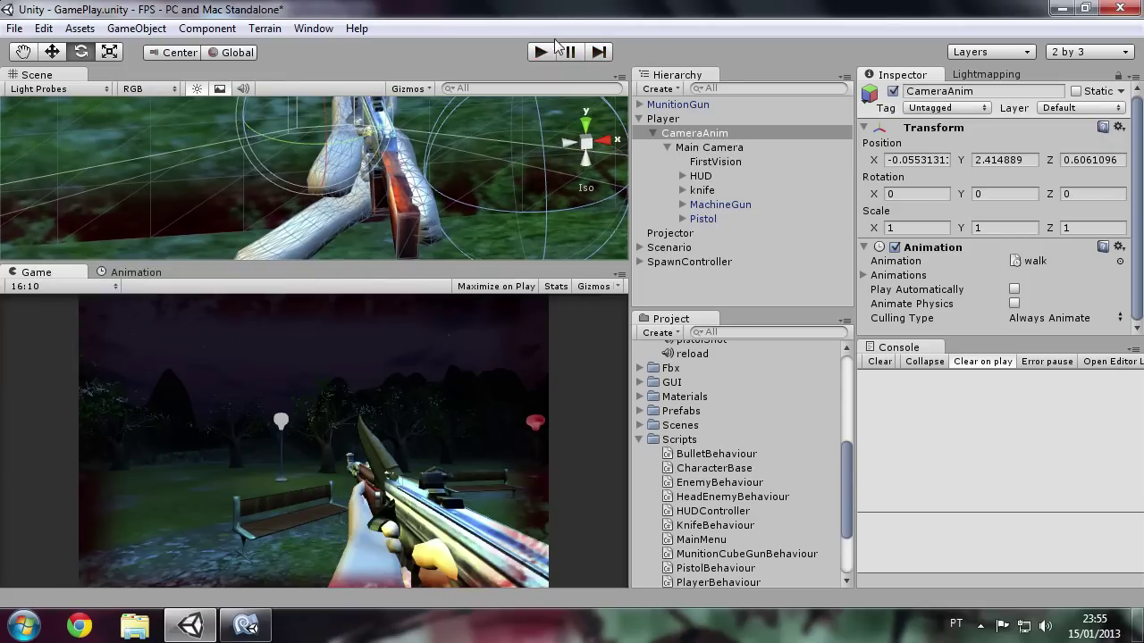
click(542, 51)
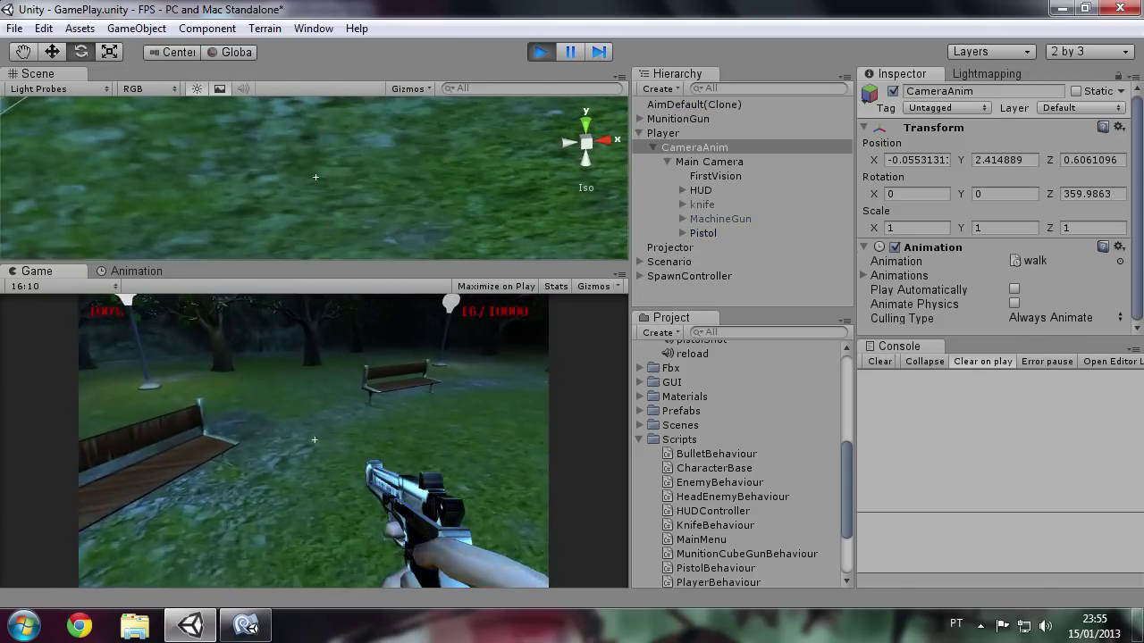
key(w)
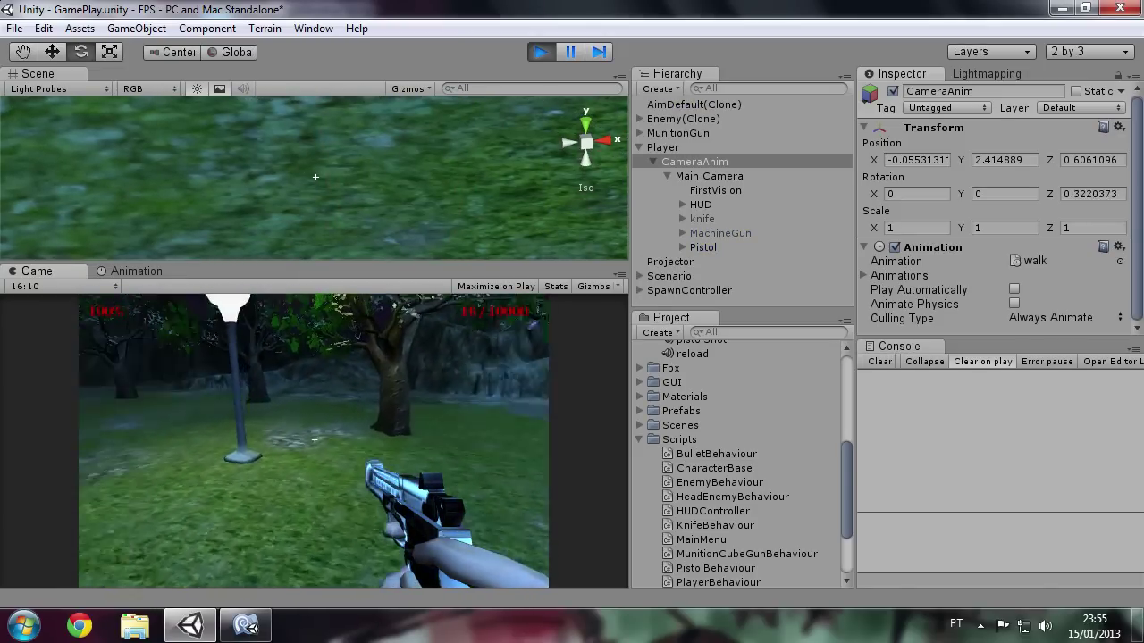
key(w)
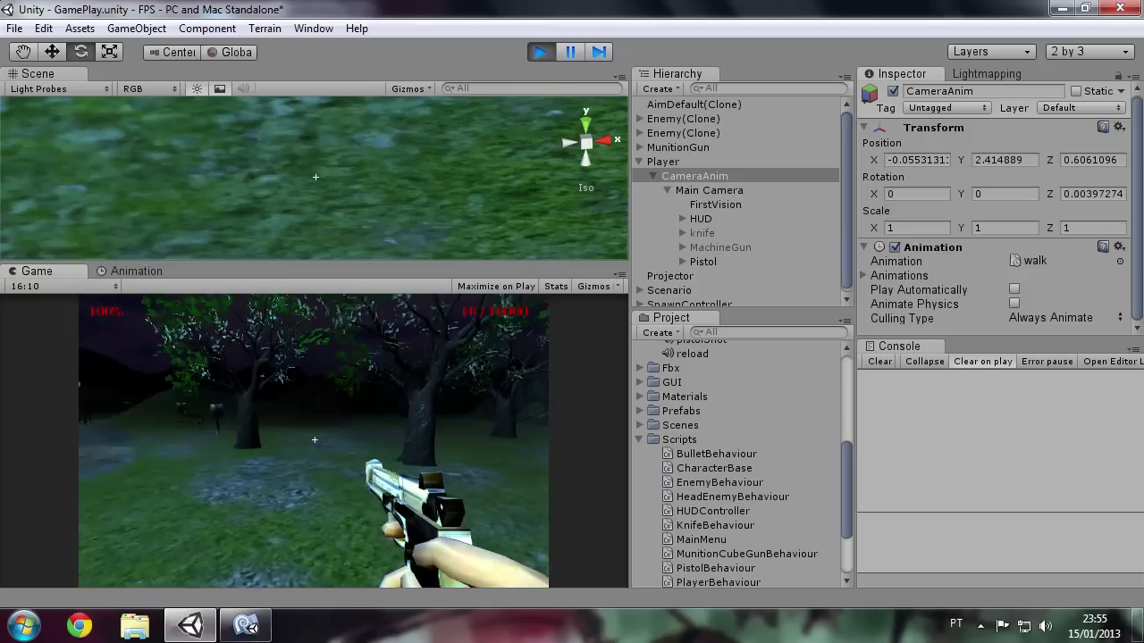
key(1)
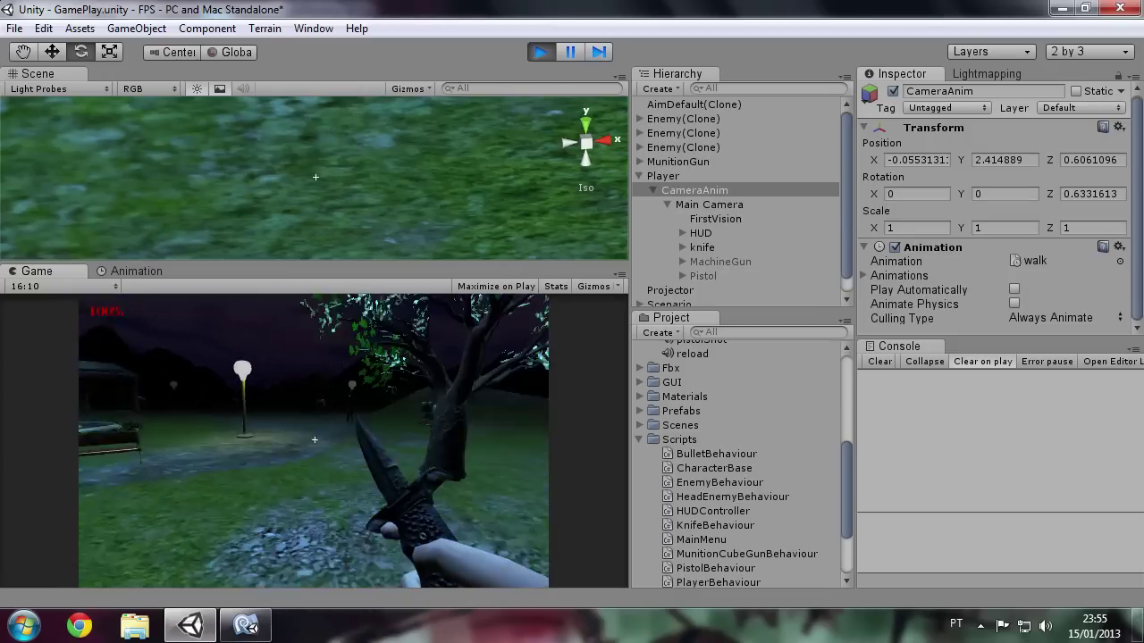
key(w)
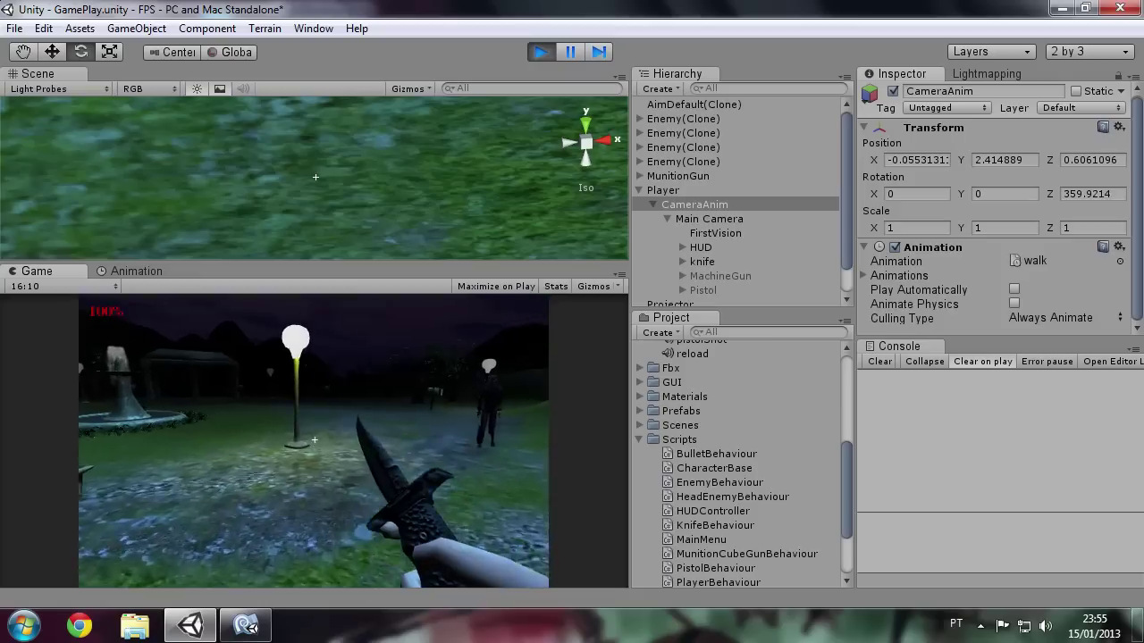
key(w)
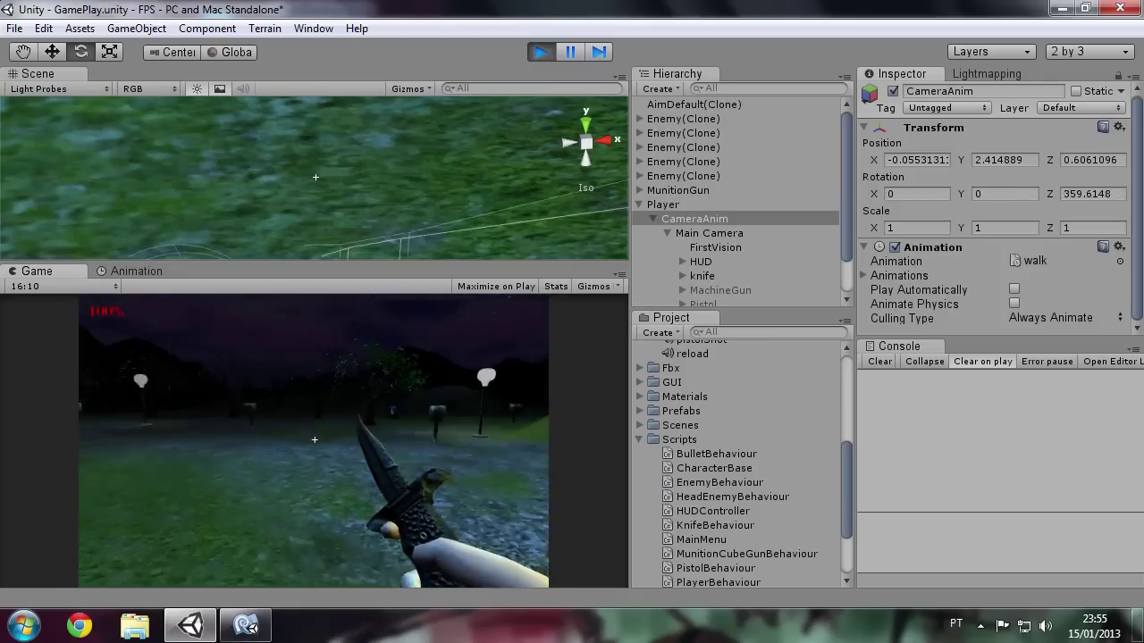
click(541, 52)
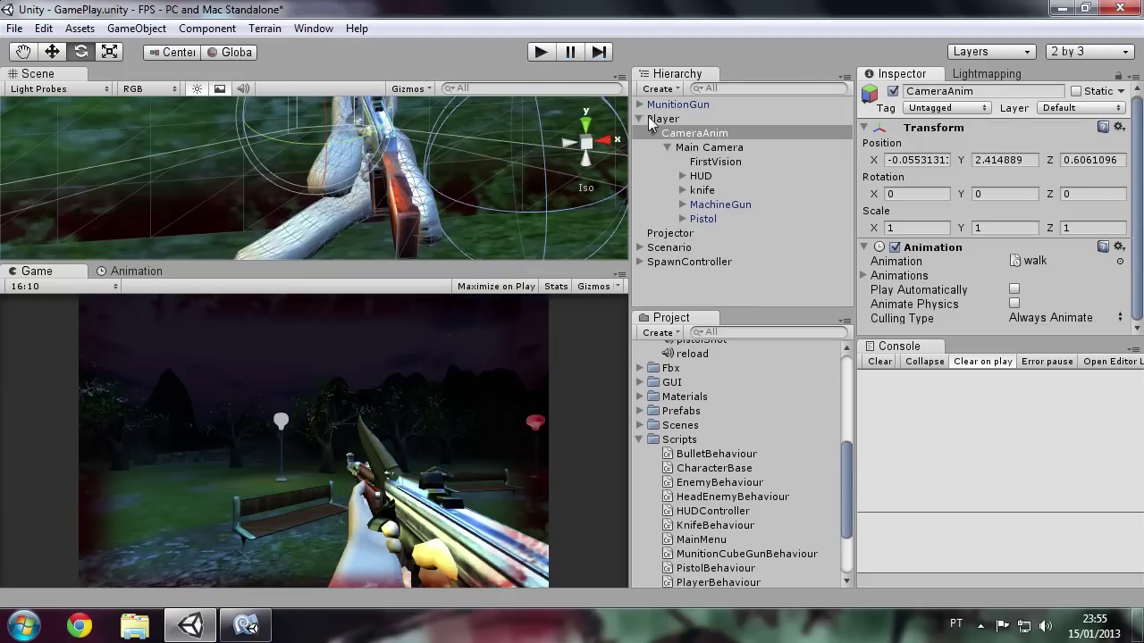
Set the Player's Mouse Look Sensitivity X to 7
click(650, 124)
scroll(1001, 202, down, 3)
scroll(1001, 202, down, 2)
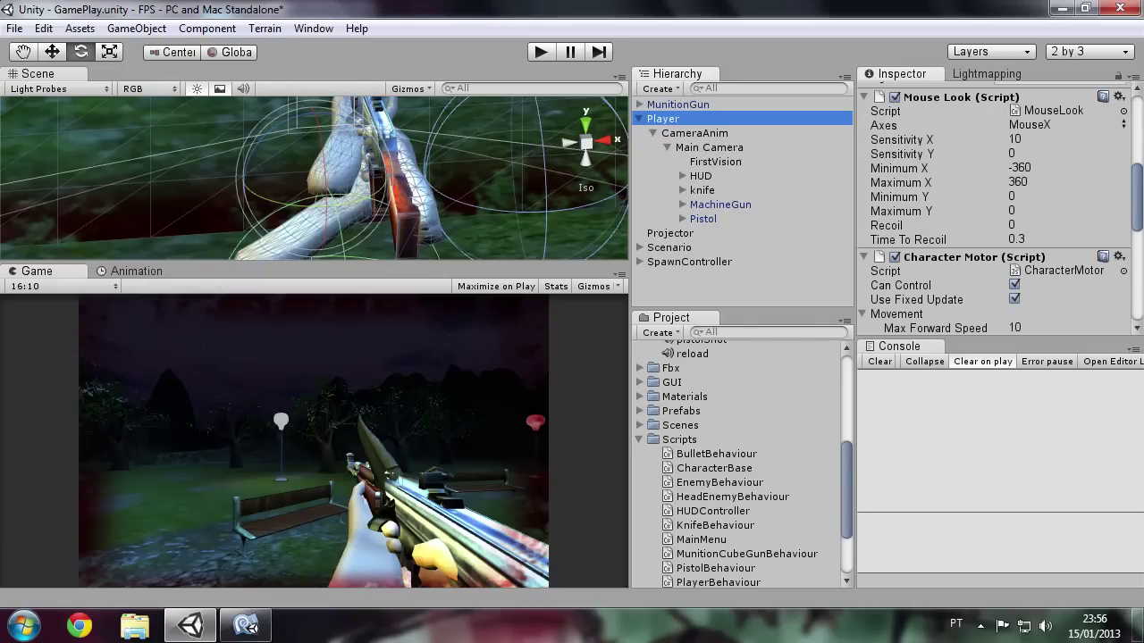
click(1024, 140)
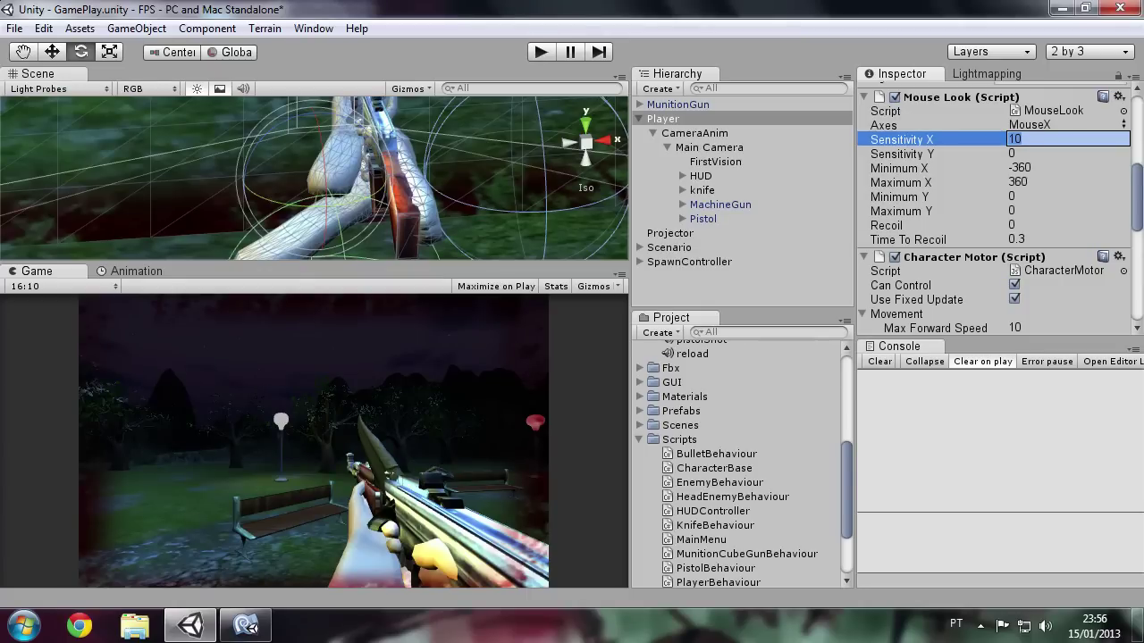
text(7)
key(Return)
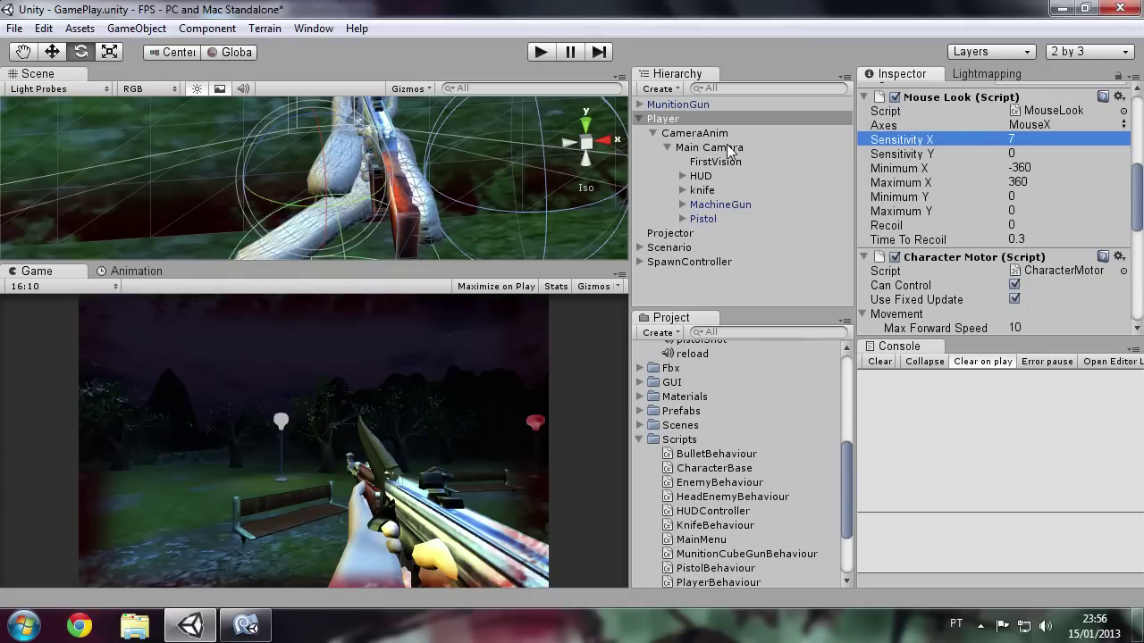
Set the Main Camera's Mouse Look Sensitivity Y to 7 and start a playtest
click(728, 148)
scroll(983, 226, down, 3)
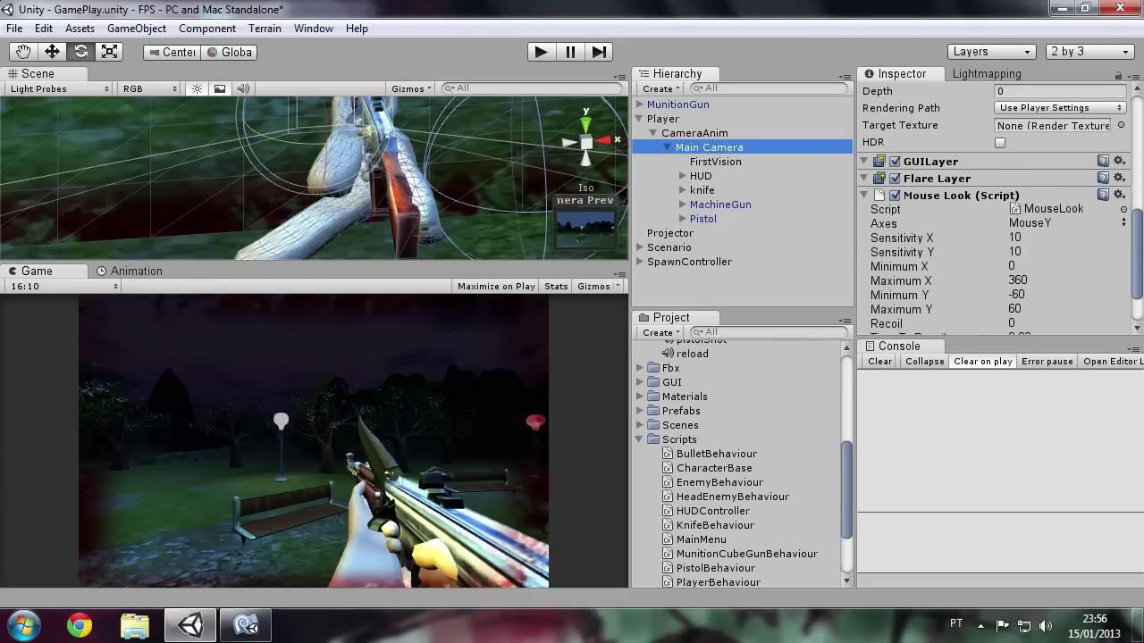
click(1028, 252)
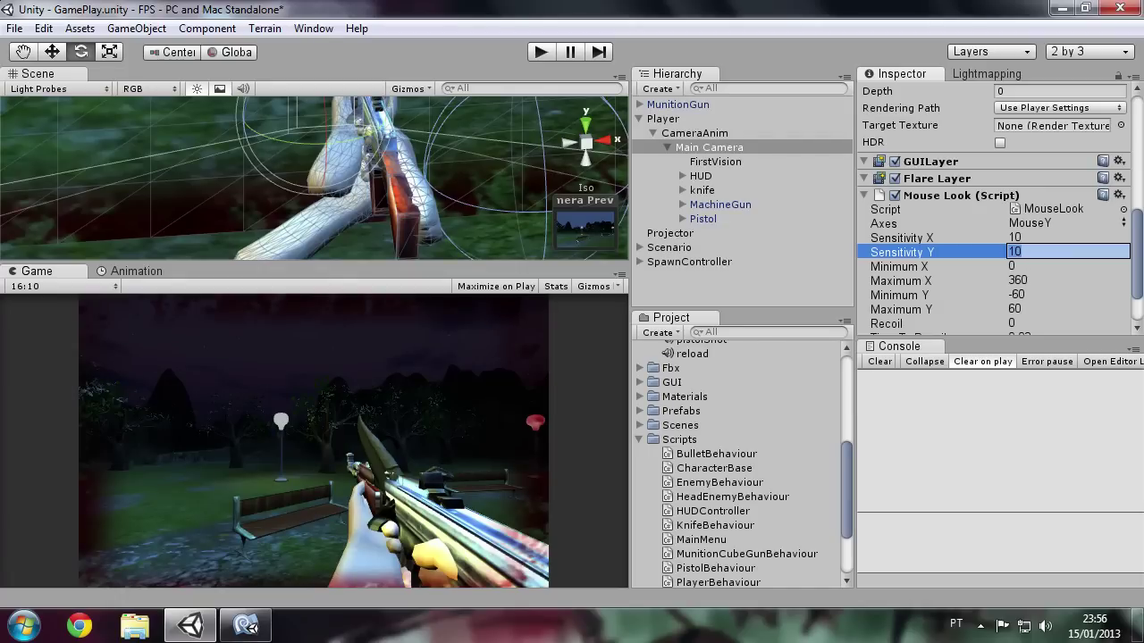
text(7)
key(Return)
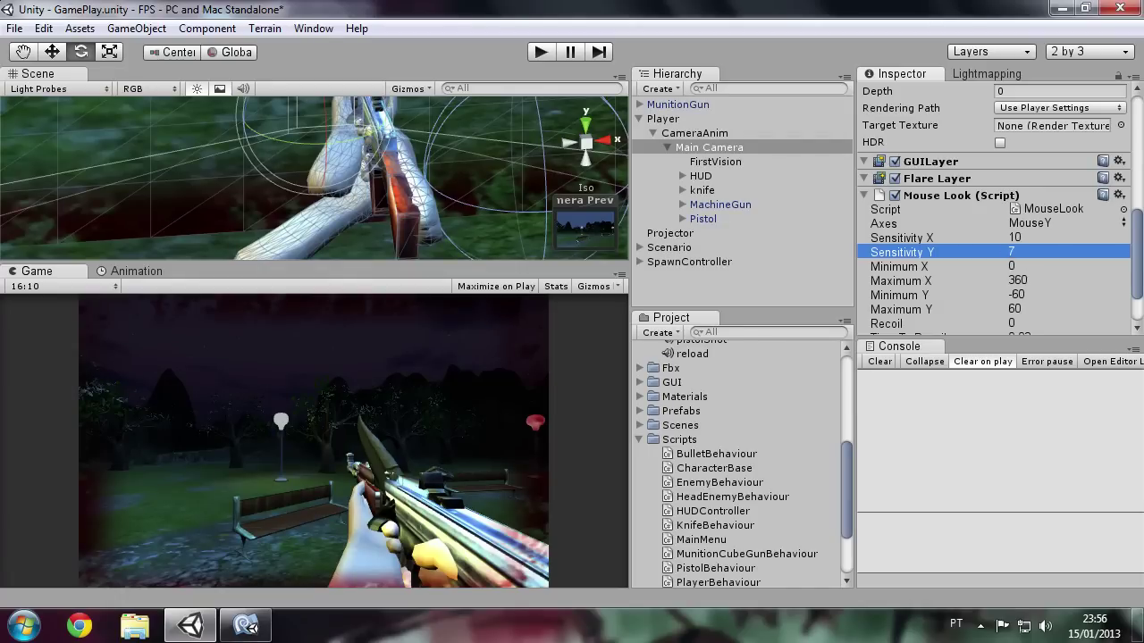
click(539, 54)
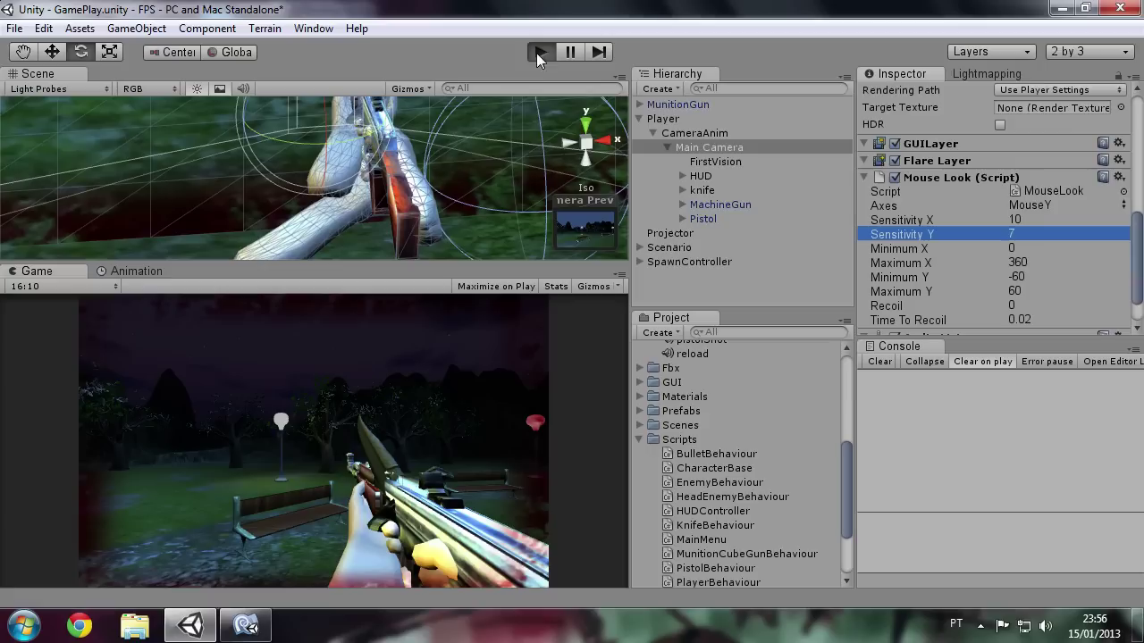
click(397, 425)
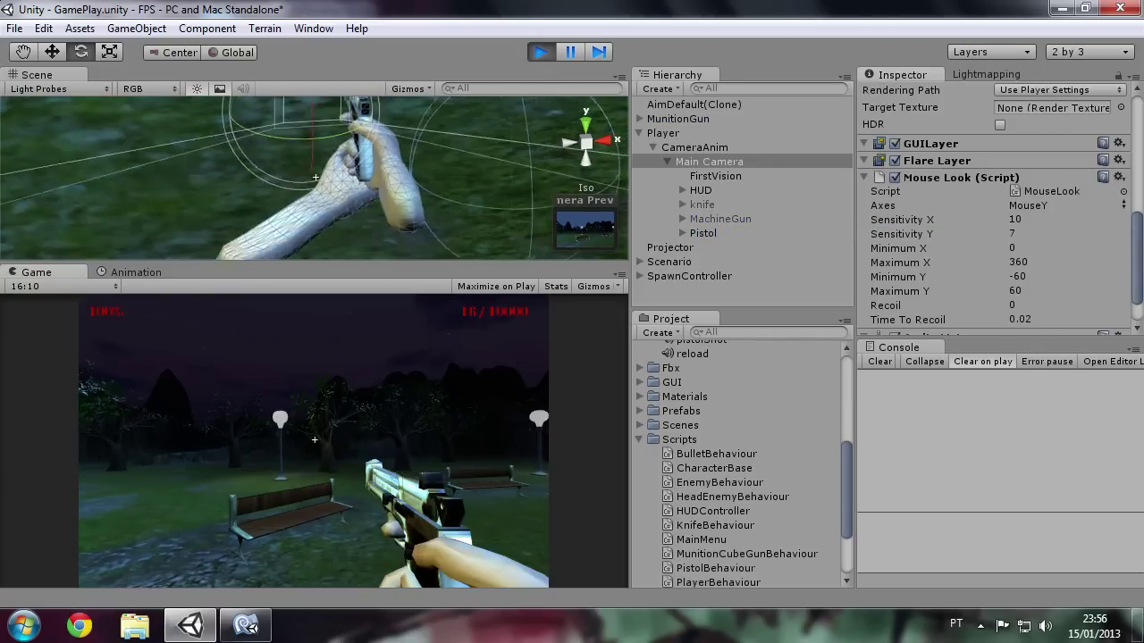
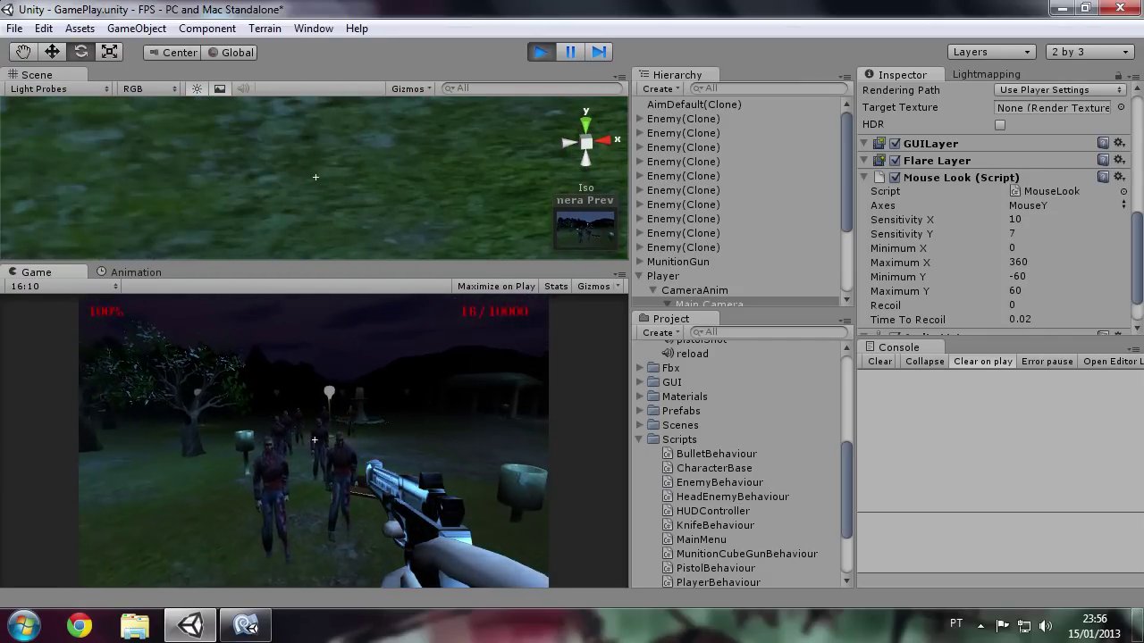
Fire one last pistol shot, stop the play test and show the Animation window
click(314, 439)
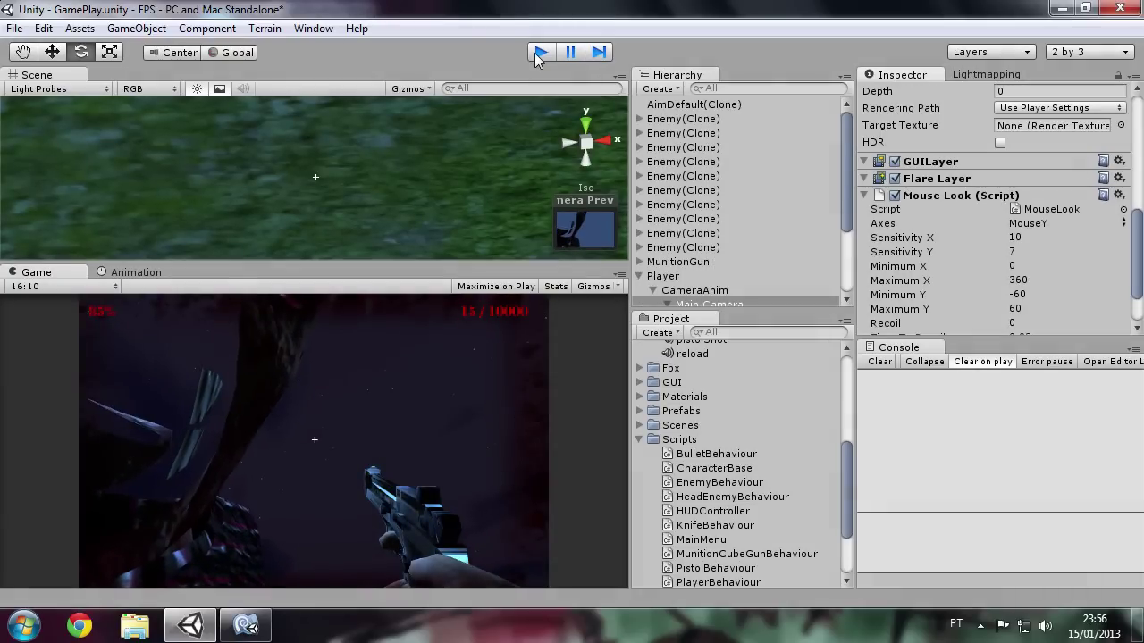
click(539, 55)
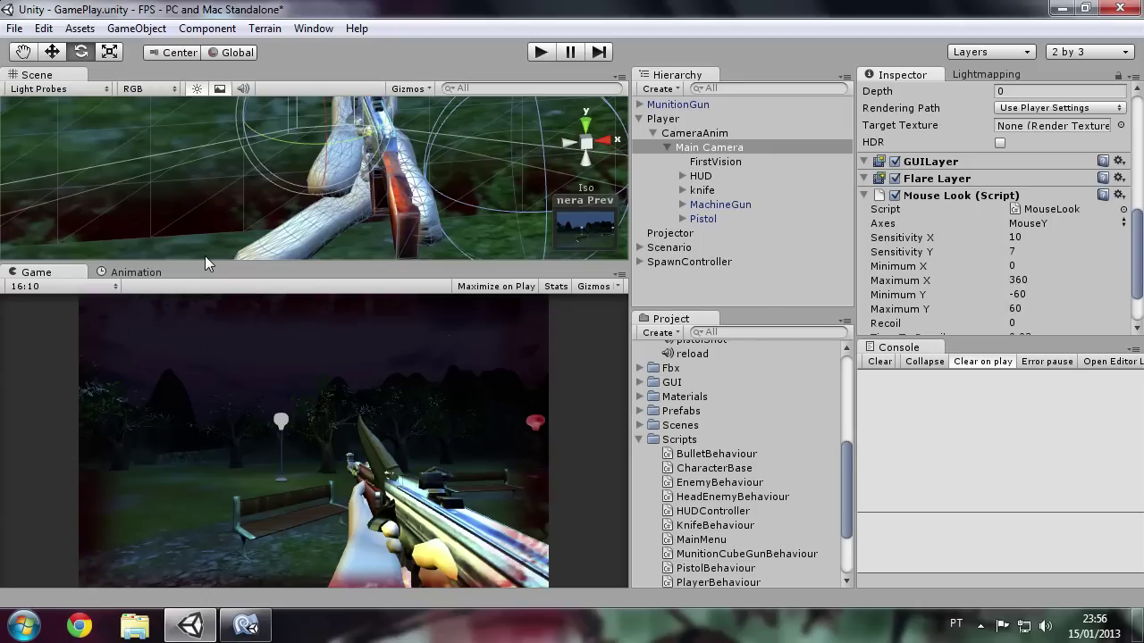
click(151, 272)
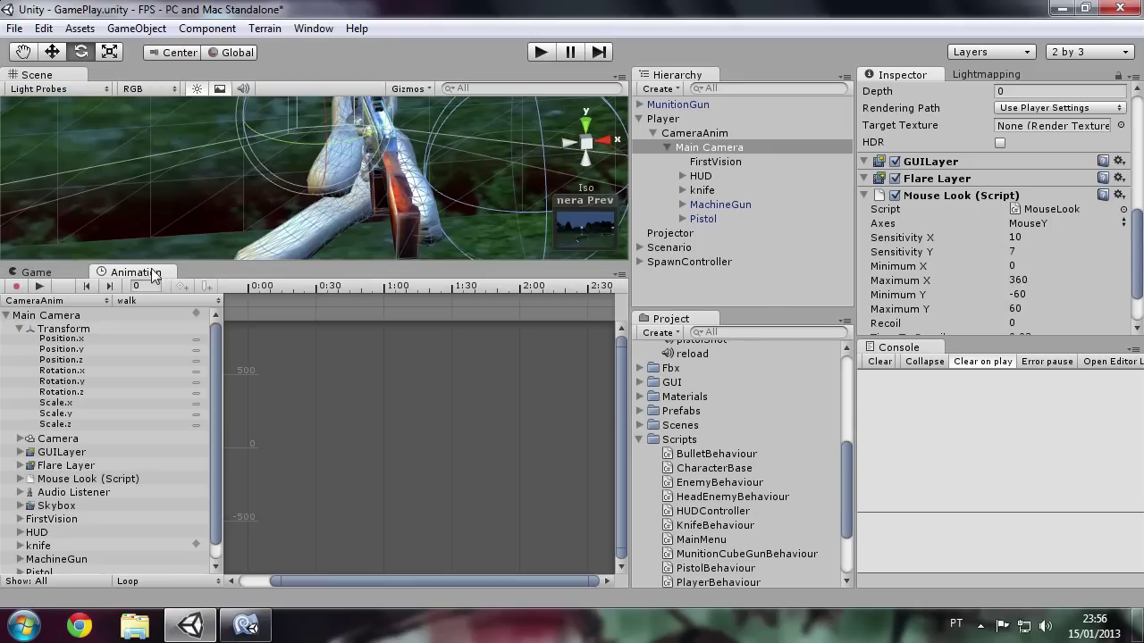
drag(847, 469, 842, 373)
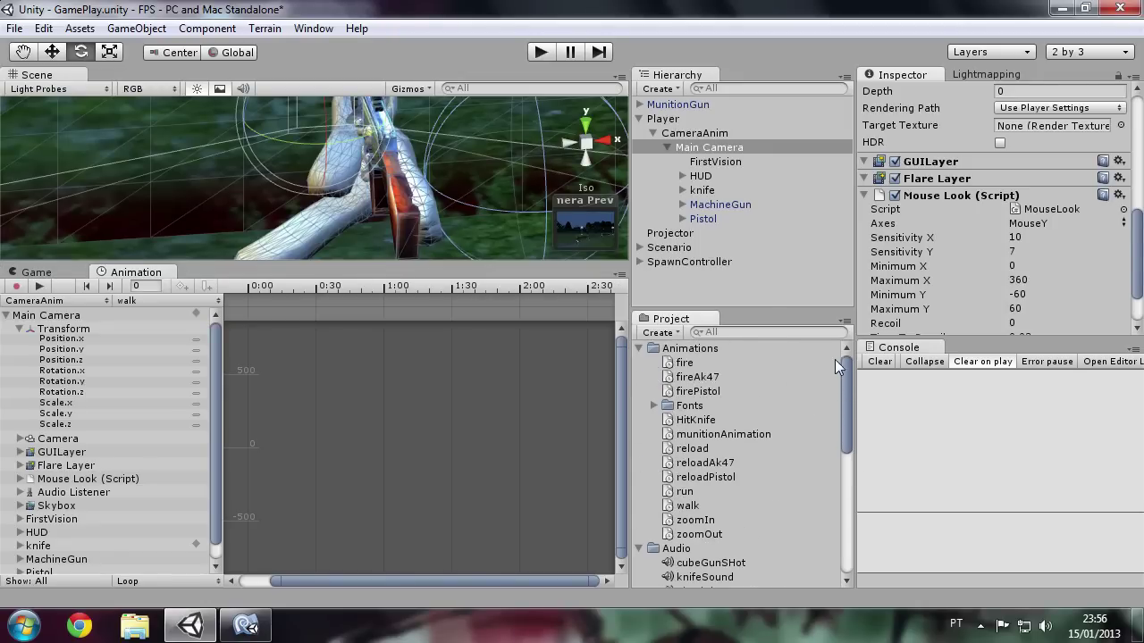
click(641, 548)
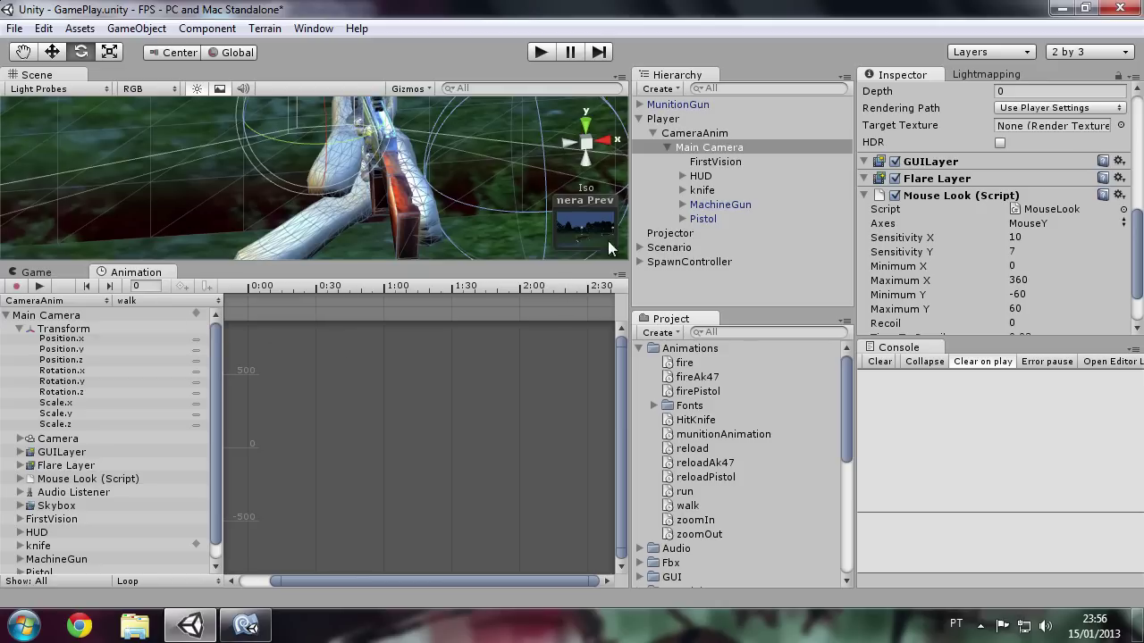
Select the knife and toggle animation recording on and off to reveal its walk curves
click(15, 286)
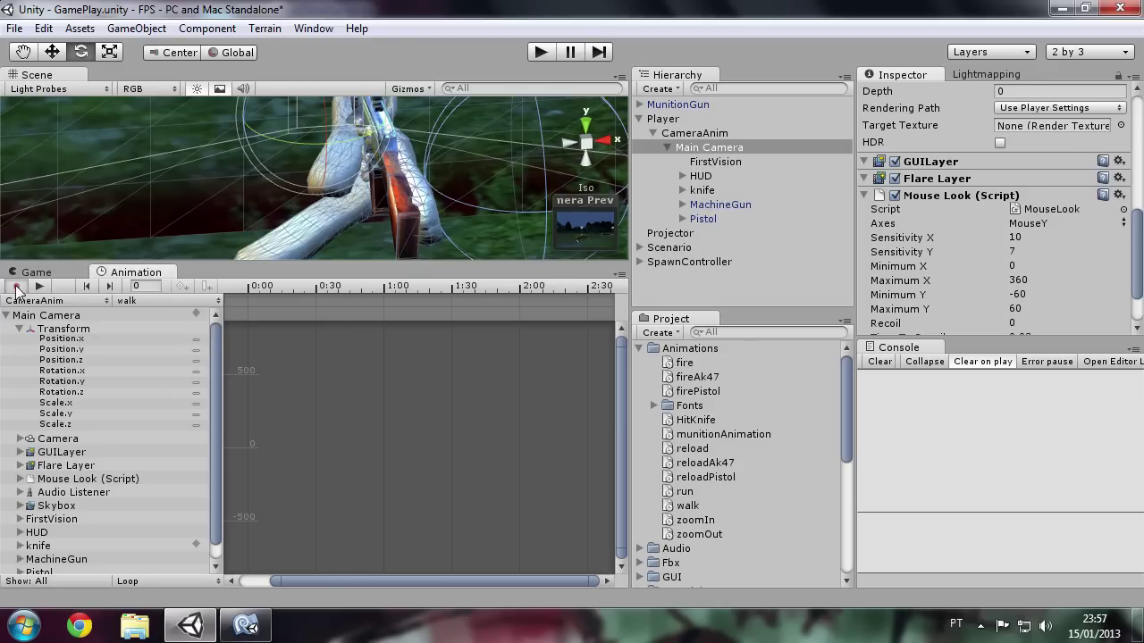
click(710, 194)
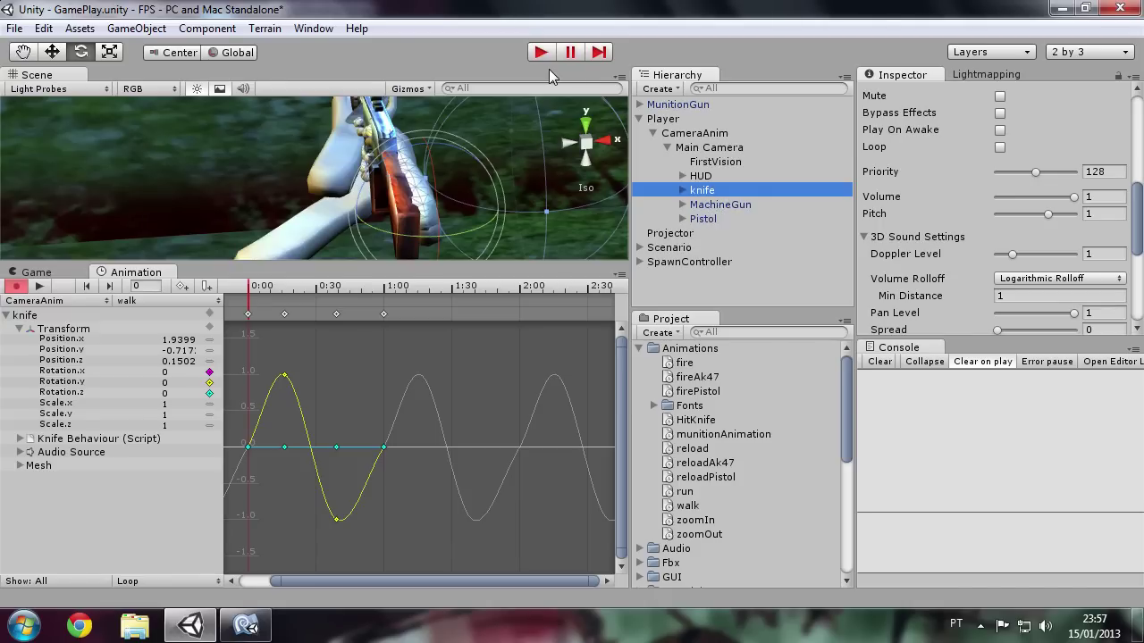
click(19, 286)
click(24, 289)
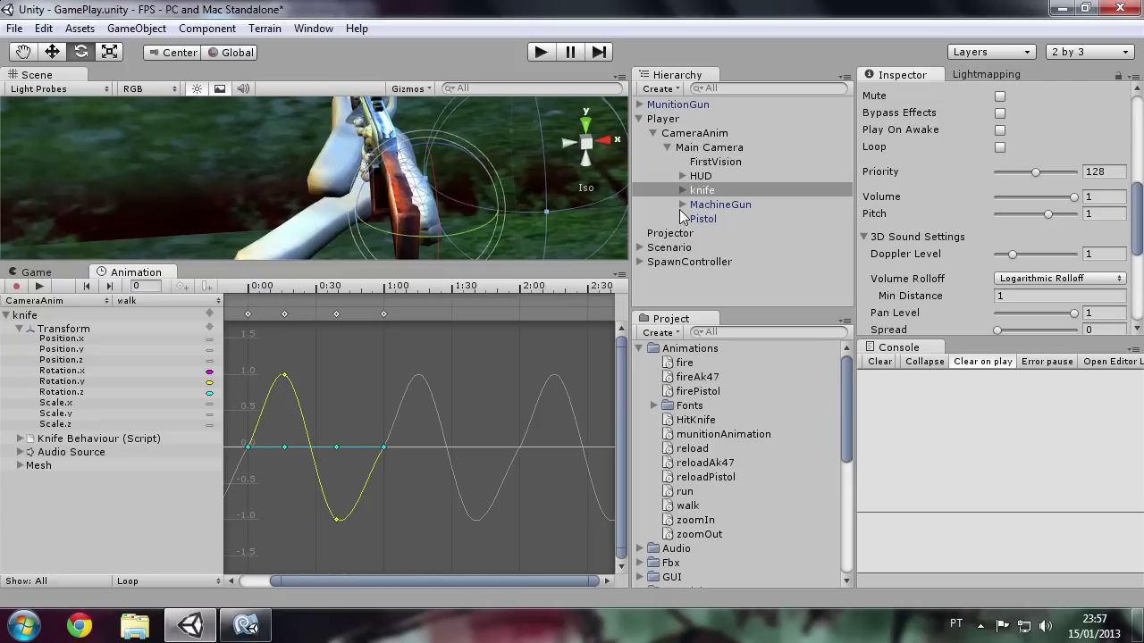
Create an empty object under Main Camera and name it 'Weapons'
click(137, 28)
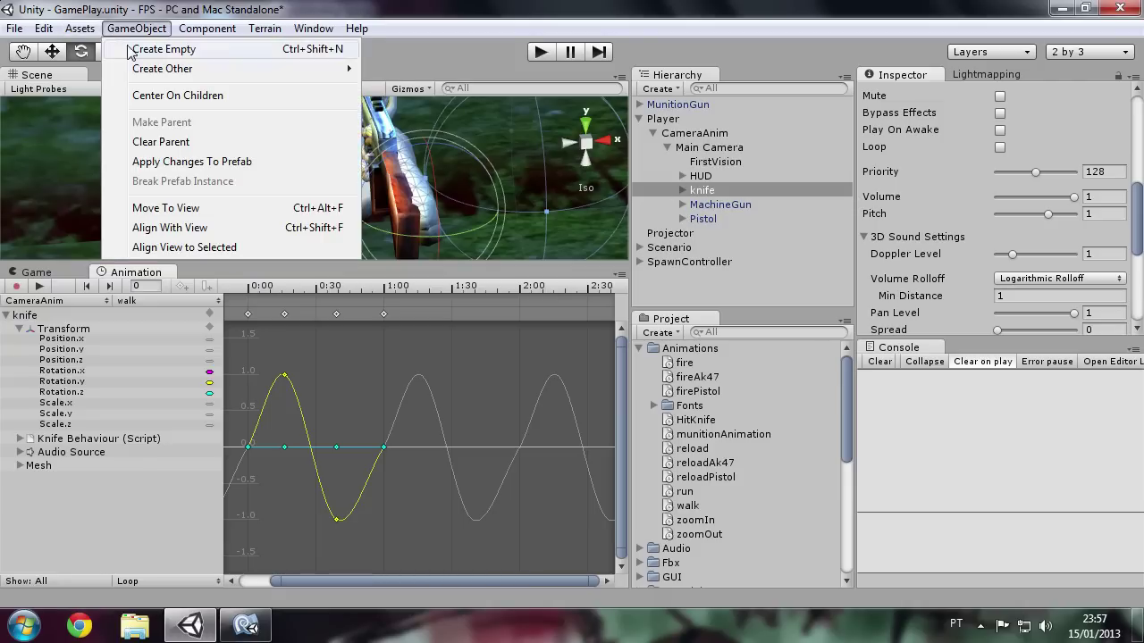
click(134, 49)
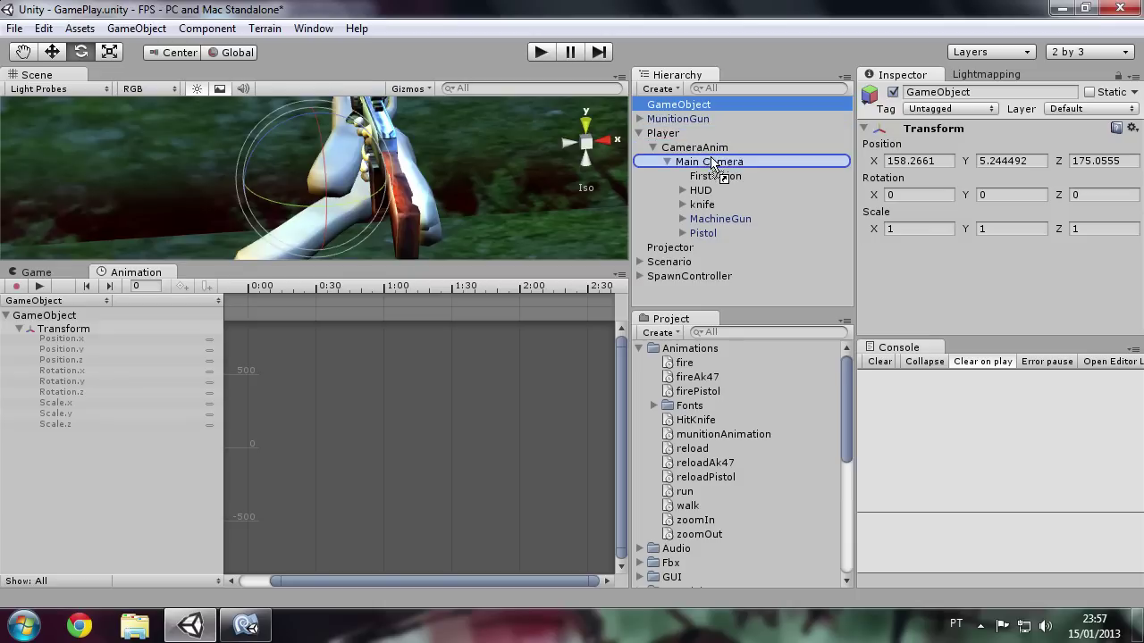
drag(704, 119, 719, 162)
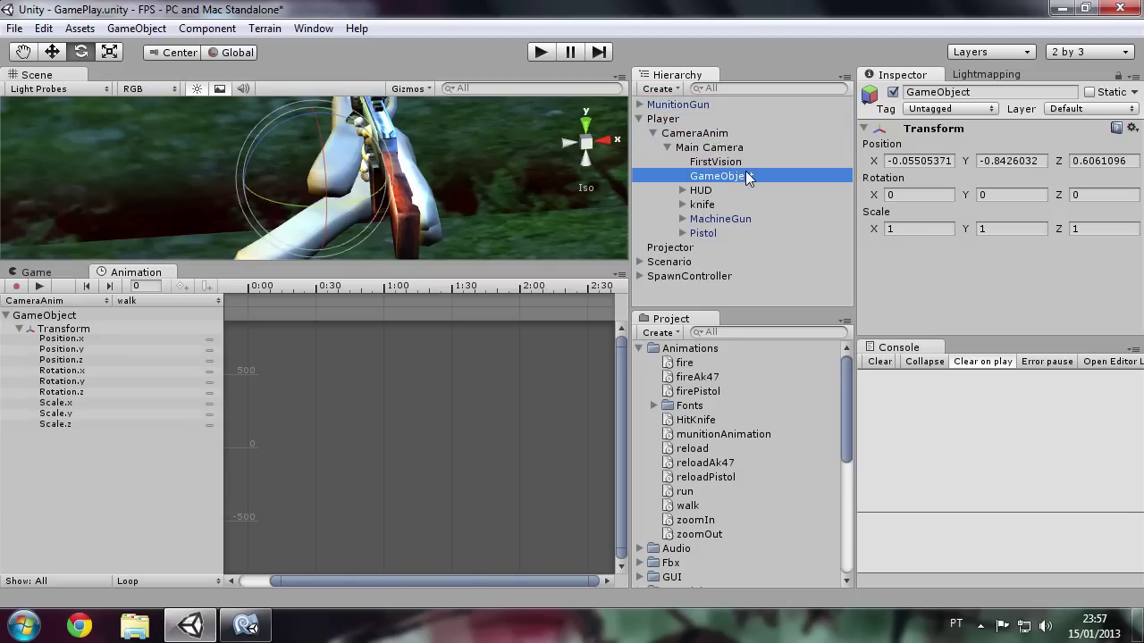
click(748, 178)
text(Wea)
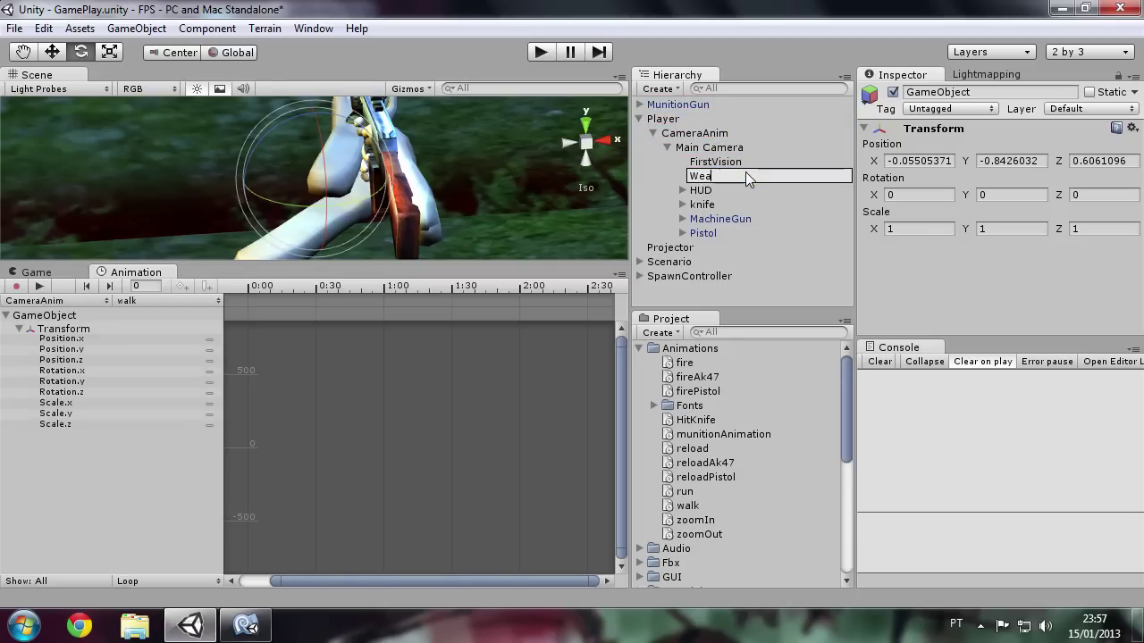
text(pons)
key(Return)
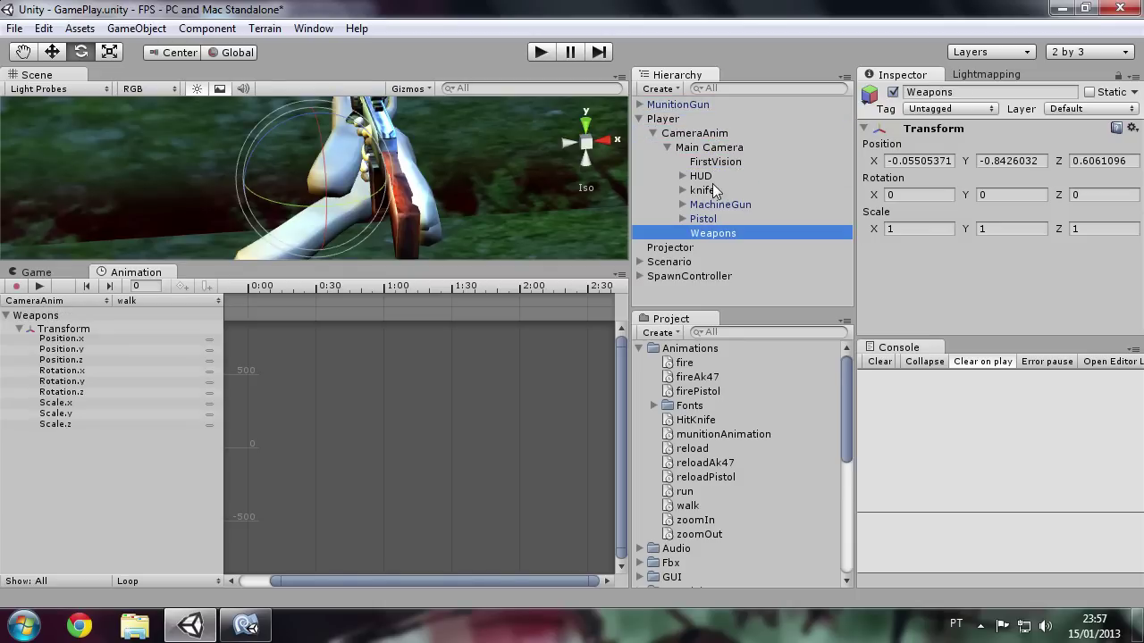
Move knife, MachineGun and Pistol inside Weapons, then select Weapons
click(703, 191)
shift+click(715, 219)
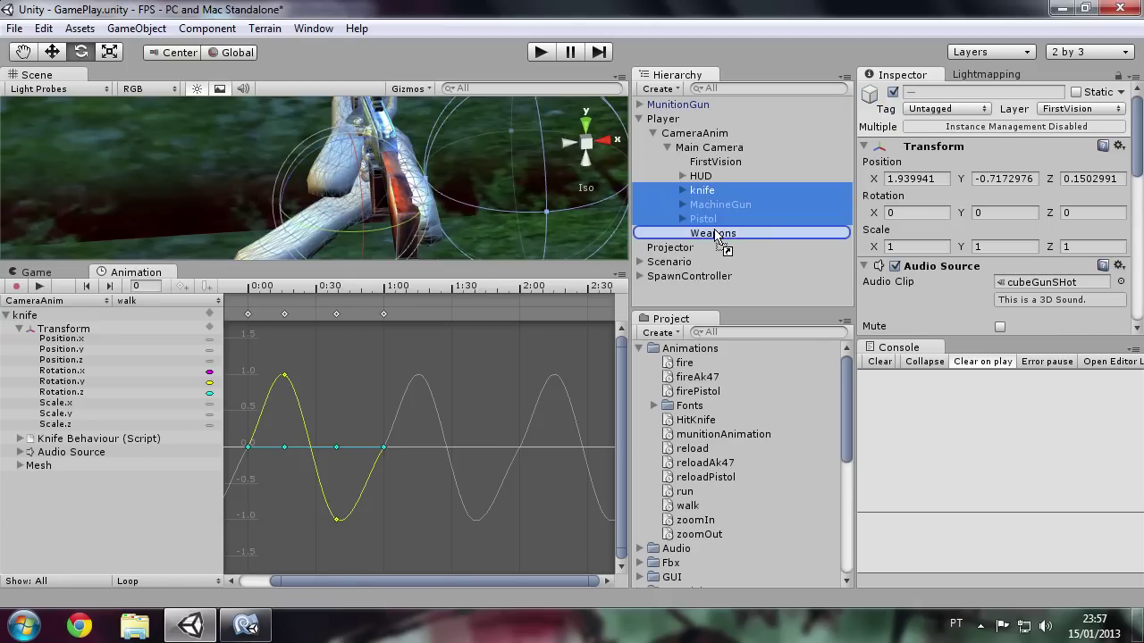
drag(712, 207, 715, 233)
click(712, 192)
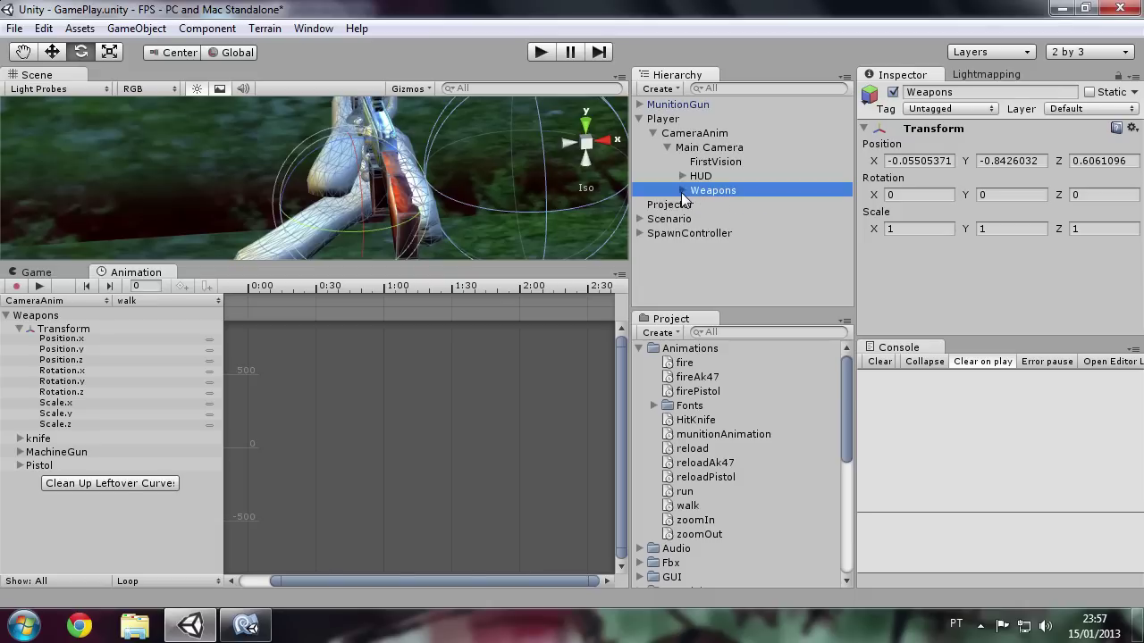
Expand Weapons, select CameraAnim, turn on recording and rewind the walk clip to frame 0
click(682, 191)
click(708, 207)
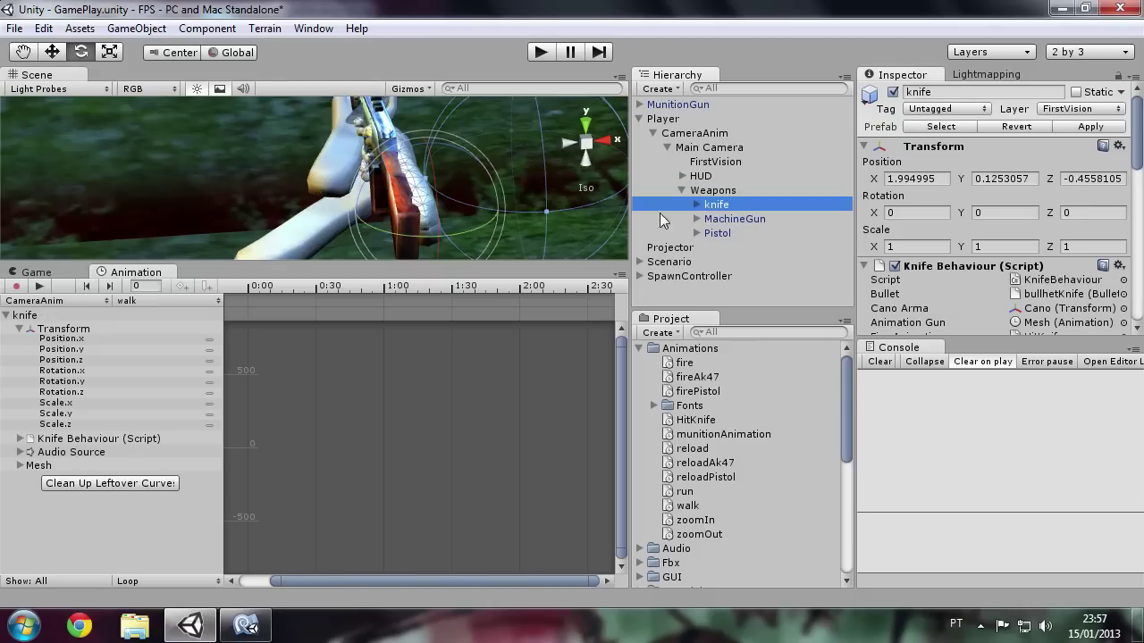
click(702, 135)
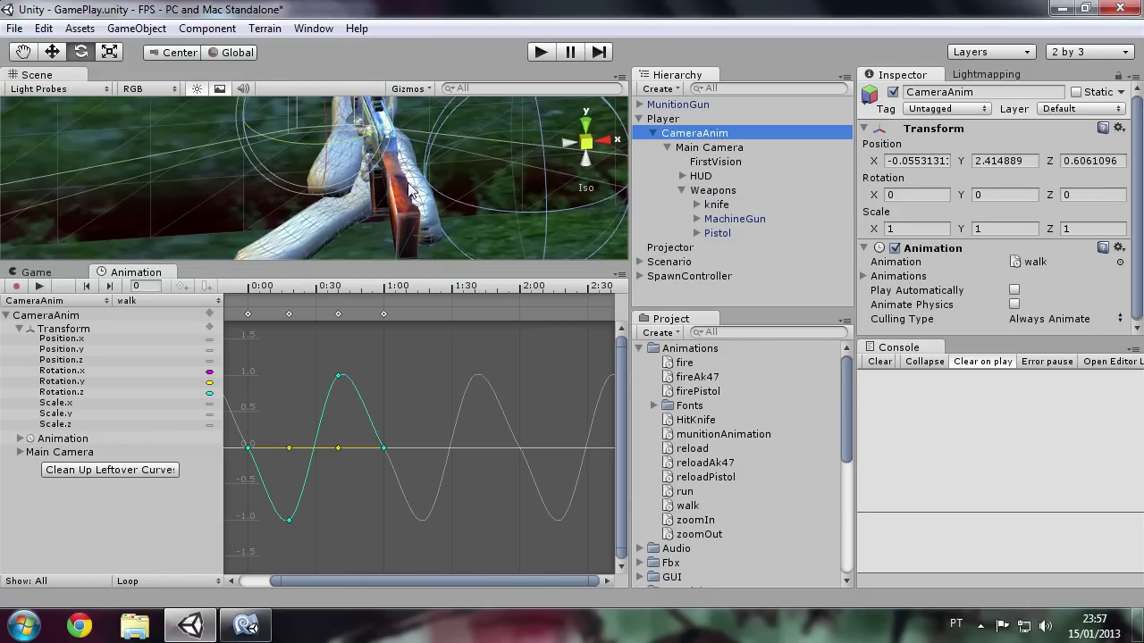
click(16, 286)
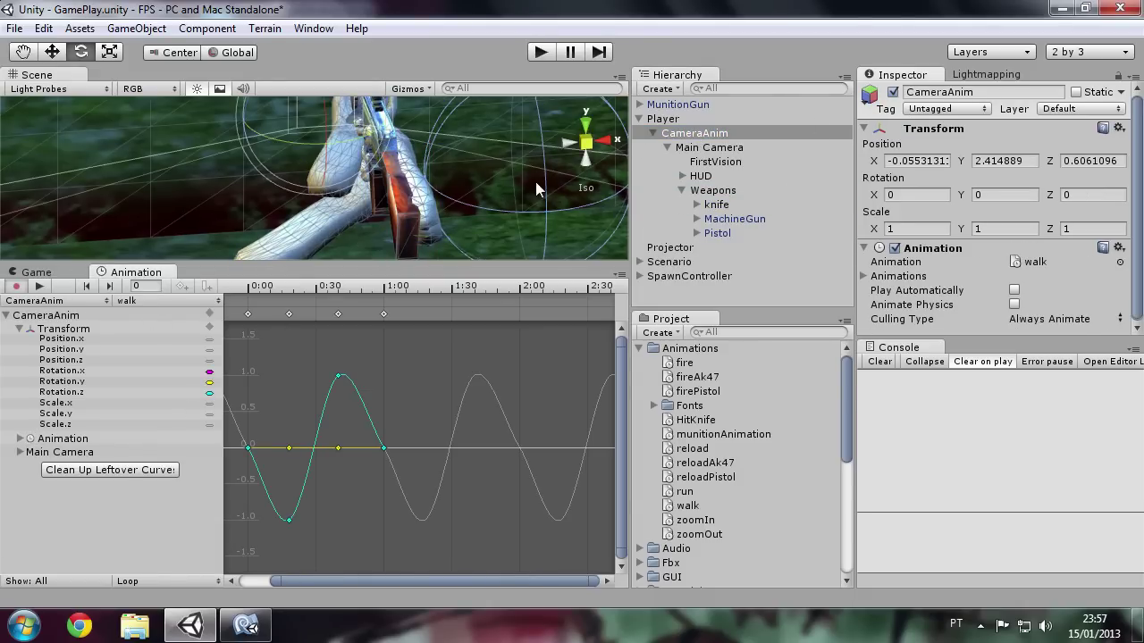
click(712, 206)
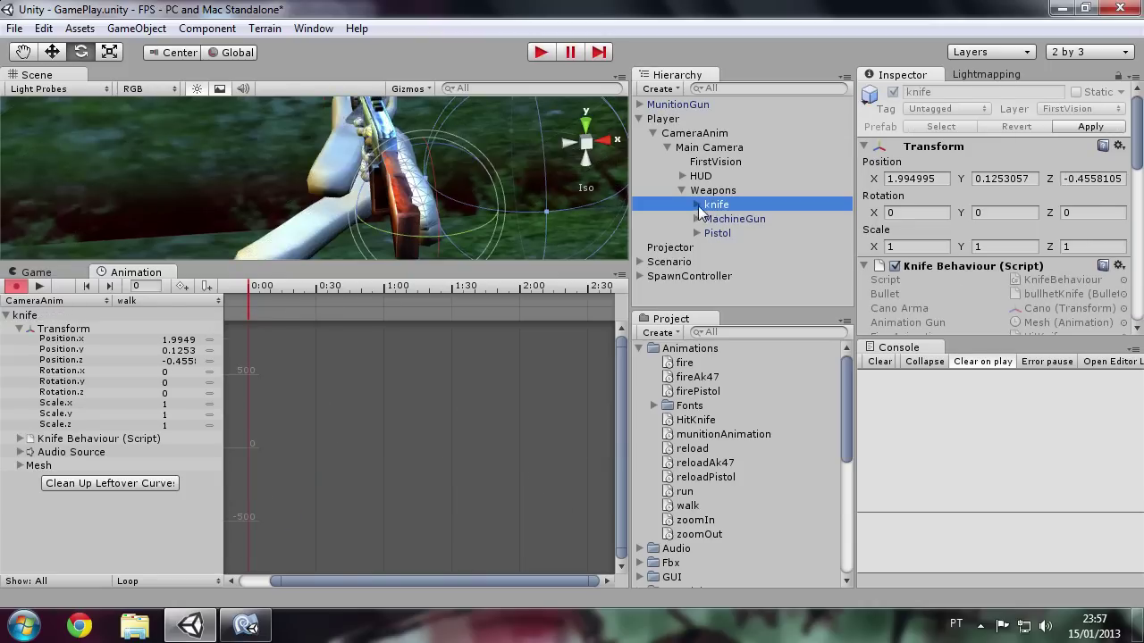
drag(340, 289, 245, 295)
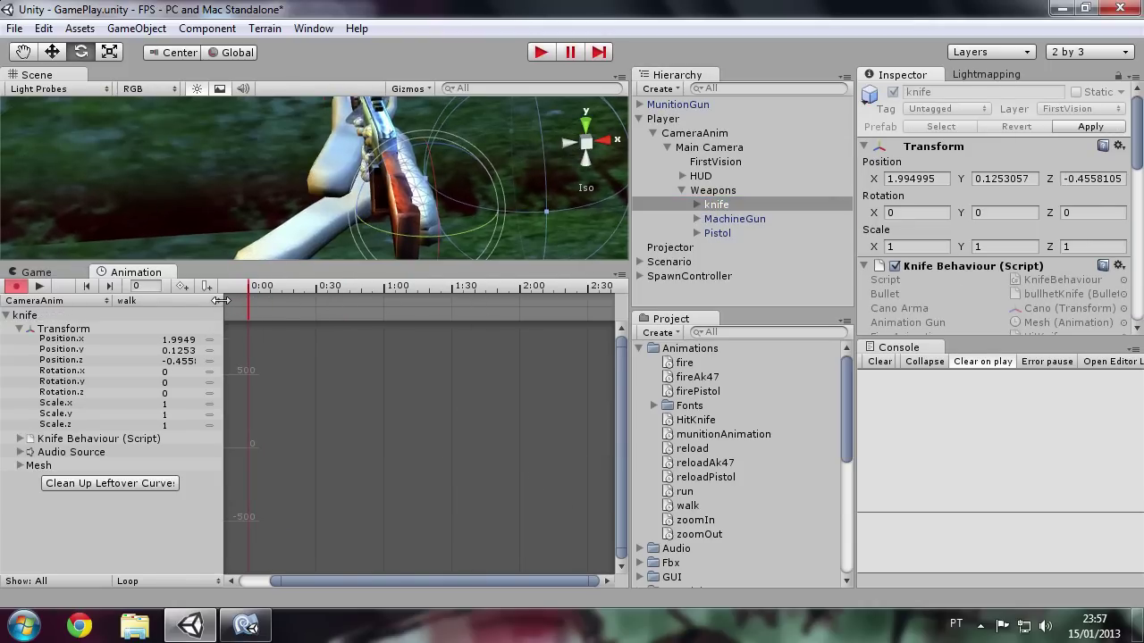
Cycle through knife, MachineGun, Weapons and Main Camera, re-enabling recording and returning to CameraAnim's curves
click(742, 219)
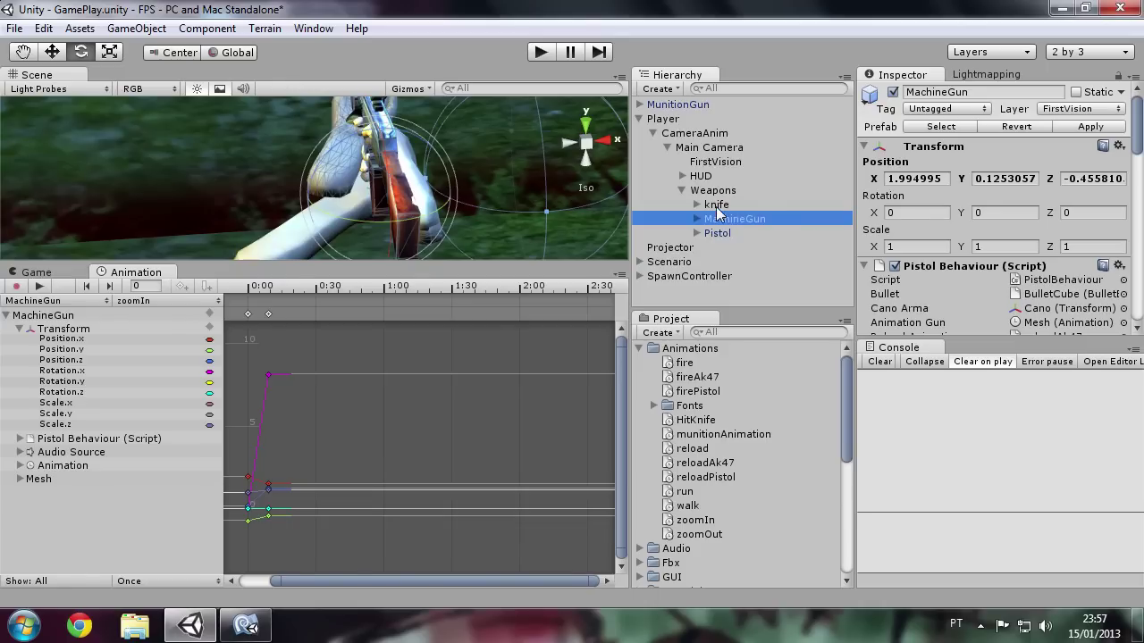
click(718, 207)
click(713, 149)
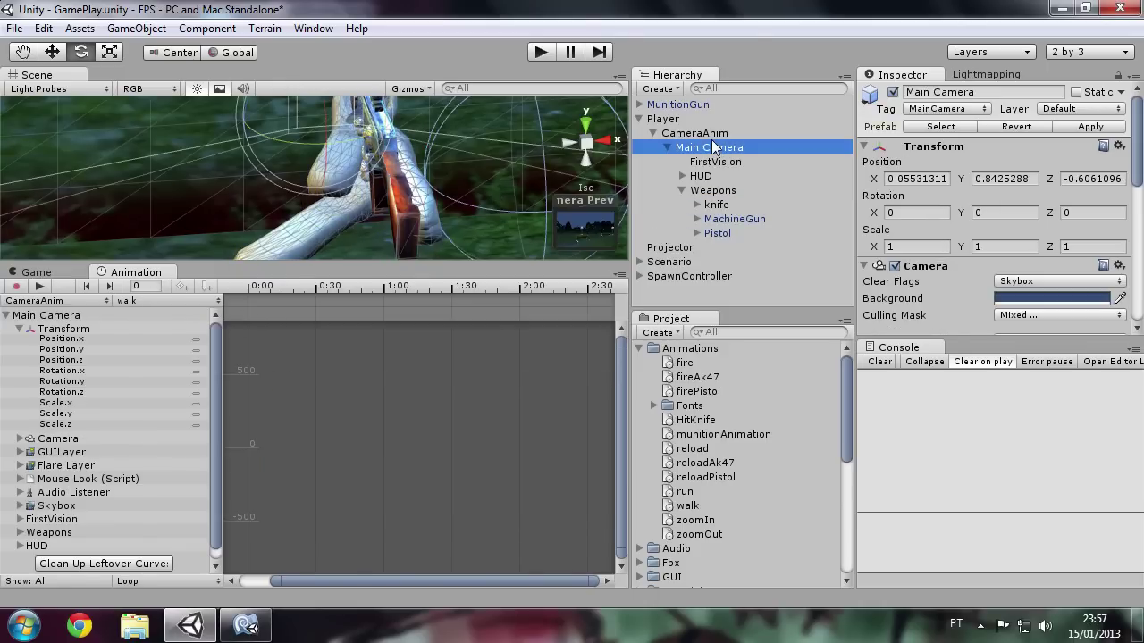
click(713, 208)
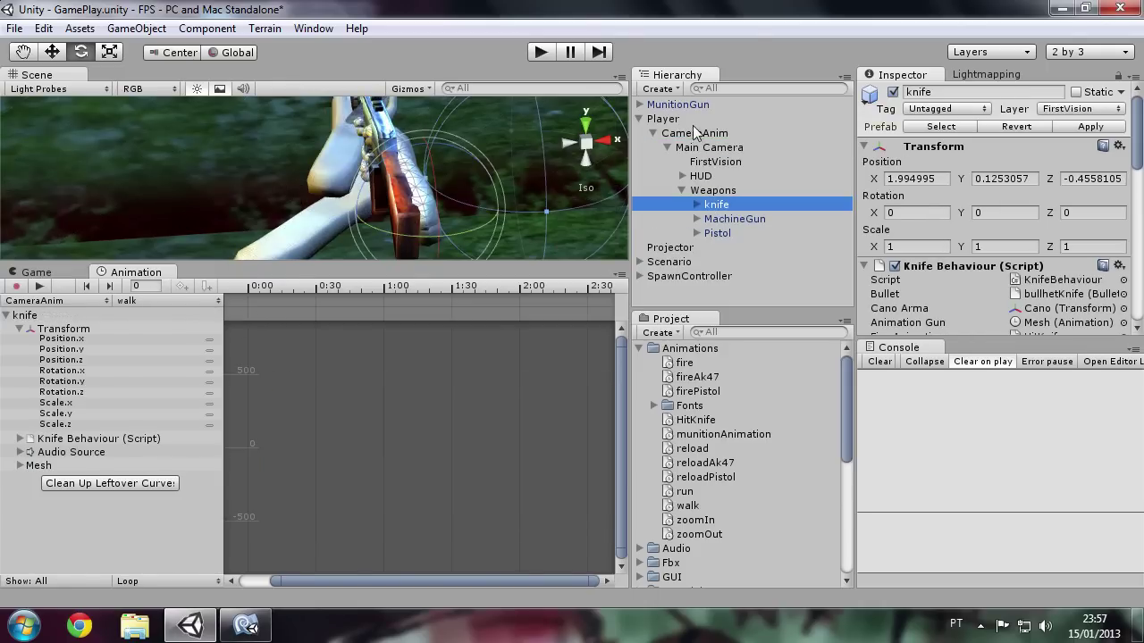
click(695, 133)
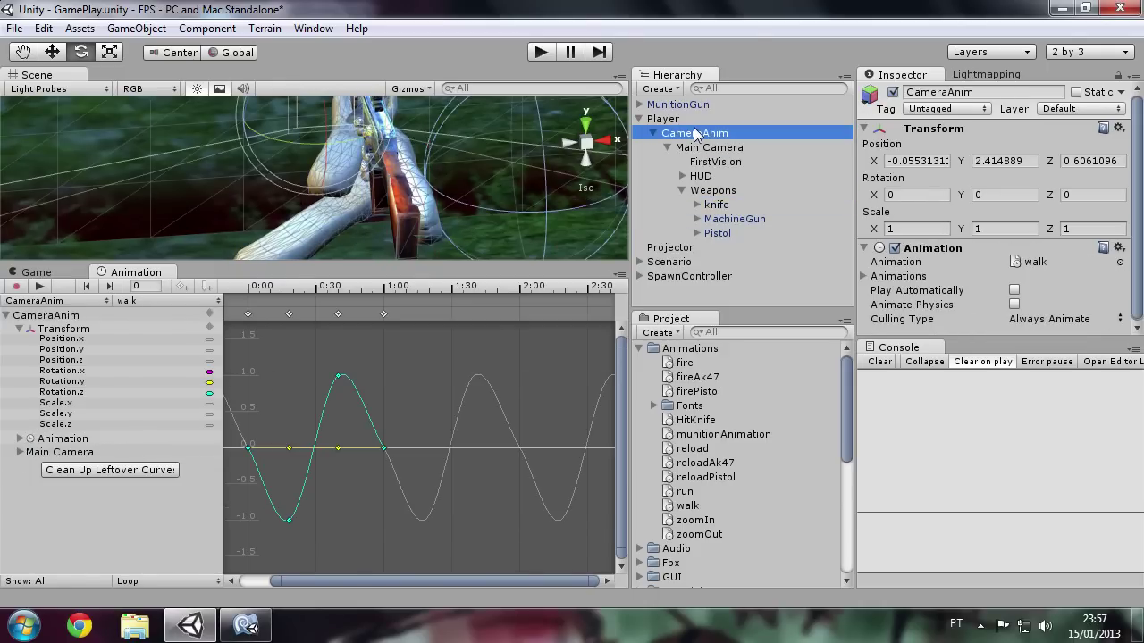
click(16, 288)
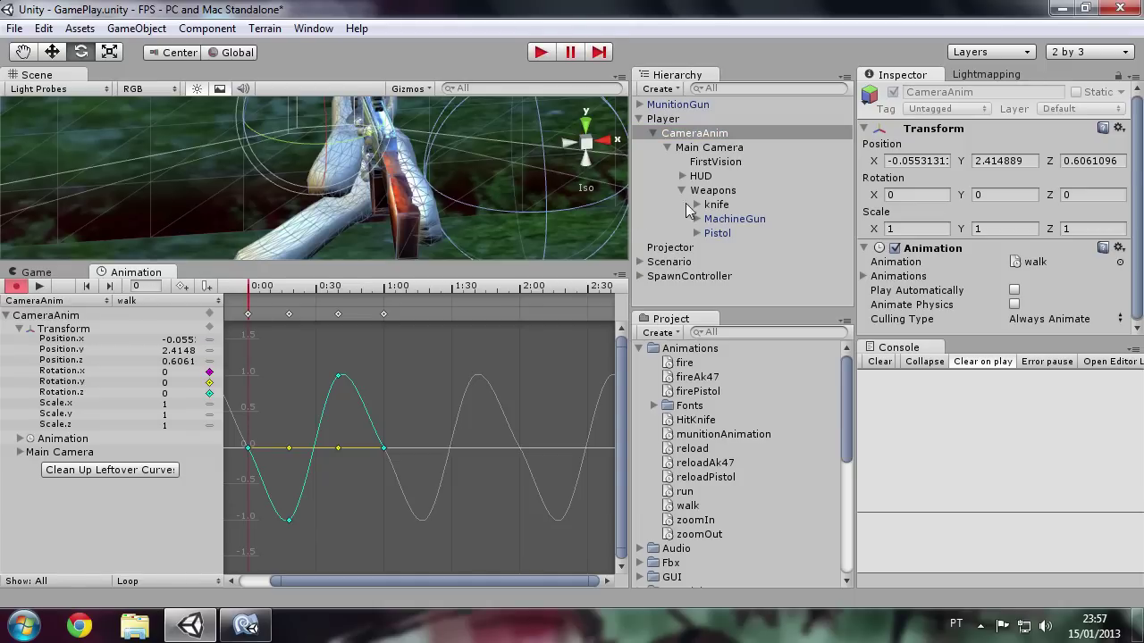
click(715, 208)
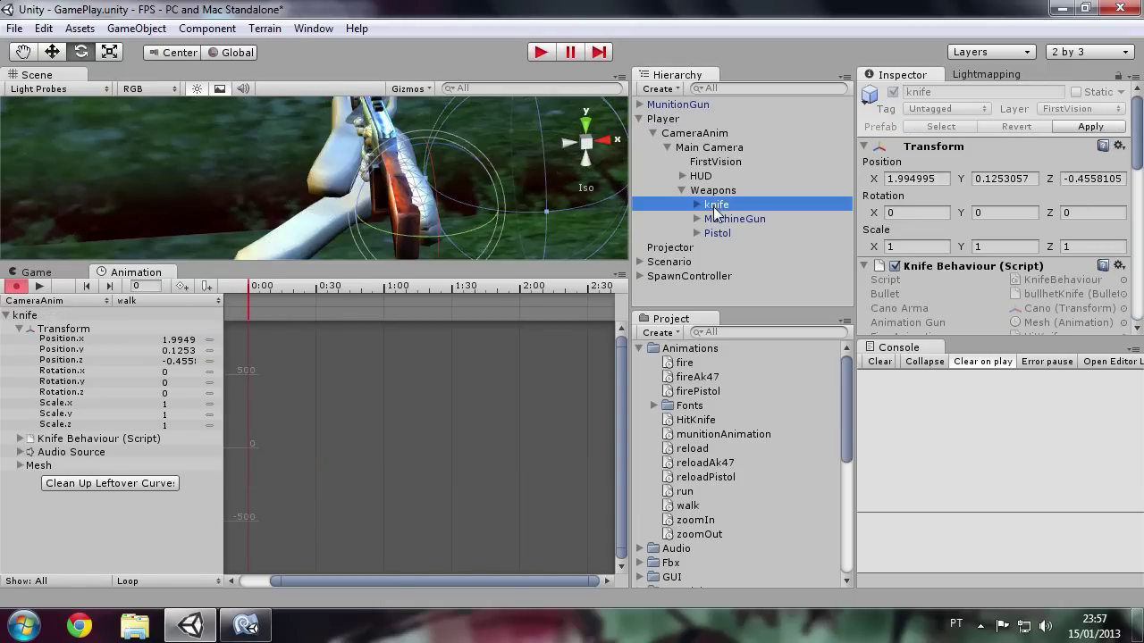
click(719, 220)
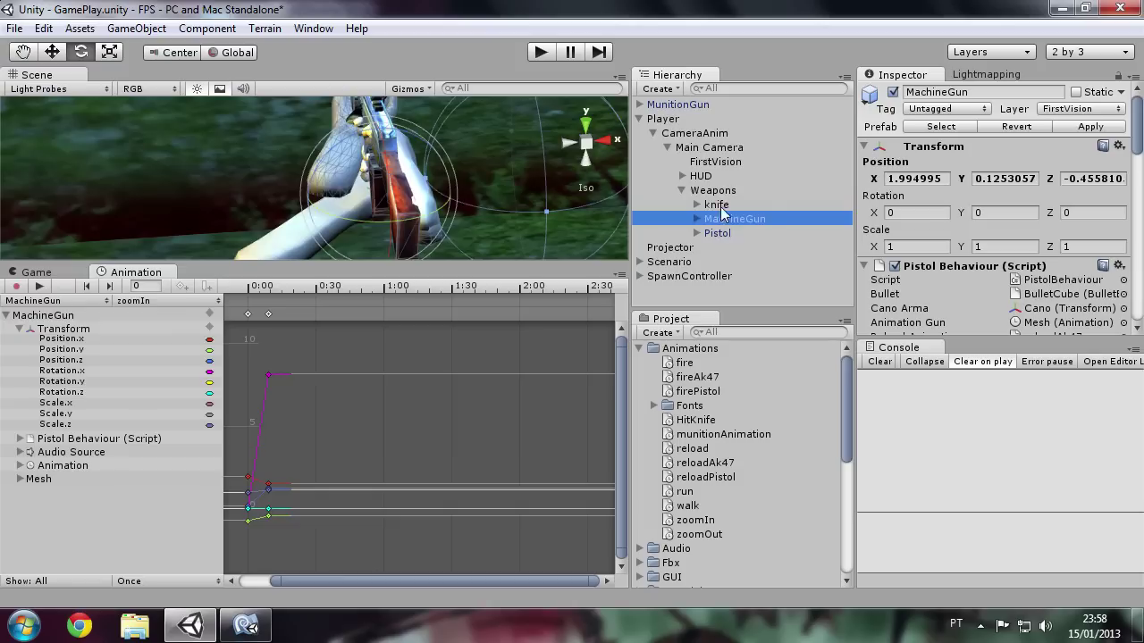
click(716, 205)
click(715, 190)
click(712, 148)
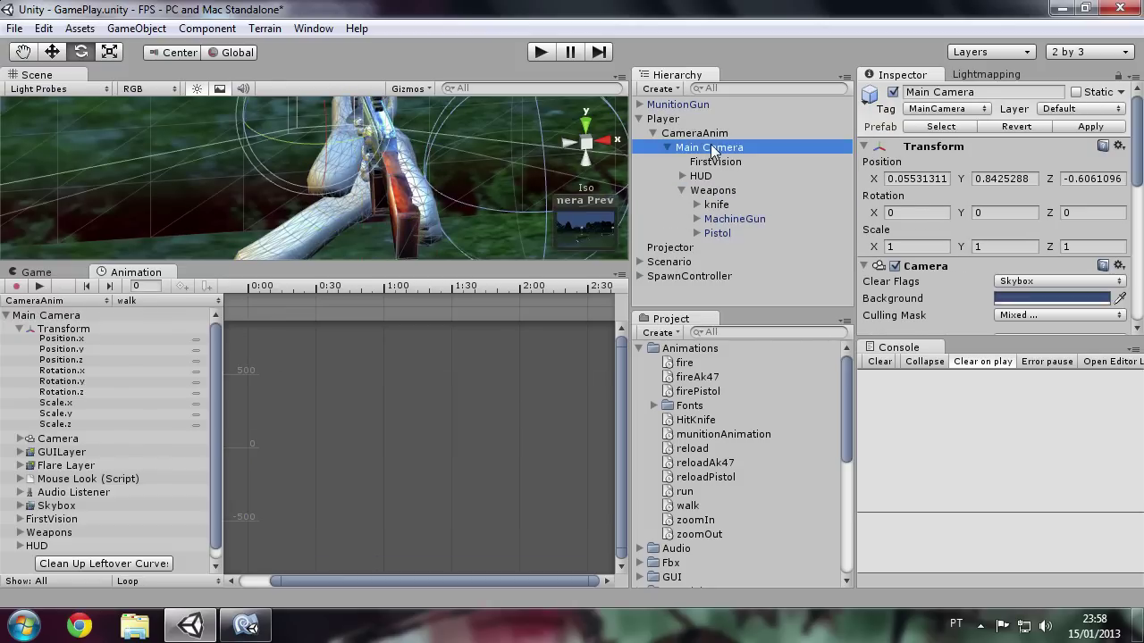
click(710, 134)
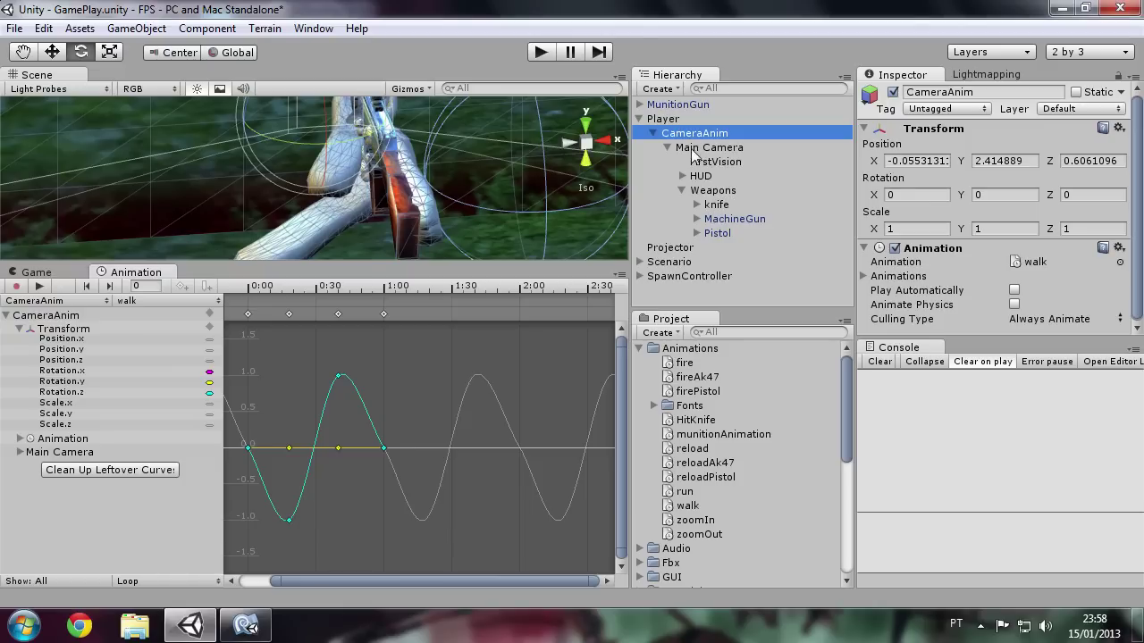
Record Weapons' Y rotation keys at the start and end, moving the end key from frame 46 to 60
click(16, 287)
click(15, 288)
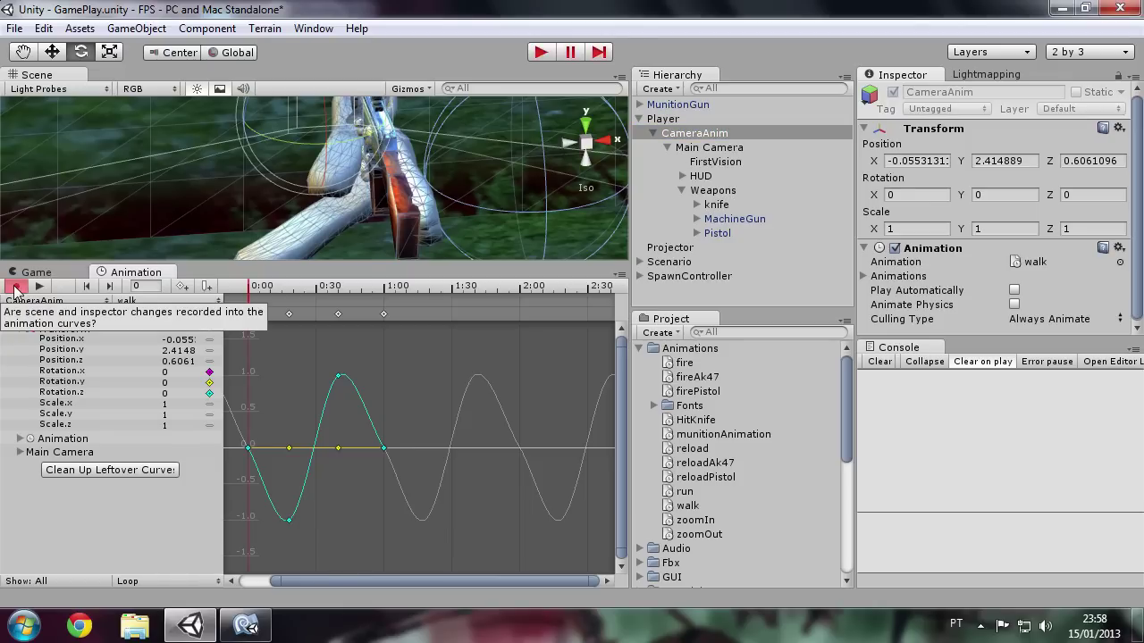
click(713, 191)
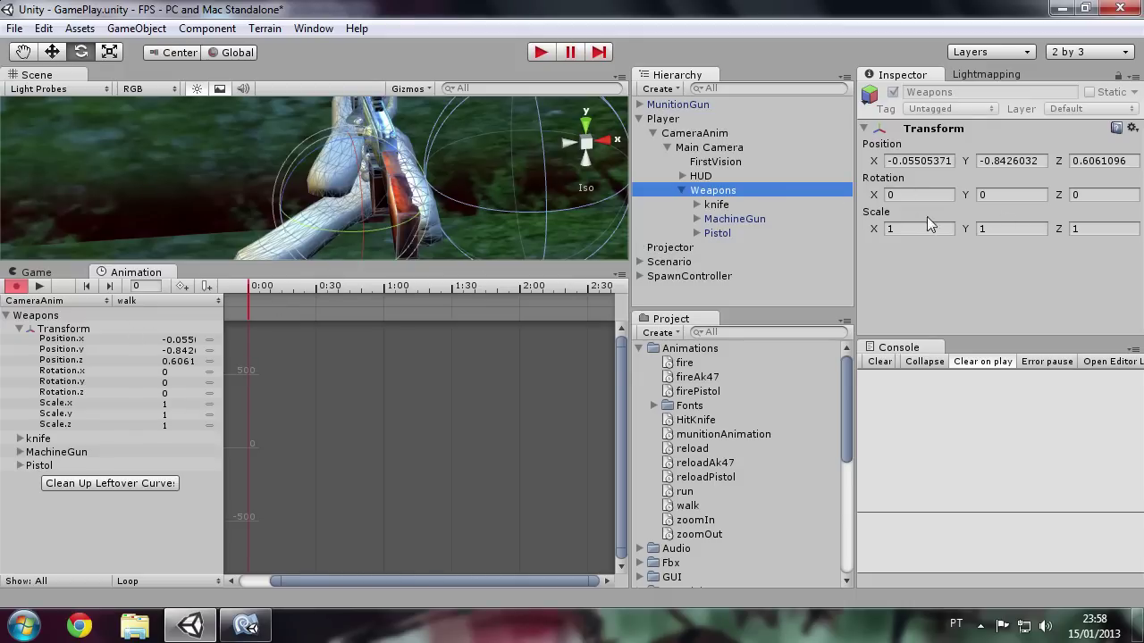
click(1039, 199)
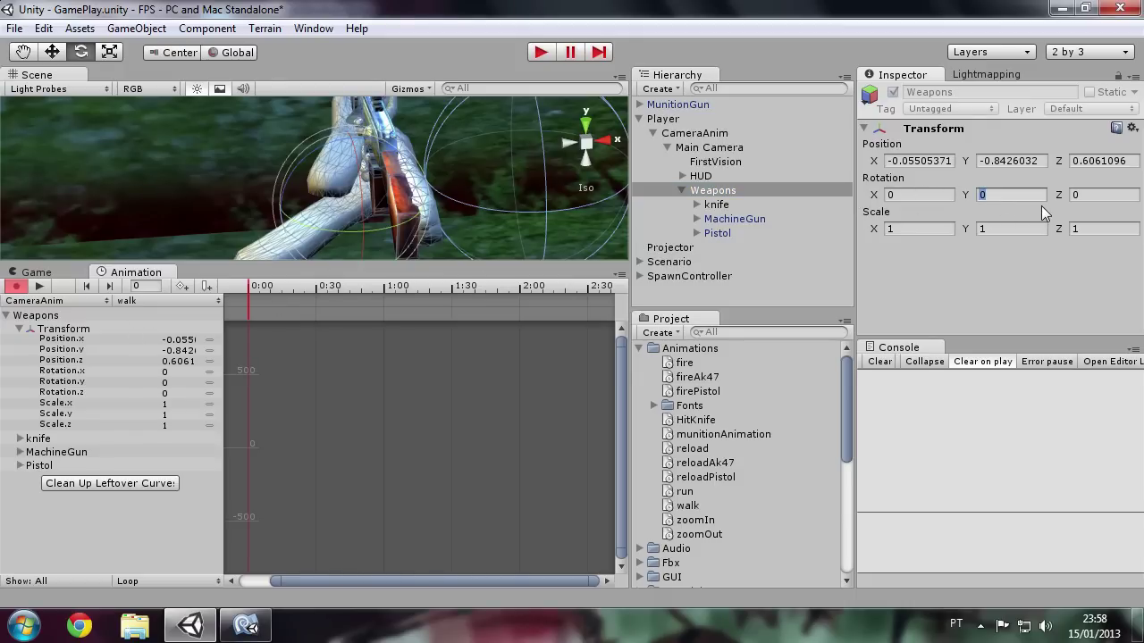
text(1)
key(Return)
click(353, 286)
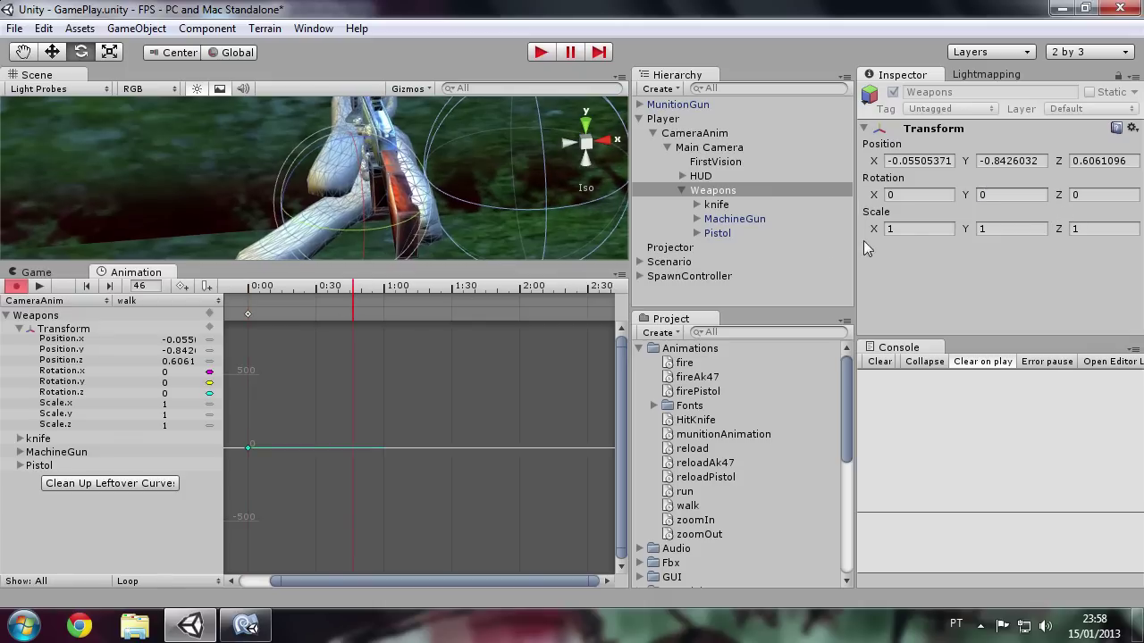
click(999, 200)
text(1)
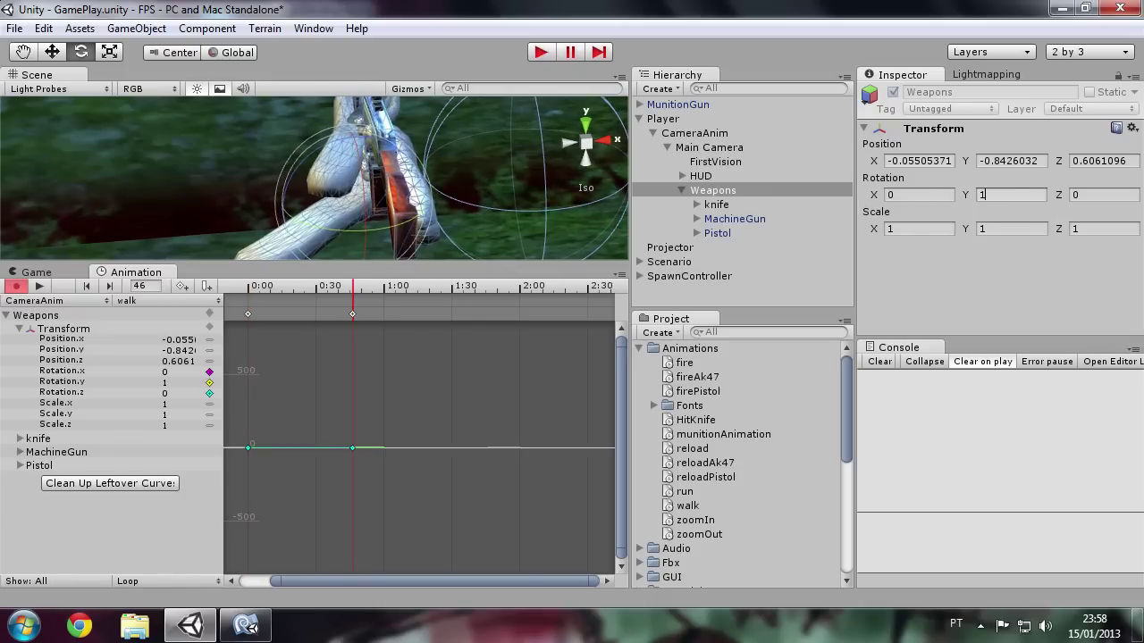
key(Escape)
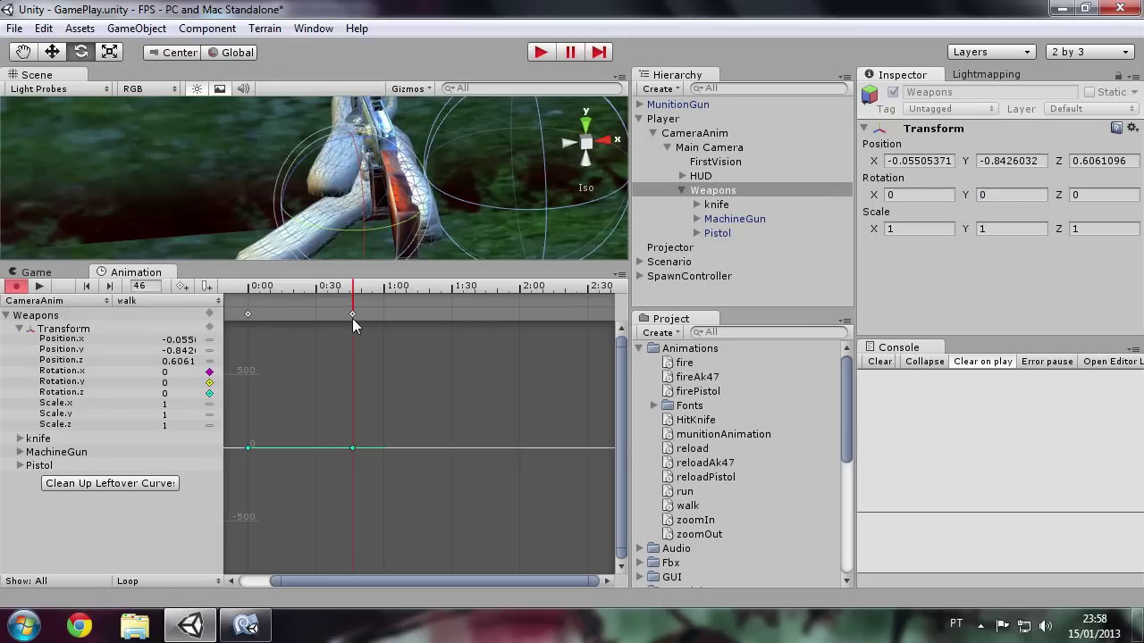
drag(354, 314, 385, 316)
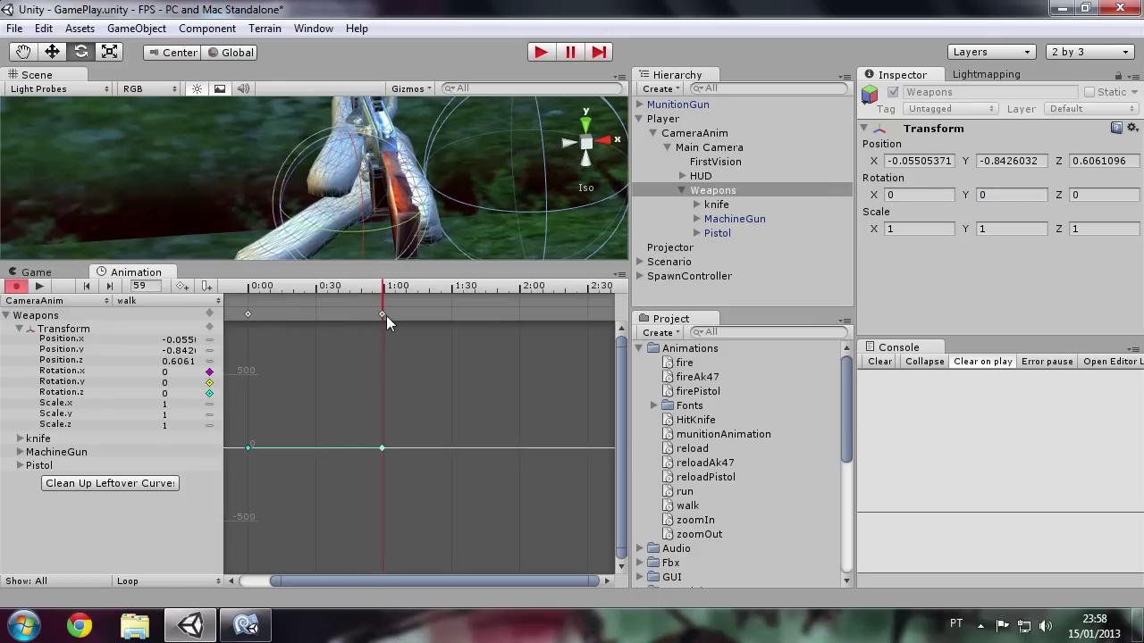
Key Weapons' Y rotation at -1 on frame 17 and 1 on frame 38, then stop recording
click(287, 289)
click(892, 198)
text(-)
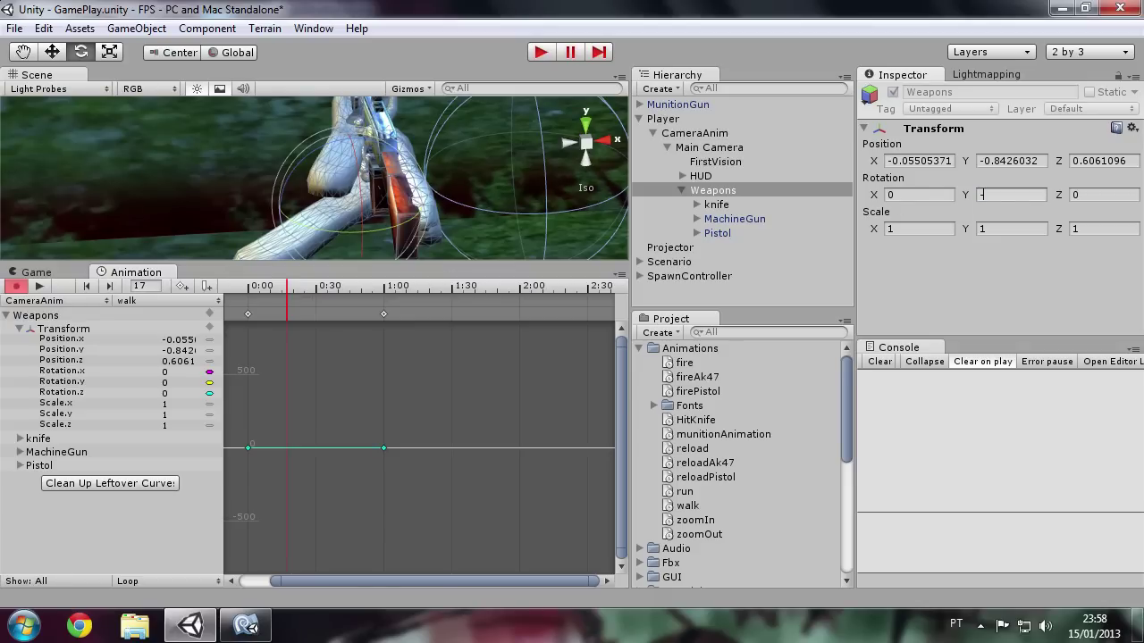
text(1)
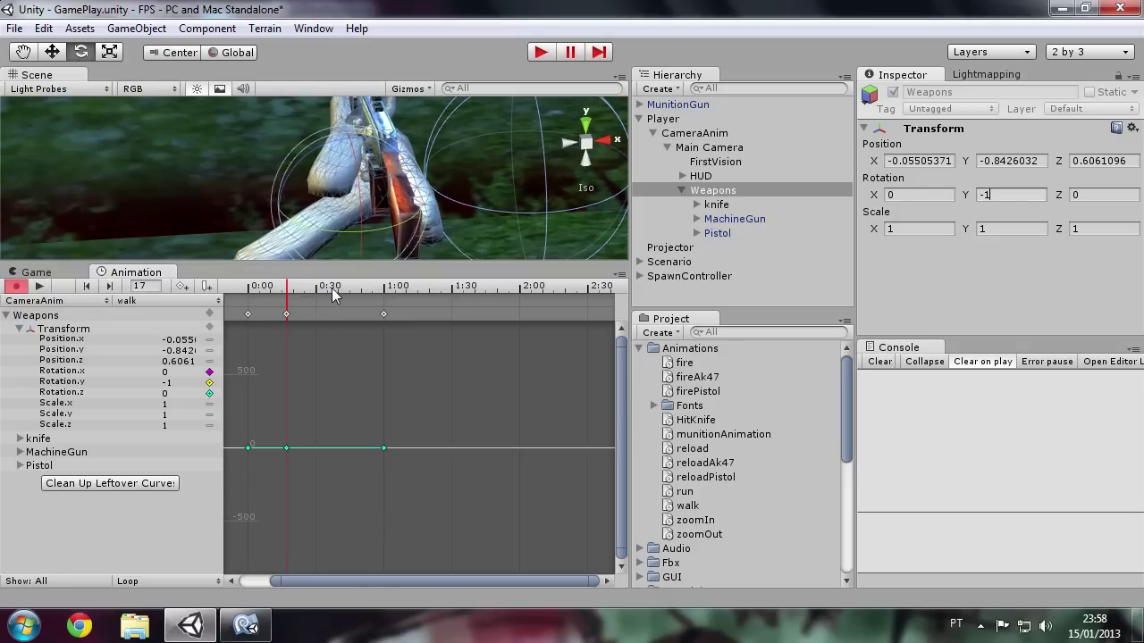
click(333, 288)
click(1014, 194)
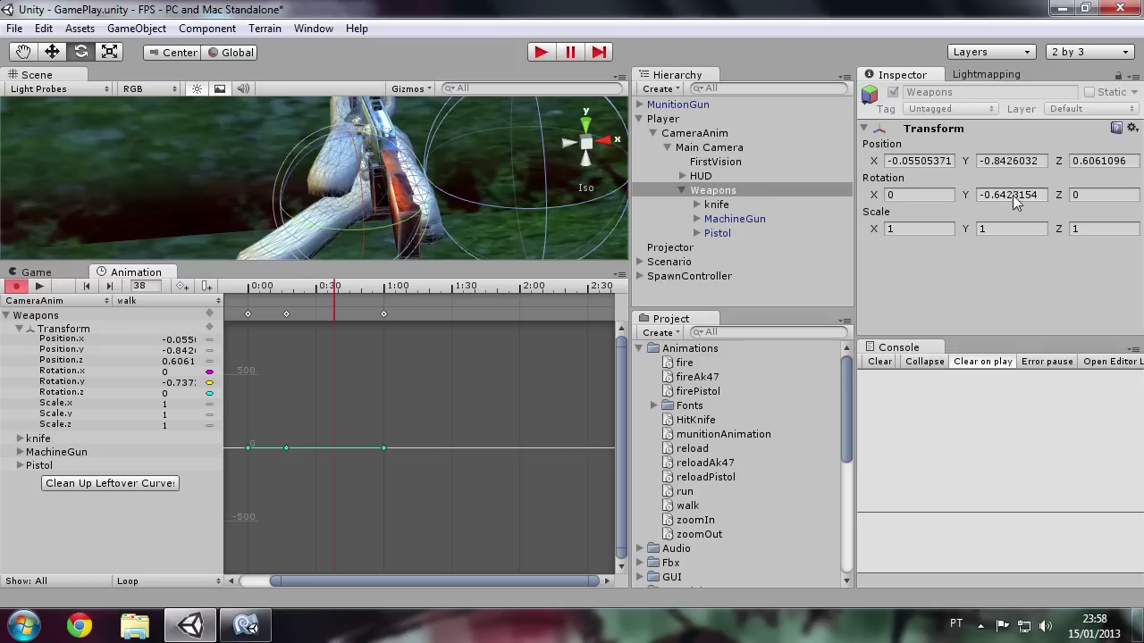
key(ctrl+a)
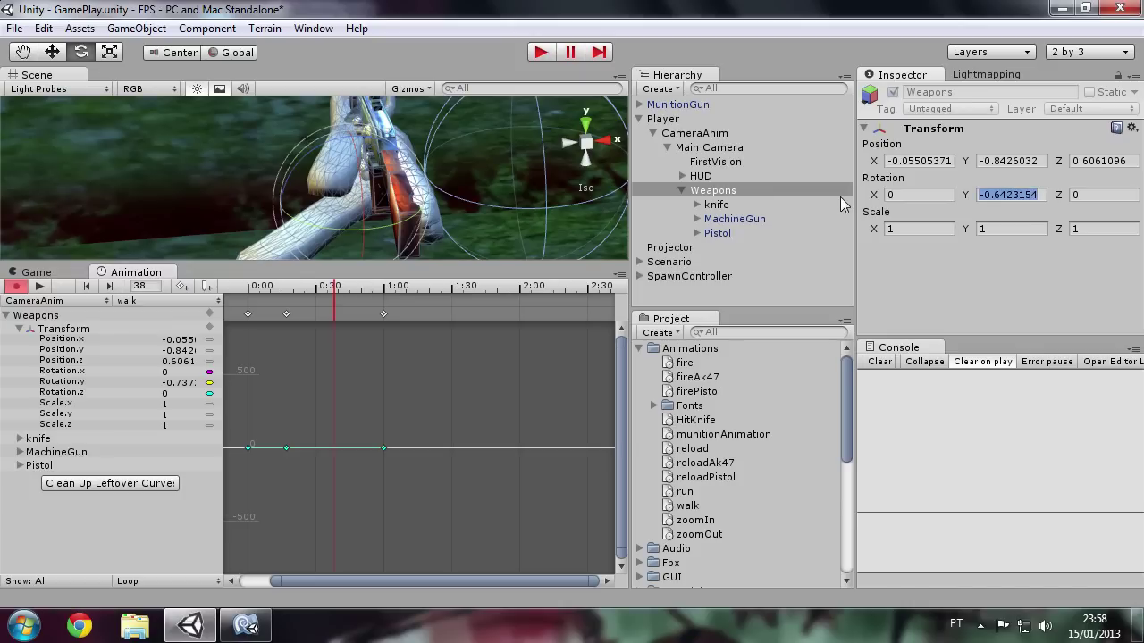
text(1)
click(42, 286)
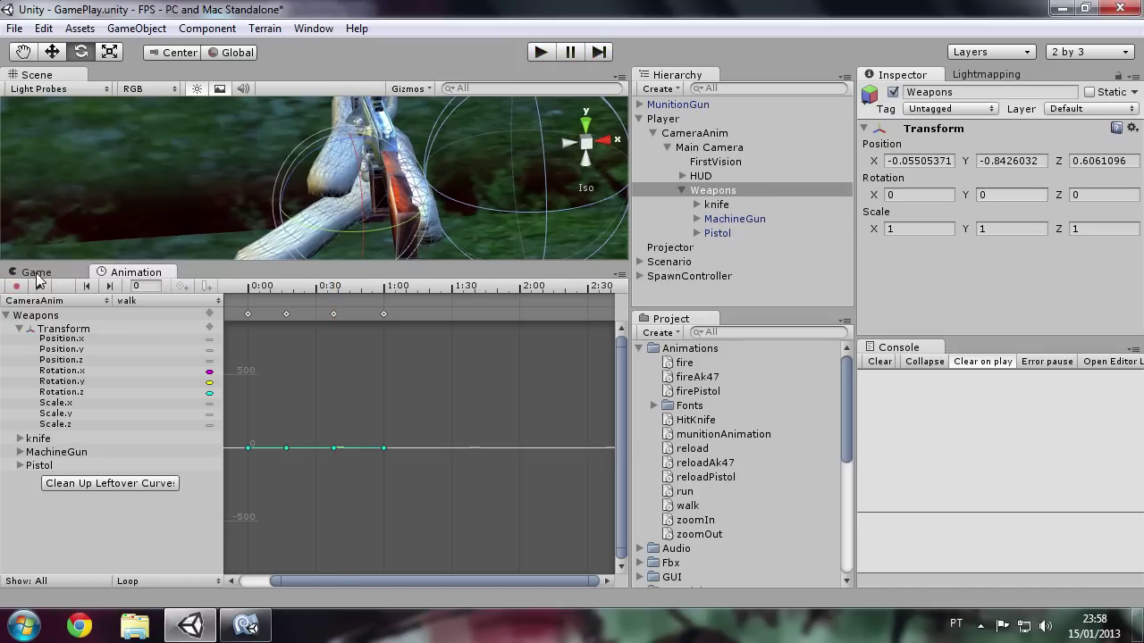
Start the game, walk into the park and swap between machine gun and knife
click(36, 274)
click(541, 54)
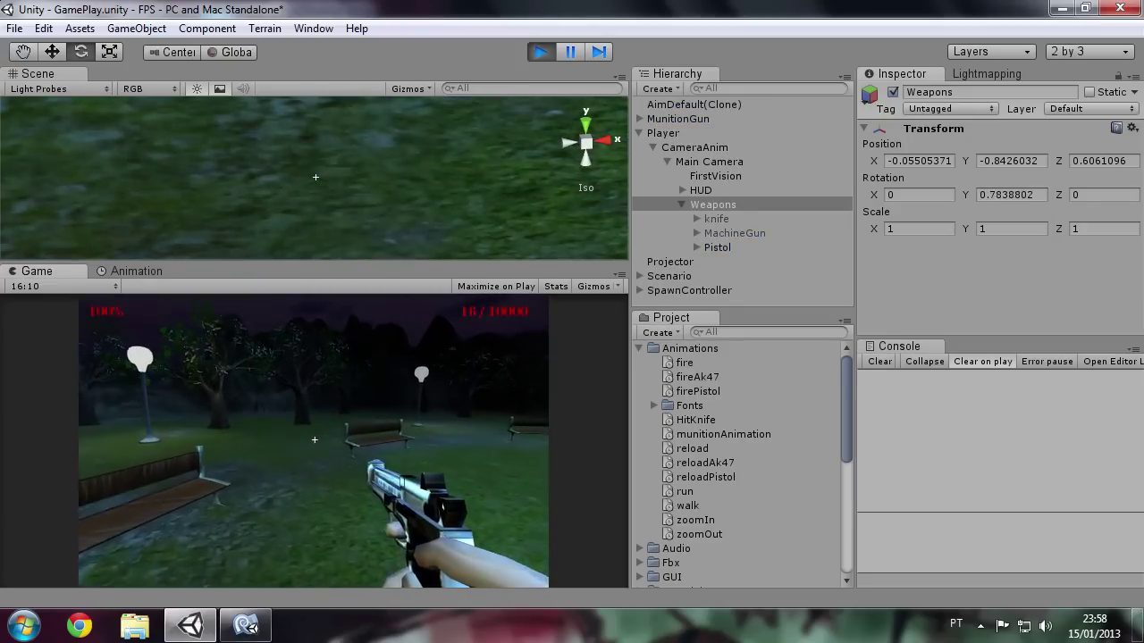
key(w)
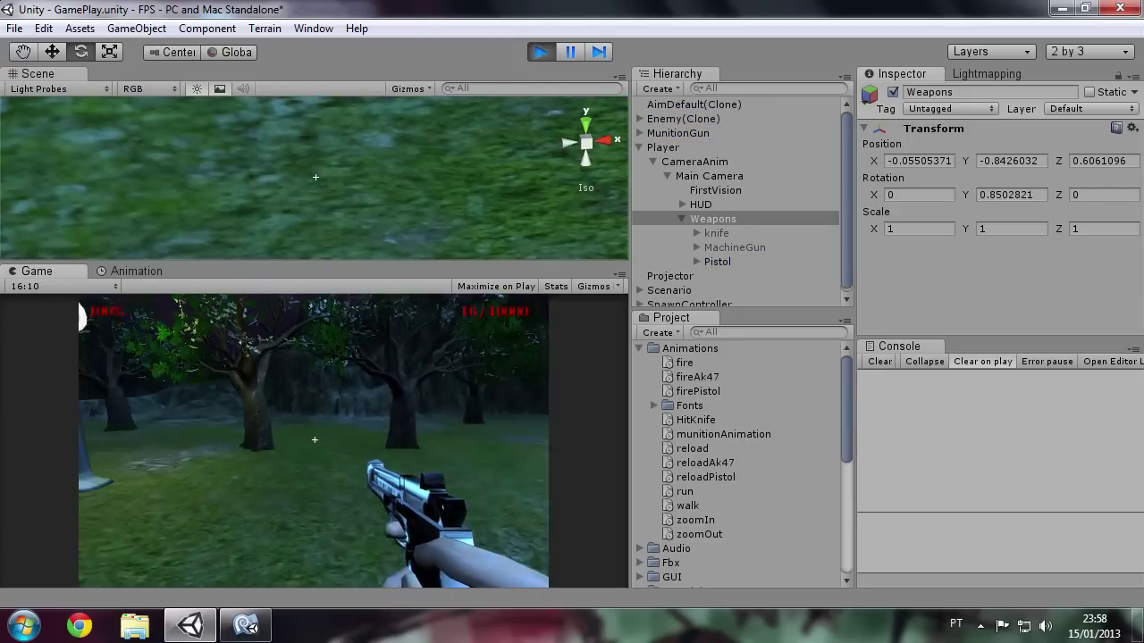
key(w)
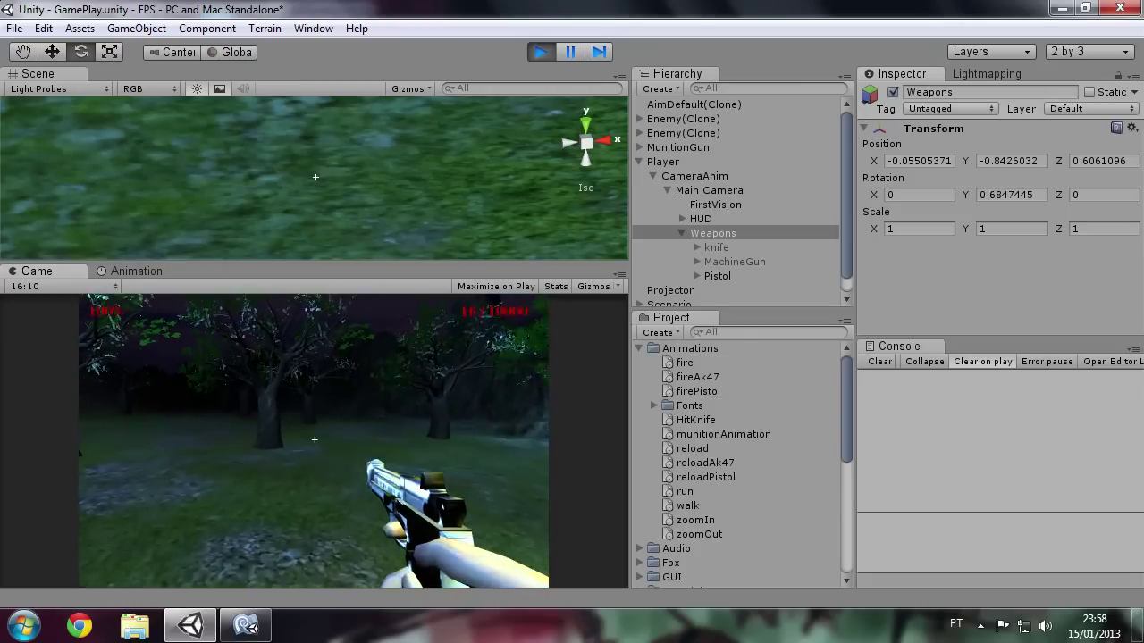
key(w)
key(2)
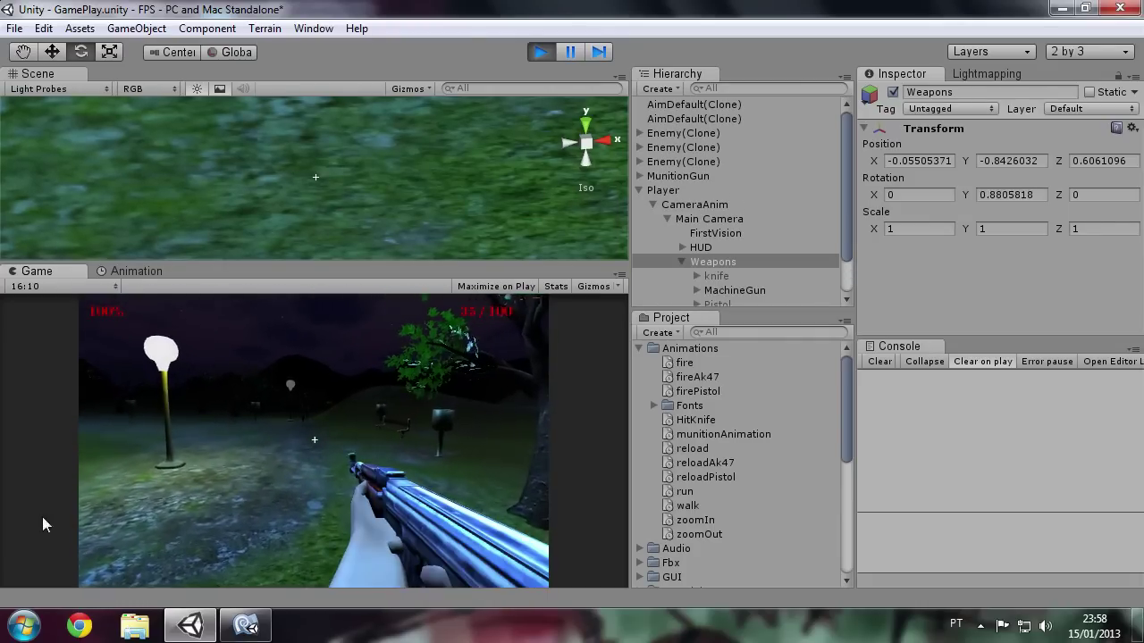
key(1)
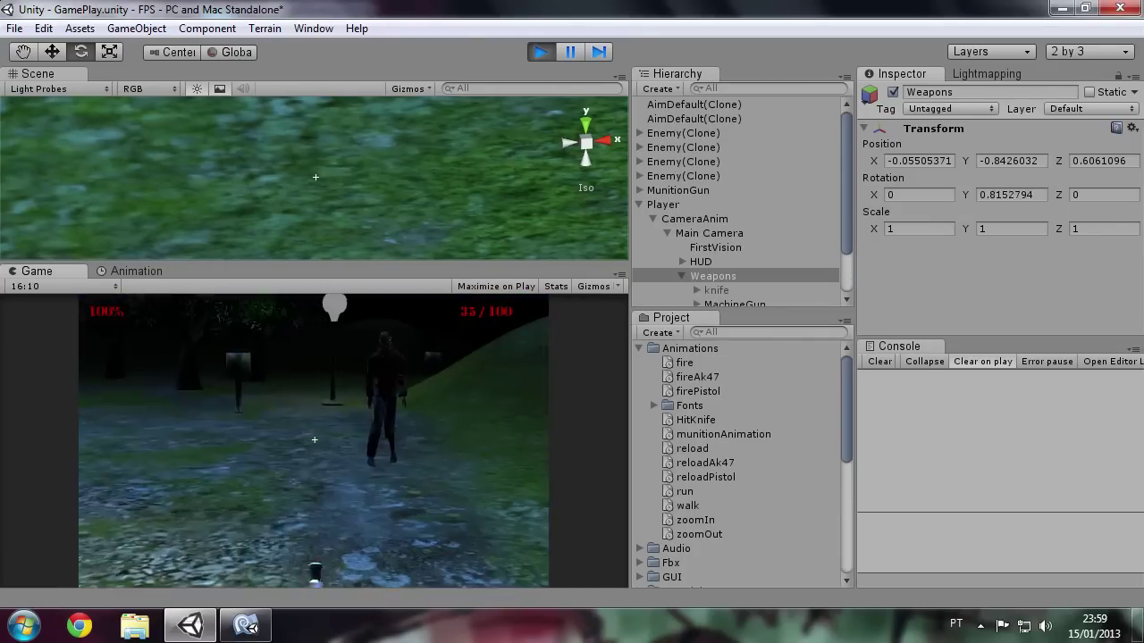
key(2)
Fire the machine gun at enemies, including those near the fountain
click(315, 440)
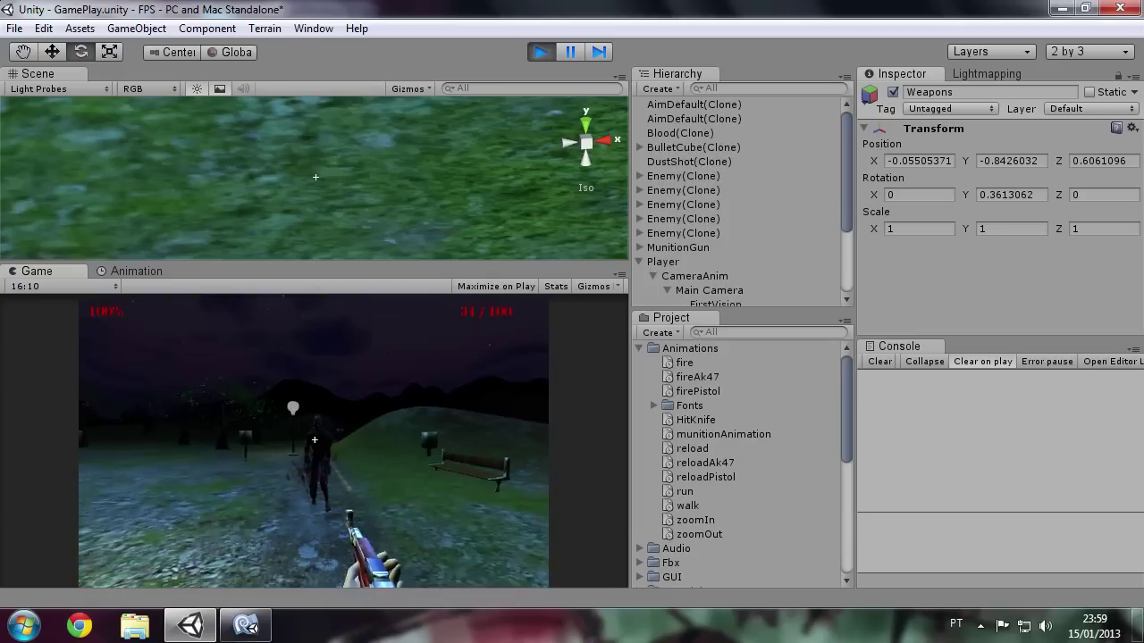
key(1)
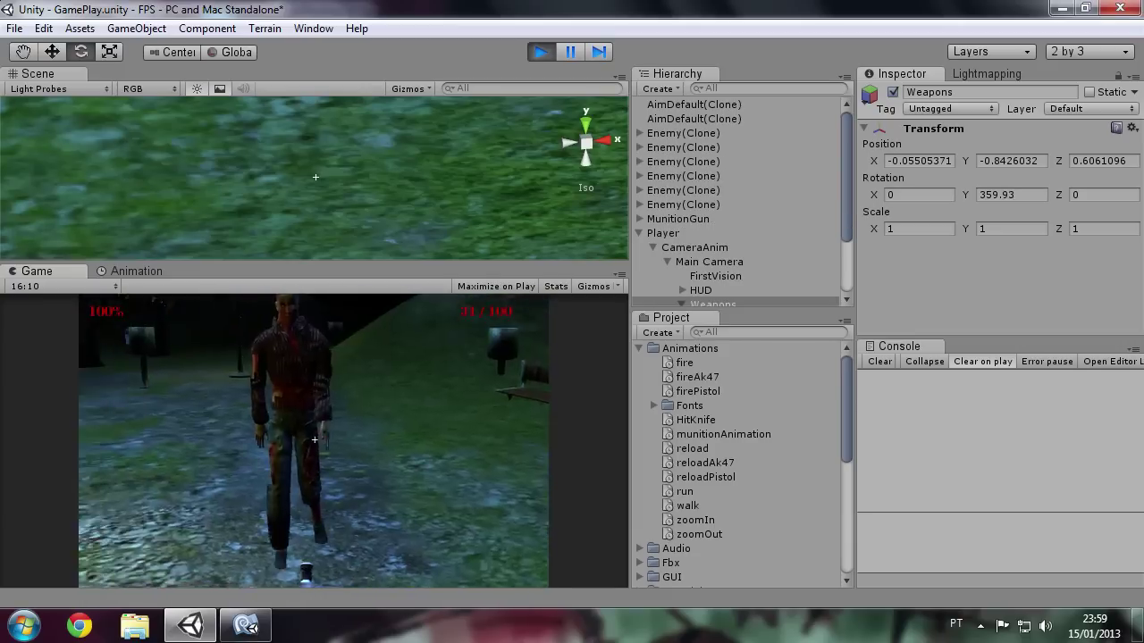
key(2)
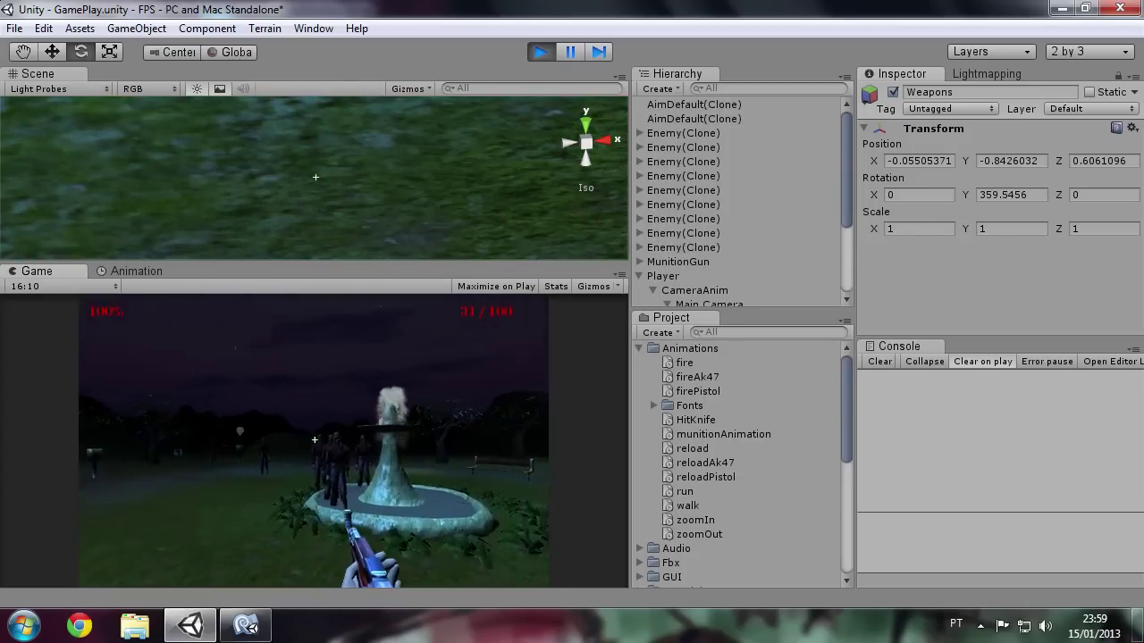
click(315, 440)
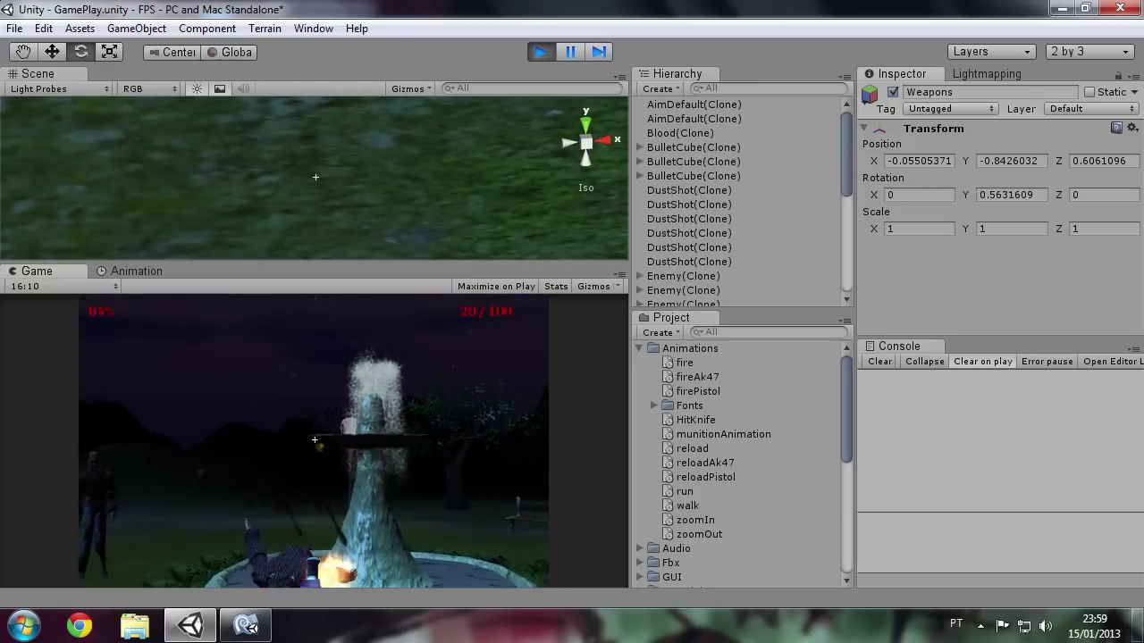
click(314, 439)
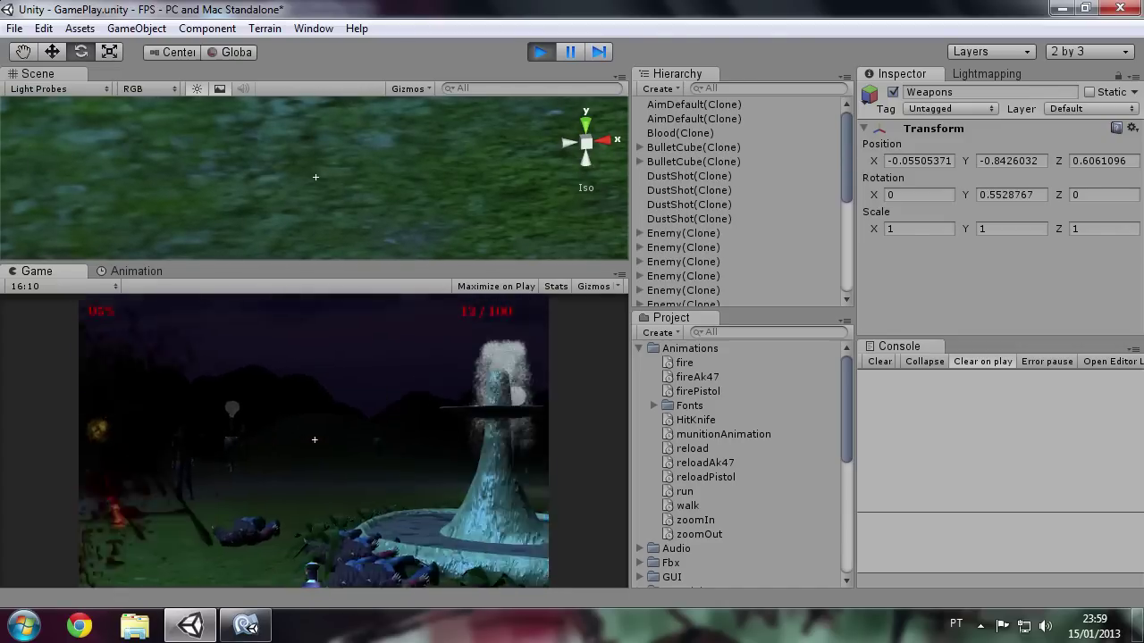
click(314, 439)
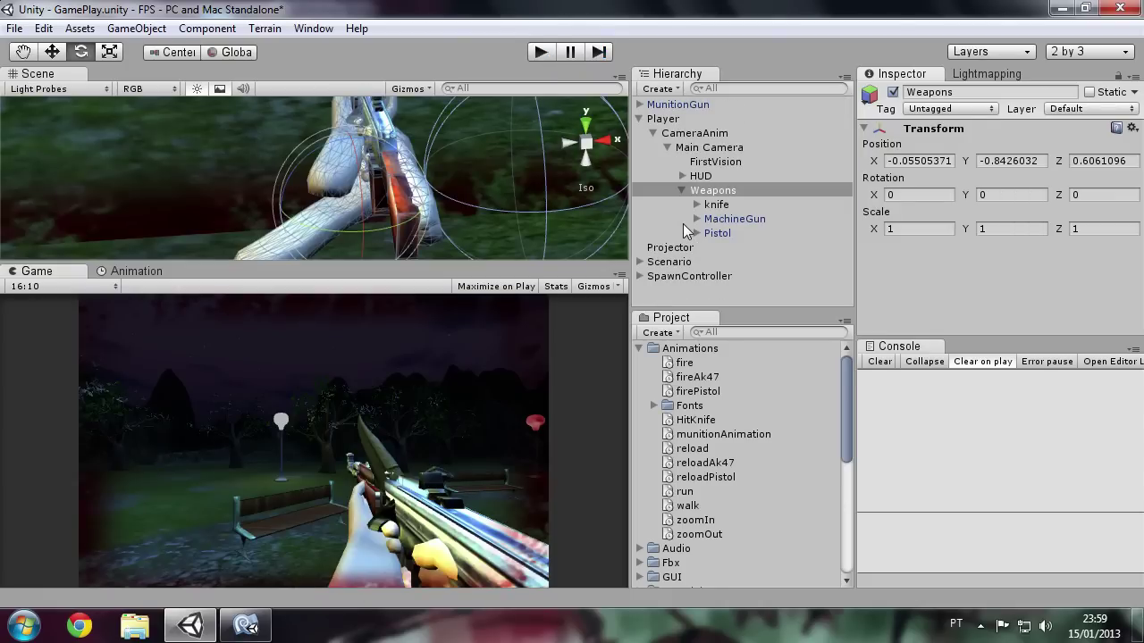
Reset knife, MachineGun and Pistol positions to 0, 0, 0 inside Weapons
click(712, 192)
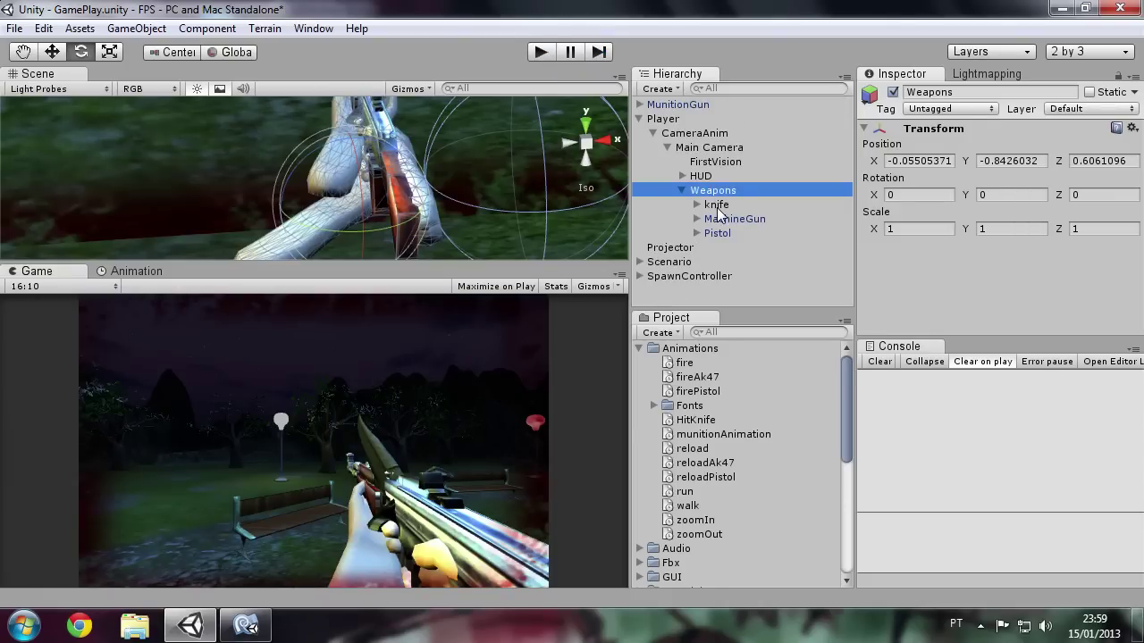
click(717, 205)
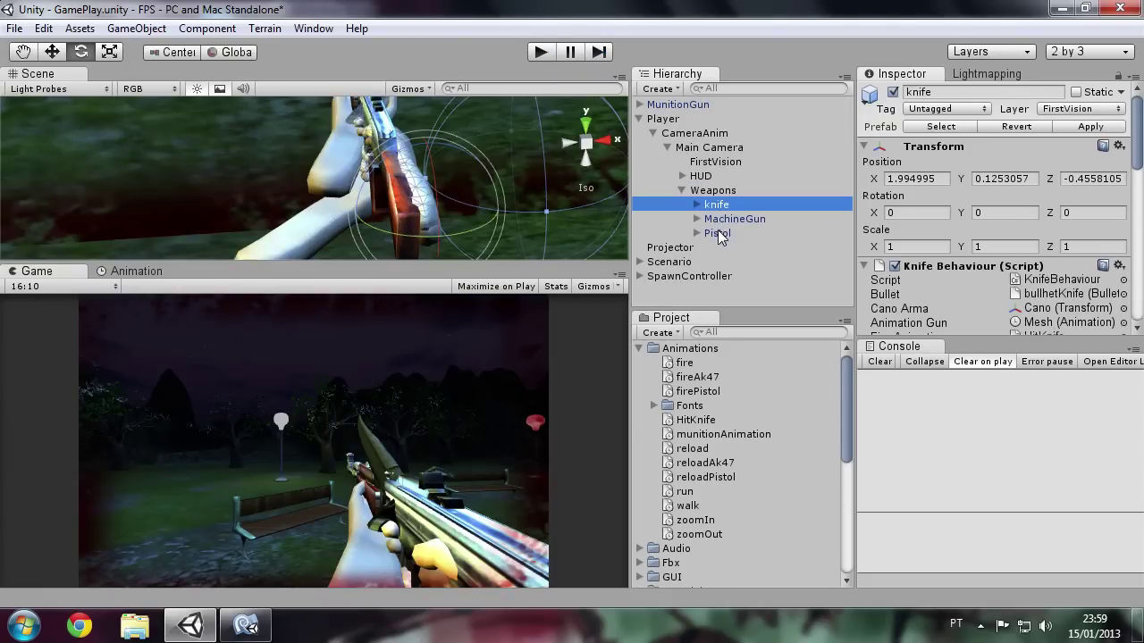
shift+click(719, 234)
click(910, 179)
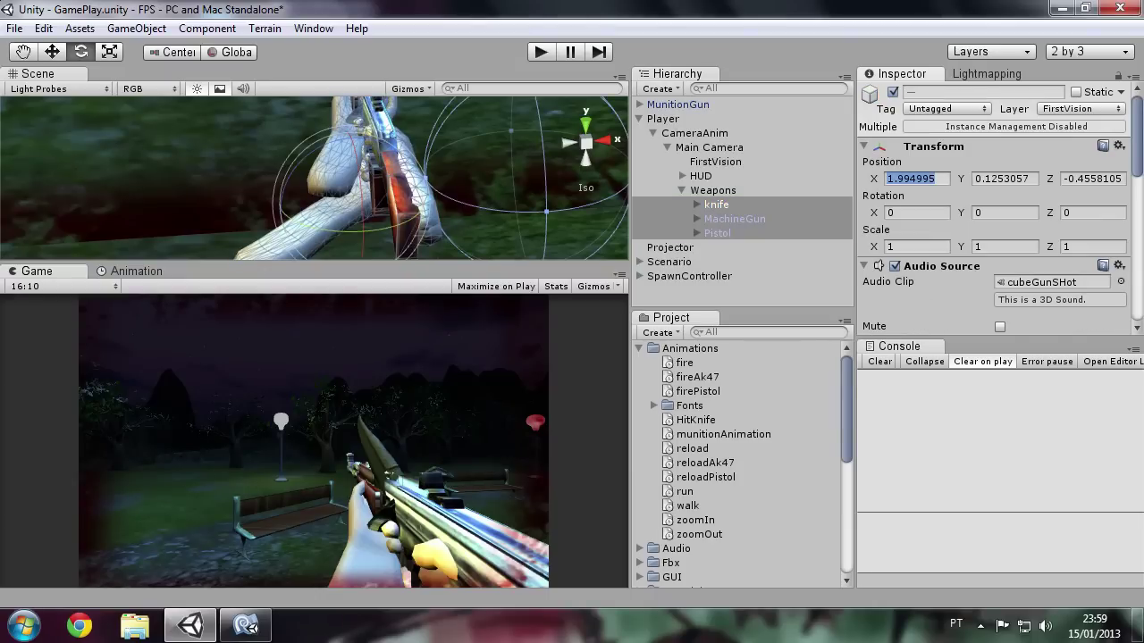
text(0)
key(Tab)
text(0)
key(Tab)
text(0)
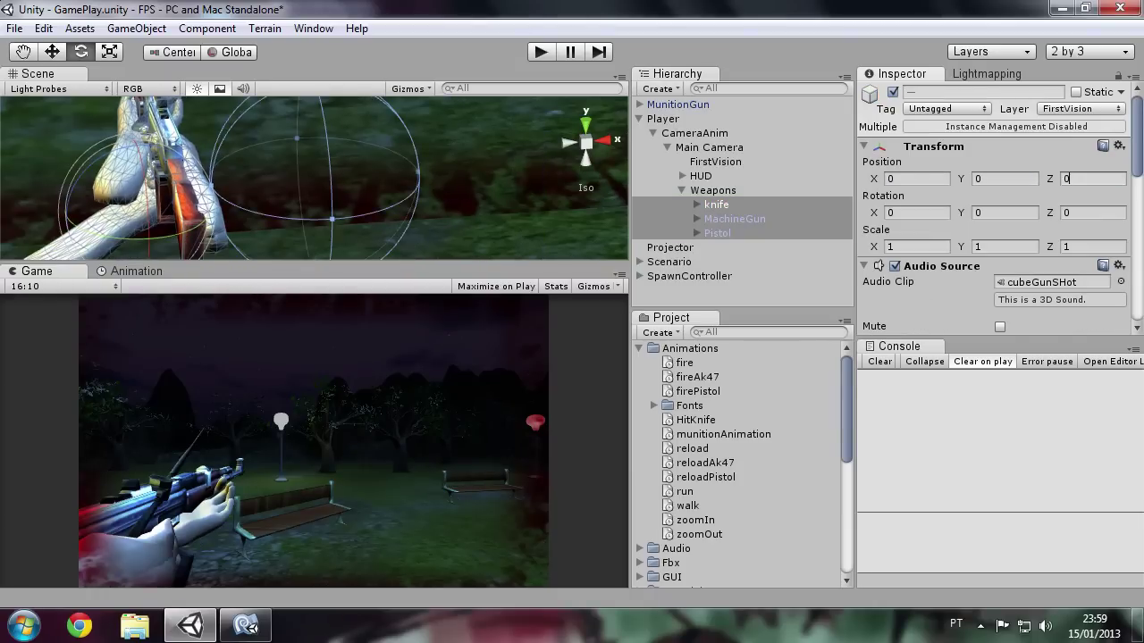
Drag the Weapons group right along X with the Move tool to about 2.27
click(716, 192)
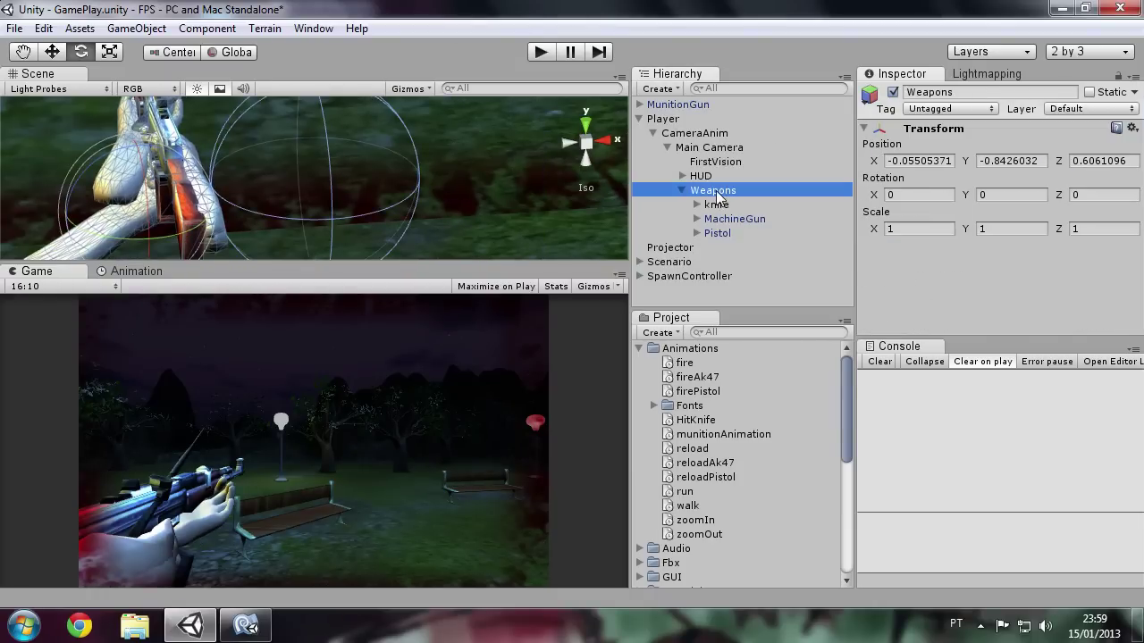
click(34, 73)
key(w)
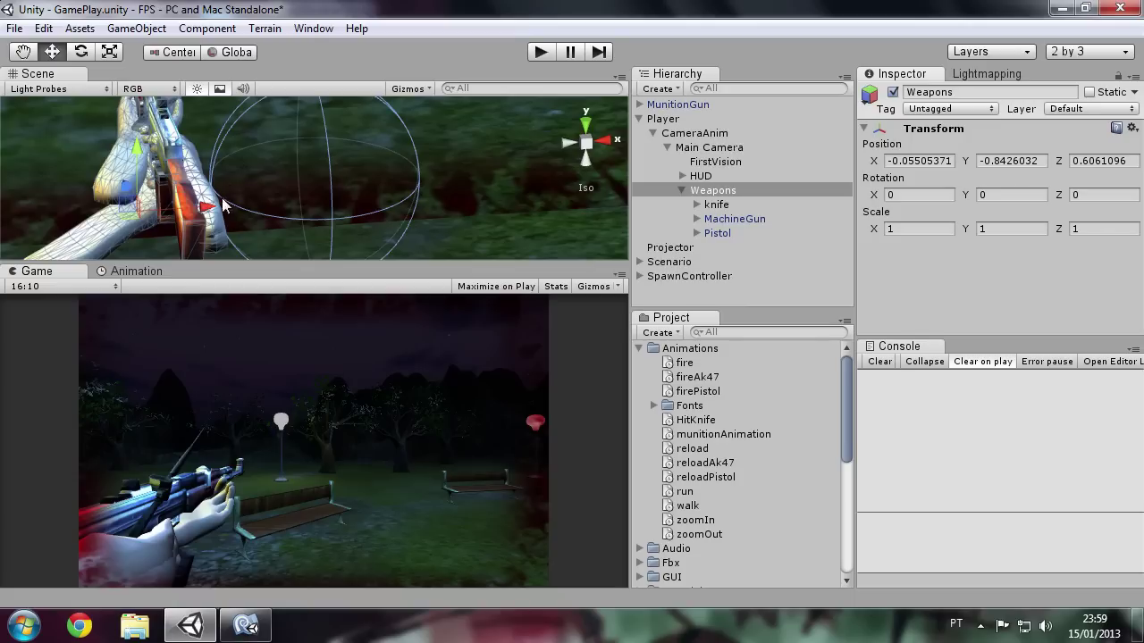
drag(223, 205, 445, 213)
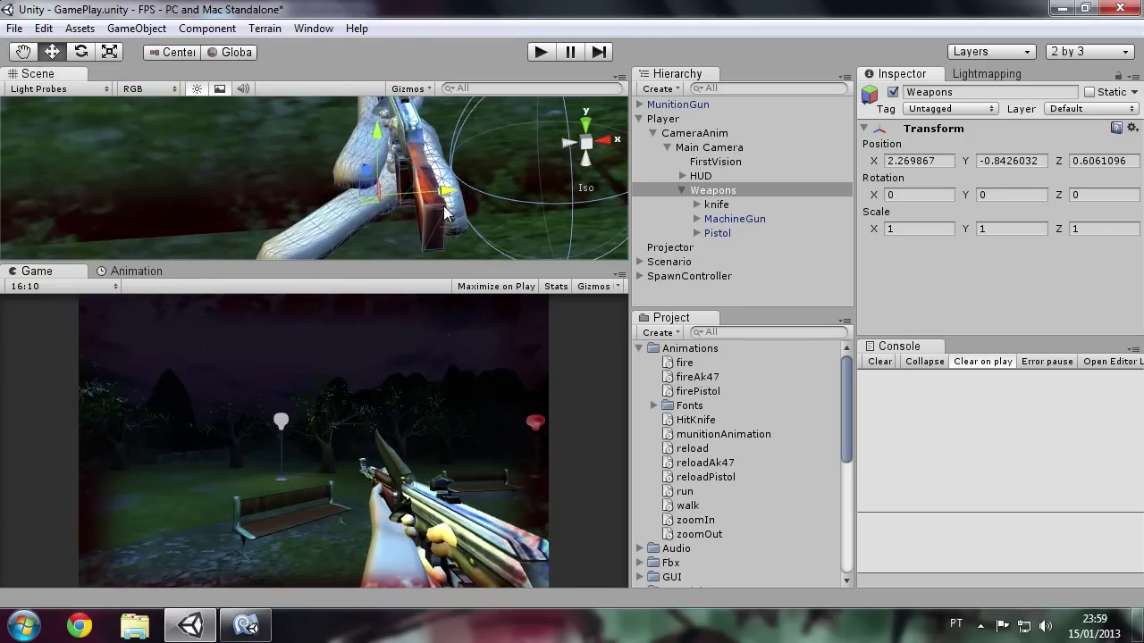
click(536, 54)
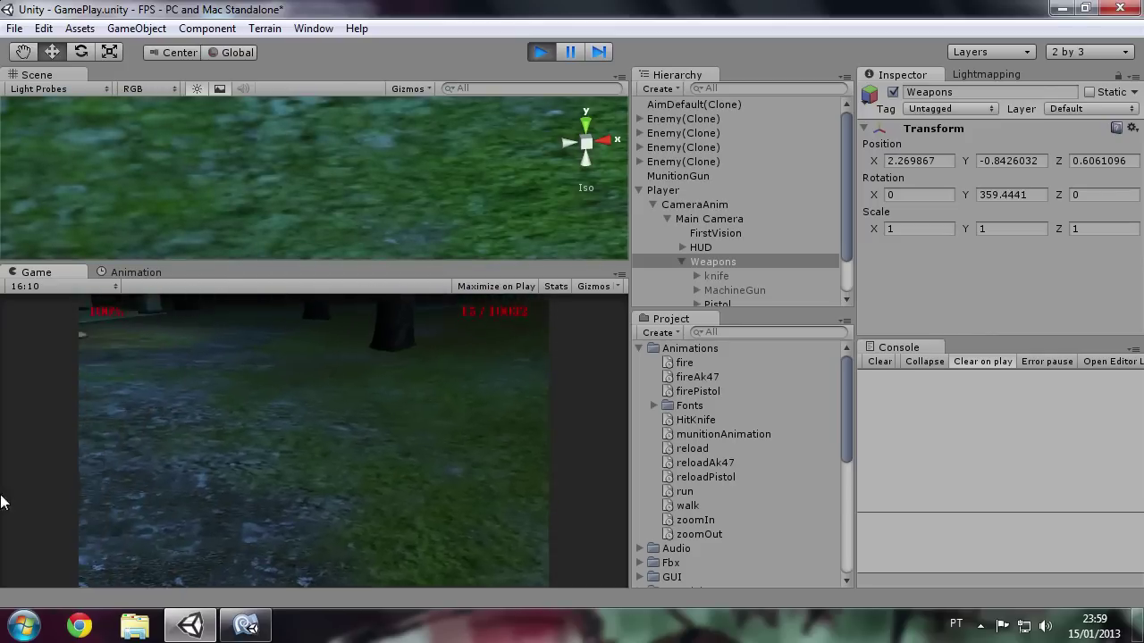
key(2)
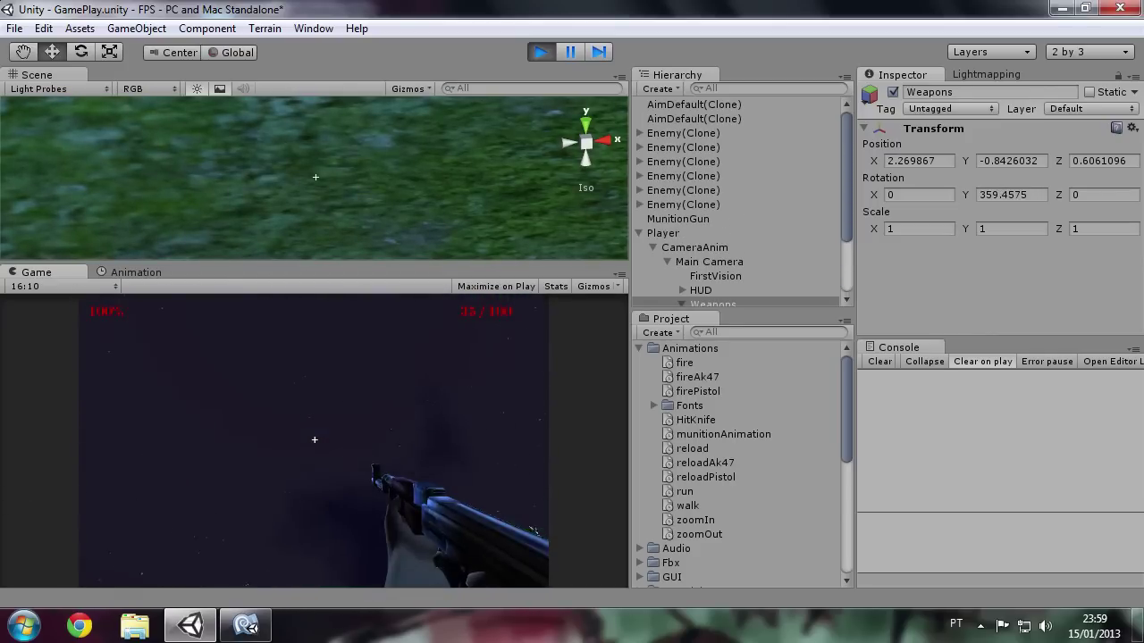
click(539, 51)
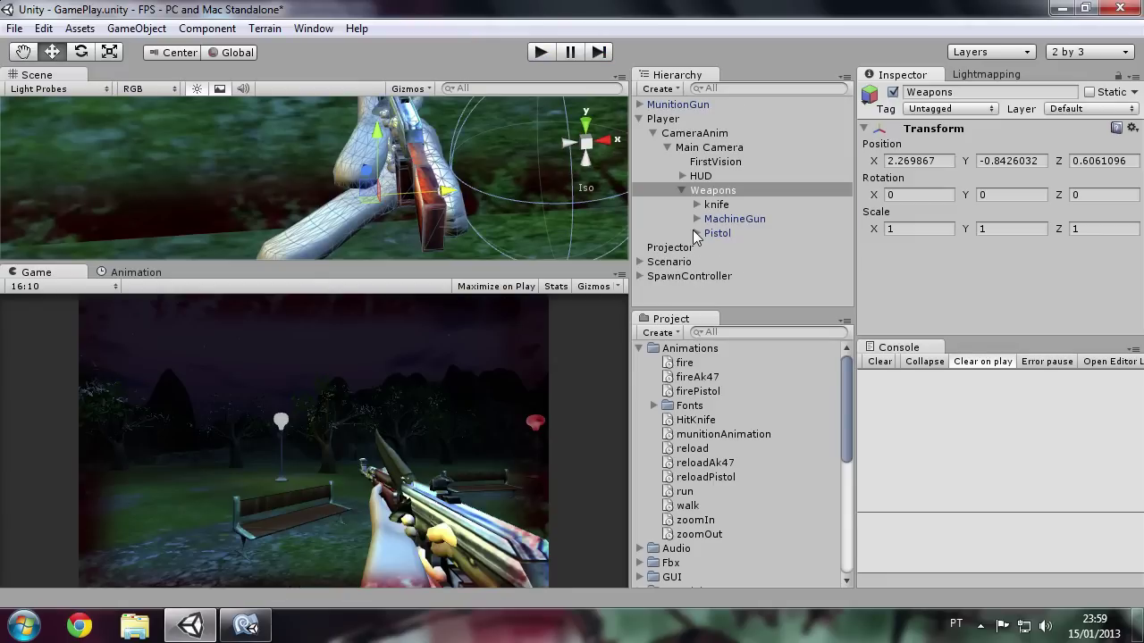
Expand Weapons, select the Pistol and show its zoomIn animation curves
click(681, 191)
click(681, 192)
click(681, 191)
click(683, 192)
click(731, 208)
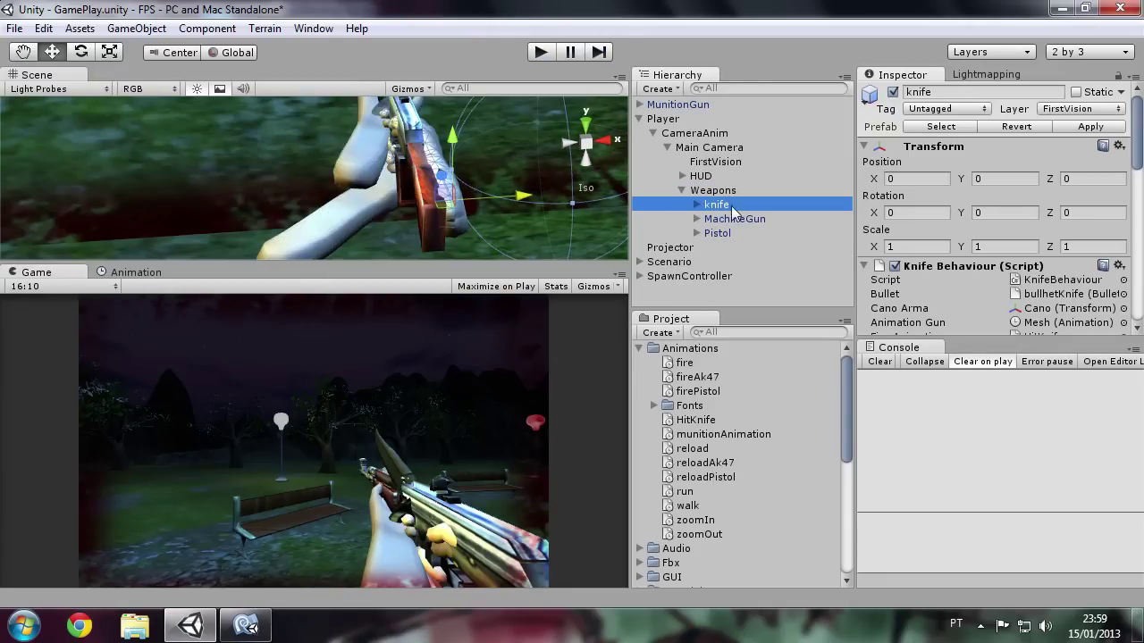
click(681, 192)
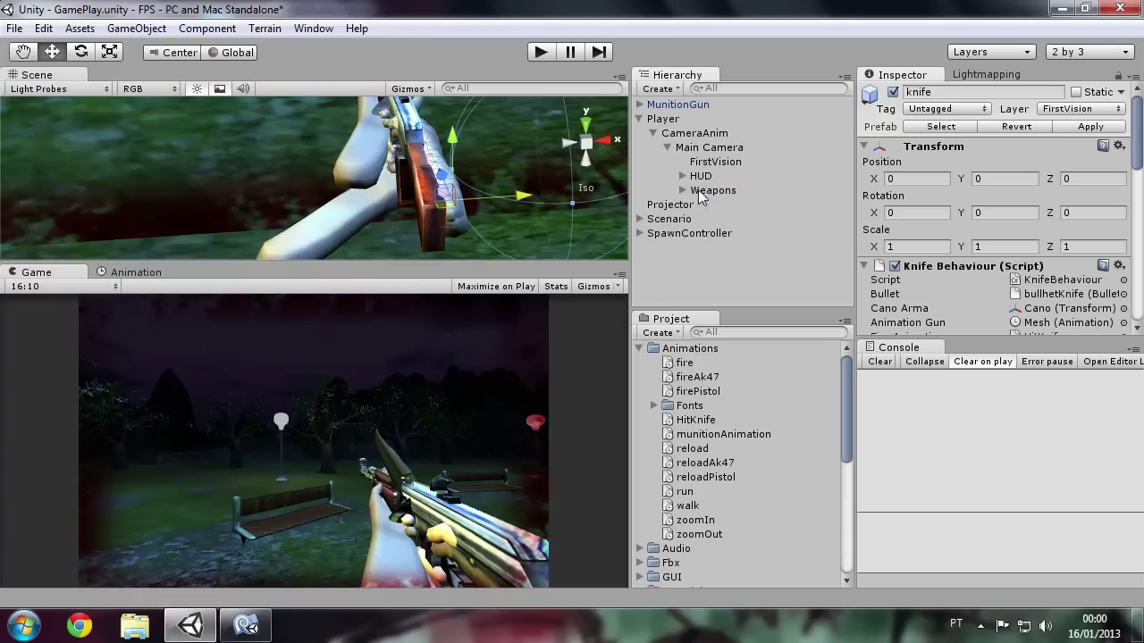
click(682, 192)
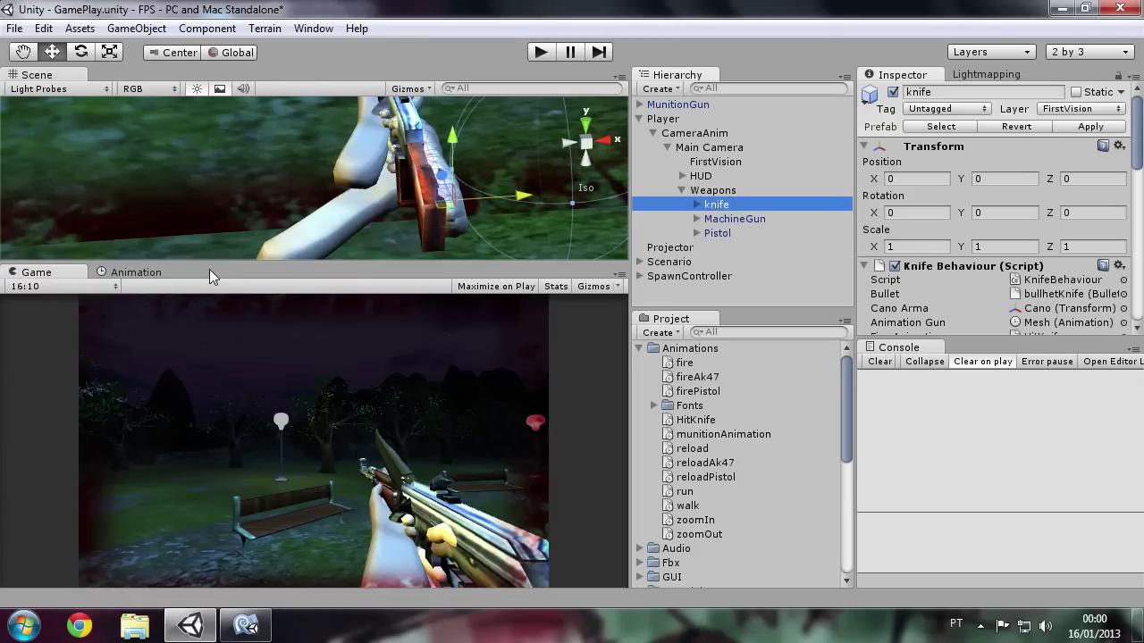
click(729, 234)
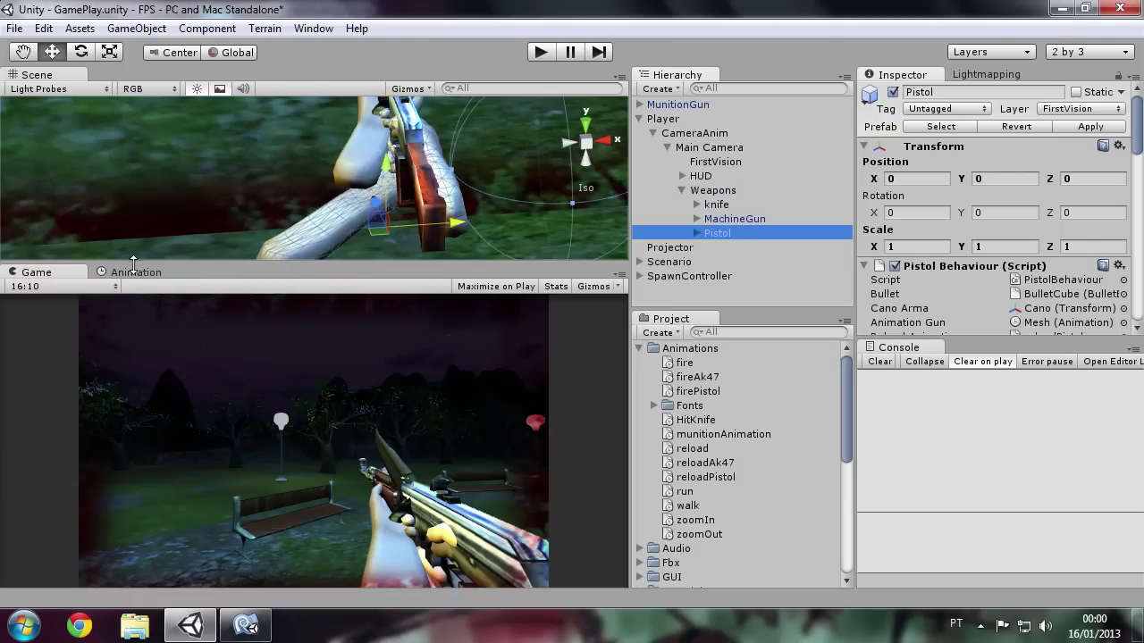
click(134, 272)
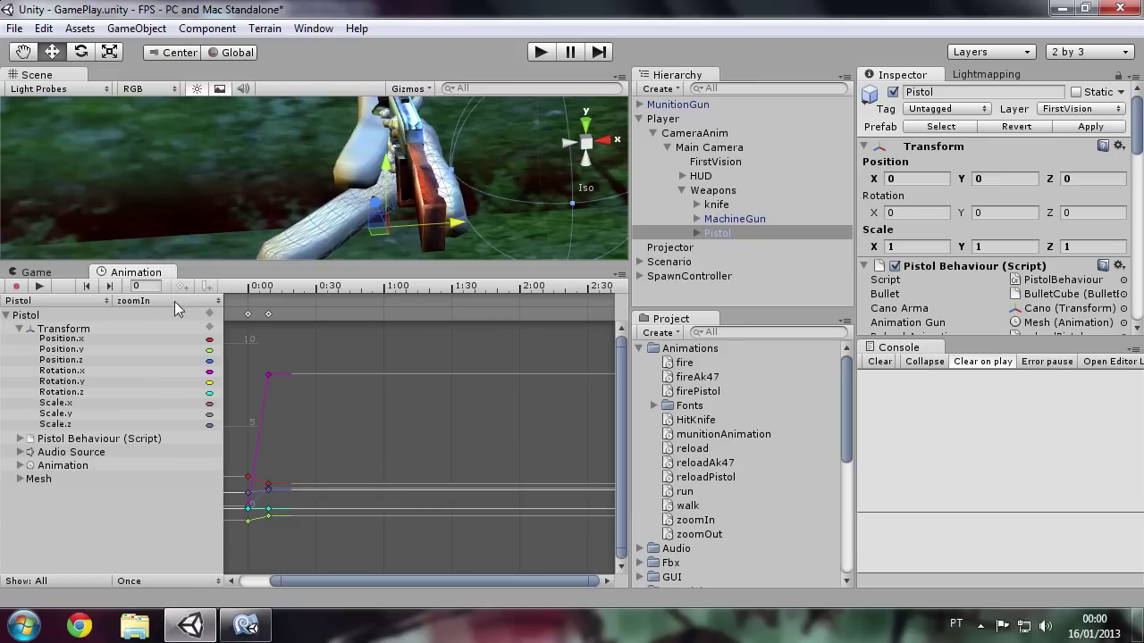
Dock the Game view beside the Scene view and scrub through the zoomIn animation
drag(261, 295, 251, 295)
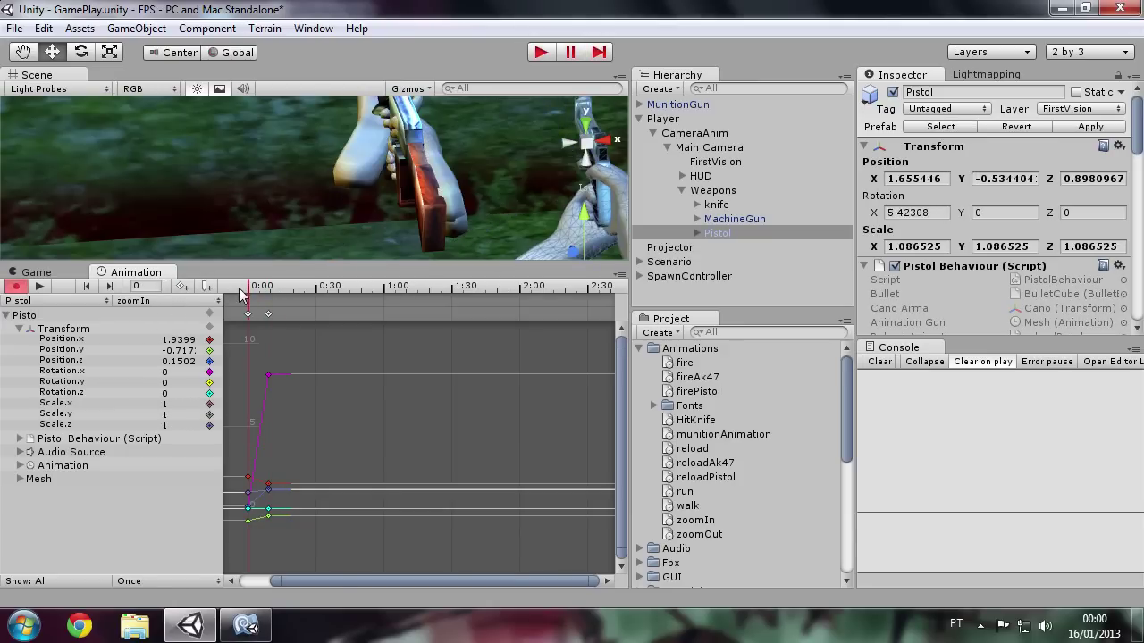
drag(59, 279, 492, 192)
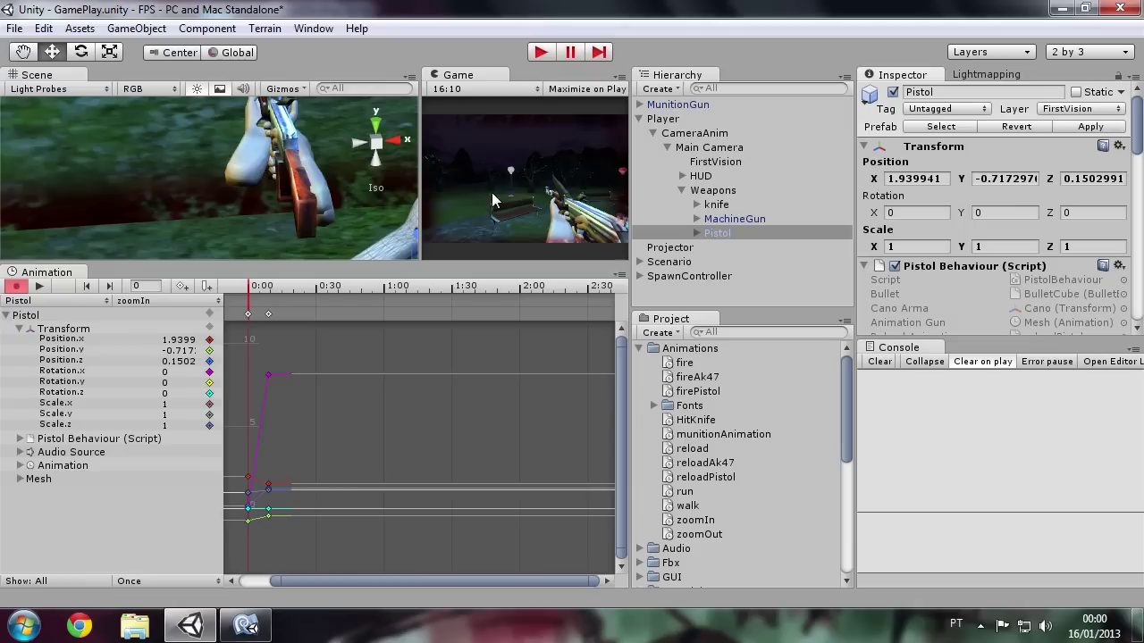
drag(420, 192, 293, 199)
mouse_move(254, 288)
mouse_down()
mouse_move(278, 292)
mouse_move(240, 302)
mouse_move(276, 308)
mouse_up()
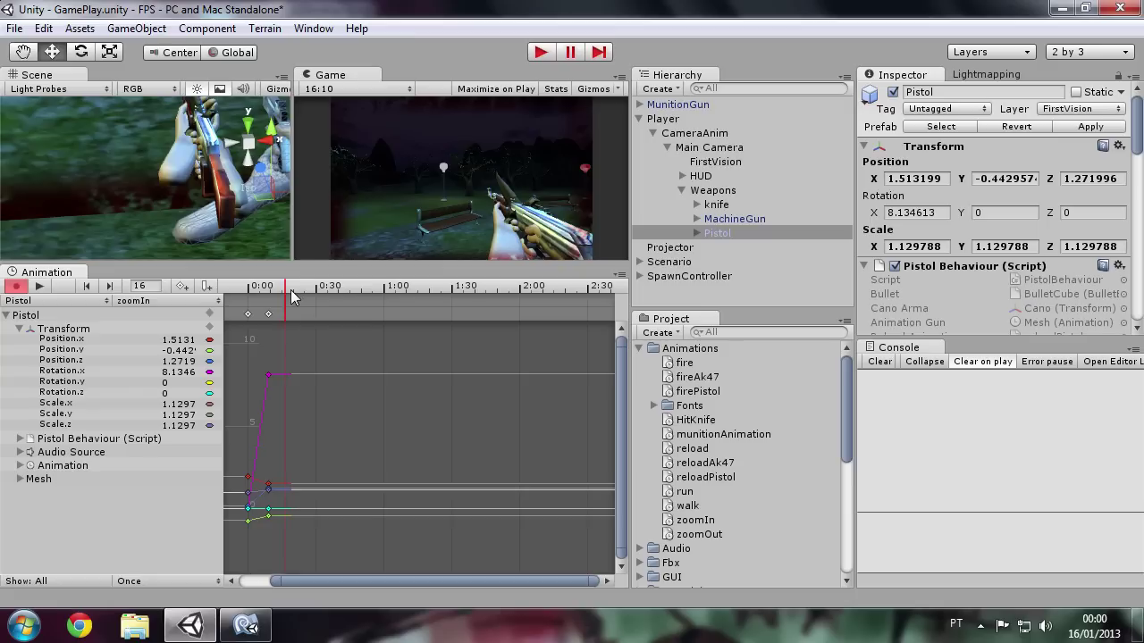
drag(277, 298, 247, 314)
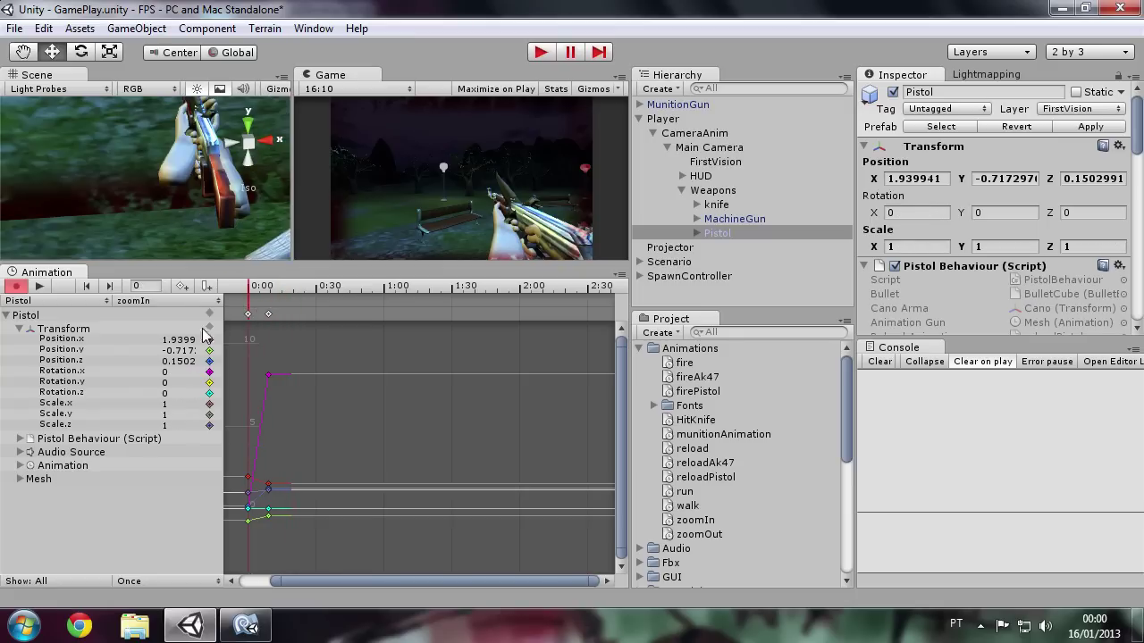
Delete the Pistol's Position, Rotation and Scale curves and keys from zoomIn
right_click(90, 346)
click(134, 373)
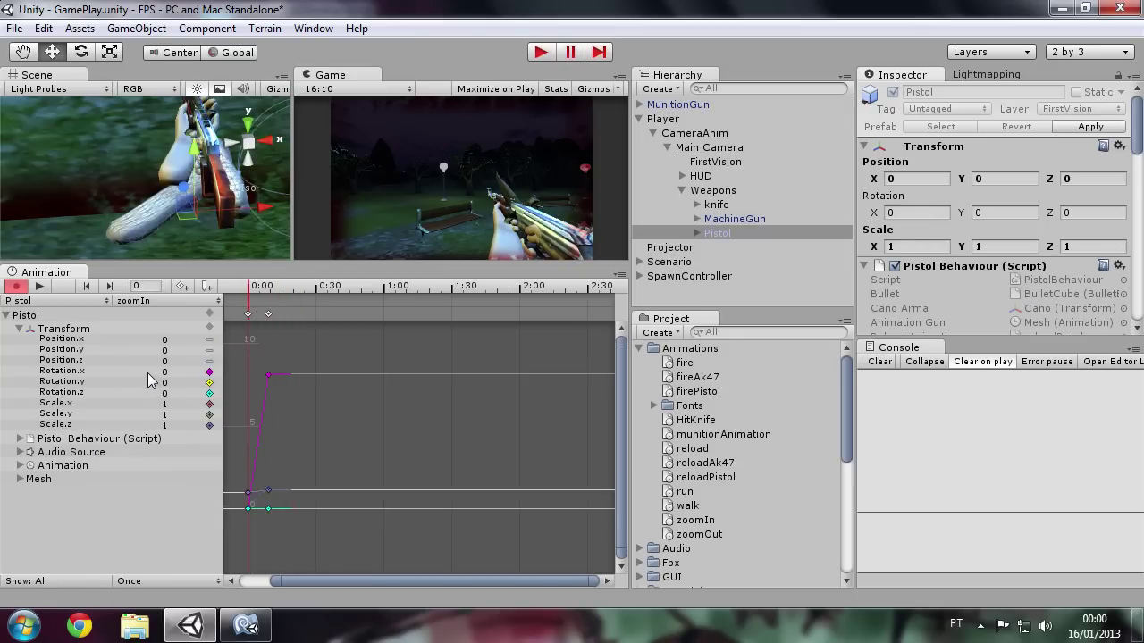
right_click(109, 354)
right_click(78, 390)
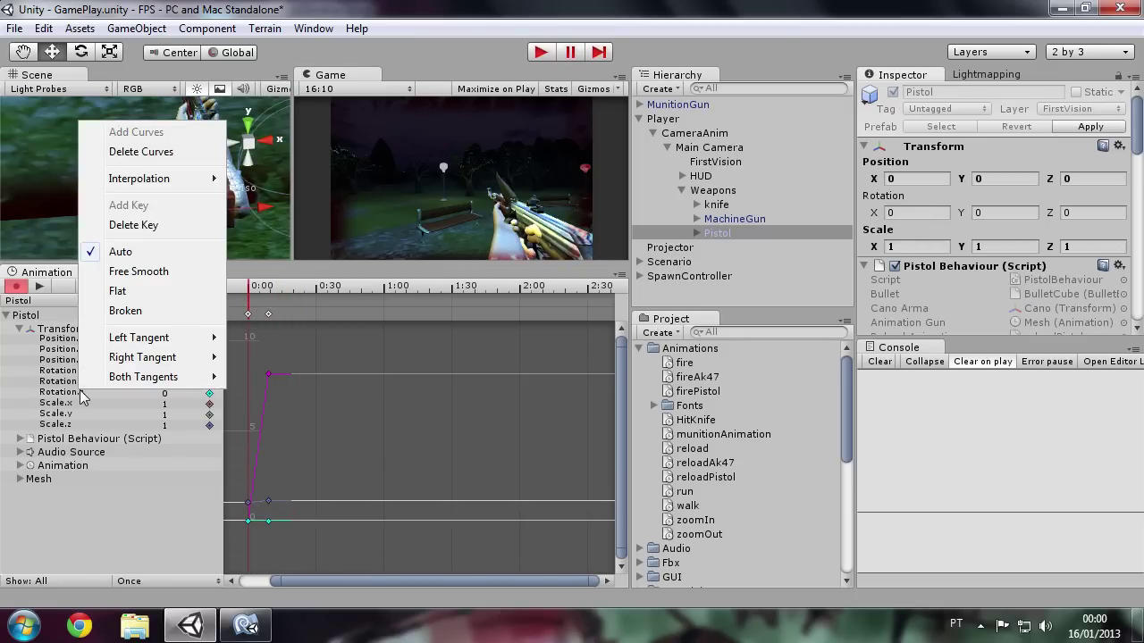
click(149, 229)
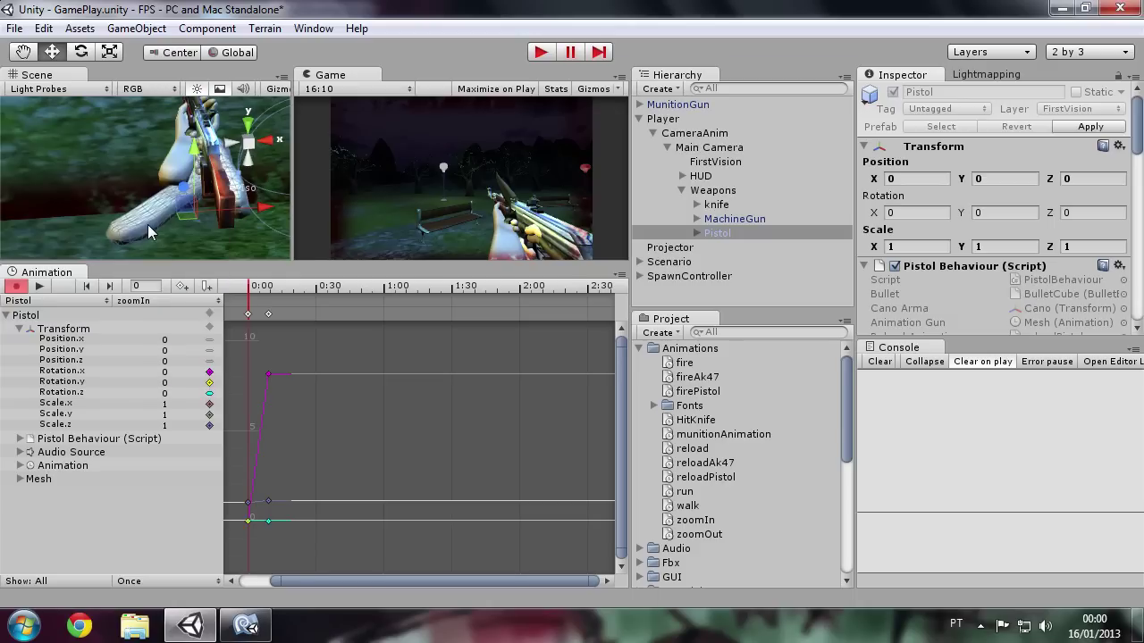
right_click(119, 395)
click(141, 417)
right_click(139, 417)
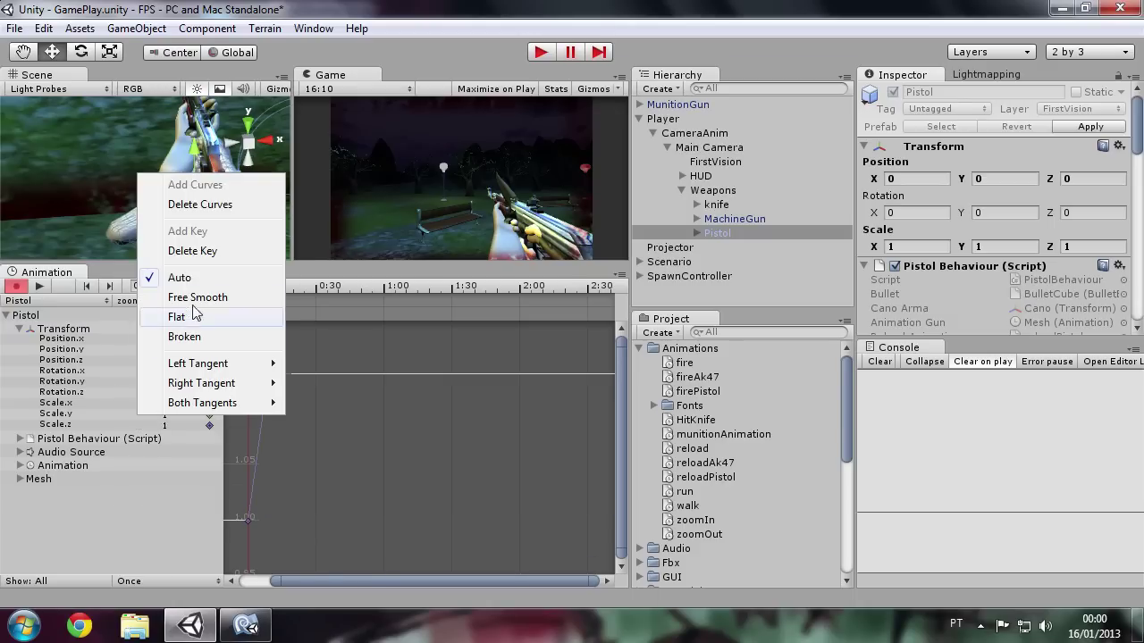
click(224, 207)
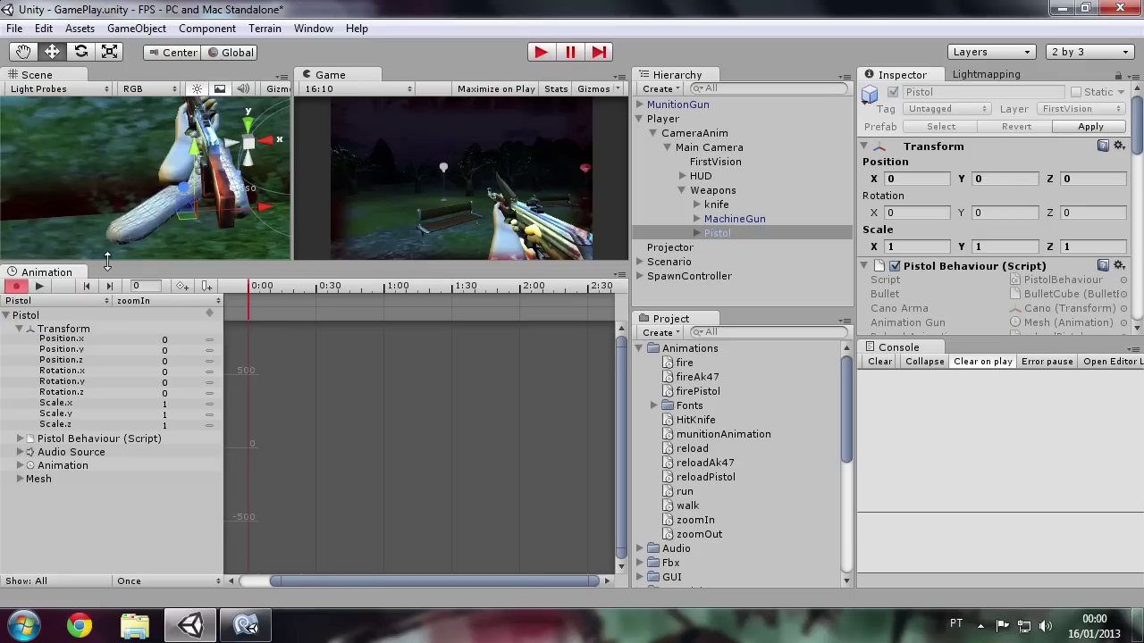
Key all Pistol transform properties at frame 0 with position 0, rotation 0 and scale 1
click(178, 291)
click(51, 330)
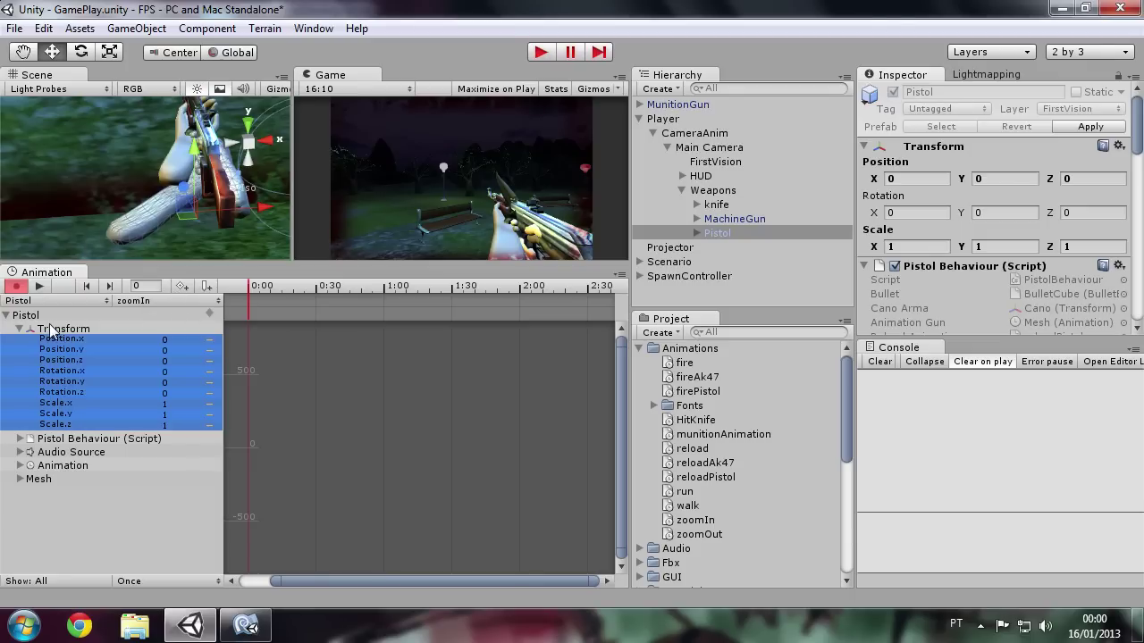
click(181, 286)
key(Tab)
key(Tab)
key(Tab)
click(243, 366)
click(178, 371)
key(Return)
click(180, 286)
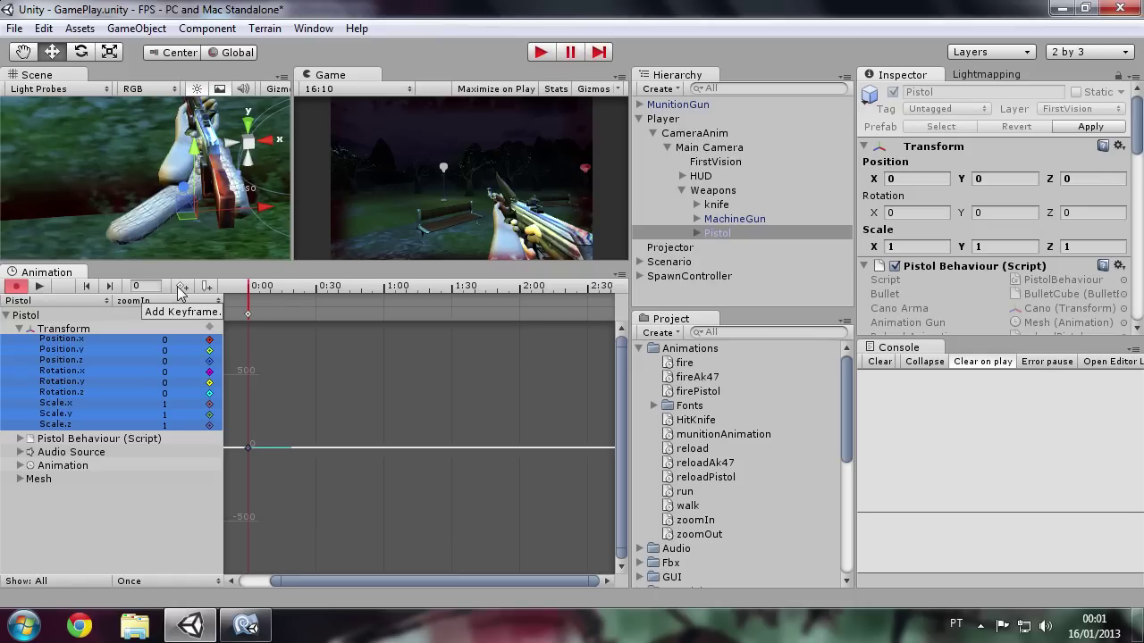
mouse_move(251, 285)
mouse_down()
mouse_move(317, 290)
mouse_move(294, 295)
mouse_up()
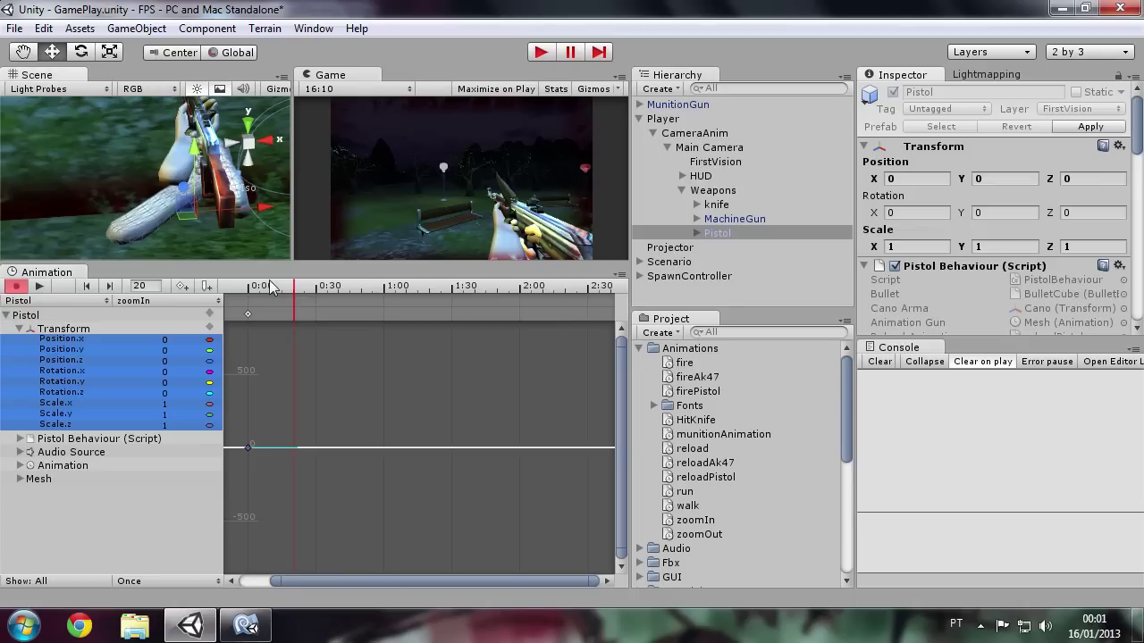
Enlarge the Scene and Game views and move the pistol to X -0.934 at frame 20
drag(286, 258, 283, 375)
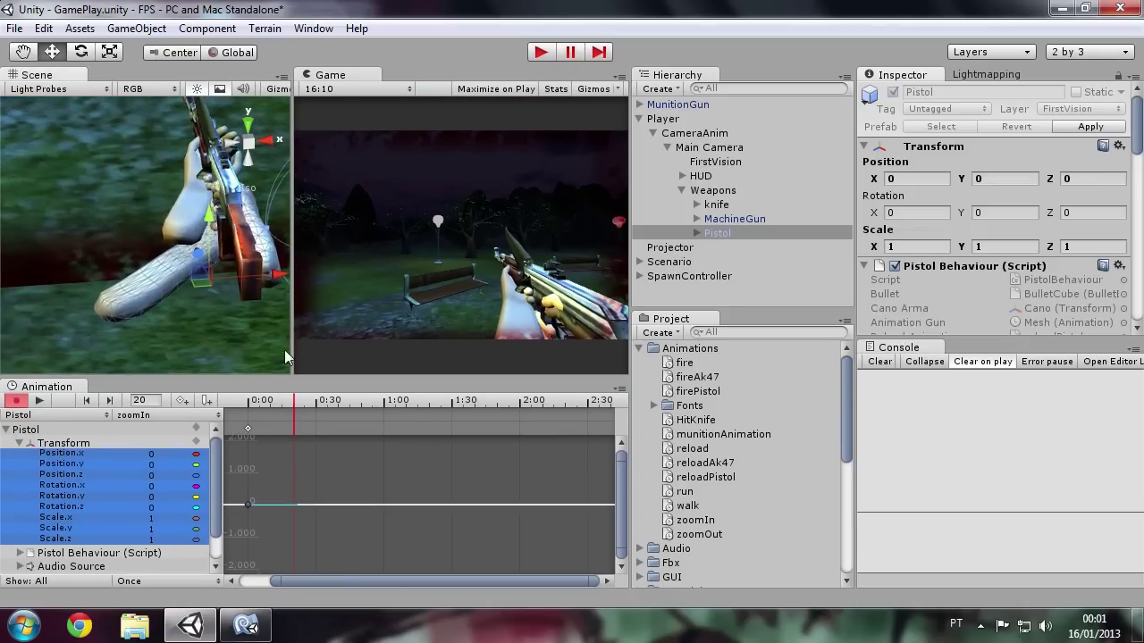
drag(293, 314, 439, 320)
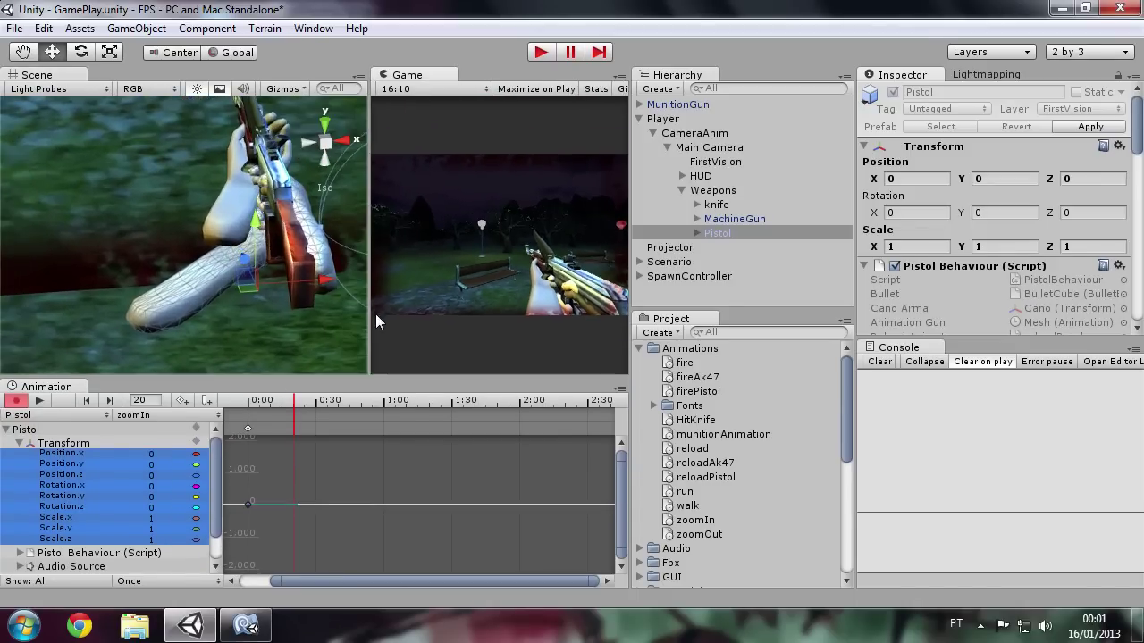
middle_drag(266, 171, 368, 163)
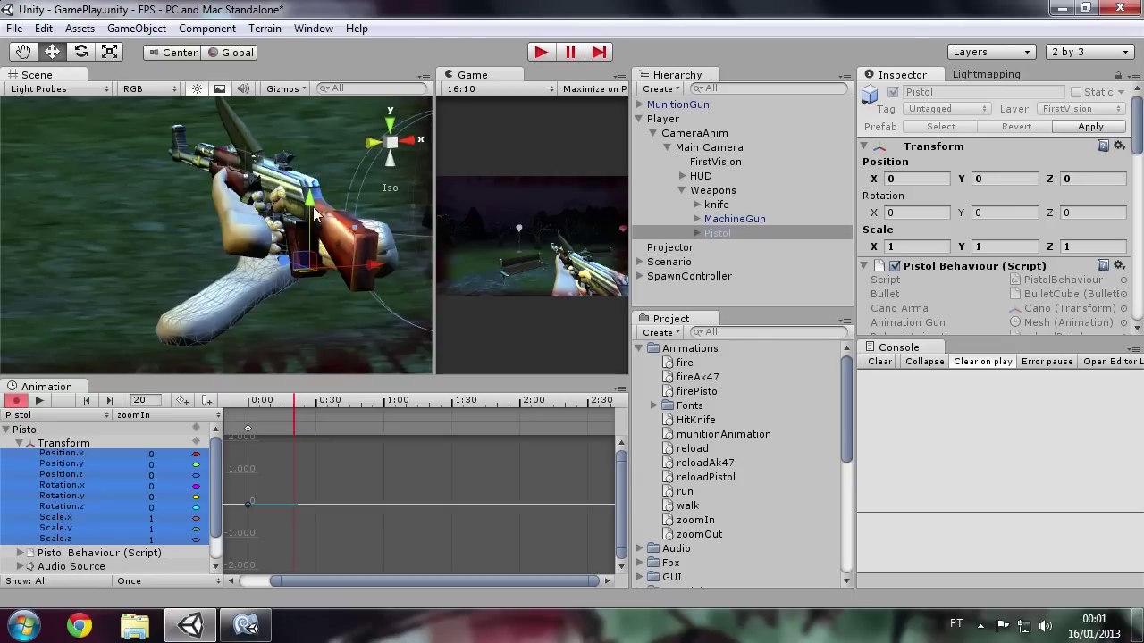
drag(374, 268, 276, 285)
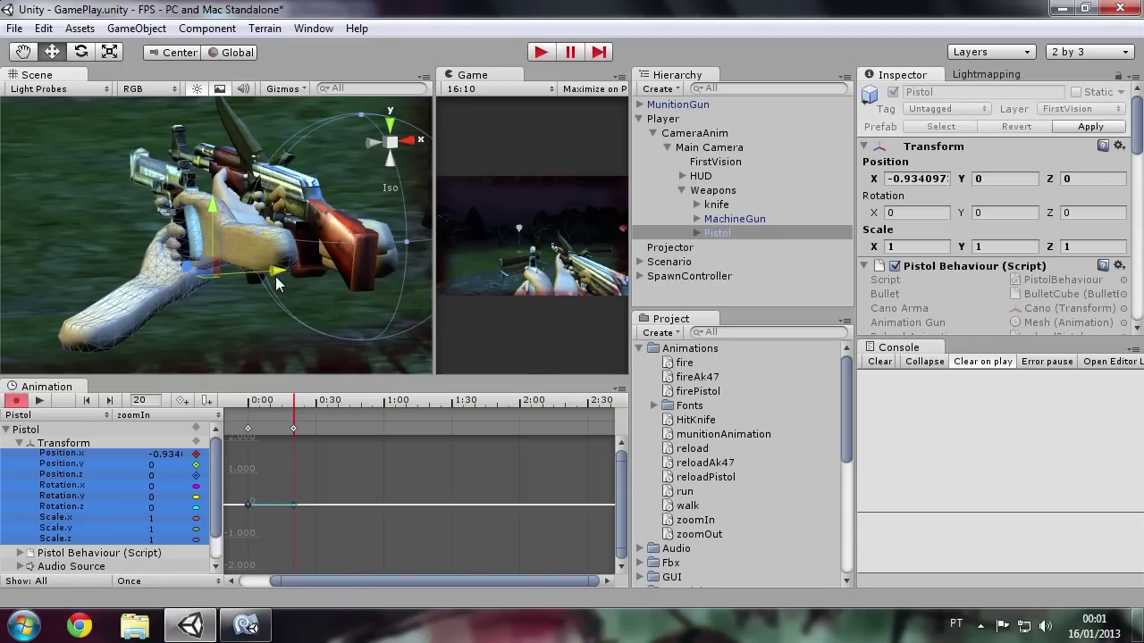
drag(436, 247, 230, 252)
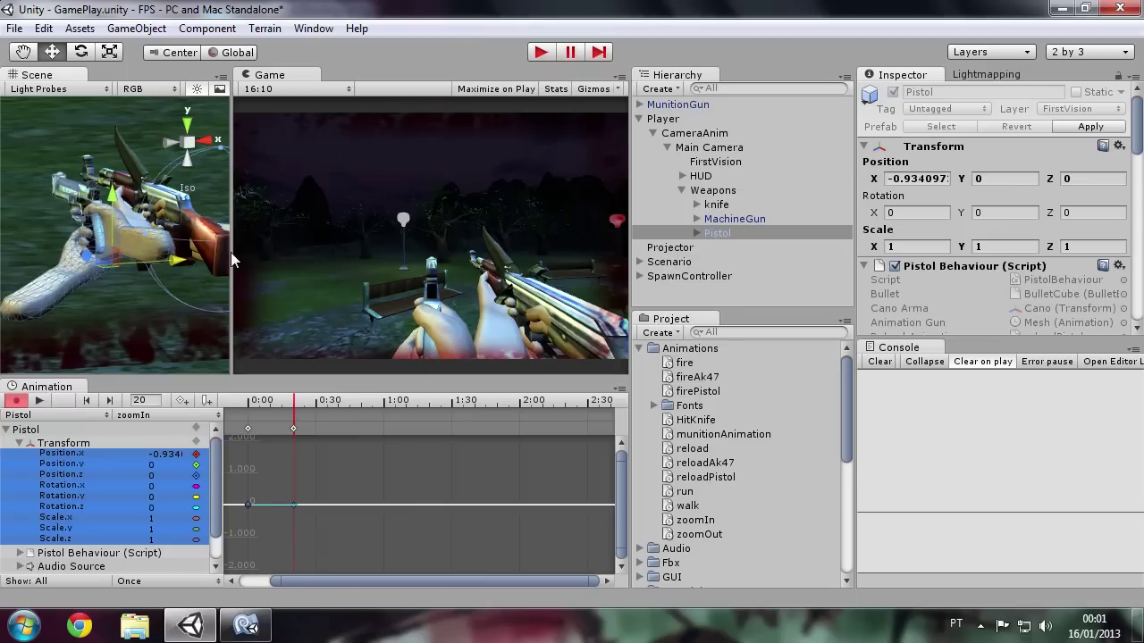
drag(229, 250, 406, 256)
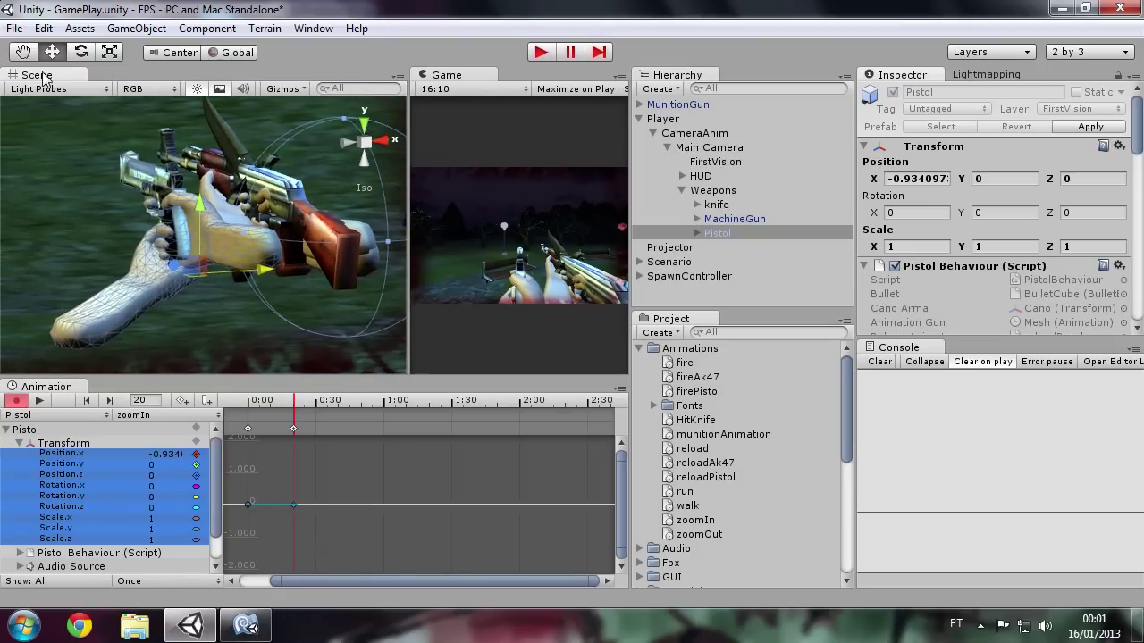
Key the pistol's X rotation at -1.647, stop recording and play the game to test the zoom
click(81, 52)
mouse_move(215, 216)
mouse_down()
mouse_move(216, 200)
mouse_move(227, 220)
mouse_up()
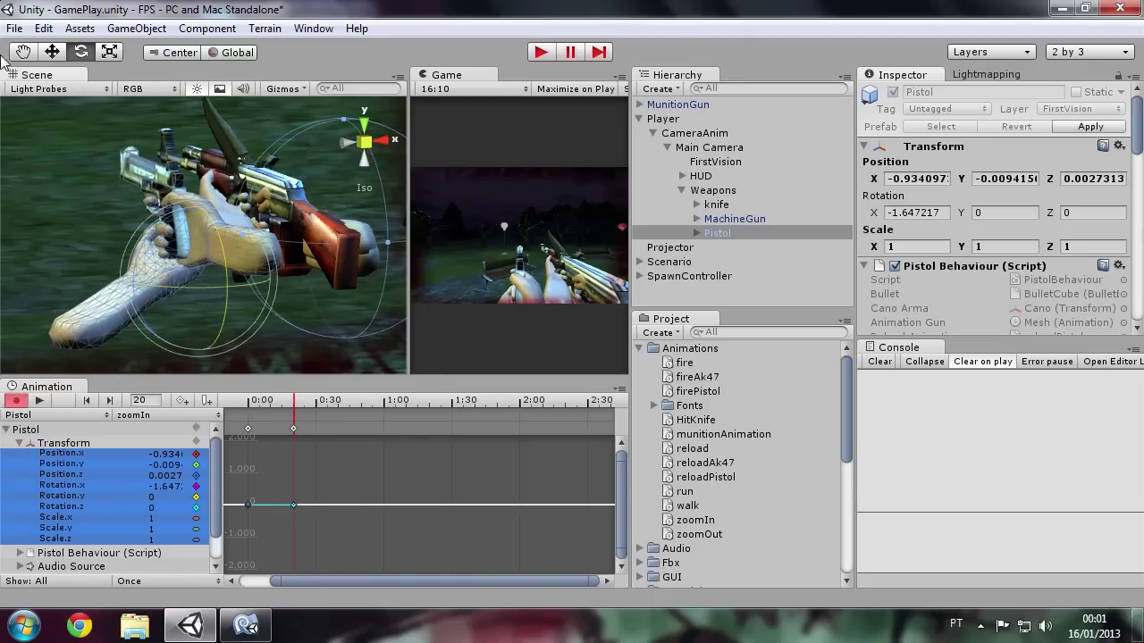
click(52, 54)
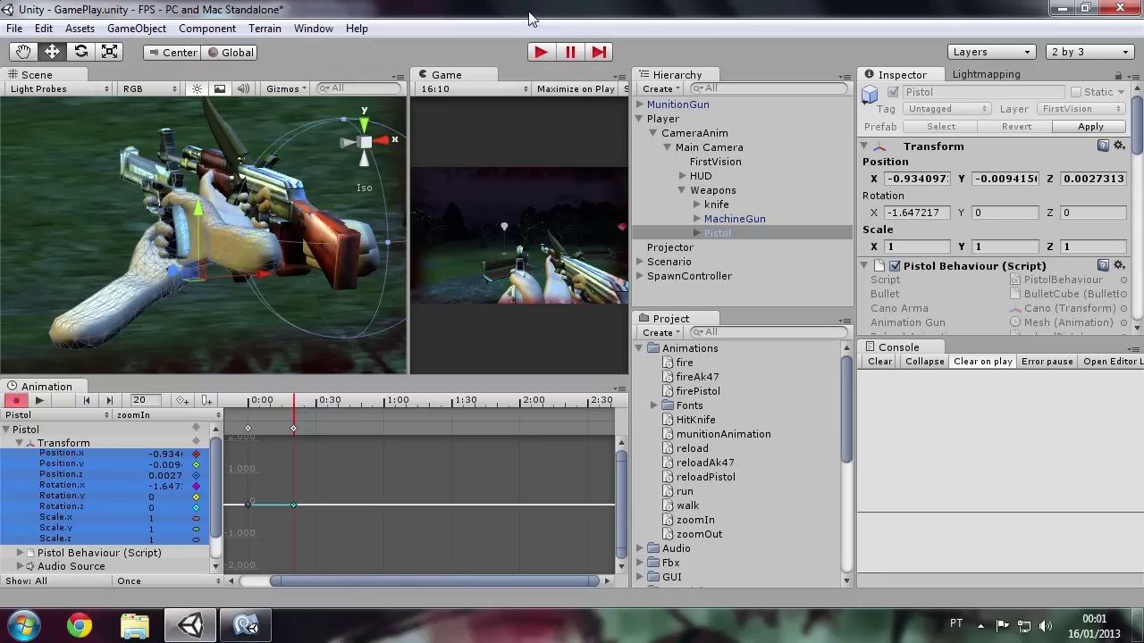
click(16, 400)
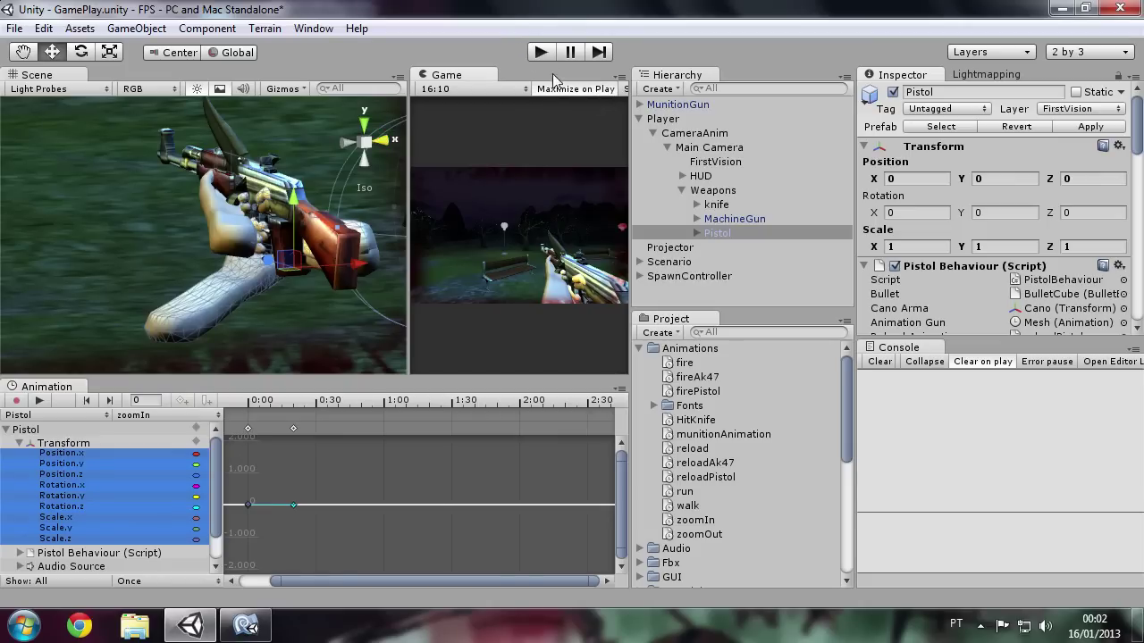
click(541, 52)
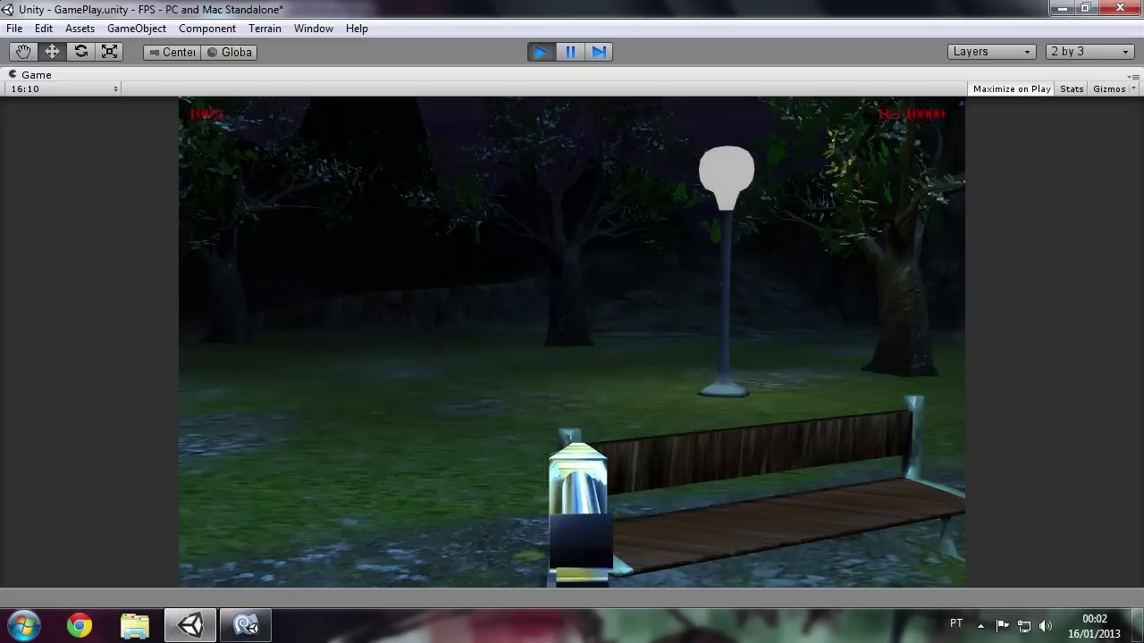
Walk forward in the park scene, fire one pistol shot, then stop Play mode
key(w)
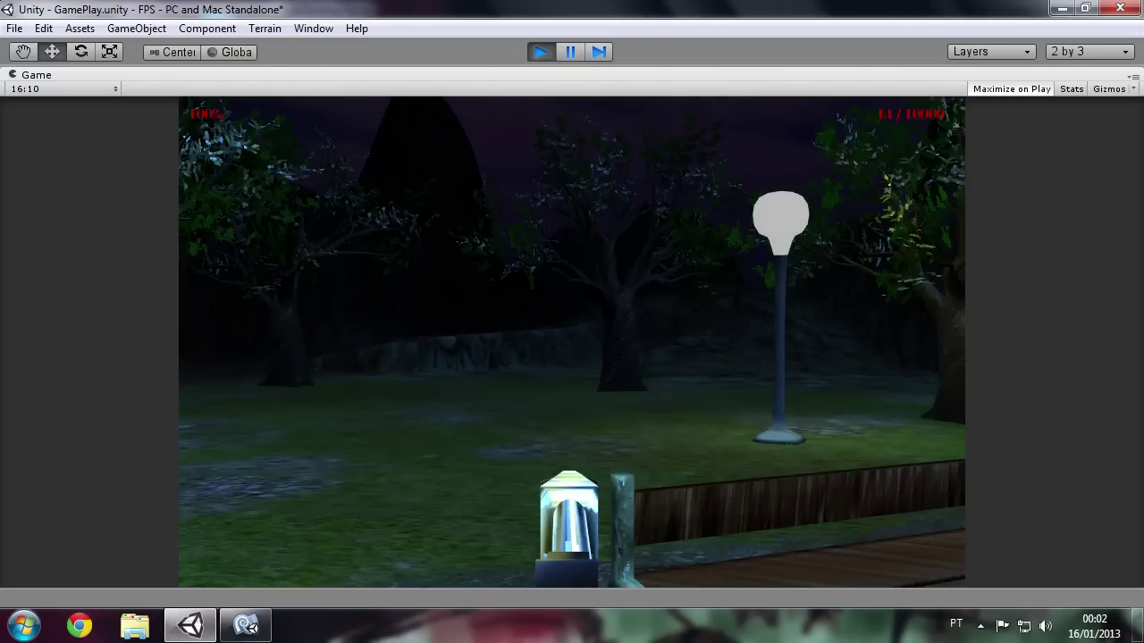
click(572, 342)
key(ctrl+p)
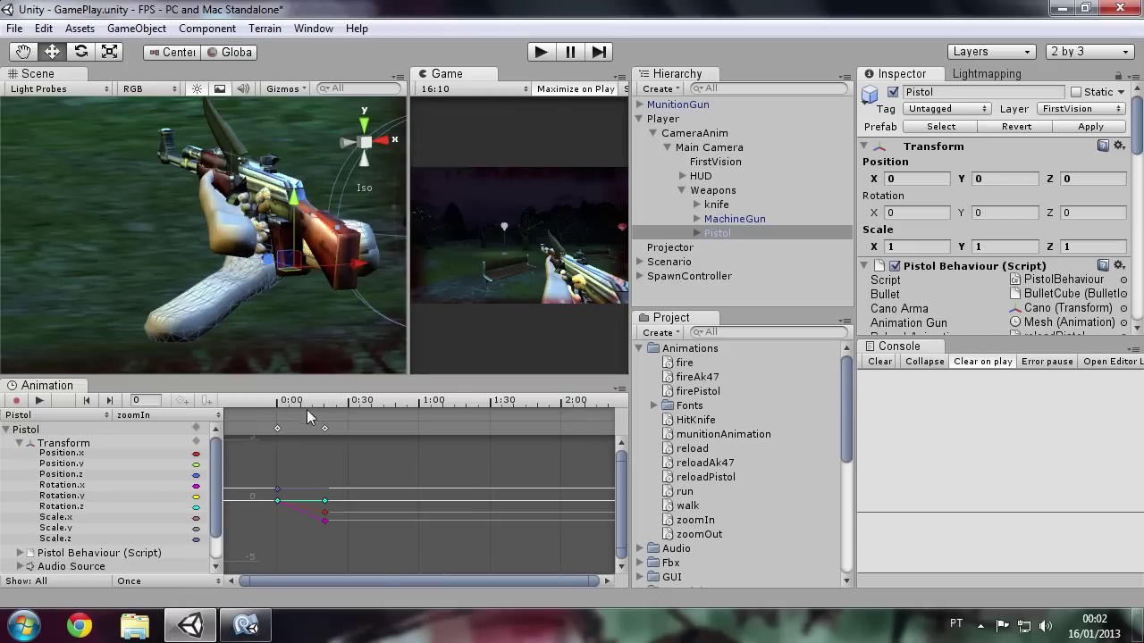
Move the Pistol forward to Position Z 0.8132 in its 0:20 zoomIn keyframe
click(325, 427)
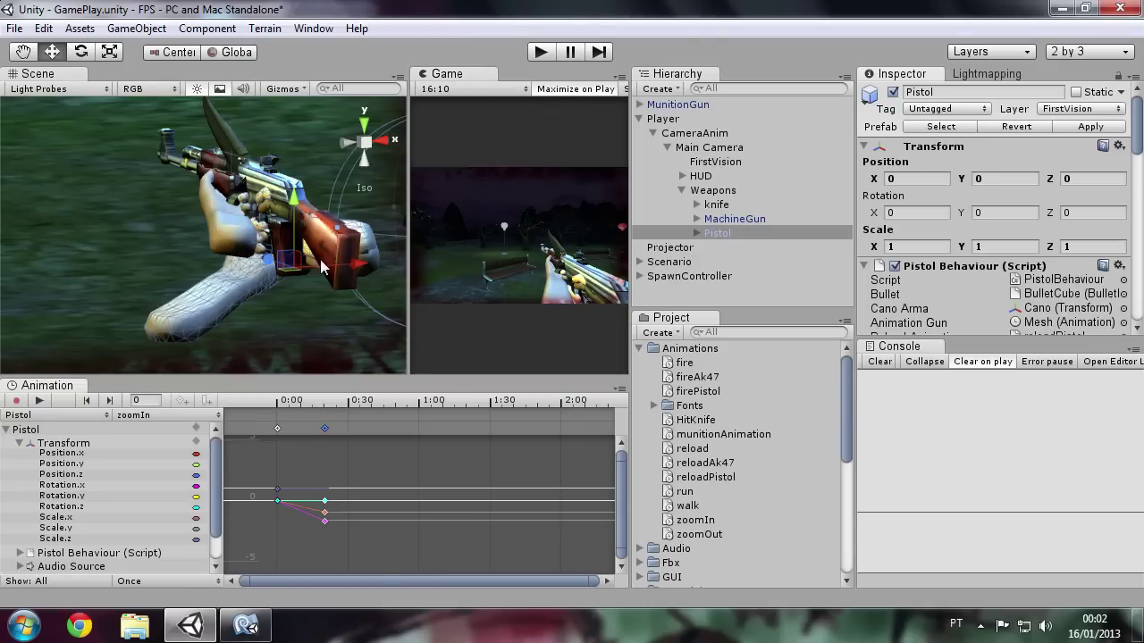
click(326, 404)
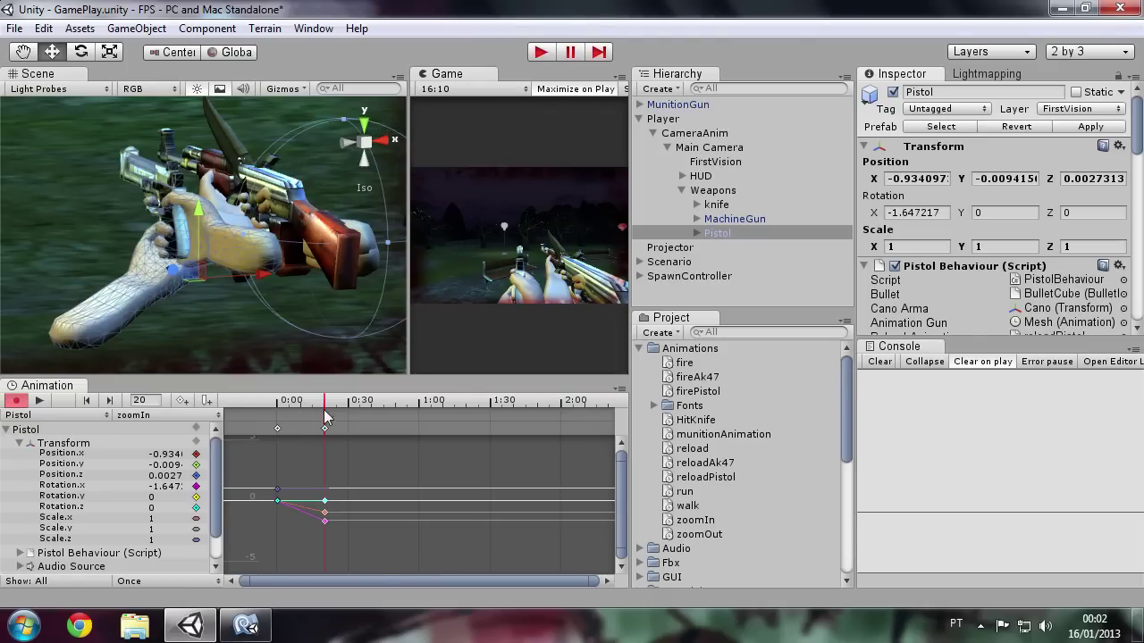
mouse_move(261, 277)
alt+mouse_down()
mouse_move(279, 279)
mouse_move(121, 285)
alt+mouse_up()
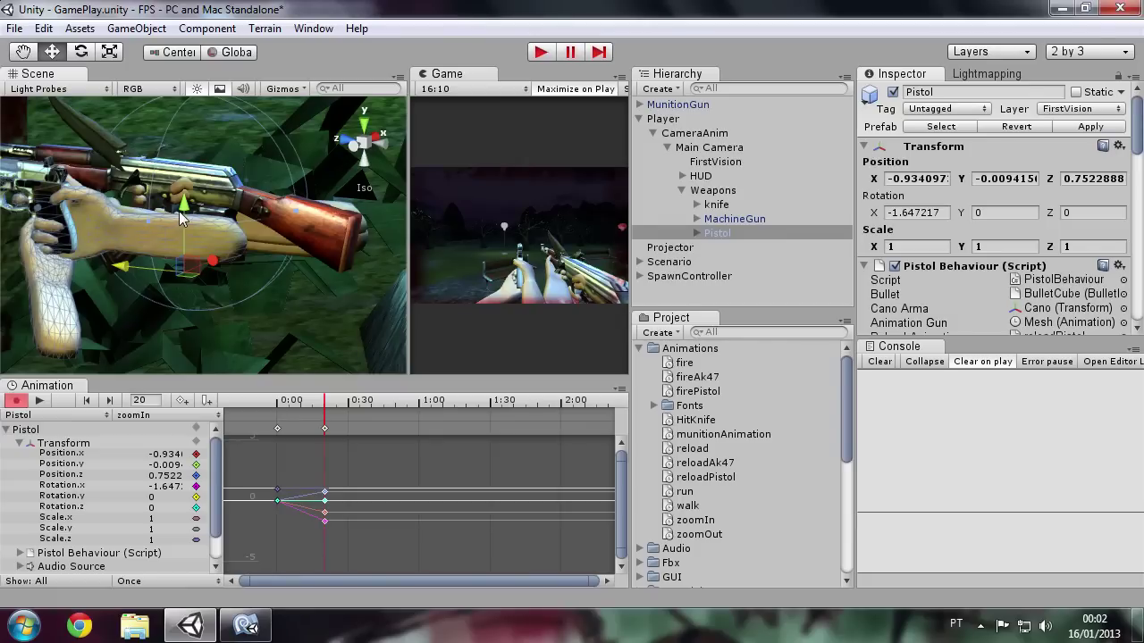
drag(132, 270, 121, 273)
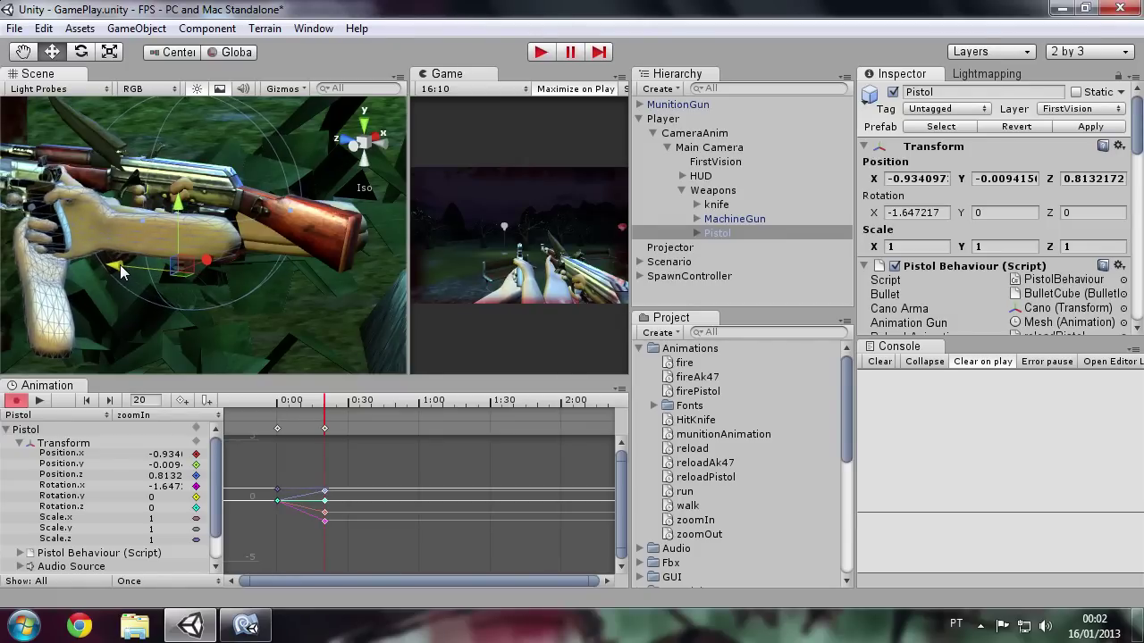
middle_drag(123, 255, 264, 251)
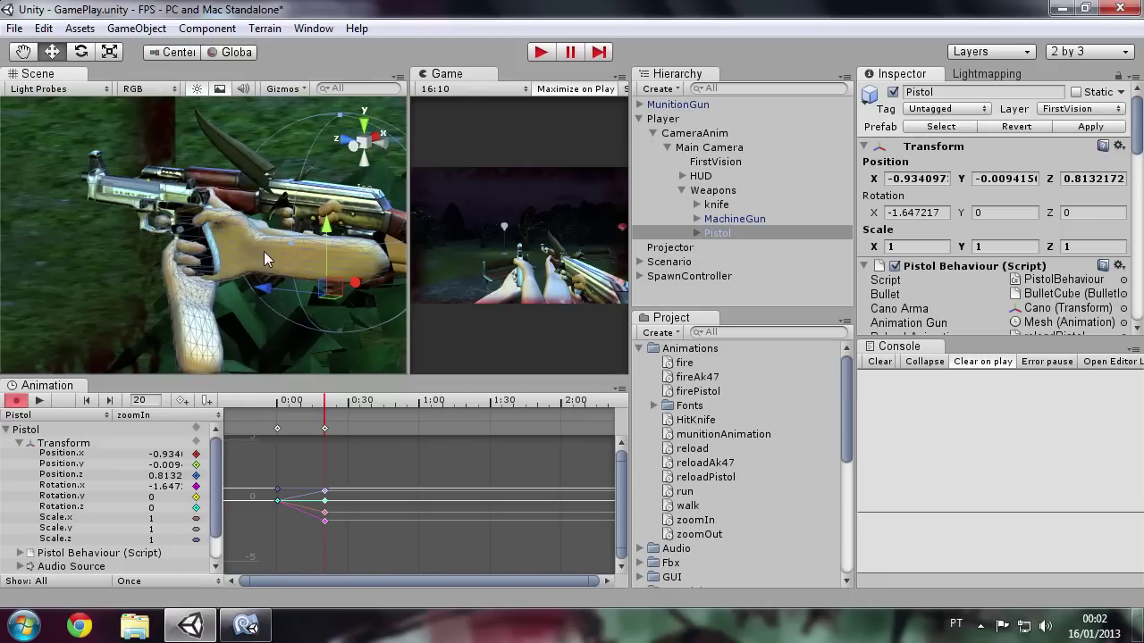
click(109, 192)
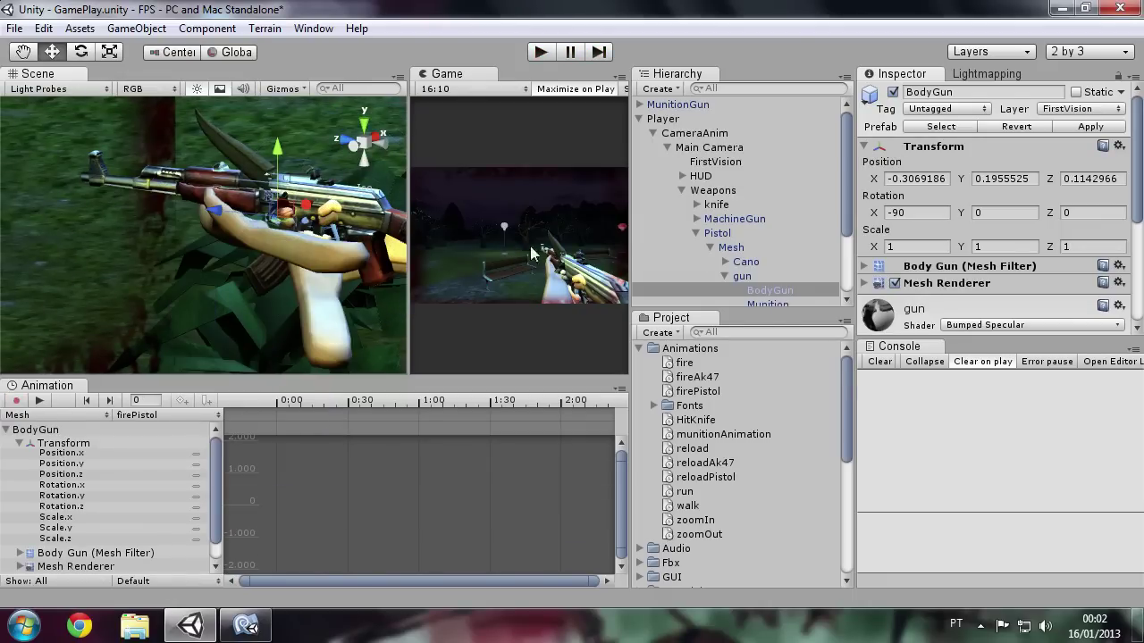
click(723, 235)
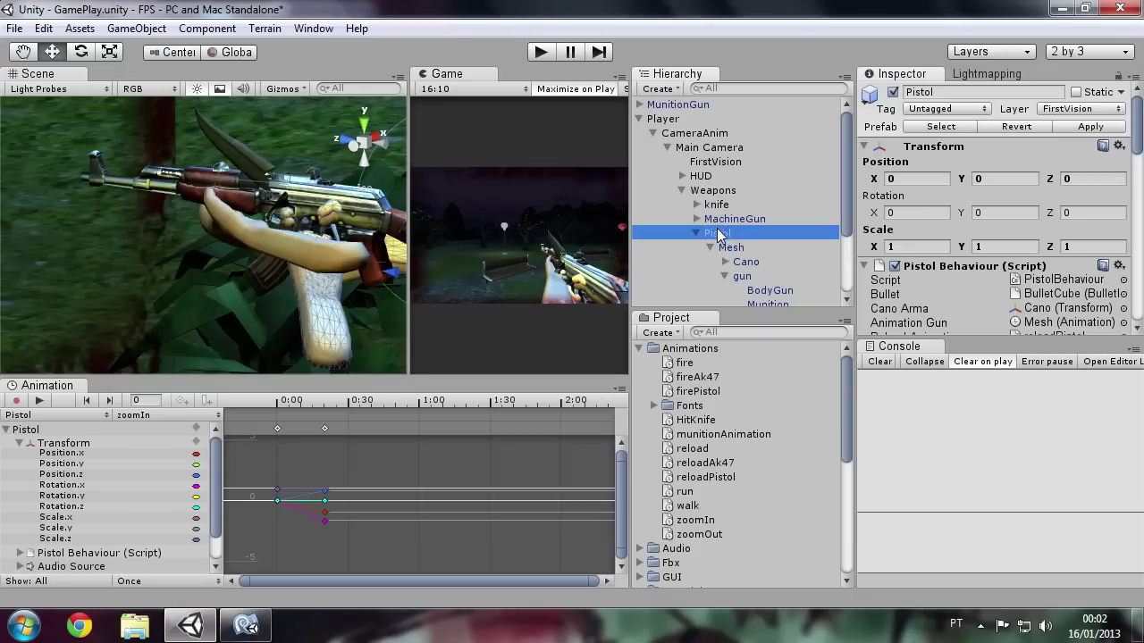
click(323, 429)
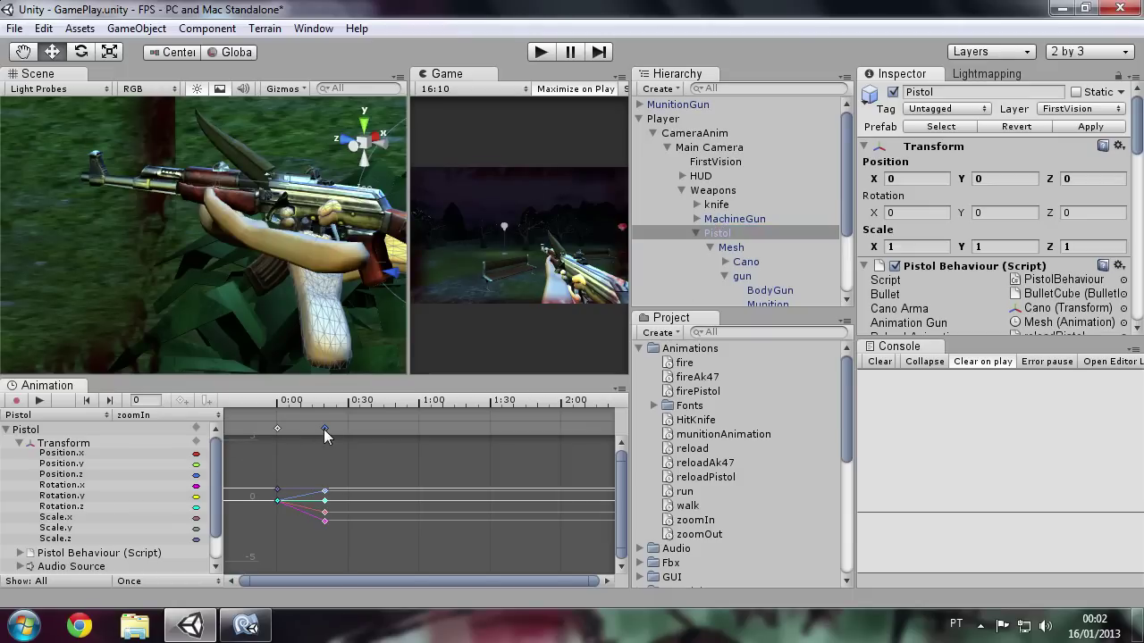
click(696, 233)
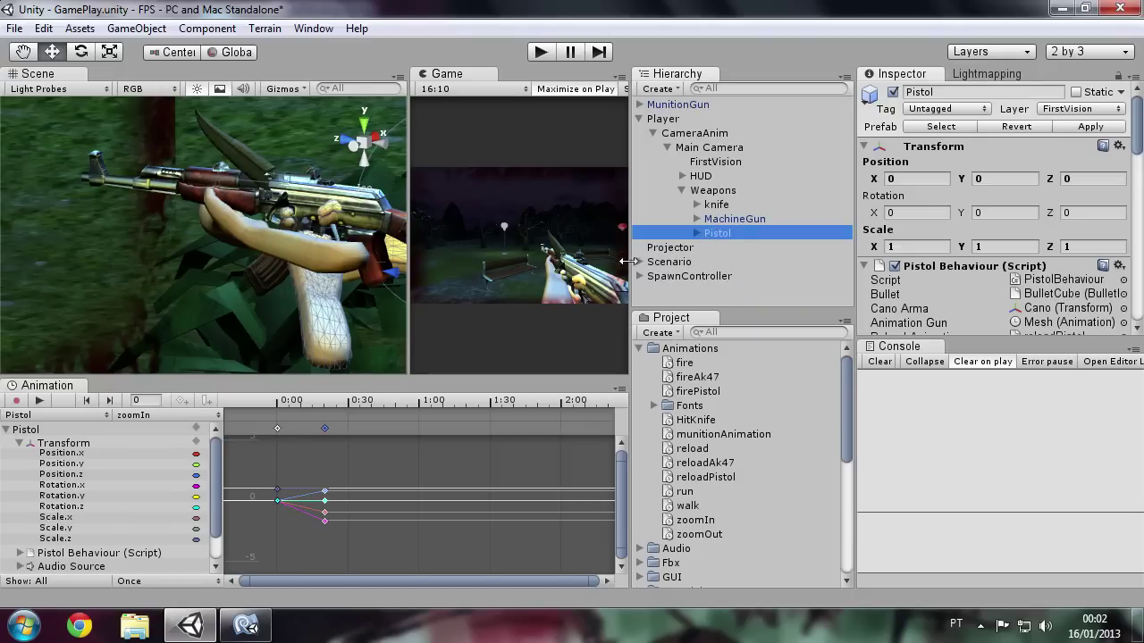
Shift the zoomIn end keyframe to frame 26 and tilt the Pistol to Rotation X 9.7366
mouse_move(288, 404)
mouse_down()
mouse_move(340, 404)
mouse_move(328, 411)
mouse_move(342, 410)
mouse_move(338, 428)
mouse_up()
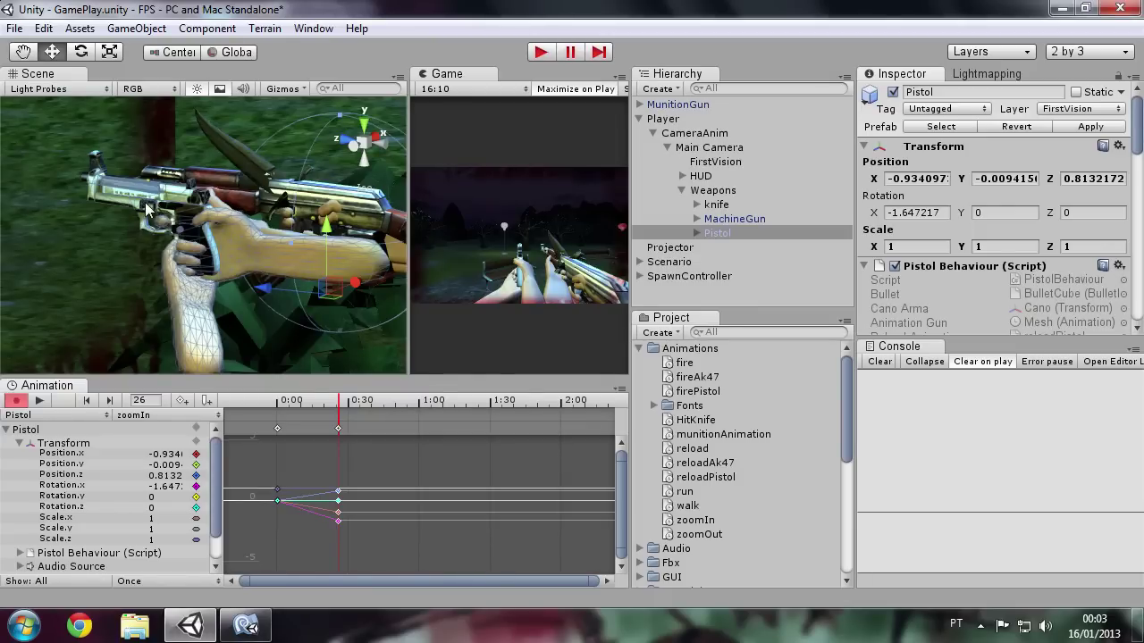
click(82, 52)
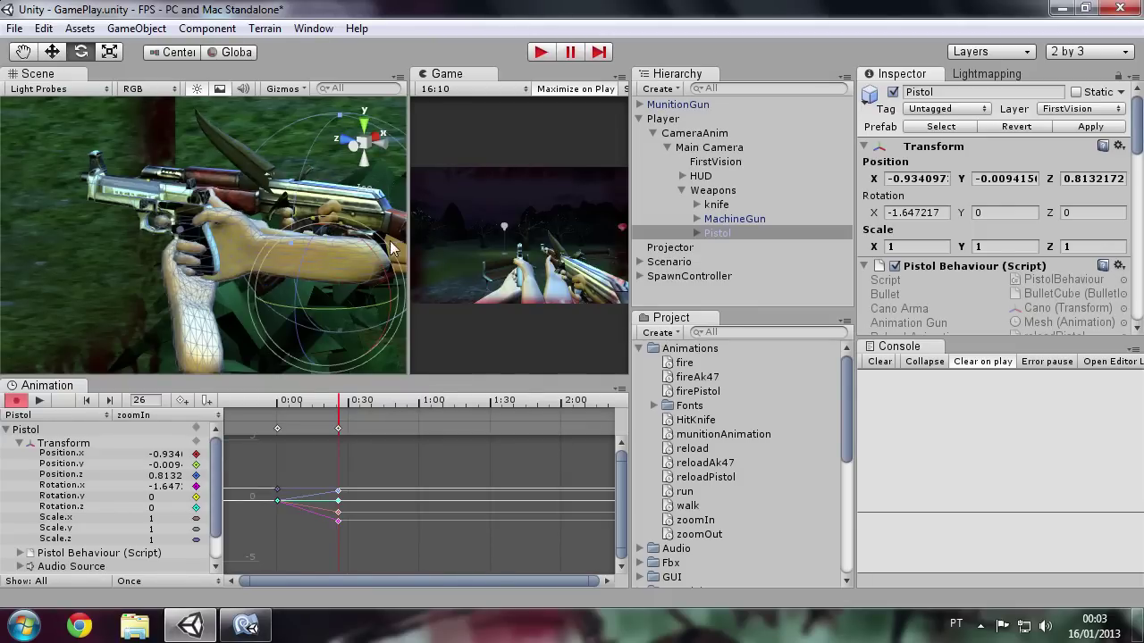
drag(366, 249, 356, 221)
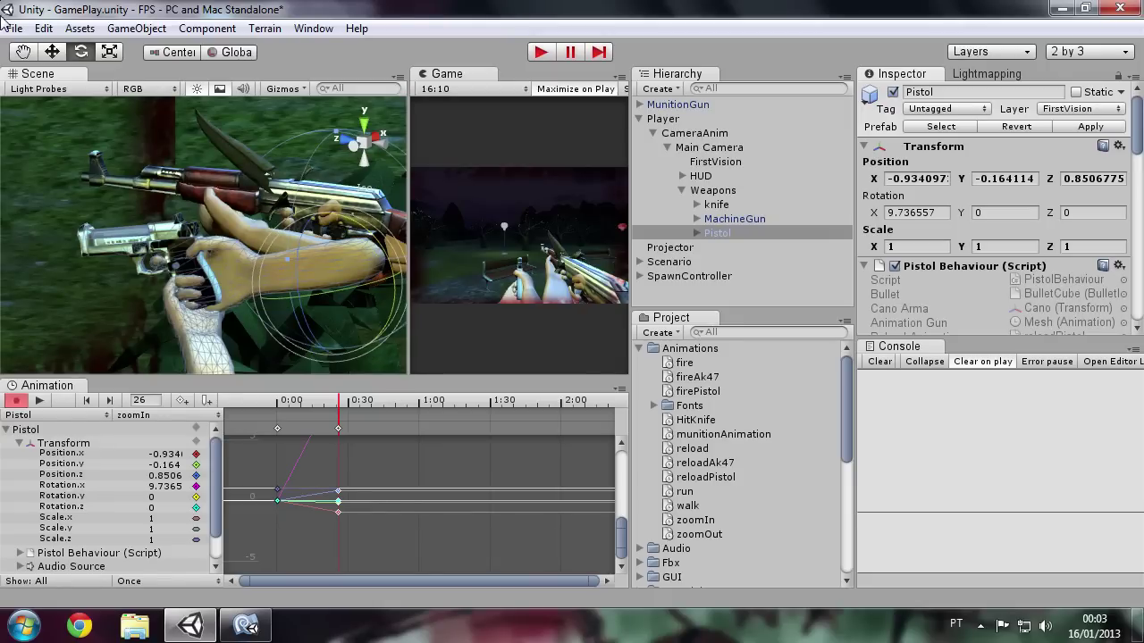
Raise the Pistol to Position Y 0.0756, Z 0.9003, stop recording, and start the game
key(w)
drag(318, 217, 320, 187)
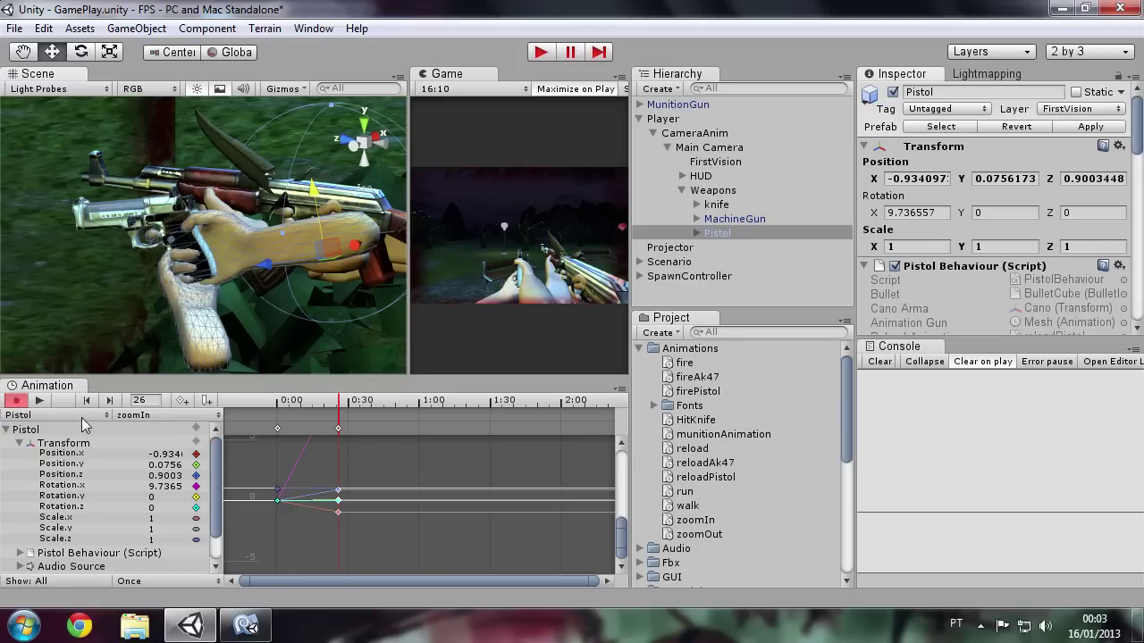
click(16, 401)
click(539, 53)
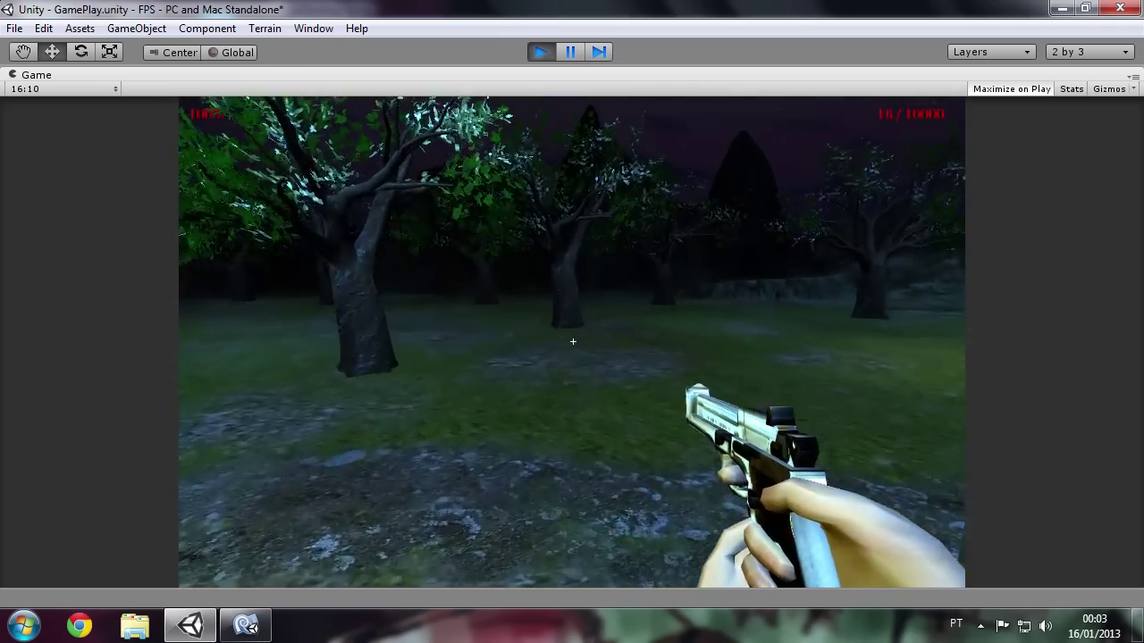
Switch to weapon 2 and back to the pistol, shoot the zombie twice, then stop the game
key(2)
key(1)
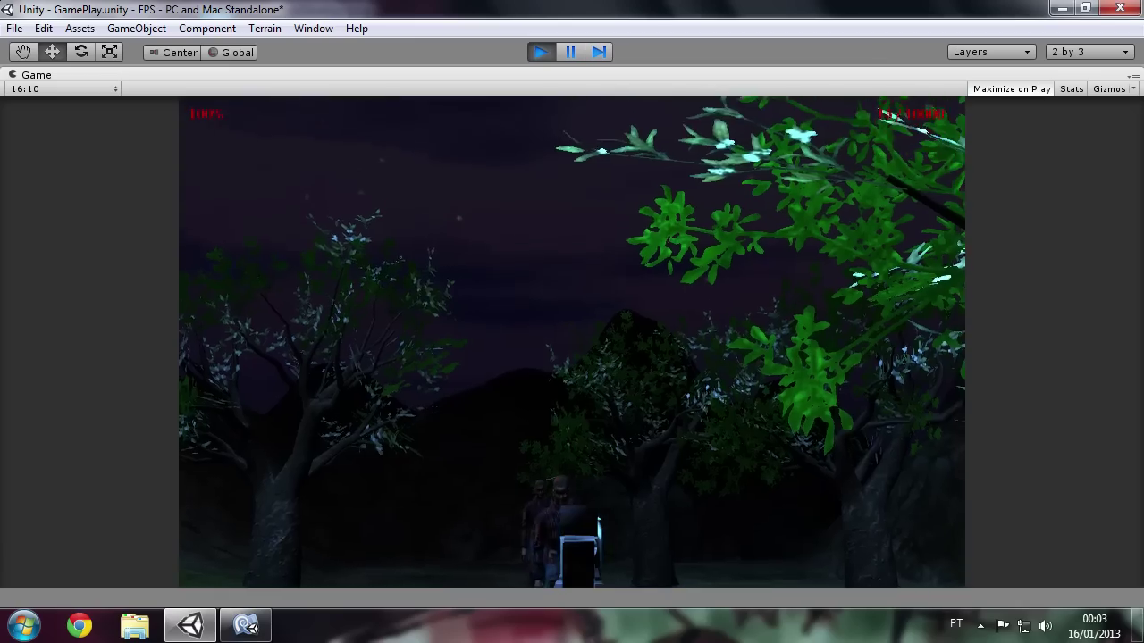
click(572, 342)
click(572, 342)
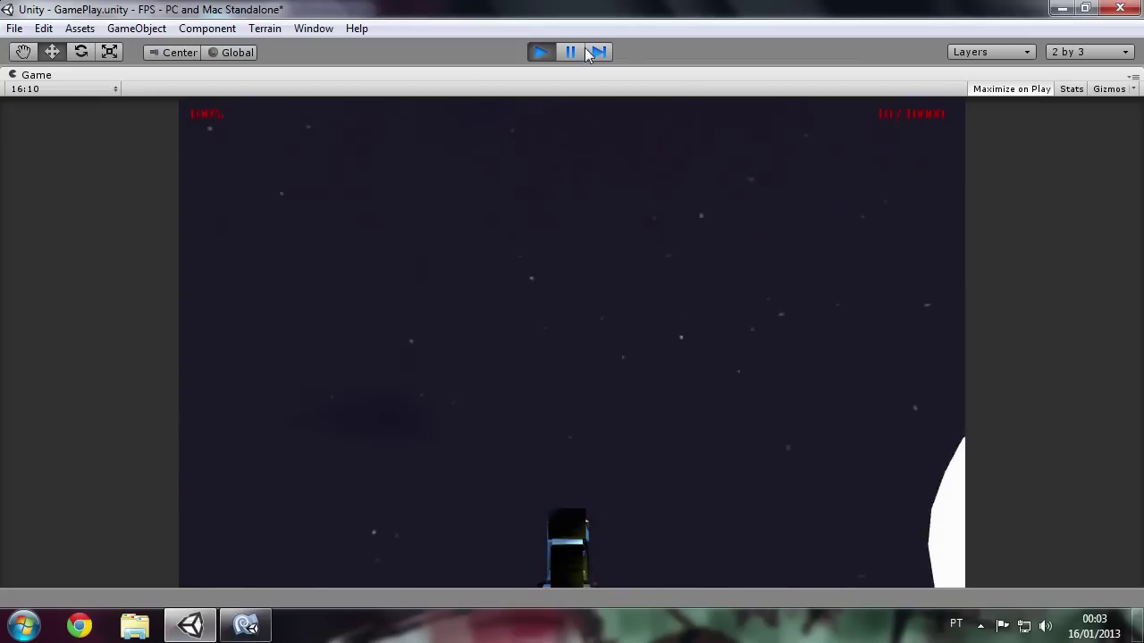
click(540, 52)
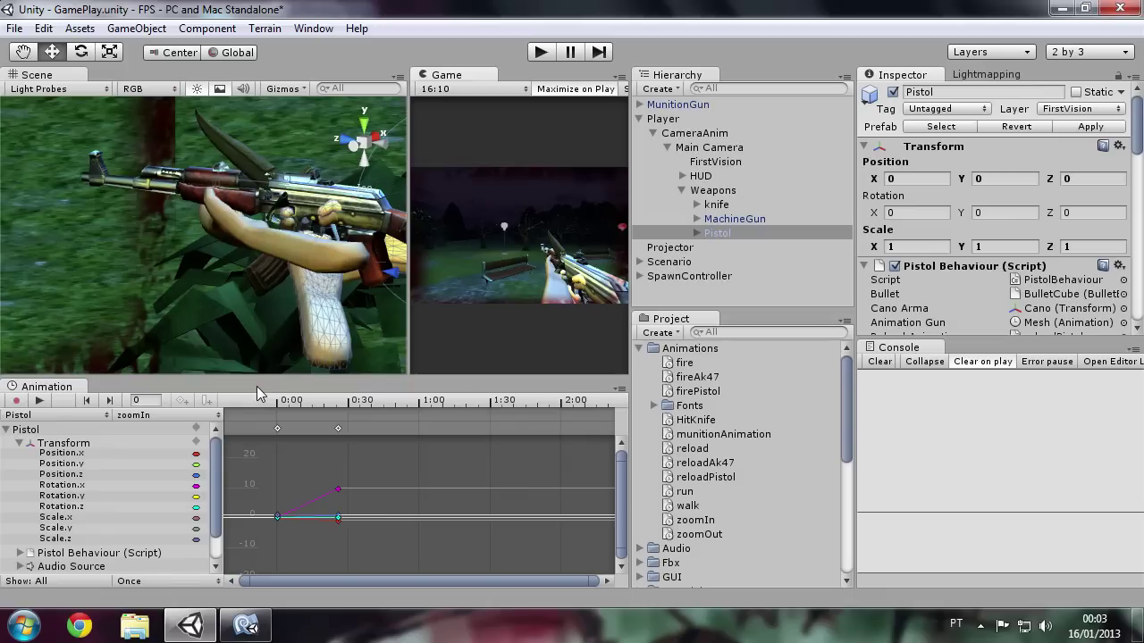
Re-key the frame 26 zoomIn pose to Position Y 0.4682, Z 0.6529, then start the game
mouse_move(259, 377)
mouse_down()
mouse_move(307, 249)
mouse_move(301, 309)
mouse_move(370, 361)
mouse_up()
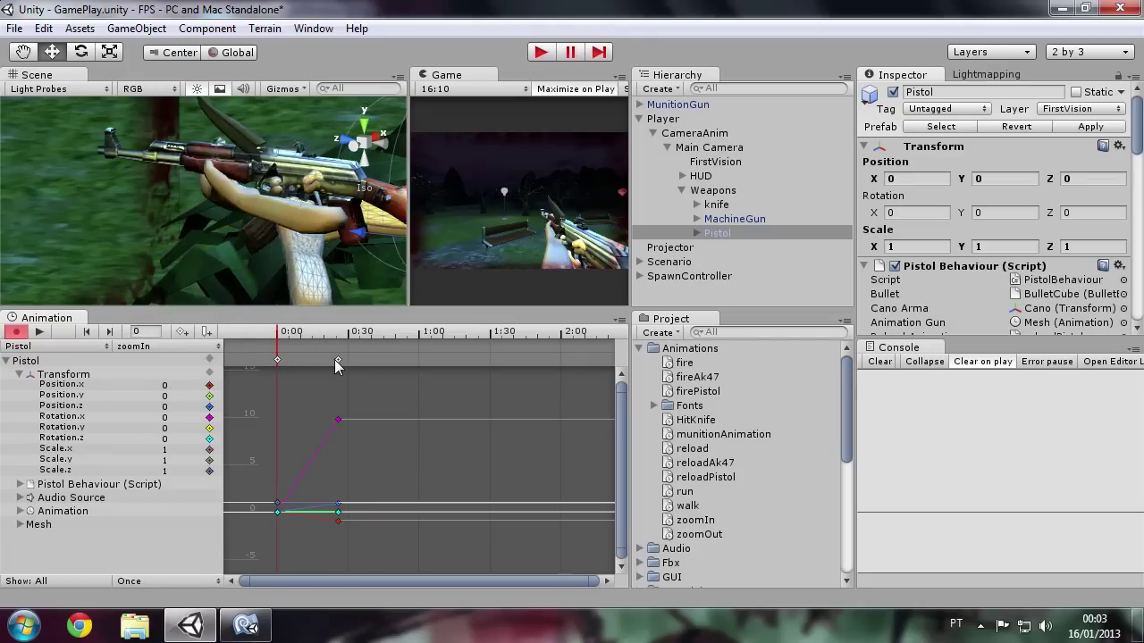
click(336, 359)
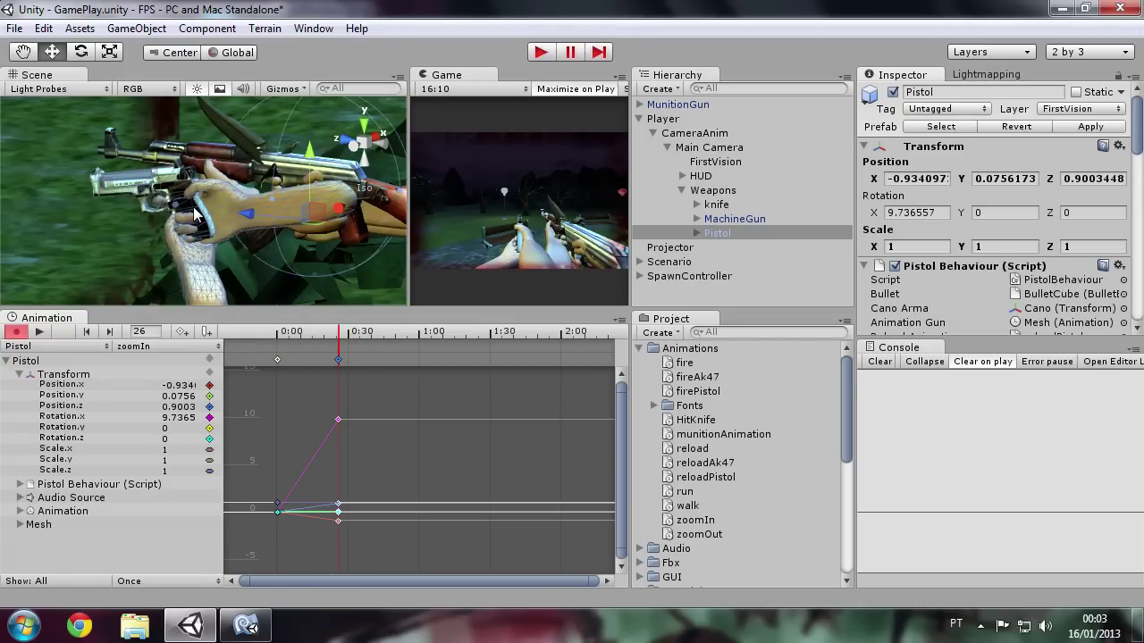
drag(309, 160, 305, 120)
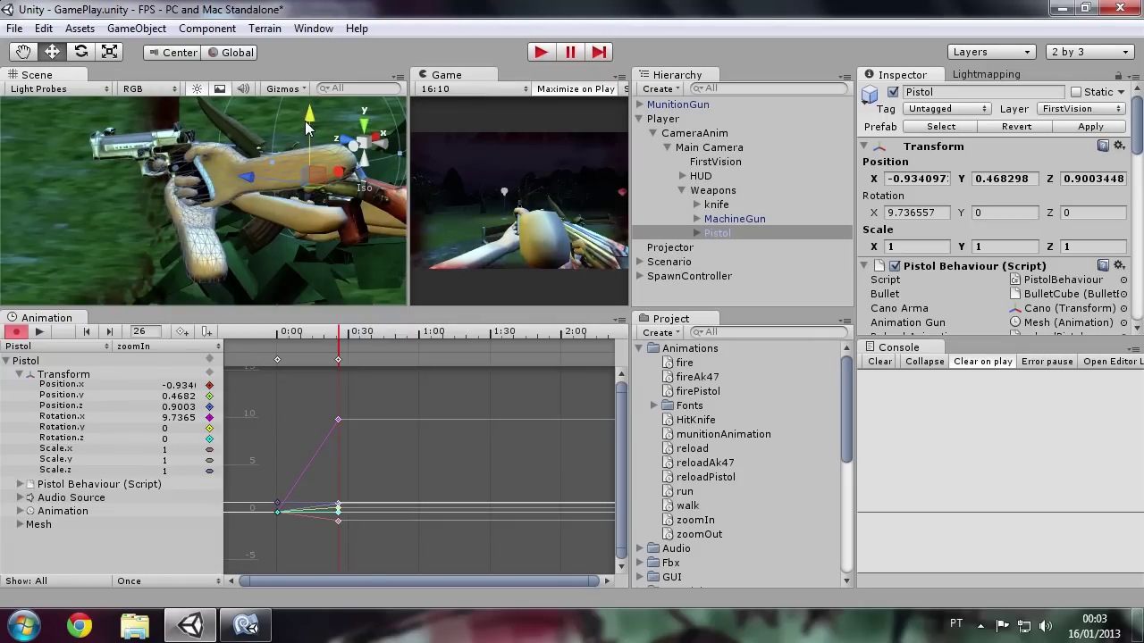
drag(249, 183, 265, 220)
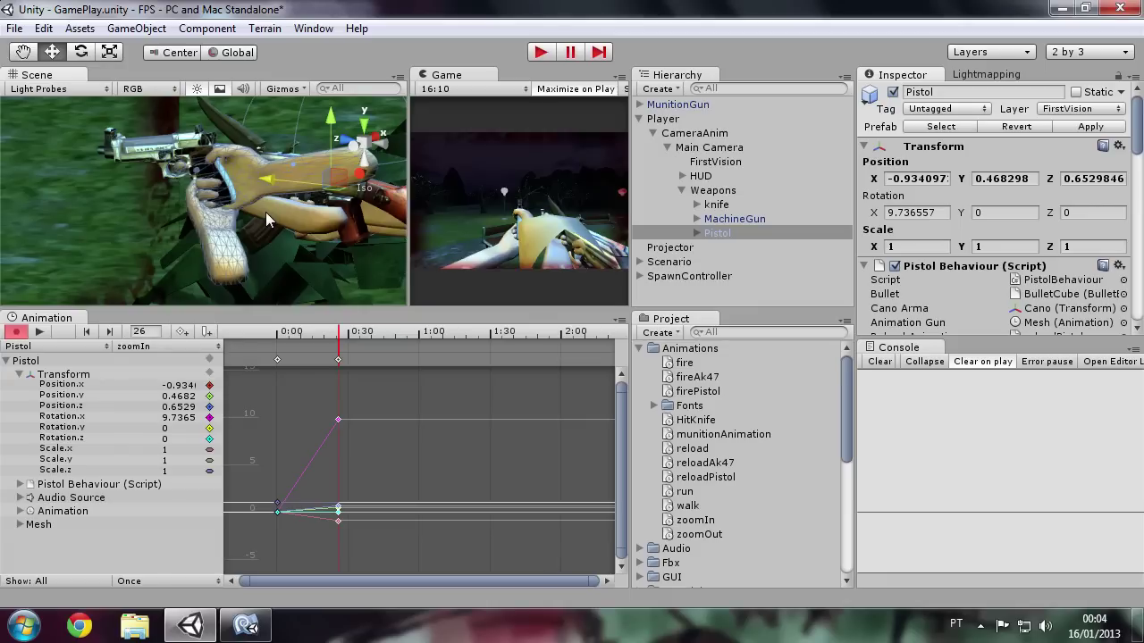
click(541, 51)
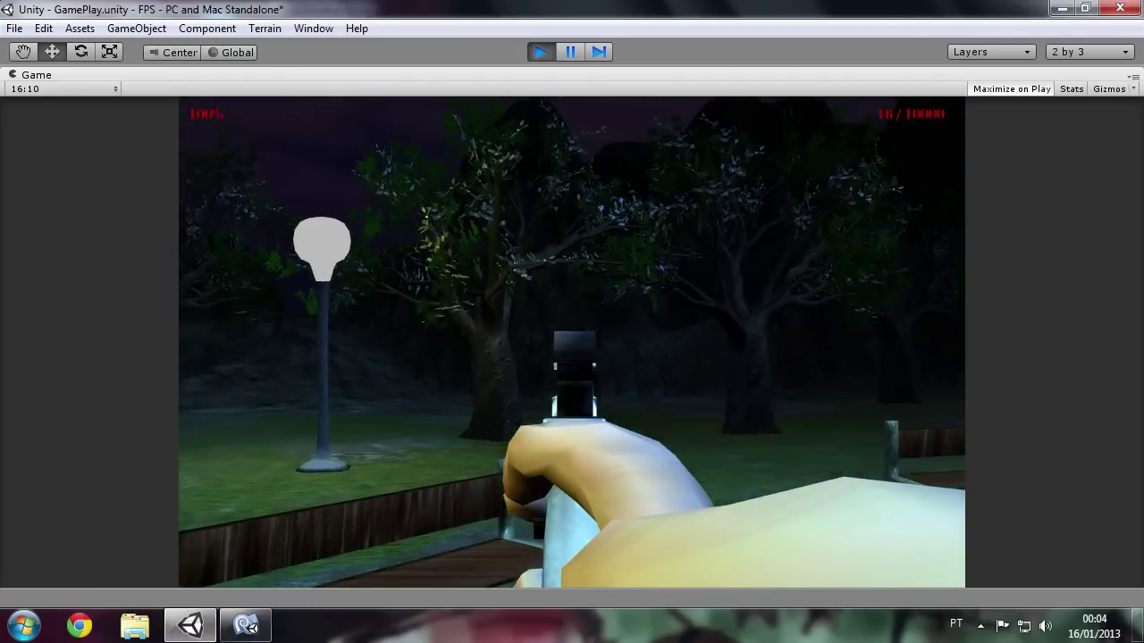
Fire seven pistol rounds, dropping the zombie by the lamp post, then exit Play mode
click(572, 342)
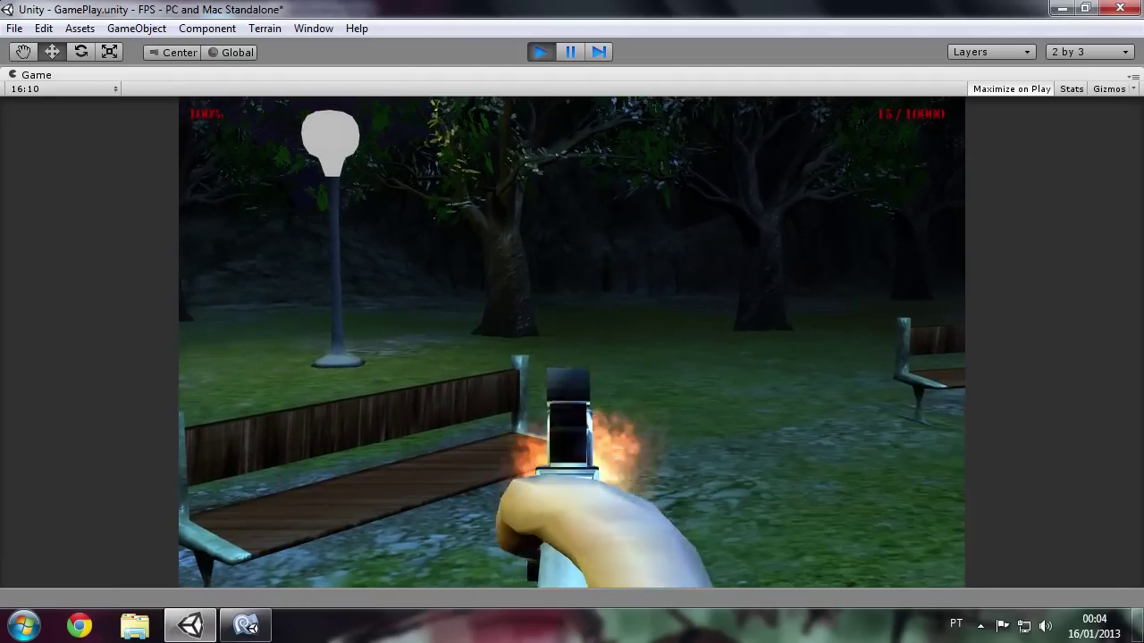
click(572, 342)
click(572, 342)
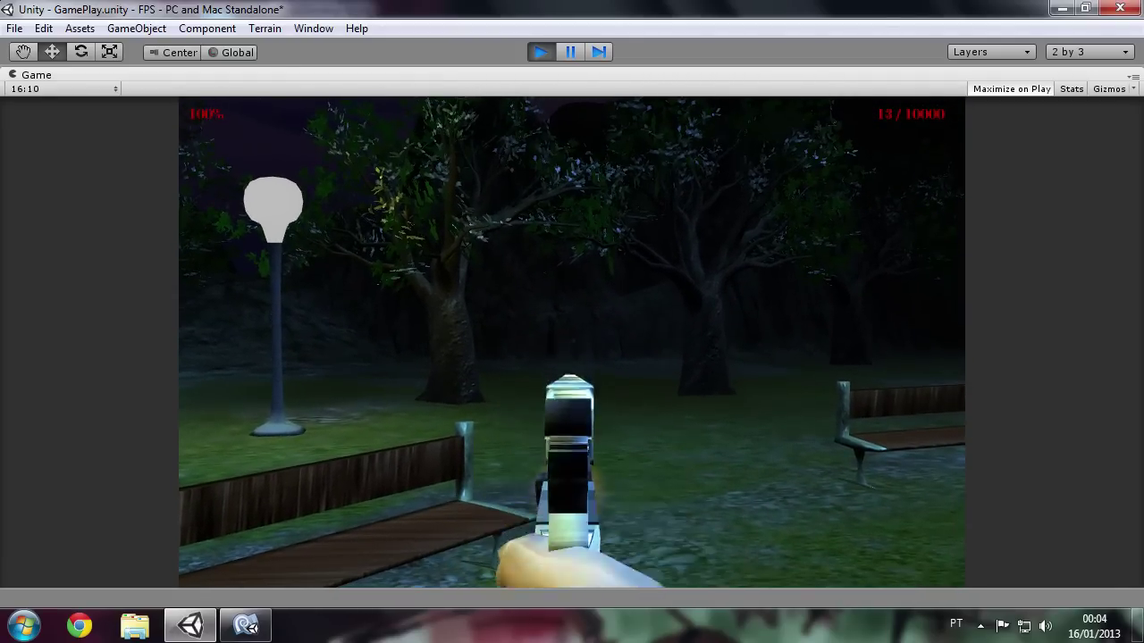
click(572, 342)
click(572, 342)
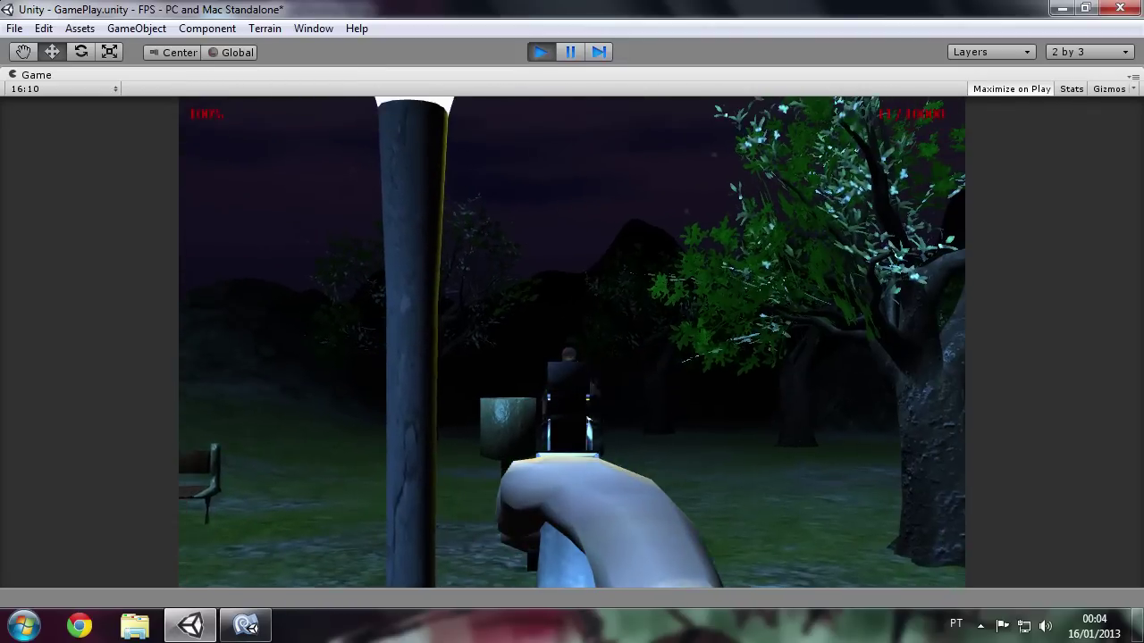
click(572, 342)
click(571, 342)
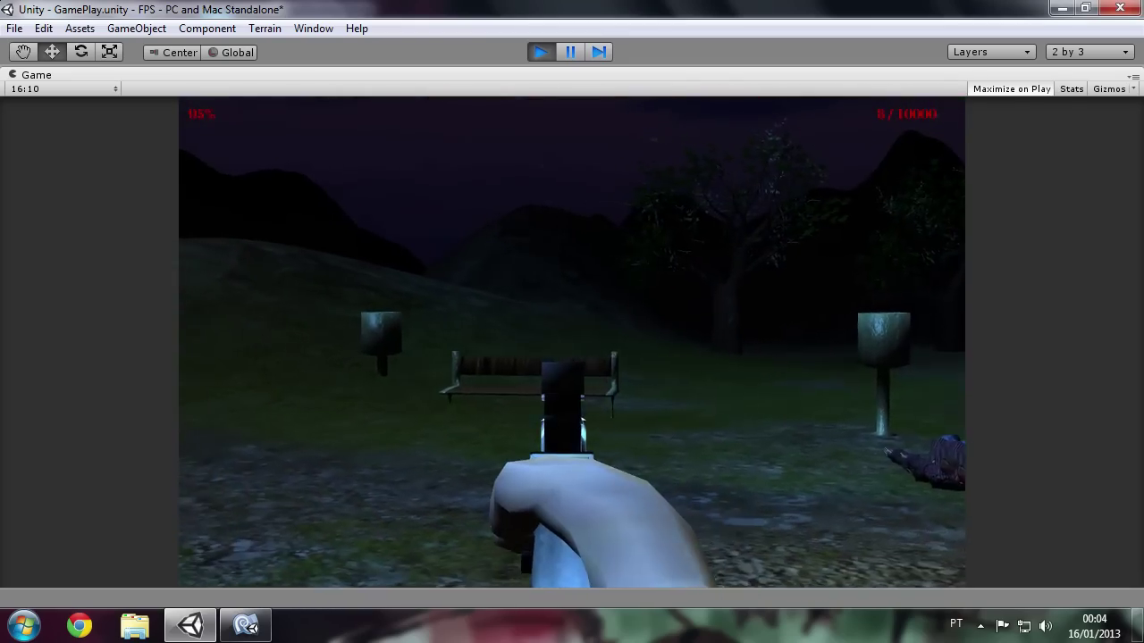
key(Escape)
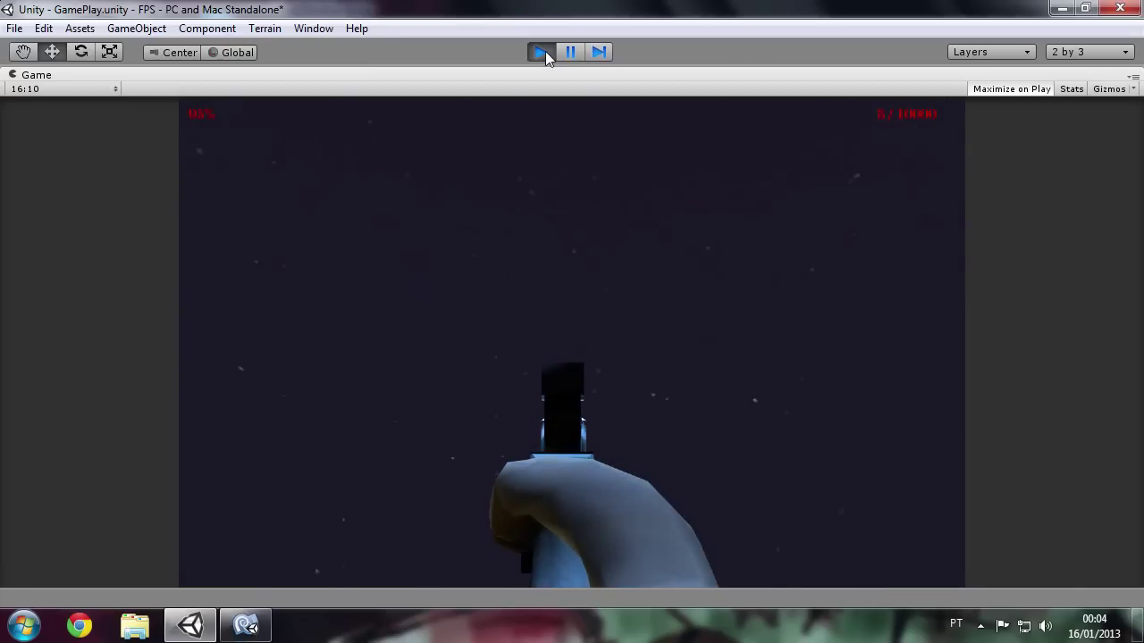
click(543, 52)
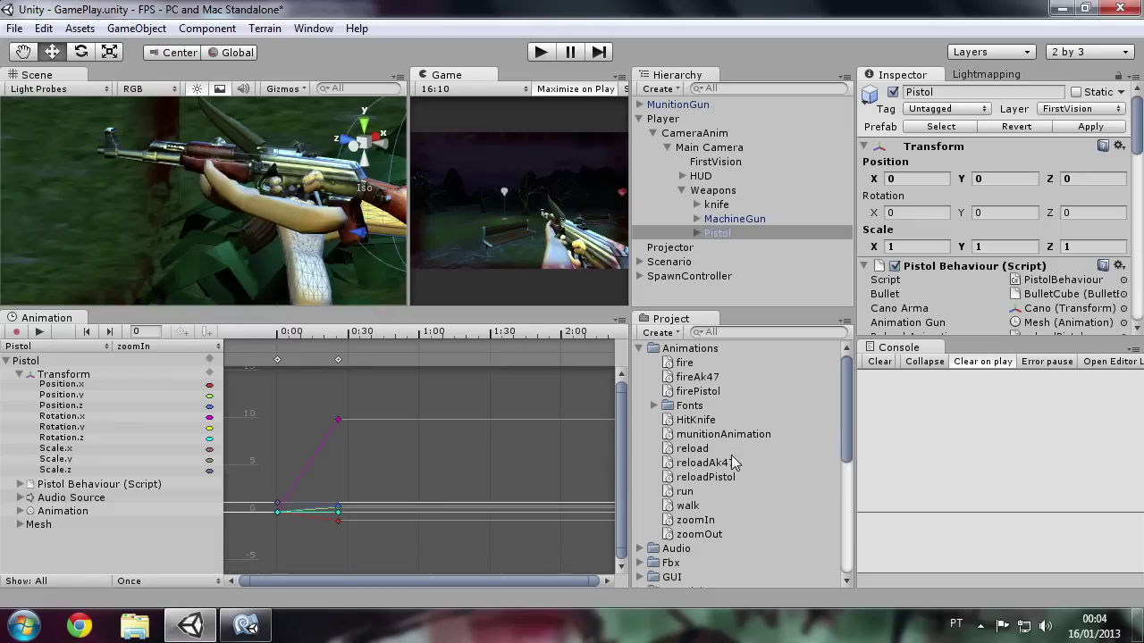
Duplicate the zoomIn clip and delete the old zoomOut clip from the Animations folder
click(711, 522)
click(714, 536)
click(707, 523)
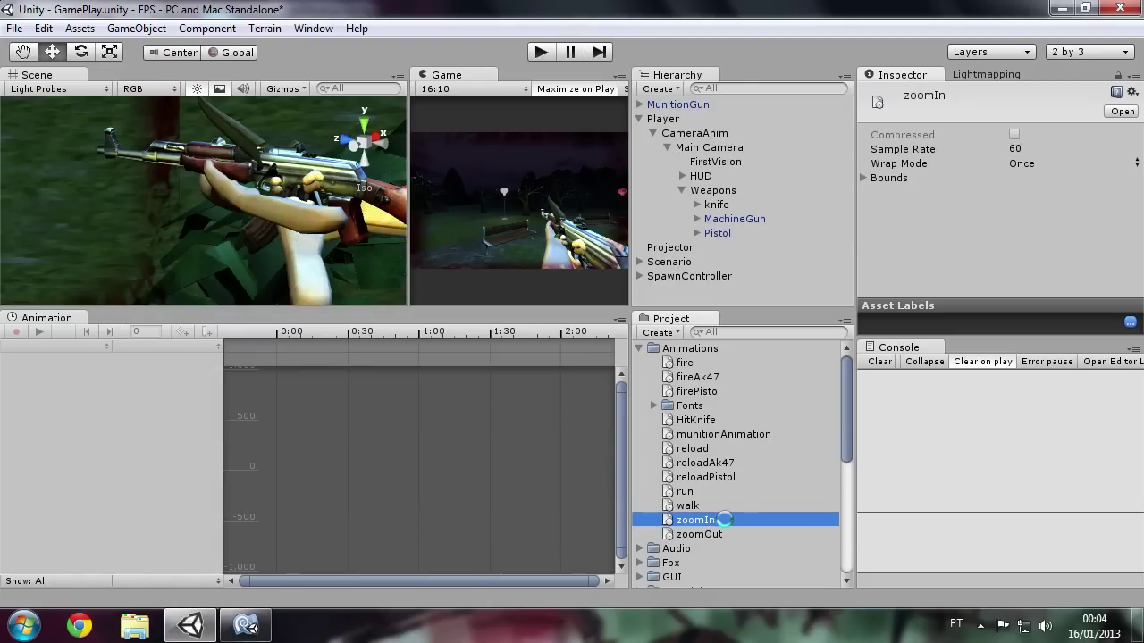
key(ctrl+d)
click(709, 536)
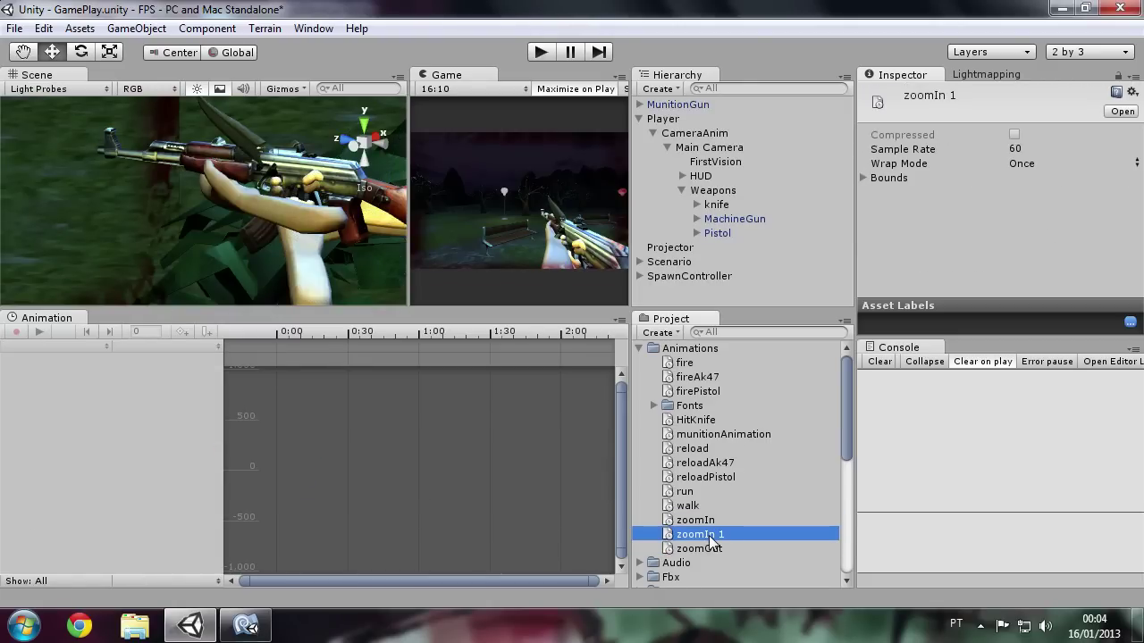
click(719, 551)
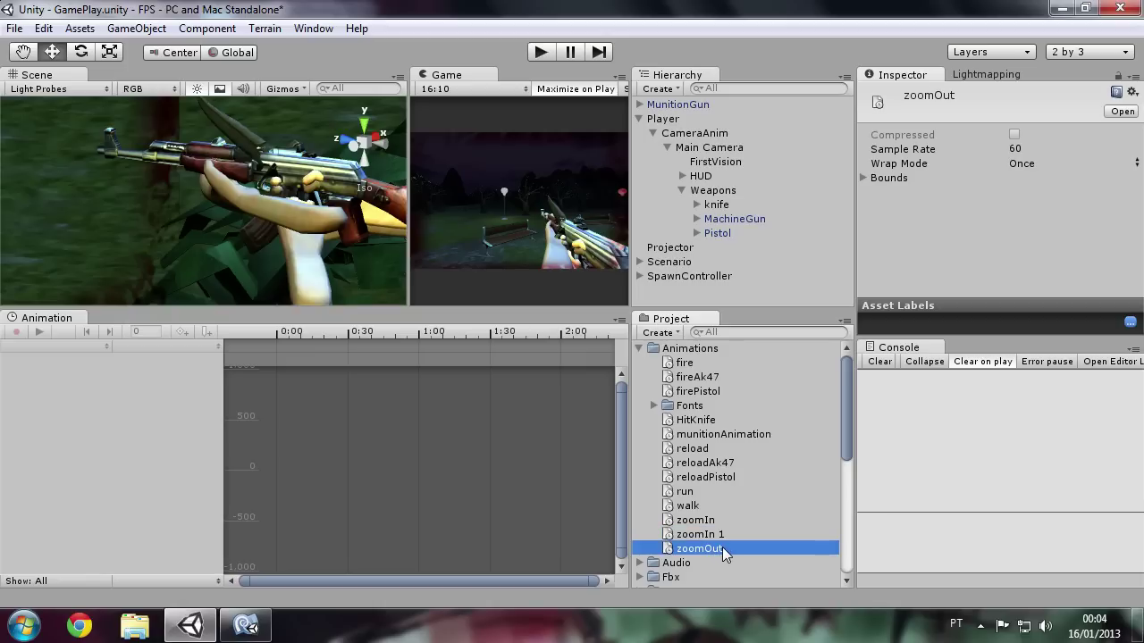
key(Delete)
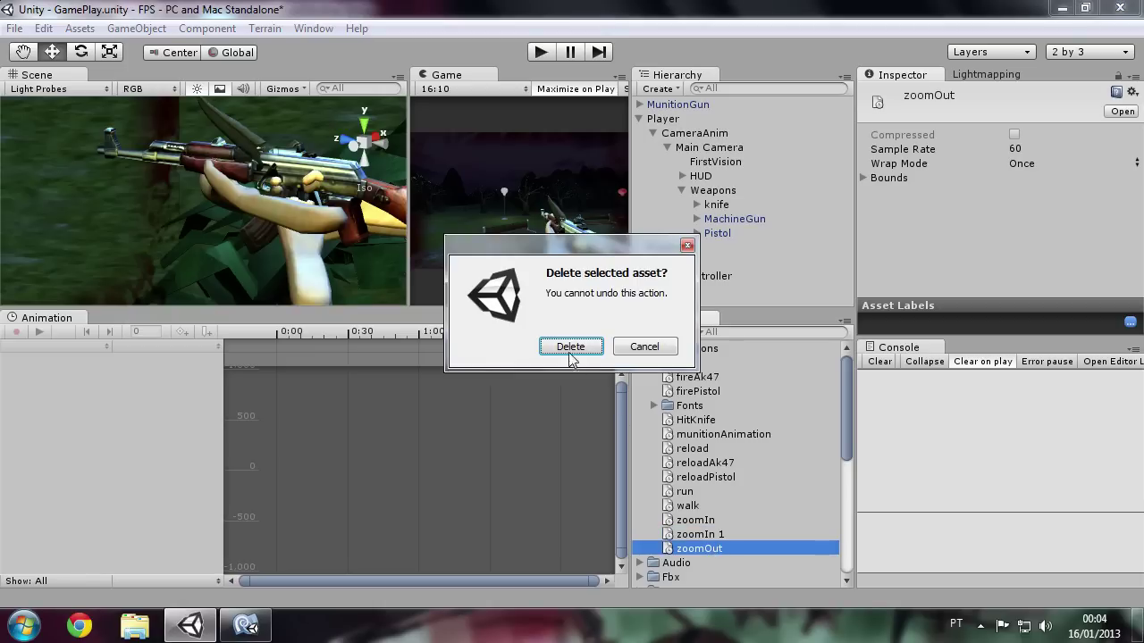
click(570, 347)
Rename the 'zoomIn 1' copy to 'zoomOut'
click(705, 534)
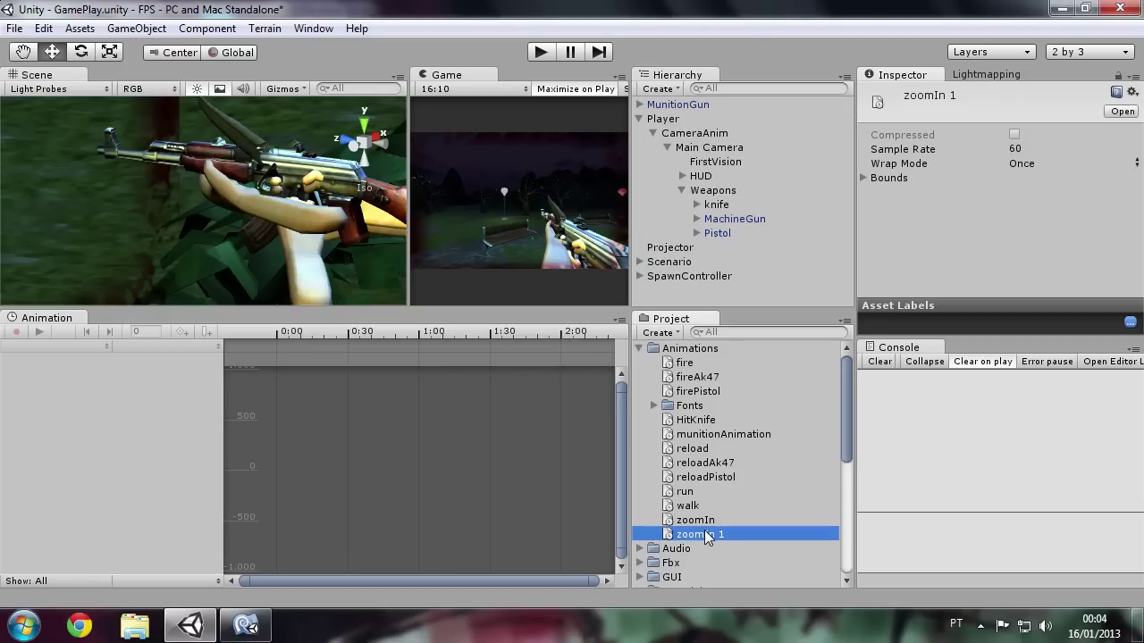
click(705, 535)
key(End)
key(BackSpace)
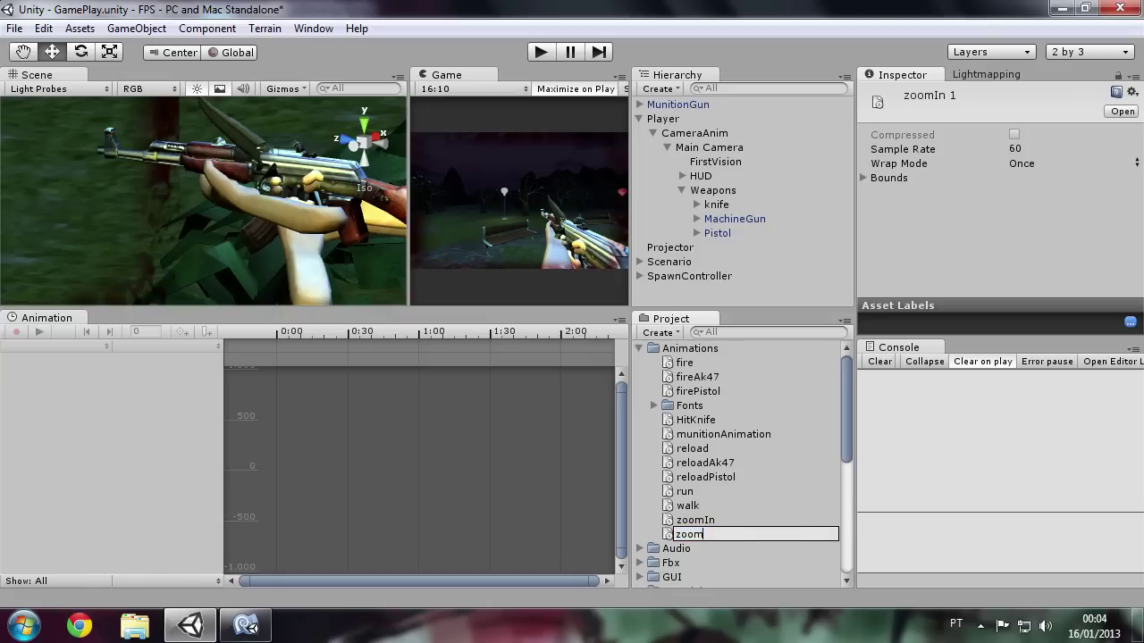
key(Return)
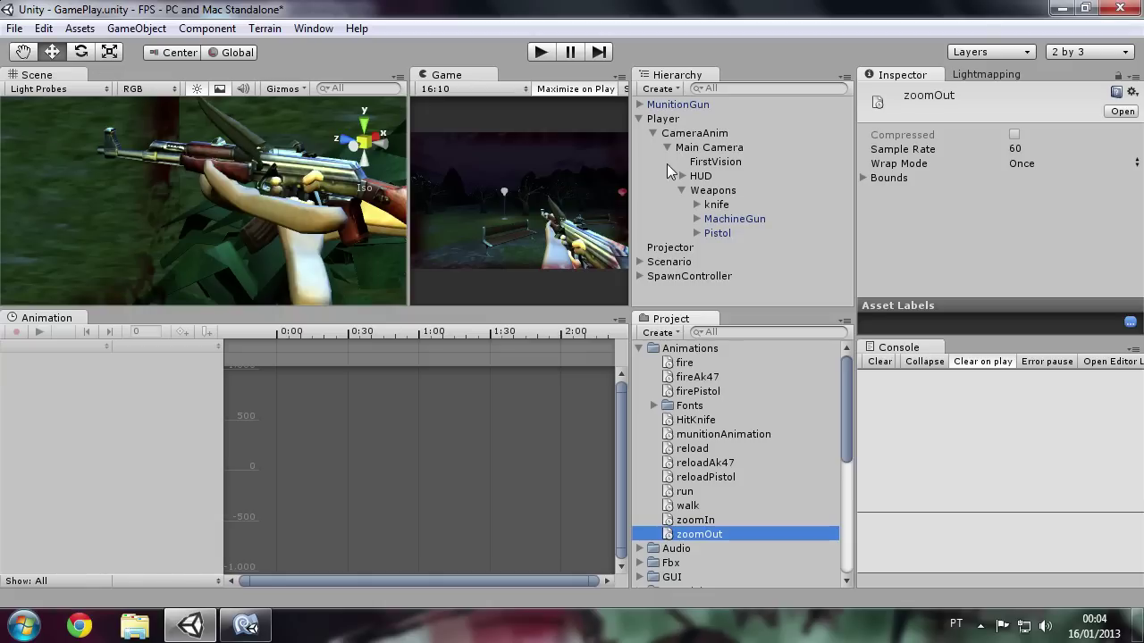
click(731, 230)
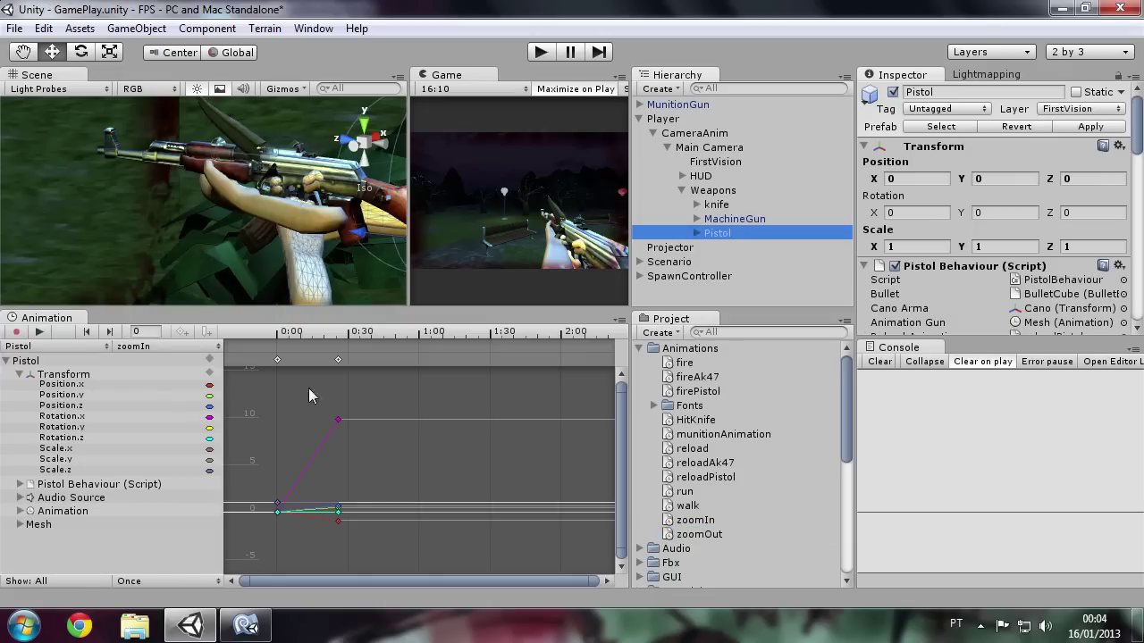
Add the zoomOut clip to the Pistol by dropping it onto the Pistol object
click(134, 348)
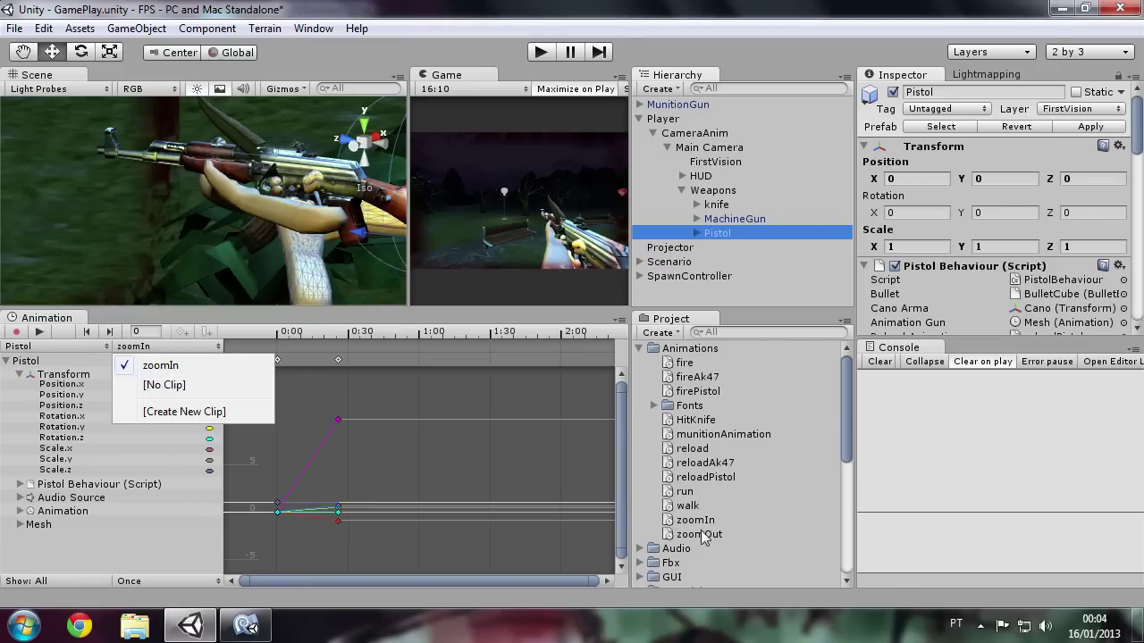
drag(705, 537, 732, 236)
scroll(1139, 217, down, 5)
scroll(1137, 215, down, 5)
scroll(1135, 213, down, 3)
scroll(1135, 212, up, 3)
scroll(1133, 211, down, 5)
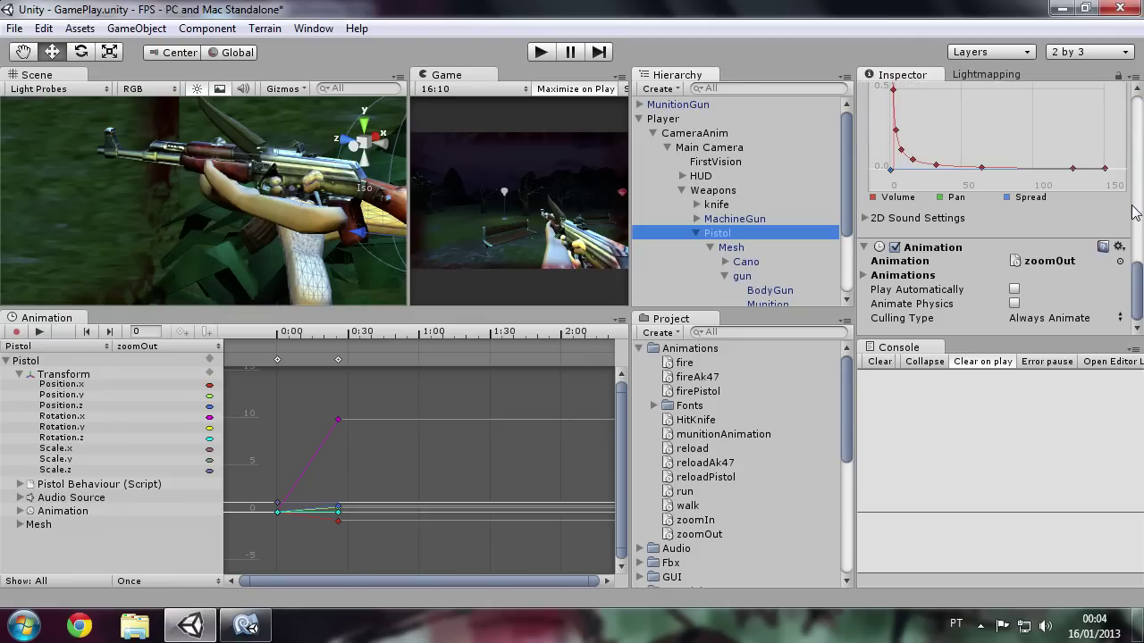
Fill the Pistol's empty Animations Element 1 slot with the zoomOut clip
click(867, 275)
click(864, 275)
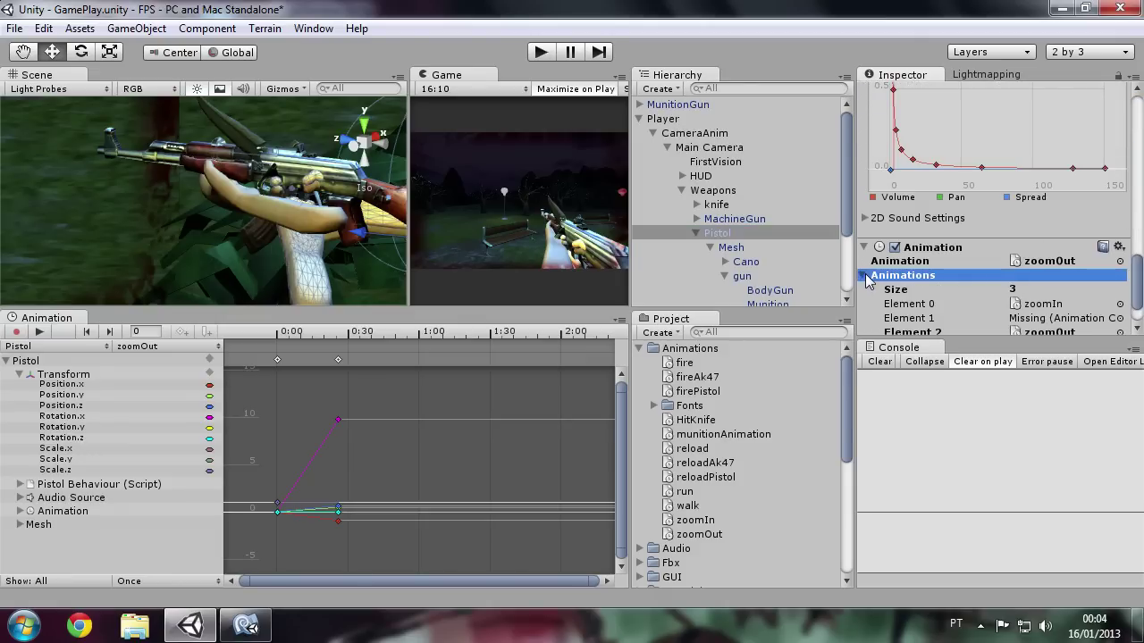
scroll(871, 281, down, 3)
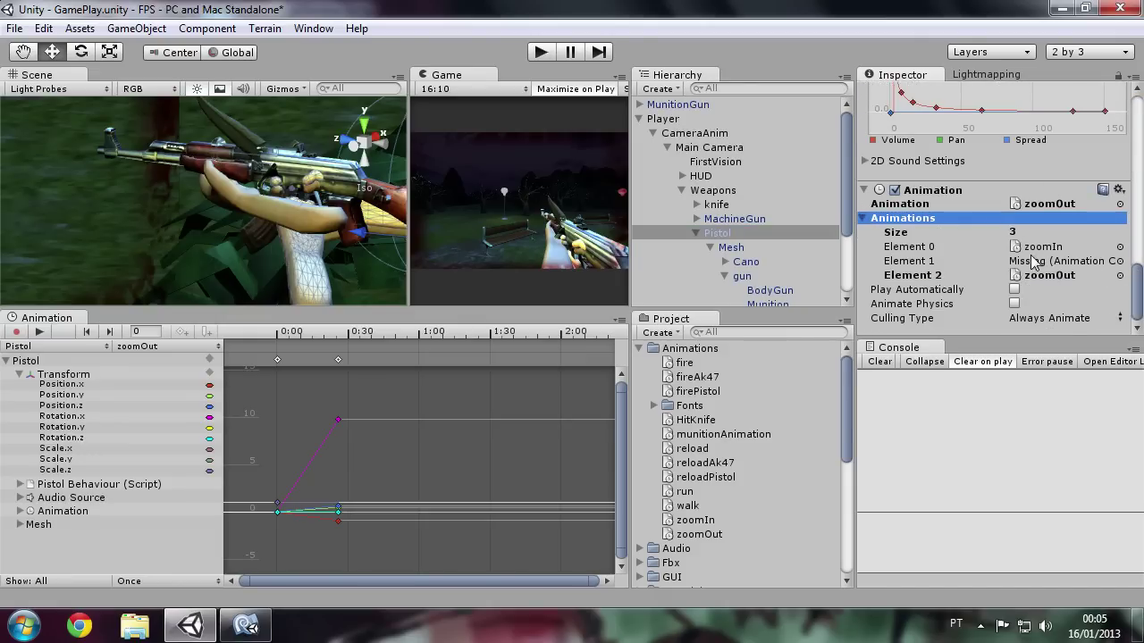
click(1037, 277)
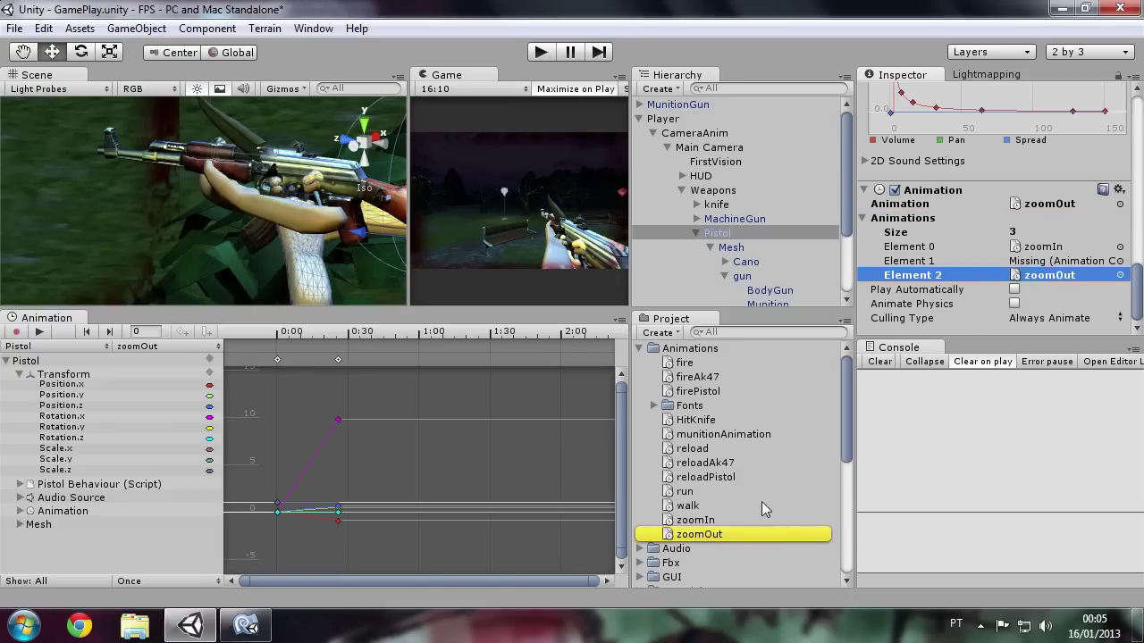
drag(1055, 275, 1072, 262)
click(955, 234)
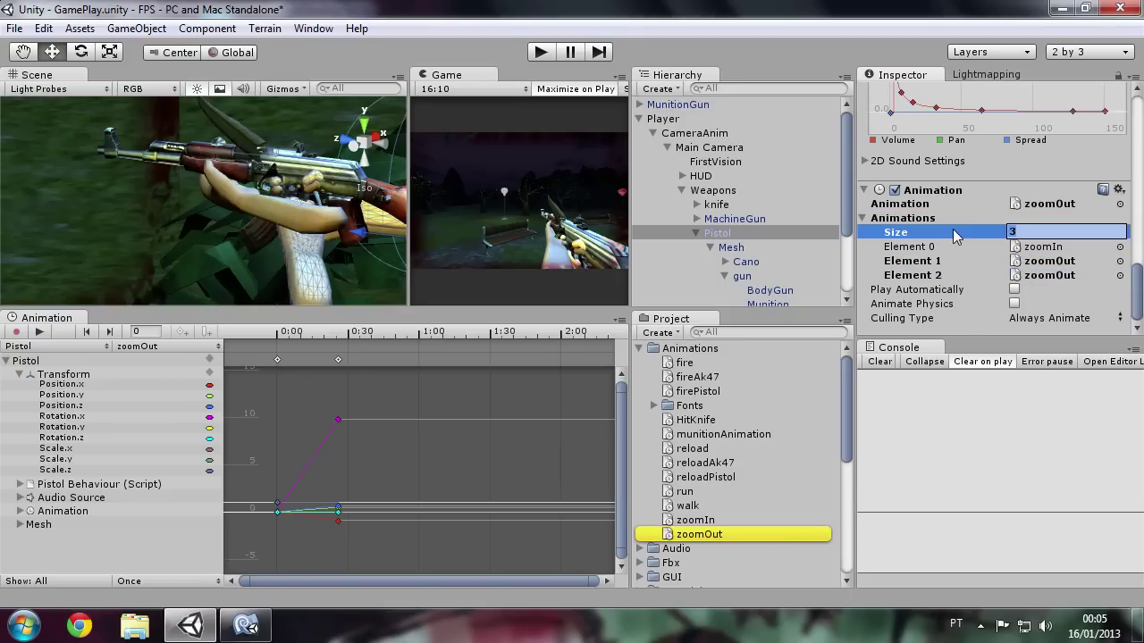
click(1067, 231)
text(2)
Set the Animations list Size to 2 and move zoomOut's first keyframe to about frame 28
key(Return)
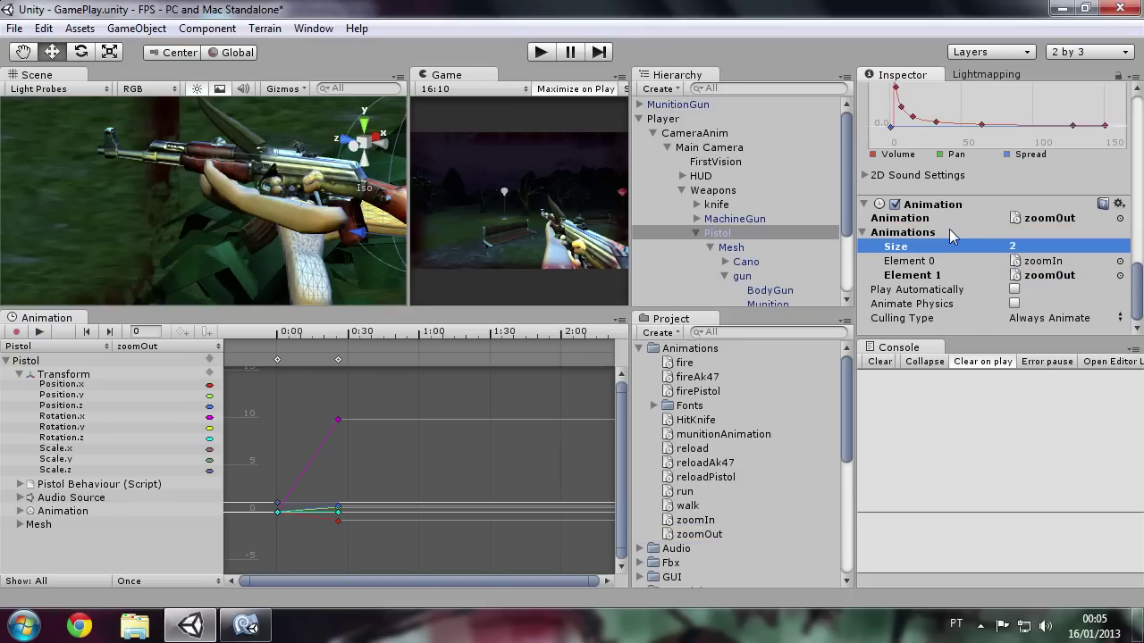
click(698, 234)
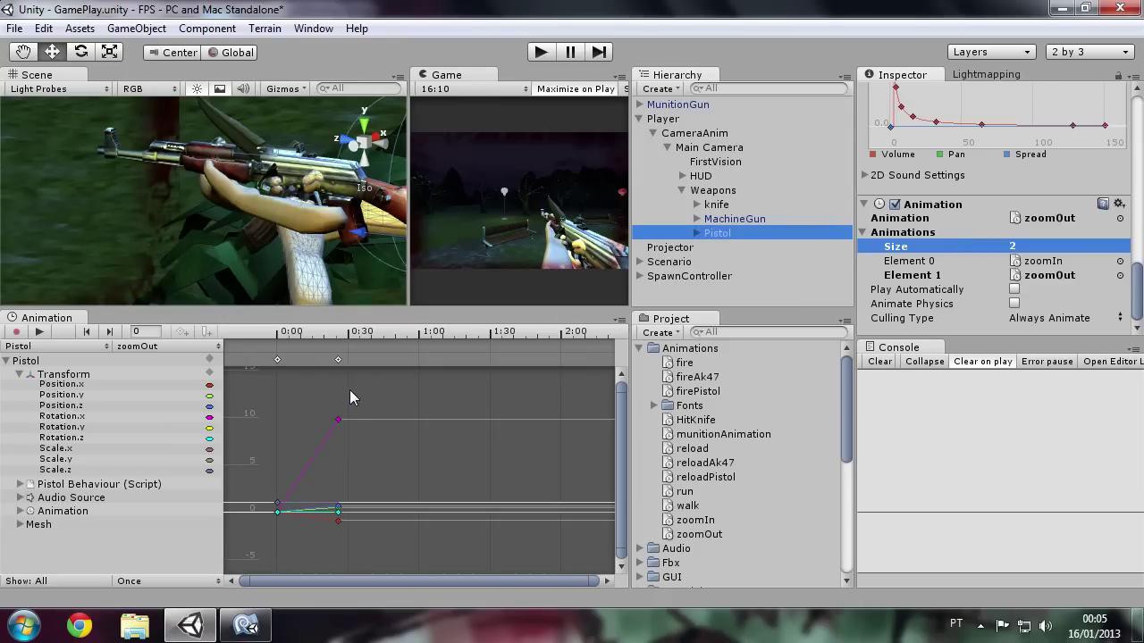
mouse_move(277, 359)
mouse_down()
mouse_move(360, 368)
mouse_move(268, 363)
mouse_up()
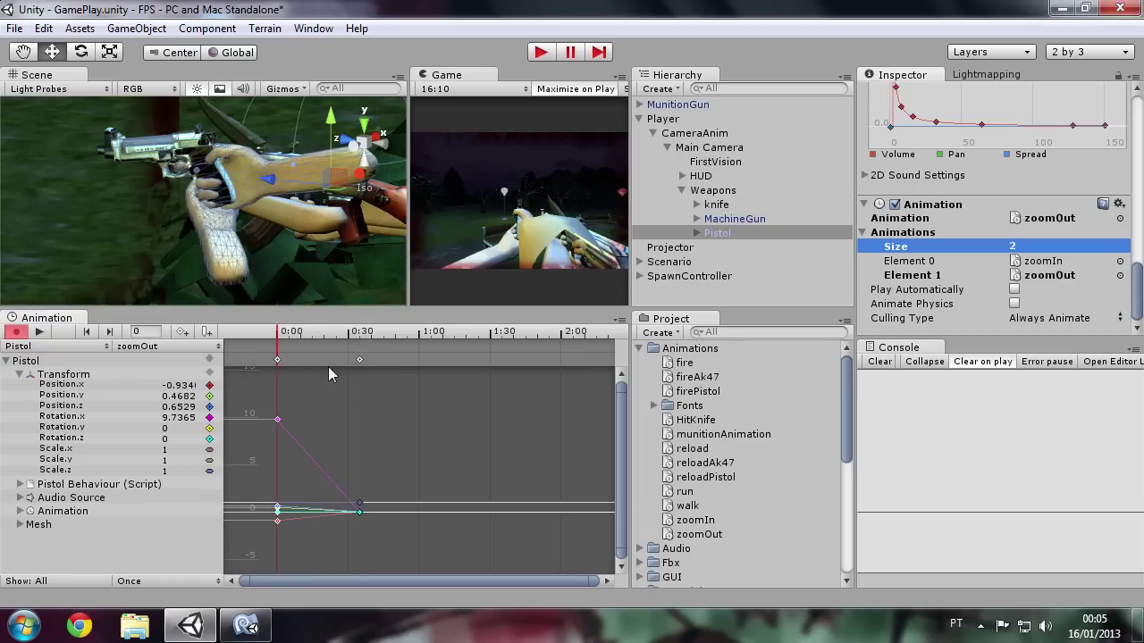
drag(357, 359, 345, 362)
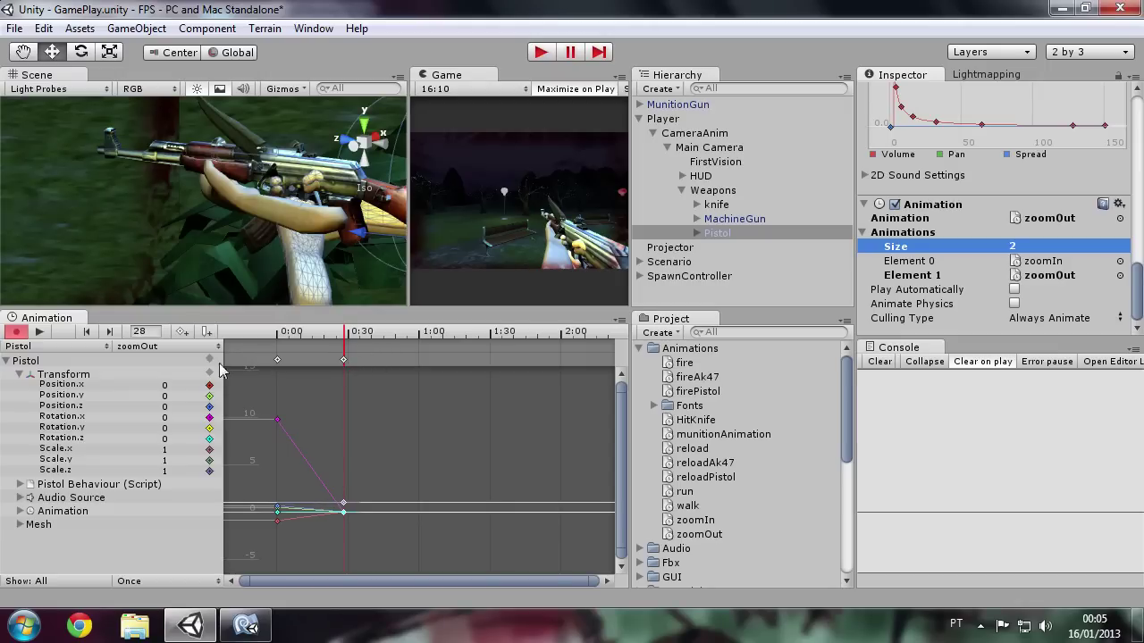
click(17, 331)
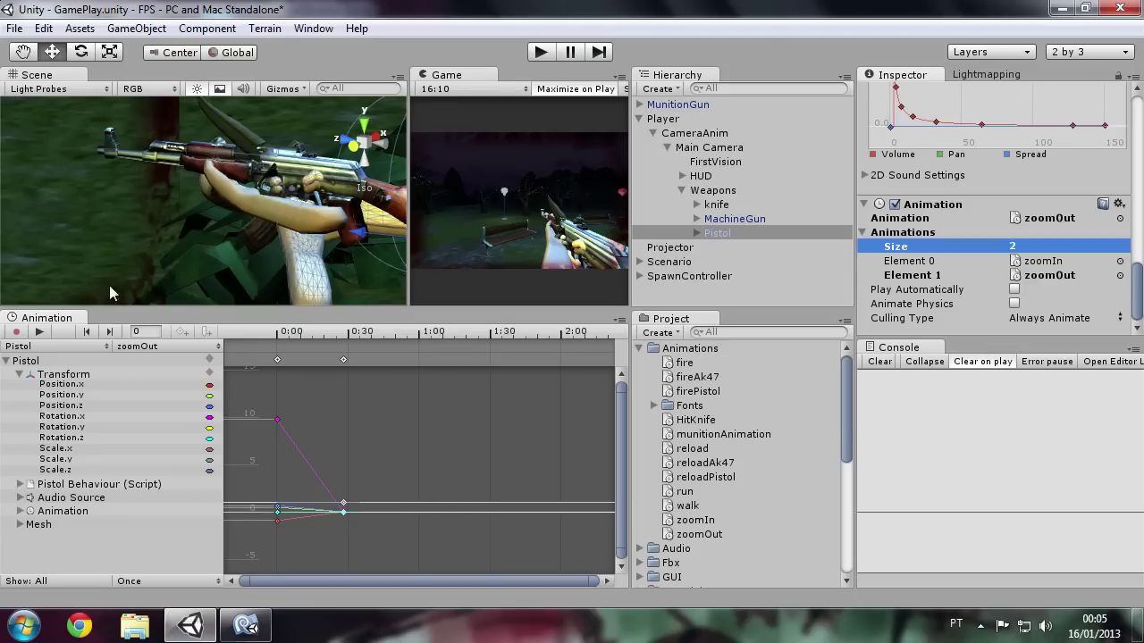
click(546, 51)
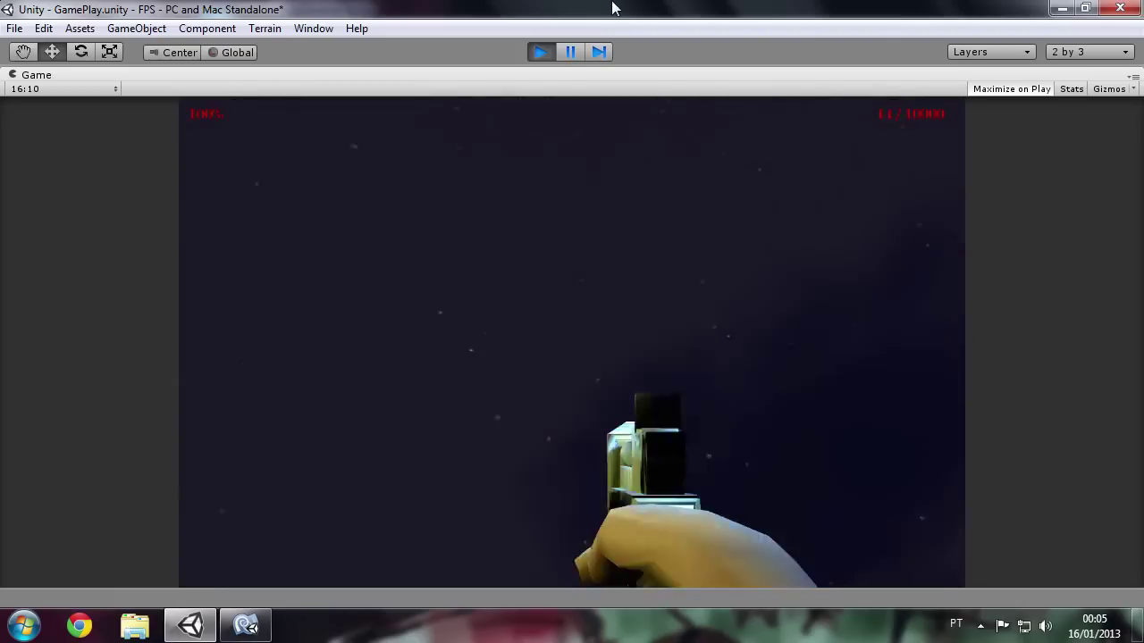
click(529, 59)
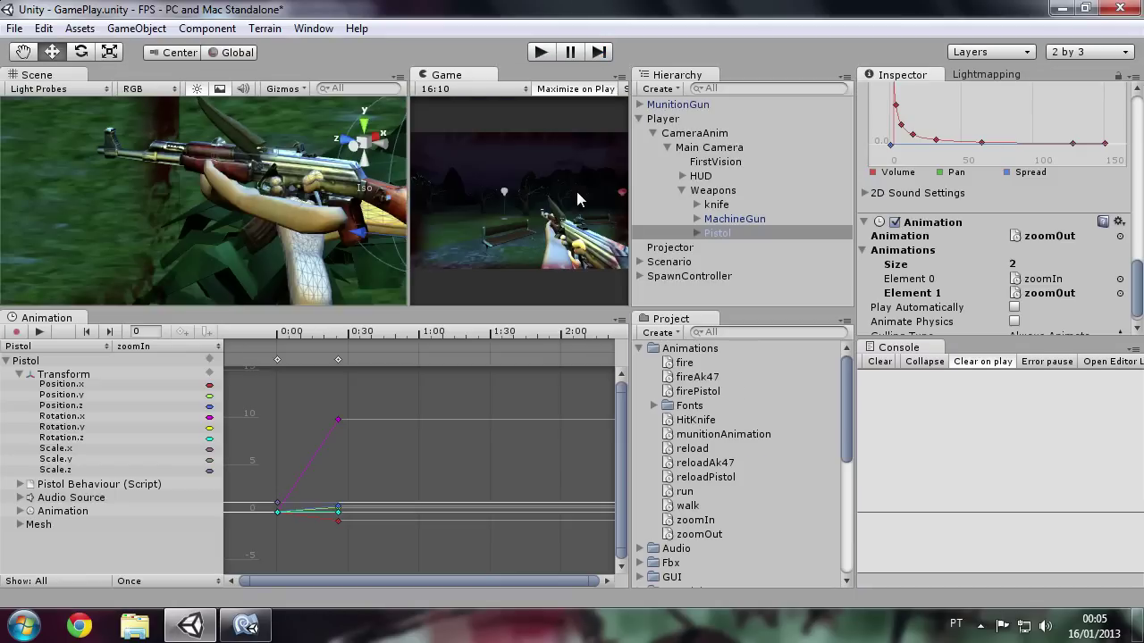
Put the zoomOut clip into Pistol Behaviour's Zoom Out field, then start the game
scroll(1047, 272, up, 3)
scroll(1047, 273, up, 3)
scroll(1046, 273, up, 3)
scroll(1046, 273, down, 5)
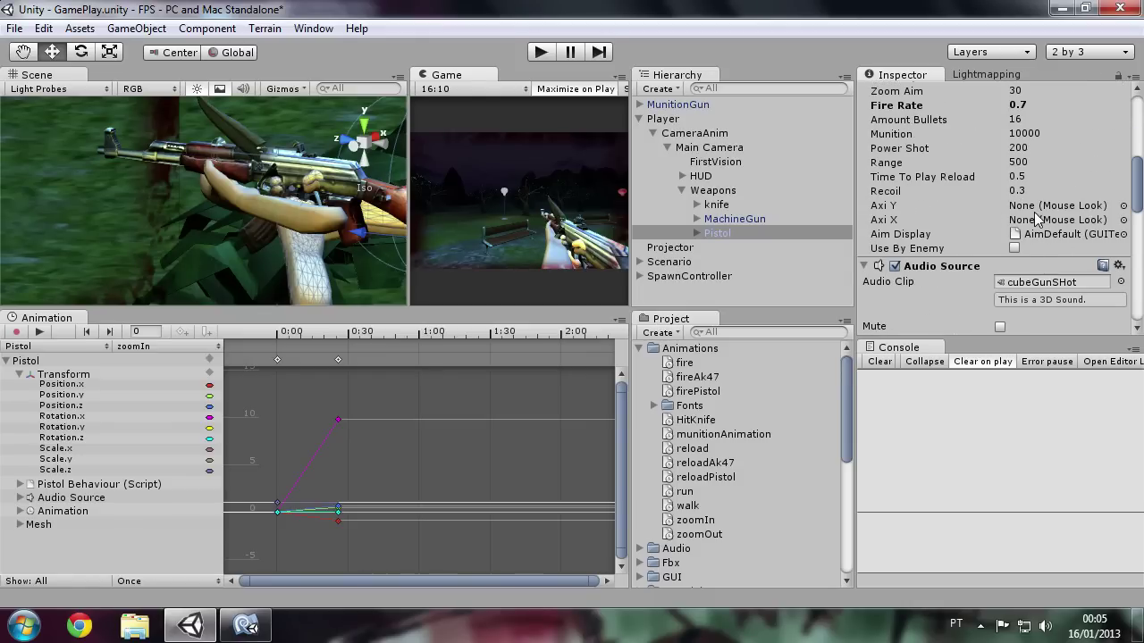
scroll(1036, 219, up, 3)
scroll(1046, 231, up, 3)
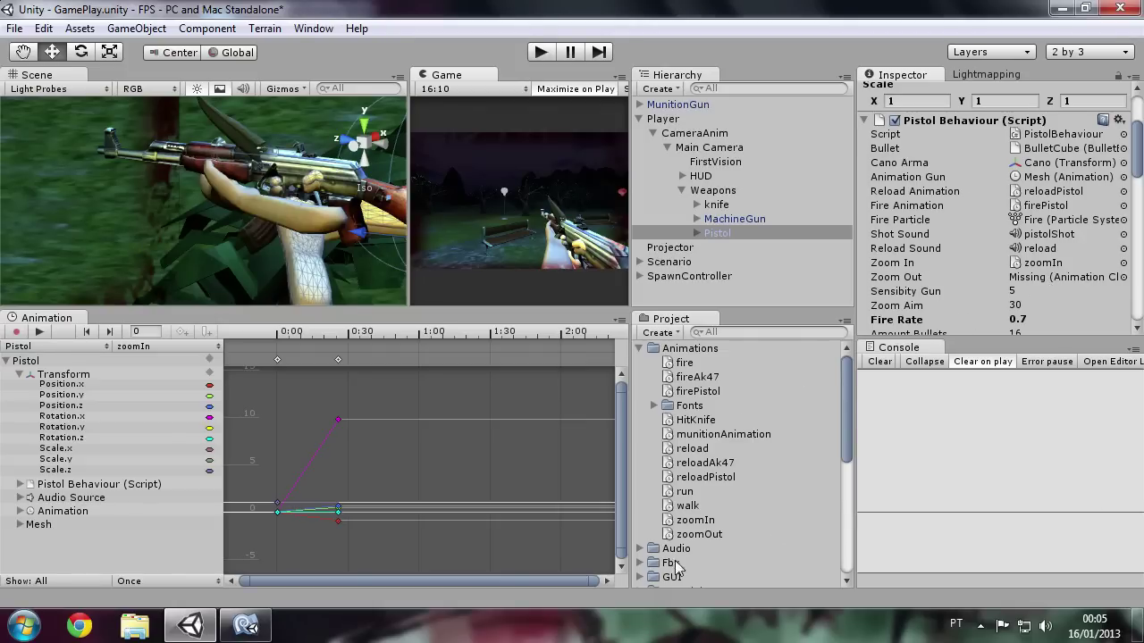
drag(704, 535, 1064, 234)
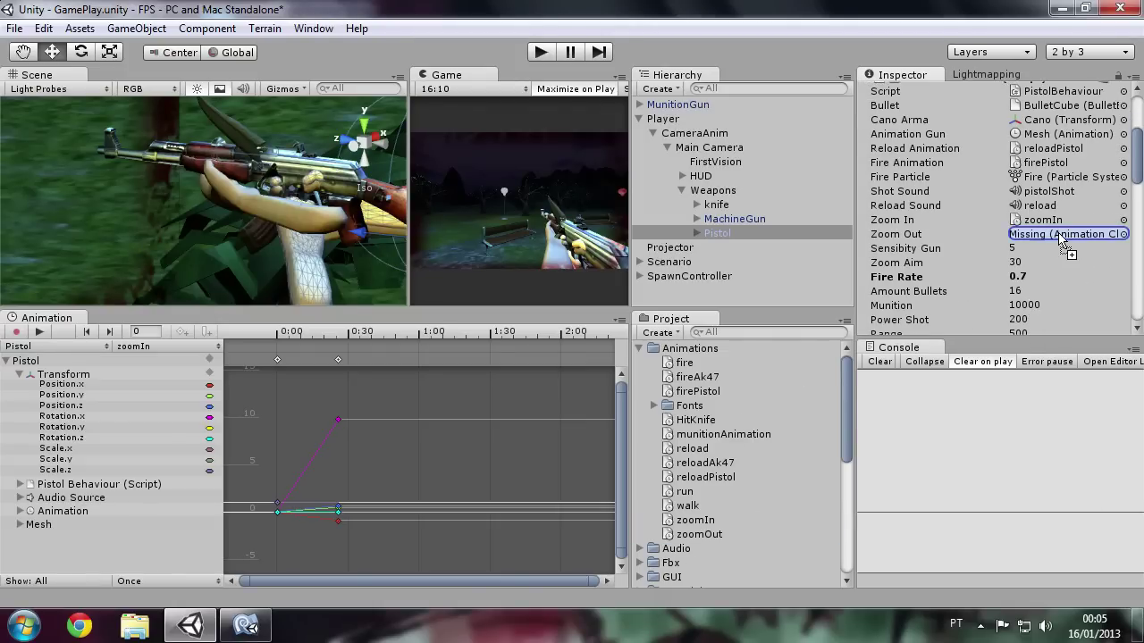
click(538, 54)
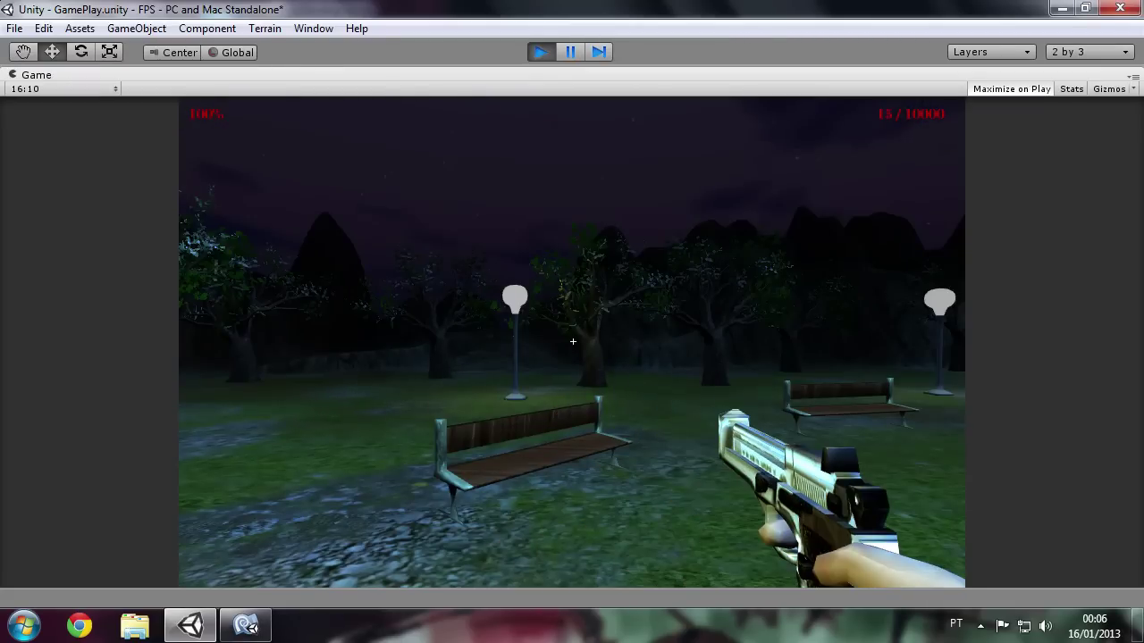
Fire the Pistol, reload it, and fire again
click(572, 343)
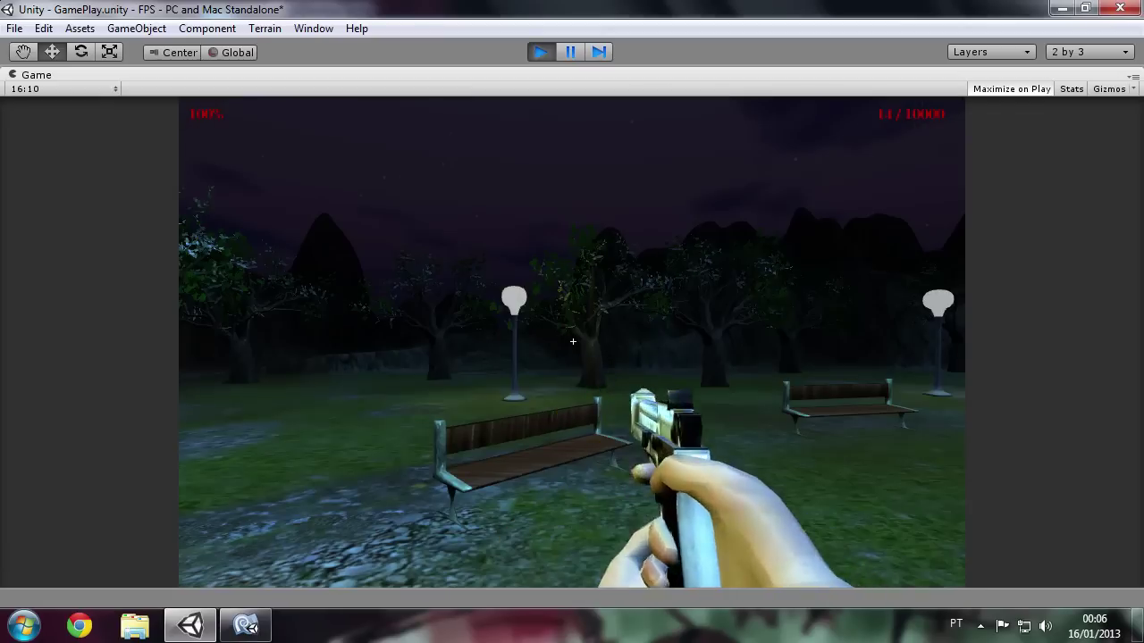
key(r)
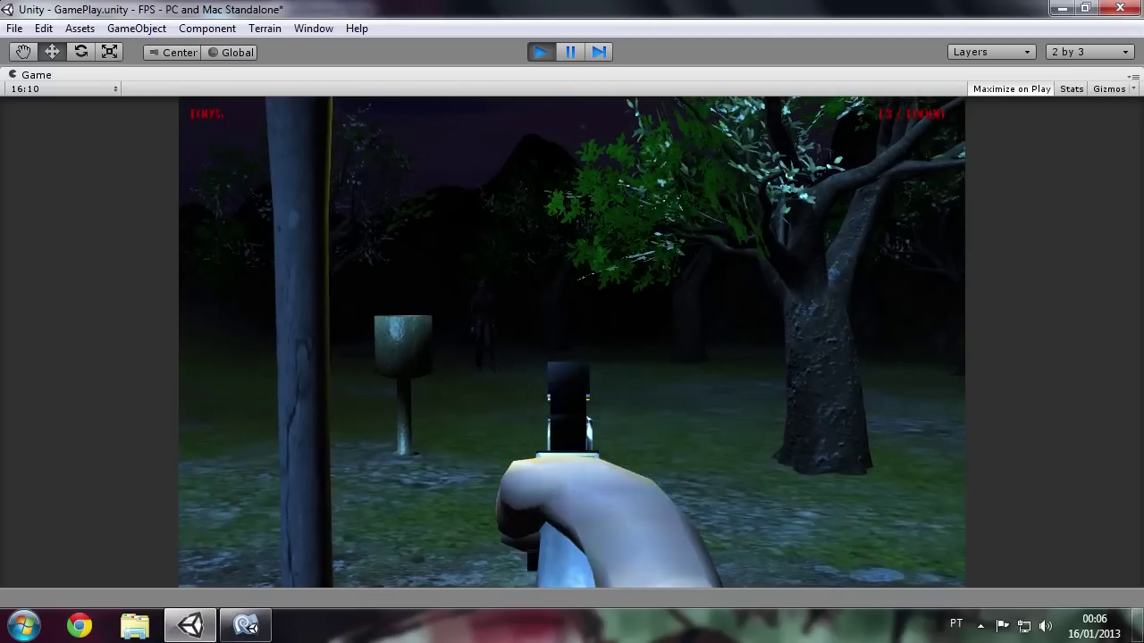
click(572, 339)
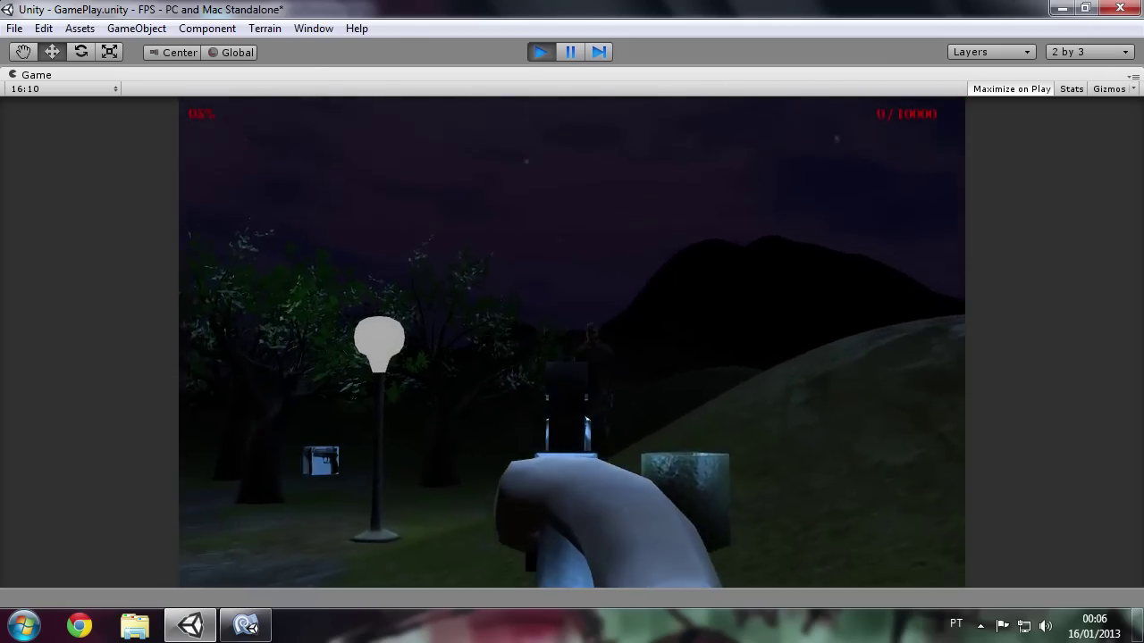
Scroll to change weapons, shoot the standing zombie dead, walk forward, then exit Play mode
scroll(572, 339, down, 1)
scroll(572, 339, down, 1)
scroll(572, 339, down, 1)
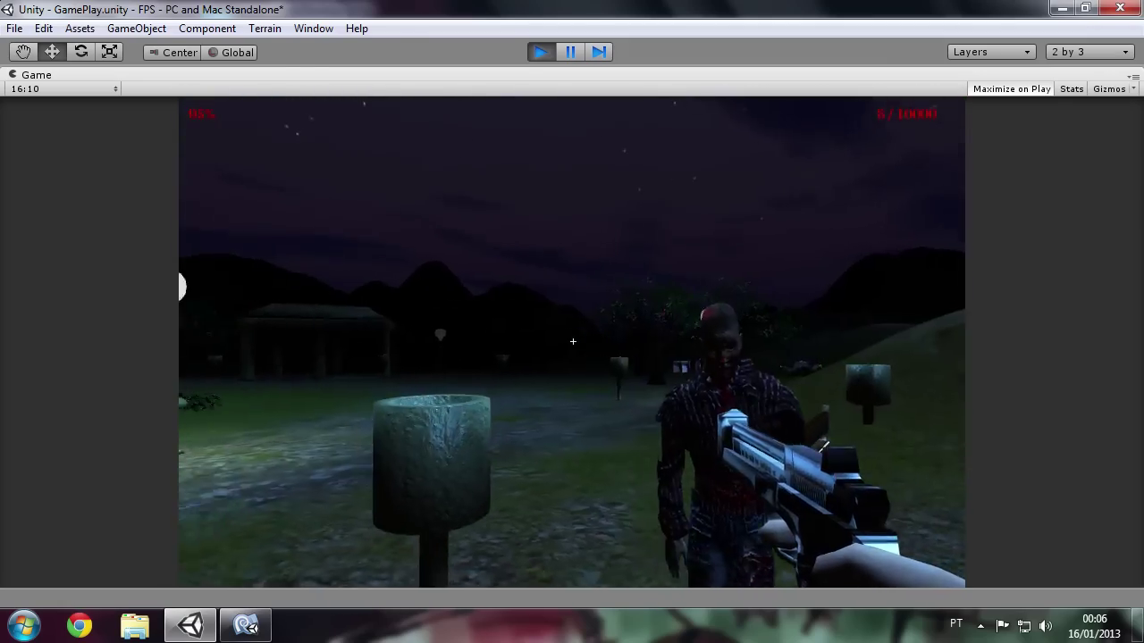
scroll(573, 341, down, 1)
click(573, 341)
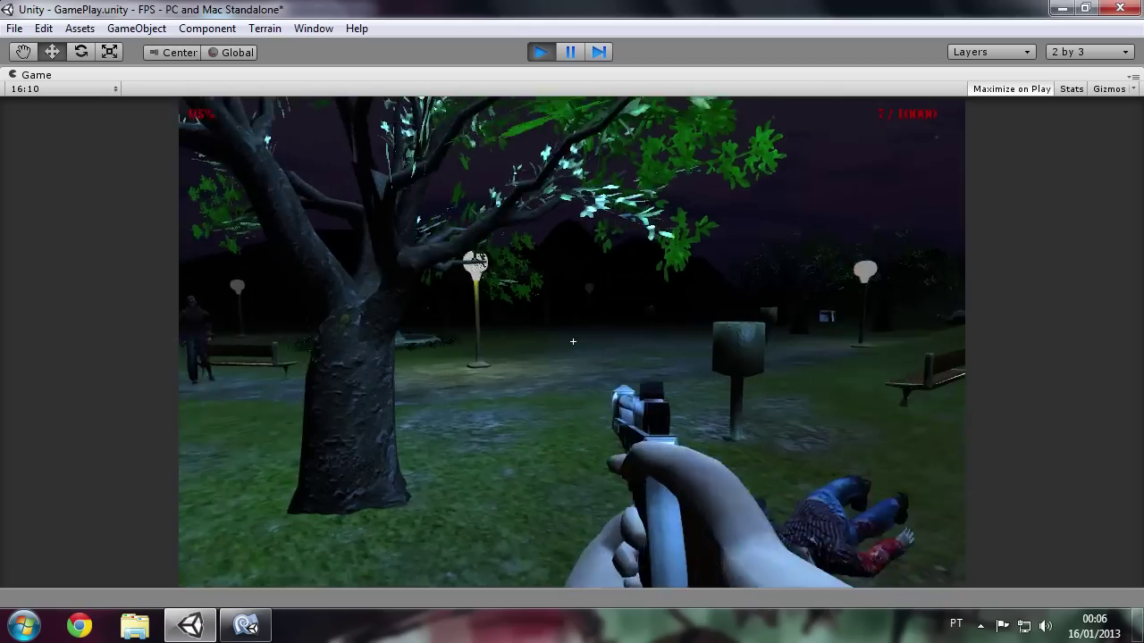
click(573, 341)
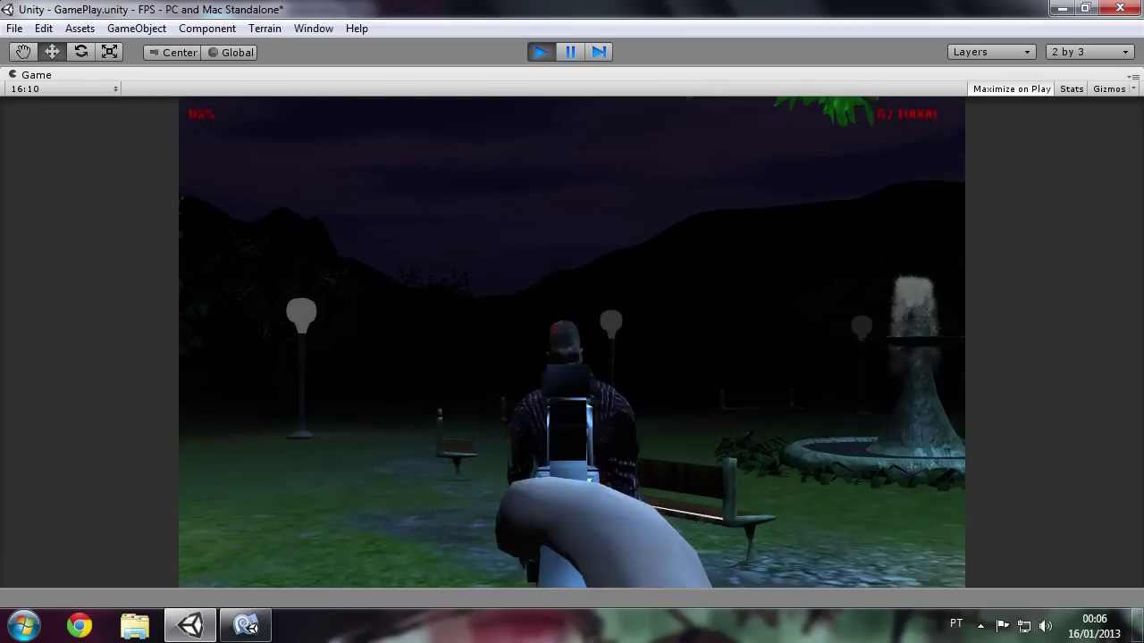
click(573, 342)
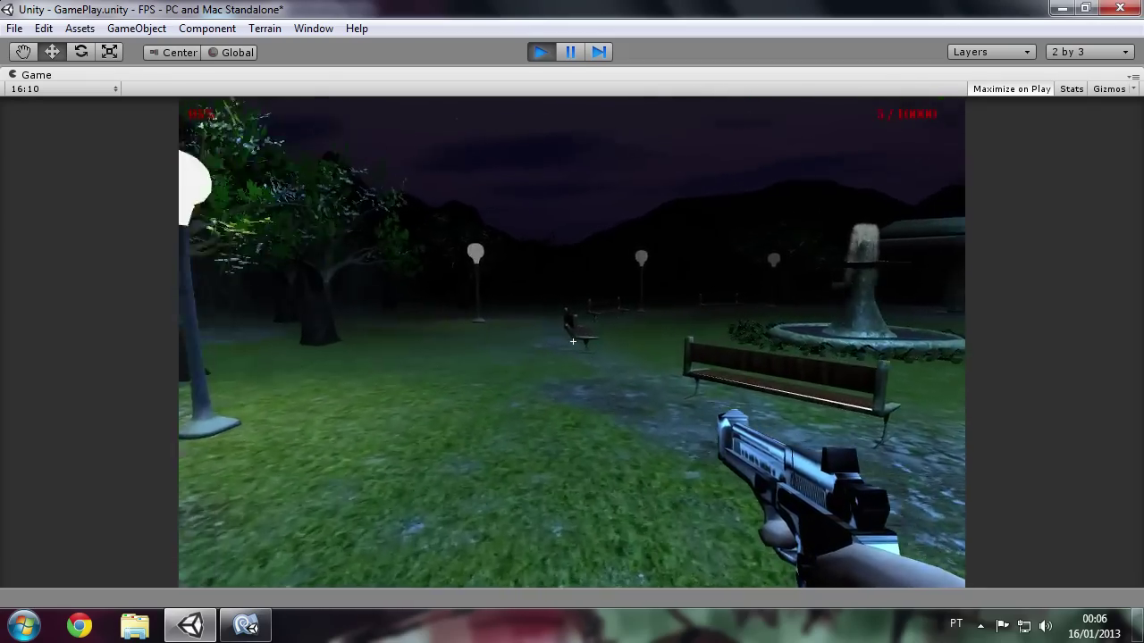
key(w)
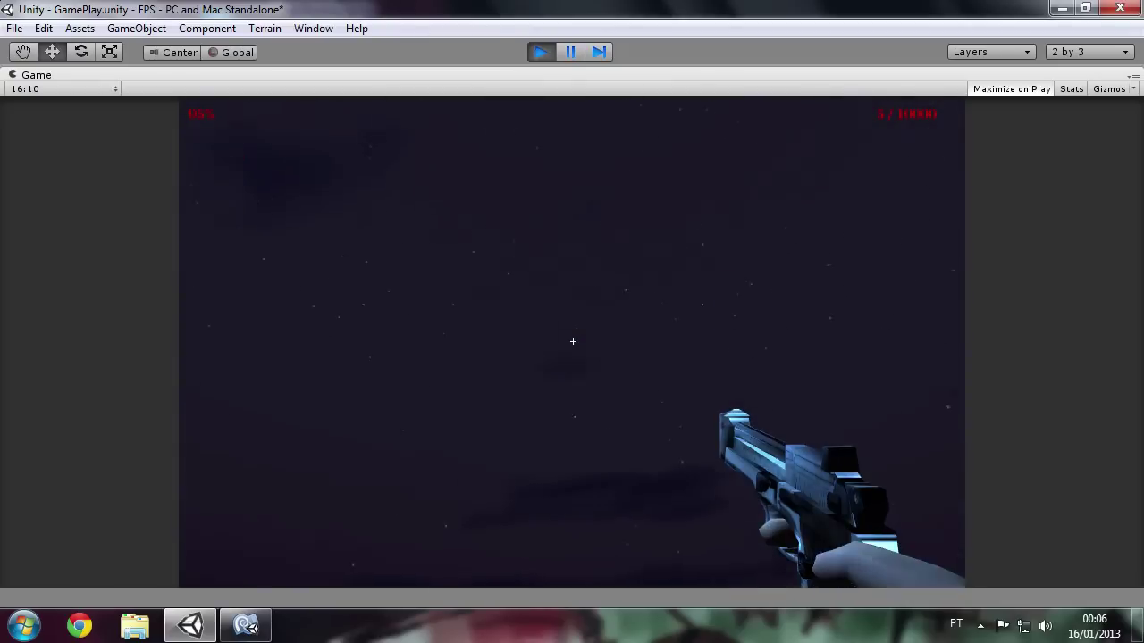
key(ctrl+p)
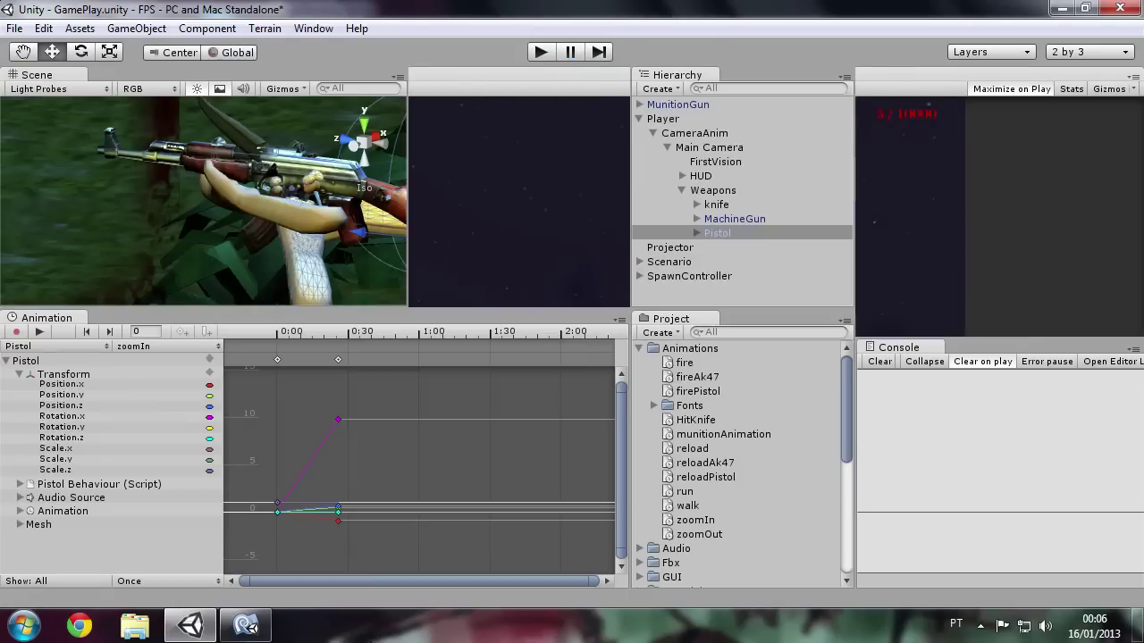
Assign zoomOut to the MachineGun's Zoom Out field, then select the knife weapon
click(734, 219)
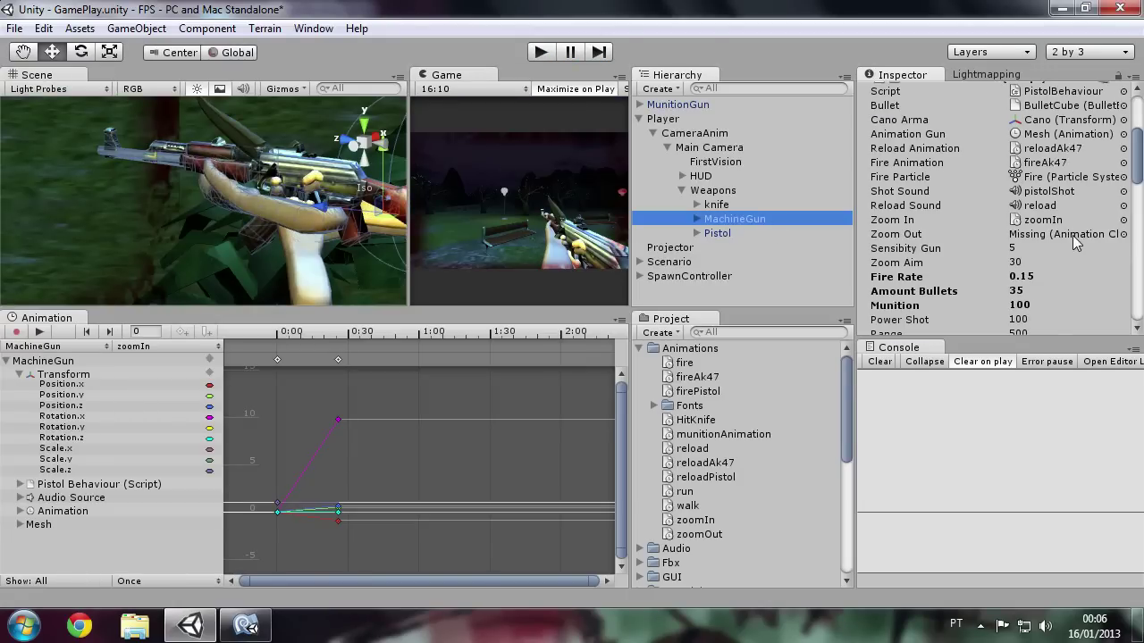
drag(699, 535, 1079, 236)
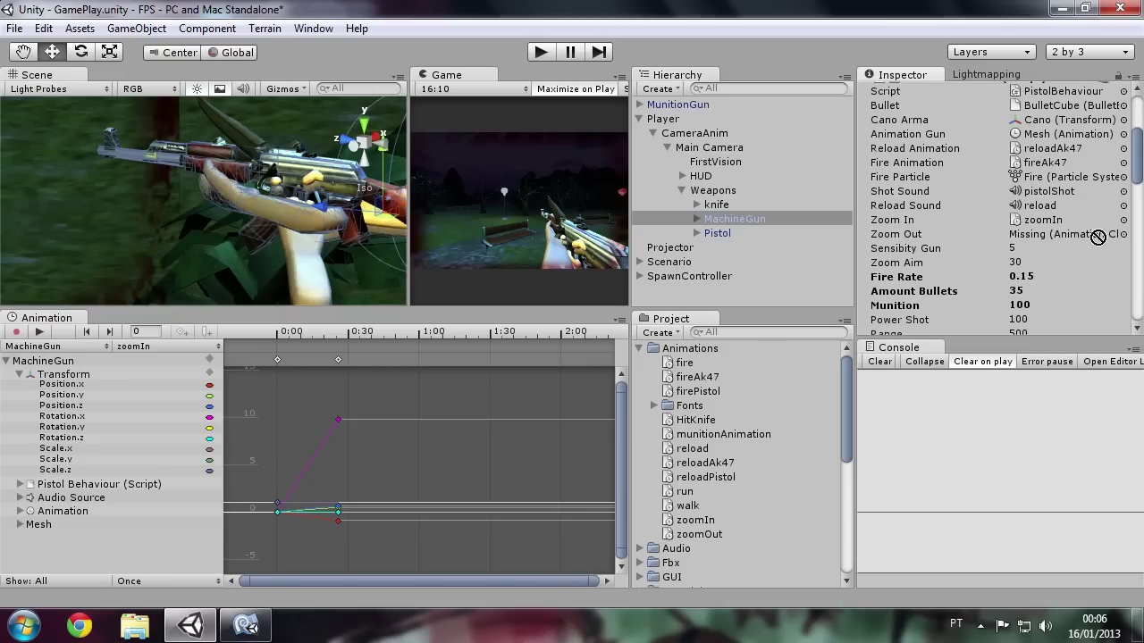
click(727, 207)
Play-test weapon switching between knife and AK with keys 1-3, then stop the game
click(541, 52)
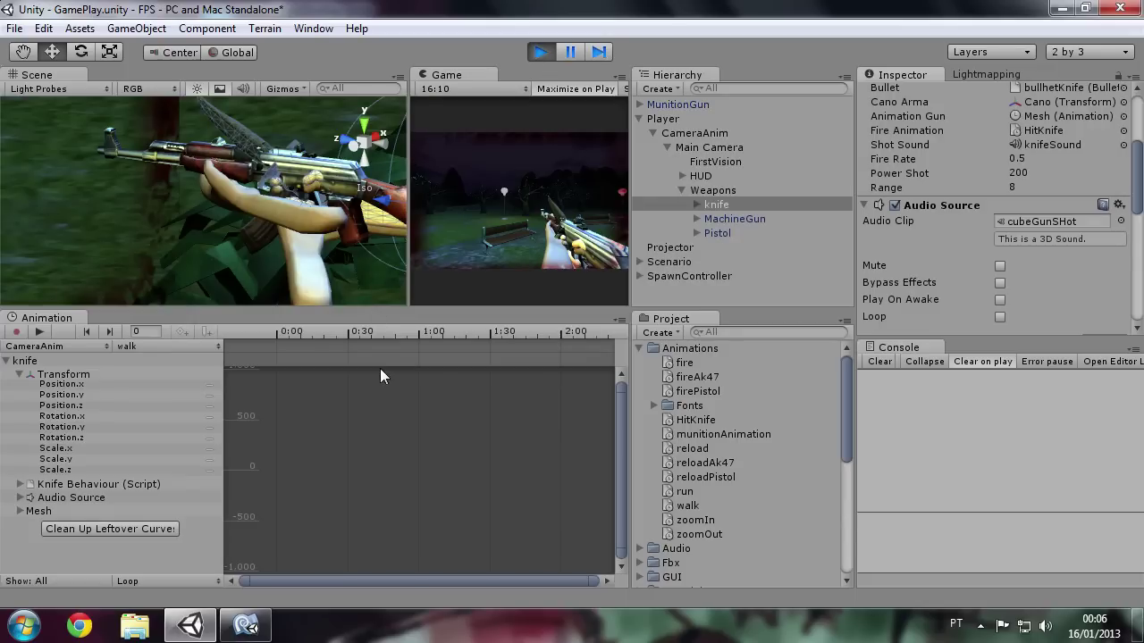
key(3)
key(2)
key(1)
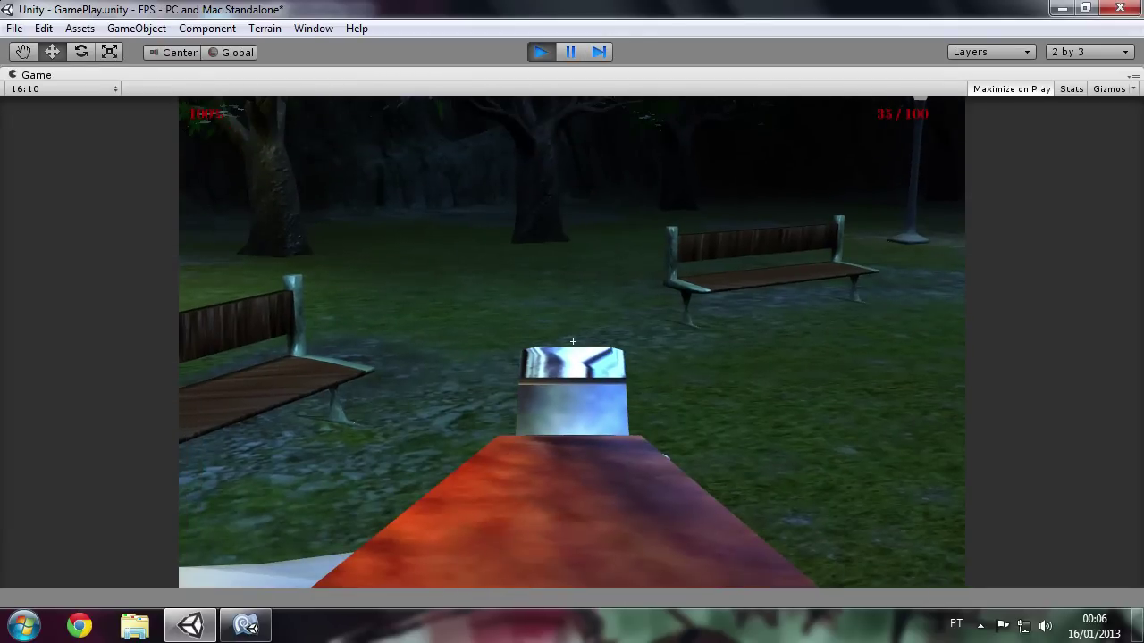
click(573, 342)
key(2)
key(1)
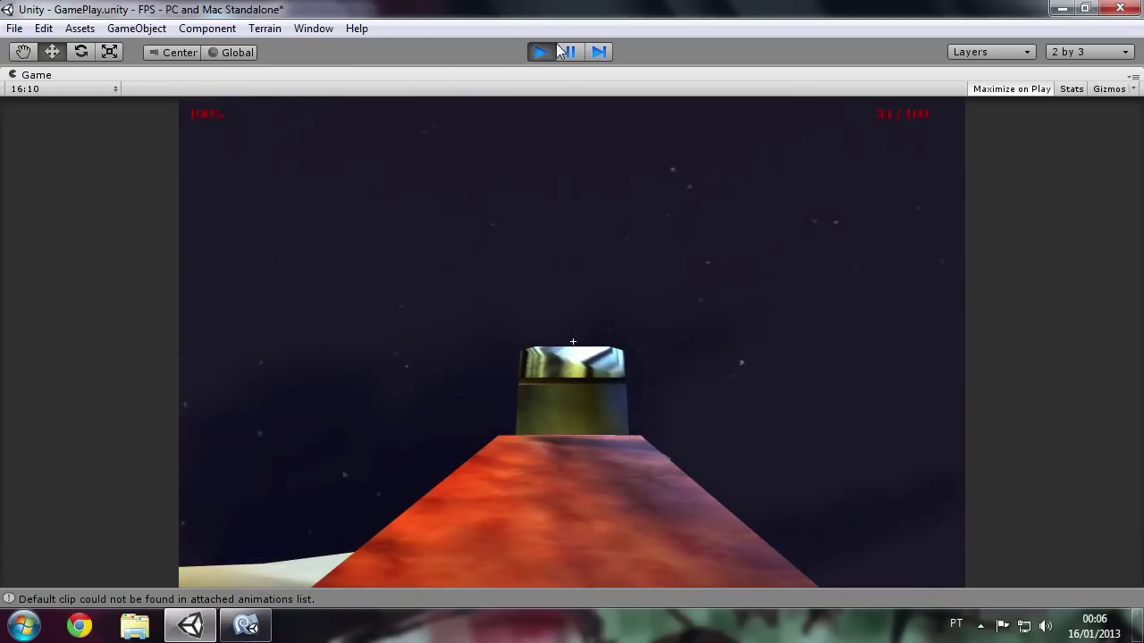
click(542, 52)
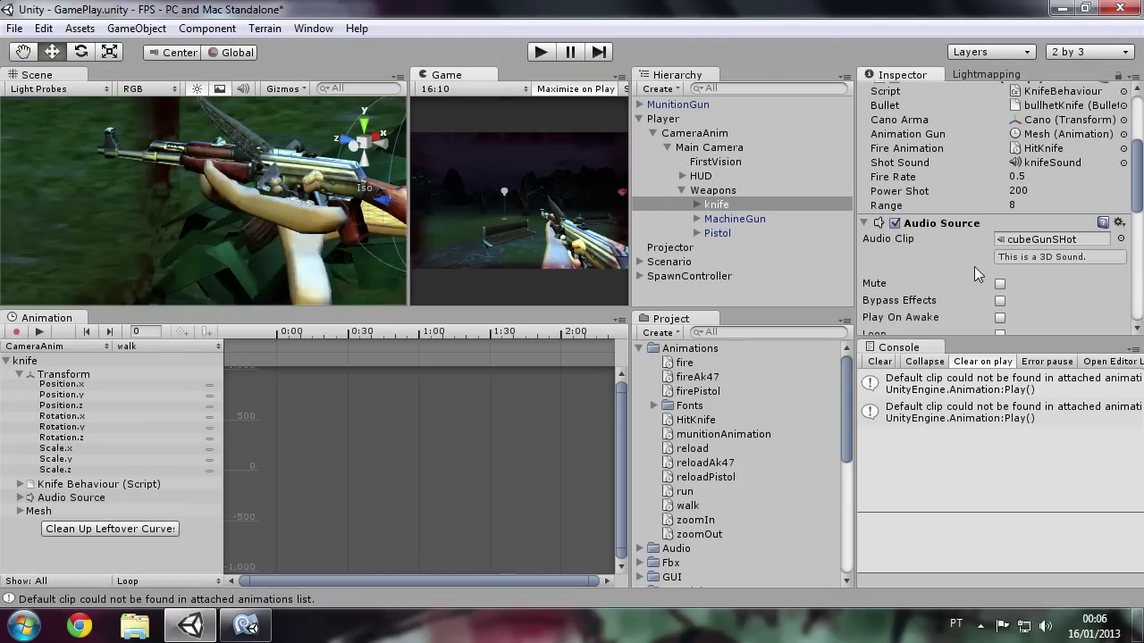
Add zoomOut as Element 1 in the MachineGun's Animation clip list
click(734, 219)
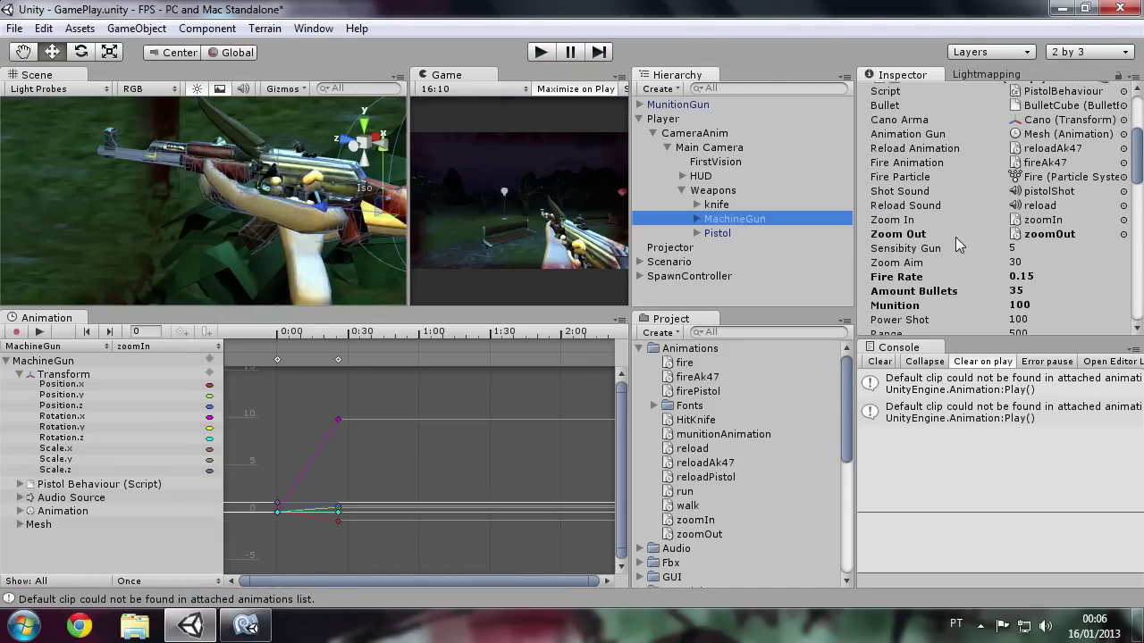
scroll(1012, 244, down, 4)
scroll(1011, 243, down, 3)
scroll(1011, 243, down, 3)
scroll(1010, 243, down, 3)
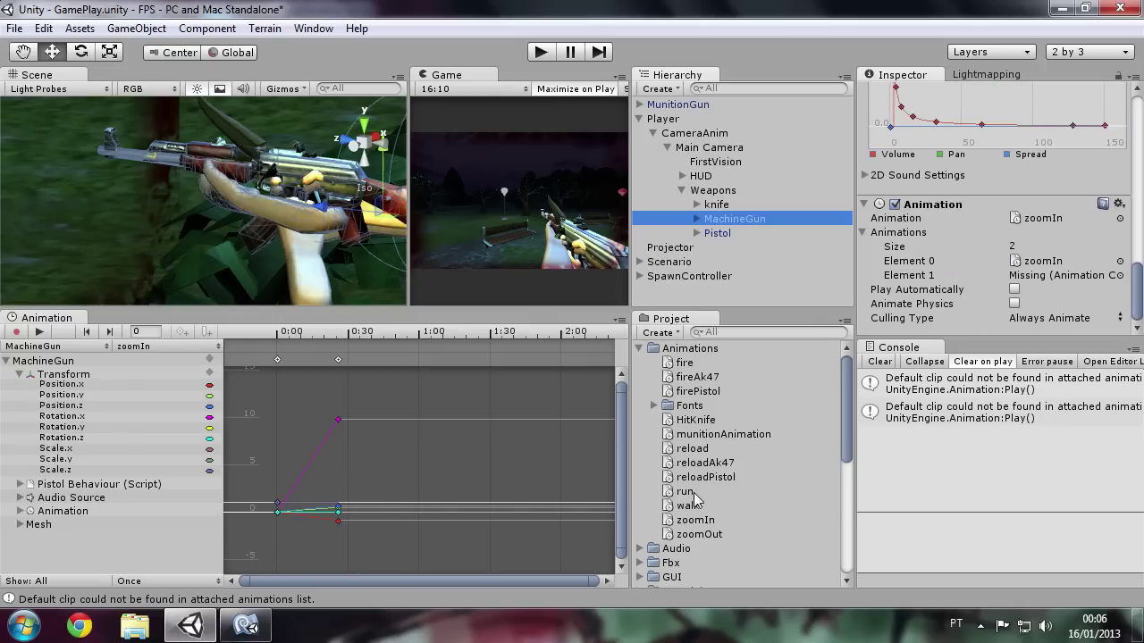
drag(706, 533, 1062, 283)
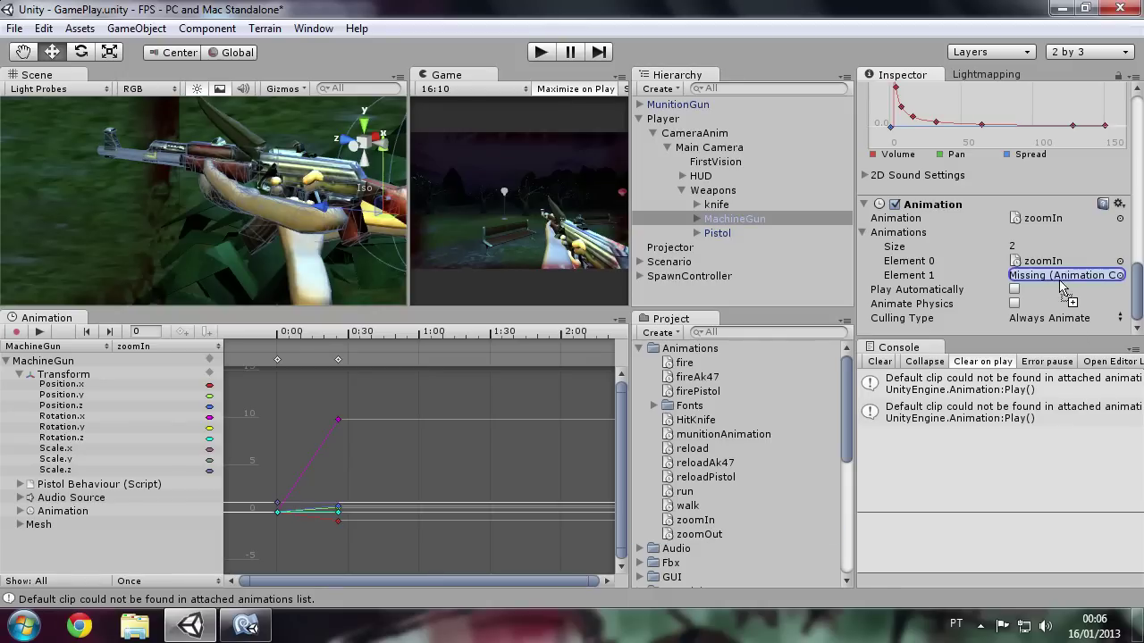
Start the game, fire the pistol, switch to the rifle, fire and reload it
click(545, 53)
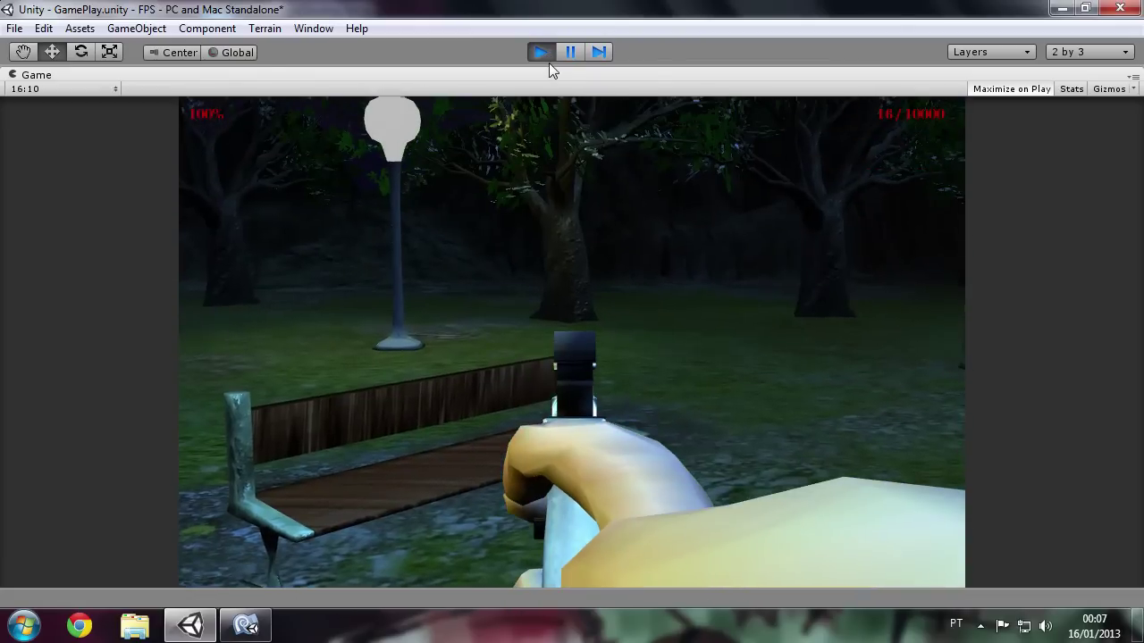
click(573, 341)
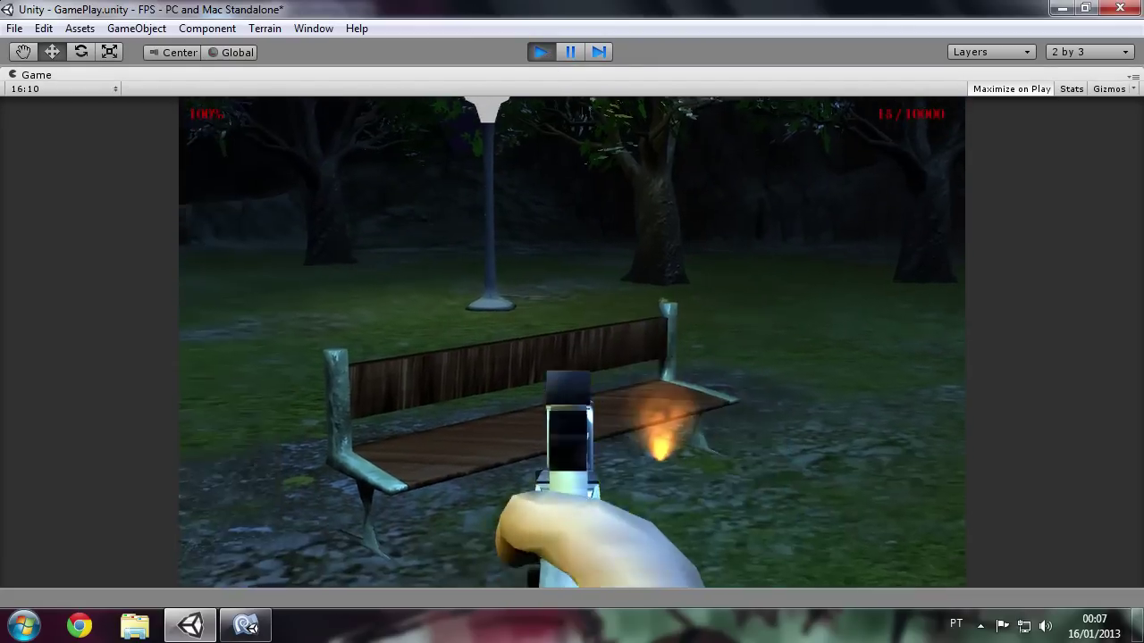
key(w)
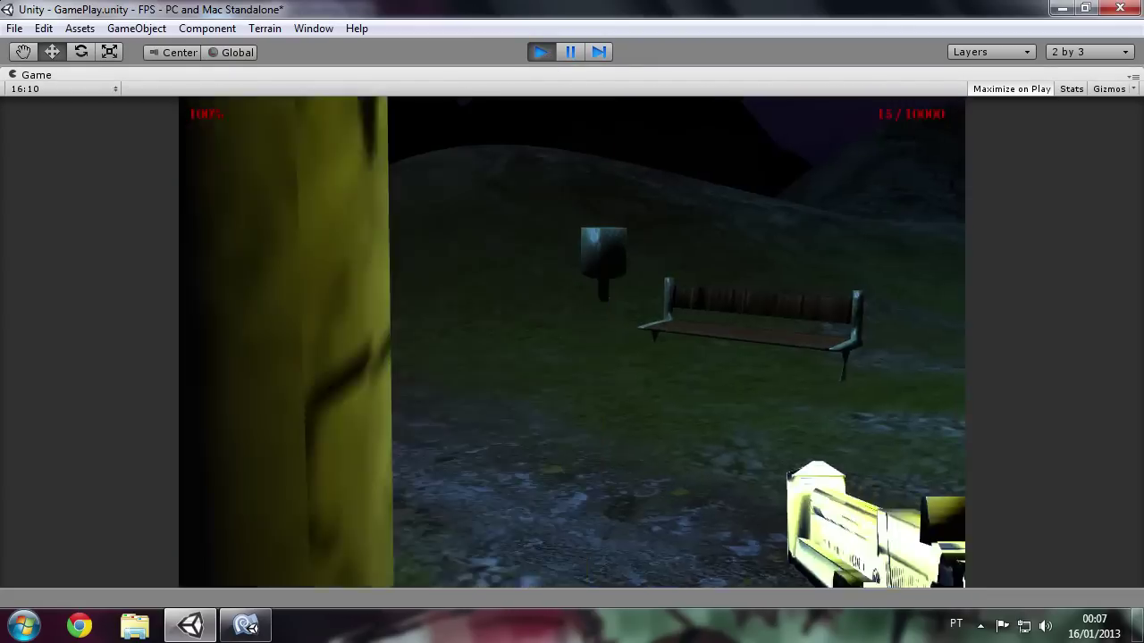
key(2)
click(573, 341)
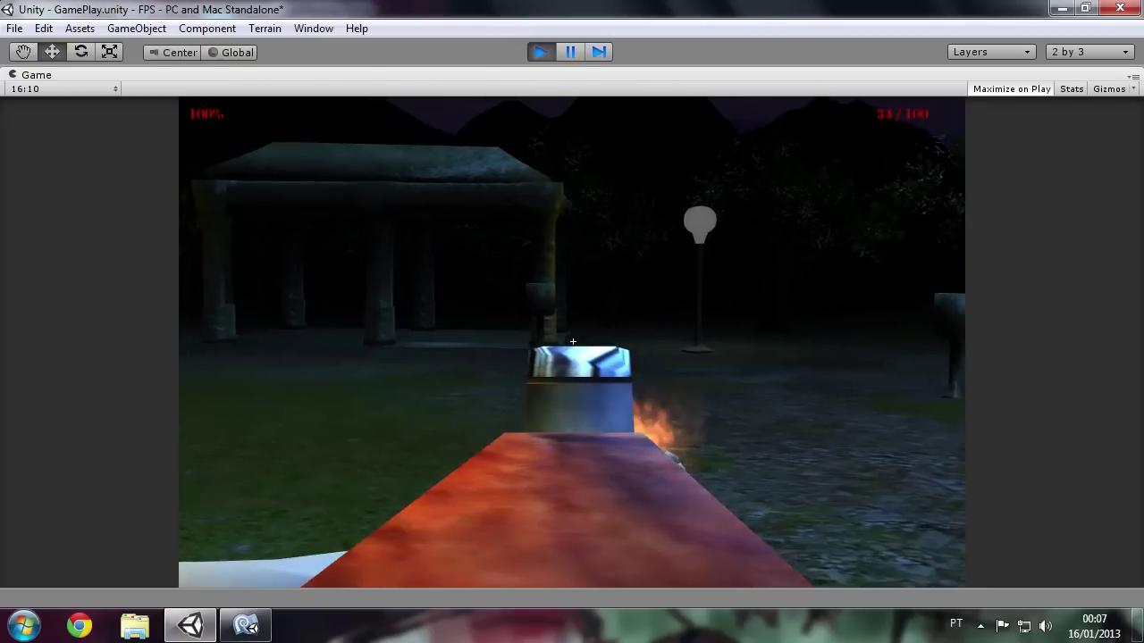
key(r)
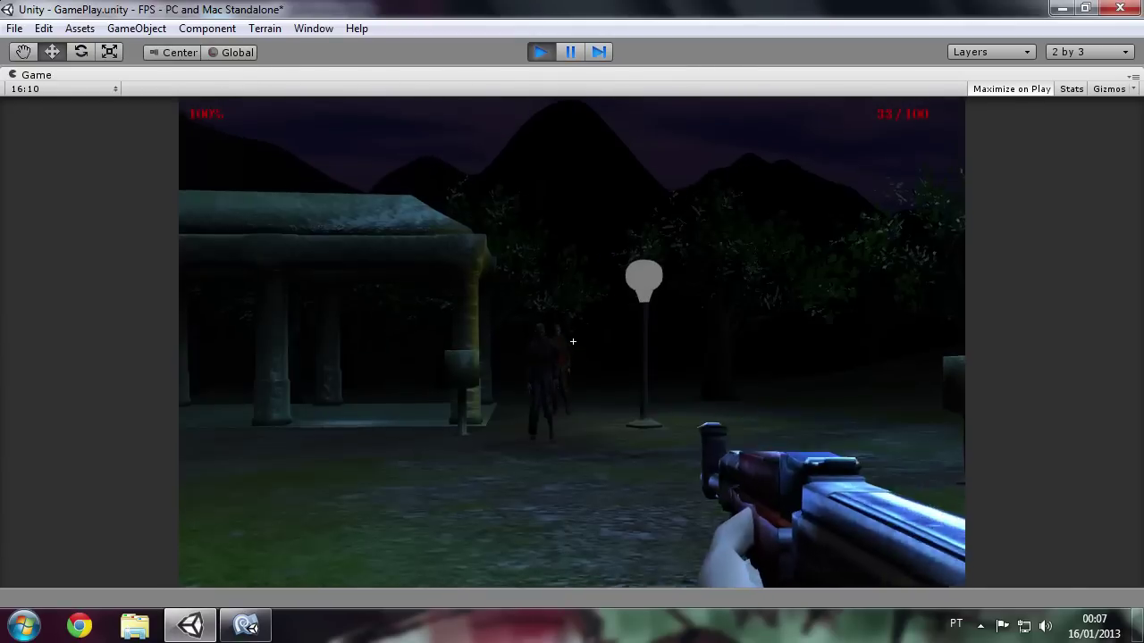
Aim down the rifle's sights repeatedly and shoot at the zombie ahead
right_click(573, 342)
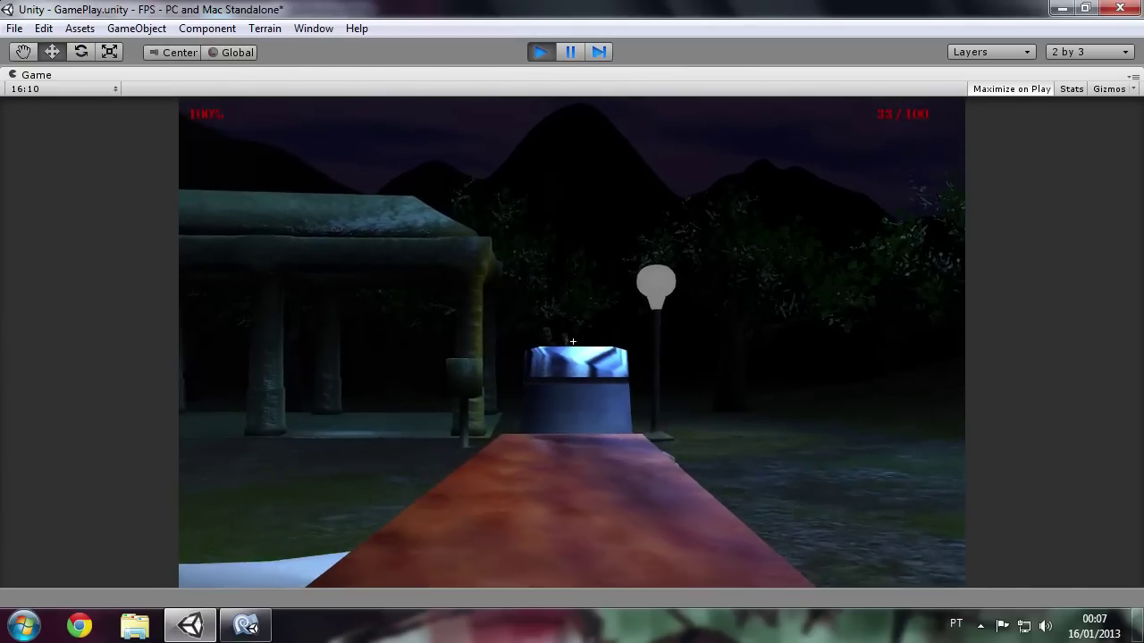
click(573, 342)
right_click(573, 341)
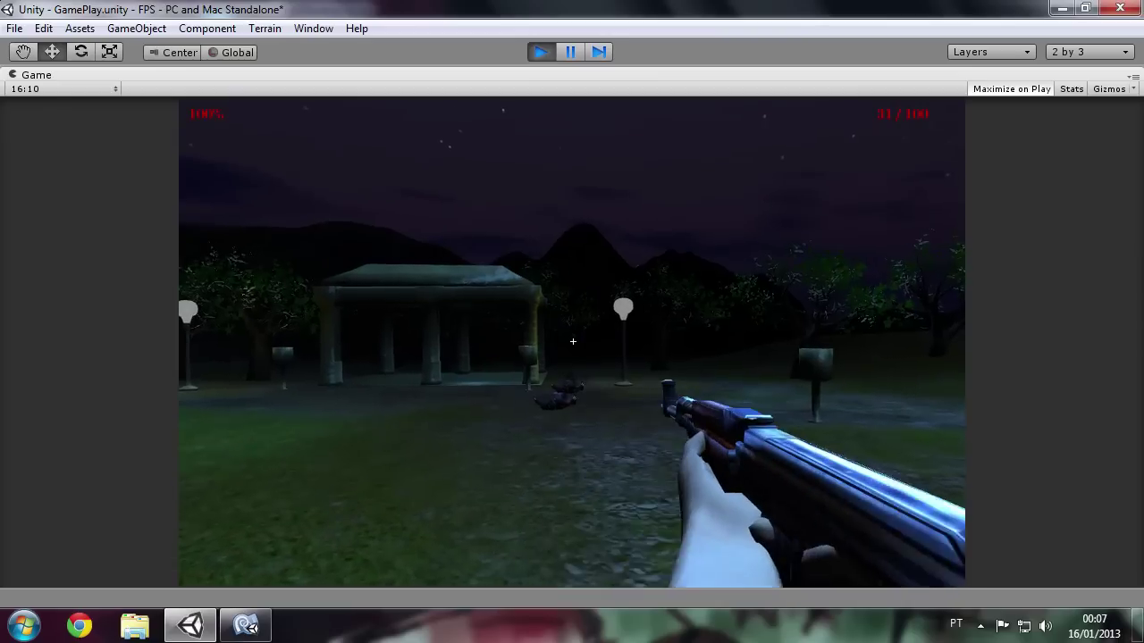
right_click(573, 341)
right_click(573, 342)
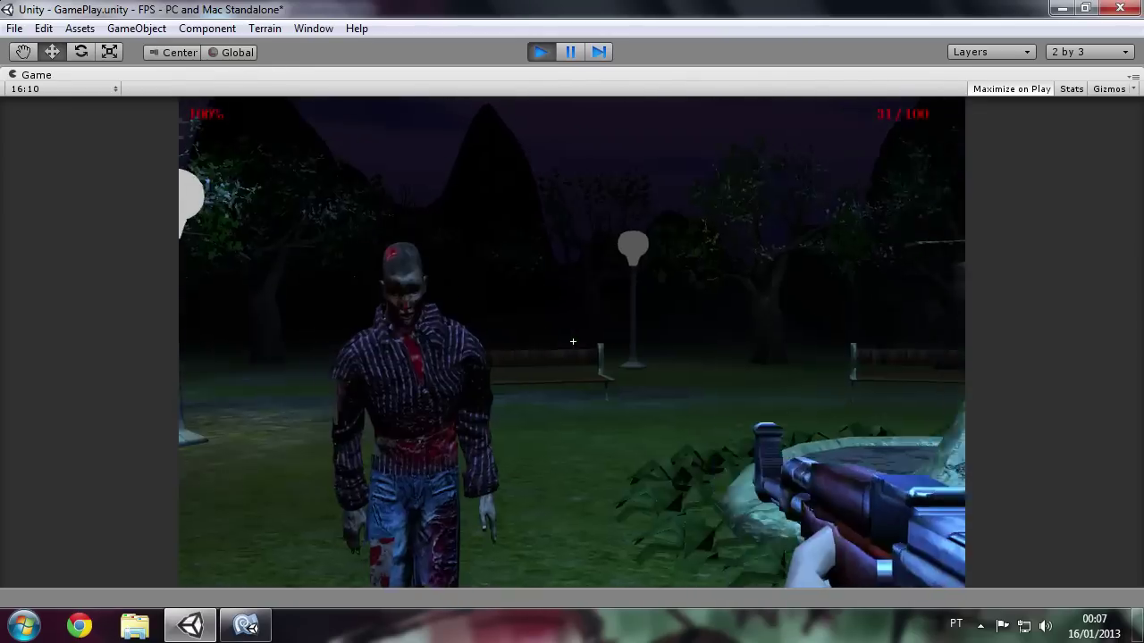
right_click(573, 342)
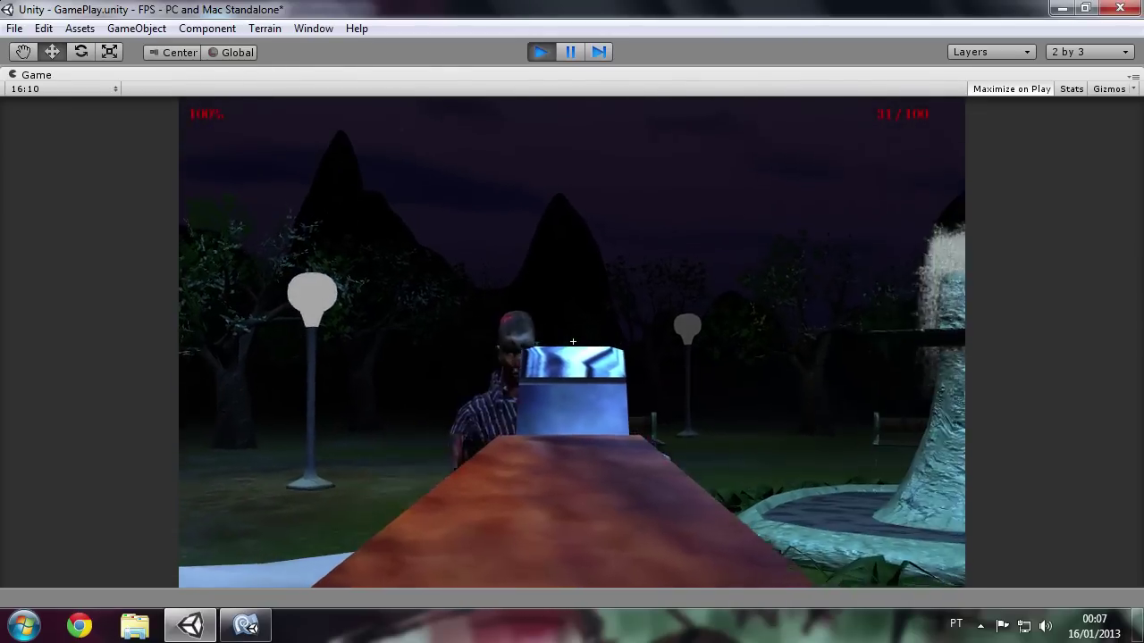
click(573, 342)
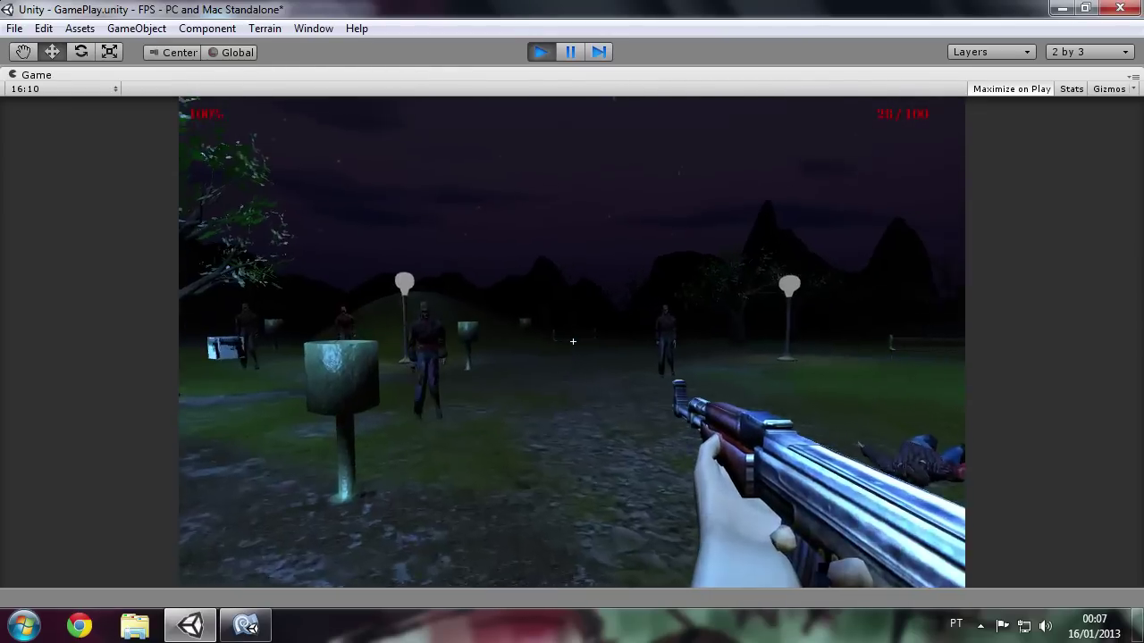
right_click(573, 341)
click(572, 341)
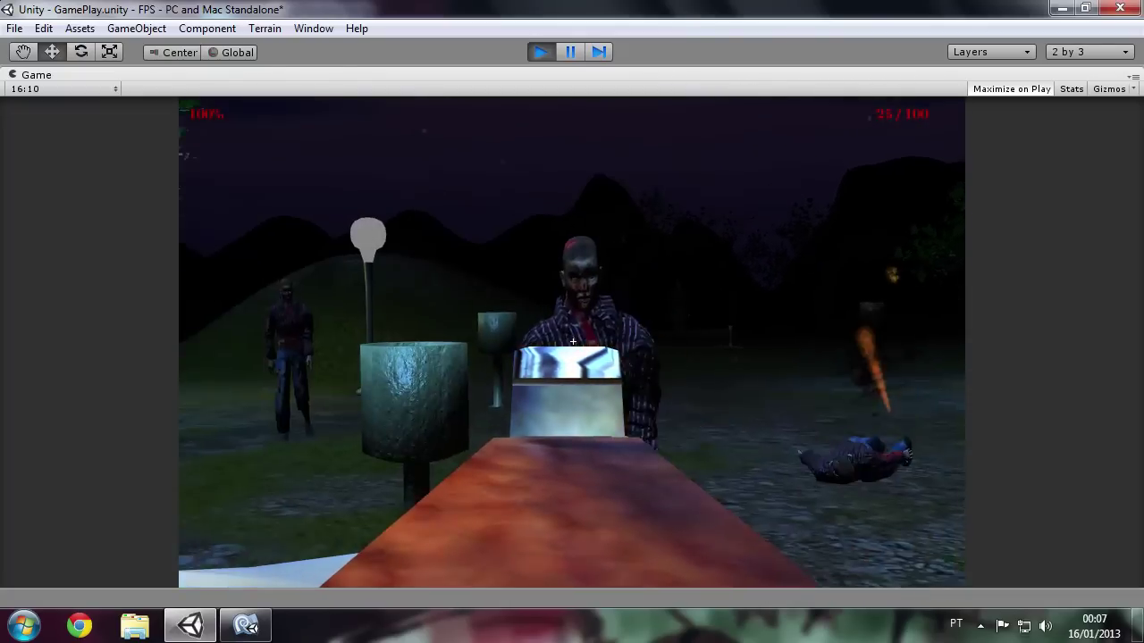
click(573, 342)
Keep firing the machine gun at the zombie, lower it, then stop the game
click(573, 342)
click(573, 342)
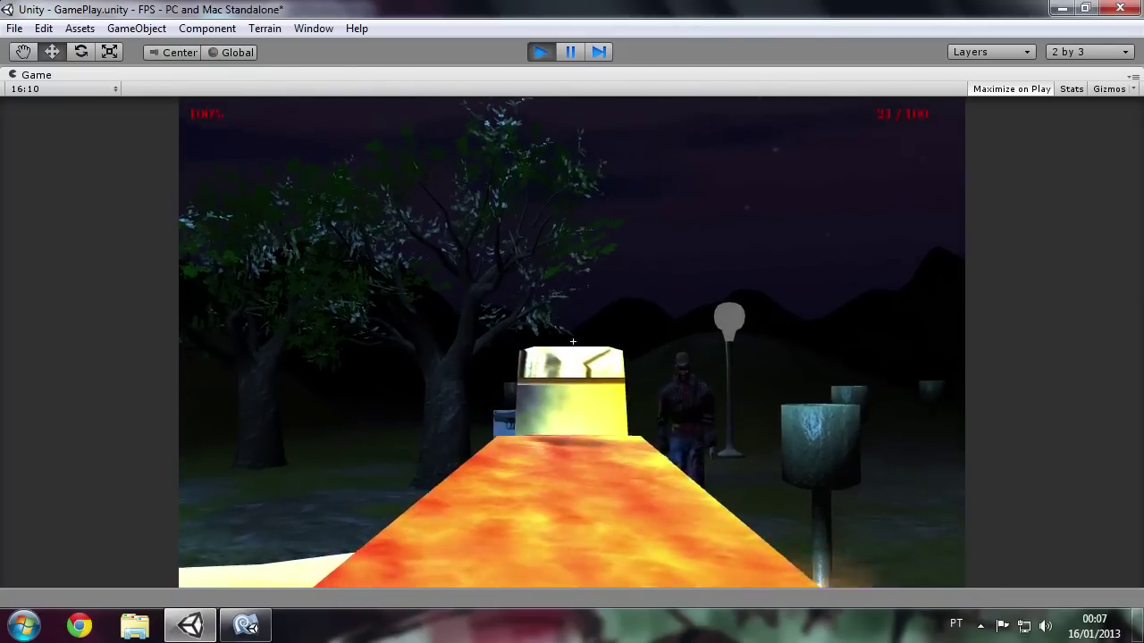
click(573, 341)
click(573, 342)
click(573, 341)
click(572, 341)
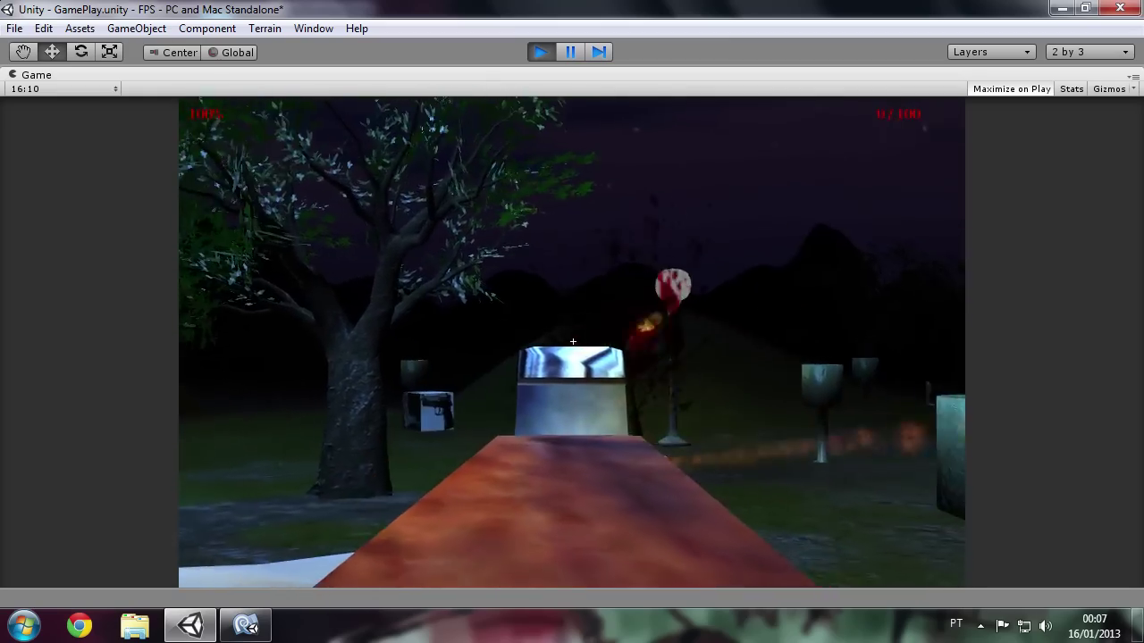
right_click(573, 341)
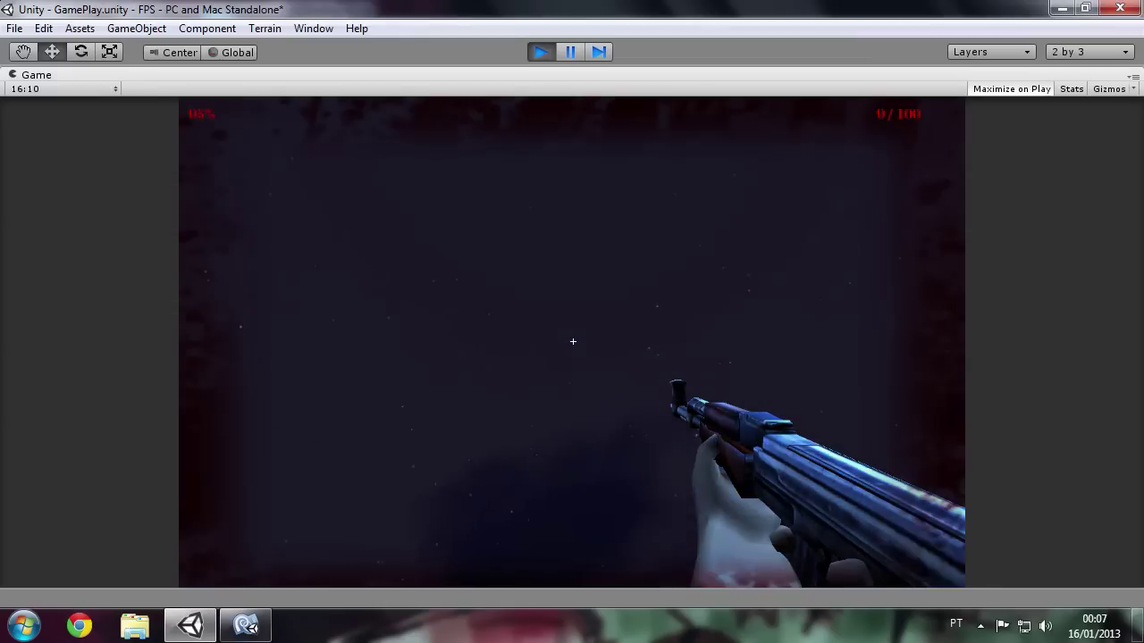
click(541, 51)
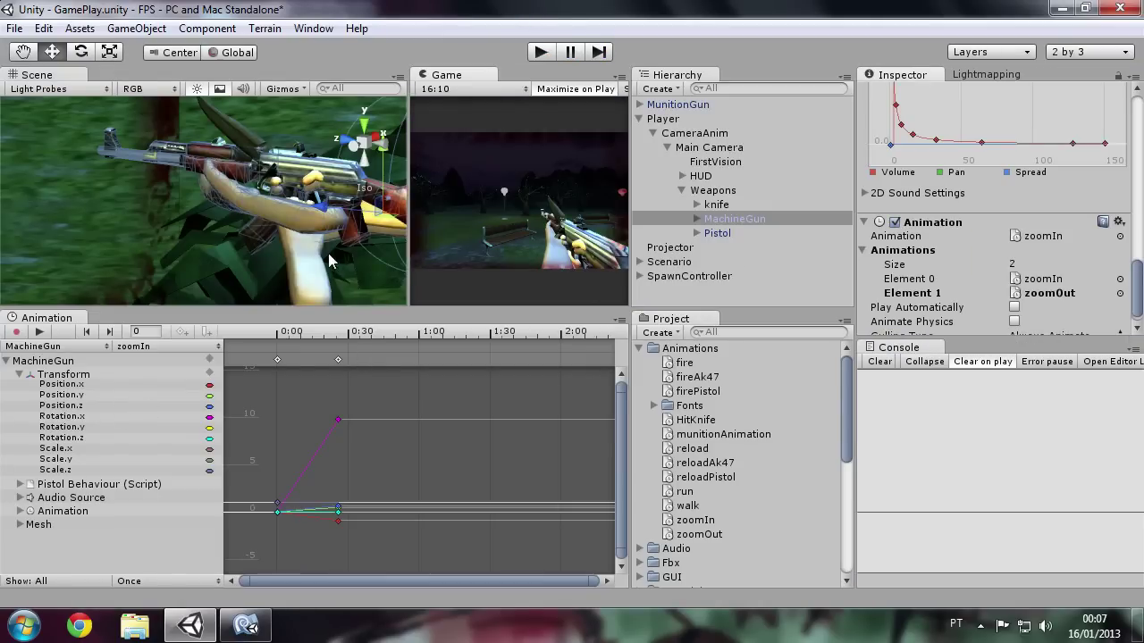
Move the zoomIn end keyframe to frame 10 and the zoomOut end keyframe to frame 8
drag(338, 360, 310, 362)
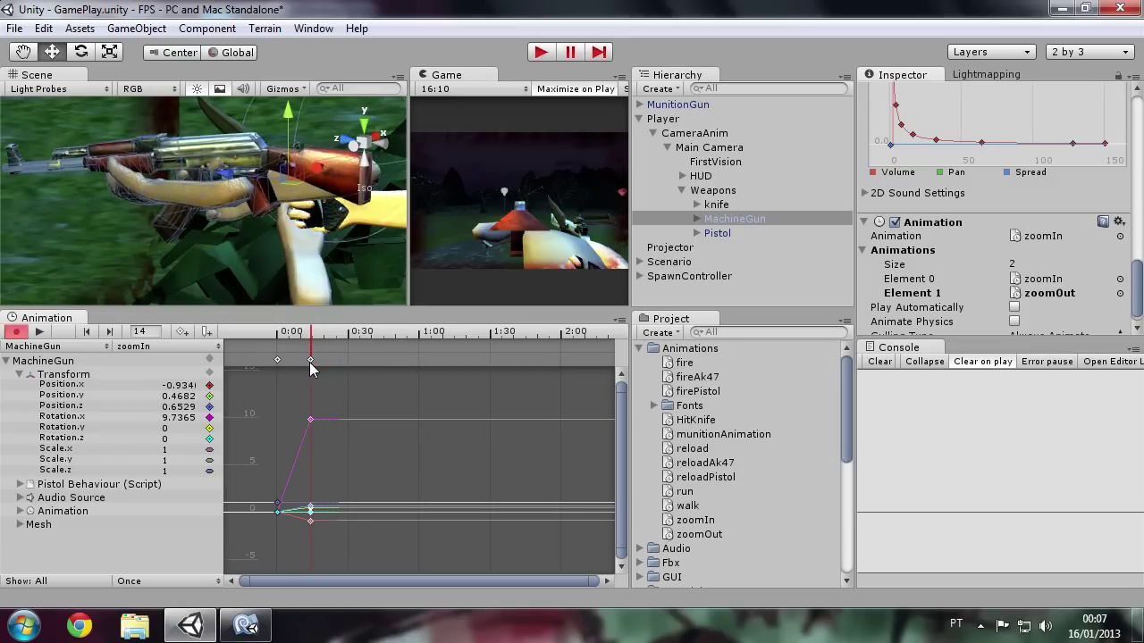
drag(311, 362, 300, 363)
click(129, 346)
click(145, 384)
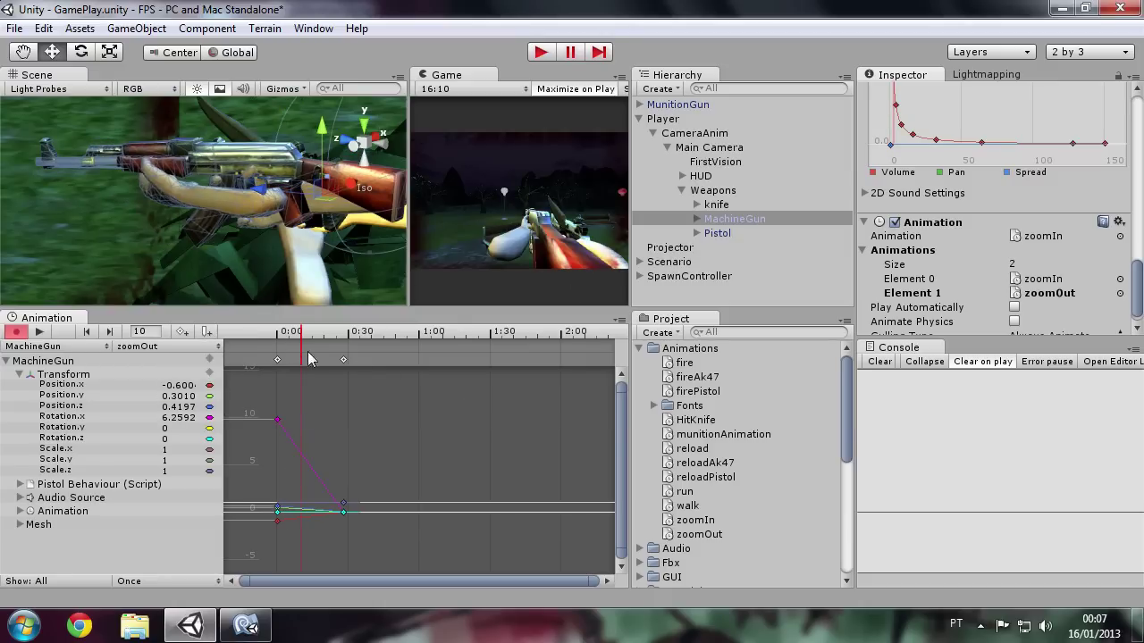
mouse_move(341, 359)
mouse_down()
mouse_move(298, 359)
mouse_move(277, 334)
mouse_up()
click(304, 332)
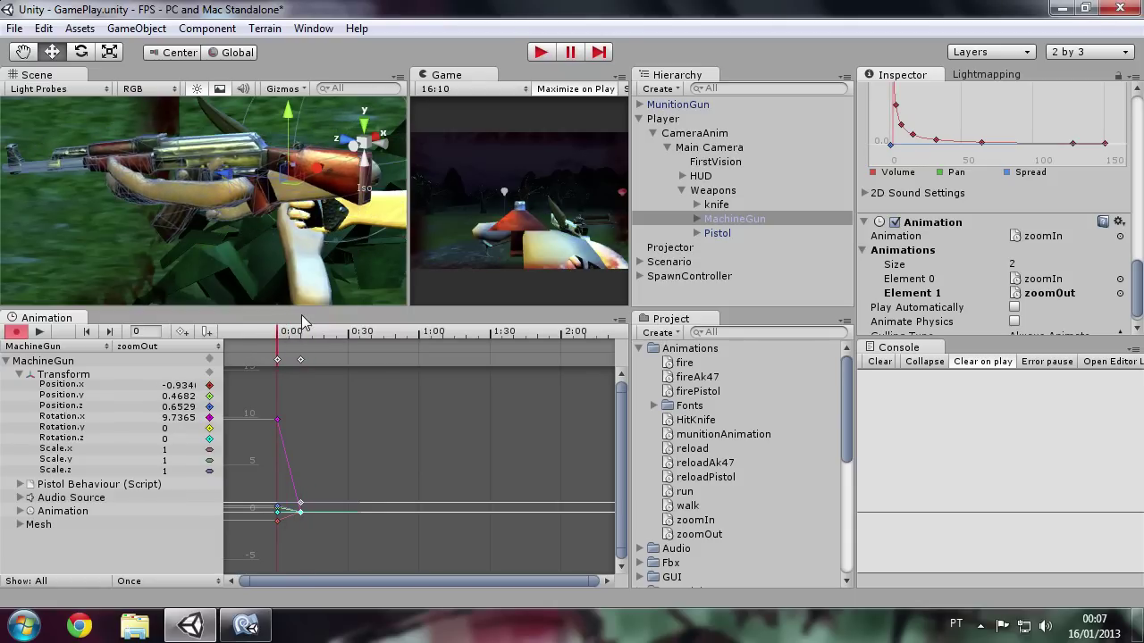
Return the playhead to frame 0, stop recording, and start the game
click(304, 332)
drag(304, 335, 277, 334)
click(16, 332)
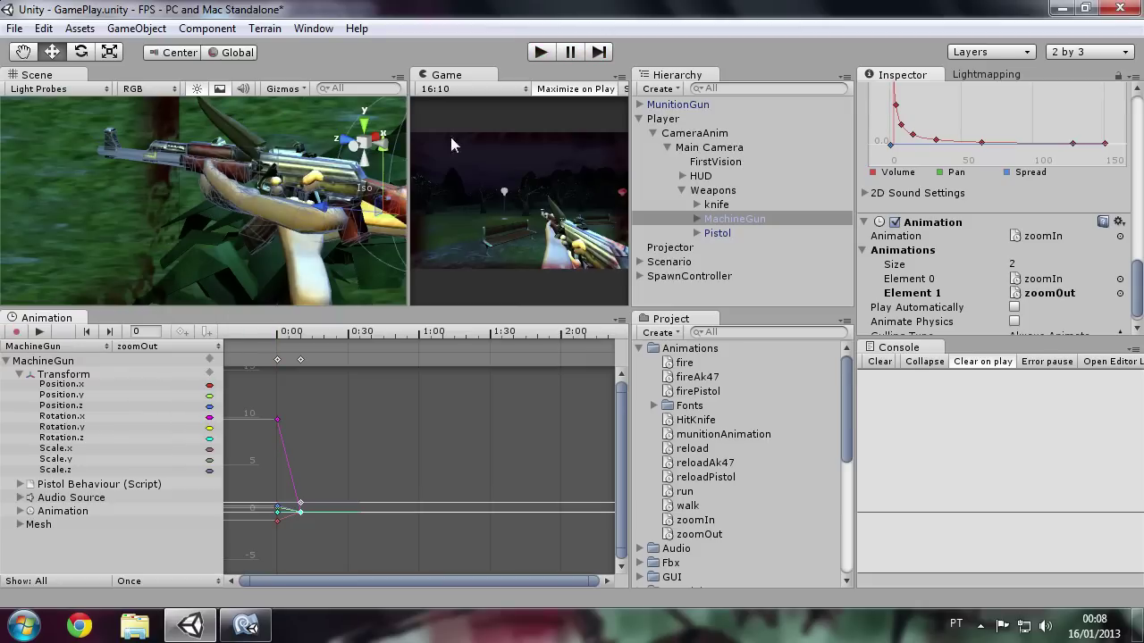
click(539, 52)
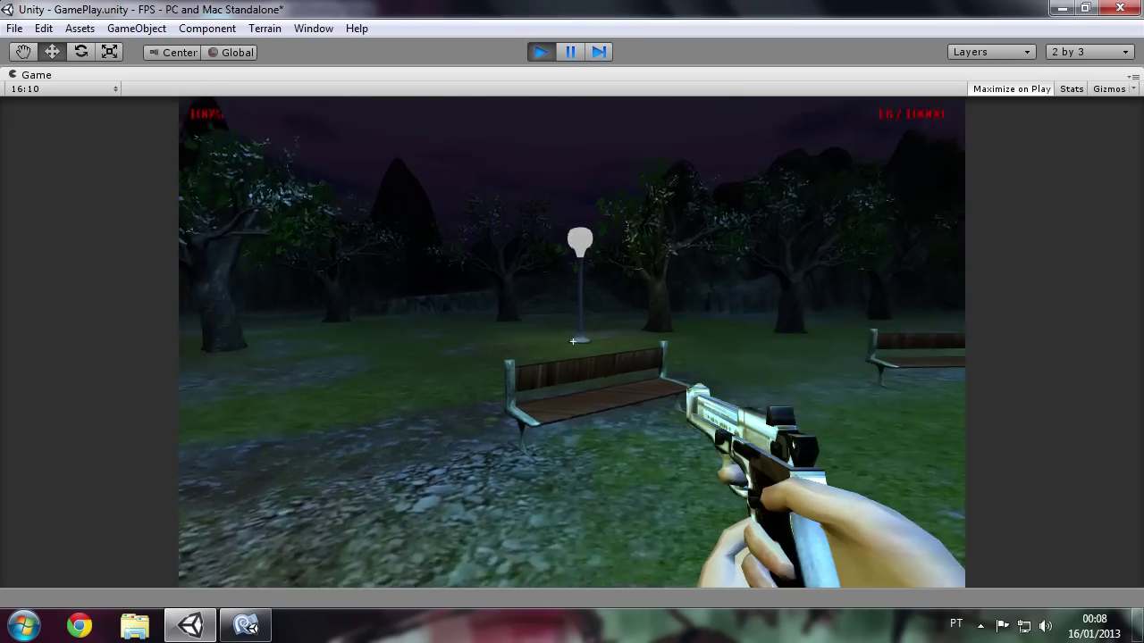
Switch to the machine gun and aim and lower it three times
key(2)
right_click(573, 342)
right_click(573, 341)
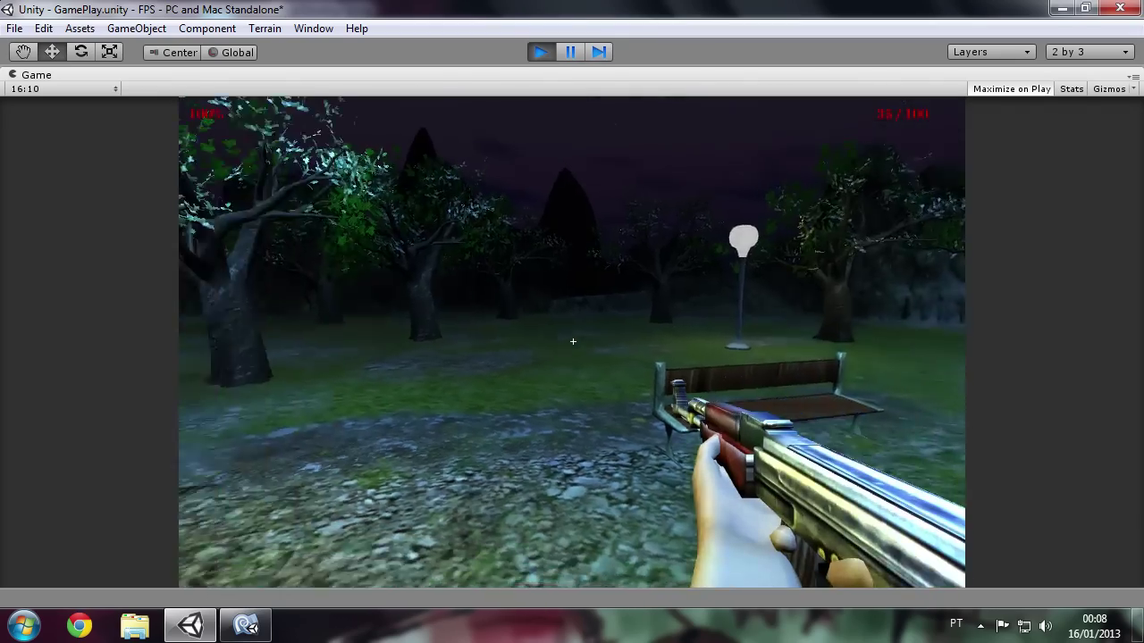
right_click(573, 341)
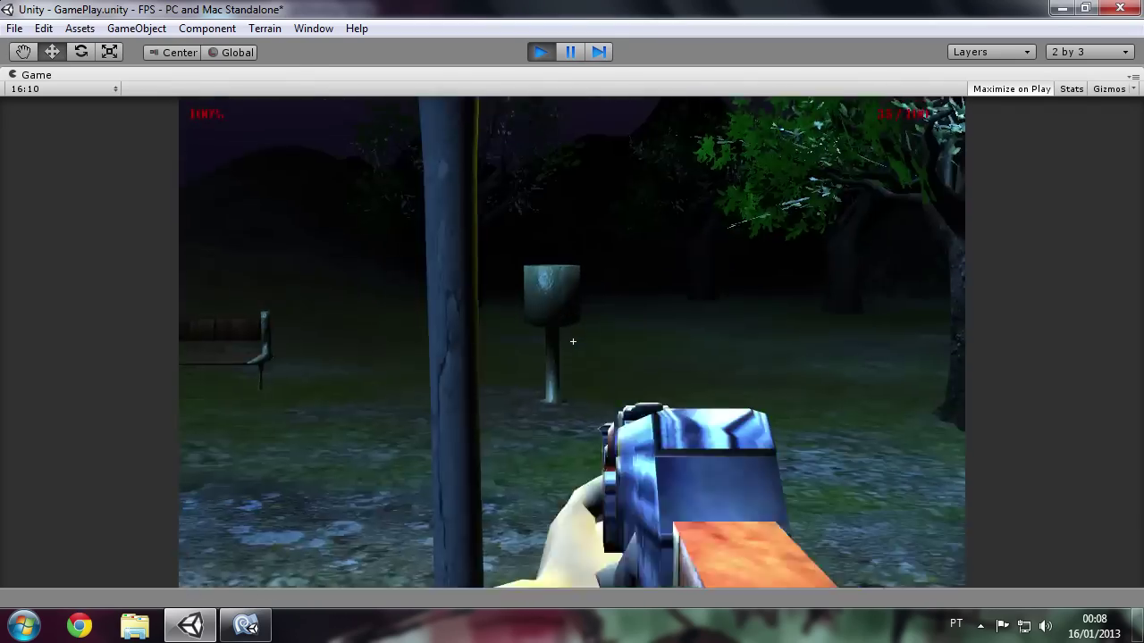
right_click(573, 341)
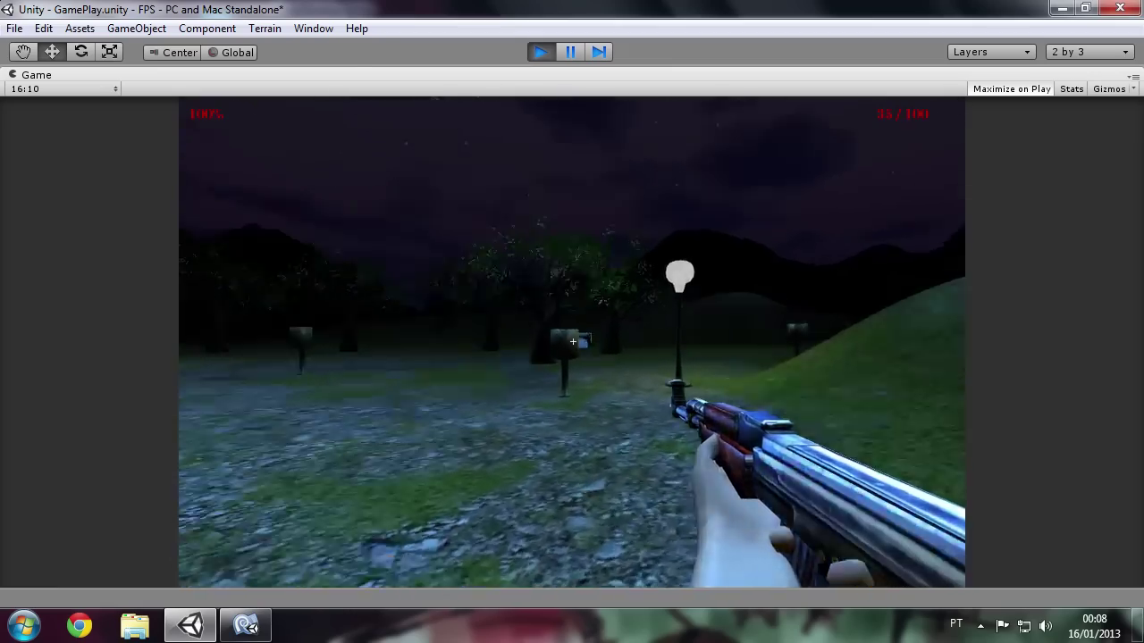
right_click(573, 342)
right_click(573, 342)
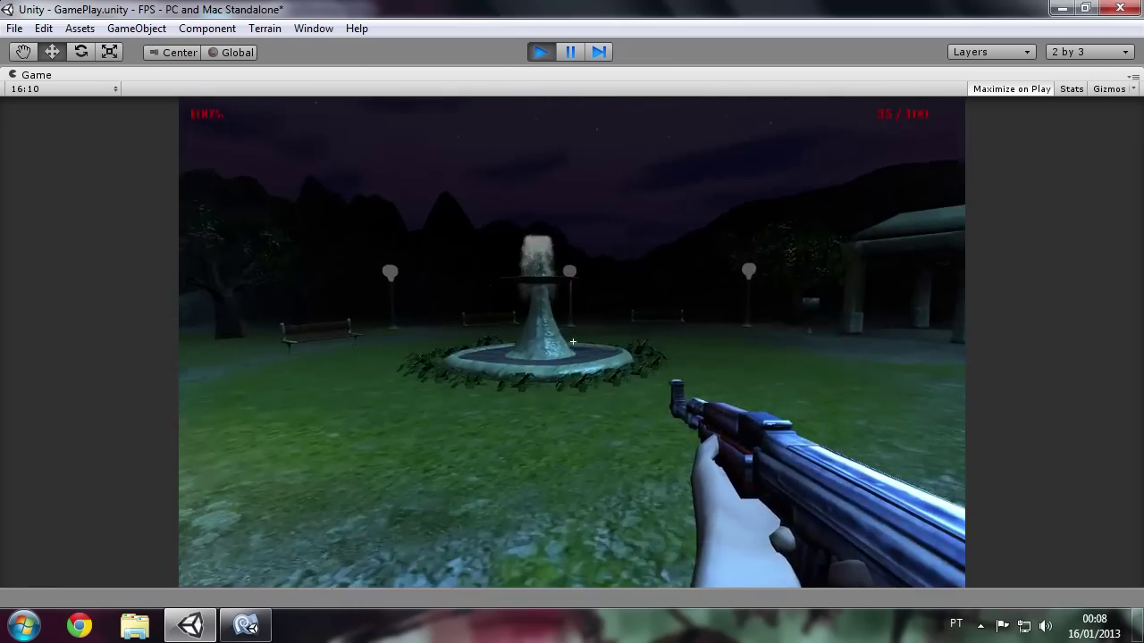
Walk through the gazebo toward the lamp posts, then aim and lower the machine gun again
key(w)
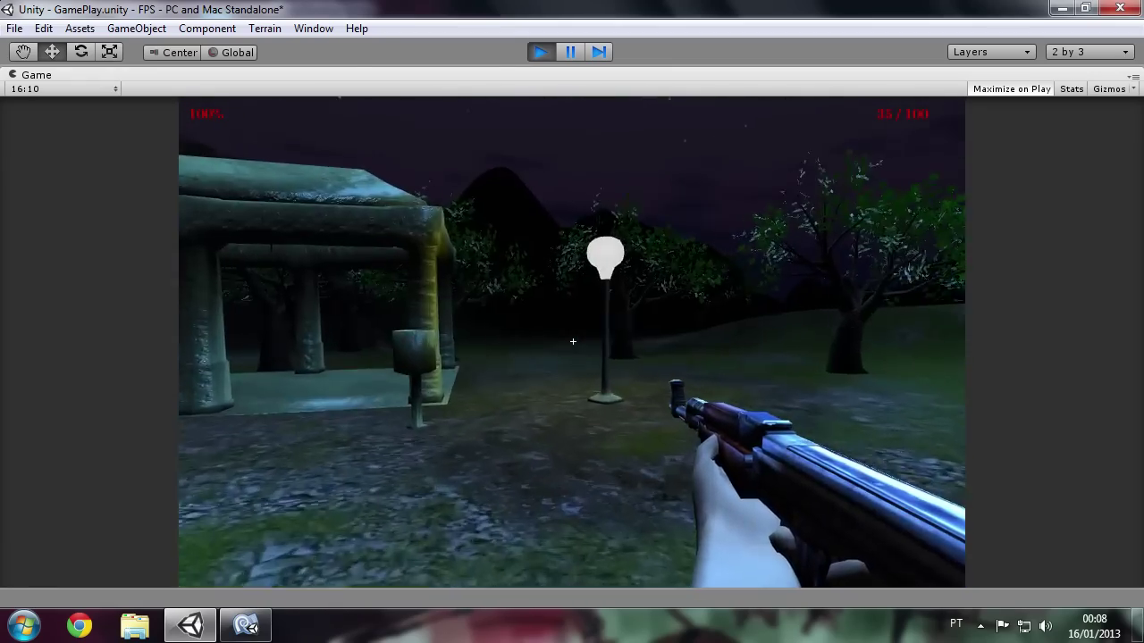
key(w)
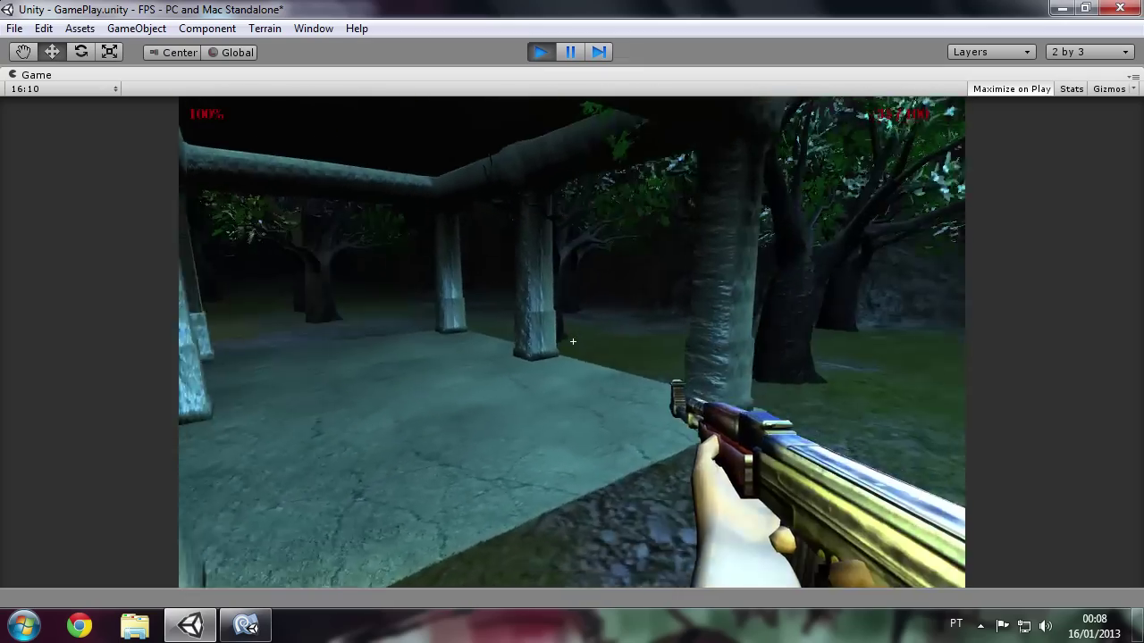
key(w)
right_click(573, 341)
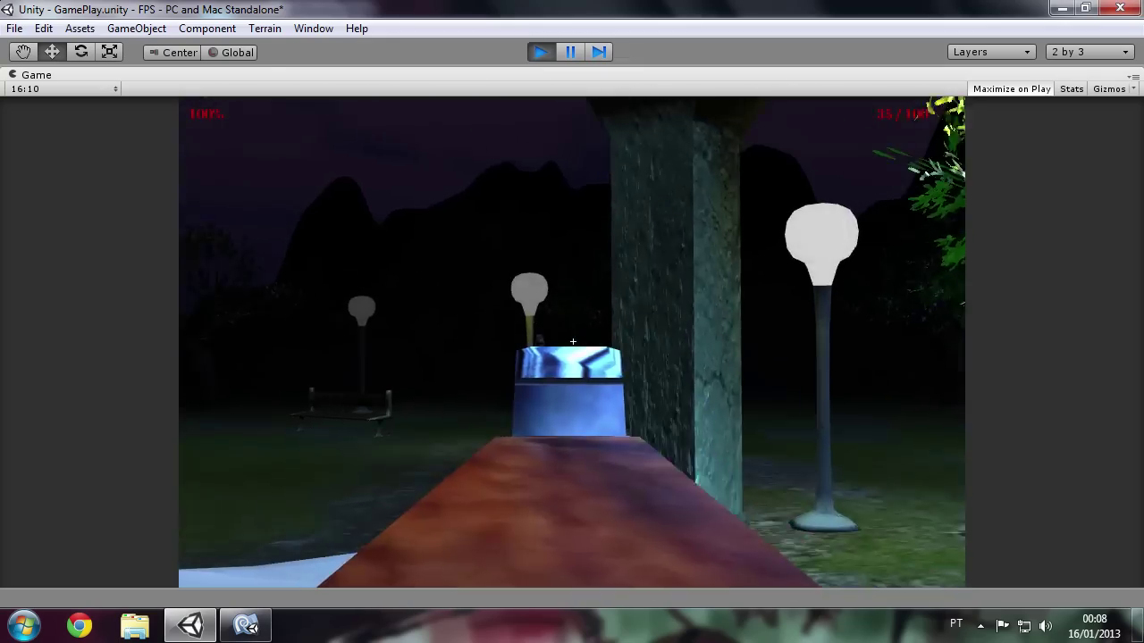
right_click(573, 341)
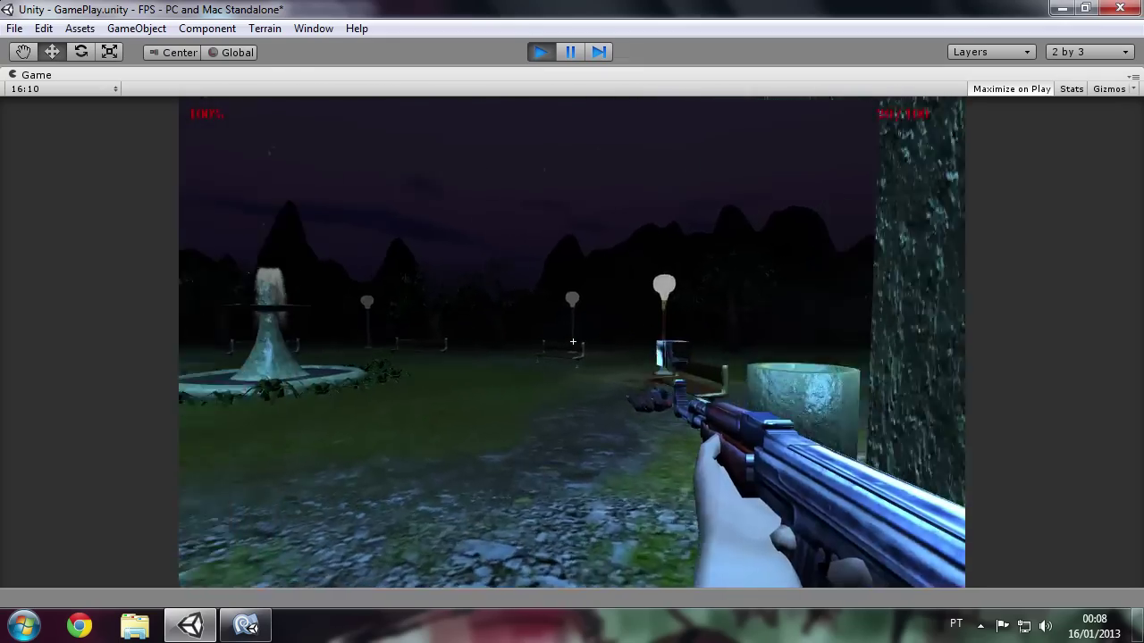
right_click(573, 342)
Walk past the fountain and benches through the trees, then stop the game
key(w)
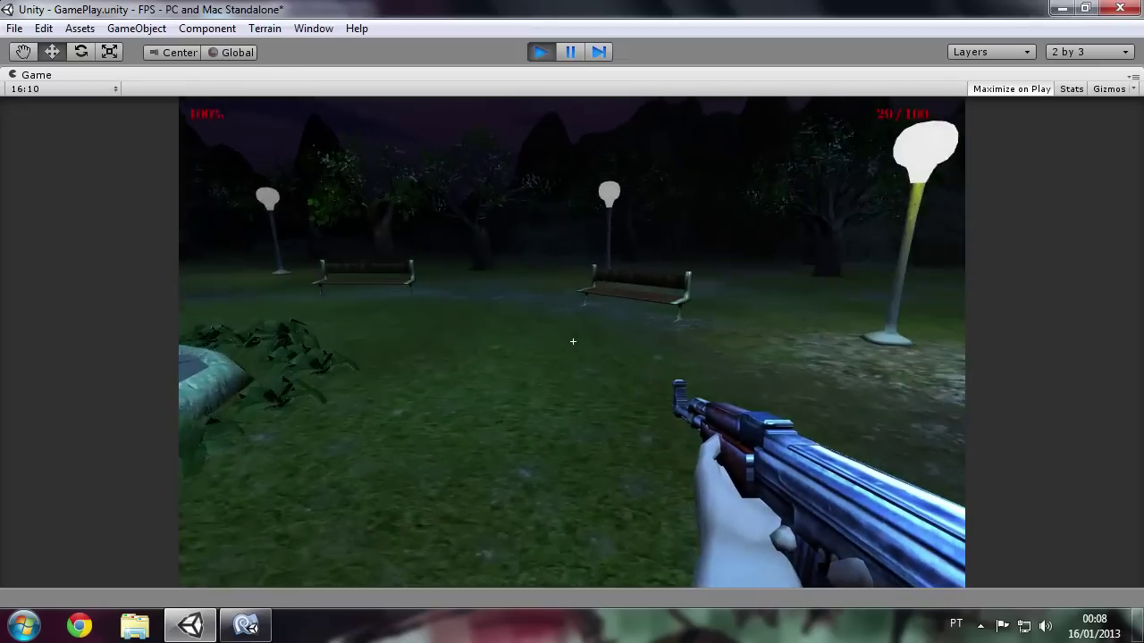
key(w)
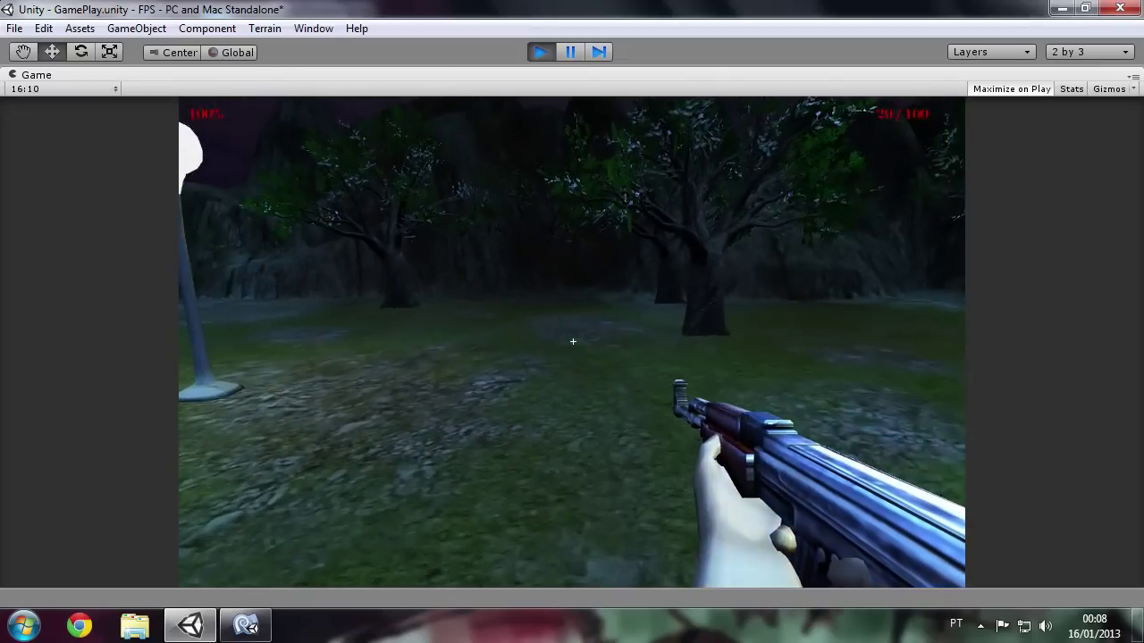
key(w)
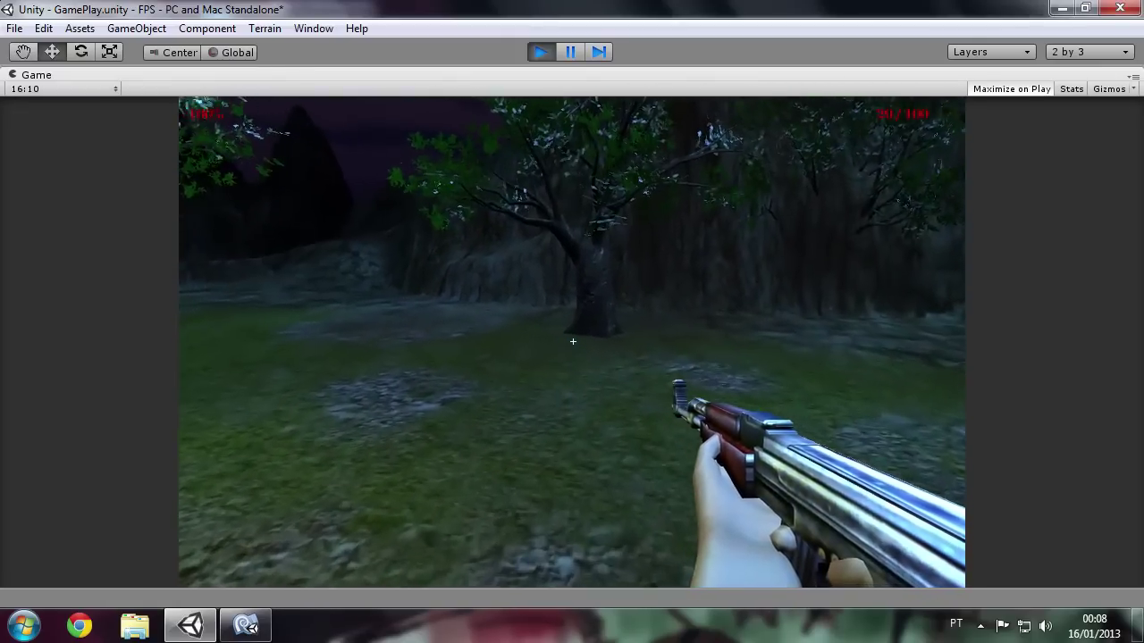
key(w)
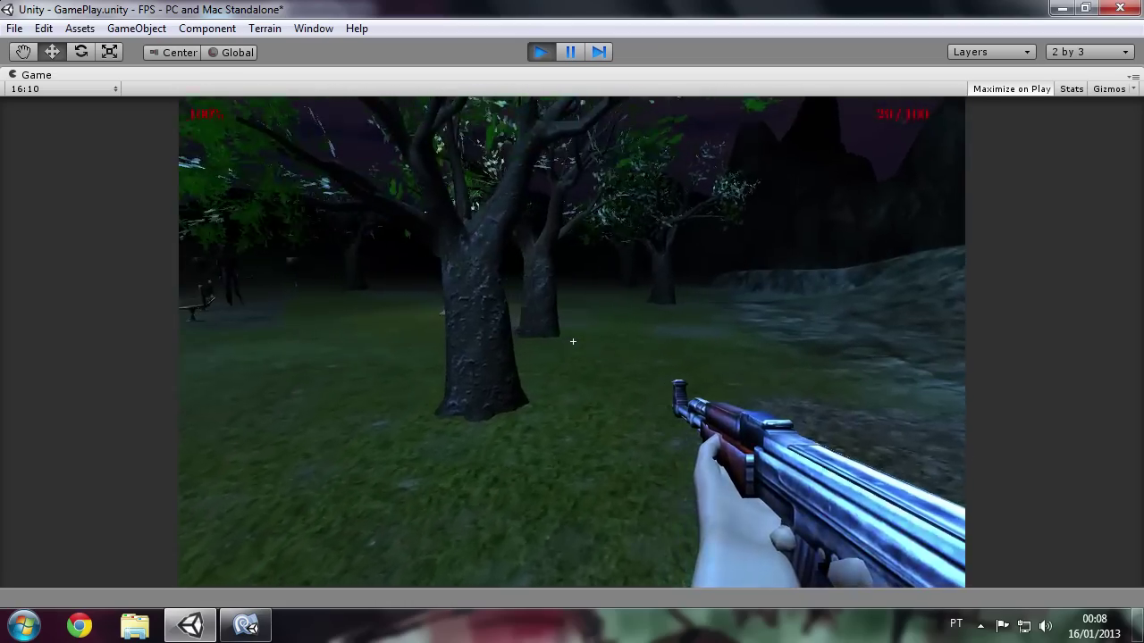
key(w)
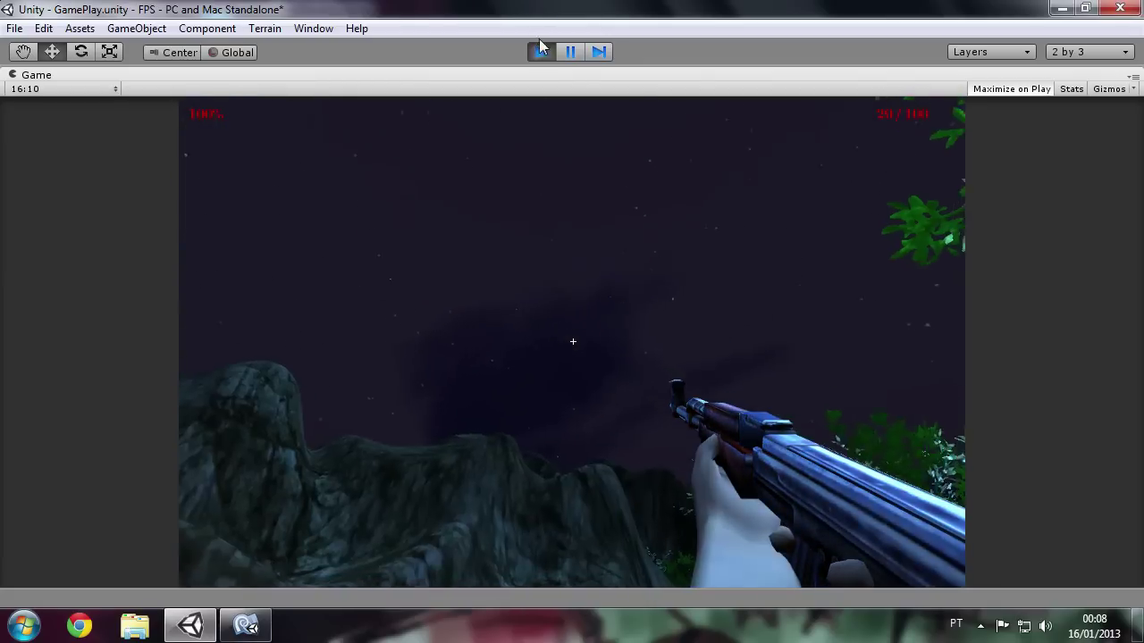
click(546, 51)
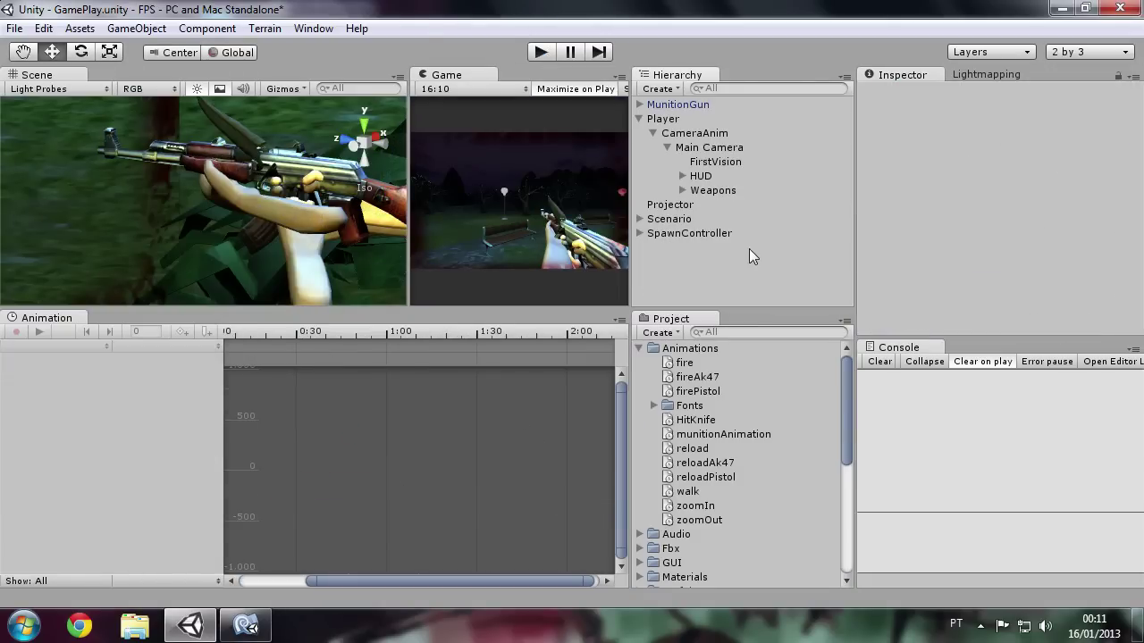
Select CameraAnim and create a new clip named 'run' in the Animations folder
click(699, 134)
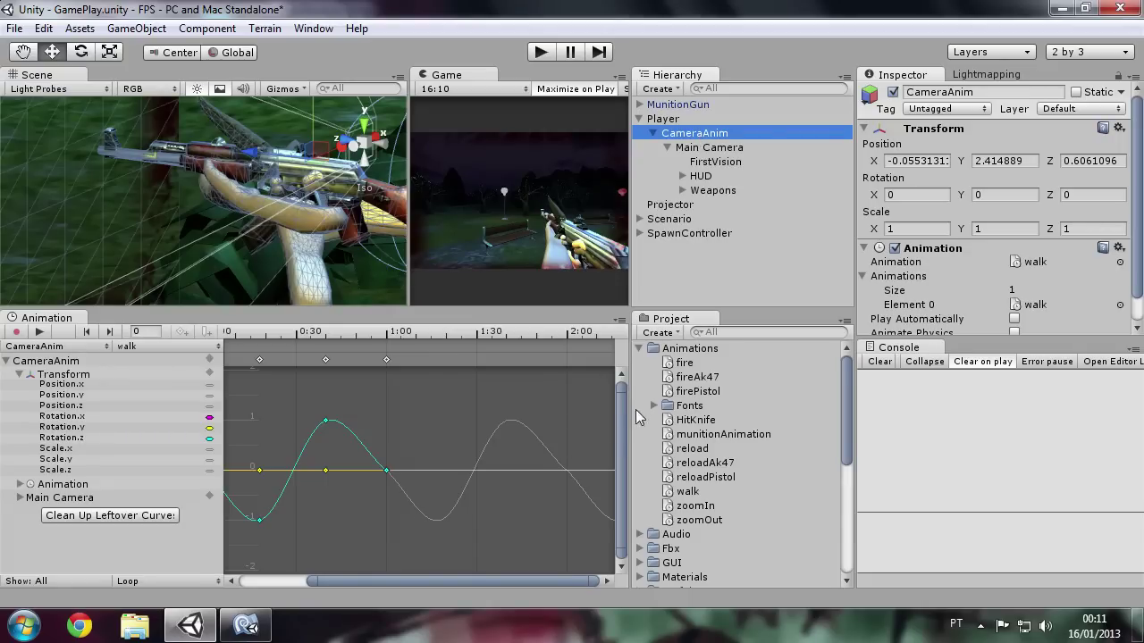
click(169, 349)
click(178, 391)
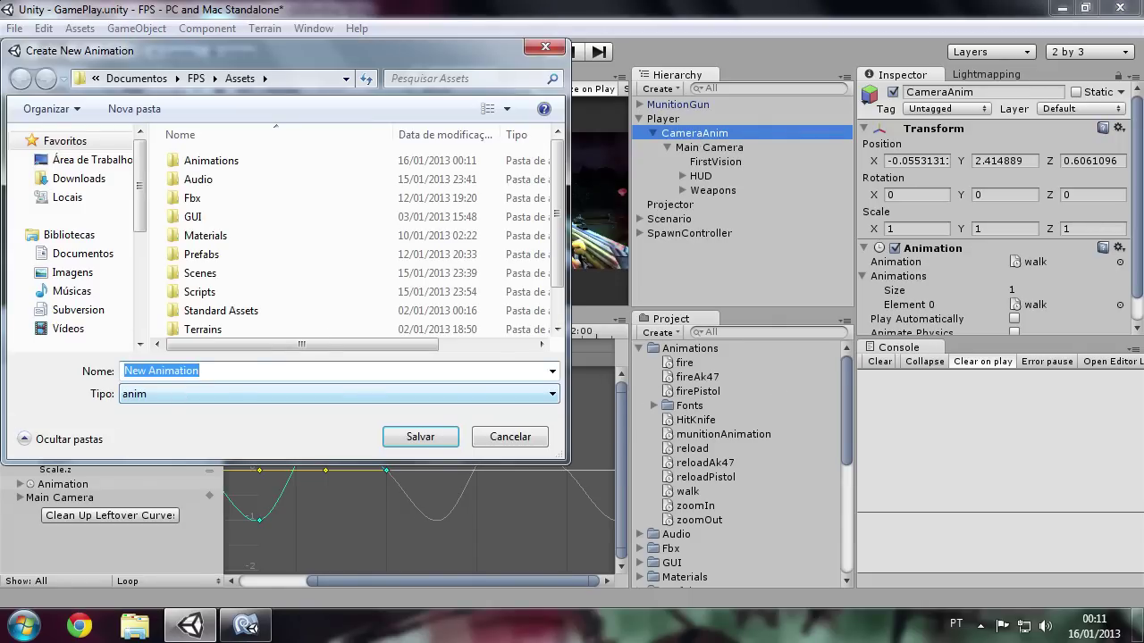
double_click(211, 161)
triple_click(178, 370)
text(run)
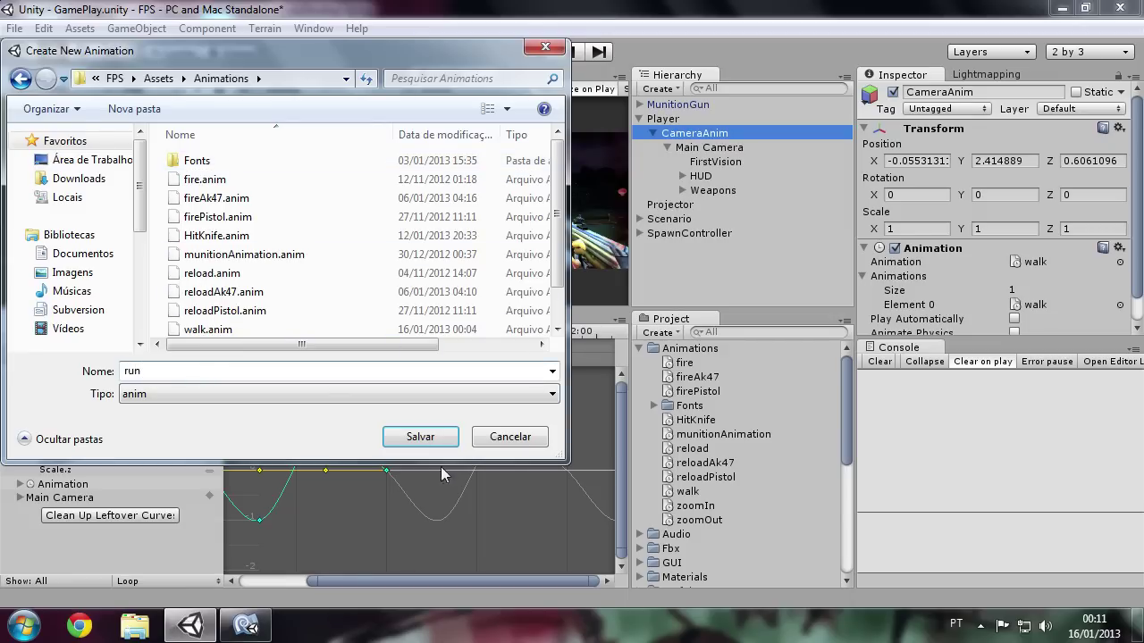
click(435, 439)
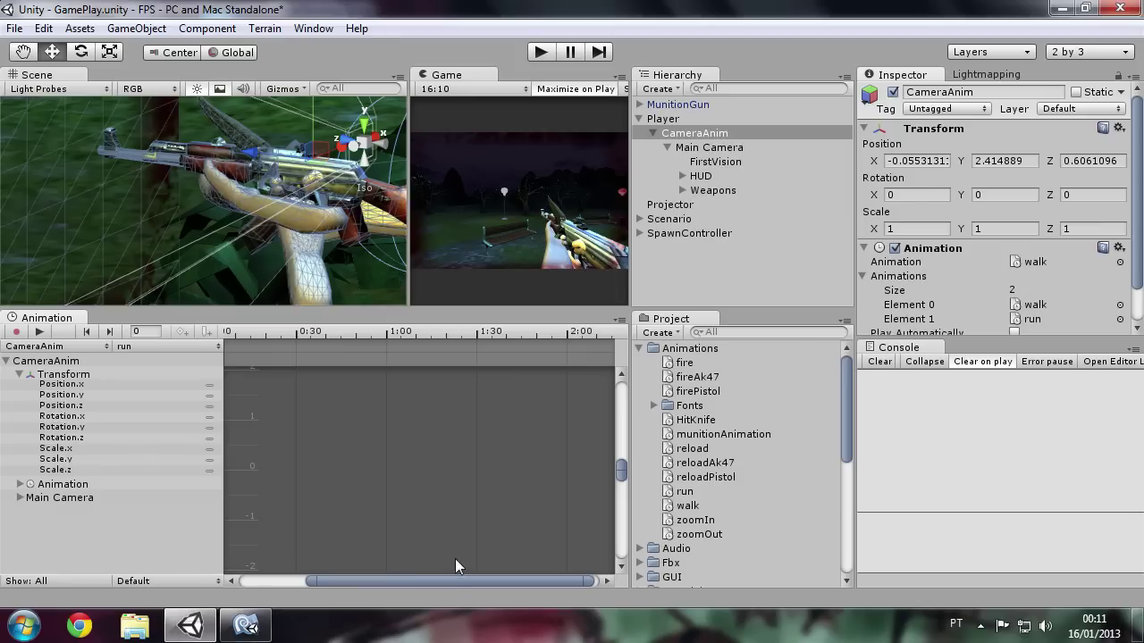
Turn on recording and key CameraAnim's Rotation Z at 0 on frame 0
drag(455, 581, 337, 581)
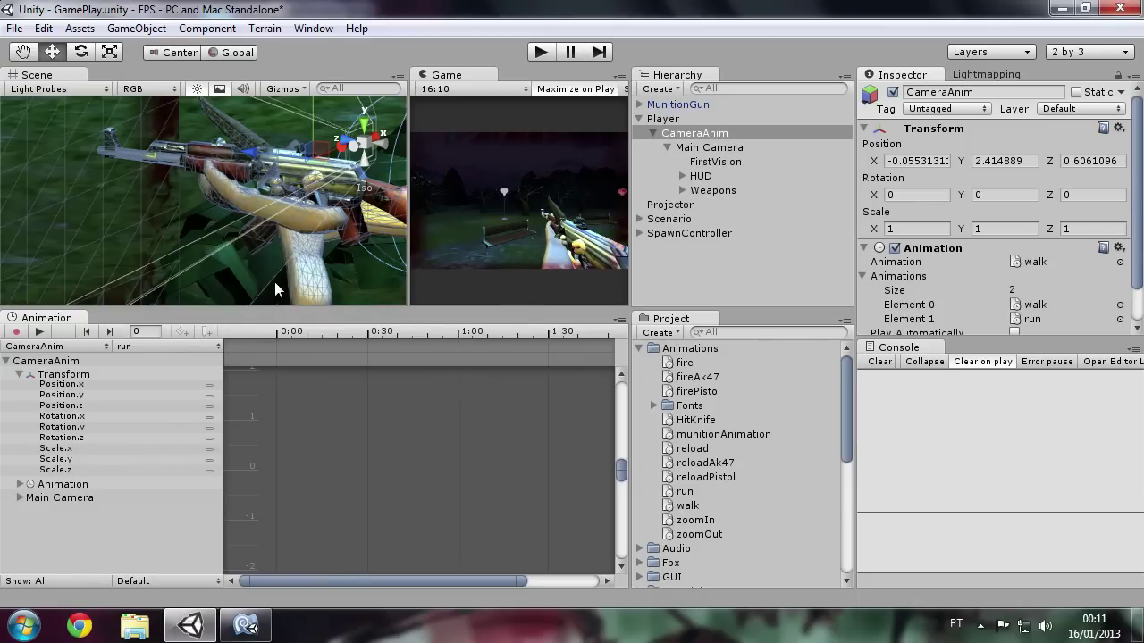
click(16, 333)
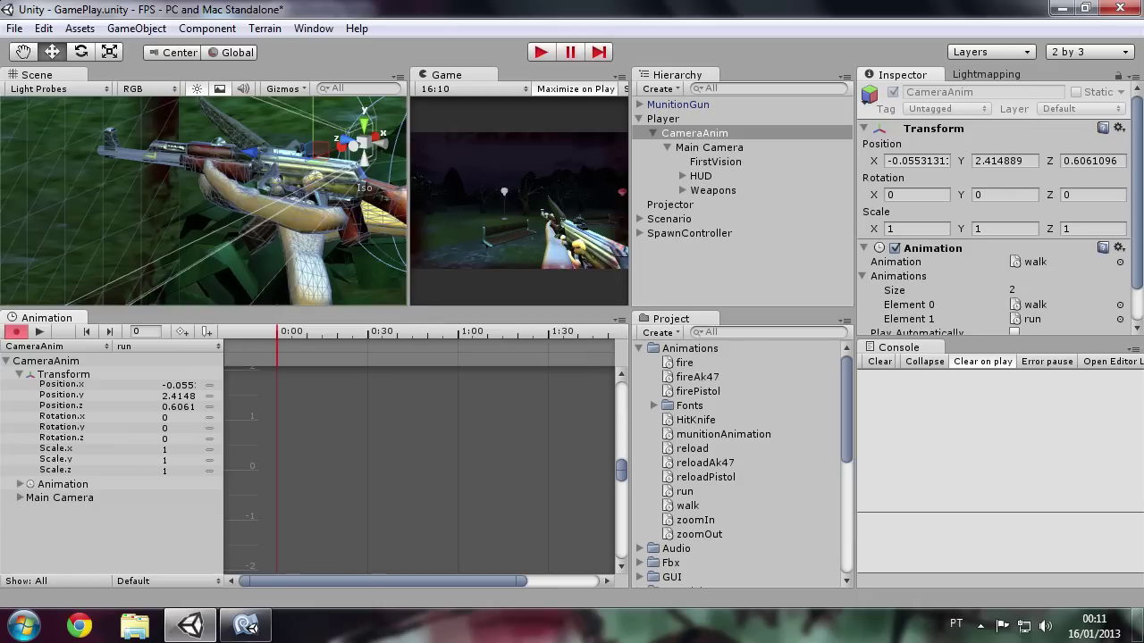
click(965, 200)
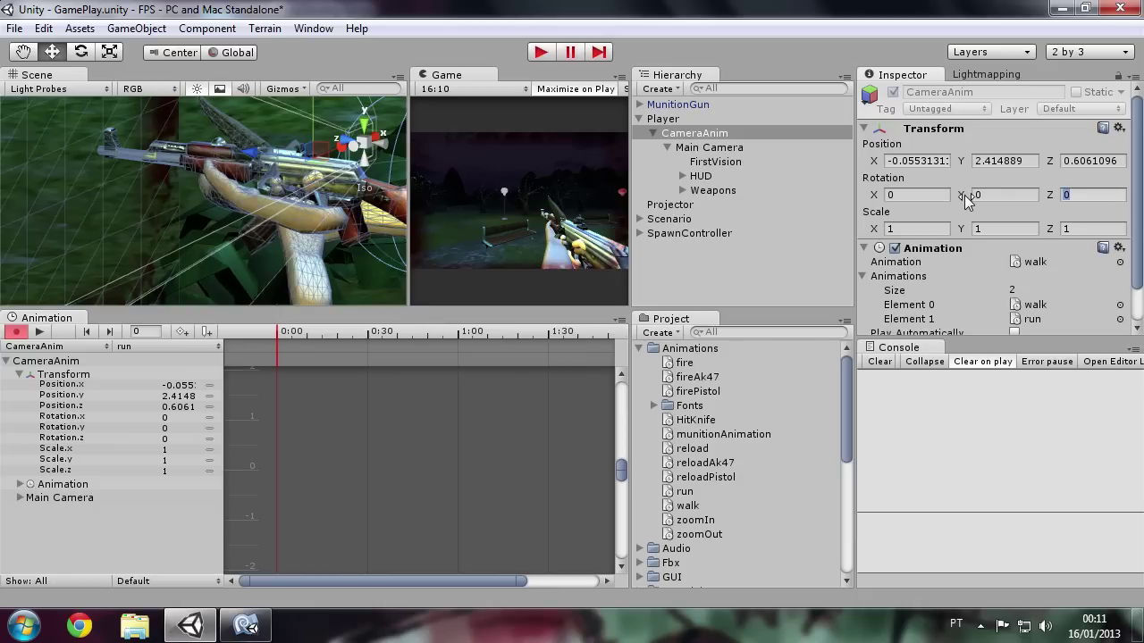
text(1)
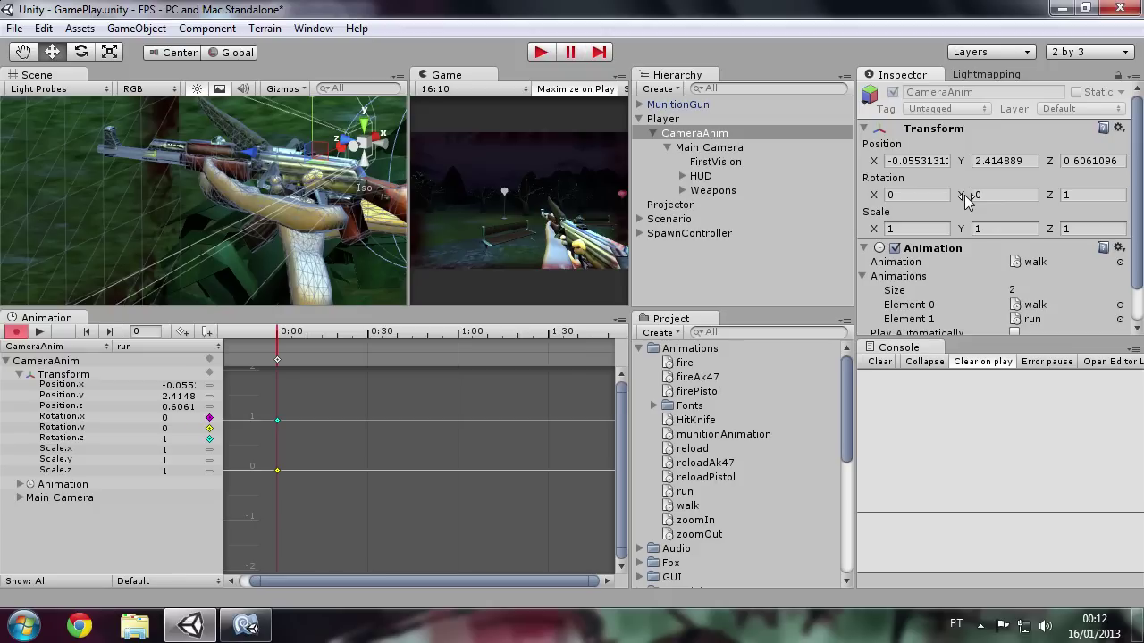
click(1077, 195)
text(0)
Key Rotation Z at 0 on frame 25
drag(384, 333, 338, 336)
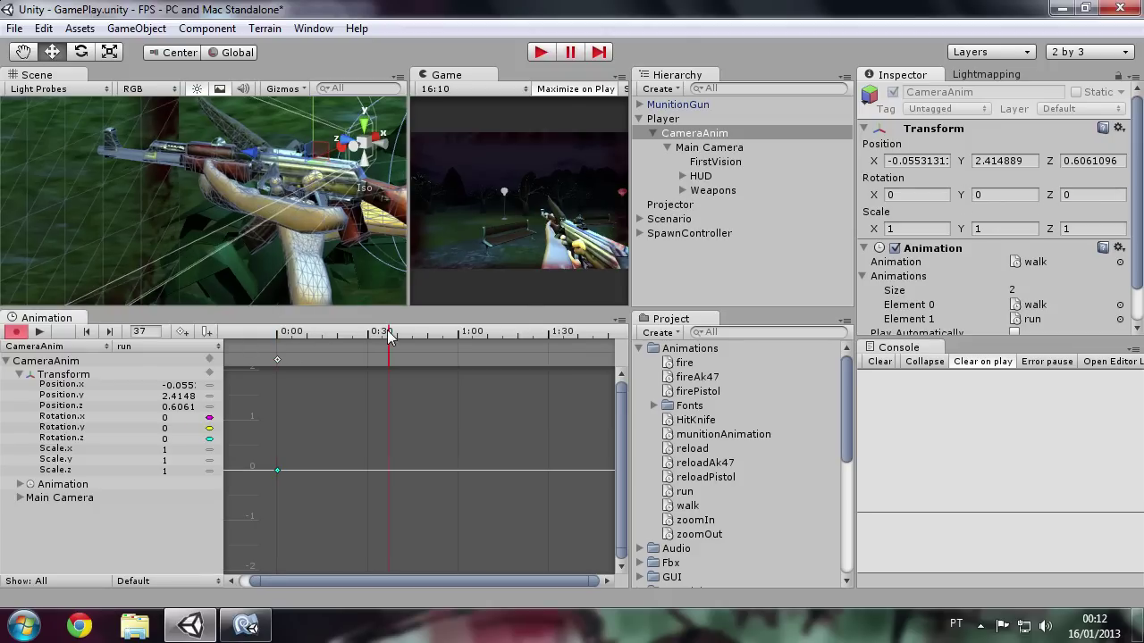
click(351, 338)
click(352, 339)
click(1077, 196)
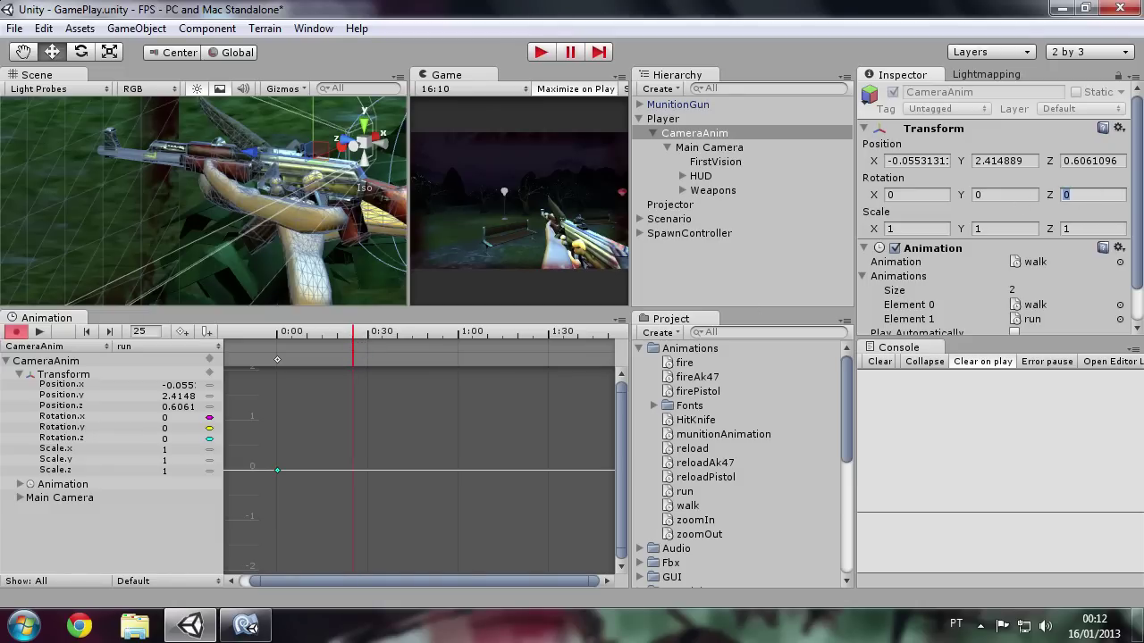
text(1)
click(1073, 195)
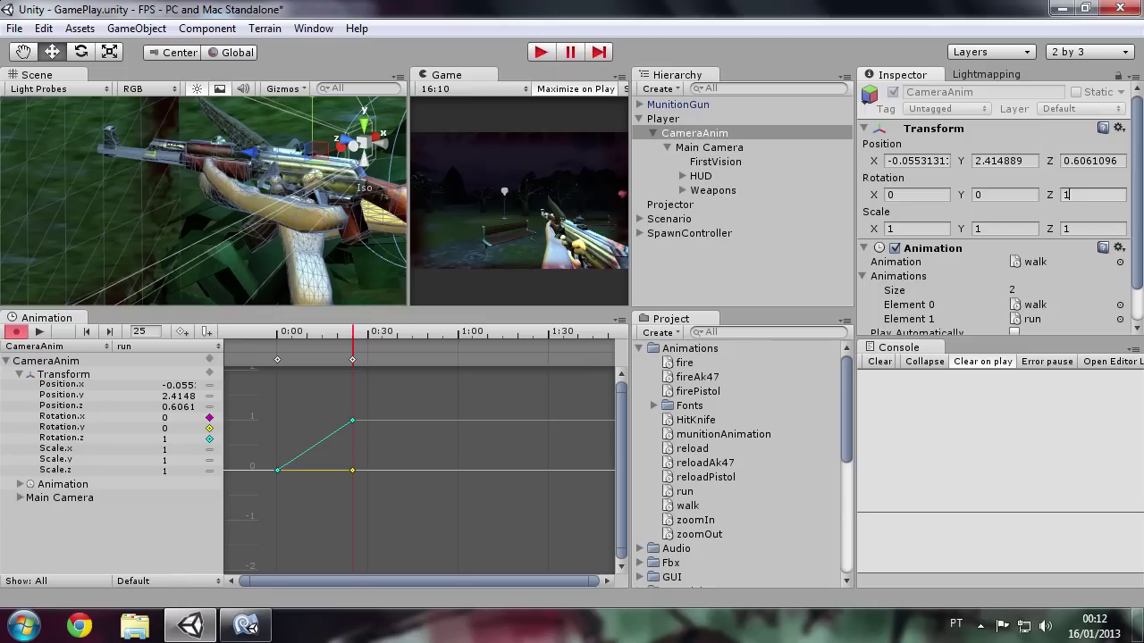
text(0)
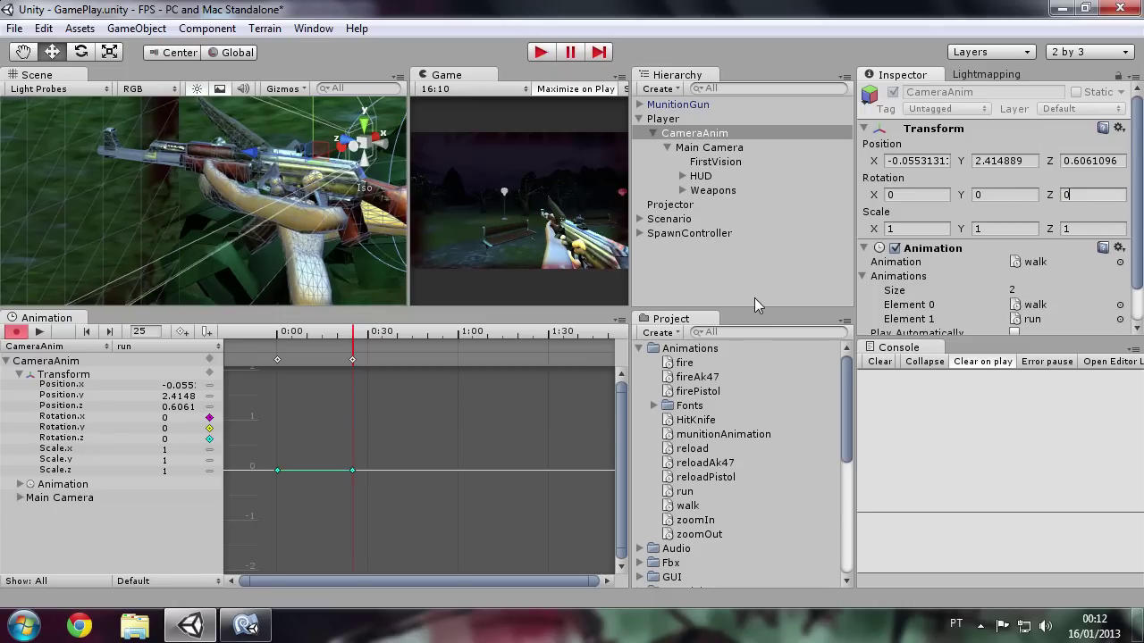
Set Rotation Y to about -1 at frame 9 and 1 at frame 17
click(308, 338)
click(992, 195)
drag(960, 195, 947, 195)
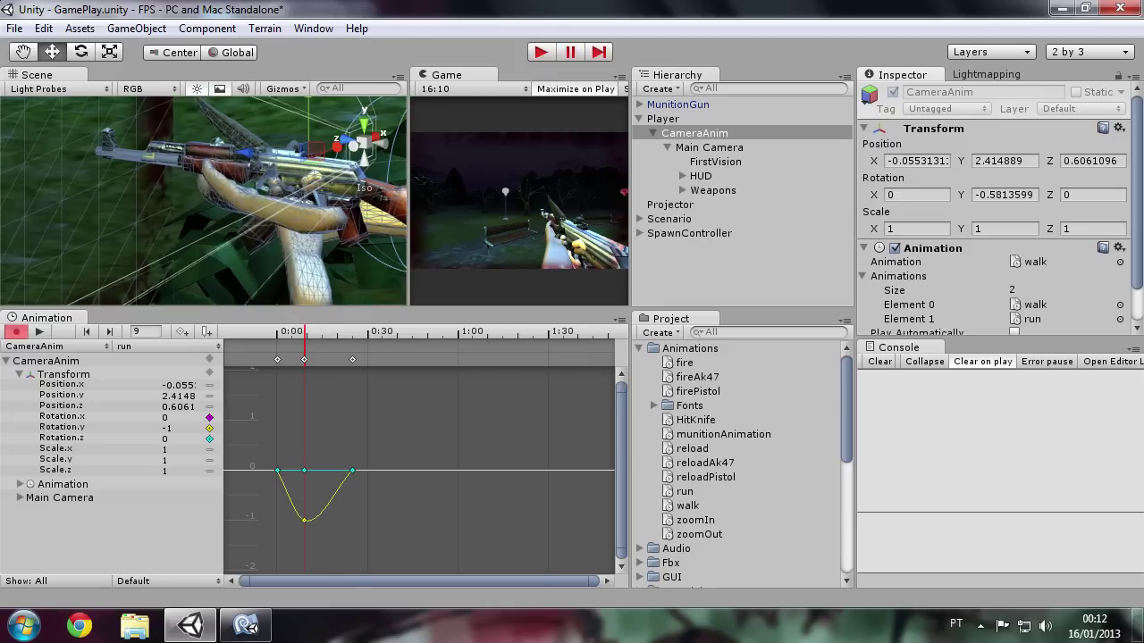
drag(303, 348, 328, 344)
click(1001, 194)
text(1)
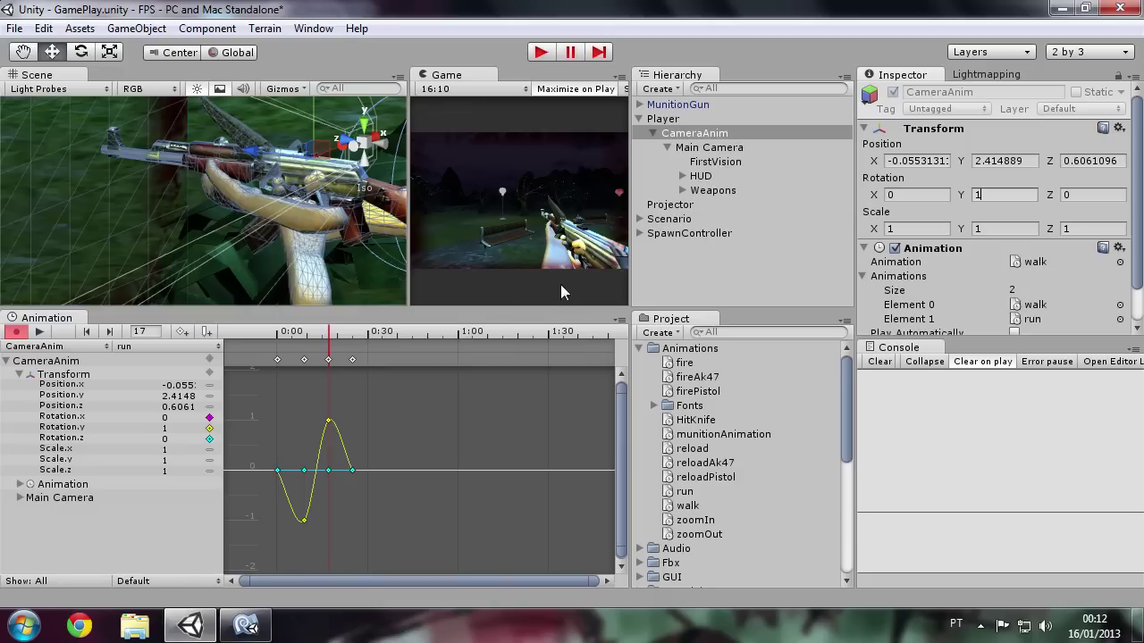
click(710, 190)
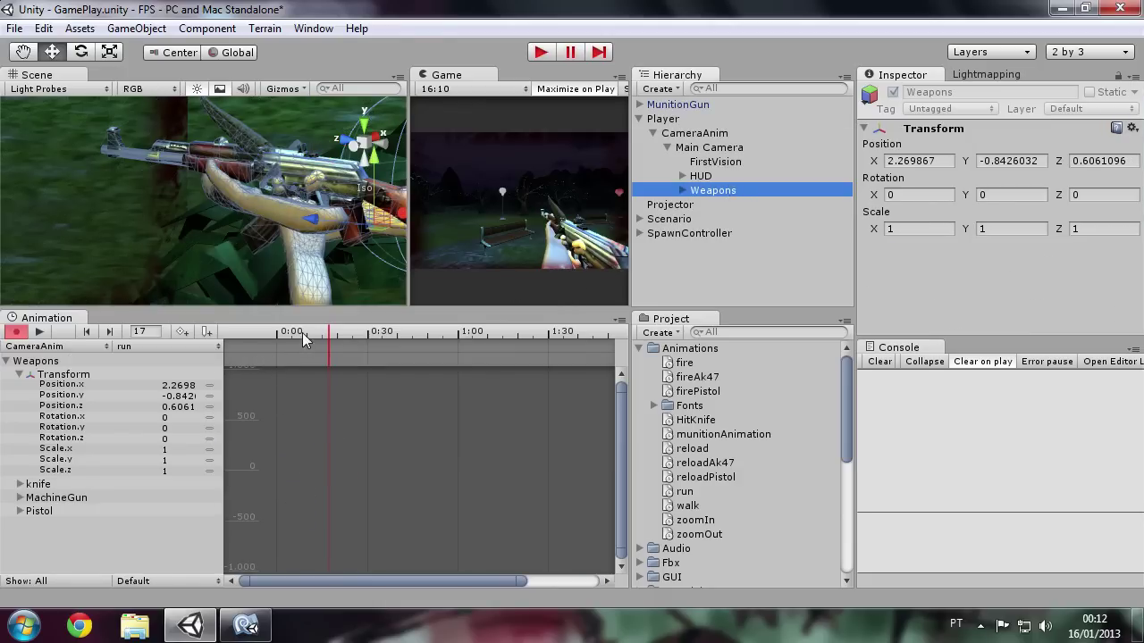
Tilt Weapons about 19.8 on X at frame 0 and add a keyframe at frame 26
click(273, 332)
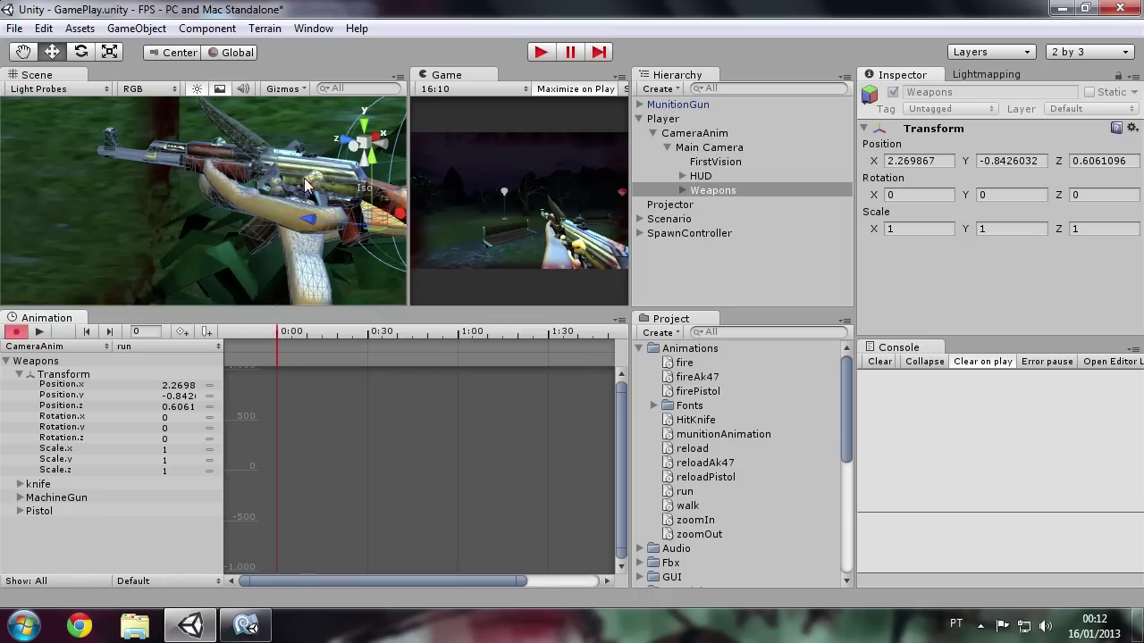
click(80, 52)
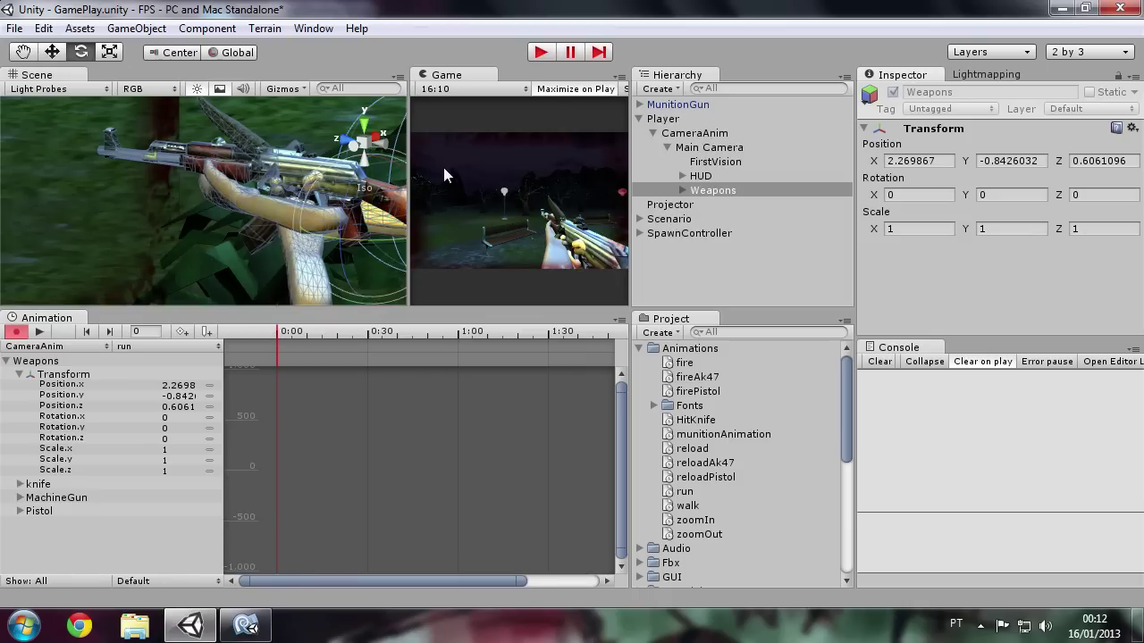
drag(396, 168, 358, 141)
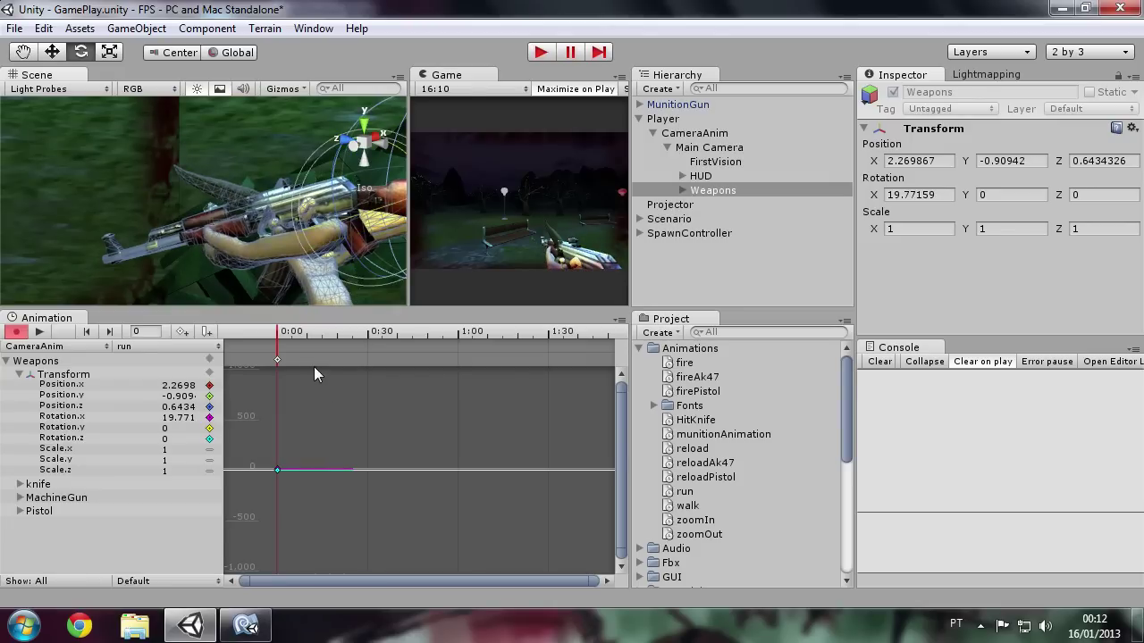
click(348, 337)
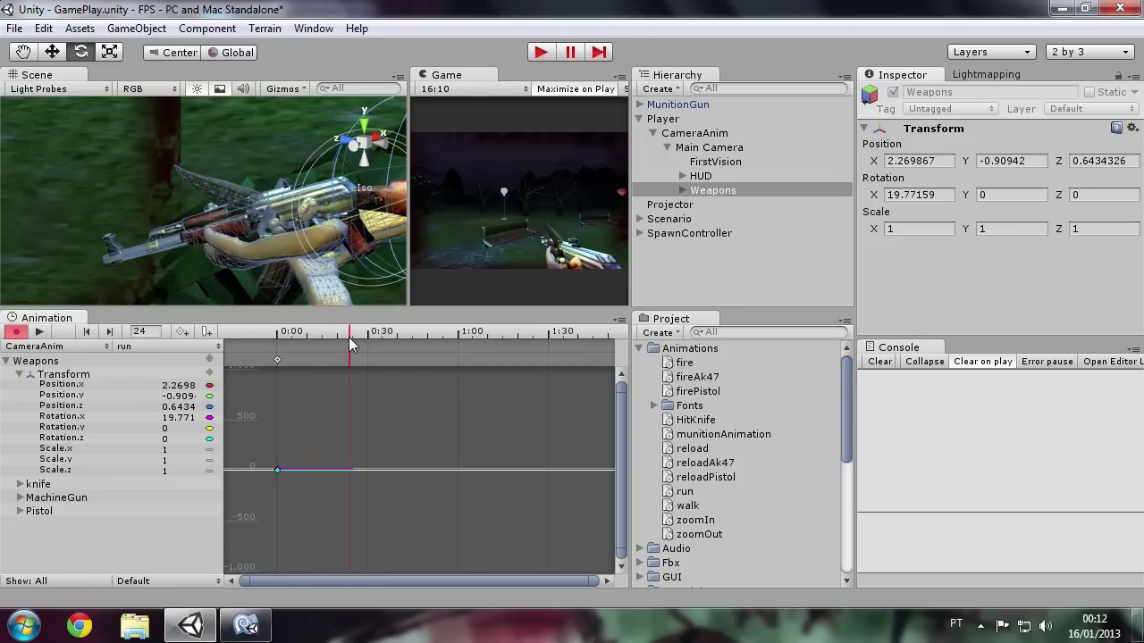
click(356, 338)
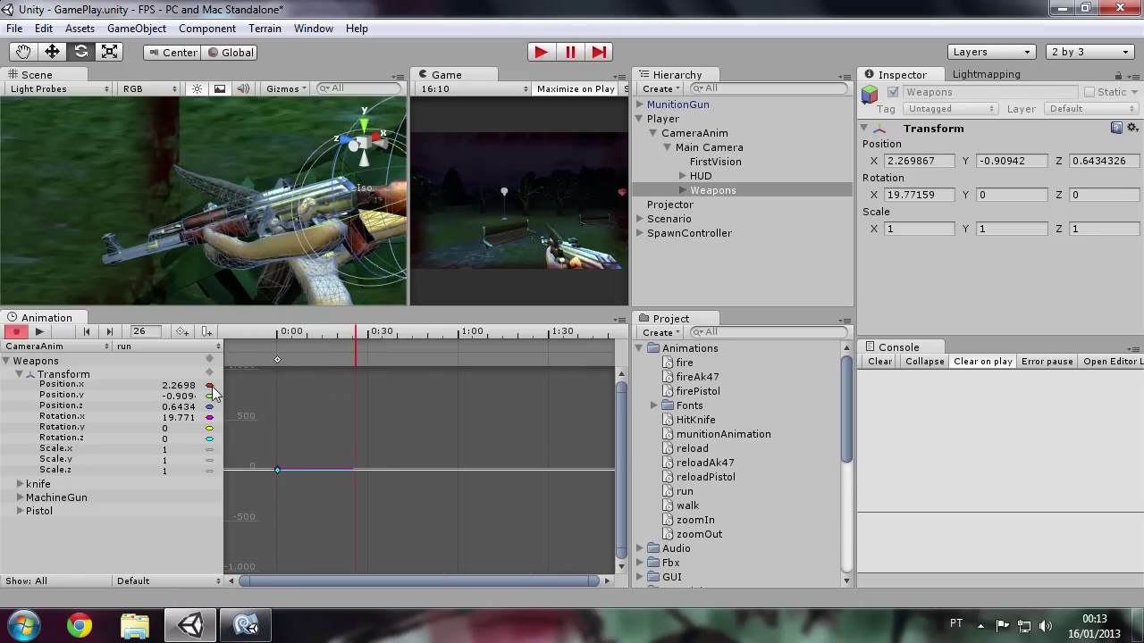
click(184, 332)
Set Weapons Rotation Y to about -0.55 at frame 11 and 1 at frame 17, then stop recording and previewing
drag(288, 333, 312, 338)
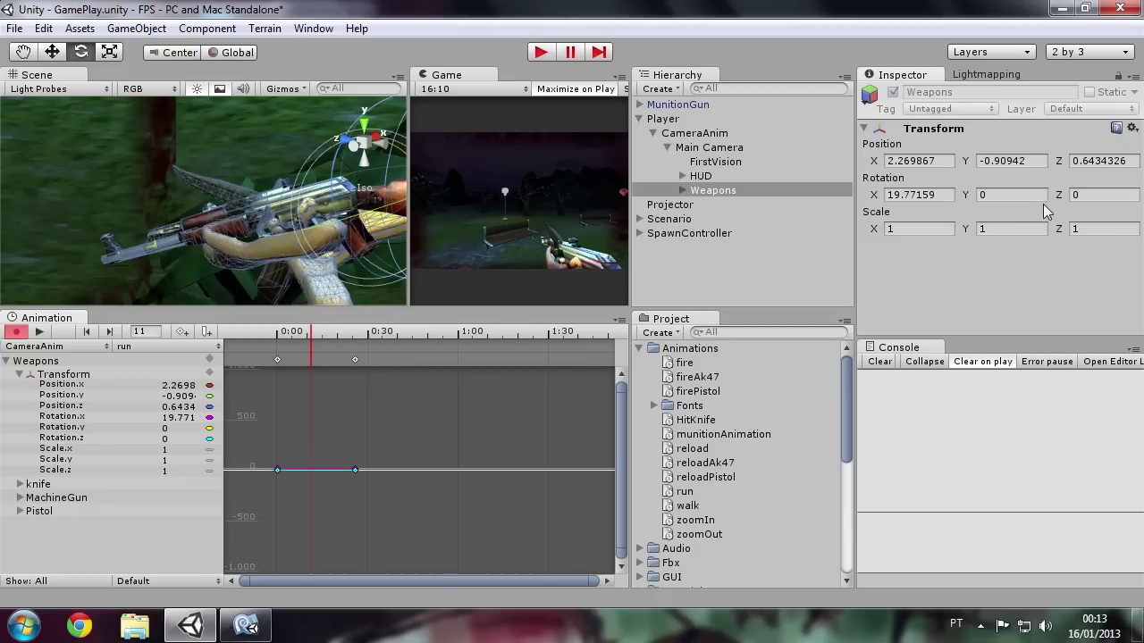
click(979, 196)
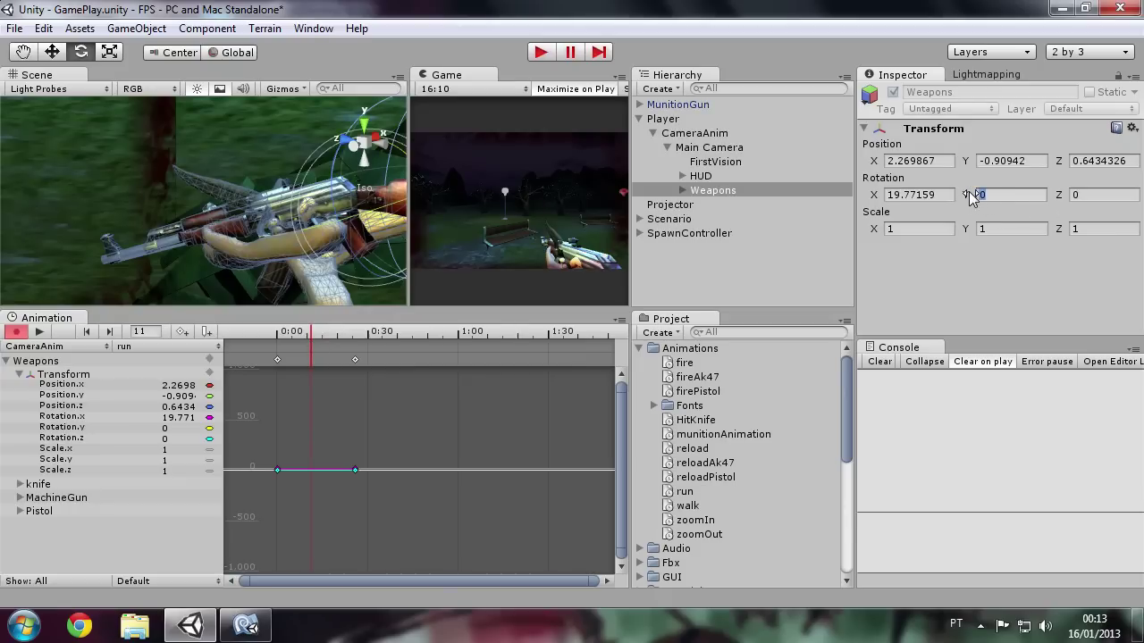
drag(972, 197, 970, 198)
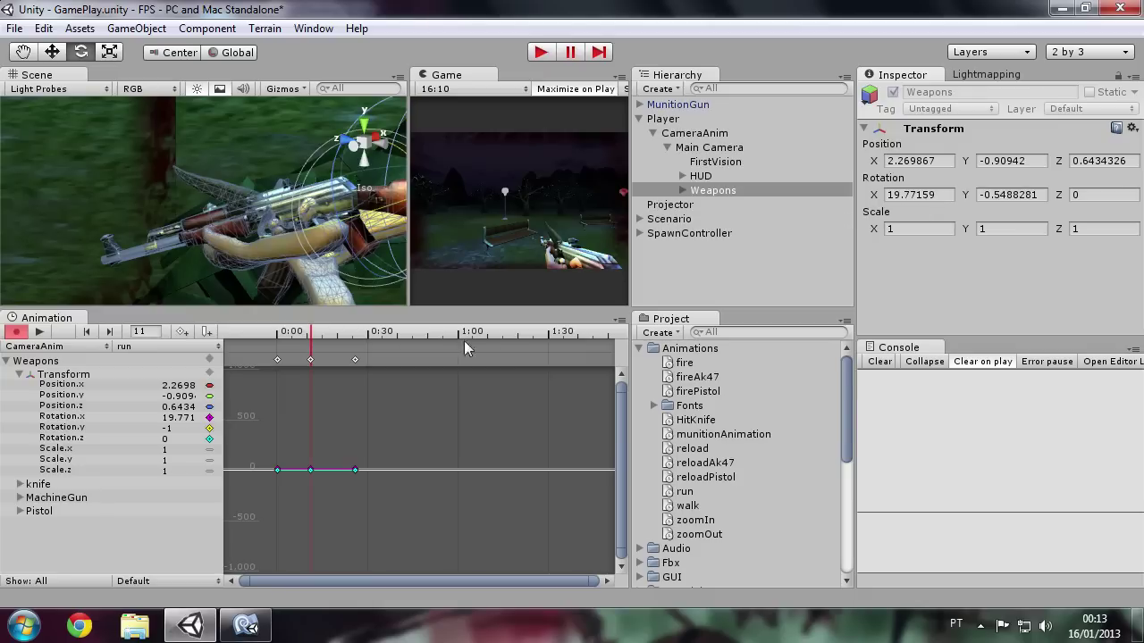
click(329, 337)
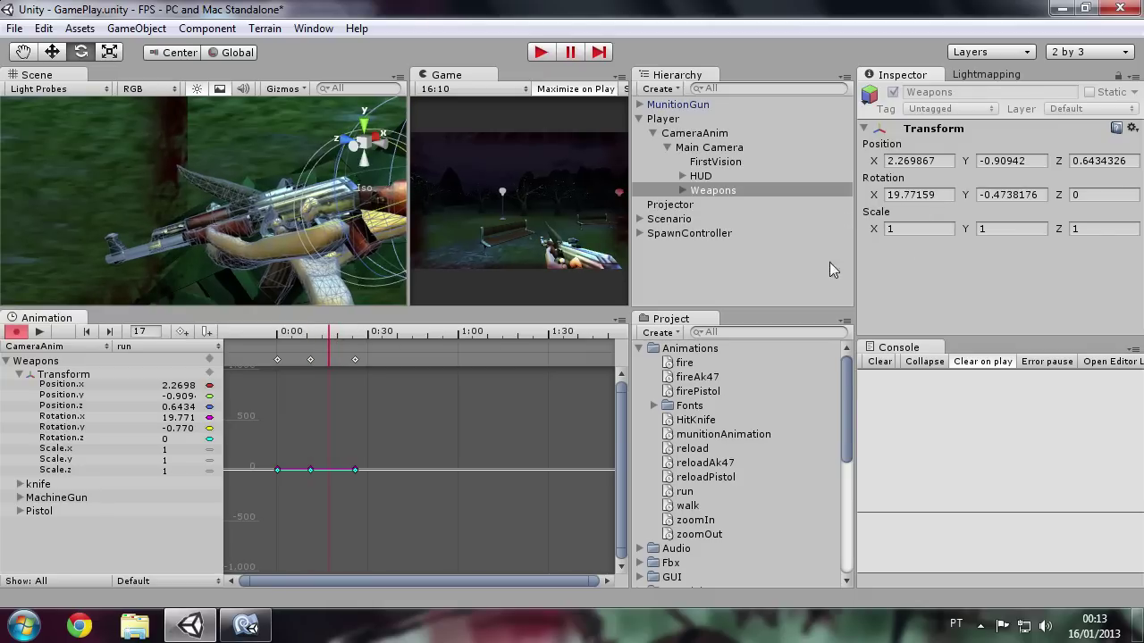
click(1035, 195)
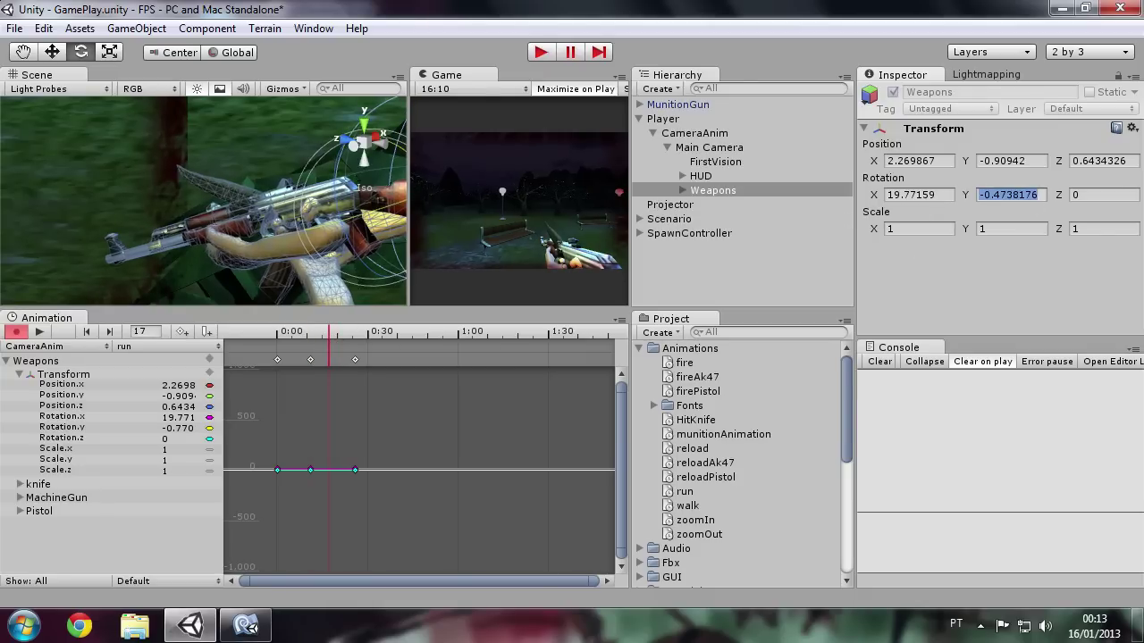
text(1)
key(Return)
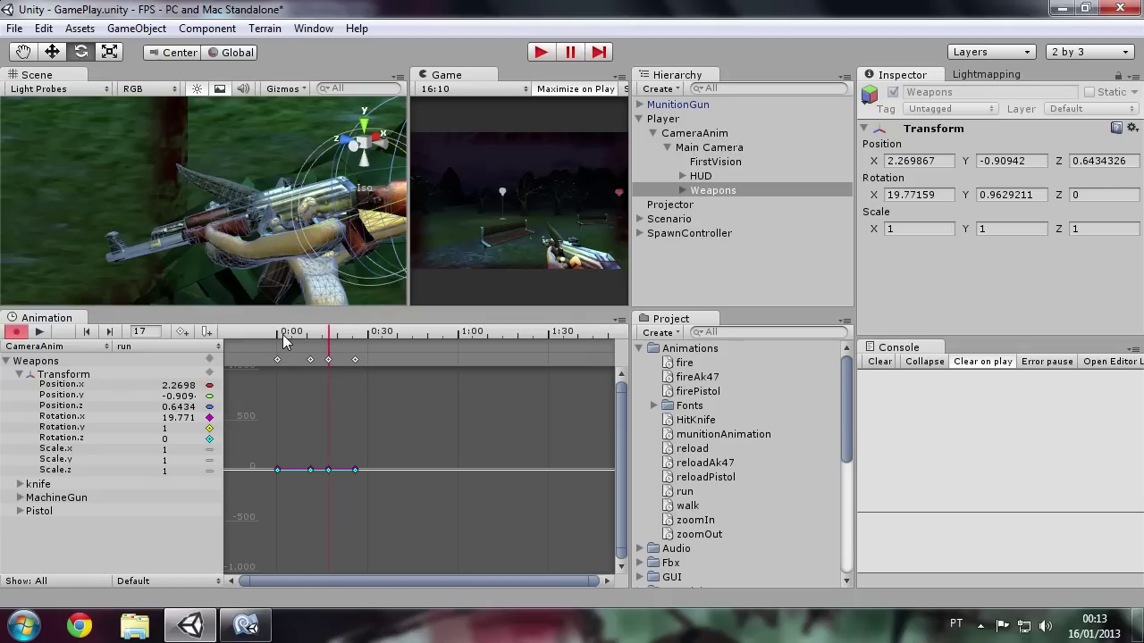
click(16, 332)
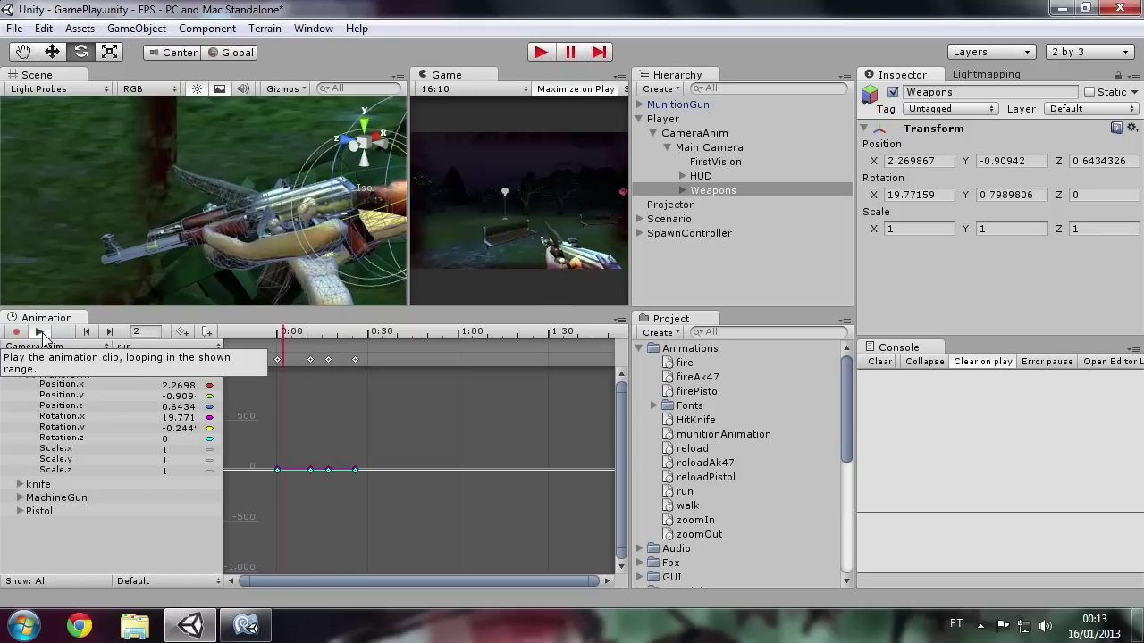
click(40, 332)
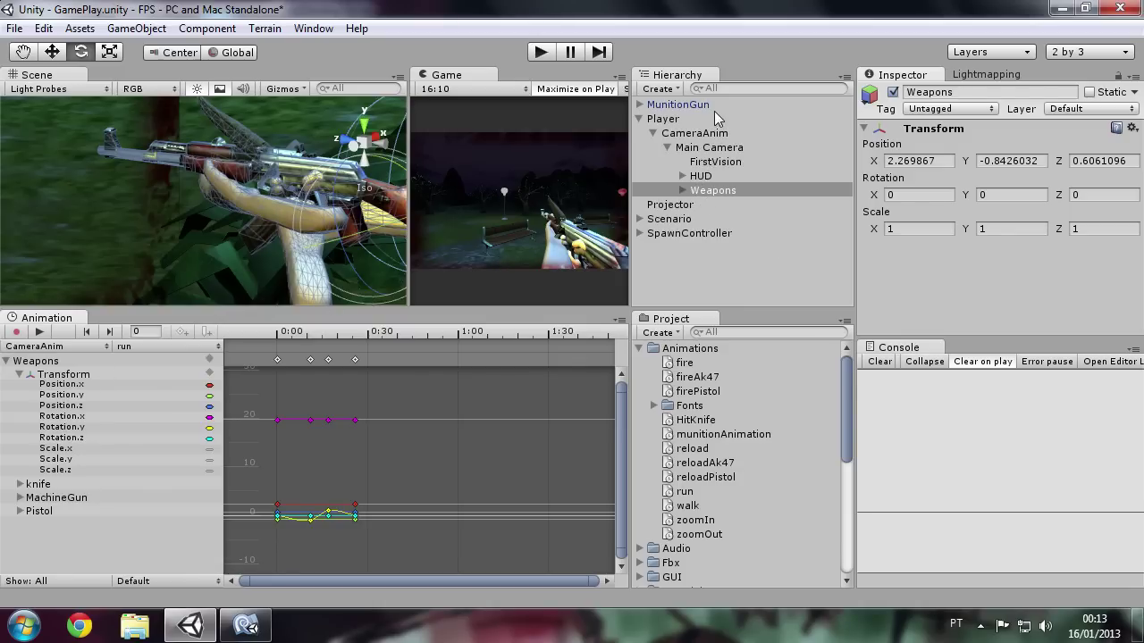
Uncomment the runAnimation field declaration on line 22 of CharacterBase.cs
click(246, 625)
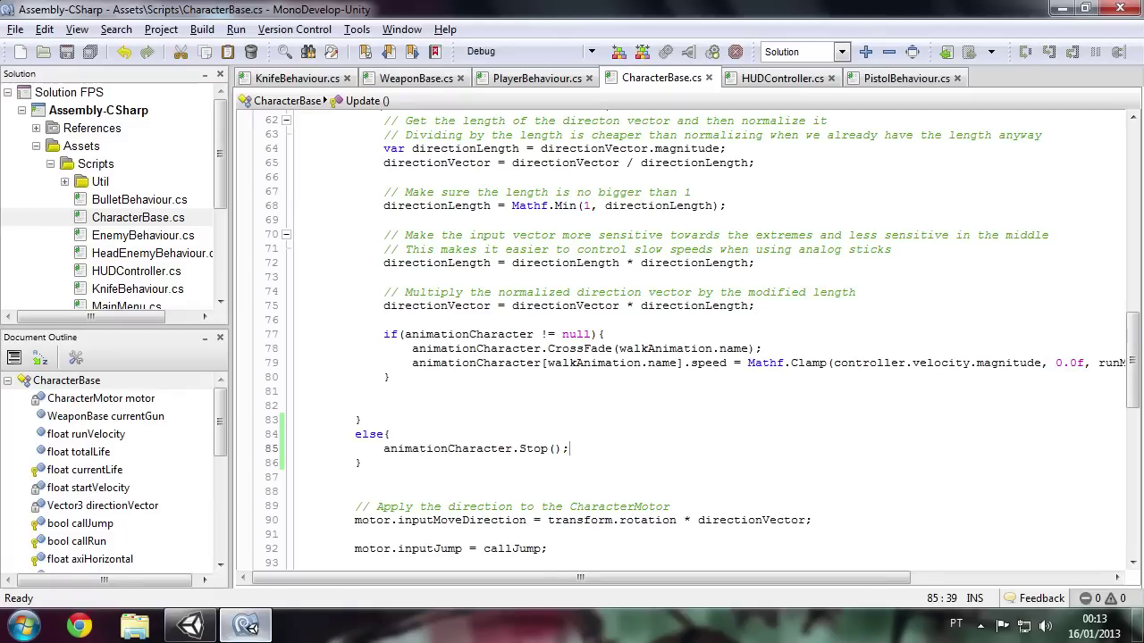
scroll(680, 340, up, 8)
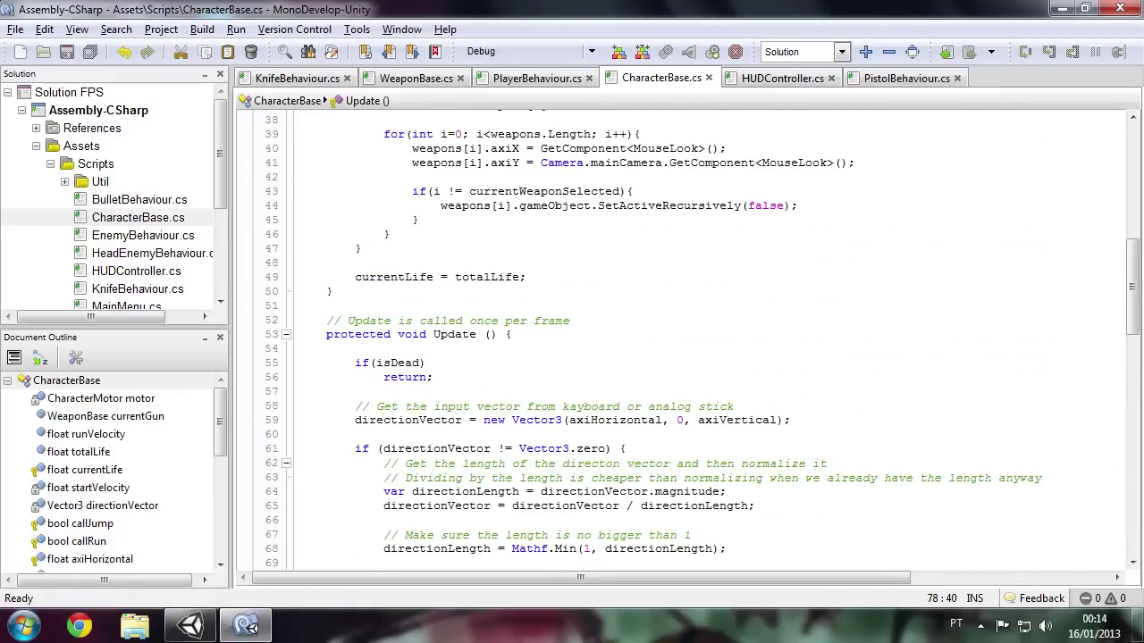
scroll(679, 339, up, 12)
click(312, 417)
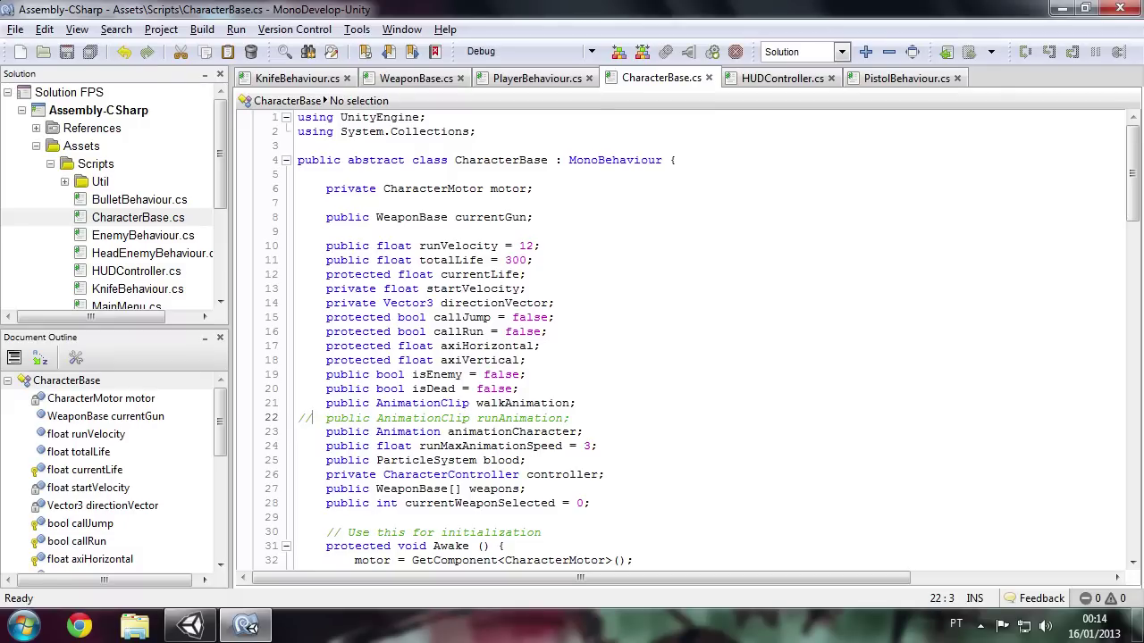
key(BackSpace)
key(BackSpace)
Uncomment the run CrossFade and speed lines 103–104, then save the script
scroll(679, 339, down, 3)
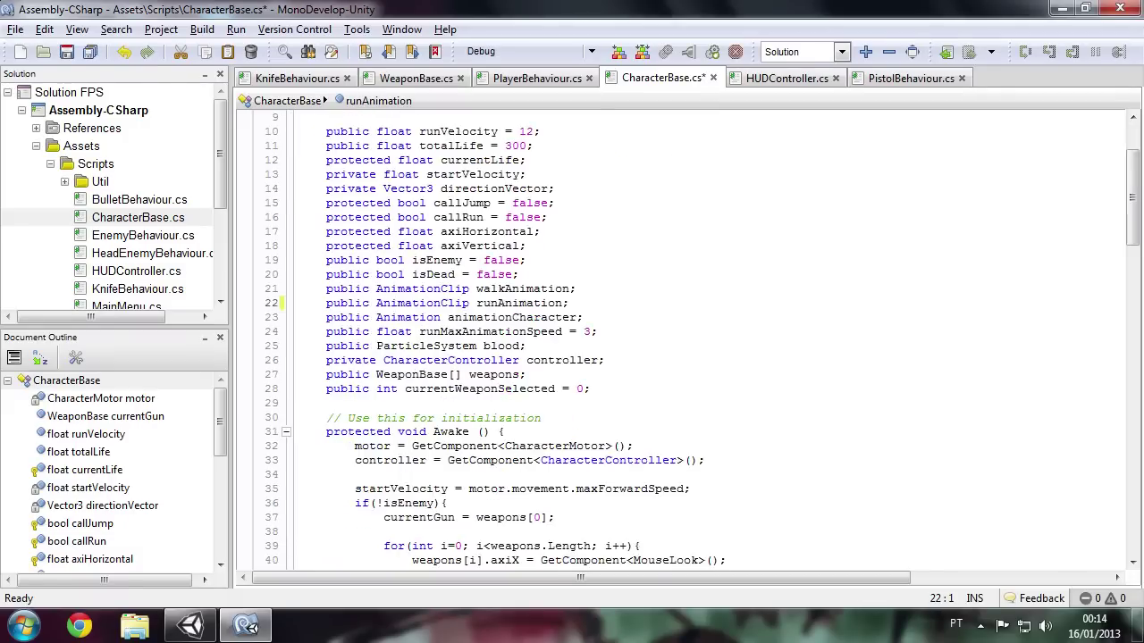
scroll(679, 340, down, 9)
scroll(679, 340, down, 11)
scroll(680, 340, down, 3)
scroll(679, 340, down, 3)
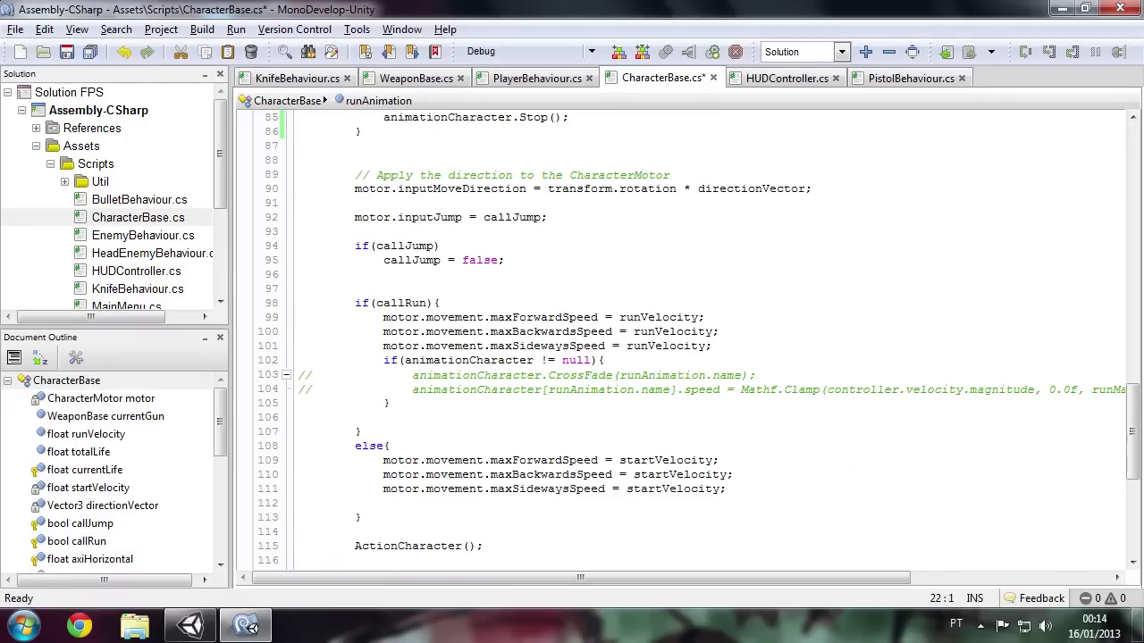
click(312, 376)
key(BackSpace)
key(BackSpace)
click(312, 390)
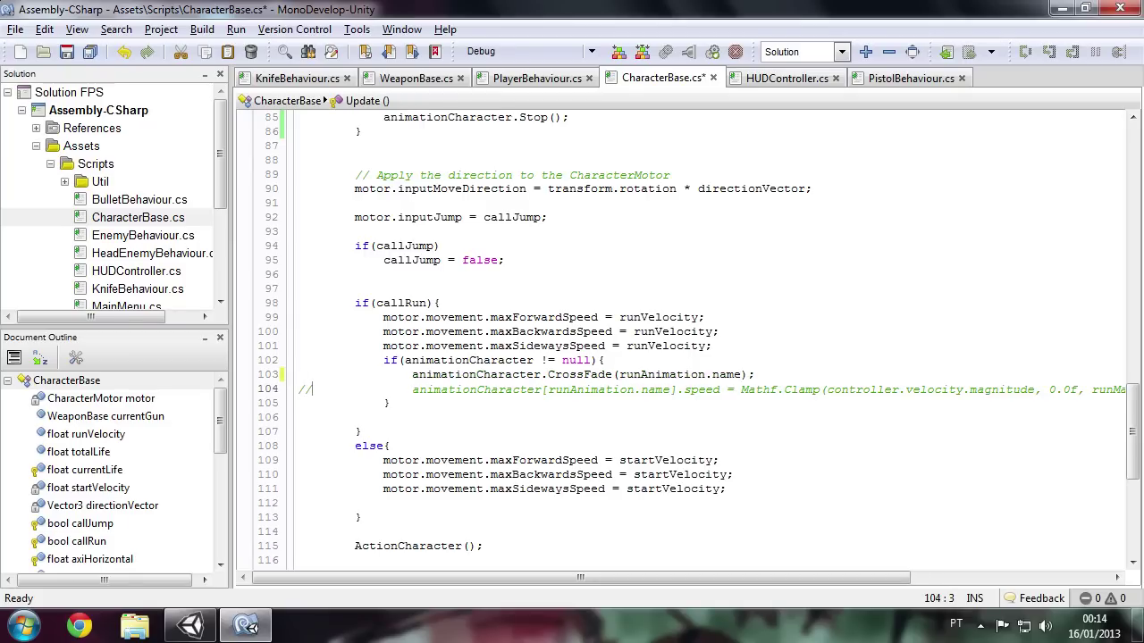
key(BackSpace)
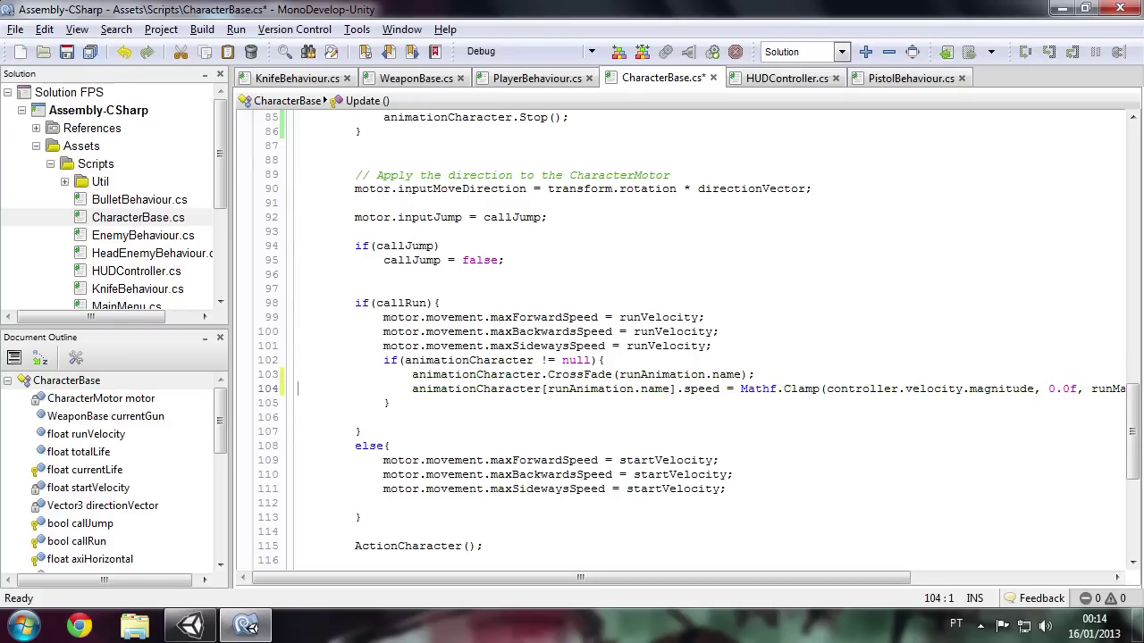
mouse_move(779, 577)
mouse_down()
mouse_move(977, 581)
mouse_move(706, 580)
mouse_up()
key(ctrl+s)
Drag the run clip into Player Behaviour's Run Animation field on Player, then enter Play mode
click(190, 625)
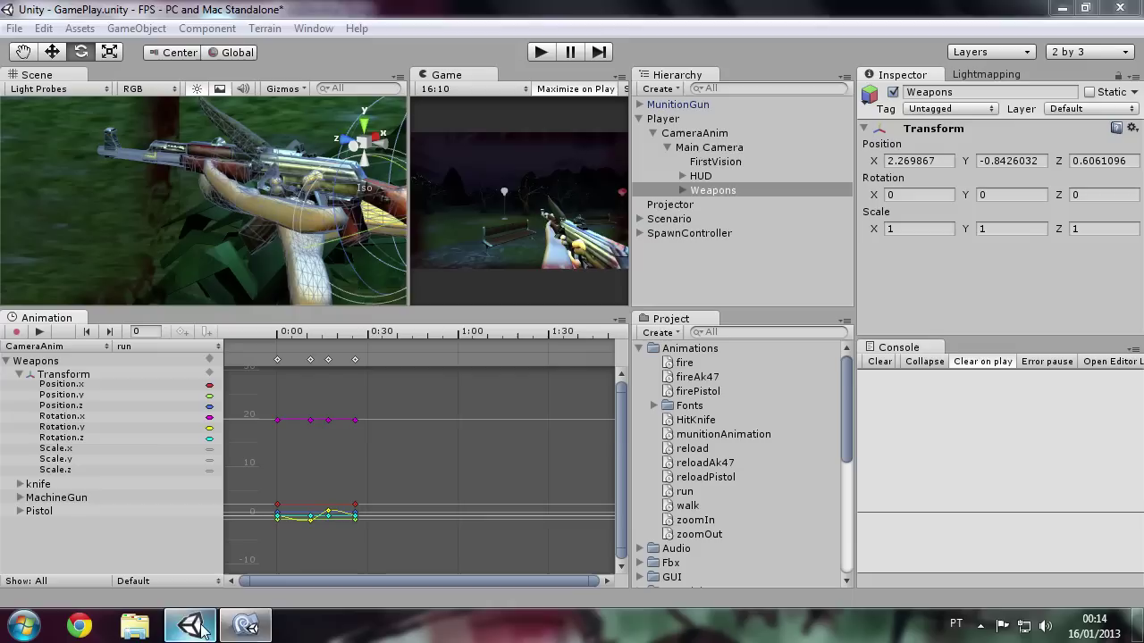
click(695, 120)
scroll(1024, 230, down, 10)
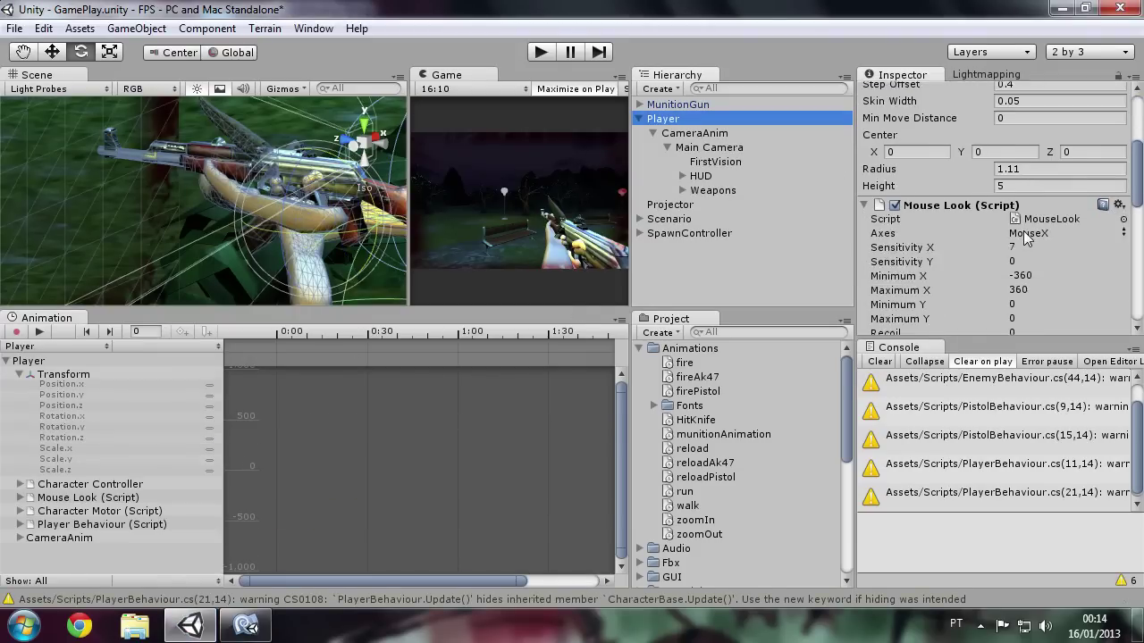
scroll(1023, 231, down, 5)
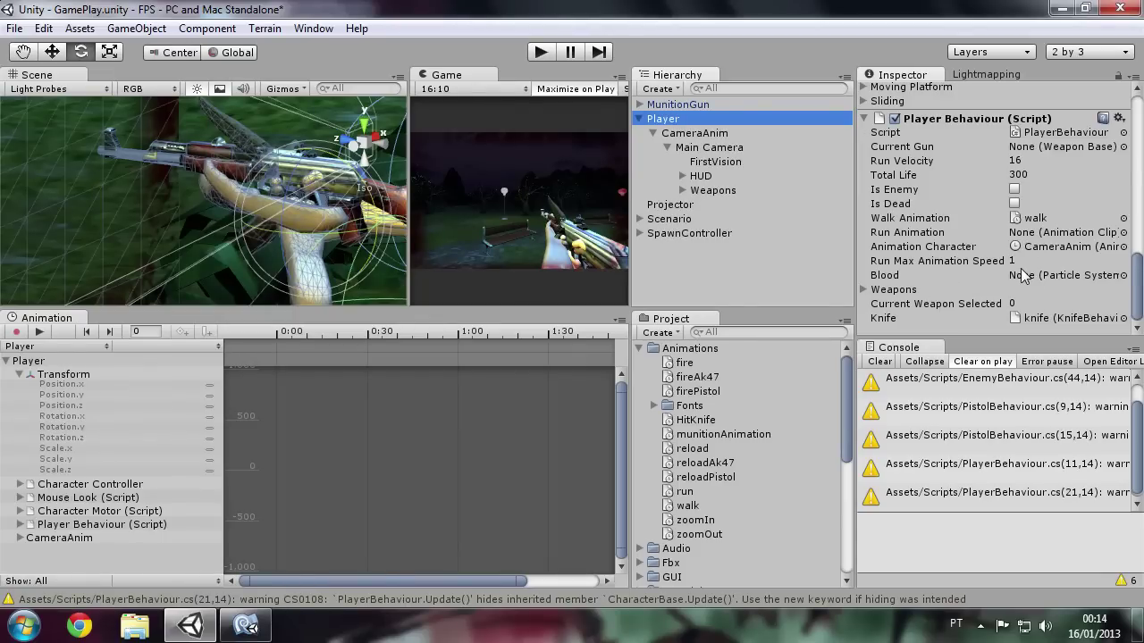
click(1086, 219)
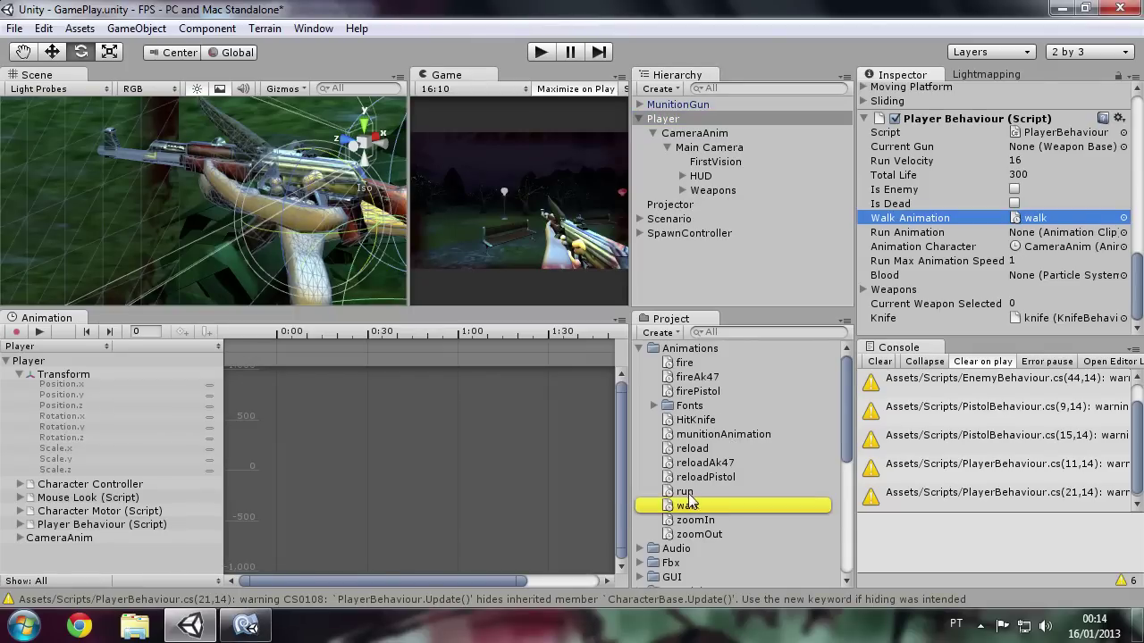
drag(685, 492, 1040, 232)
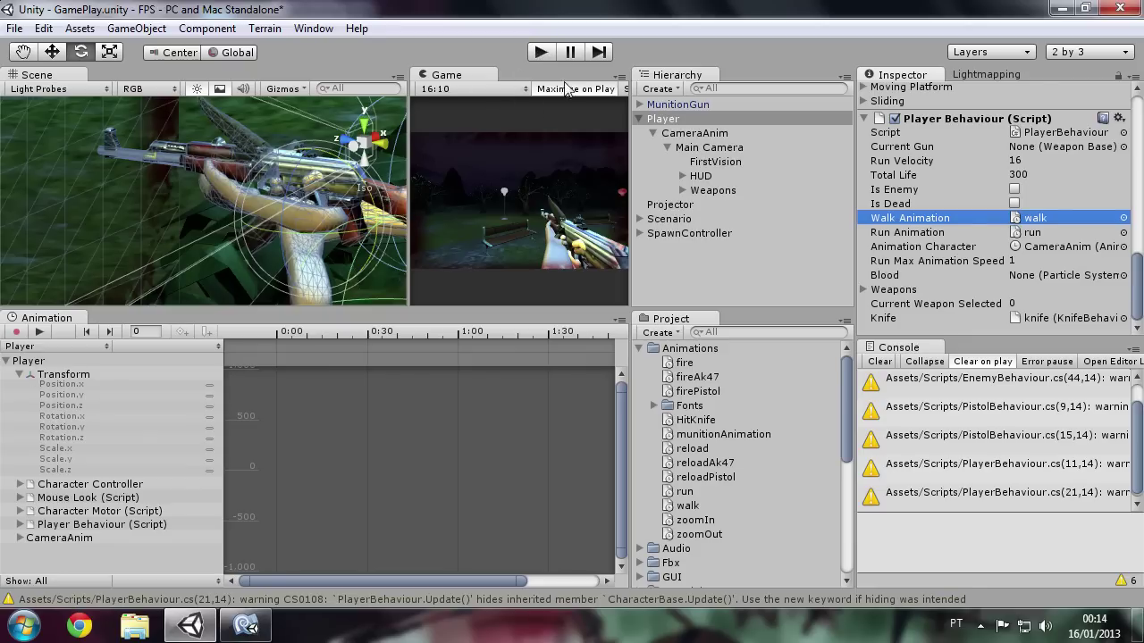
click(543, 51)
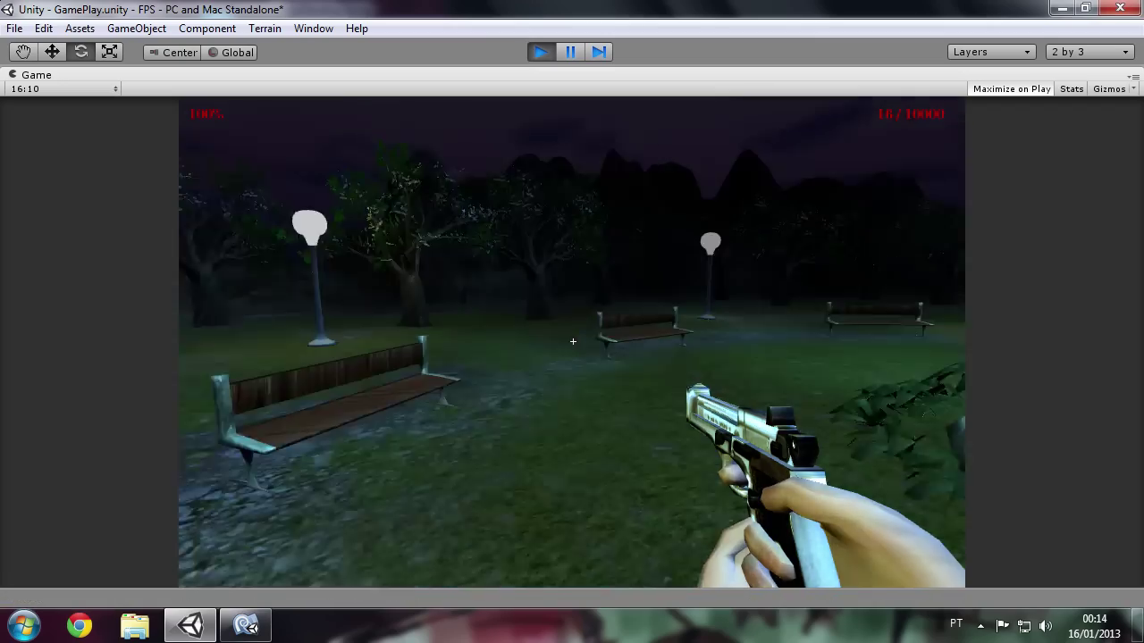
Walk the player through the grove and past the fountain, then exit Play mode
key(w)
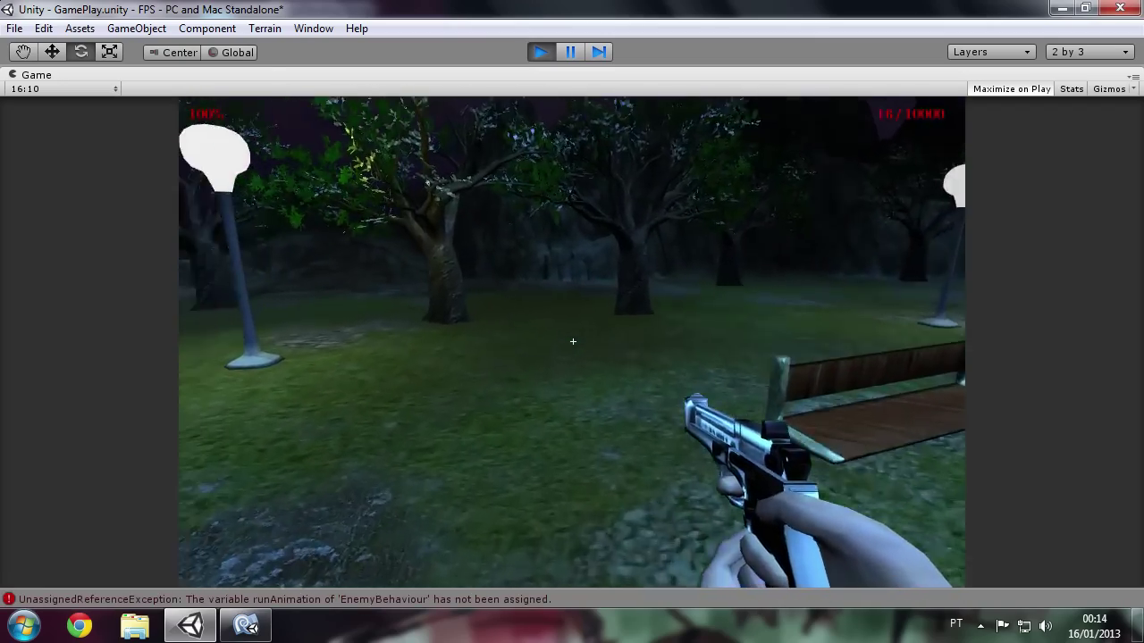
key(w)
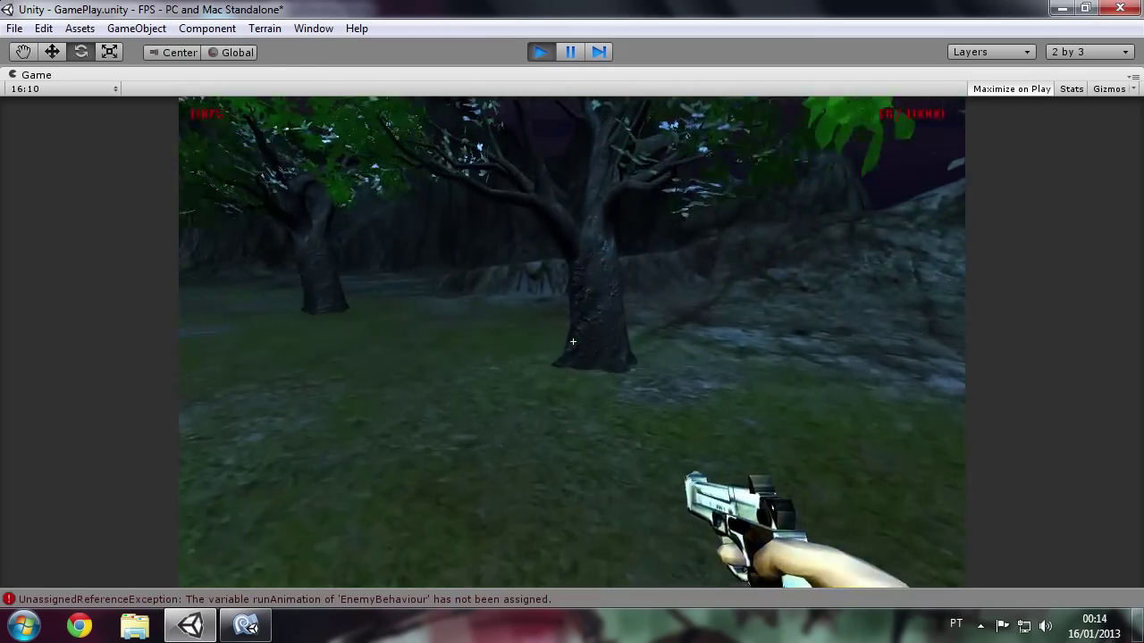
key(w)
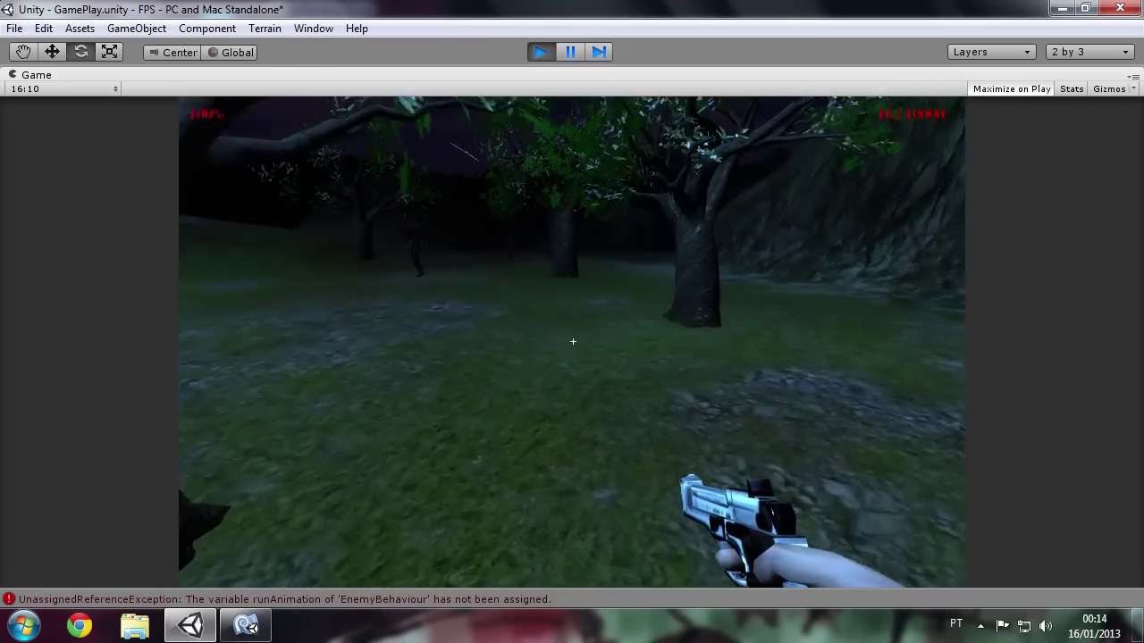
key(w)
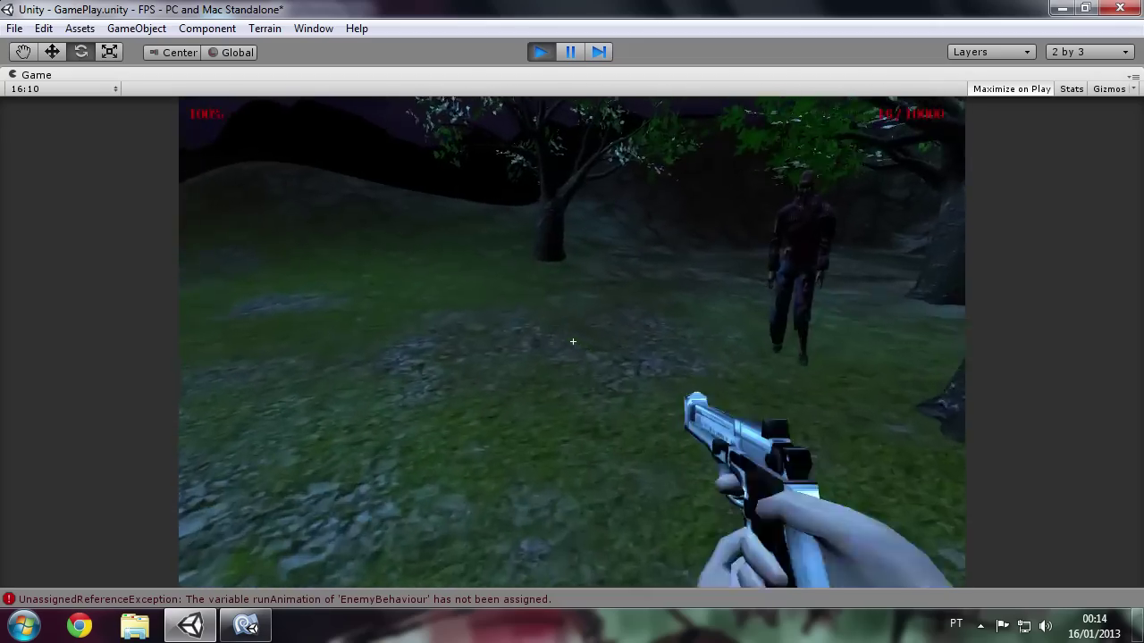
key(w)
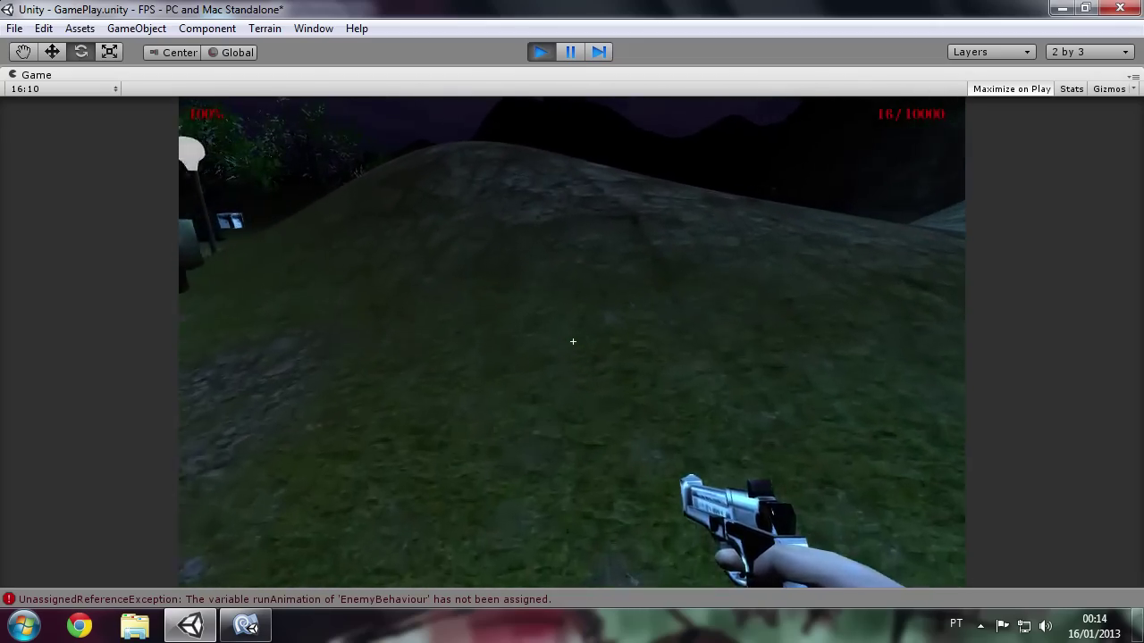
key(w)
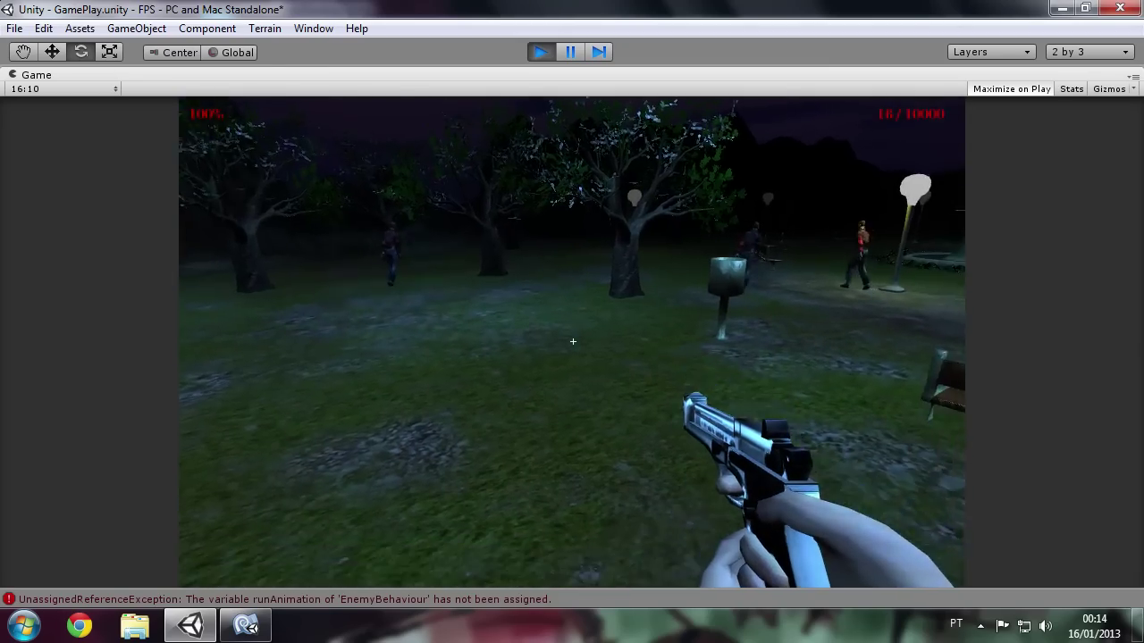
key(w)
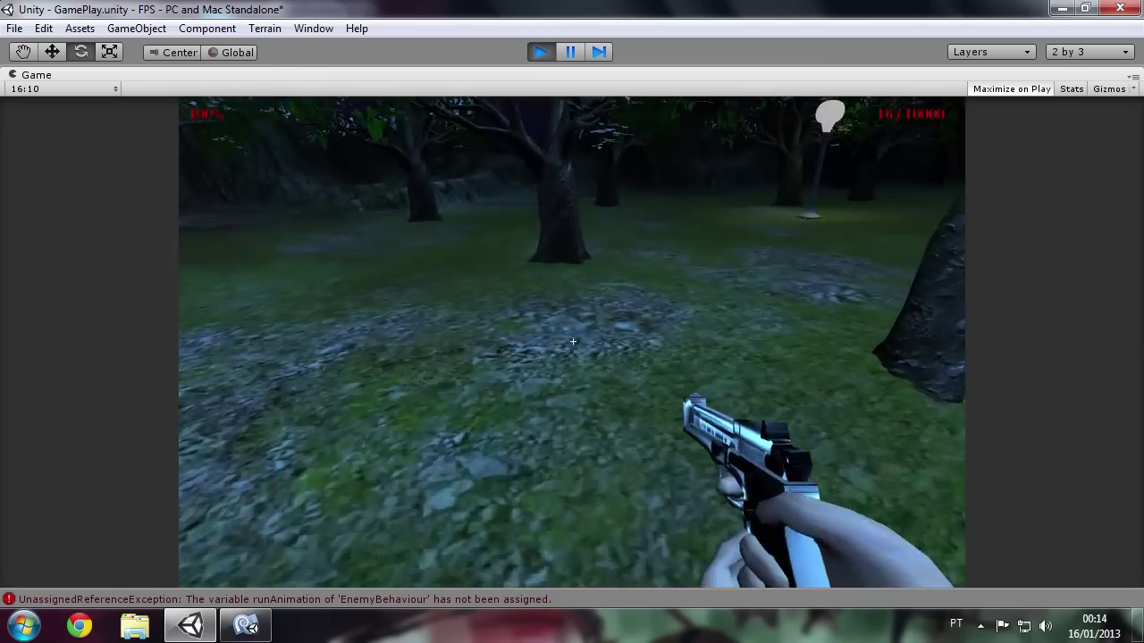
key(w)
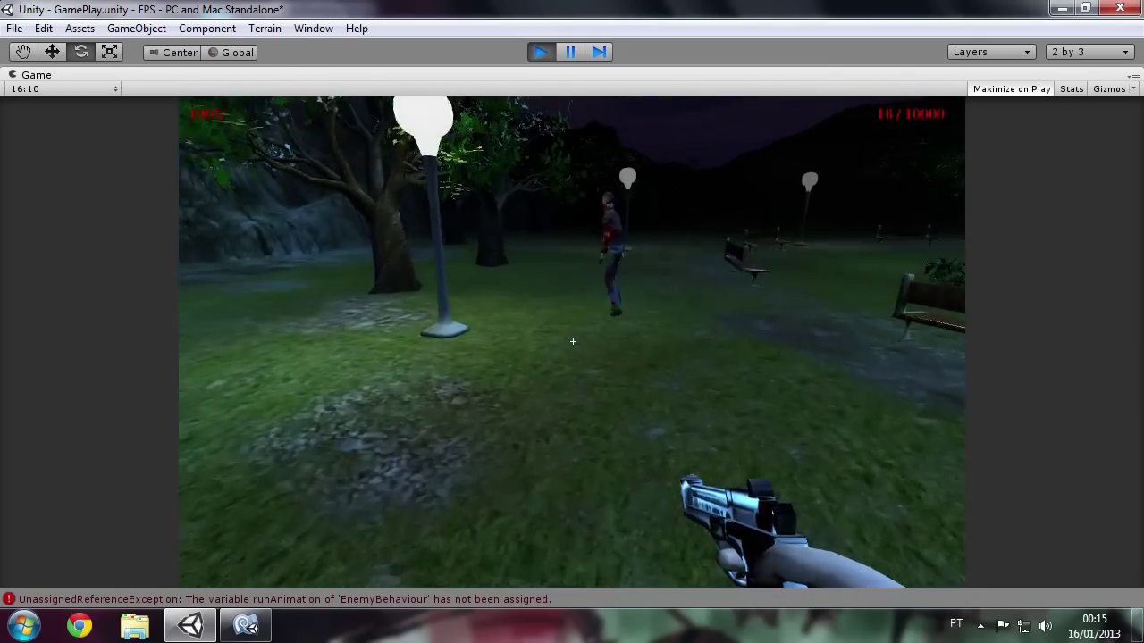
key(w)
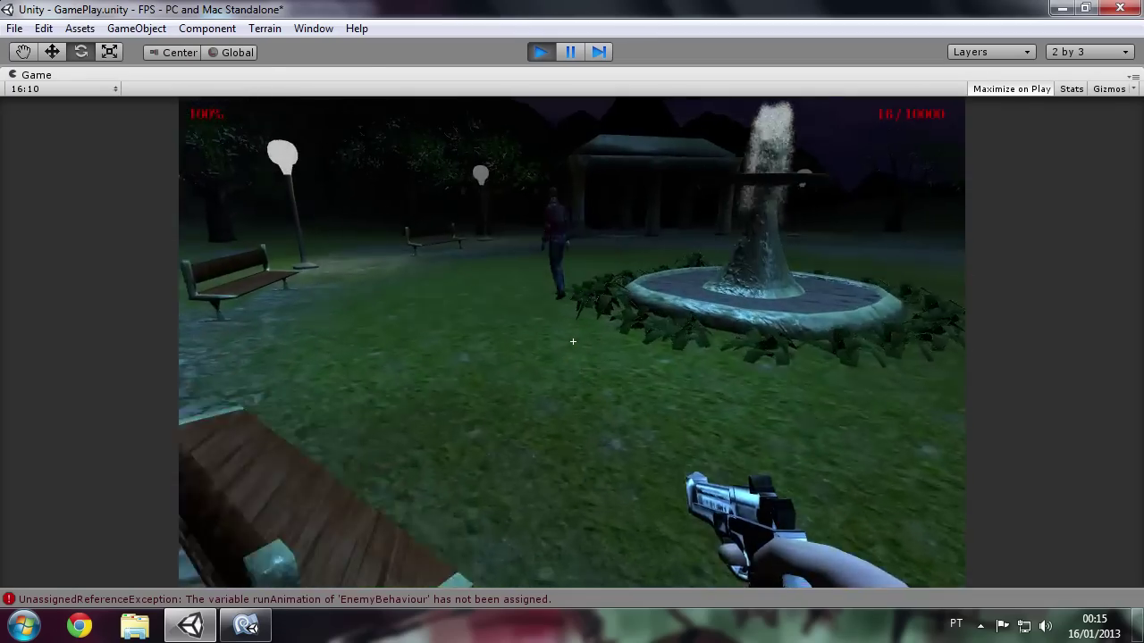
key(w)
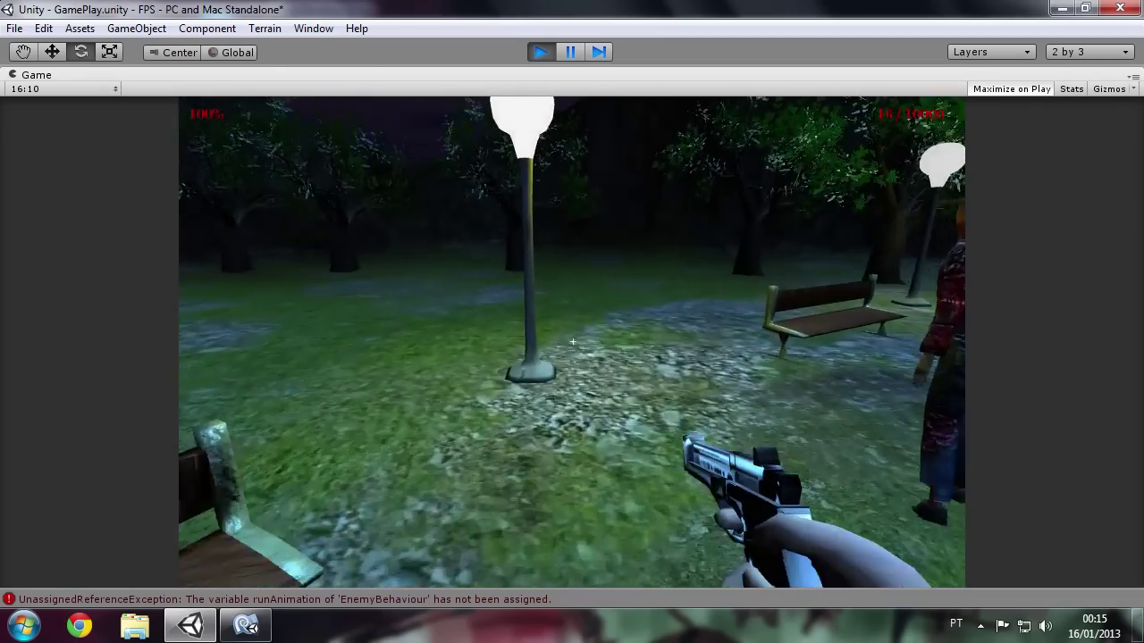
click(545, 51)
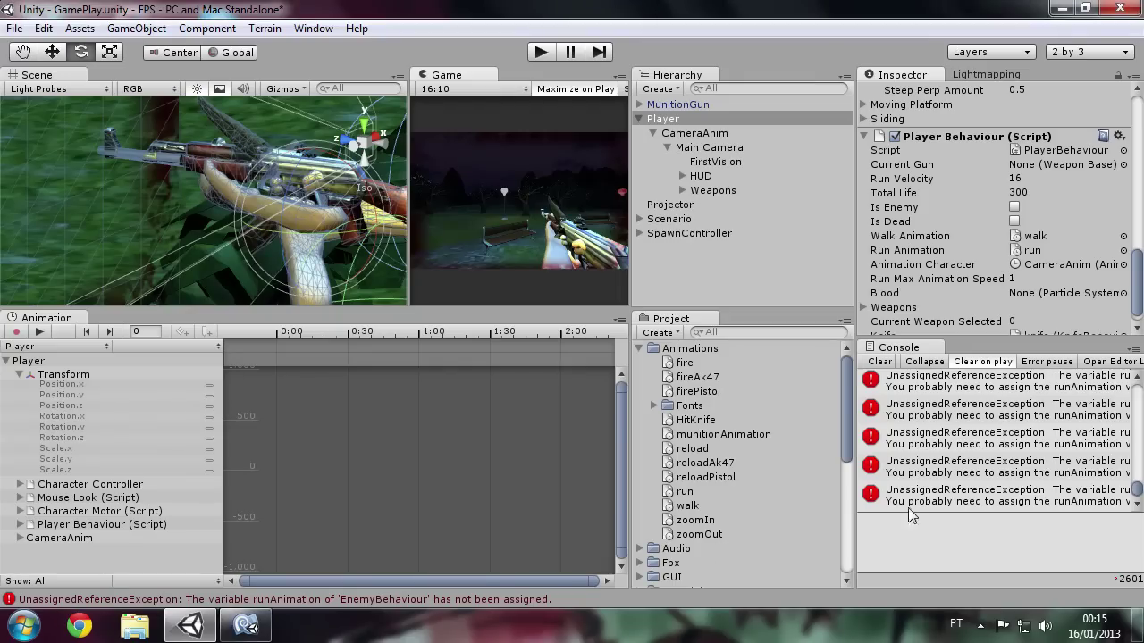
Read the unassigned runAnimation error, check CameraAnim and Player, then open its source line
drag(1139, 487, 1139, 375)
click(1027, 384)
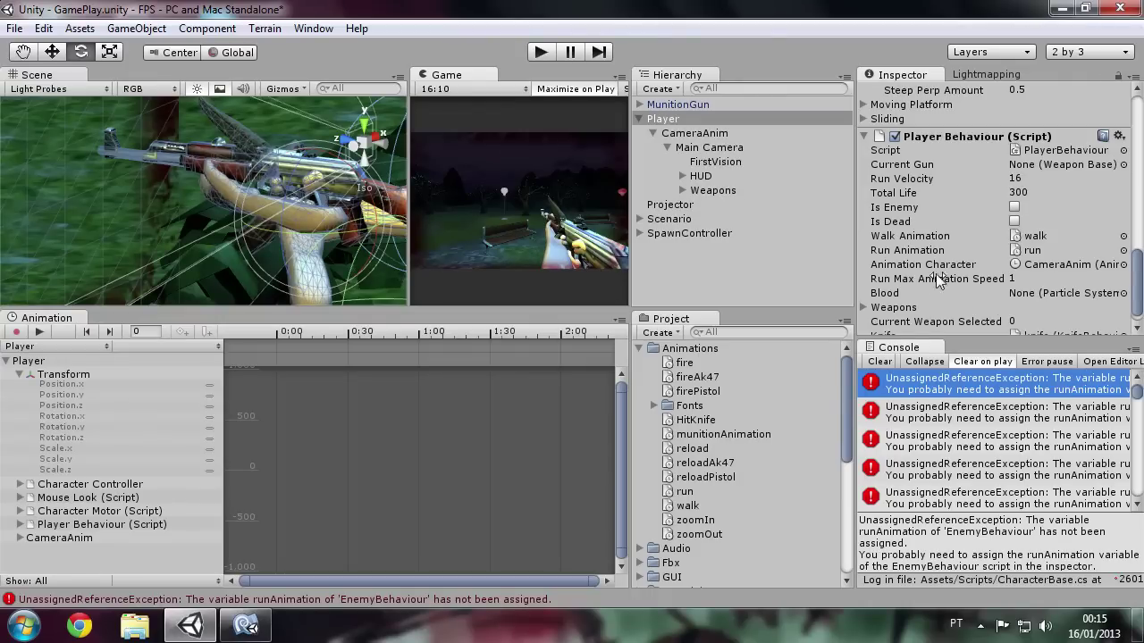
scroll(958, 251, down, 1)
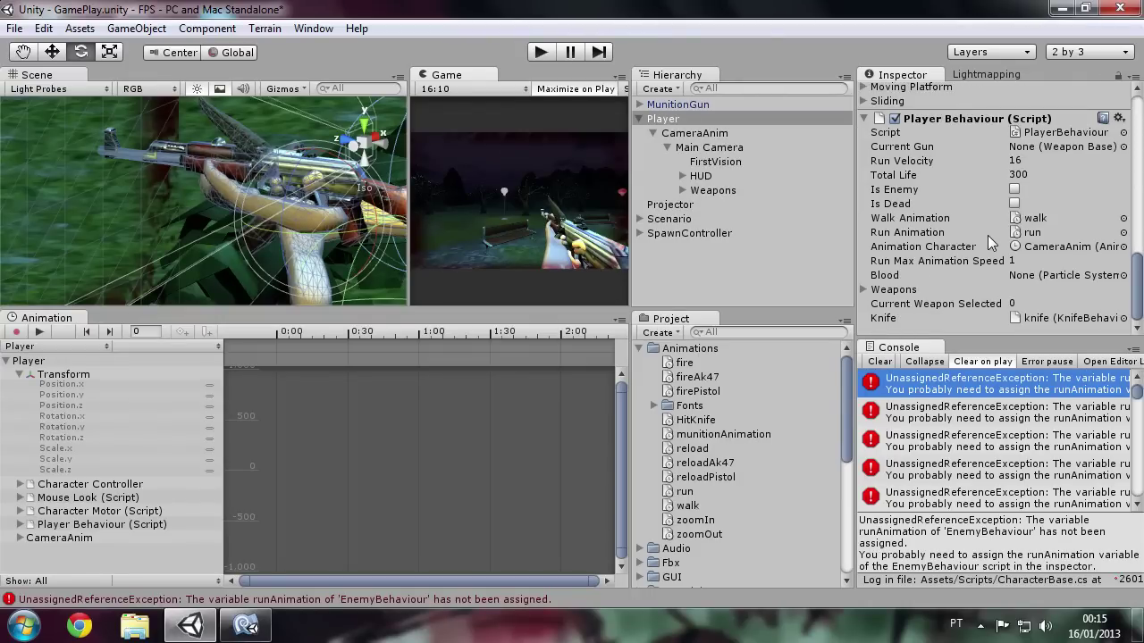
click(693, 134)
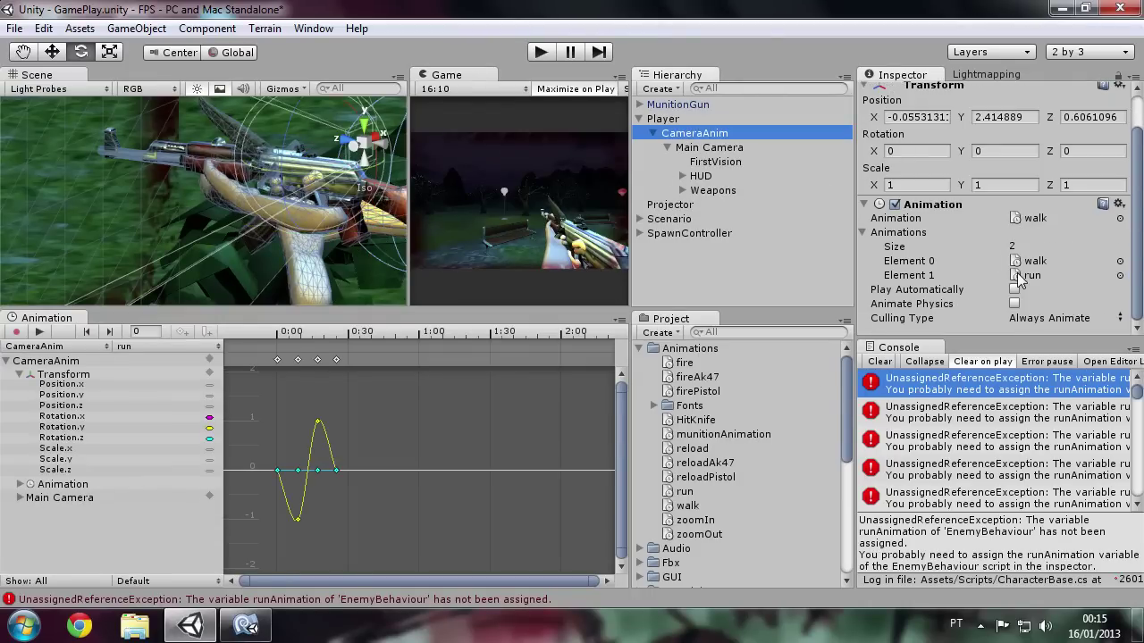
click(679, 119)
drag(1136, 107, 1136, 259)
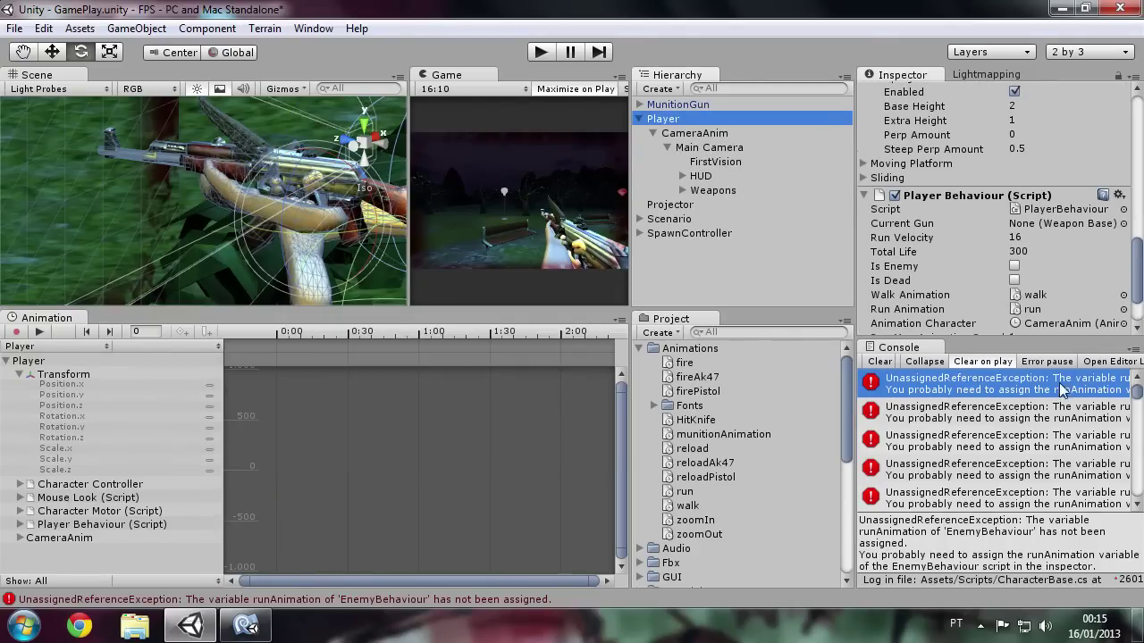
click(1057, 393)
double_click(1057, 393)
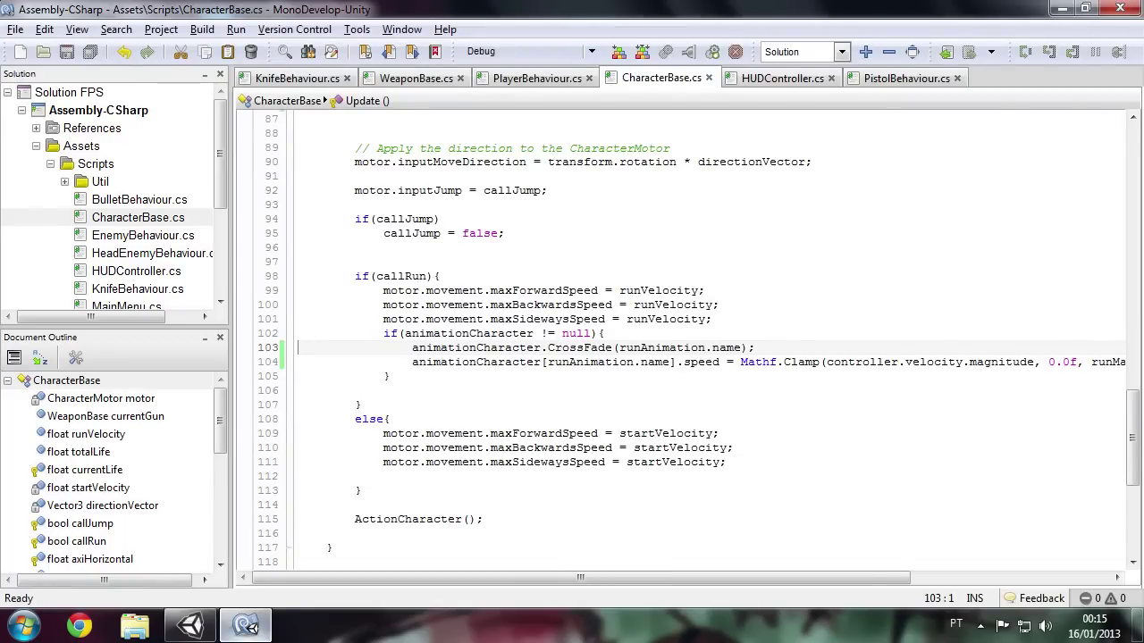
Add '&& runAnimation != null' to line 102's condition and save CharacterBase.cs
click(168, 631)
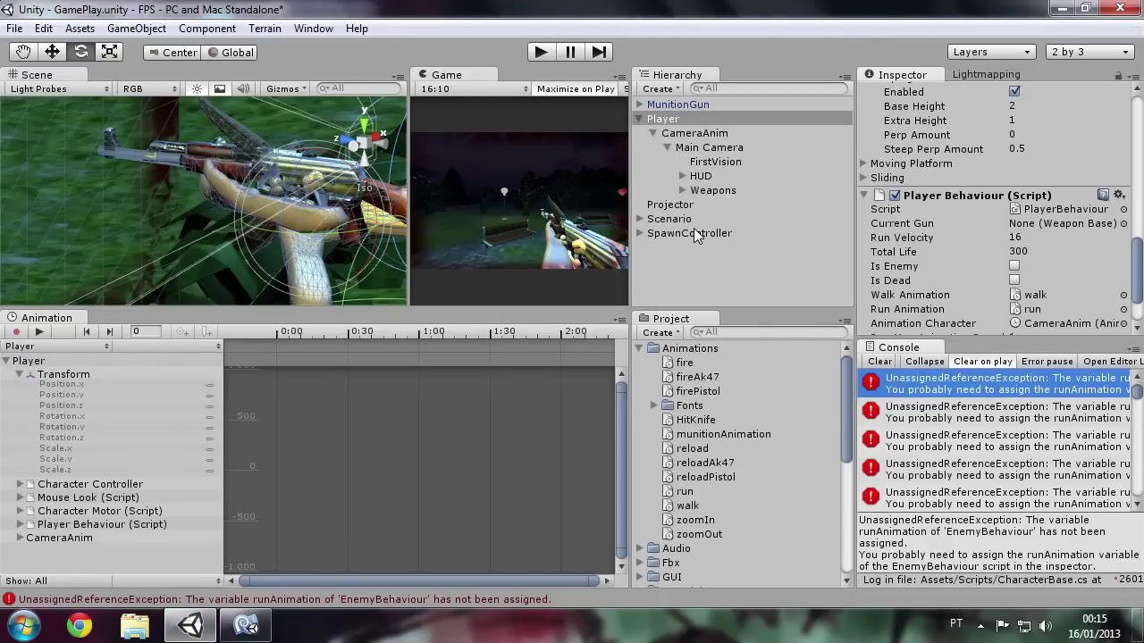
double_click(992, 384)
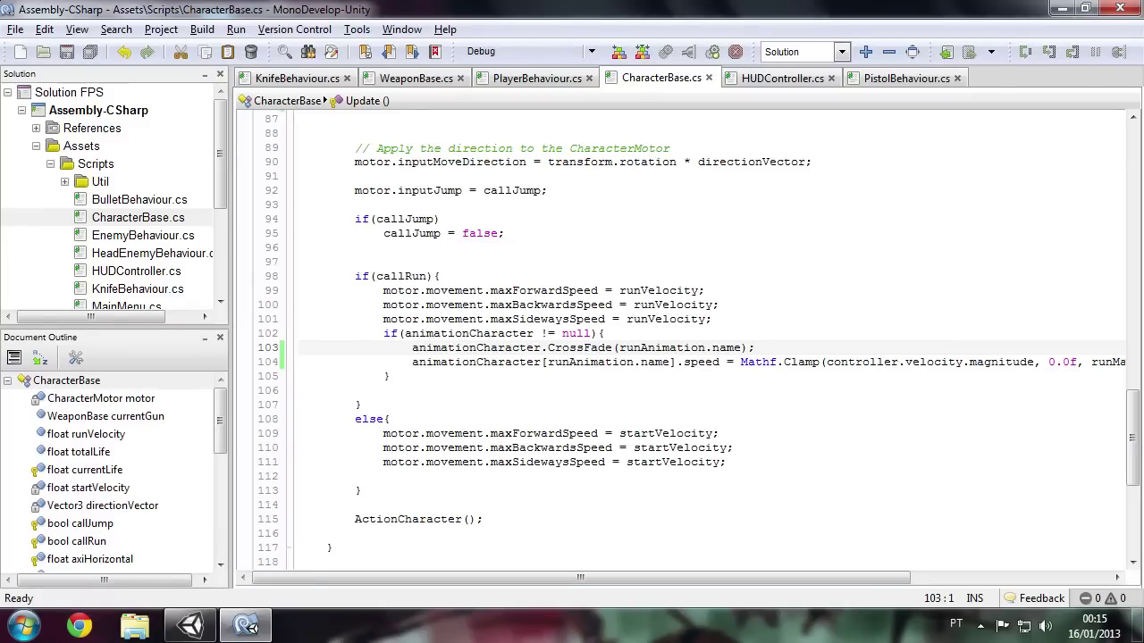
click(595, 334)
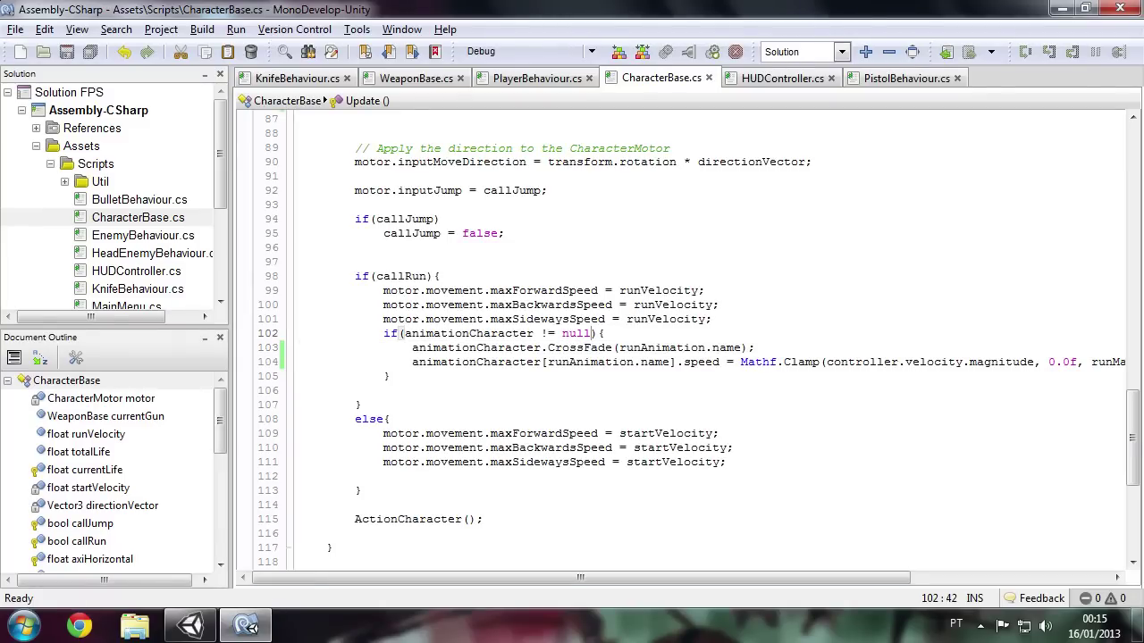
double_click(469, 333)
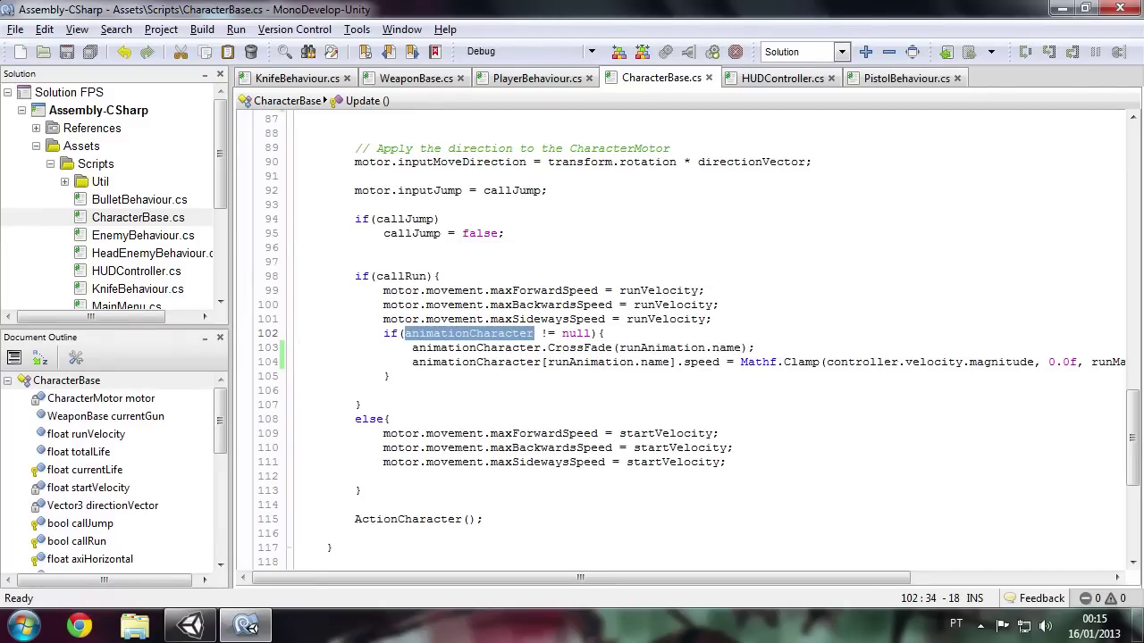
click(590, 333)
text(&&)
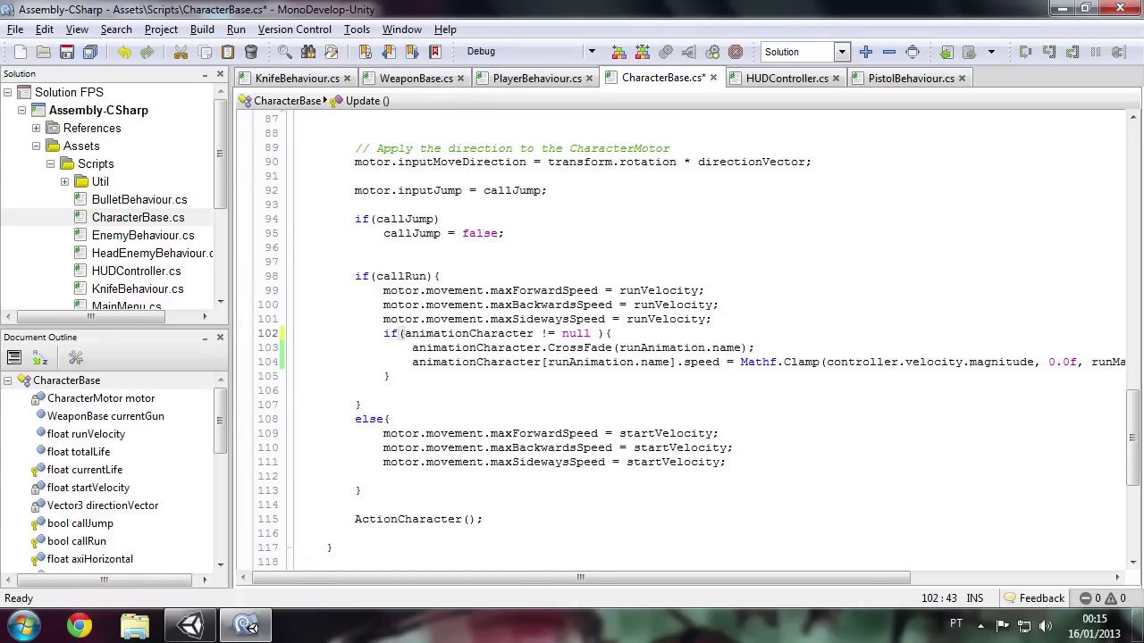
text( animationCharacter)
key(ctrl+z)
text(runAnimation )
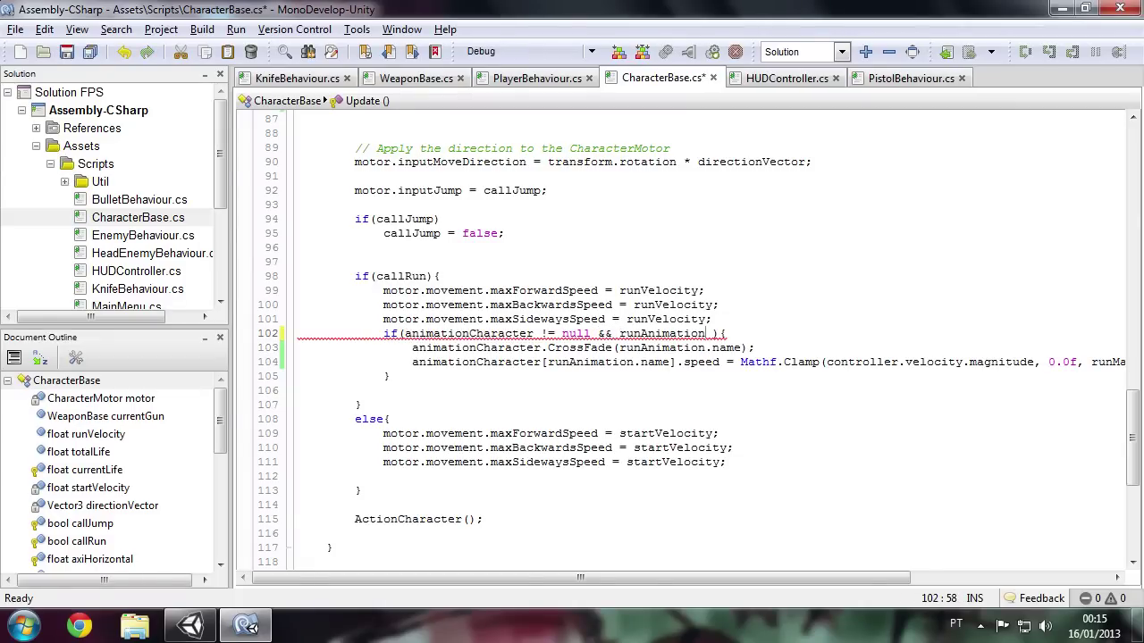
text(!+ null)
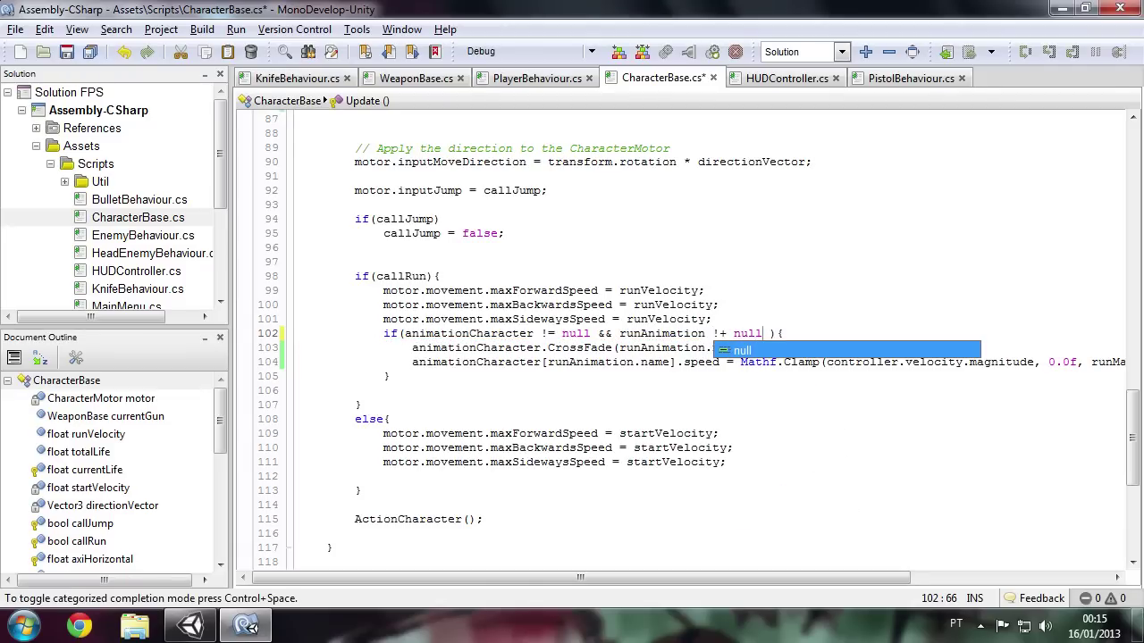
click(733, 333)
key(BackSpace)
text(=)
key(ctrl+s)
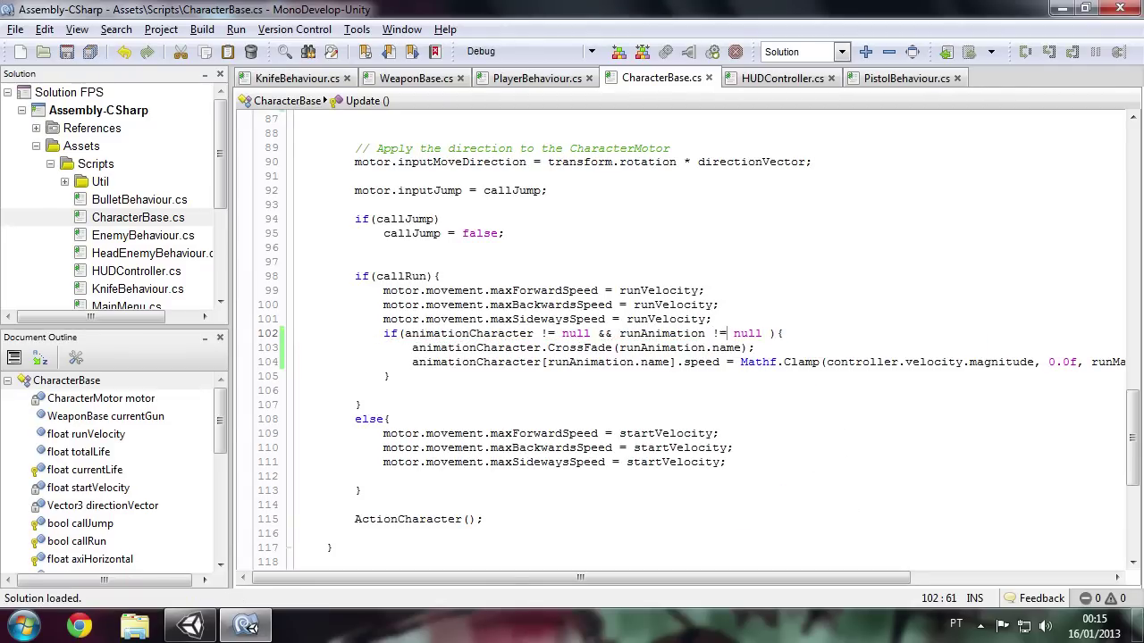
click(191, 625)
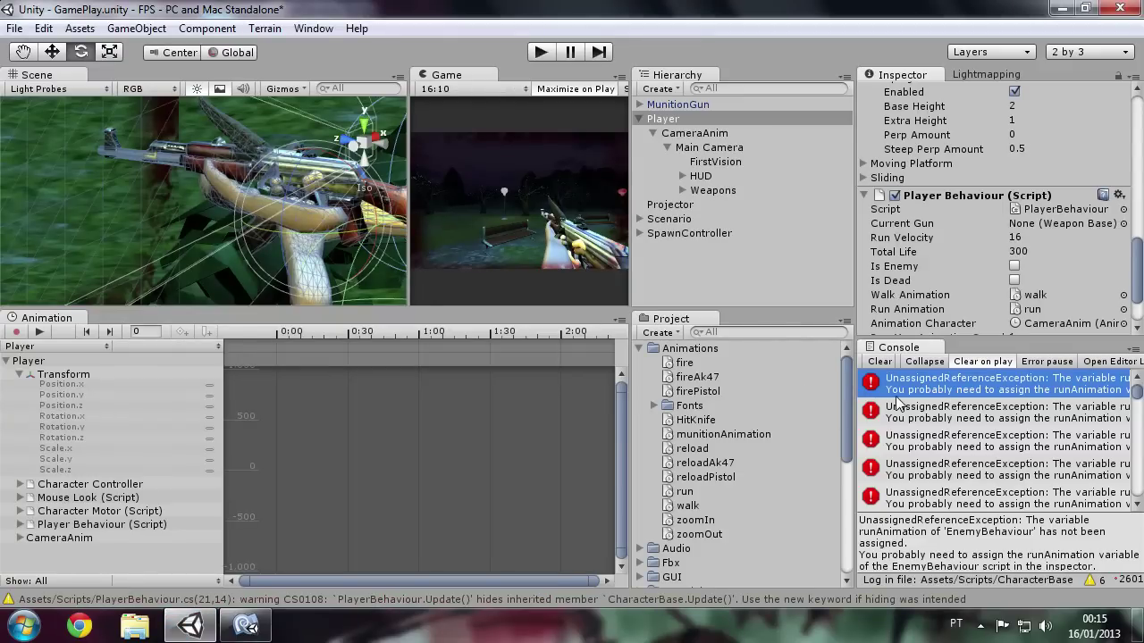
Clear the console, playtest swapping to the AK (2) and pistol (1), shoot zombies, then stop
click(882, 363)
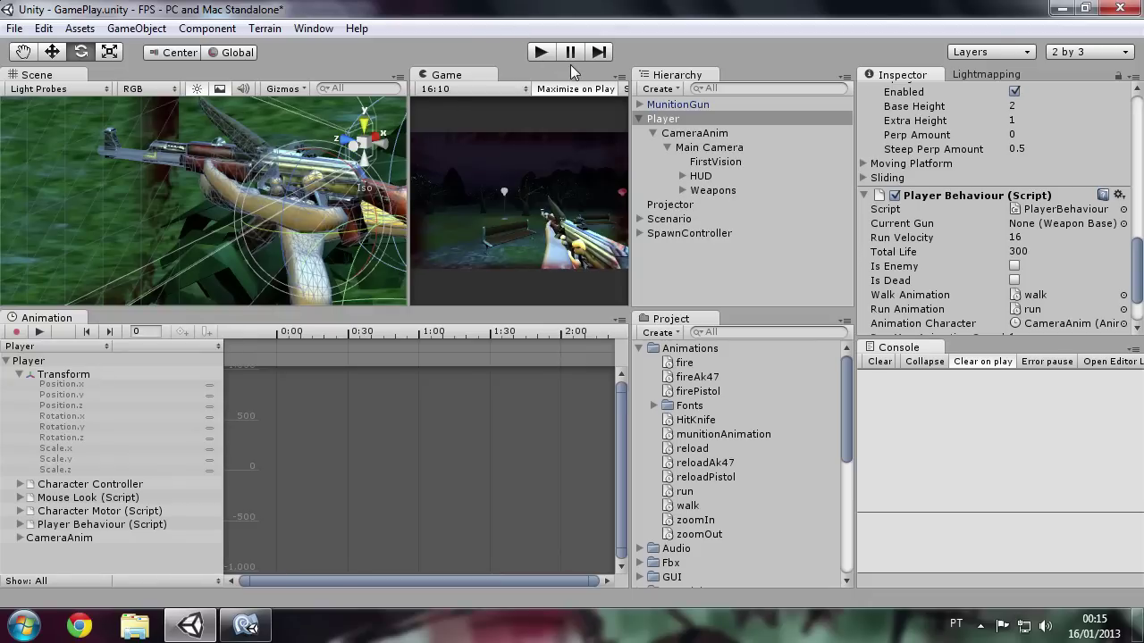
click(541, 54)
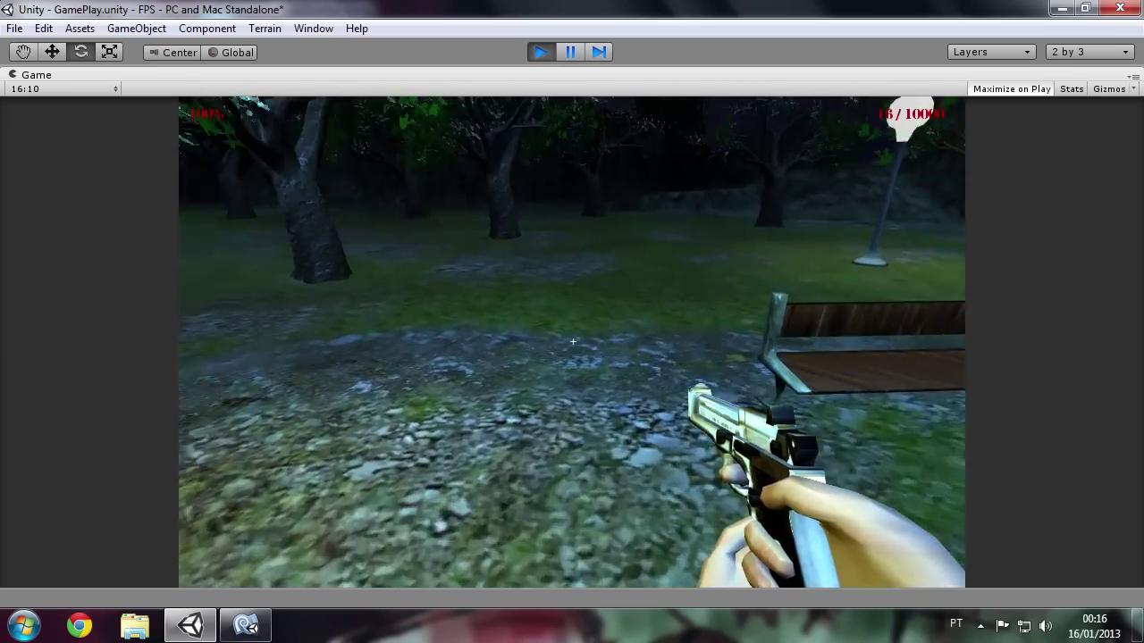
key(2)
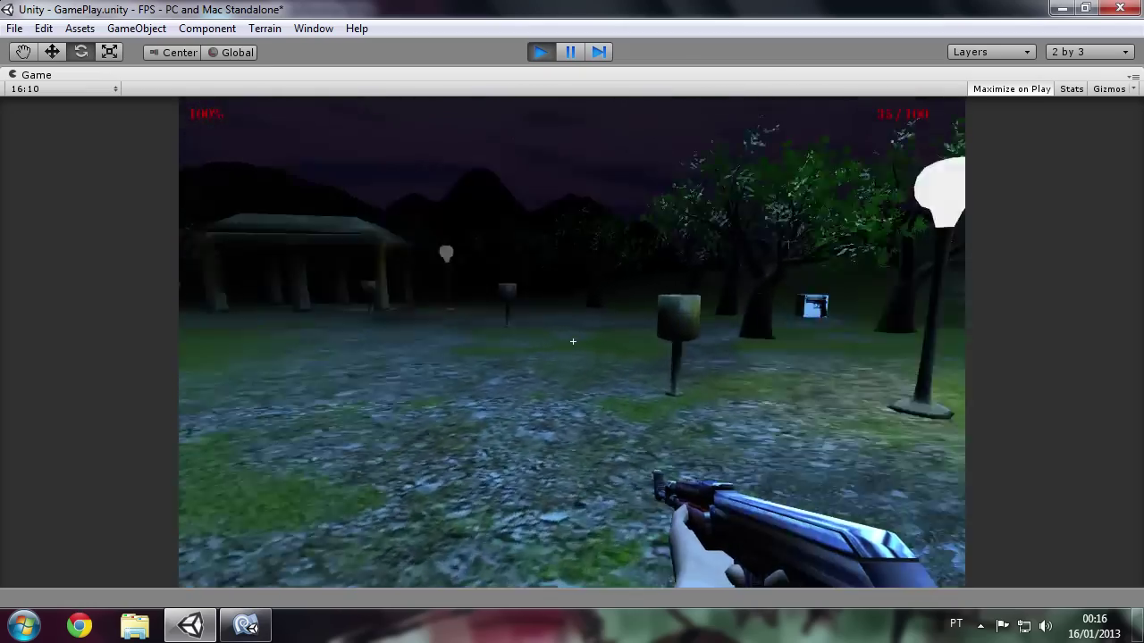
key(1)
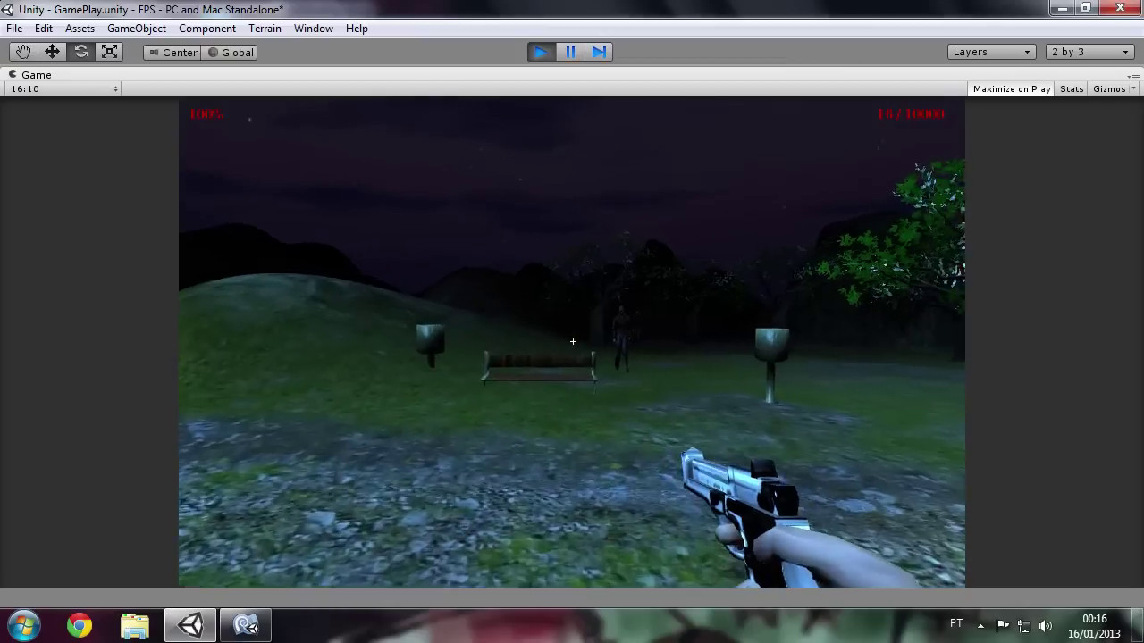
click(573, 341)
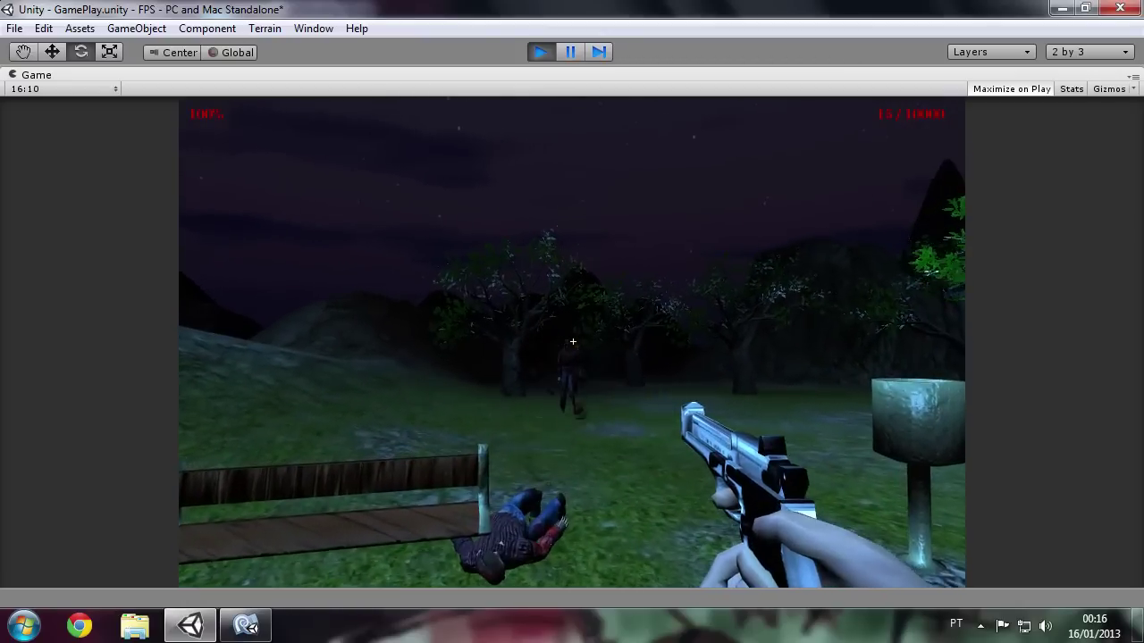
click(573, 341)
click(573, 342)
click(572, 341)
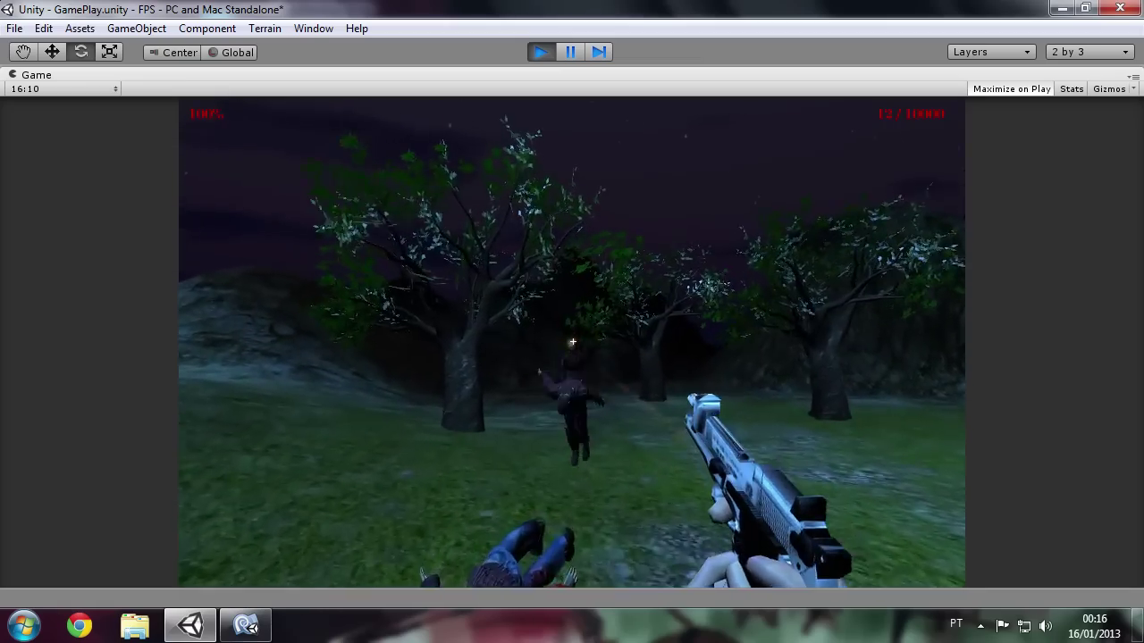
click(573, 341)
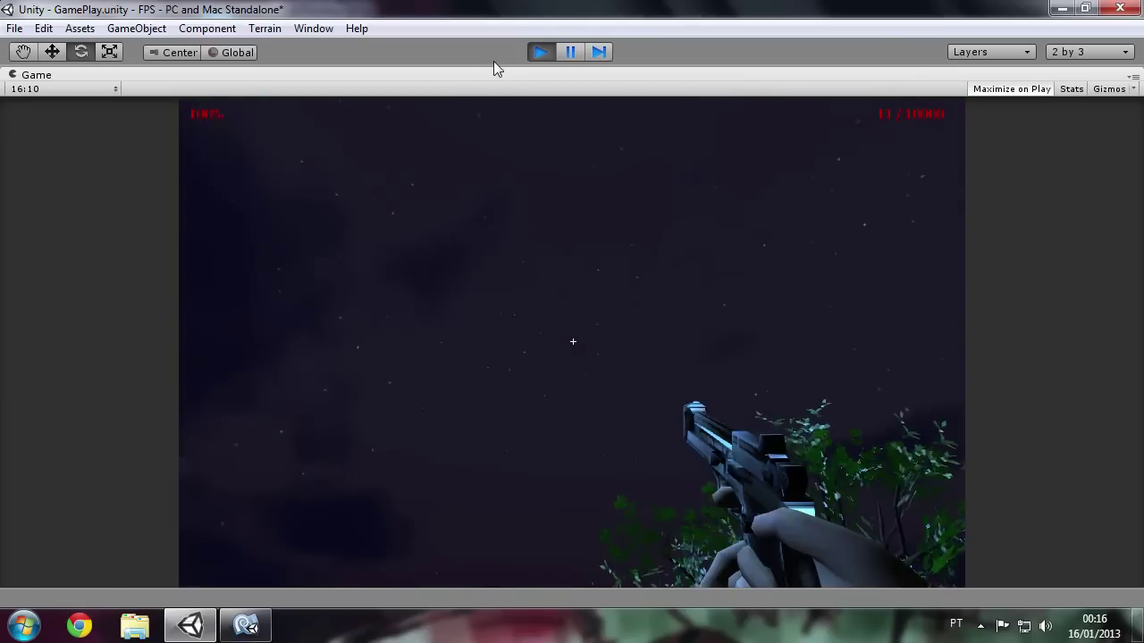
click(540, 52)
Select CameraAnim and preview its run clip in the Animation window with recording off
mouse_move(241, 630)
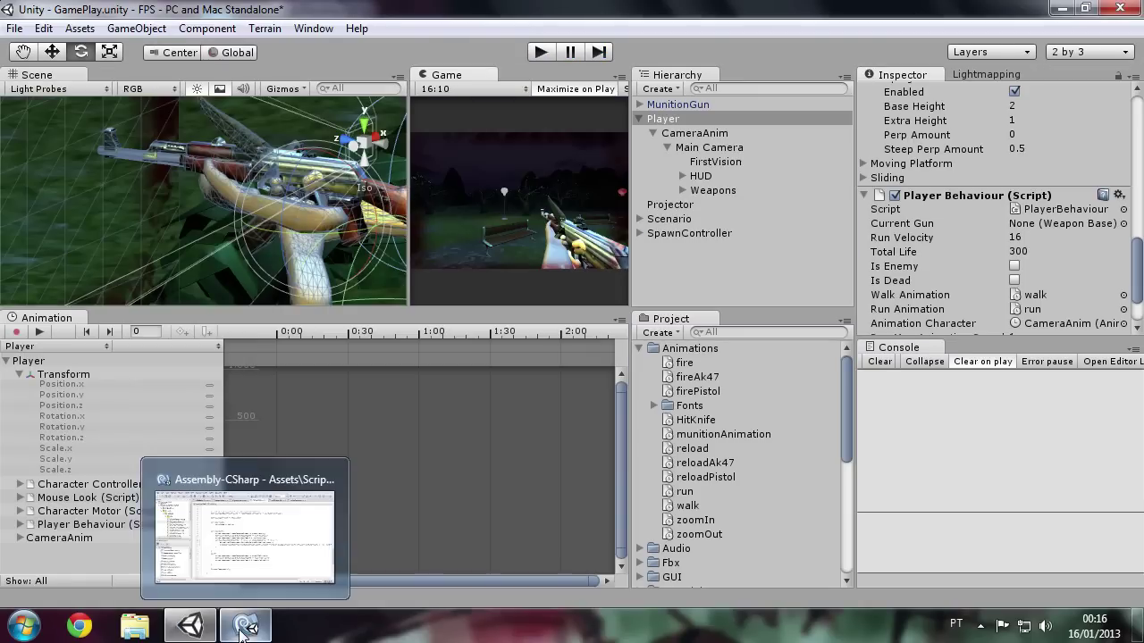
click(706, 133)
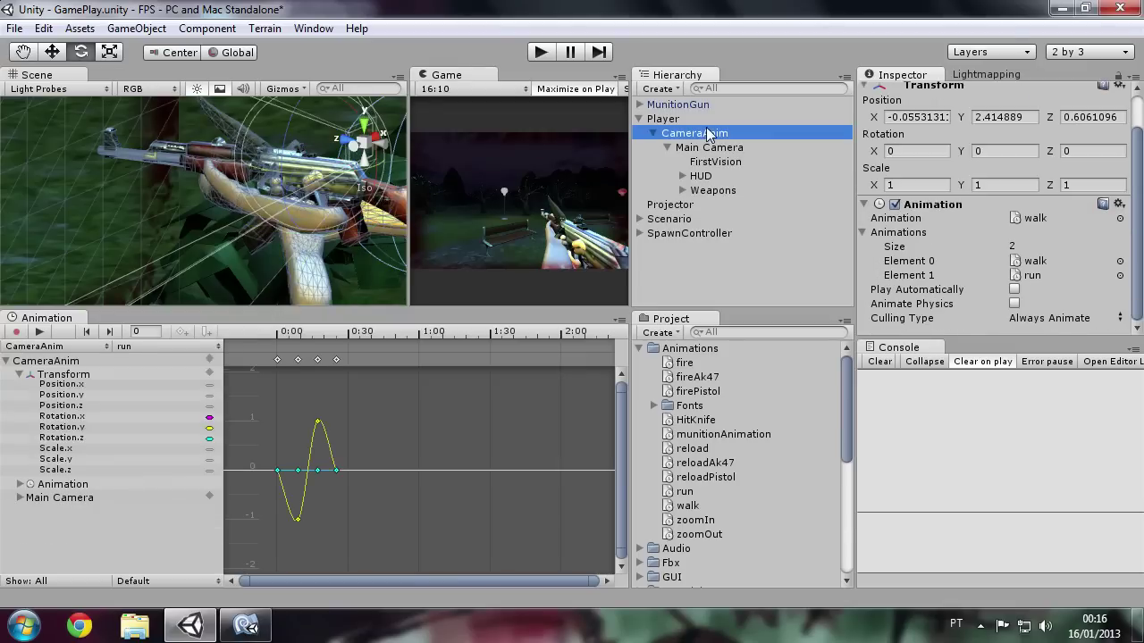
click(278, 333)
drag(296, 332, 304, 334)
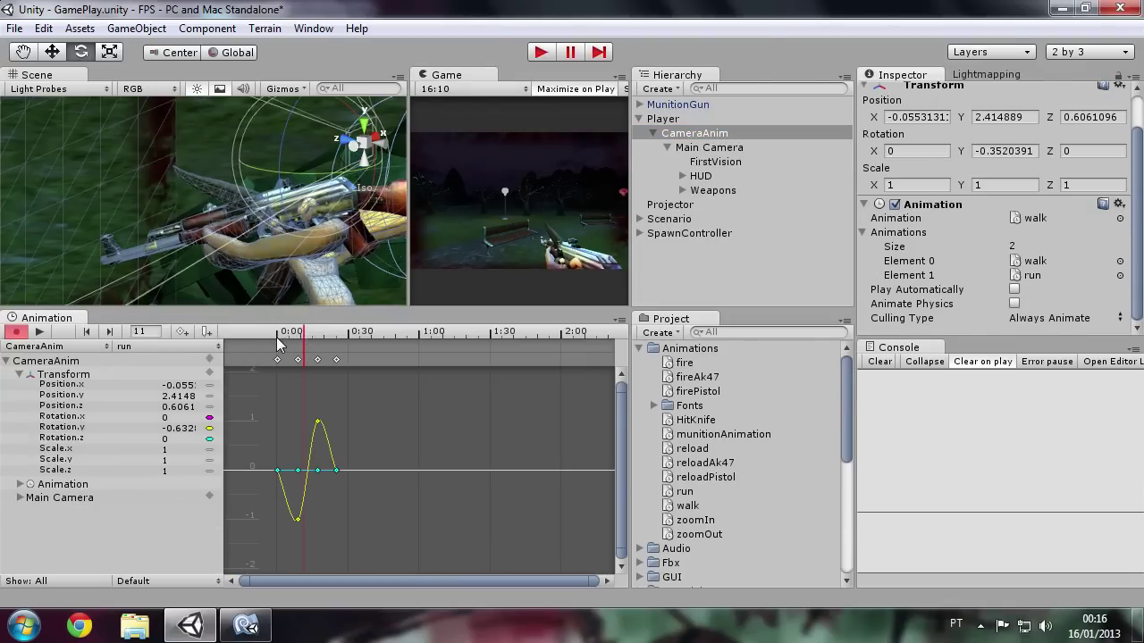
click(277, 337)
click(16, 331)
click(39, 331)
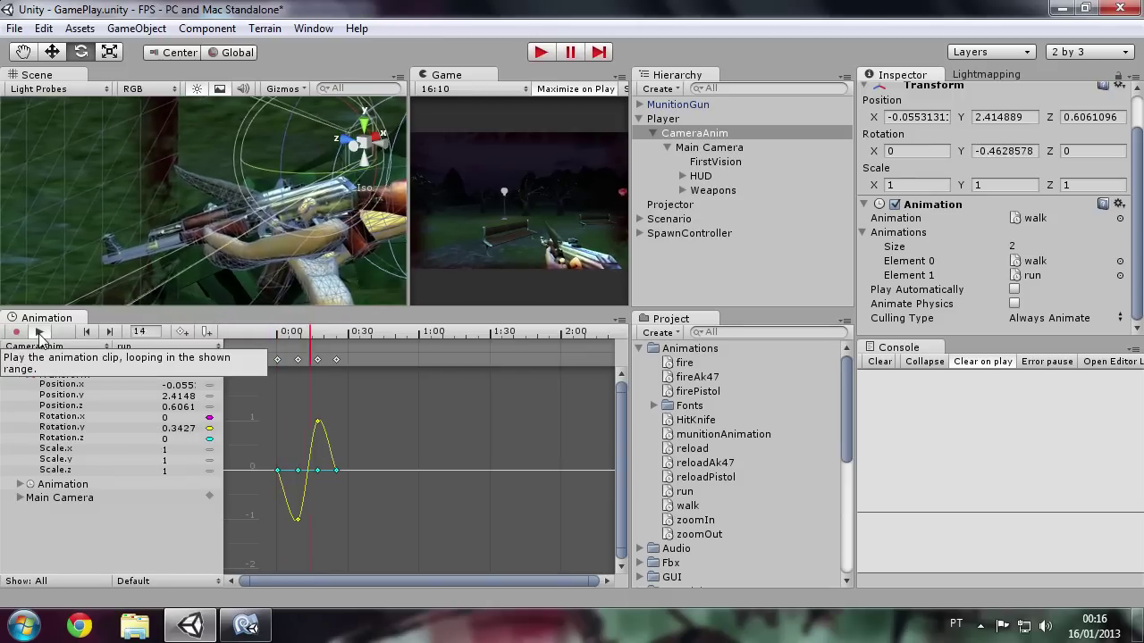
click(39, 332)
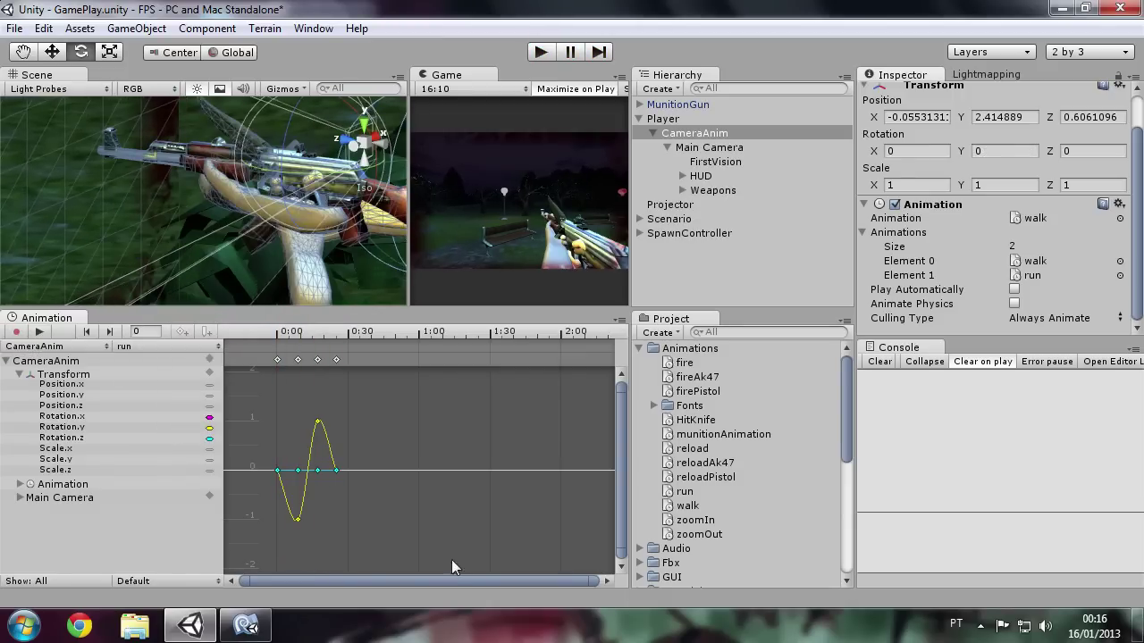
click(245, 625)
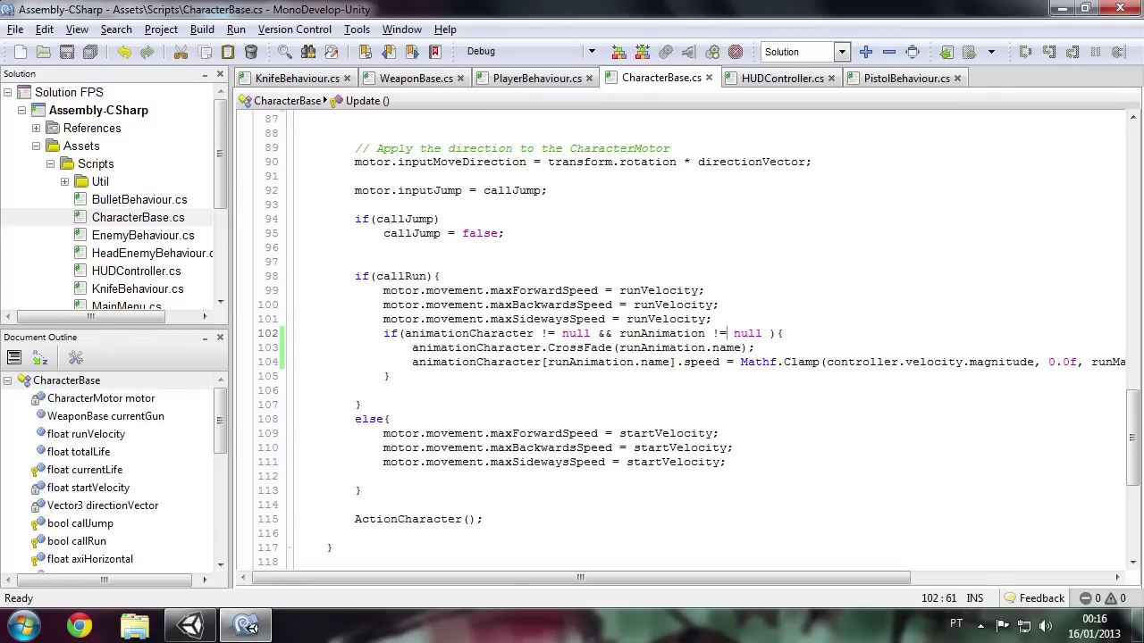
Add '&& callRun == false' to line 77's walk-animation condition and save CharacterBase.cs
scroll(697, 340, up, 1)
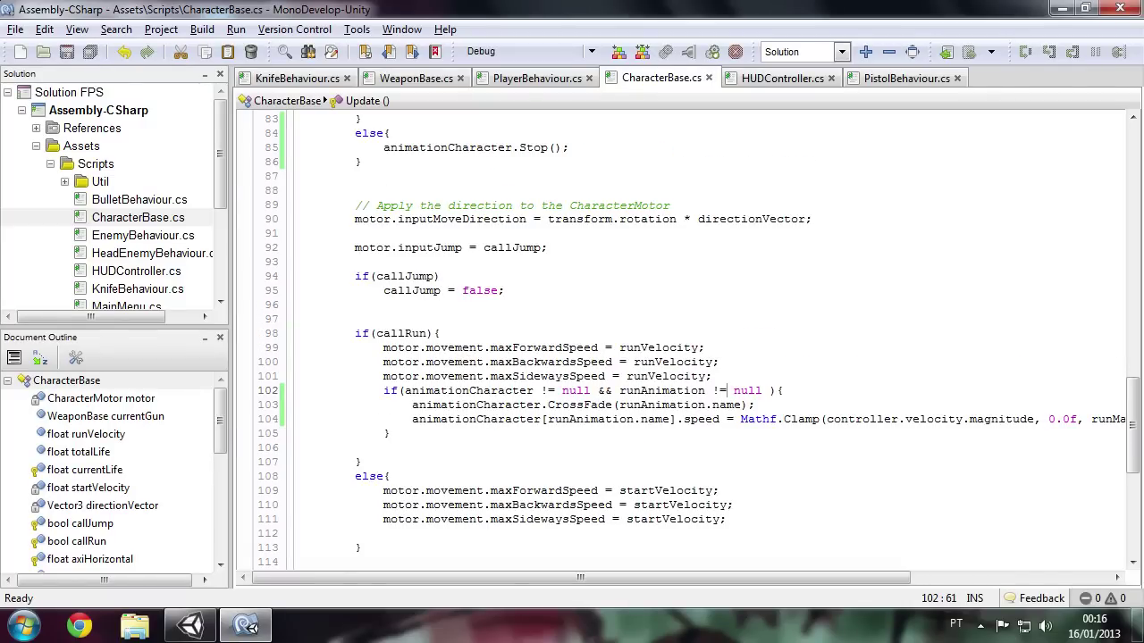
scroll(697, 339, up, 7)
scroll(697, 339, down, 3)
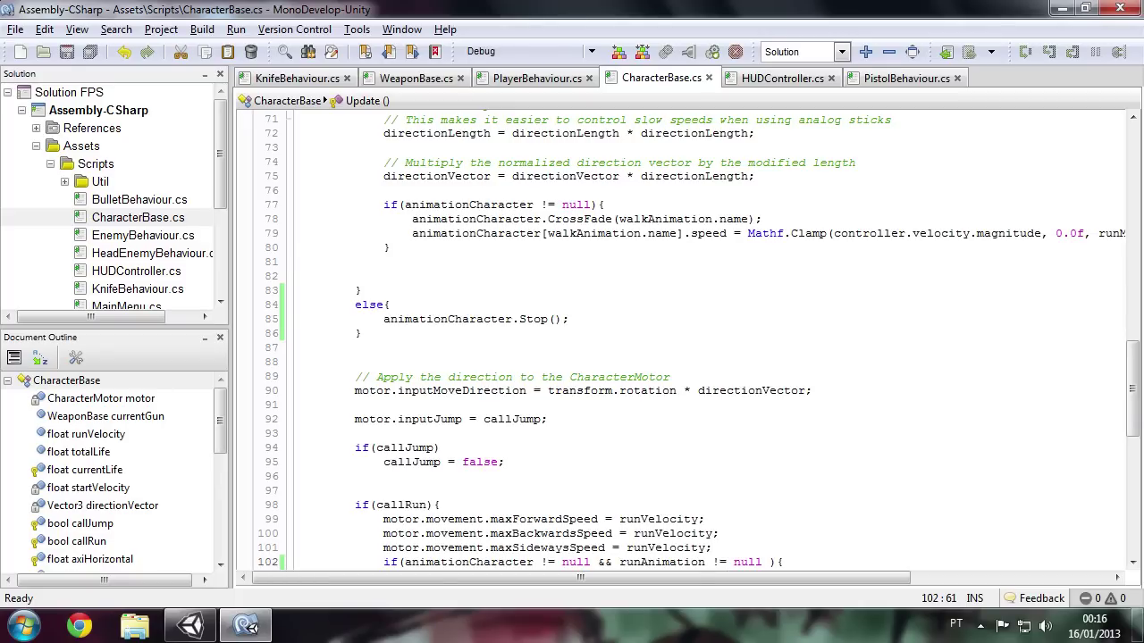
scroll(697, 339, down, 1)
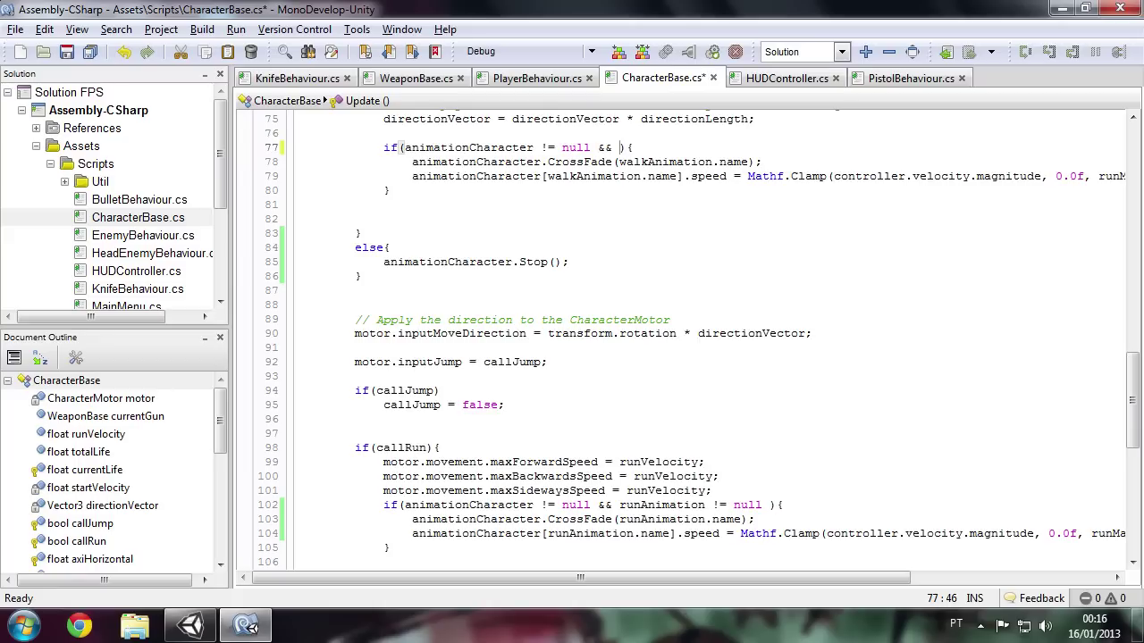
double_click(415, 447)
text(fal)
click(601, 319)
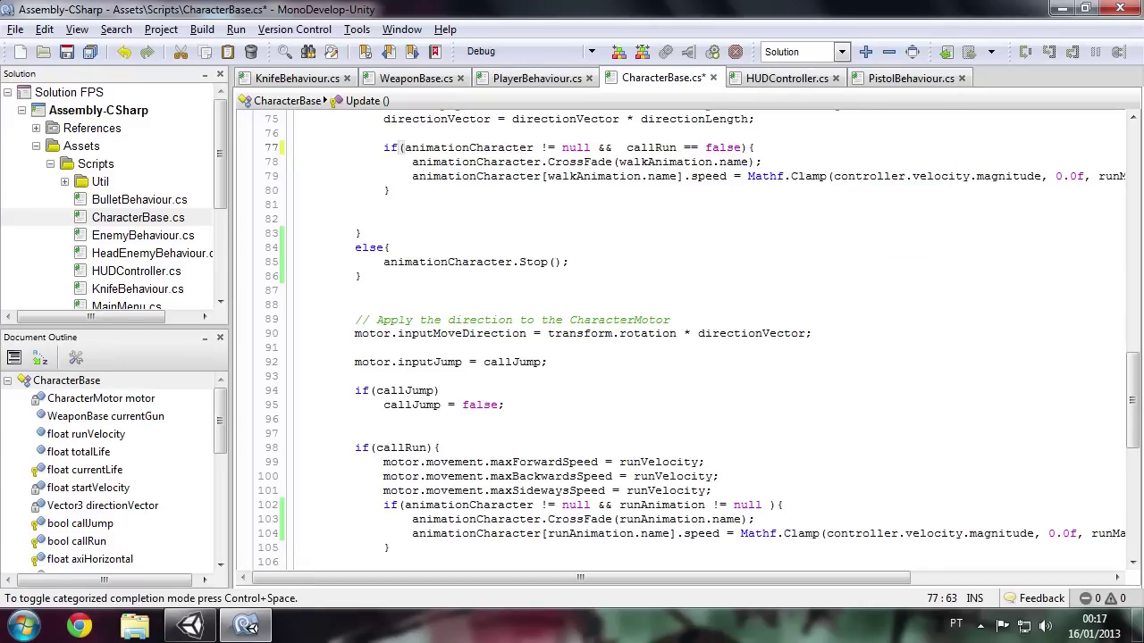
key(ctrl+s)
click(188, 630)
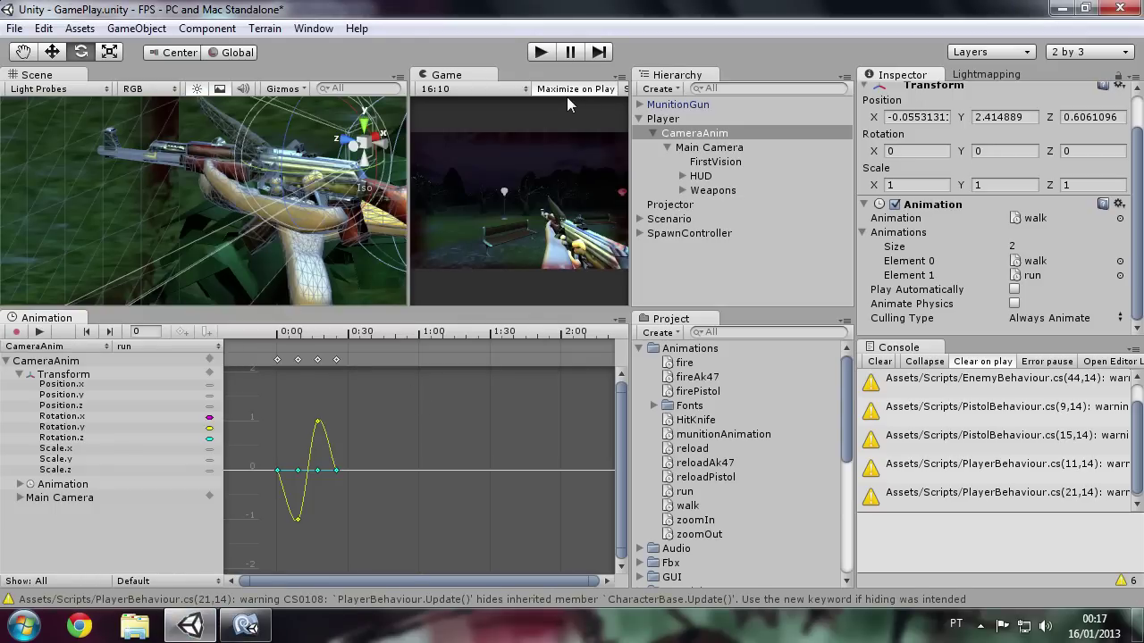
Start Play mode and walk the player around the fountain, over the hill and through the grove
click(541, 51)
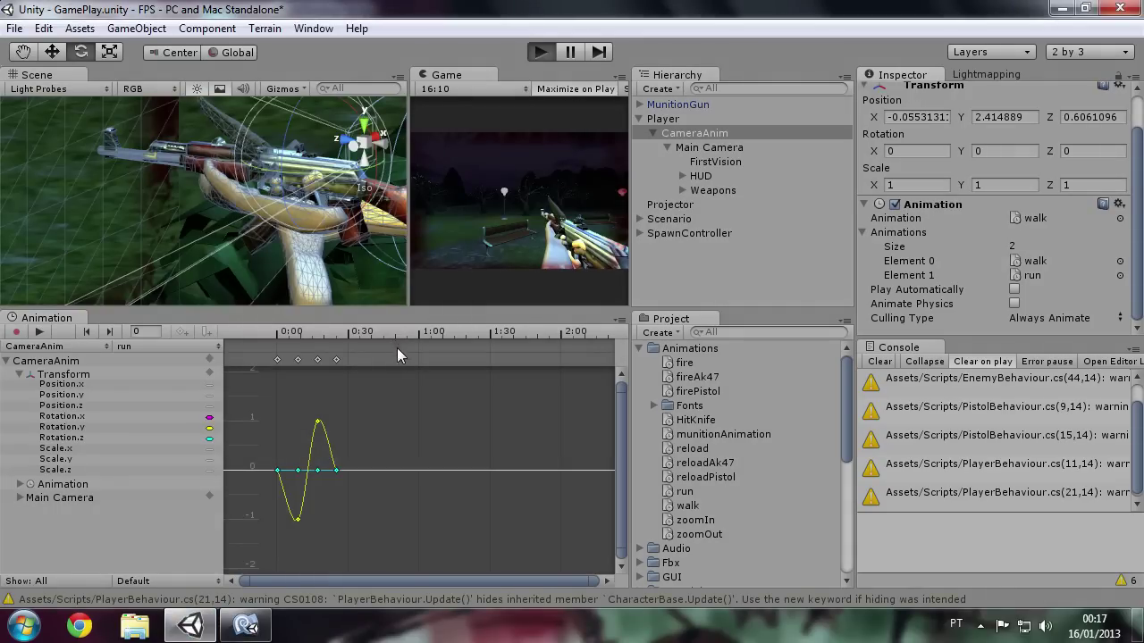
key(w)
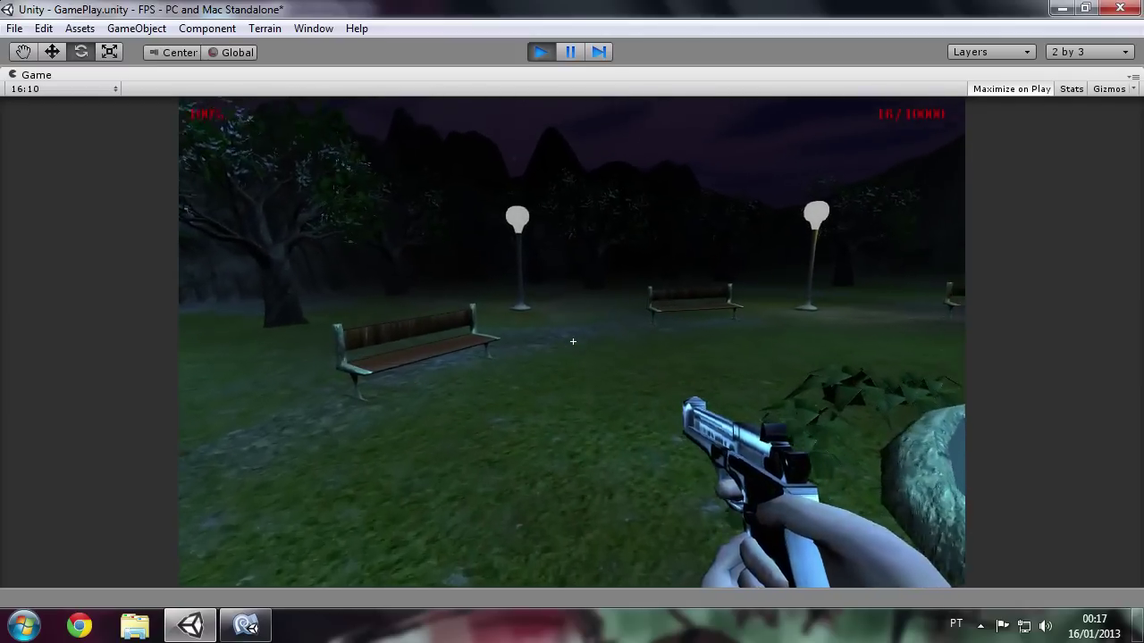
key(w)
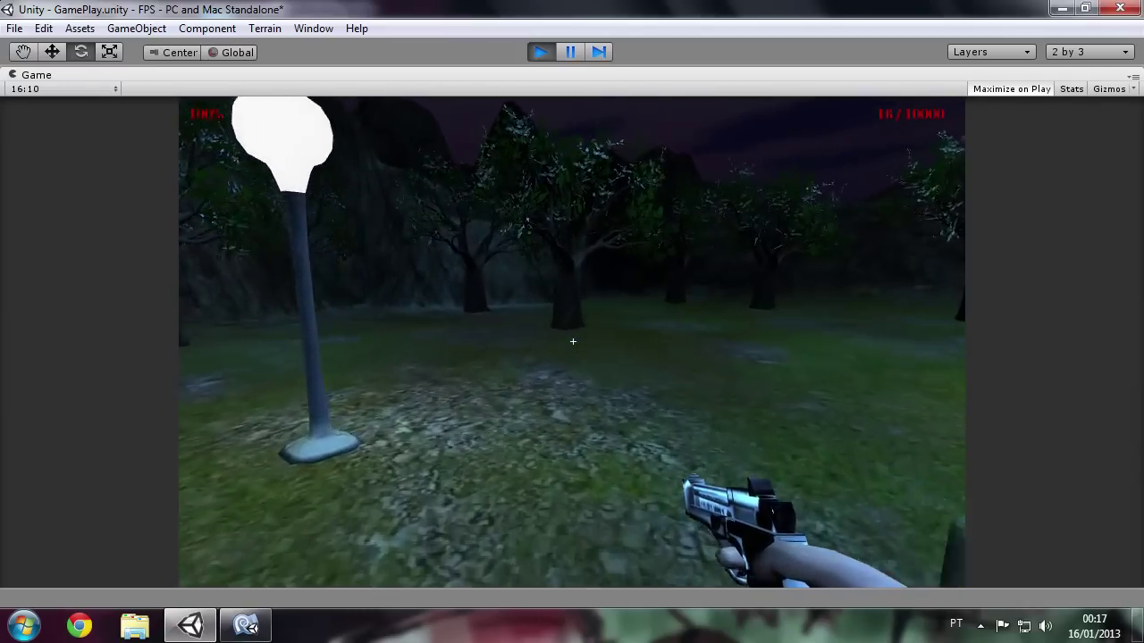
key(w)
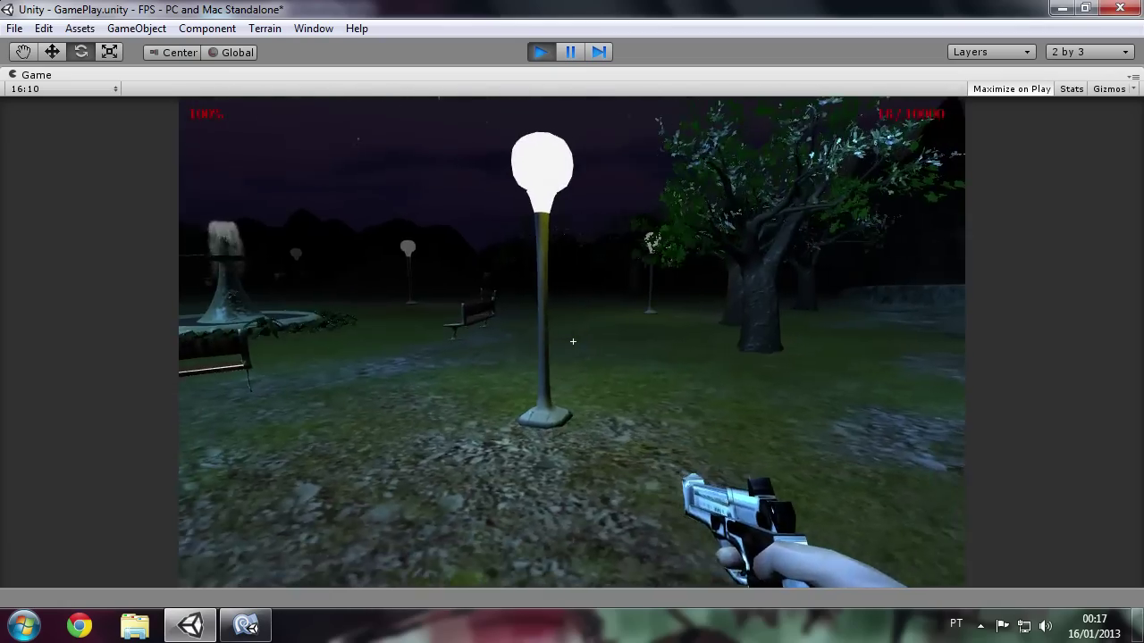
key(w)
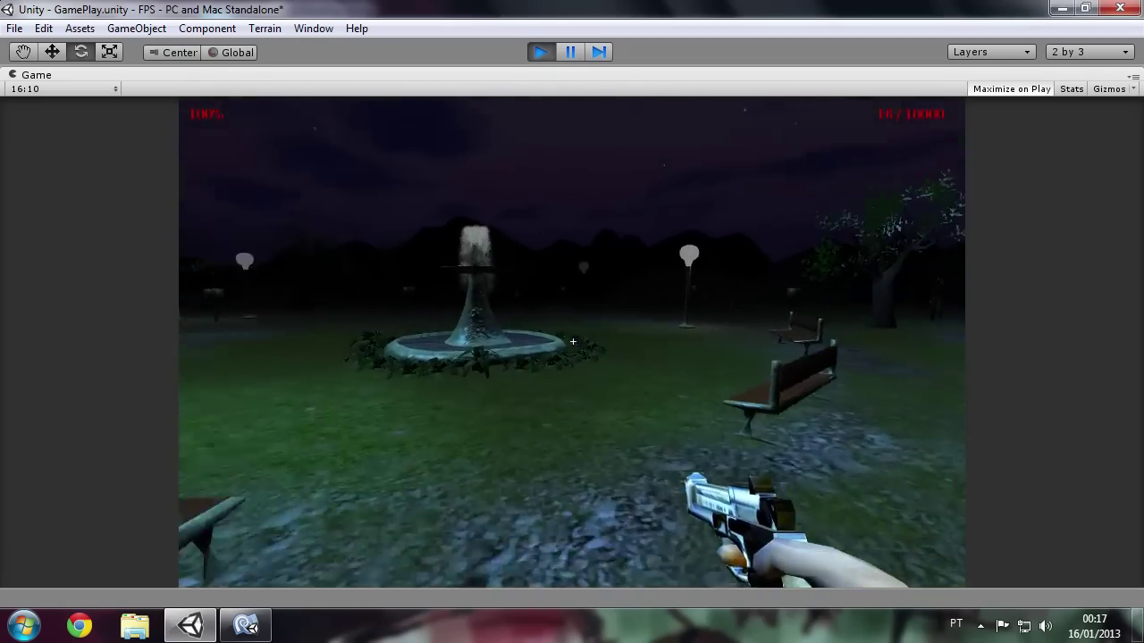
key(w)
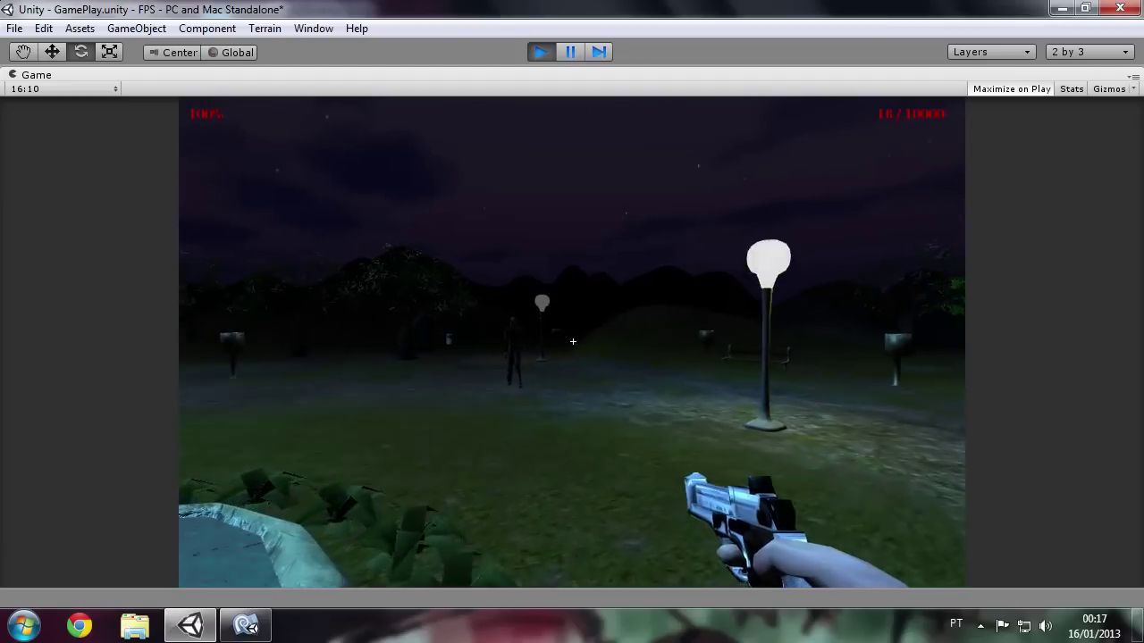
click(573, 341)
key(w)
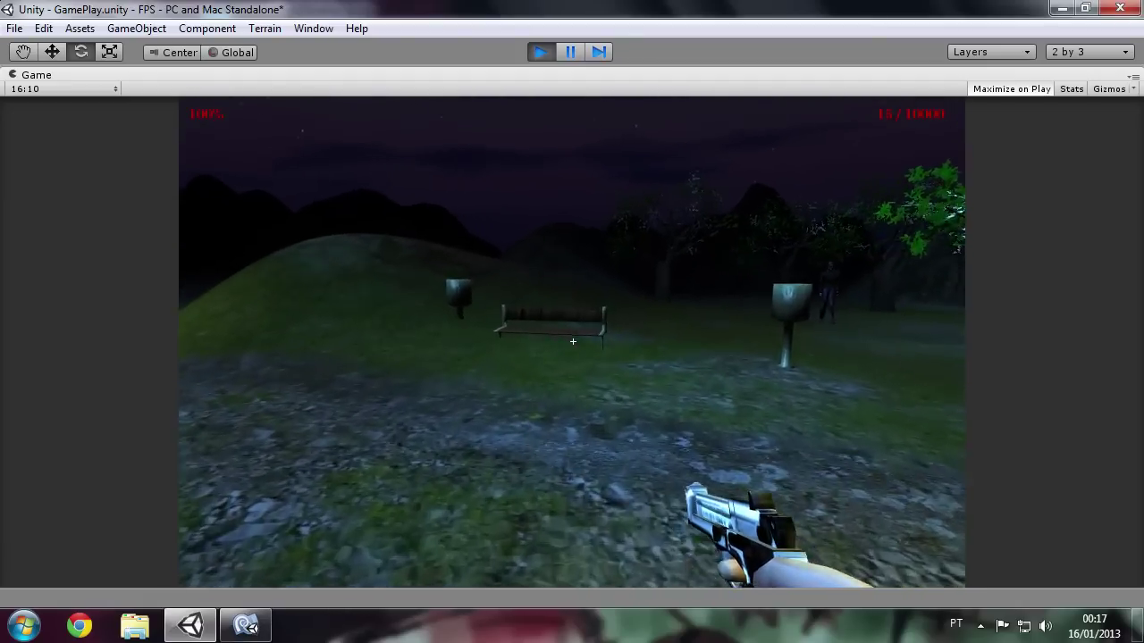
key(w)
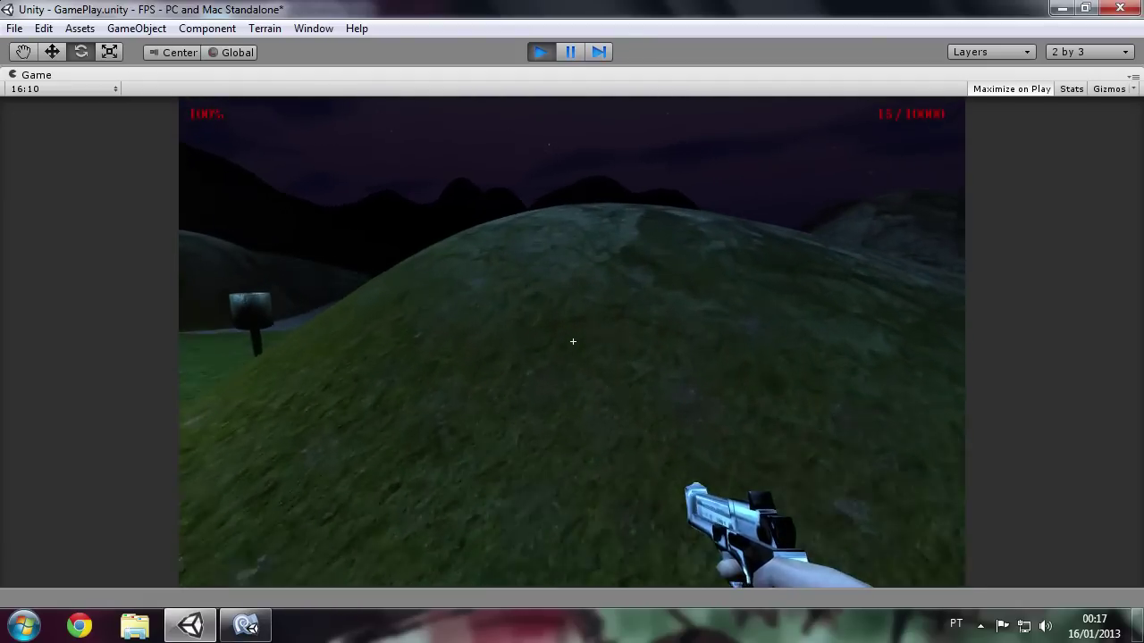
key(w)
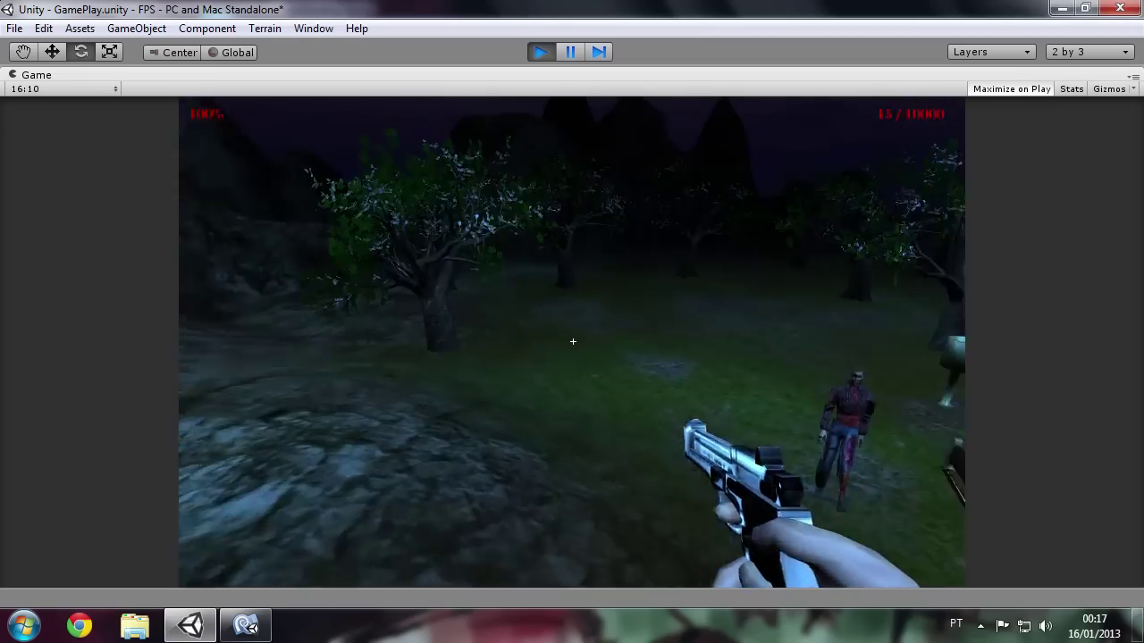
key(w)
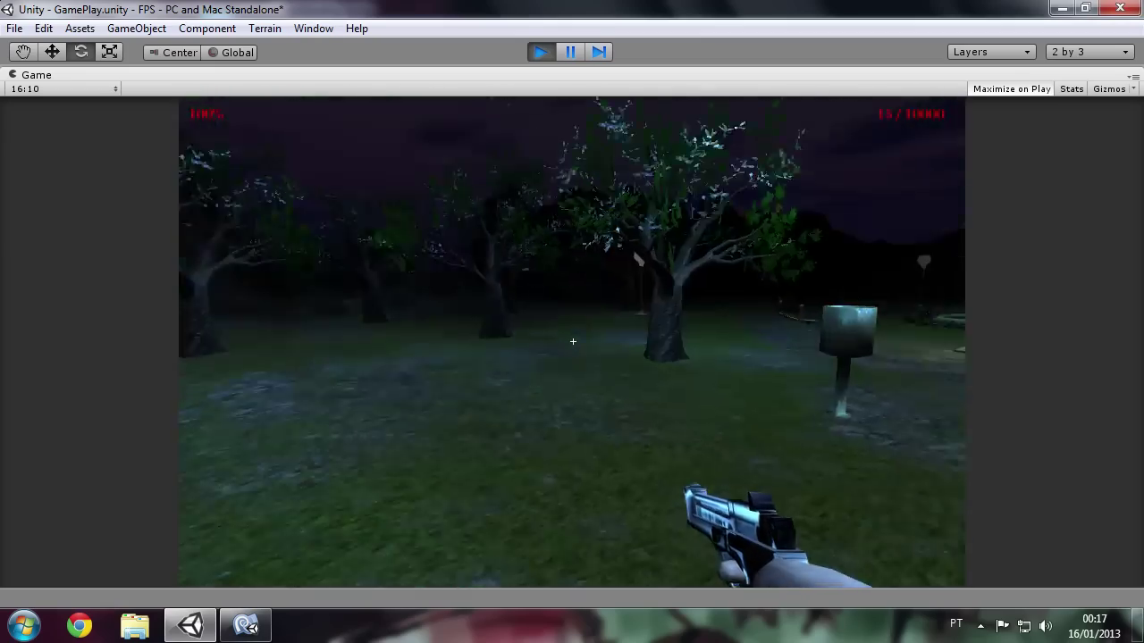
key(w)
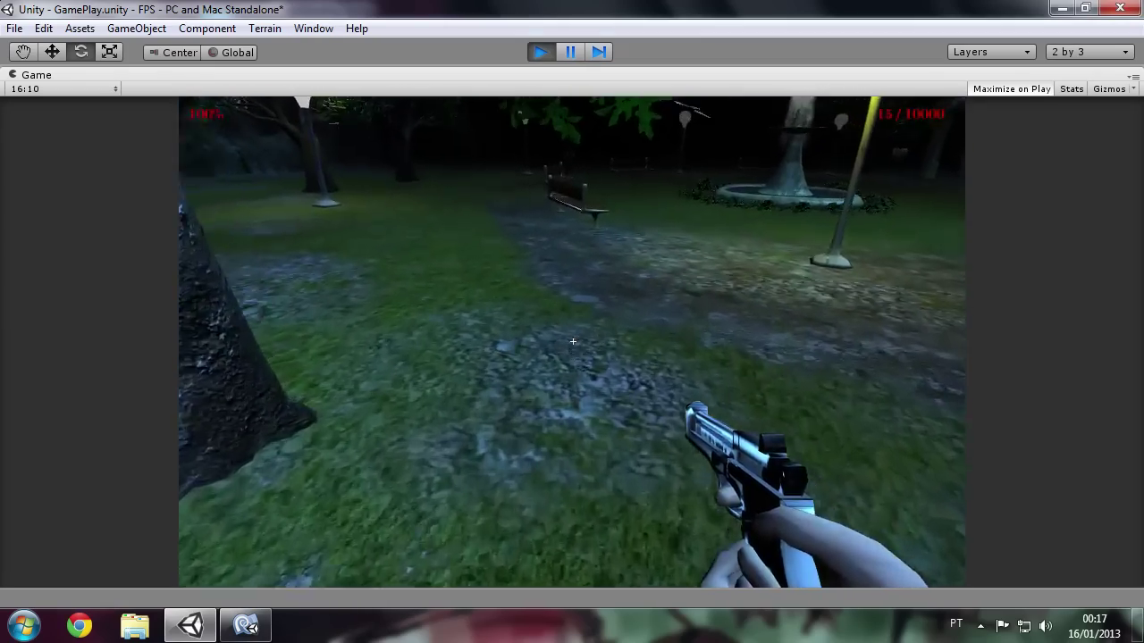
key(w)
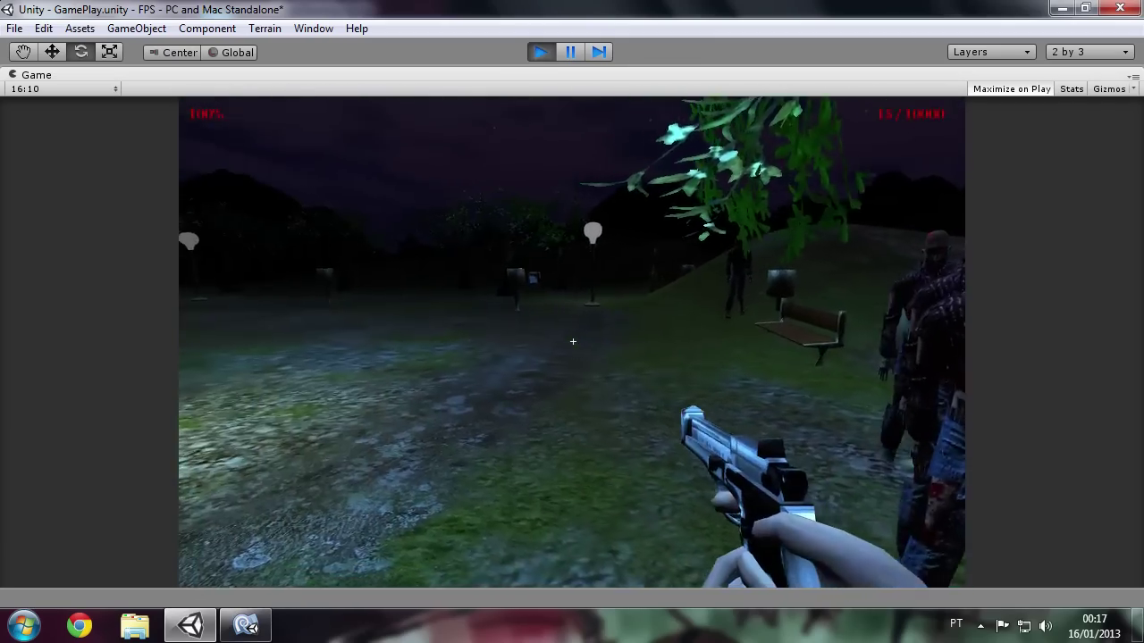
key(w)
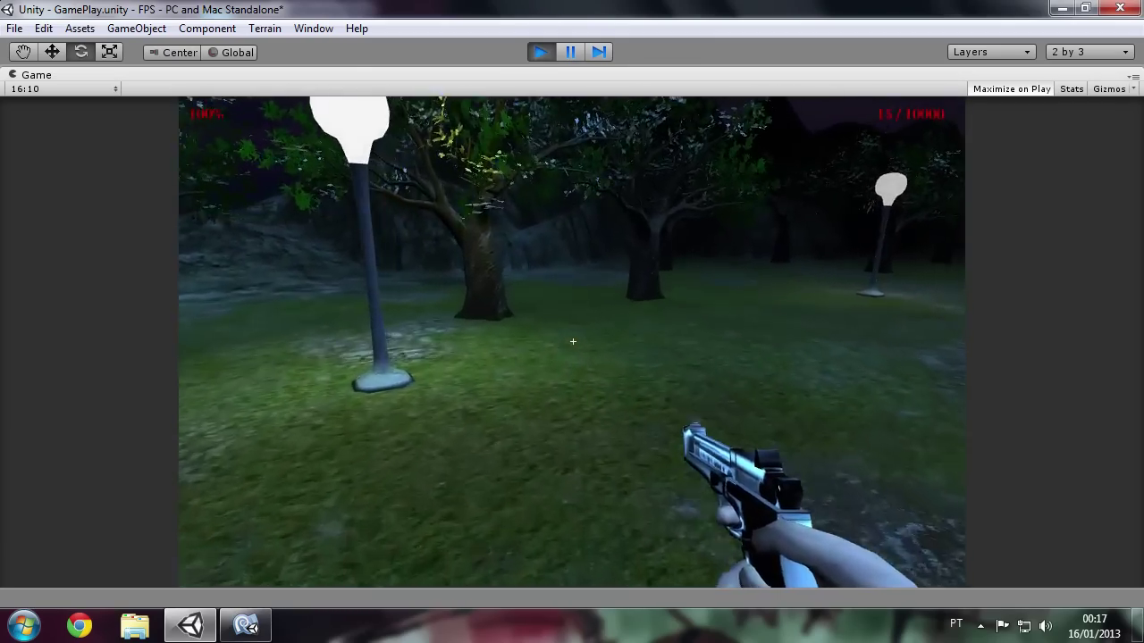
key(w)
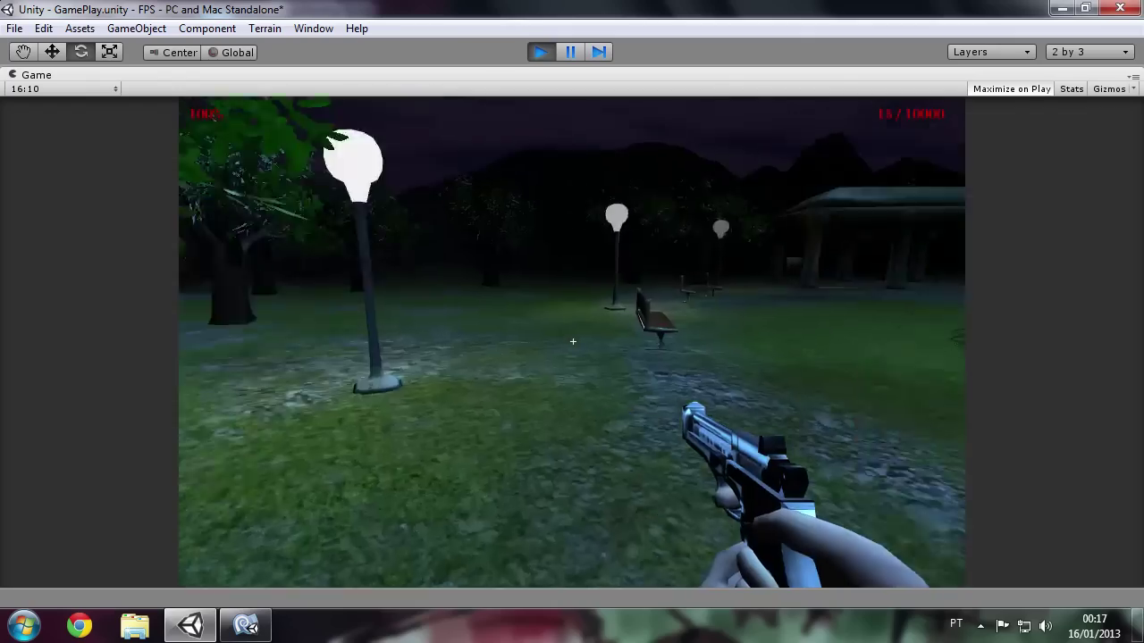
key(w)
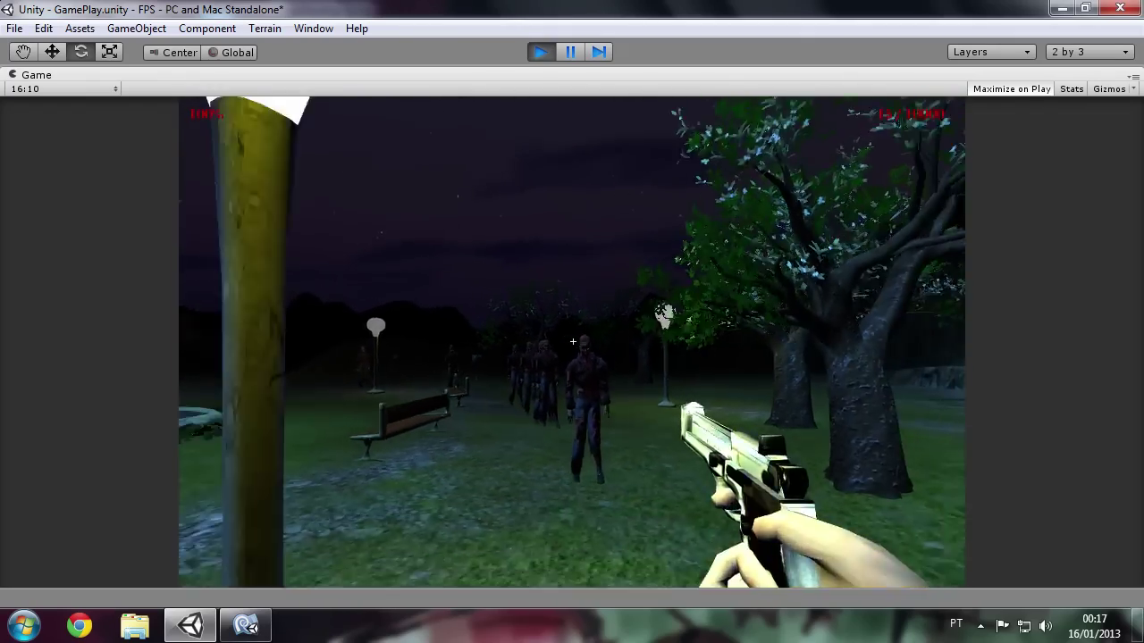
Aim and shoot the approaching zombies, collect the pistol ammo box, then stop the game
right_click(573, 341)
click(572, 341)
click(573, 341)
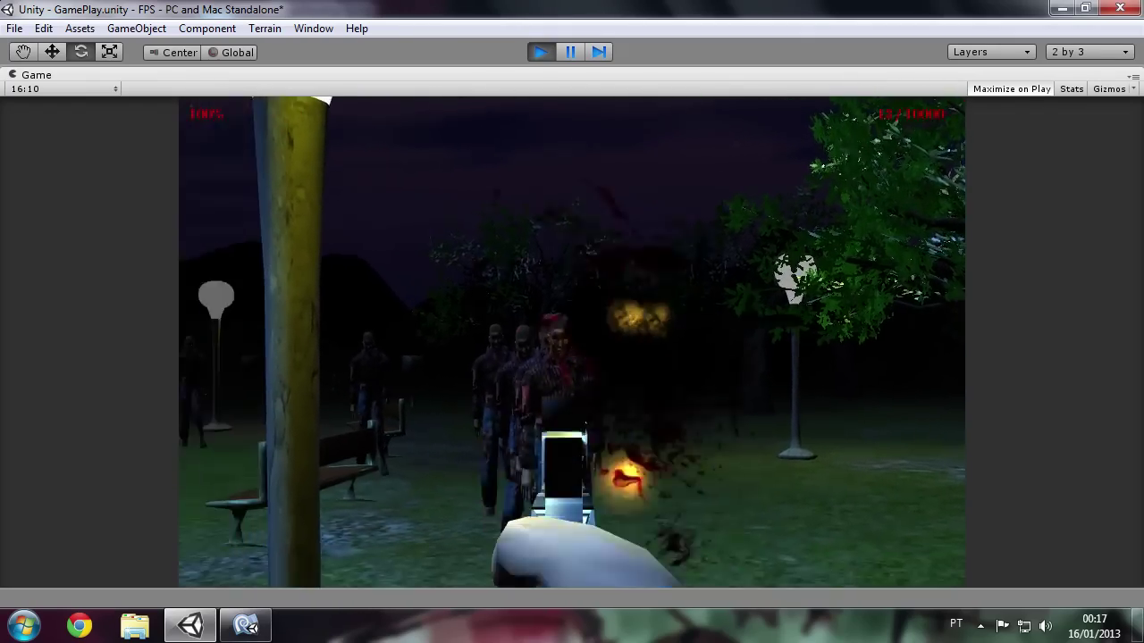
click(573, 341)
key(s)
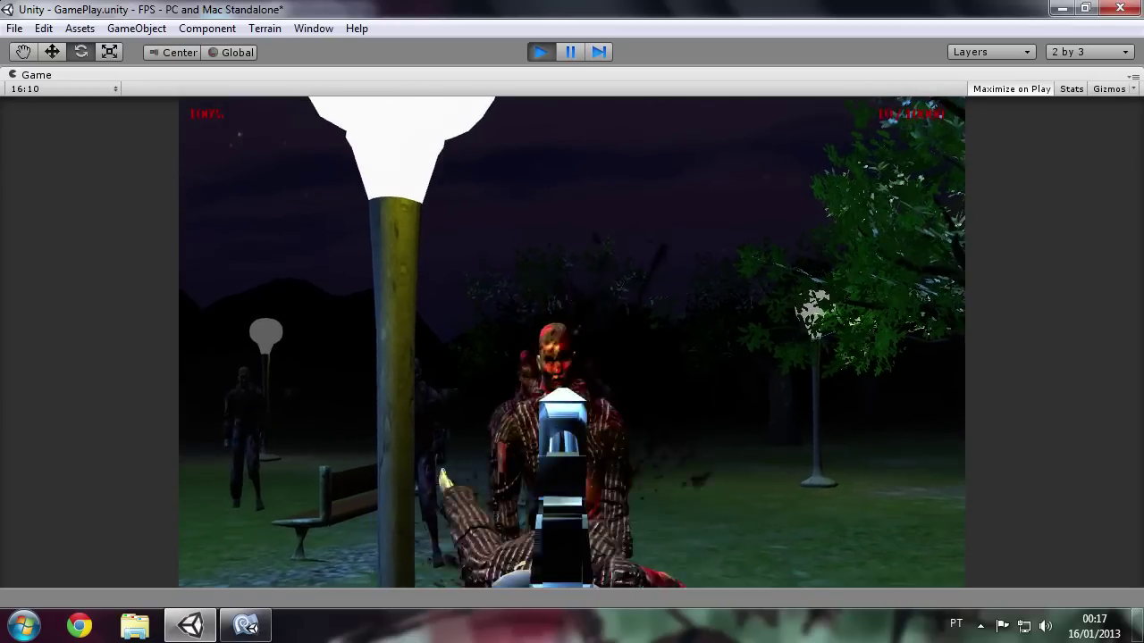
click(573, 341)
click(573, 341)
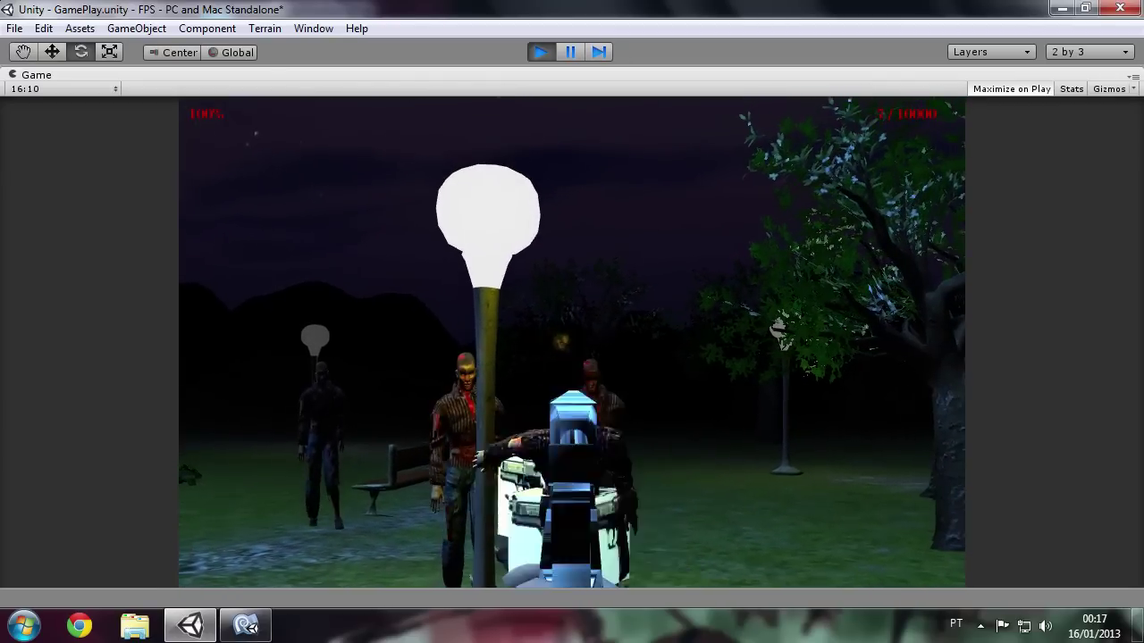
click(573, 342)
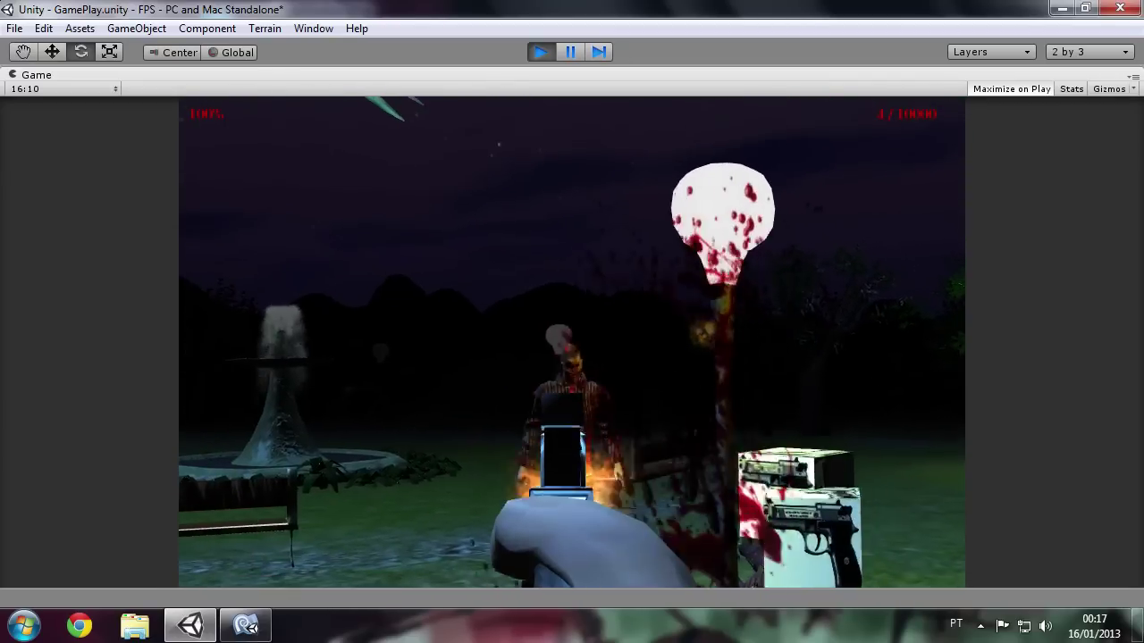
key(w)
key(w)
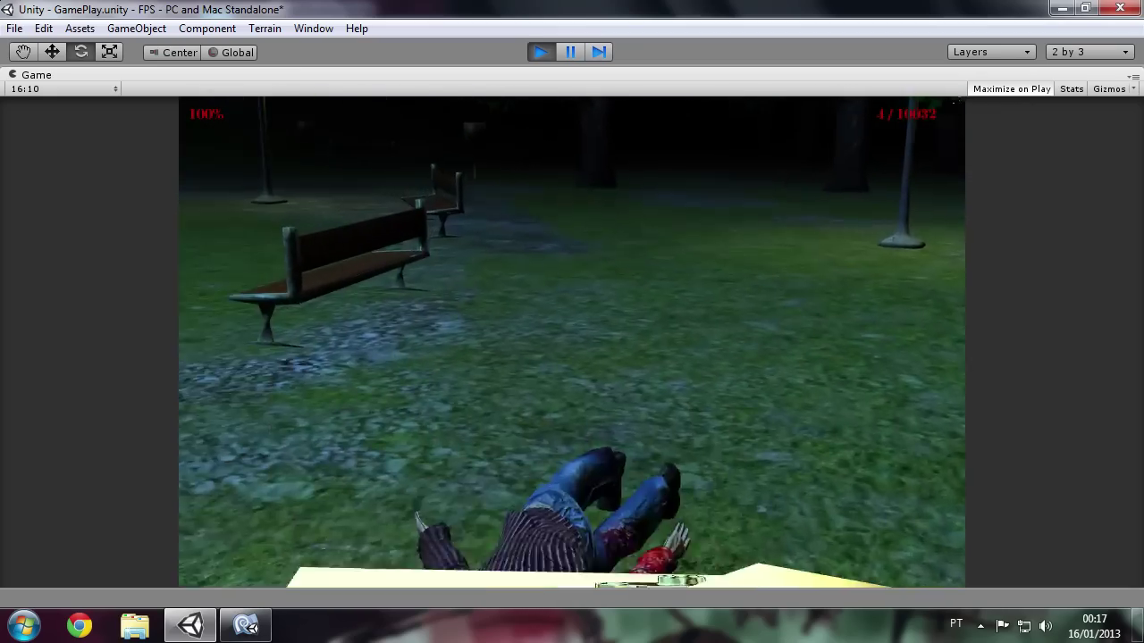
key(w)
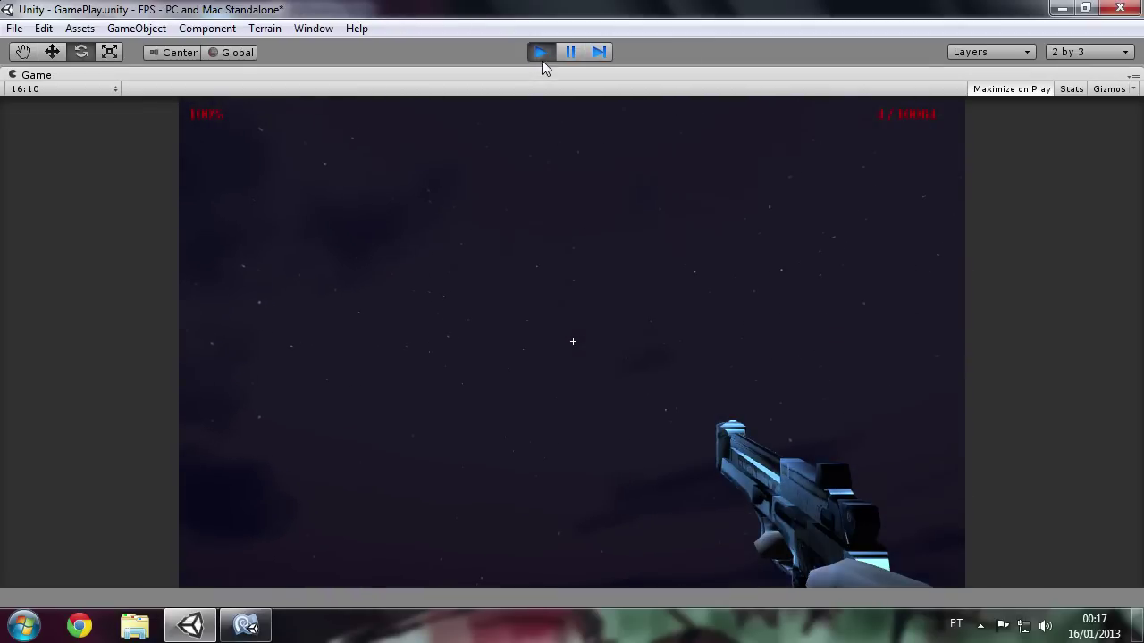
click(541, 52)
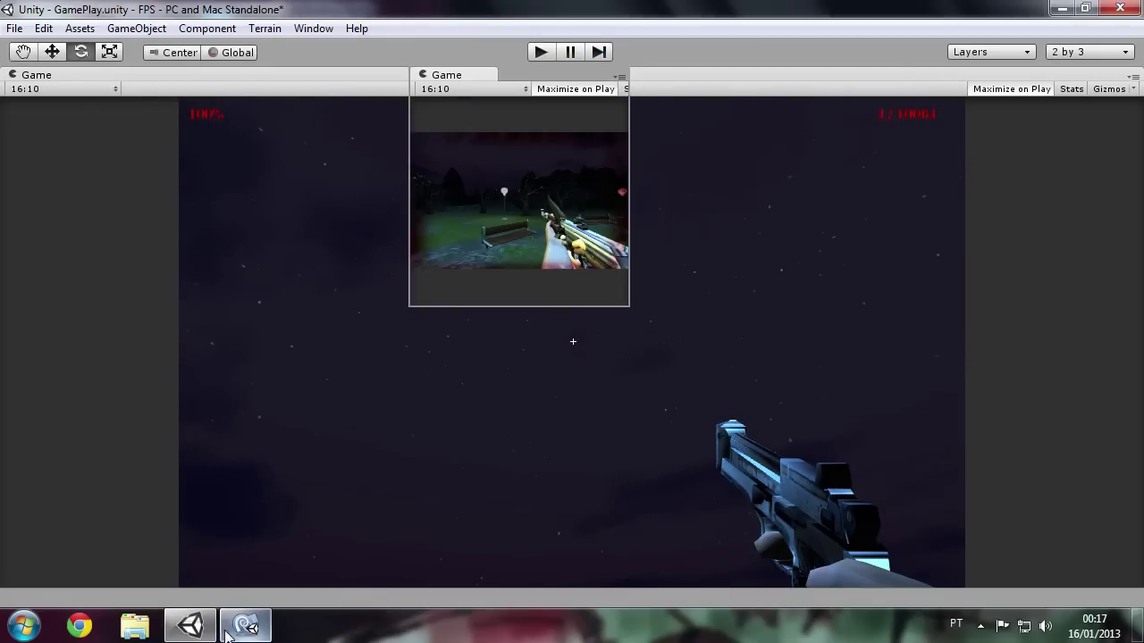
Delete the run clip's Rotation.y keys at frames 9 and 17
mouse_move(244, 630)
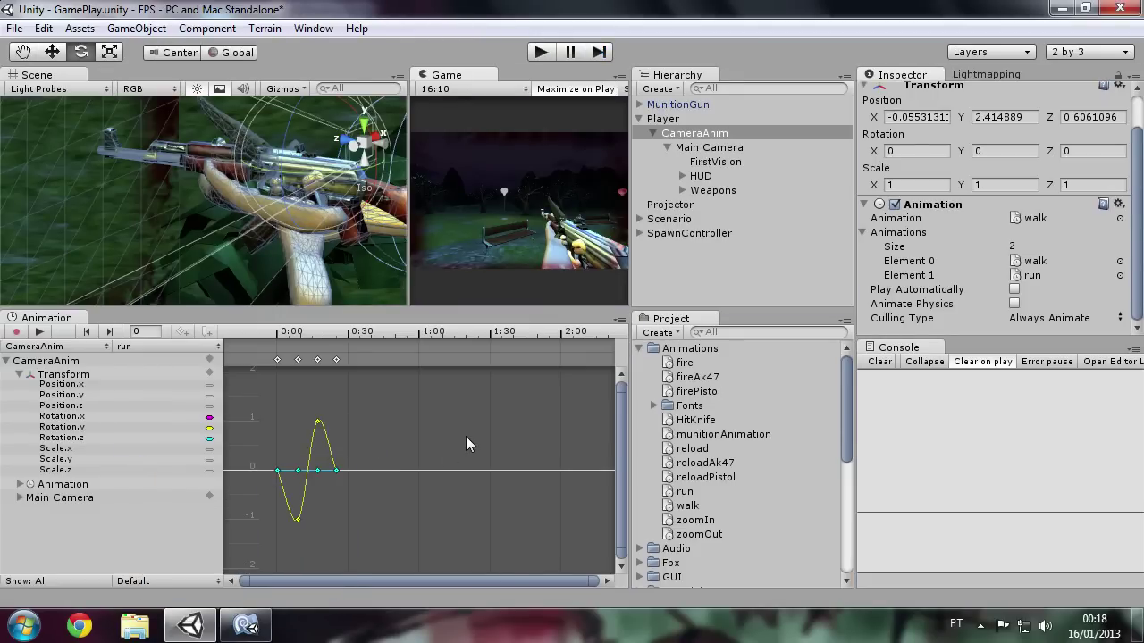
click(287, 336)
mouse_move(299, 338)
mouse_down()
mouse_move(348, 343)
mouse_move(270, 351)
mouse_up()
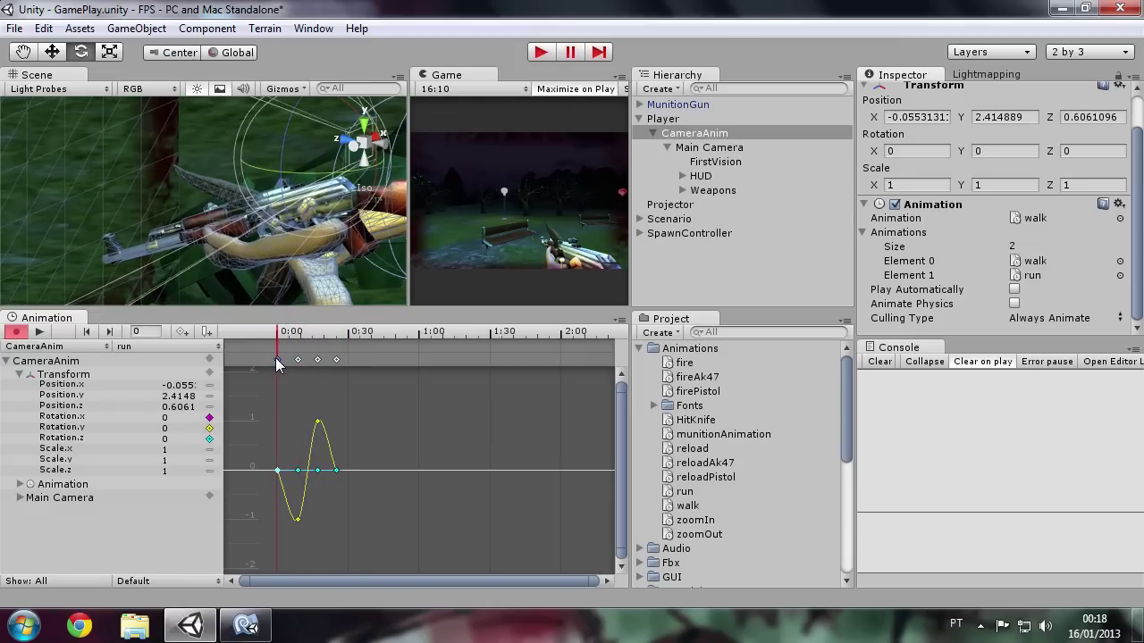
click(298, 361)
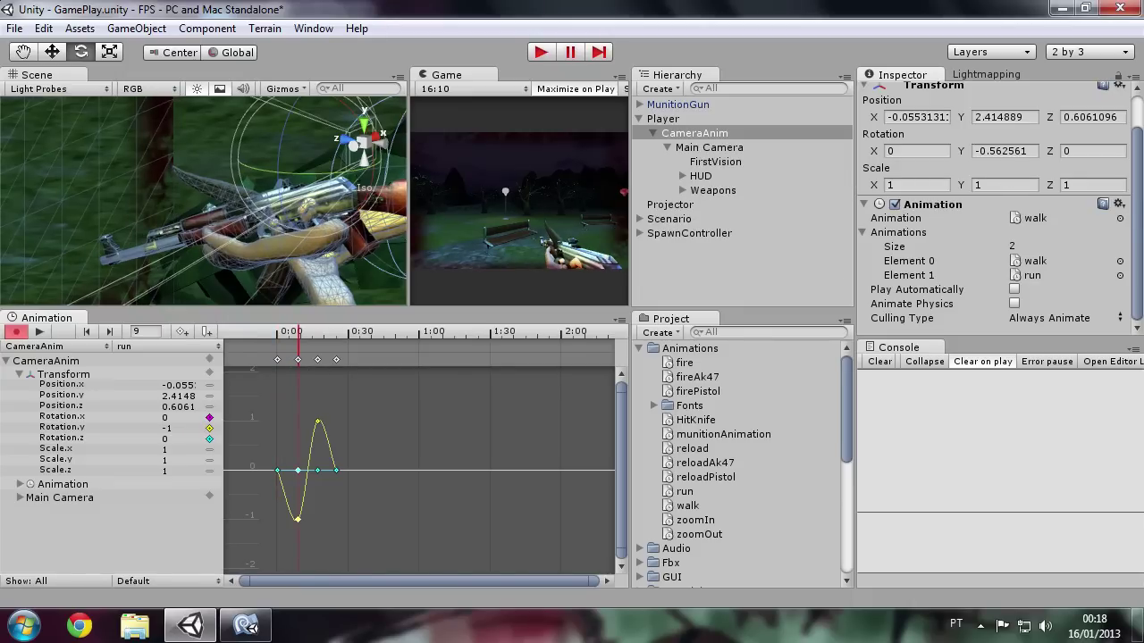
text(0)
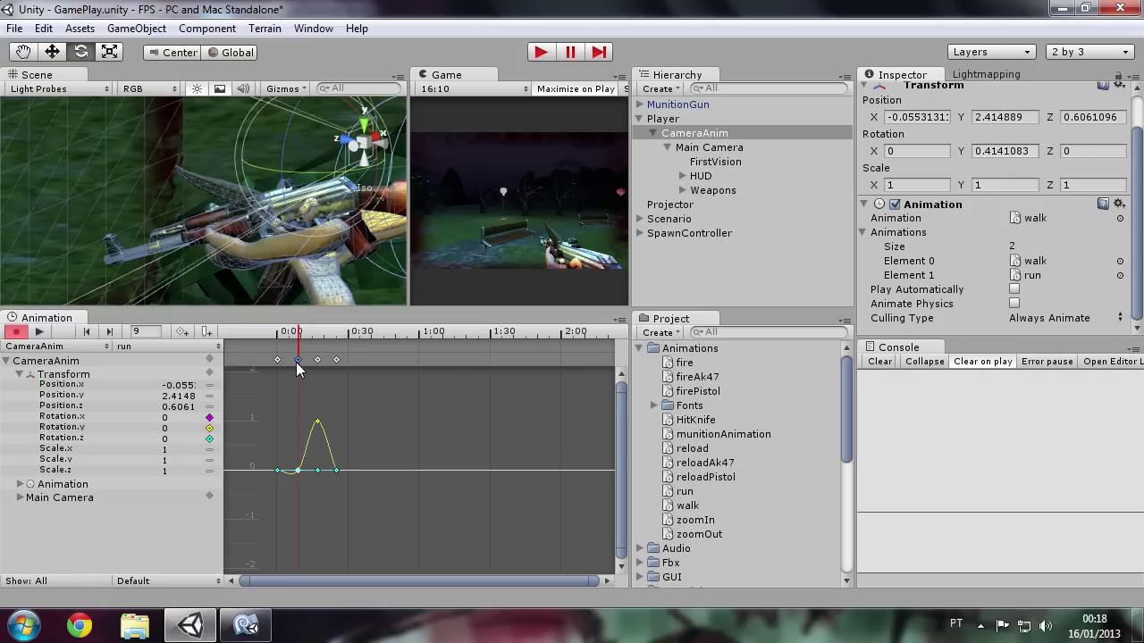
key(Delete)
click(319, 357)
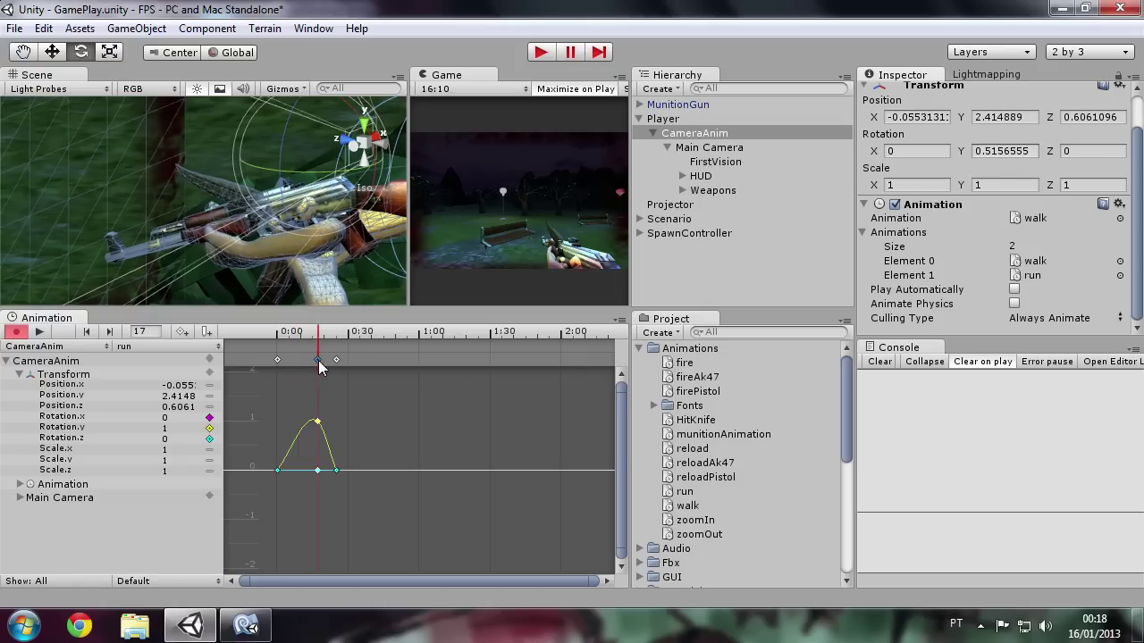
key(Delete)
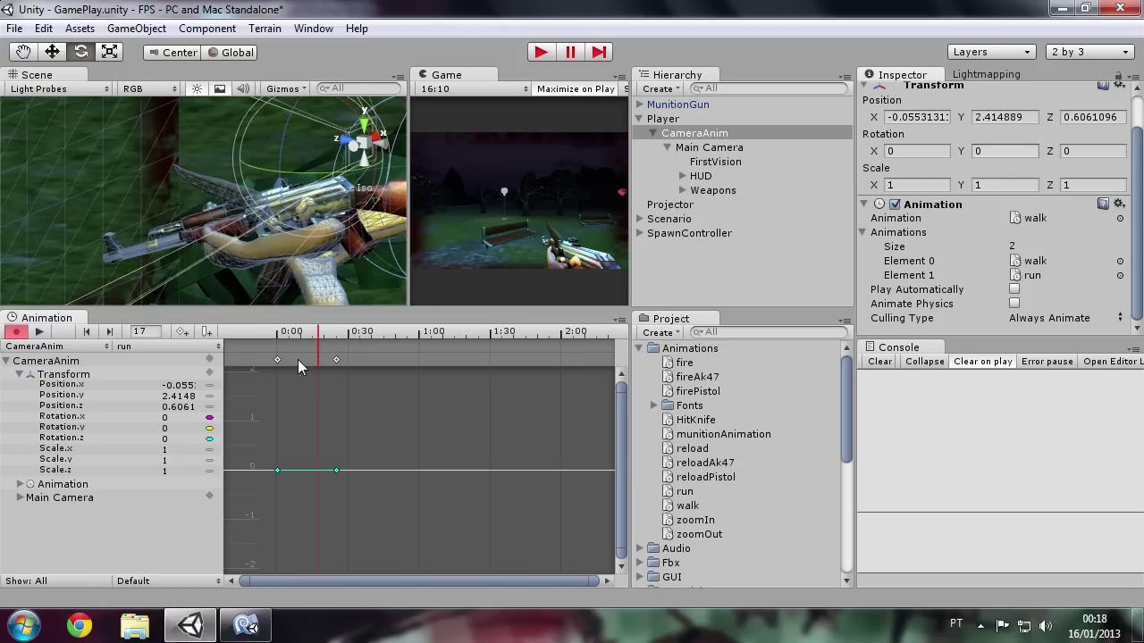
Record Rotation Z of -1 at frame 9 and 1 at frame 18, then stop recording and play
click(300, 332)
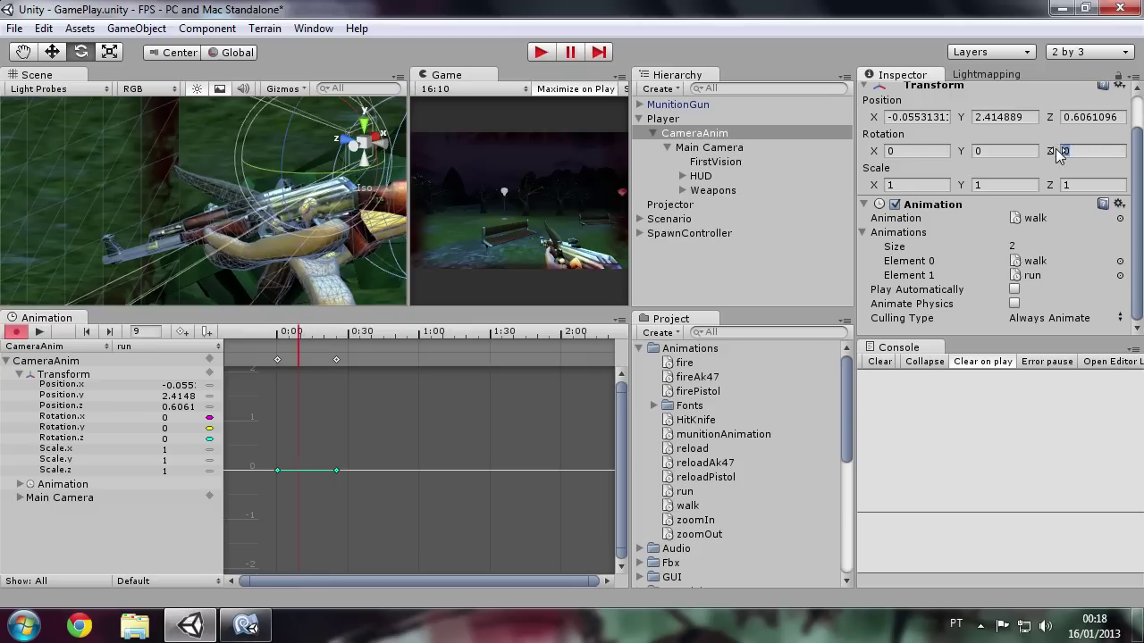
text(-1)
click(320, 334)
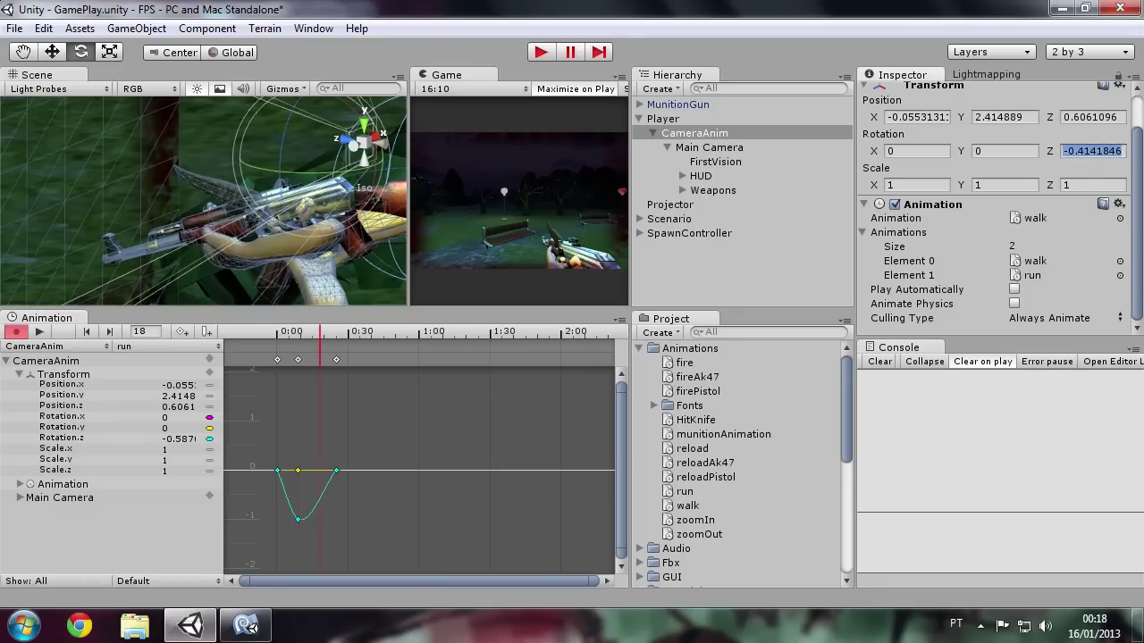
text(1)
key(Return)
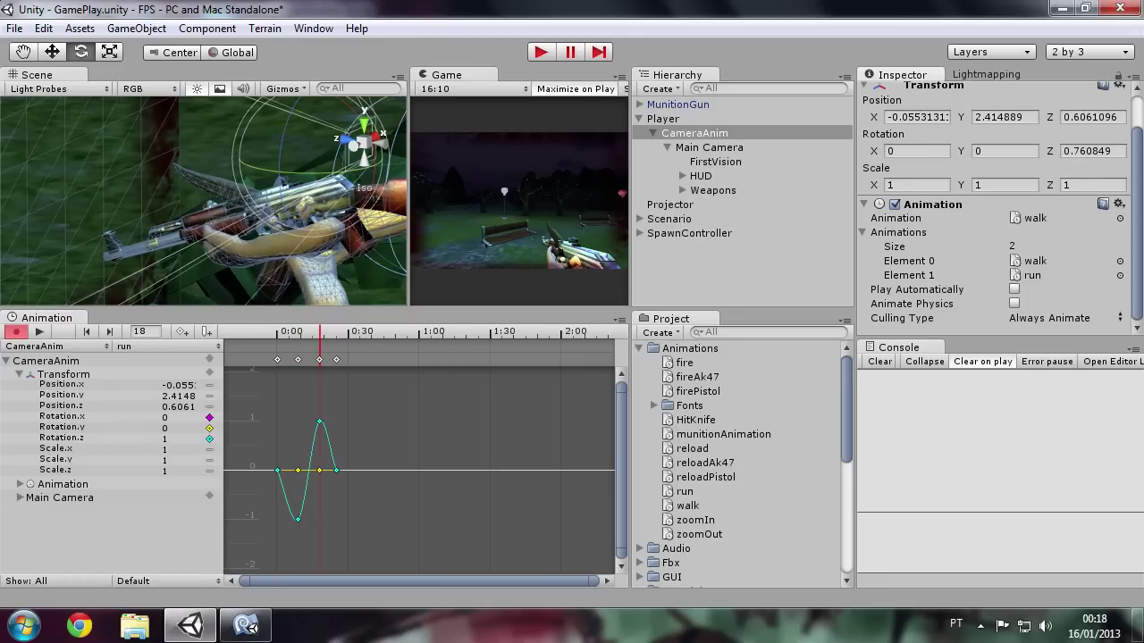
click(19, 333)
click(541, 54)
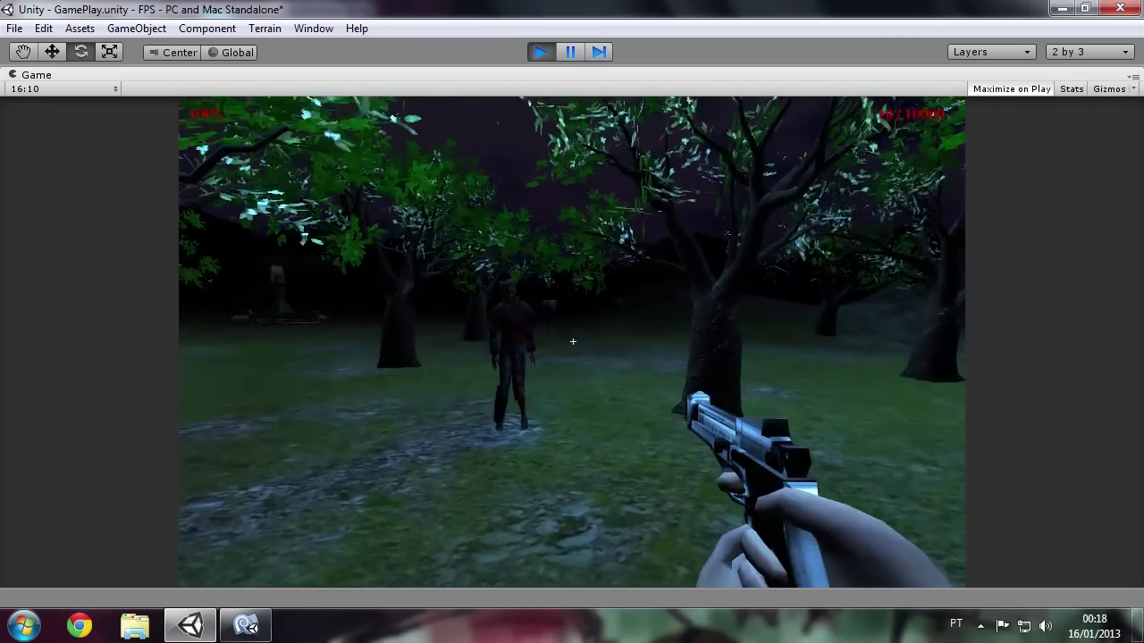
Shoot the zombie three times while testing the running sway, then stop Play mode
click(573, 342)
click(572, 341)
click(572, 342)
click(572, 341)
click(572, 342)
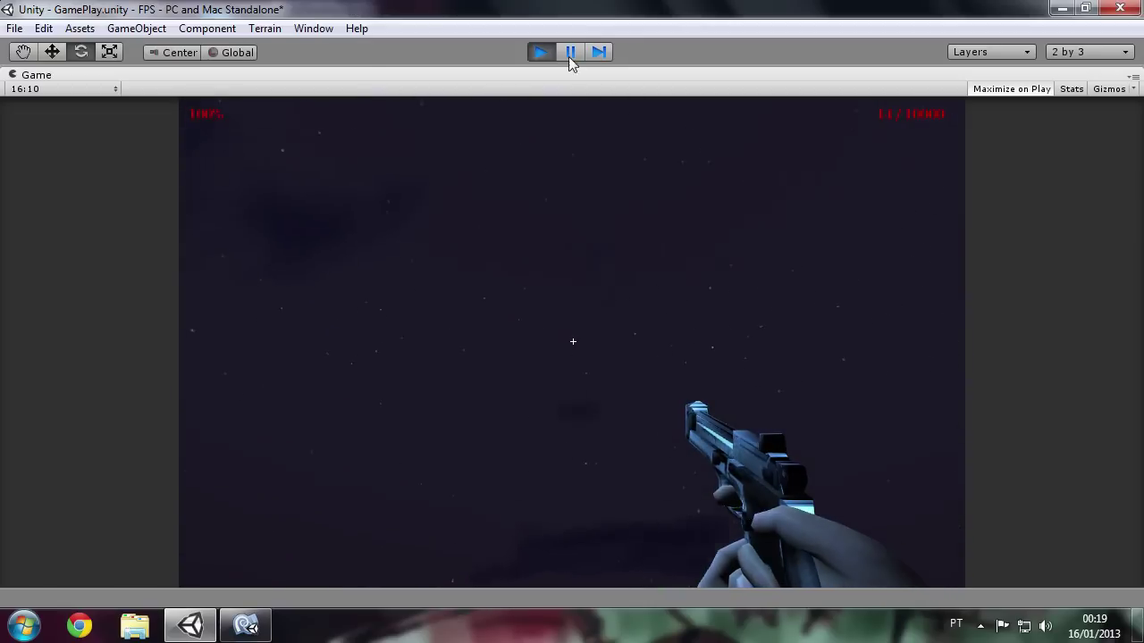
click(541, 52)
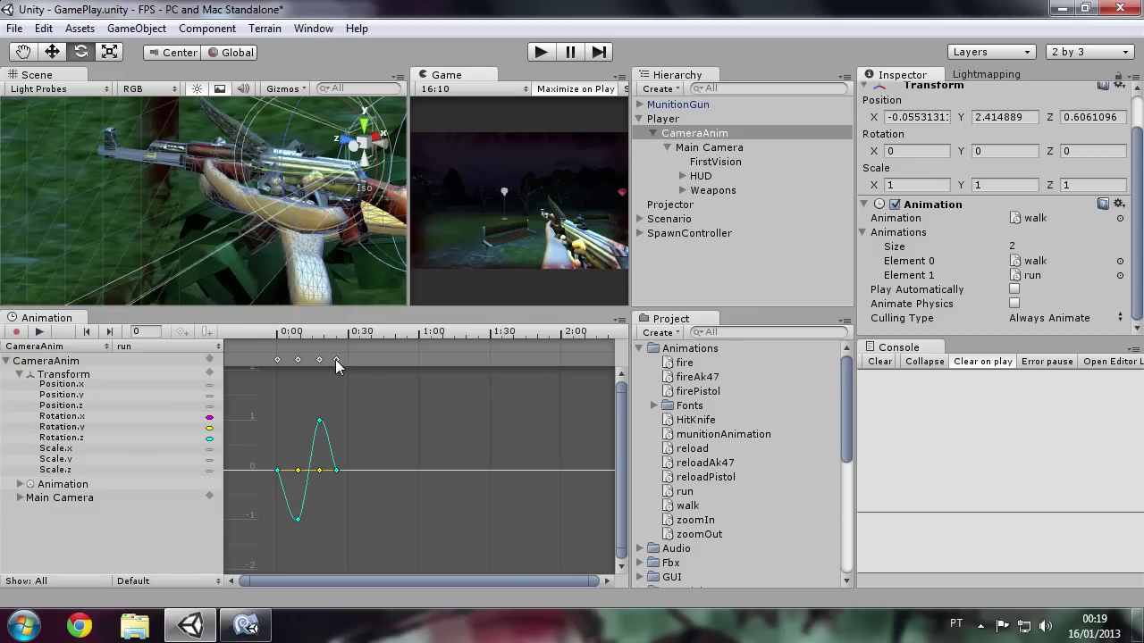
Move CameraAnim's run keyframes to about frame 30 and Weapons' to frames 27 and 40, then stop recording
drag(335, 359, 375, 361)
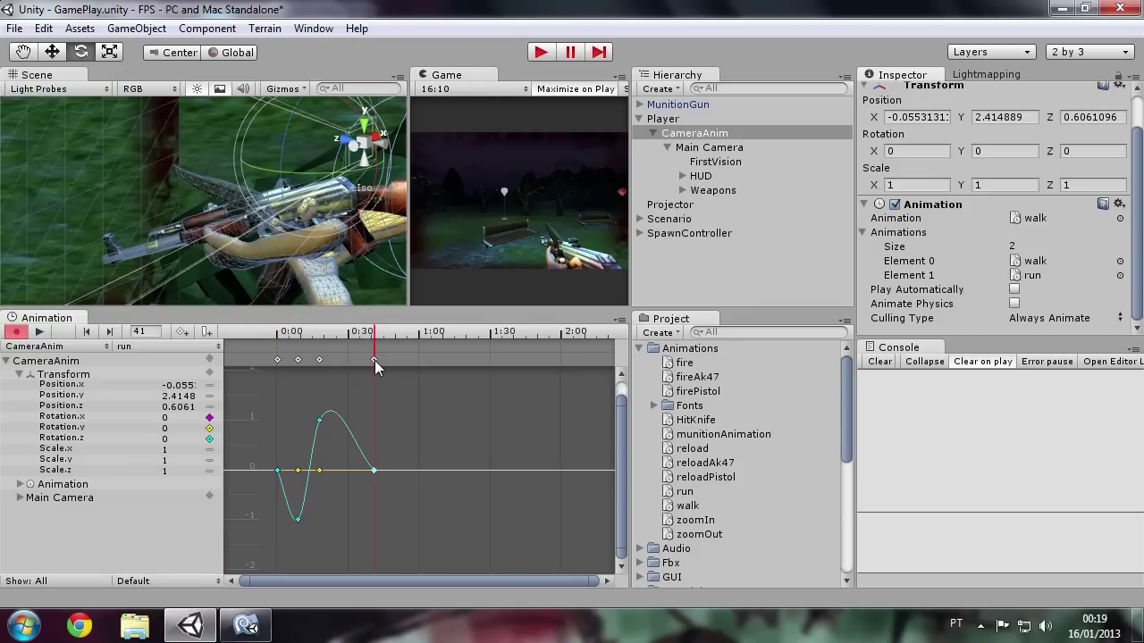
mouse_move(320, 359)
mouse_down()
mouse_move(349, 362)
mouse_move(310, 360)
mouse_up()
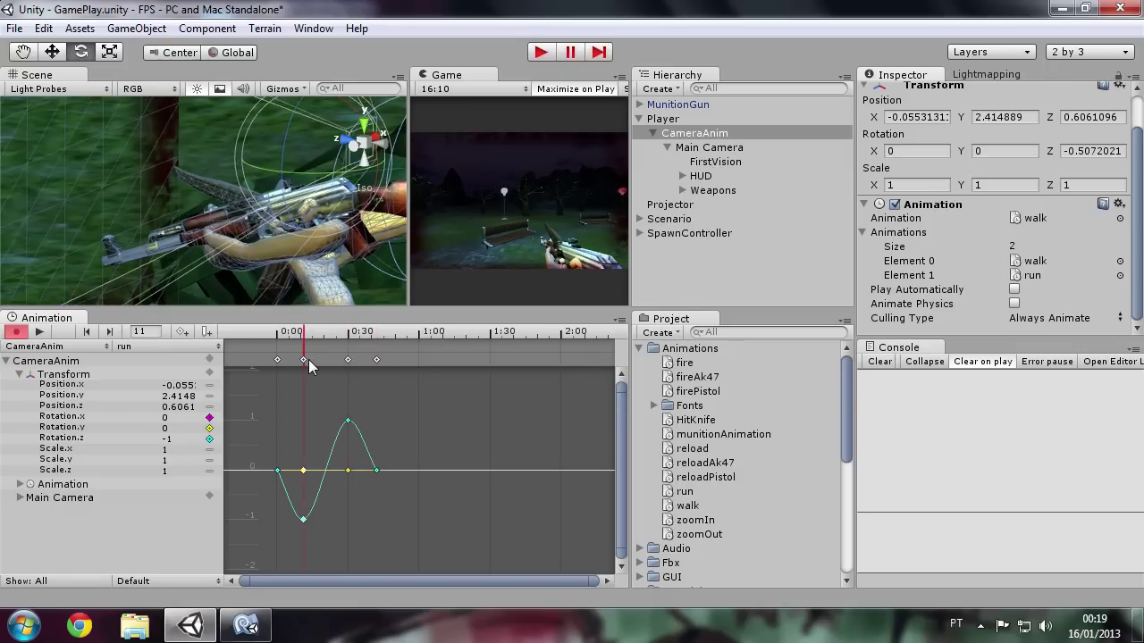
click(716, 192)
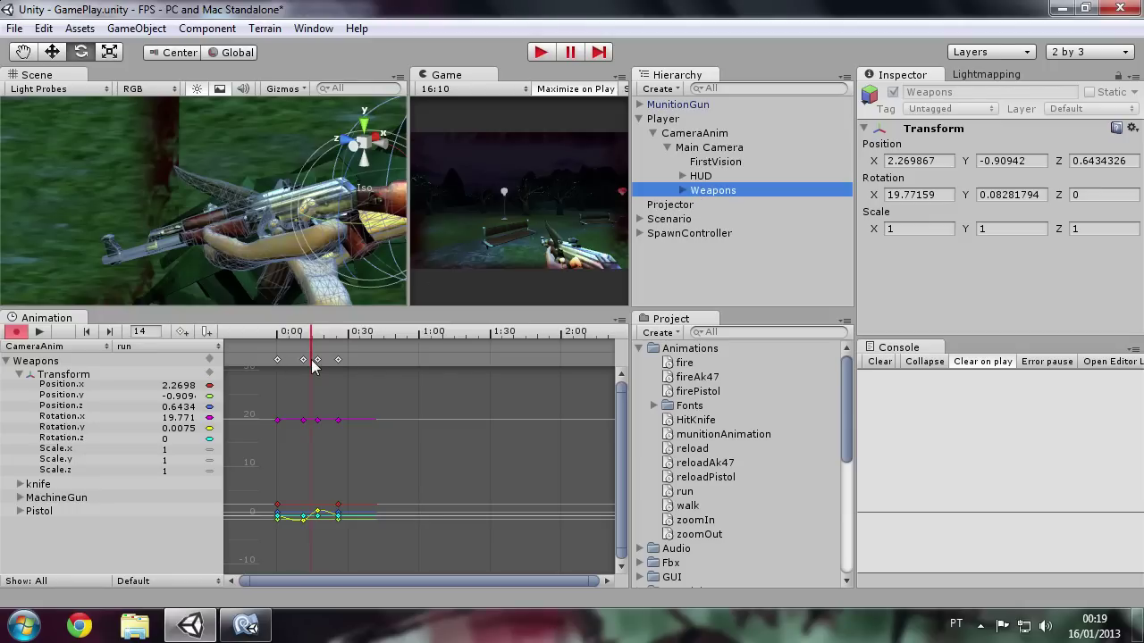
drag(340, 361, 373, 360)
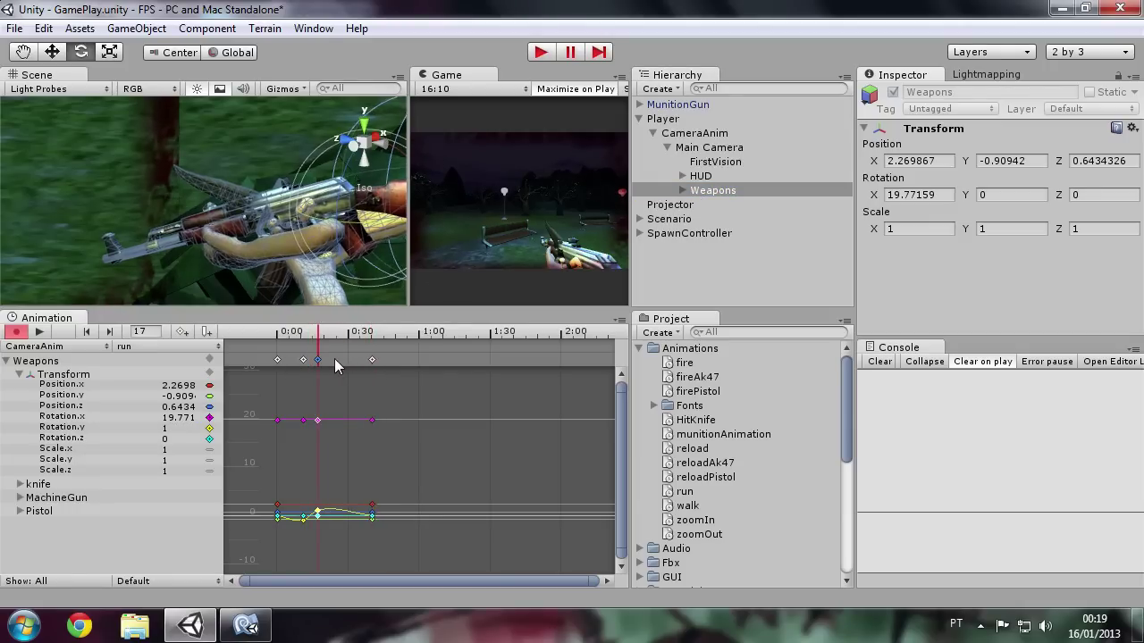
drag(322, 359, 340, 361)
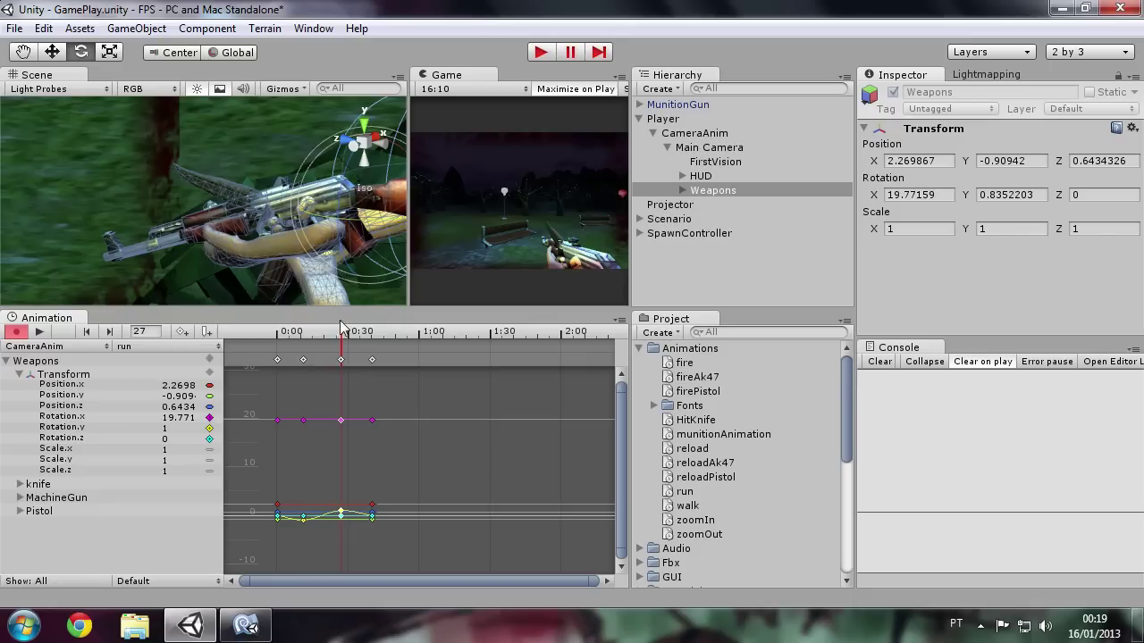
click(20, 332)
Play-test the lengthened run cycle with Ctrl+P, then stop the game
key(ctrl+p)
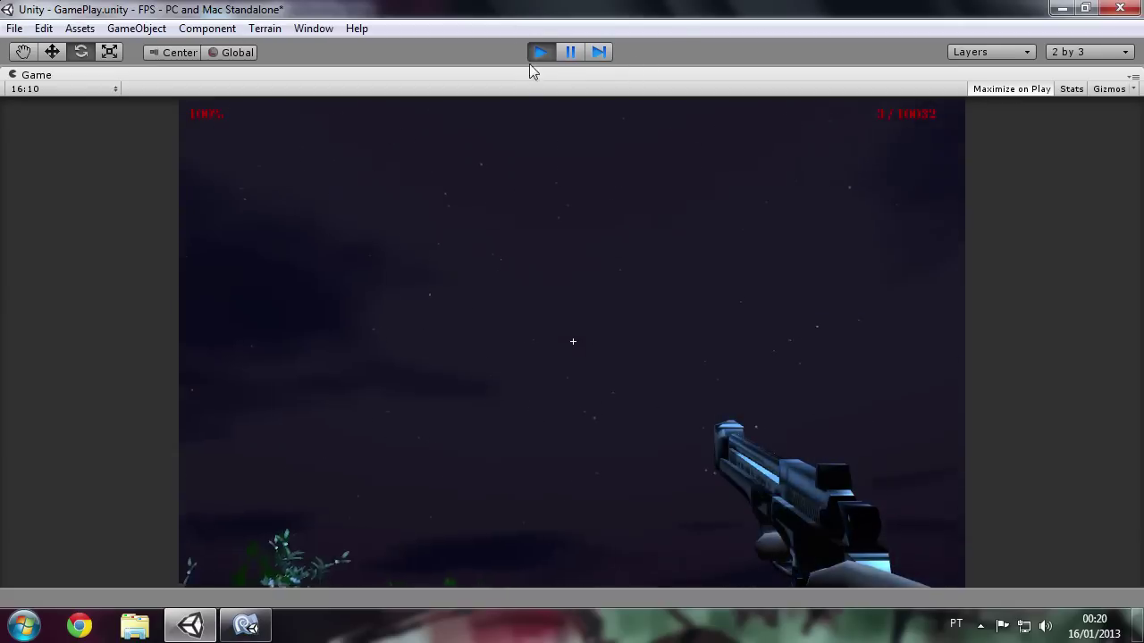
click(540, 52)
In MonoDevelop, review the run and jump logic in CharacterBase.cs around the callJump variable
click(239, 630)
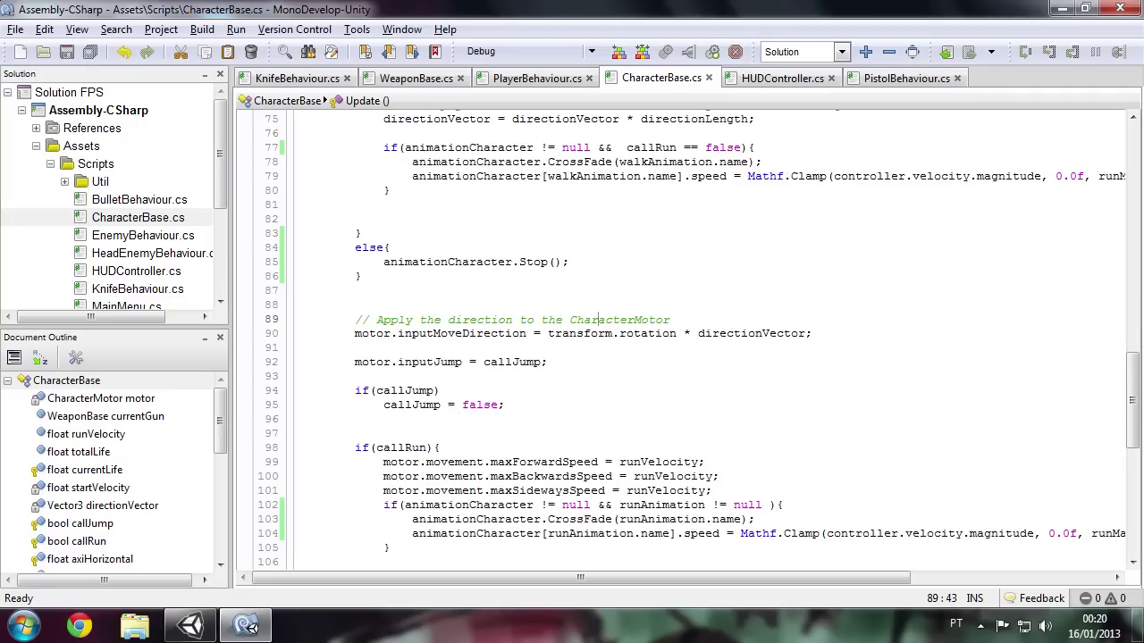
scroll(243, 628, down, 10)
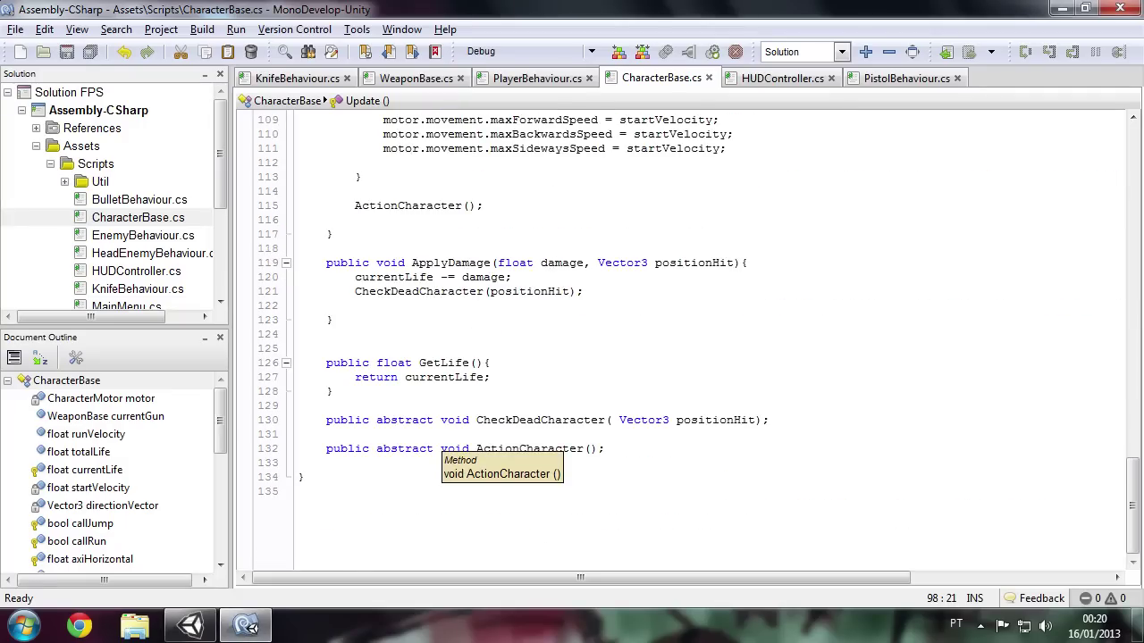
scroll(679, 339, up, 6)
scroll(680, 339, up, 3)
scroll(679, 339, up, 6)
scroll(679, 339, down, 6)
scroll(680, 339, down, 5)
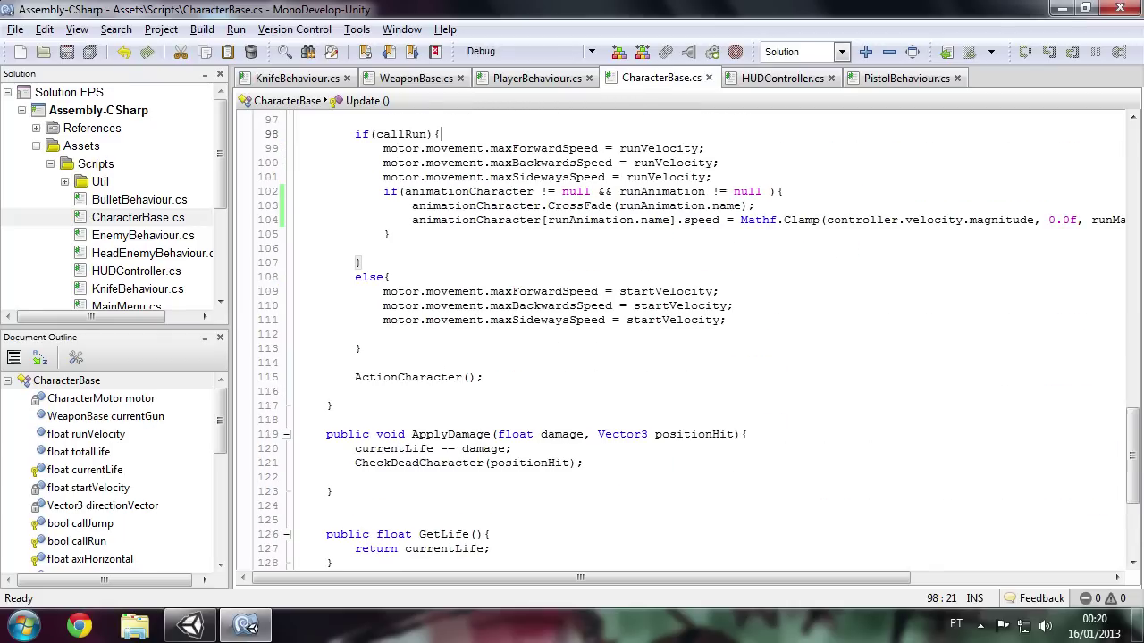
scroll(679, 340, up, 3)
scroll(680, 339, up, 1)
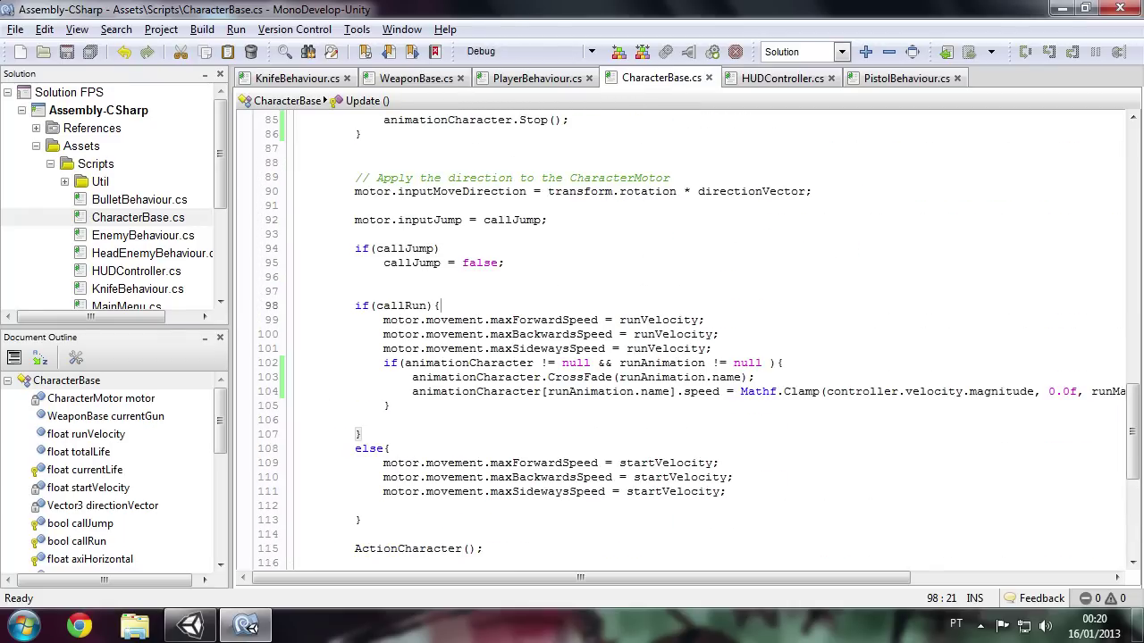
double_click(406, 249)
scroll(680, 339, up, 10)
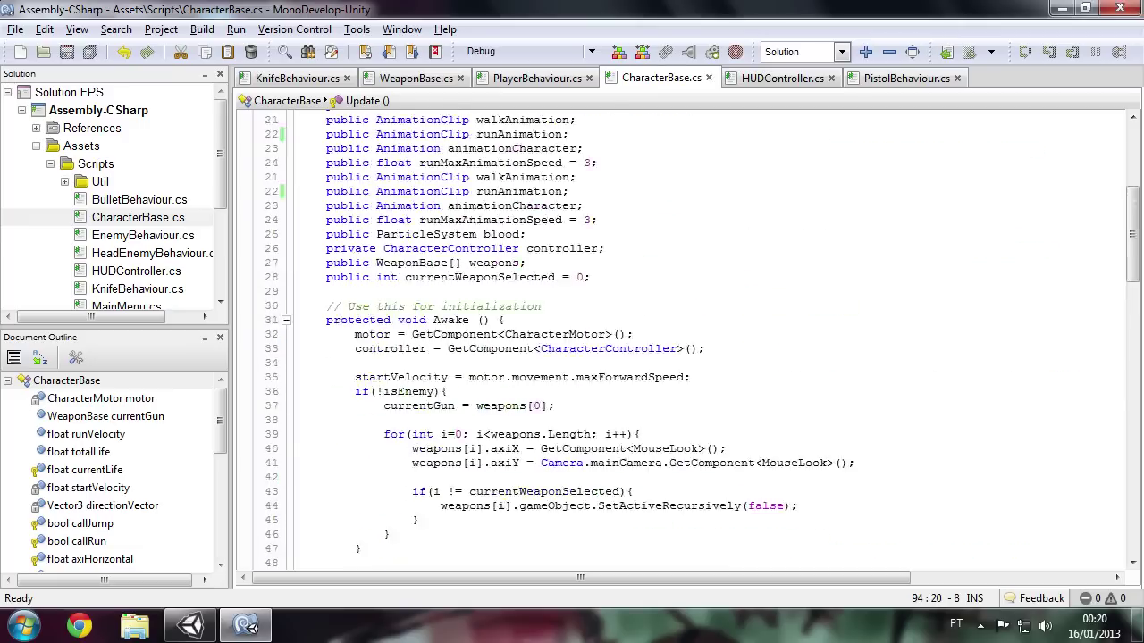
scroll(680, 340, down, 5)
scroll(680, 340, up, 3)
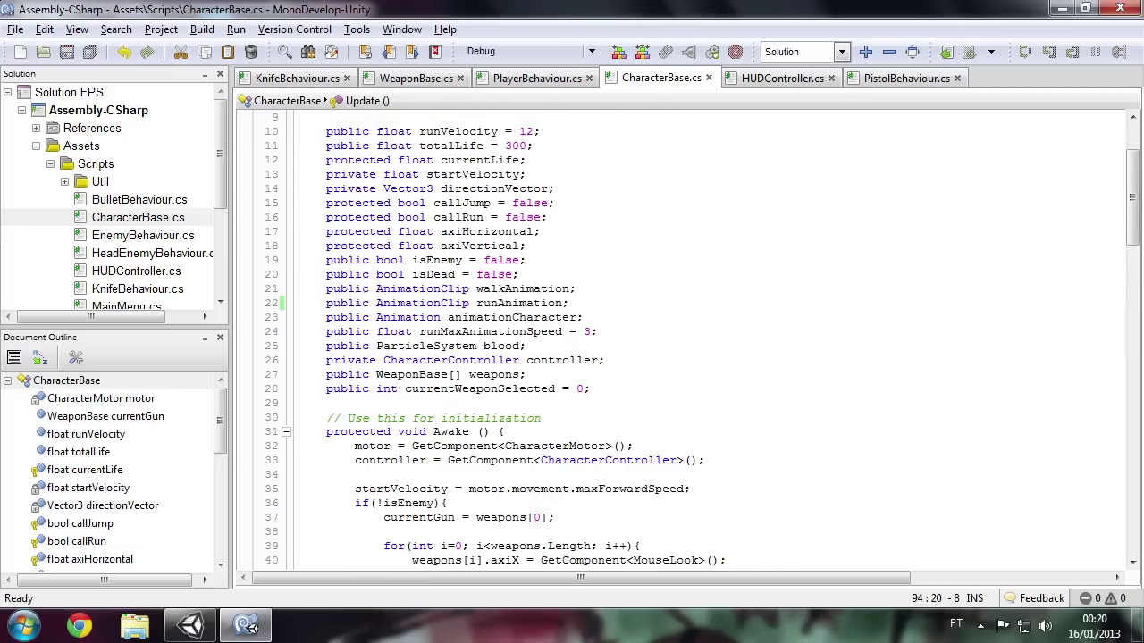
Open PlayerBehaviour.cs and scroll to its ActionCharacter method
click(534, 79)
scroll(679, 340, down, 5)
scroll(680, 340, down, 14)
scroll(680, 339, down, 12)
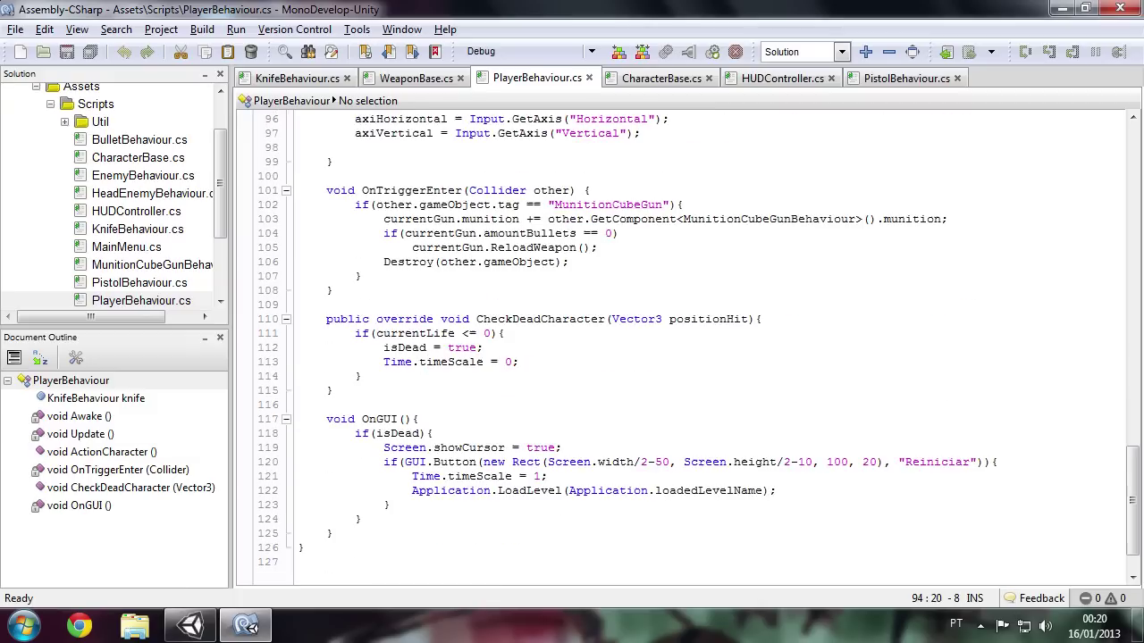
scroll(679, 340, up, 10)
scroll(680, 339, up, 3)
scroll(679, 340, up, 2)
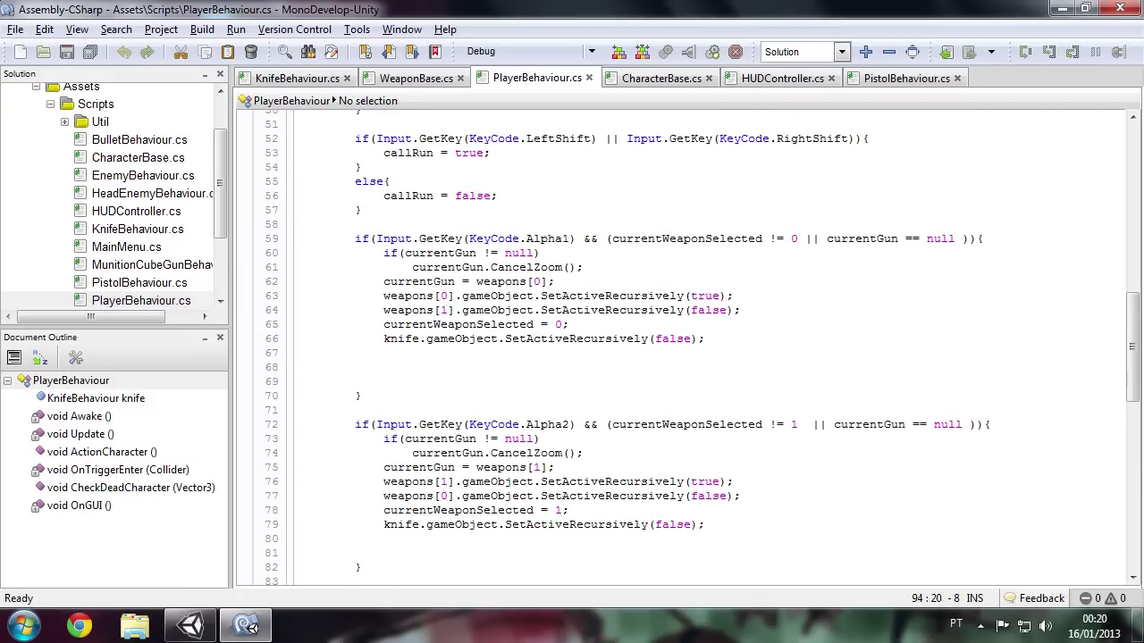
scroll(679, 339, up, 4)
scroll(679, 340, up, 3)
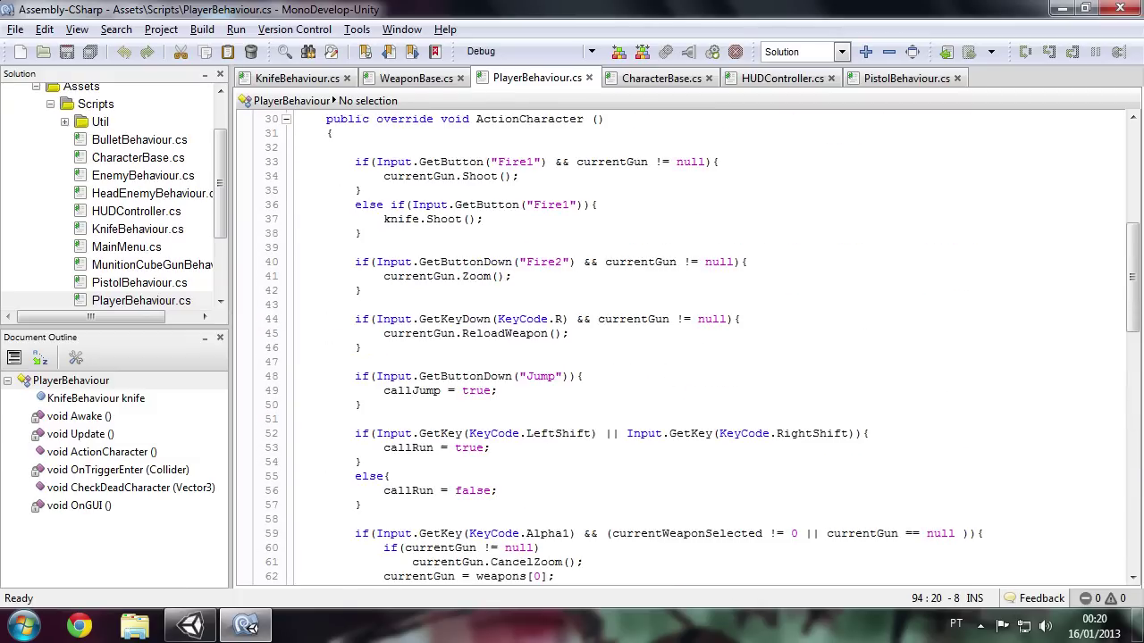
scroll(679, 340, up, 3)
scroll(680, 340, down, 1)
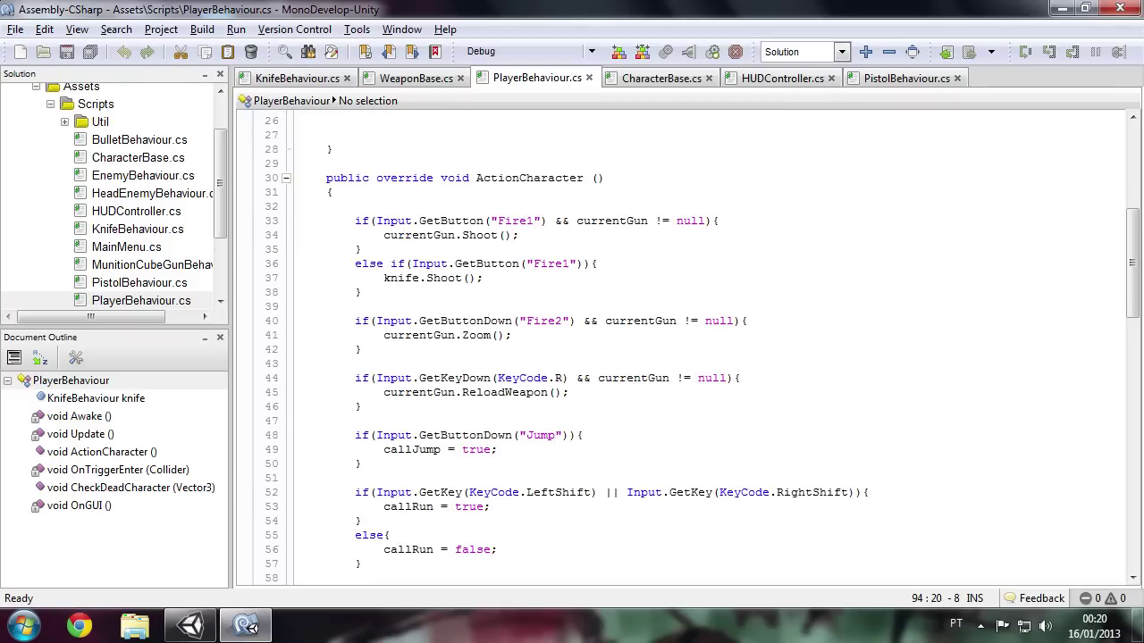
scroll(679, 339, down, 1)
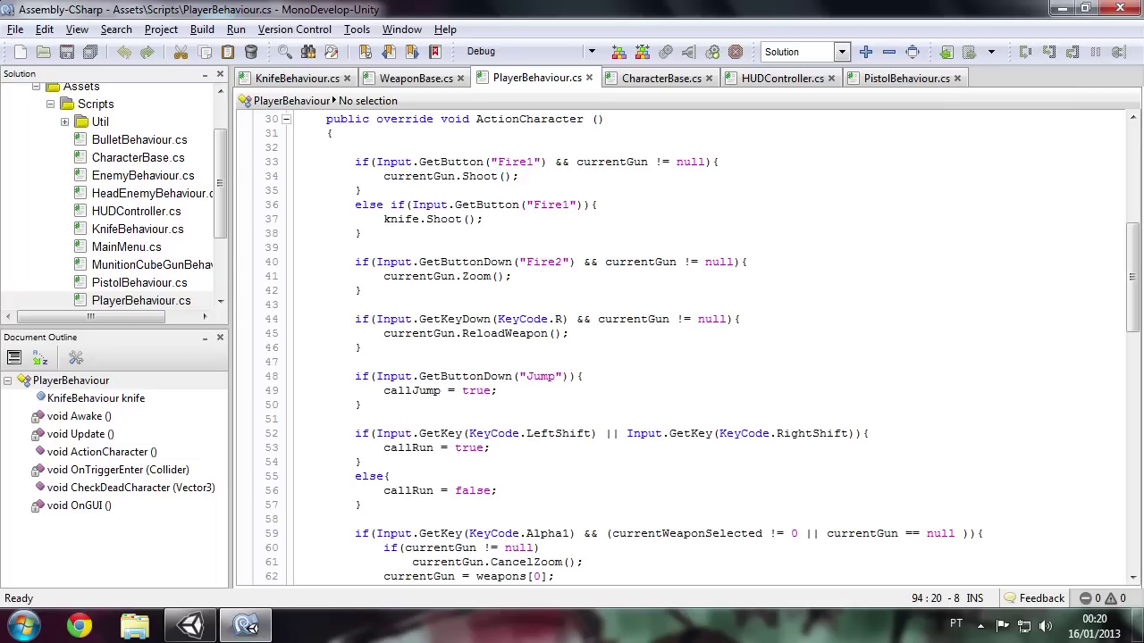
Append "&& callRun == false" to the Fire1 condition on line 33 and copy that check
click(705, 162)
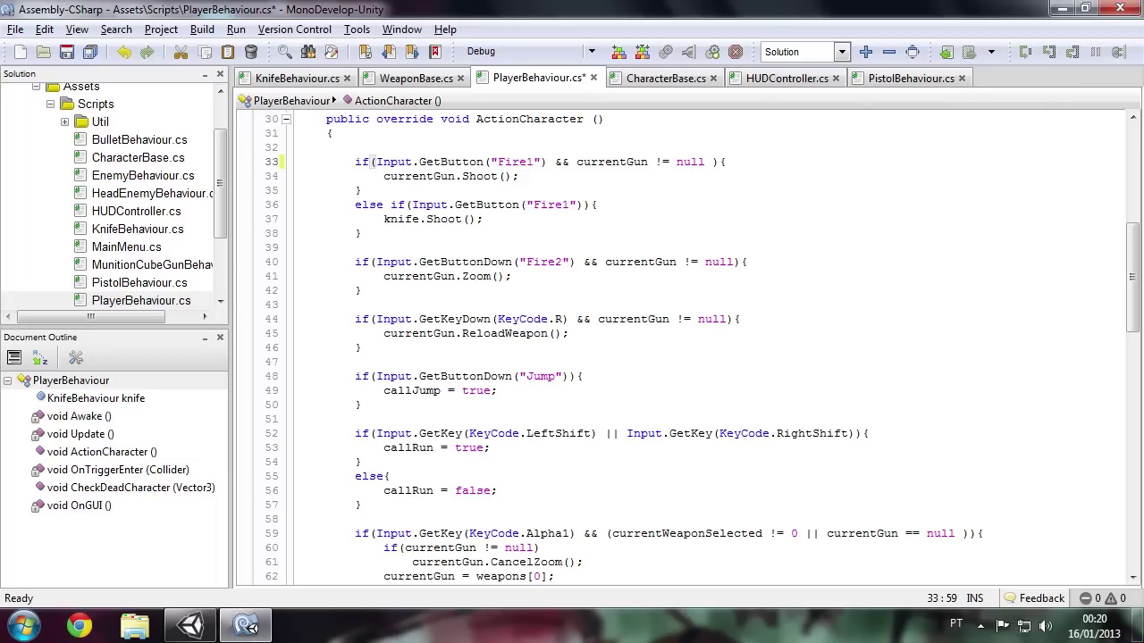
text(&&)
double_click(409, 448)
click(728, 162)
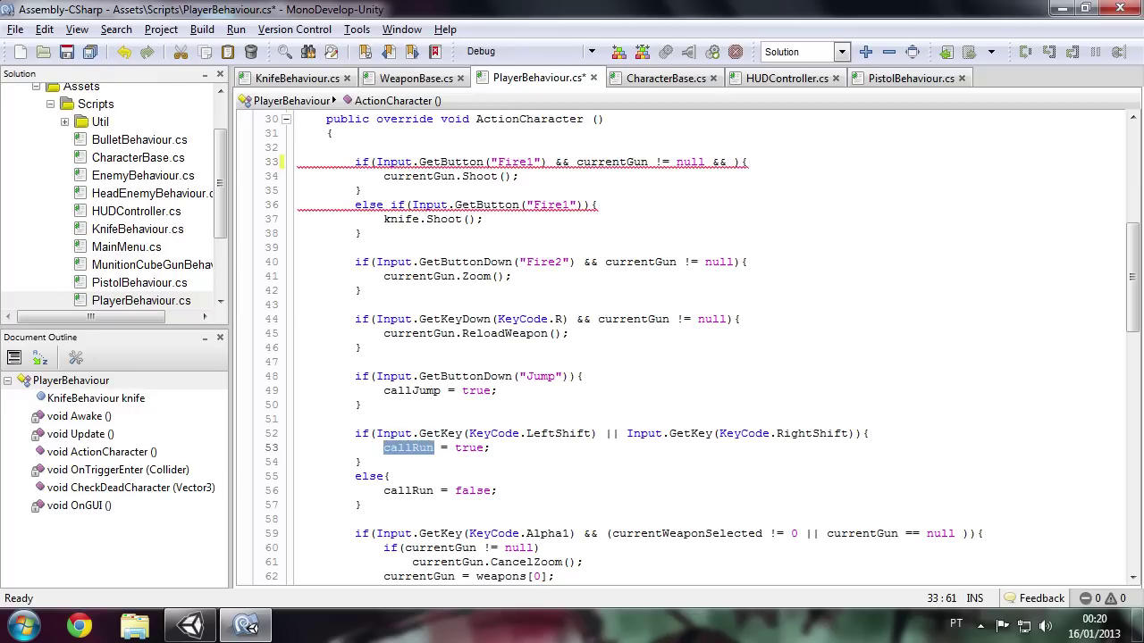
text(callRun ==f)
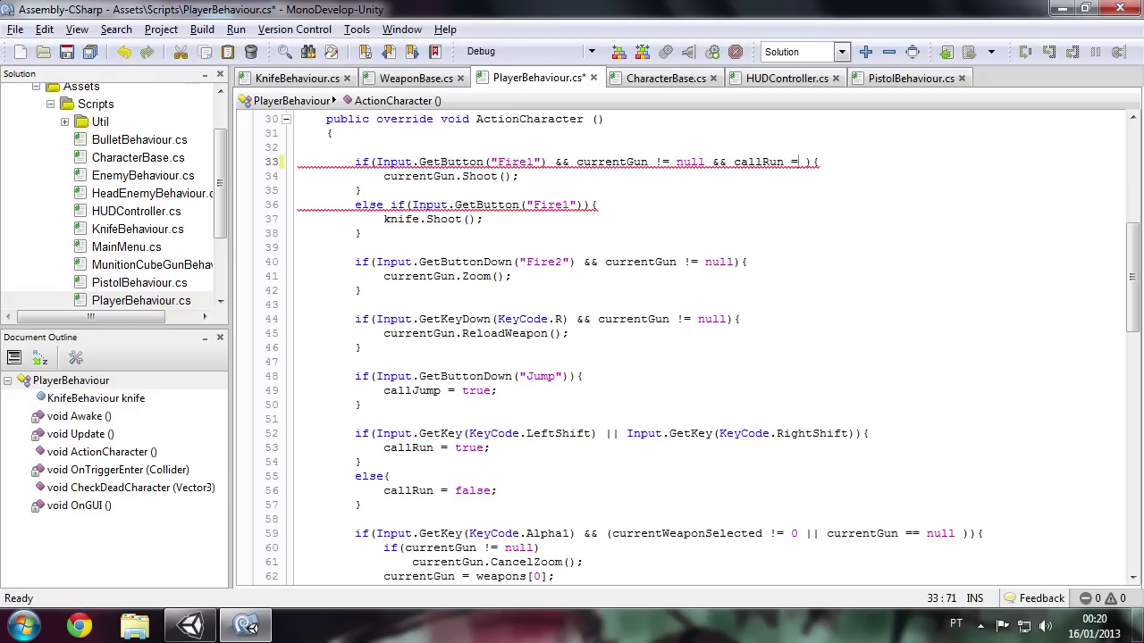
text(alse)
key(Escape)
key(Left)
key(Left)
key(Left)
key(ctrl+shift+Left)
key(ctrl+shift+Left)
key(ctrl+shift+Left)
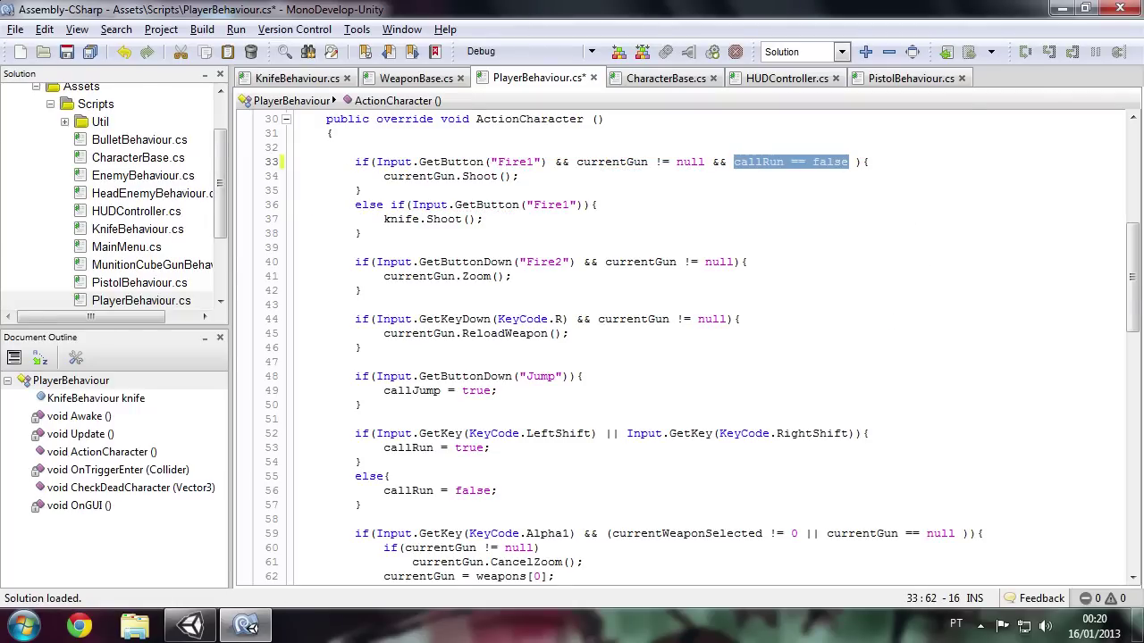
Add the callRun == false check to the zoom and reload conditions on lines 40 and 44, saving
click(735, 262)
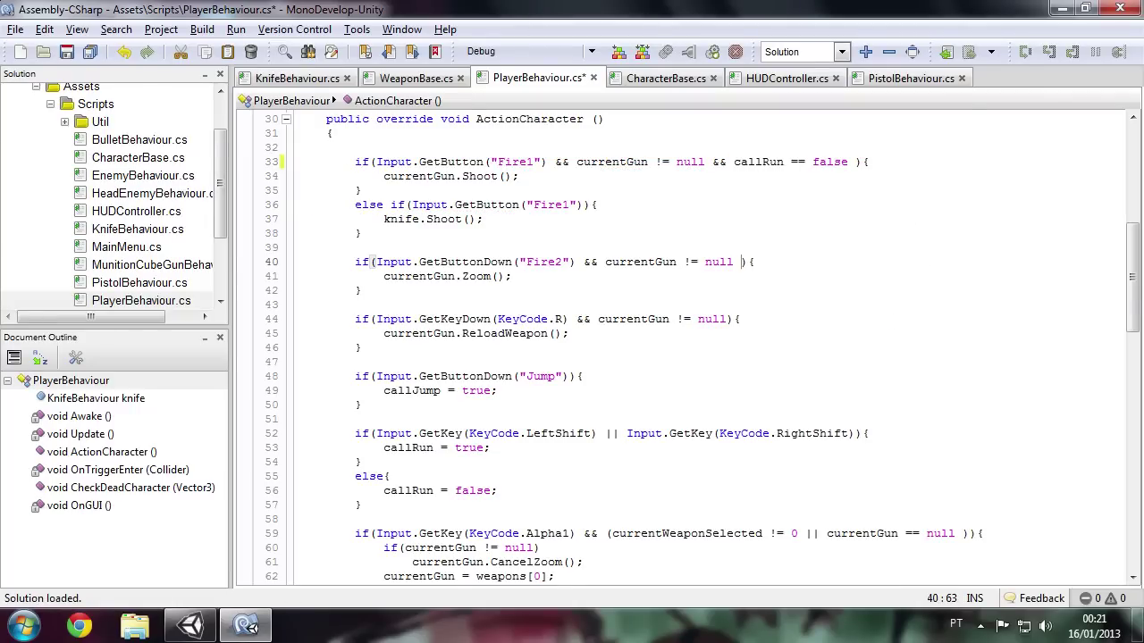
text(&&)
text(callRun == false)
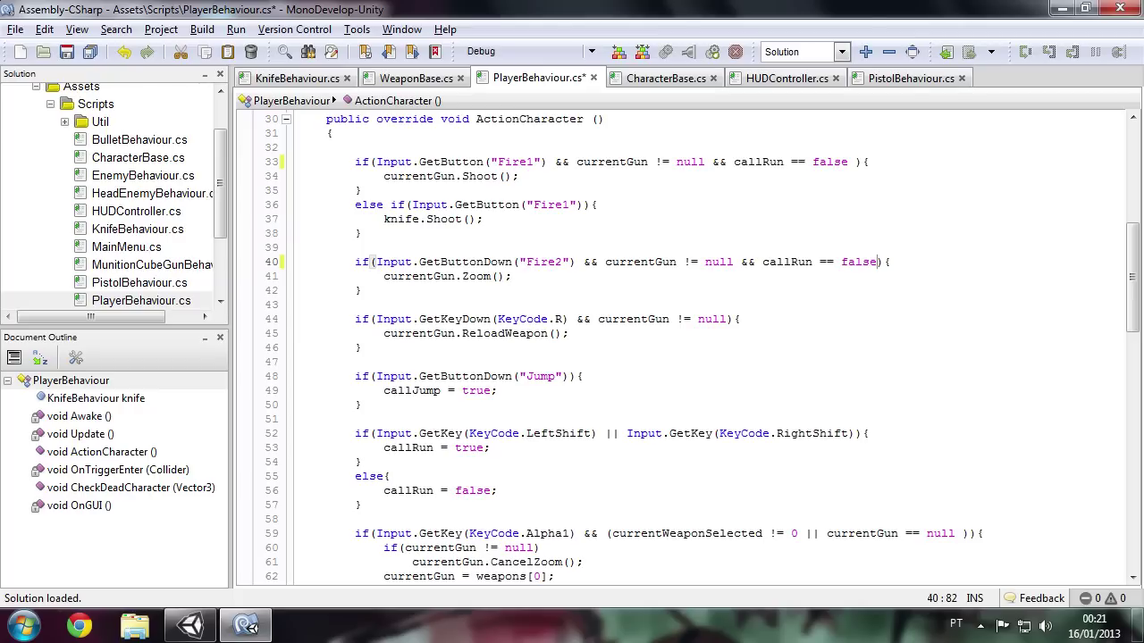
key(ctrl+s)
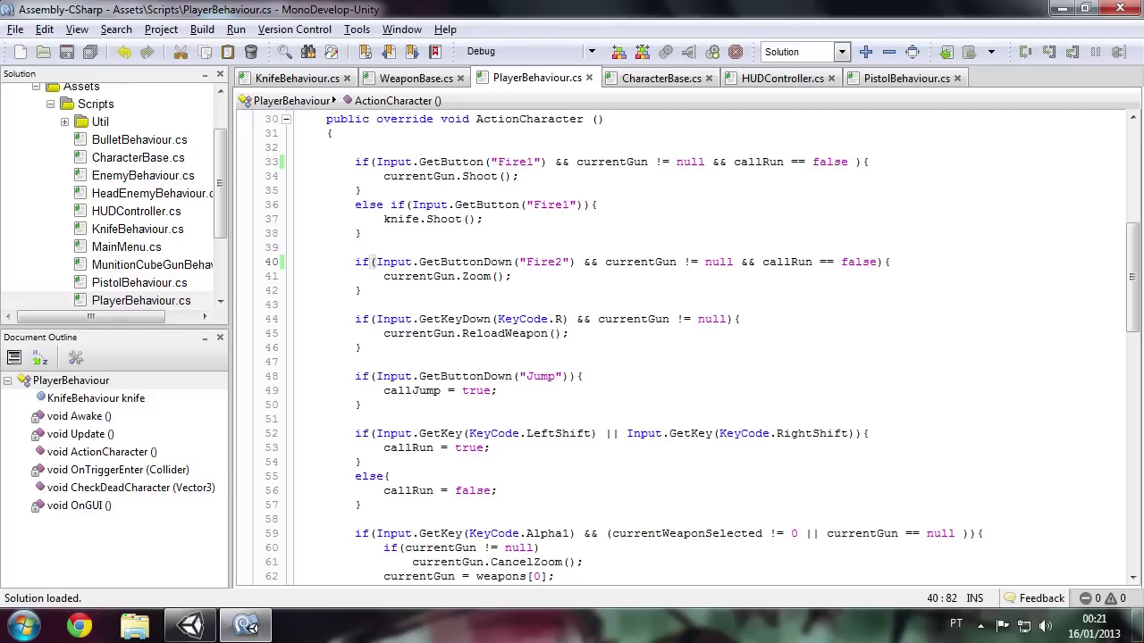
click(727, 319)
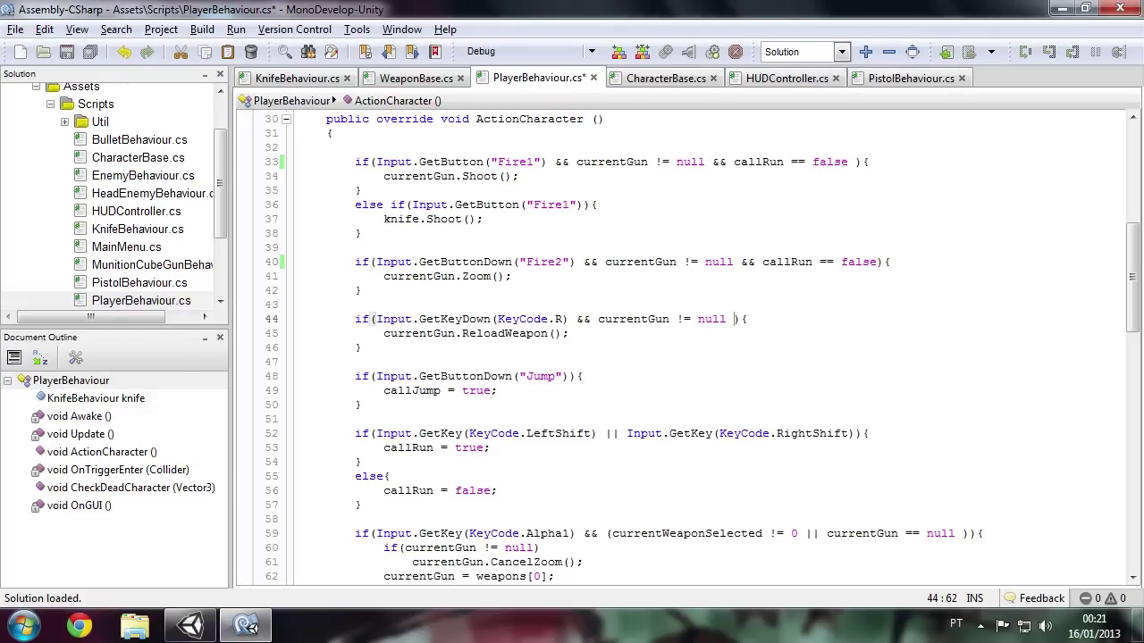
text(&&)
text(callRun == false)
key(ctrl+s)
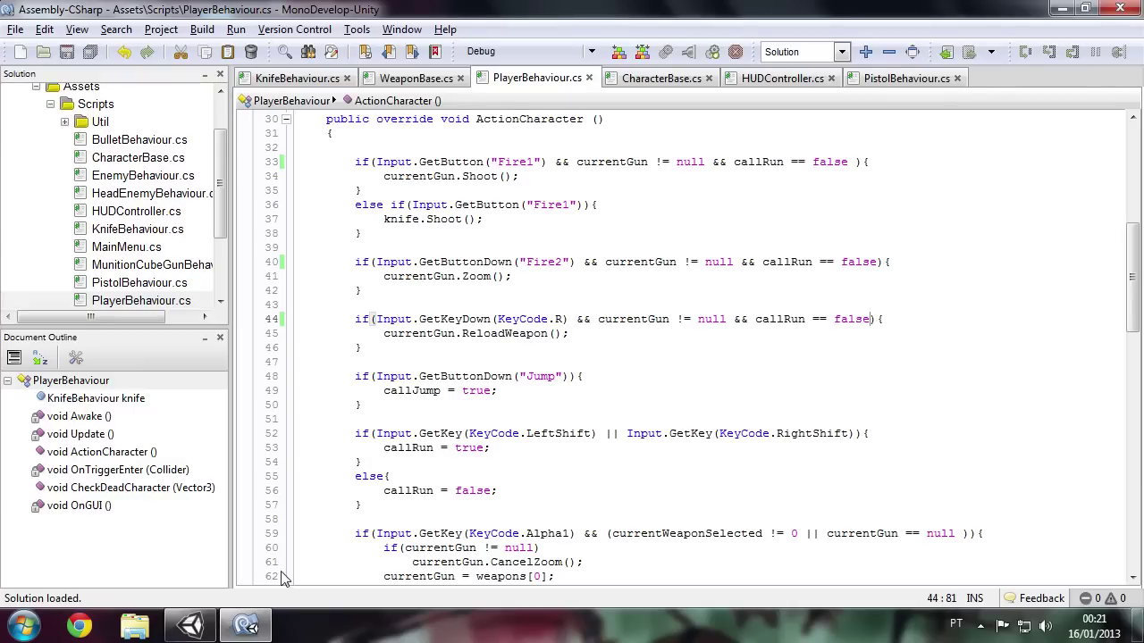
Start Play mode in Unity, walk forward, aim and shoot the approaching zombies
click(189, 626)
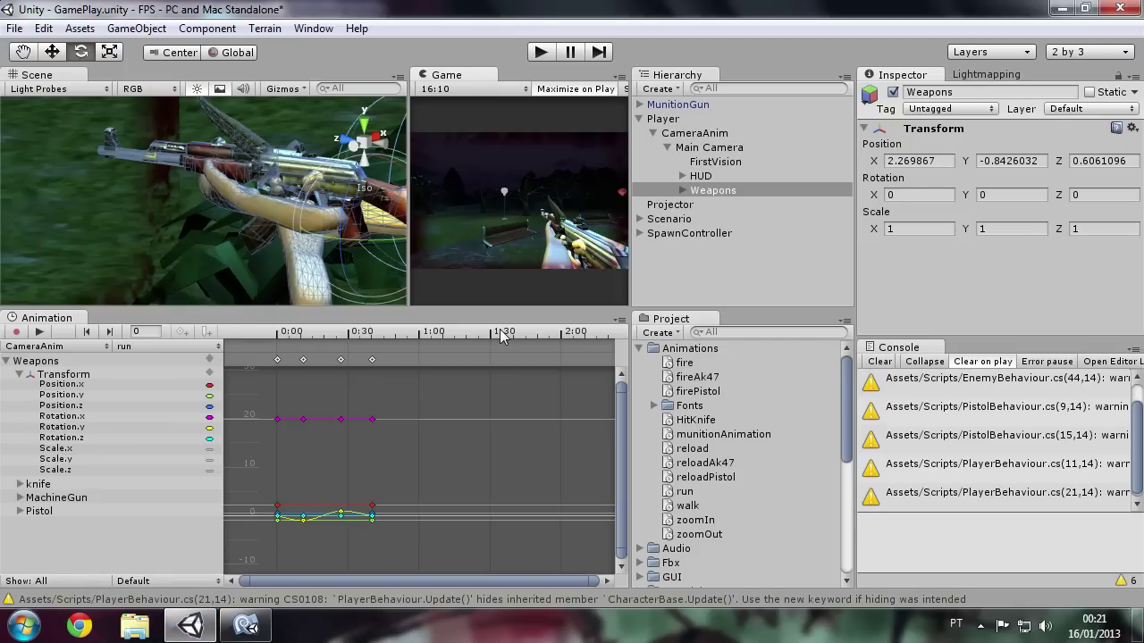
click(547, 53)
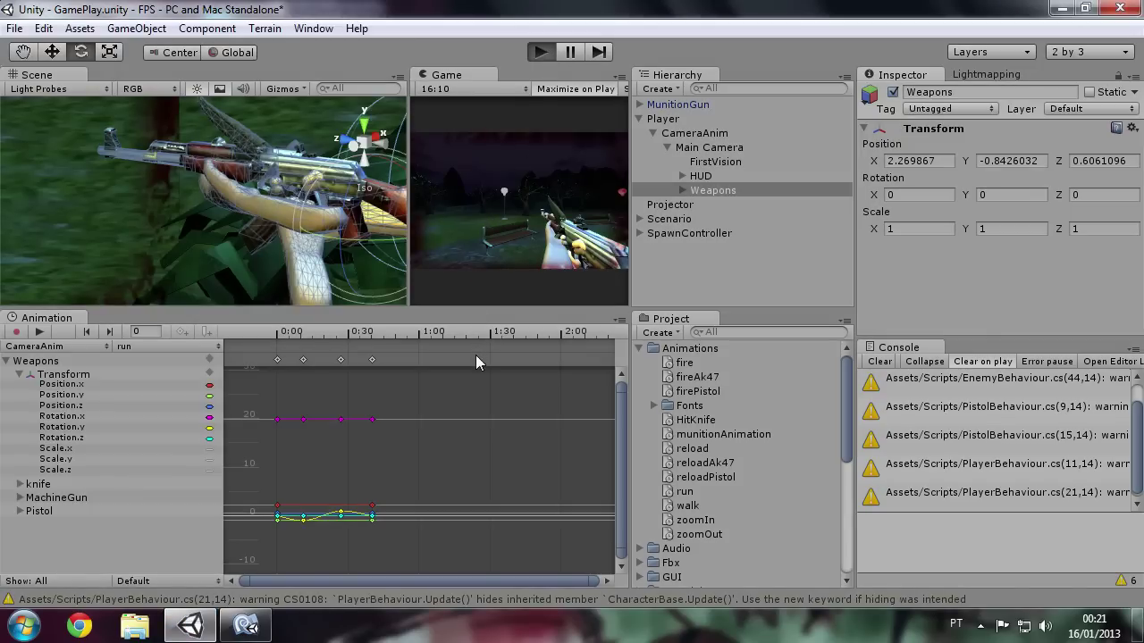
key(w)
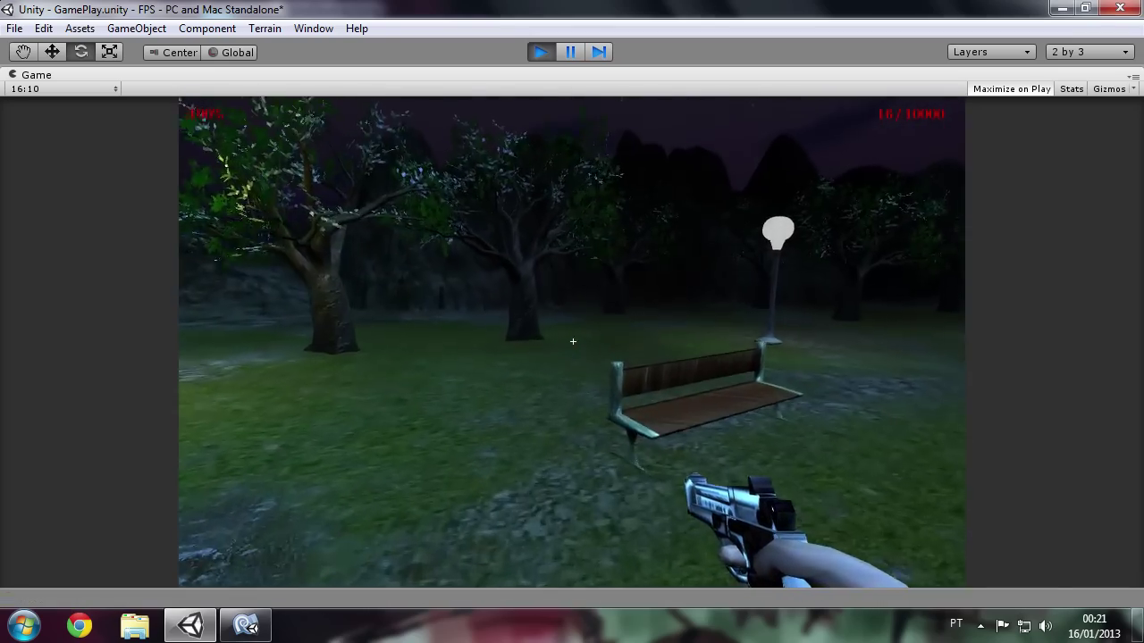
key(w)
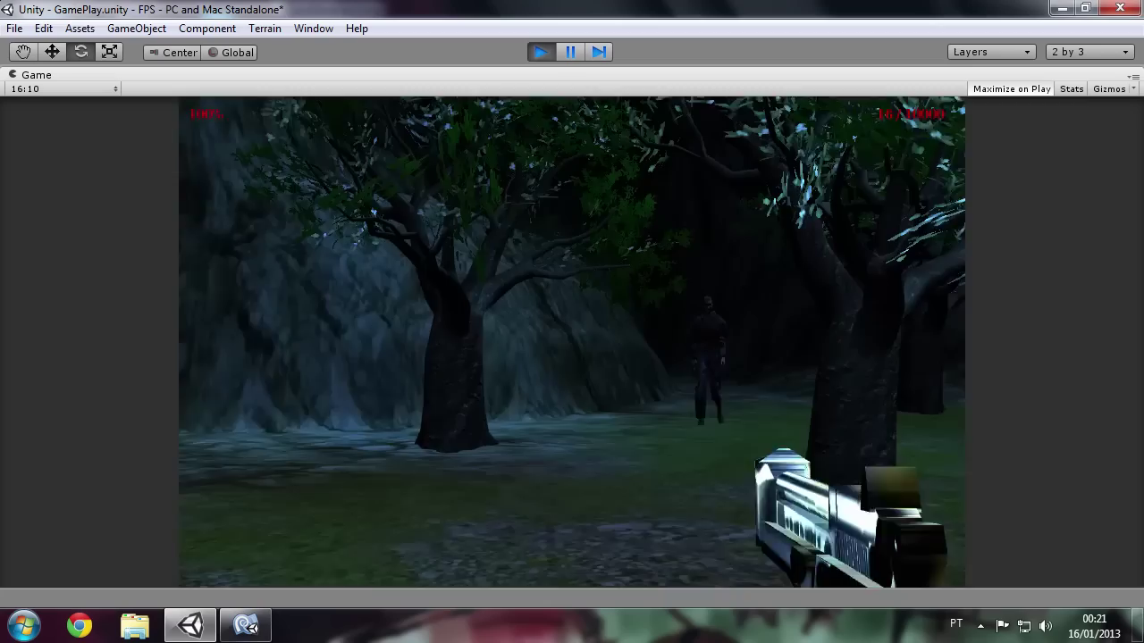
right_click(573, 341)
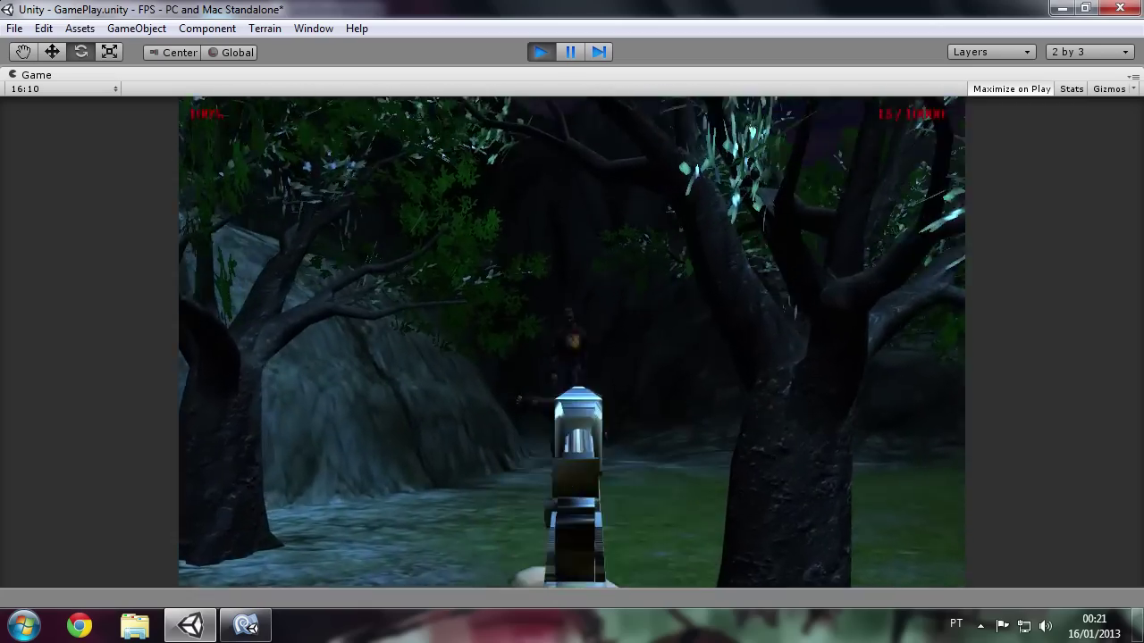
click(573, 341)
click(573, 341)
key(w)
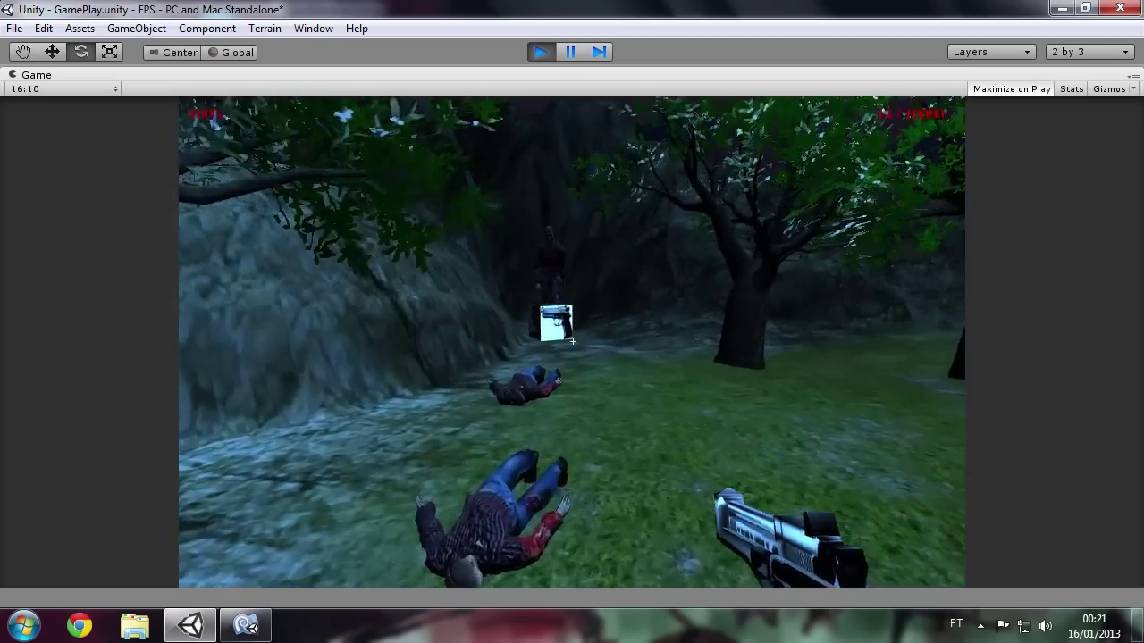
click(573, 342)
click(573, 341)
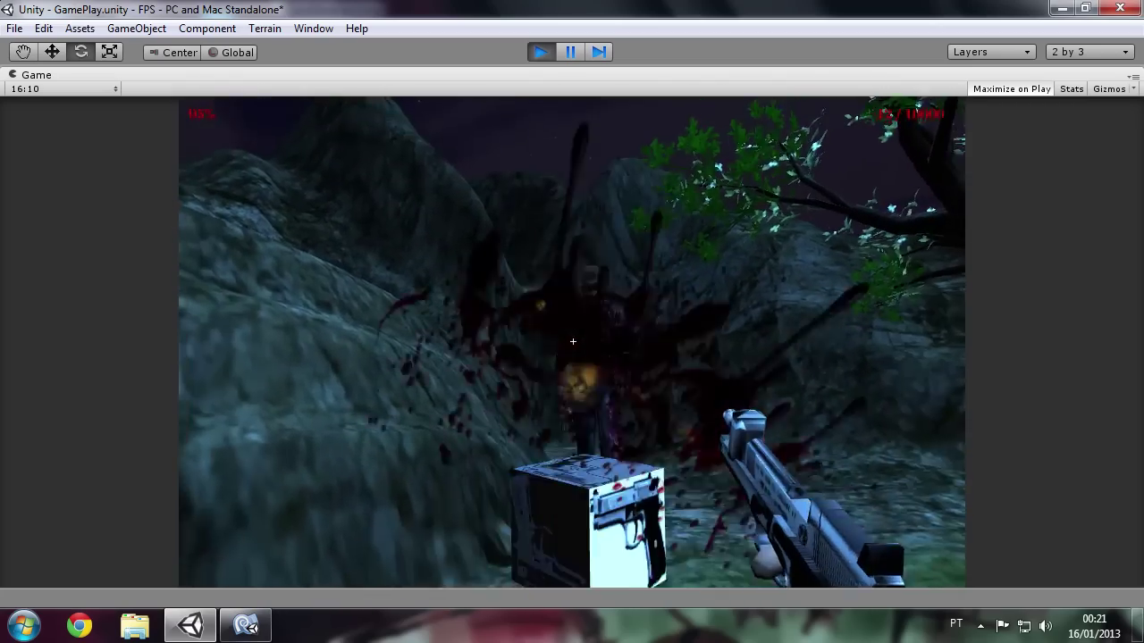
click(572, 341)
click(573, 341)
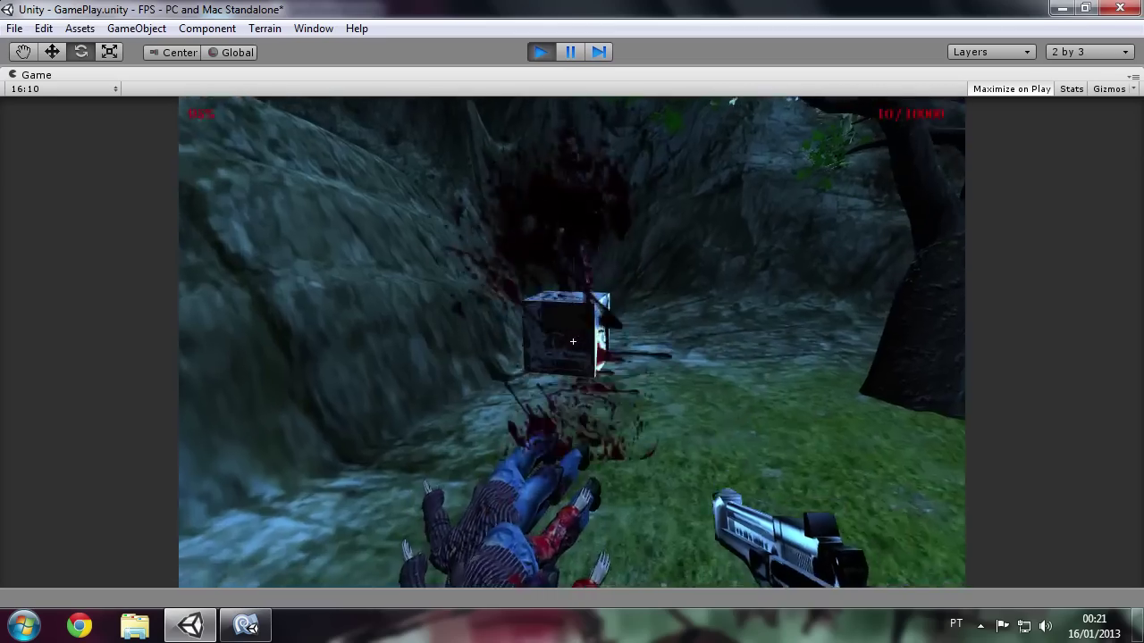
Walk into the park, switching weapons, reloading and shooting more zombies
key(w)
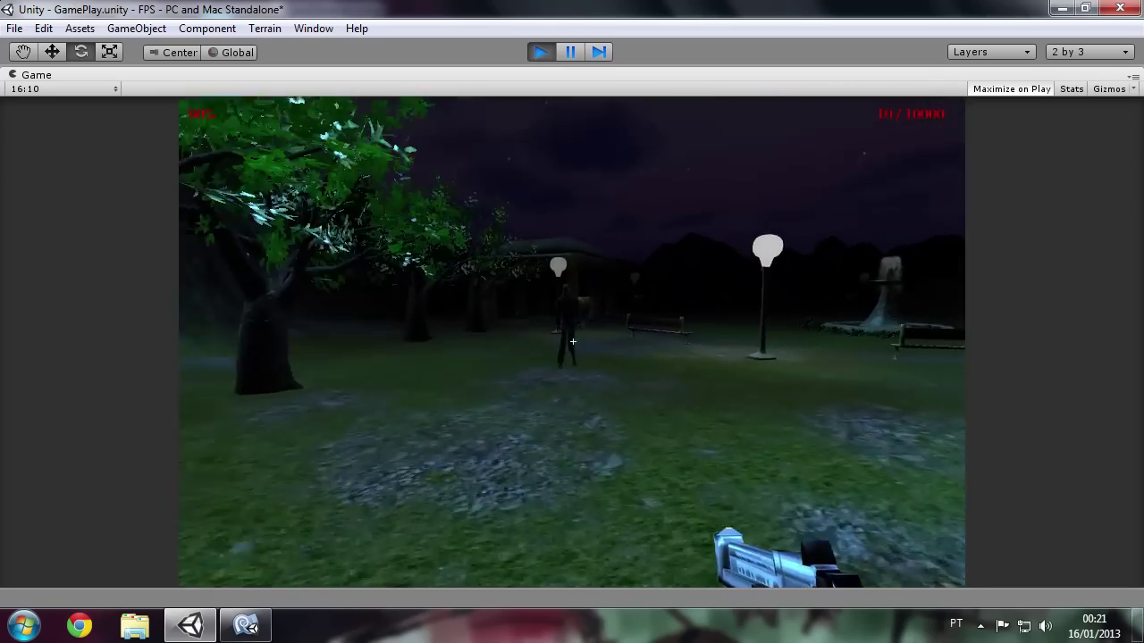
key(w)
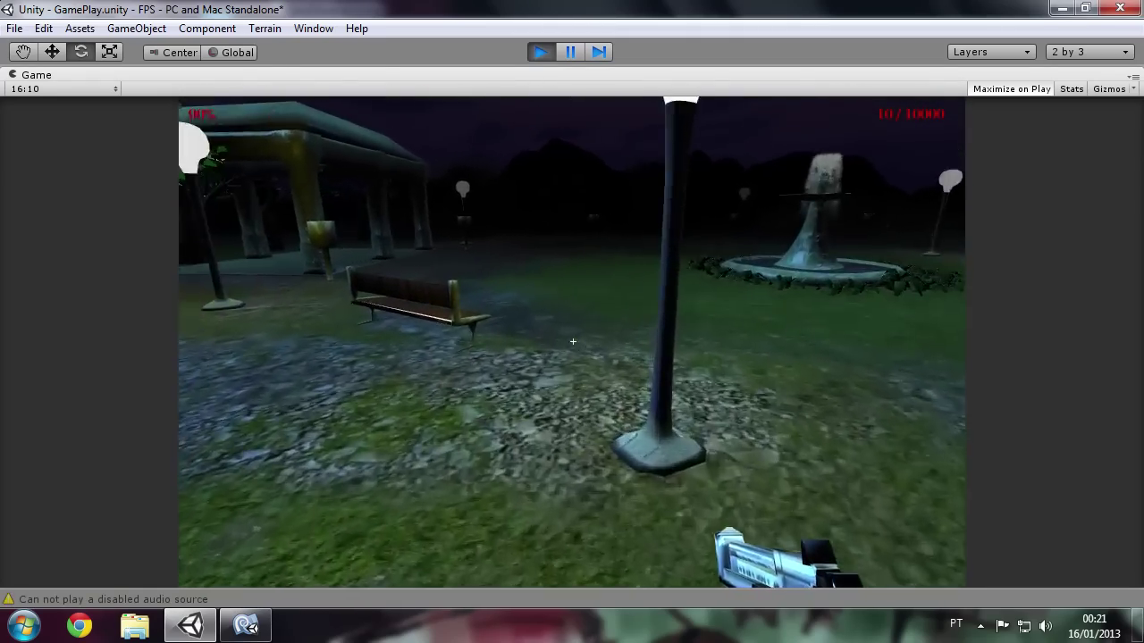
key(2)
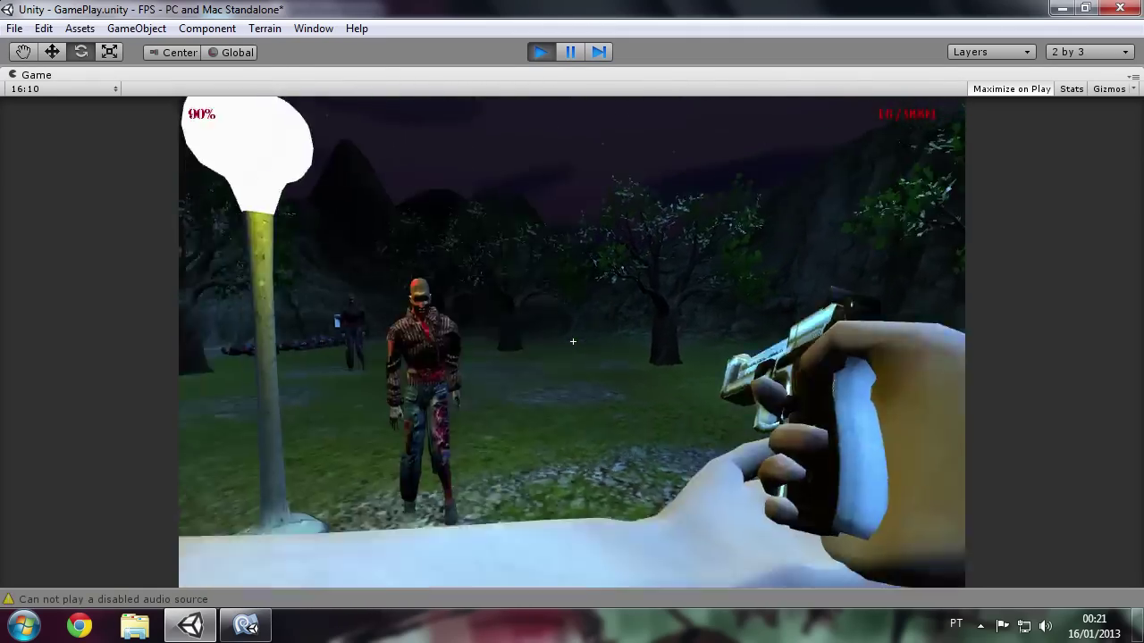
key(3)
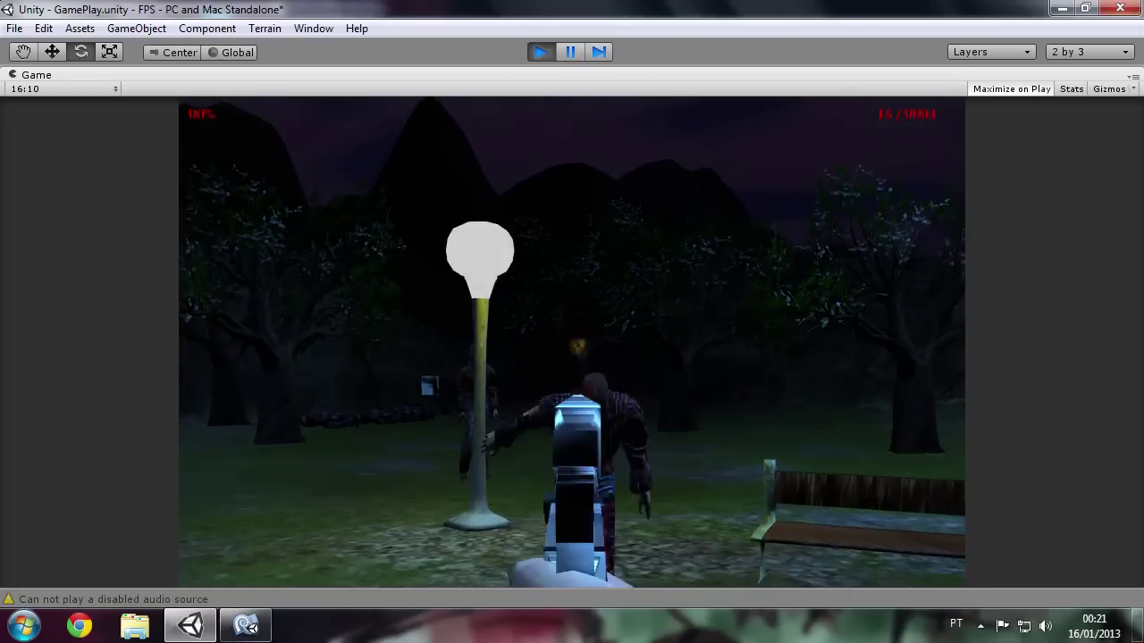
click(572, 342)
key(r)
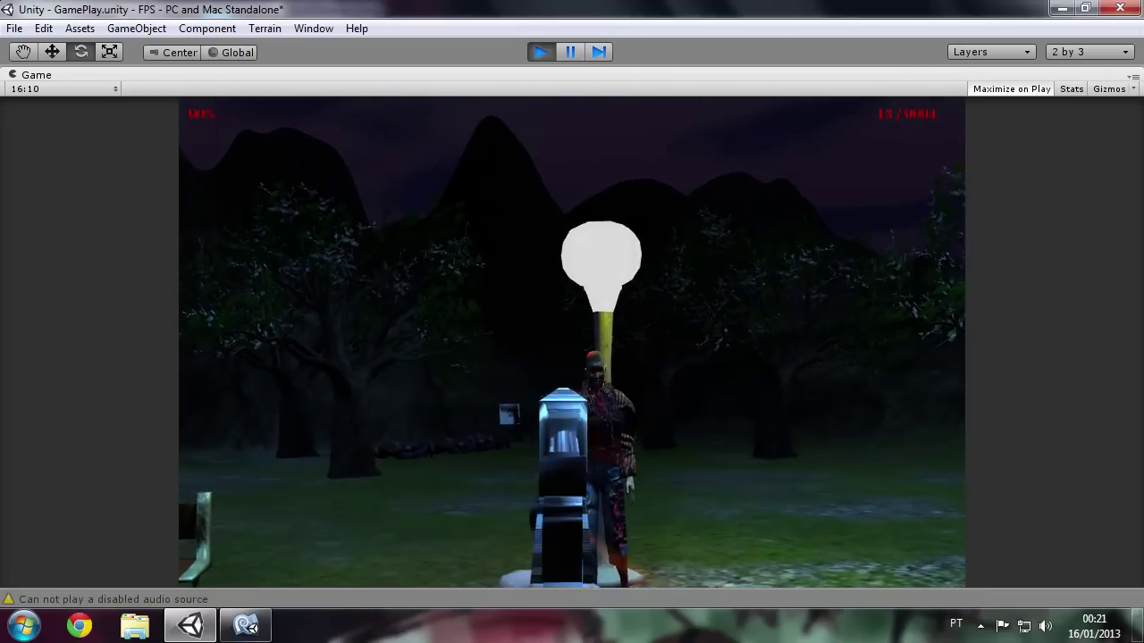
click(572, 342)
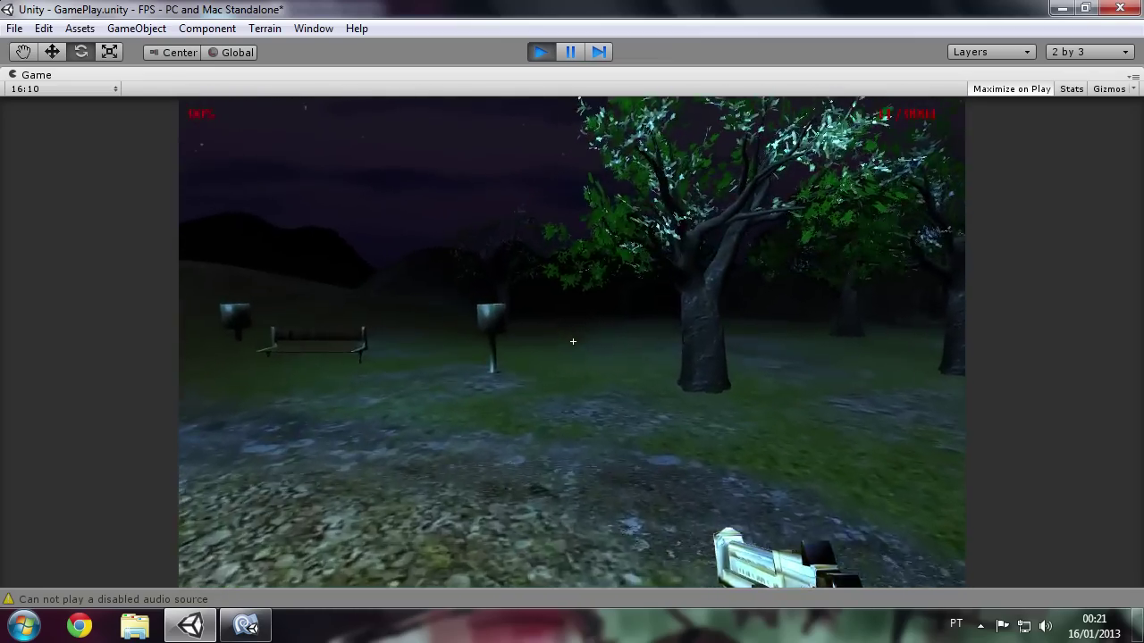
key(2)
click(573, 341)
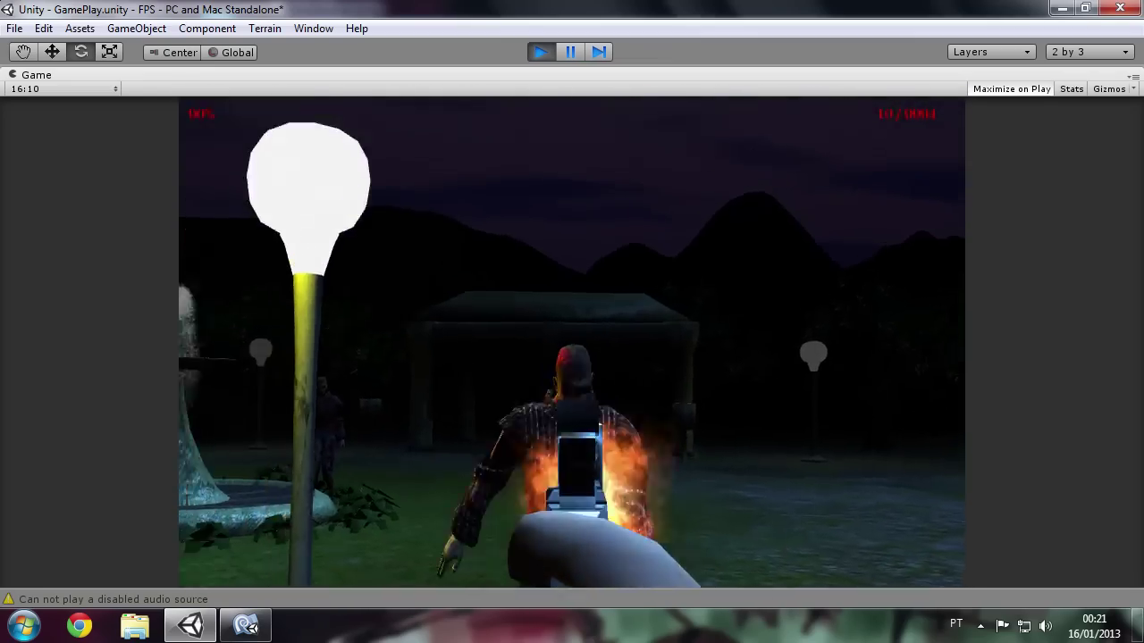
key(w)
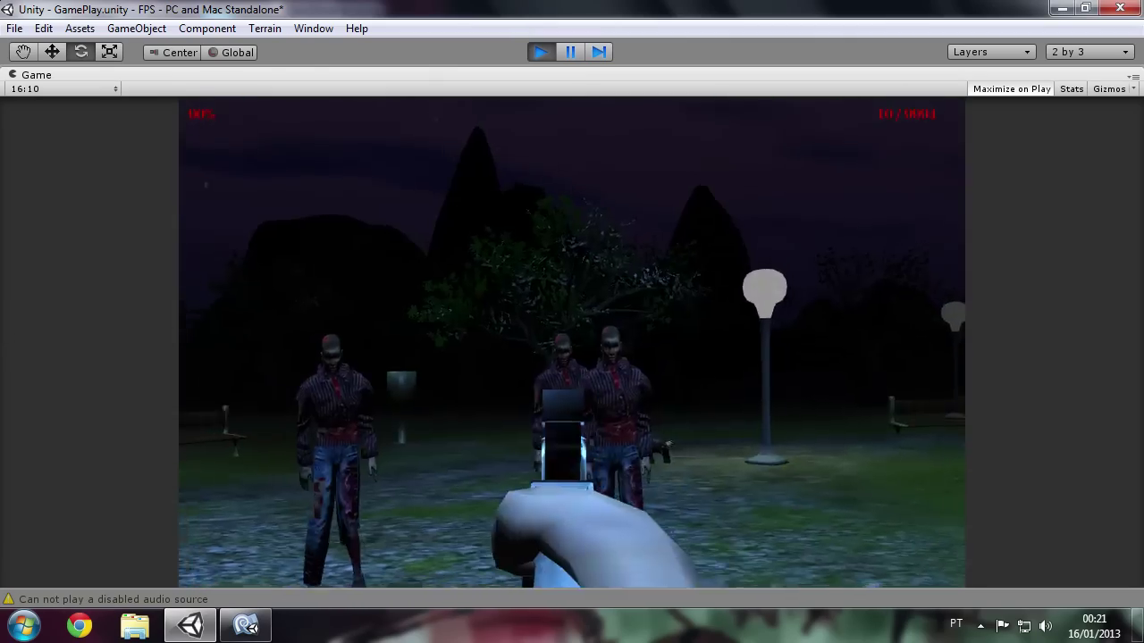
click(573, 341)
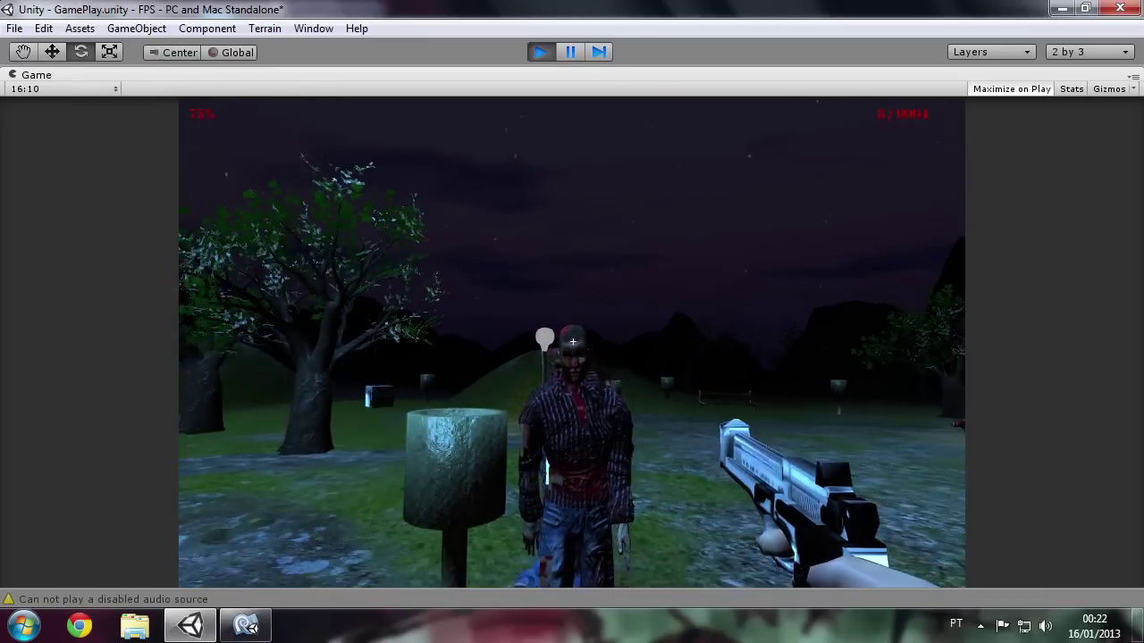
click(573, 341)
click(573, 341)
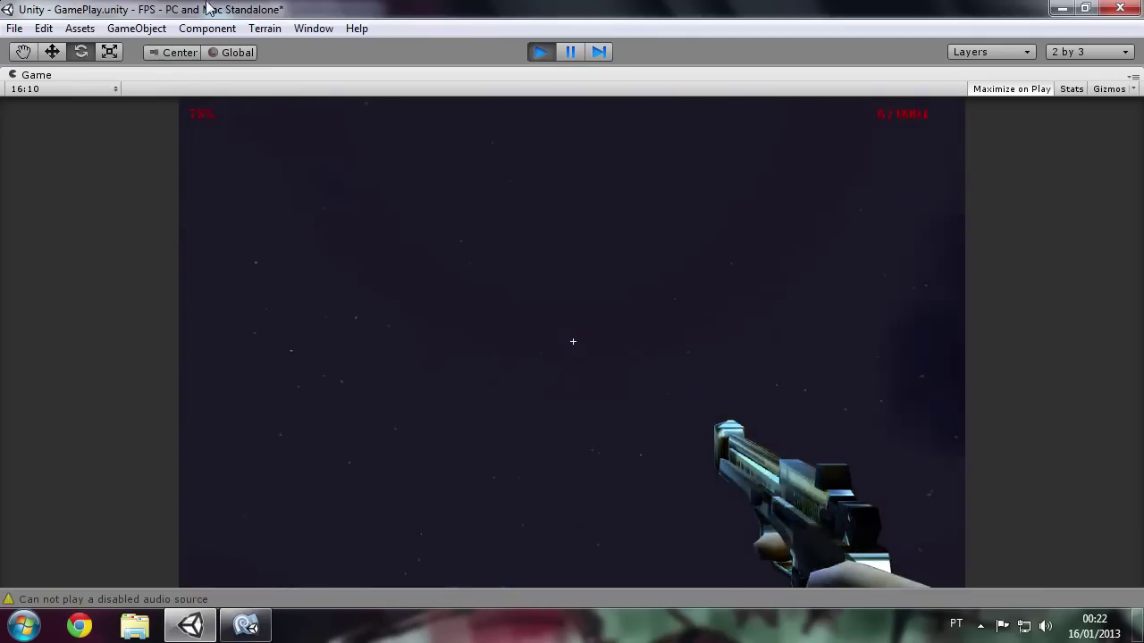
Stop the playtest and select the HUD object to show its HUDController settings
key(ctrl+p)
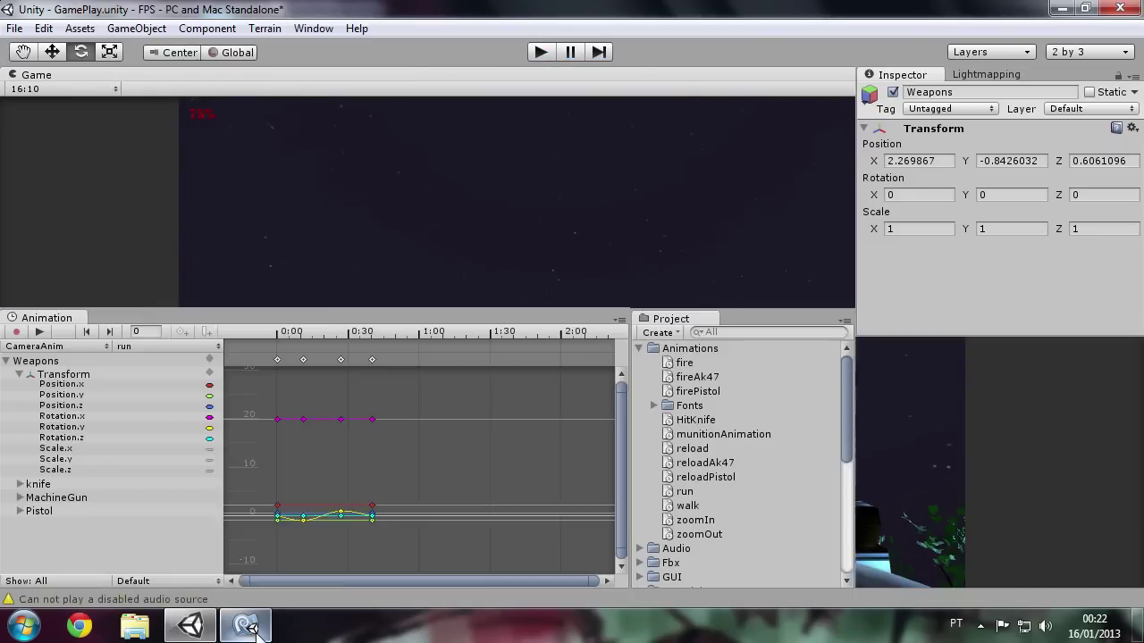
click(246, 626)
click(251, 628)
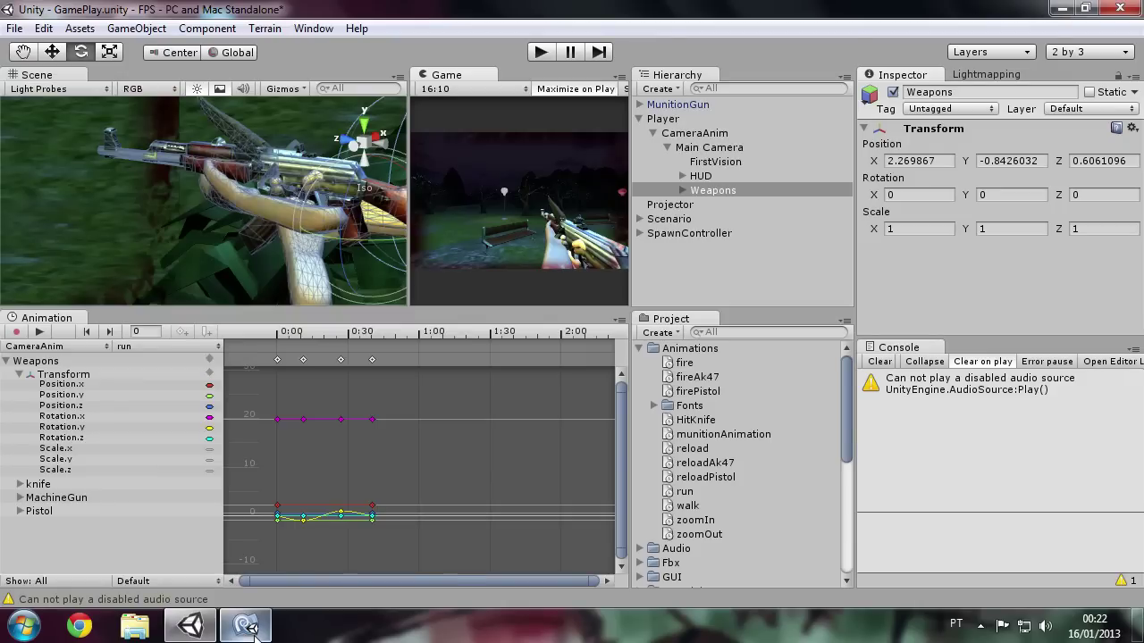
click(701, 176)
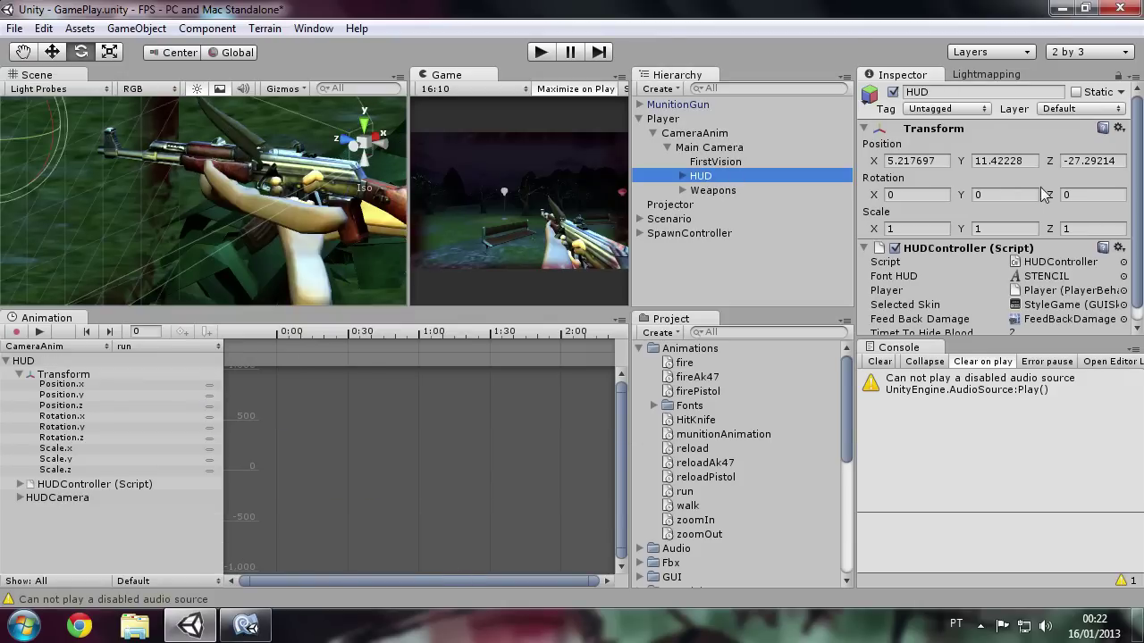
Delete the (int) cast and extra parentheses around lifeDisplay on HUDController.cs line 52, and save
click(1063, 262)
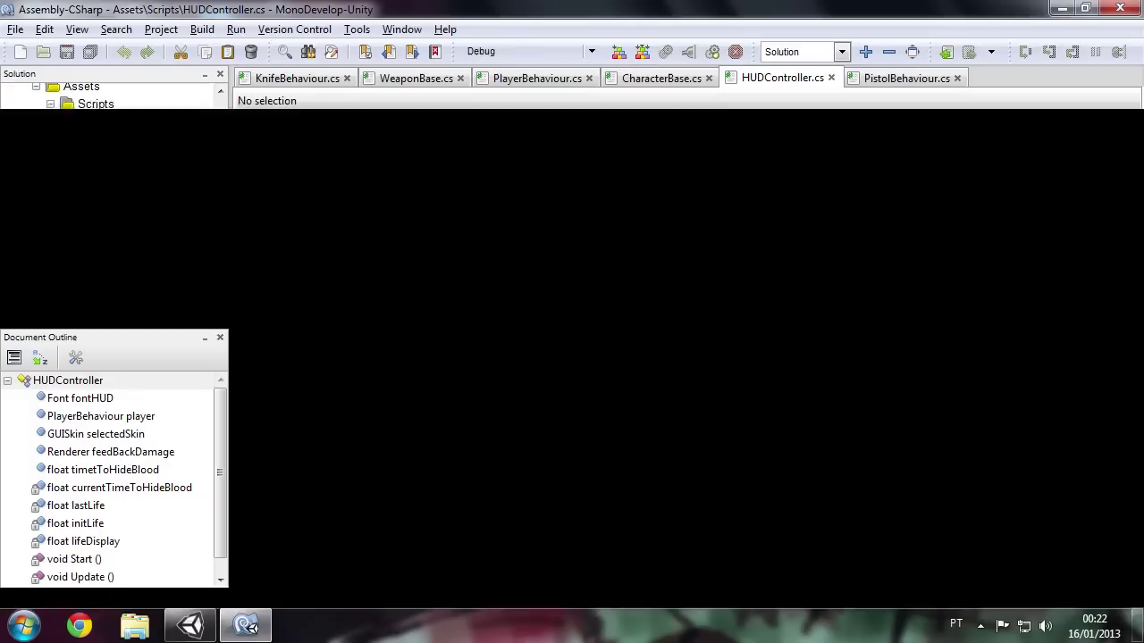
scroll(680, 340, down, 2)
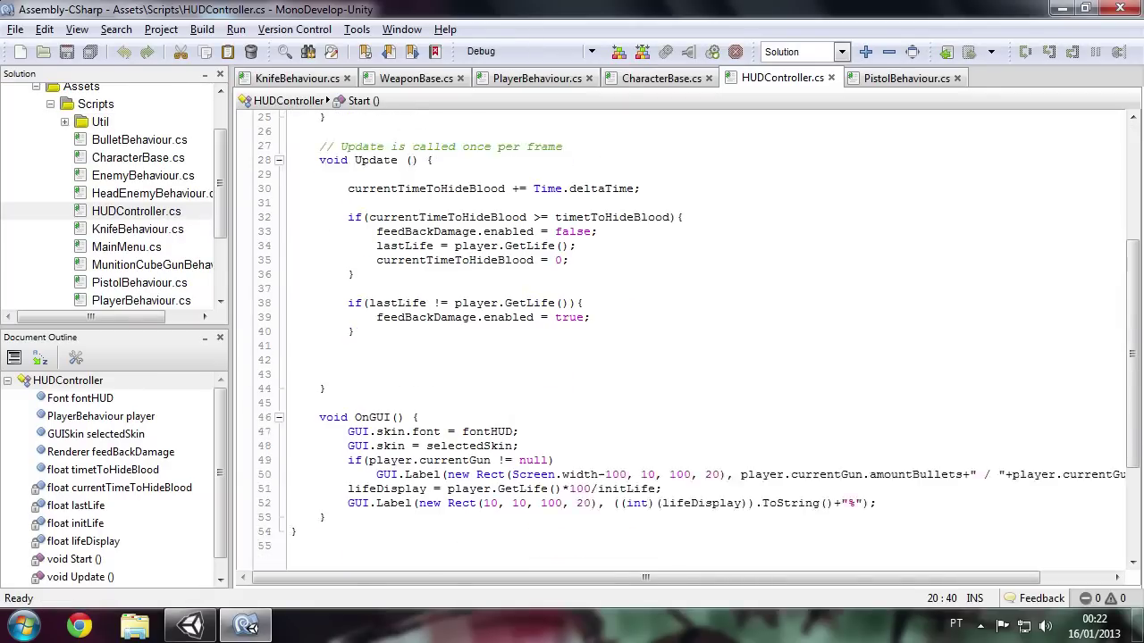
scroll(679, 340, down, 2)
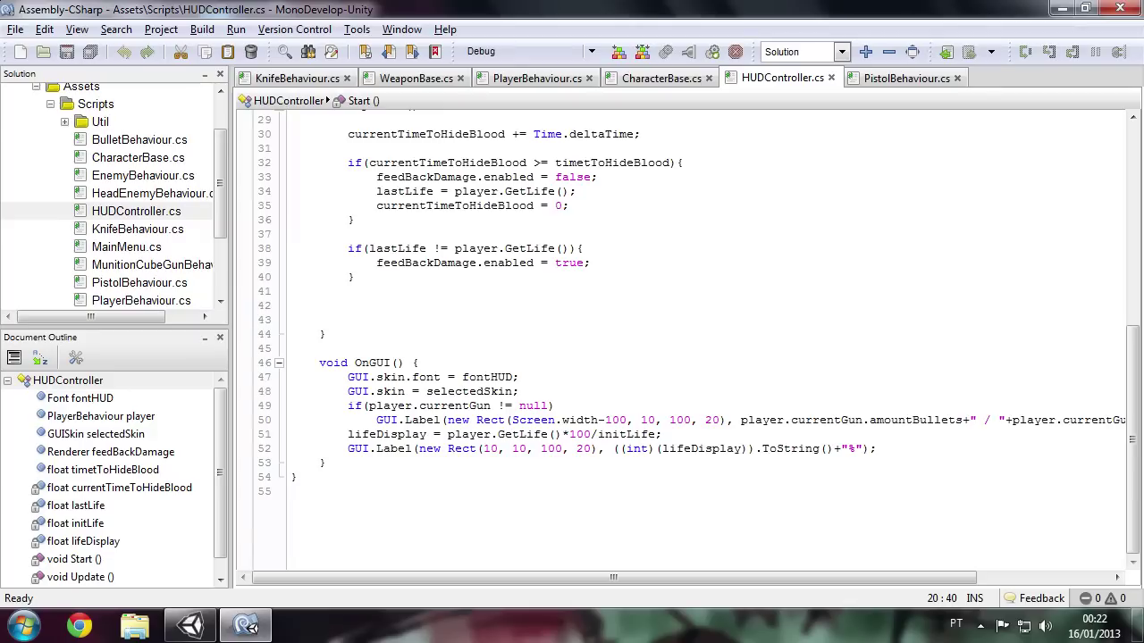
click(651, 449)
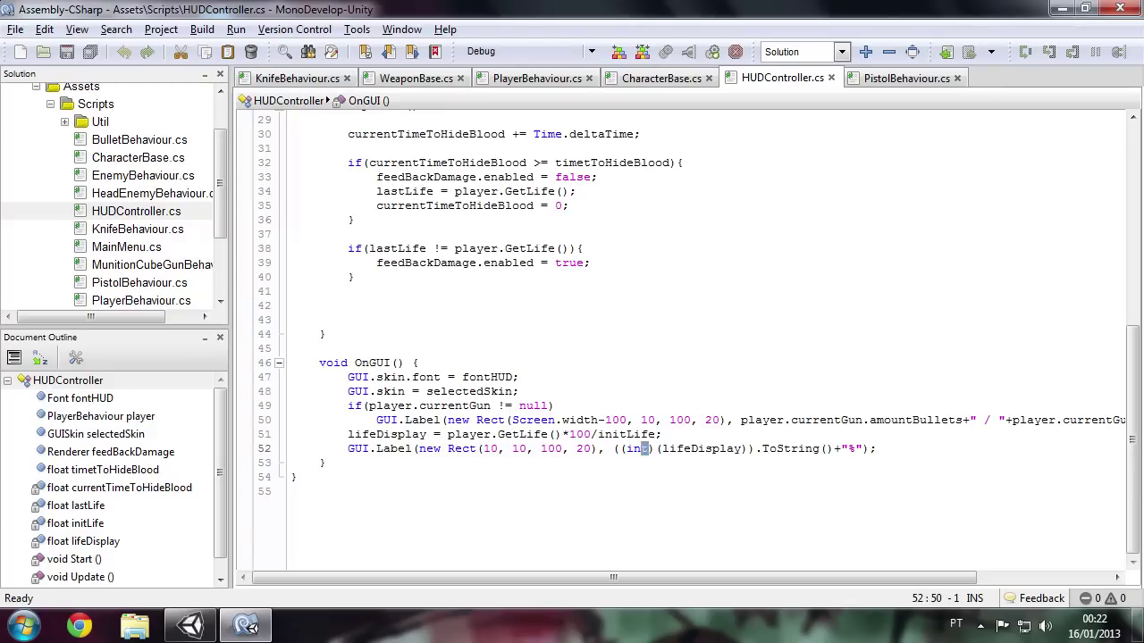
key(shift+Left)
key(shift+Left)
key(shift+Left)
click(656, 449)
key(shift+Left)
key(shift+Left)
key(shift+Left)
key(BackSpace)
key(BackSpace)
key(Delete)
click(700, 449)
key(BackSpace)
key(BackSpace)
key(ctrl+s)
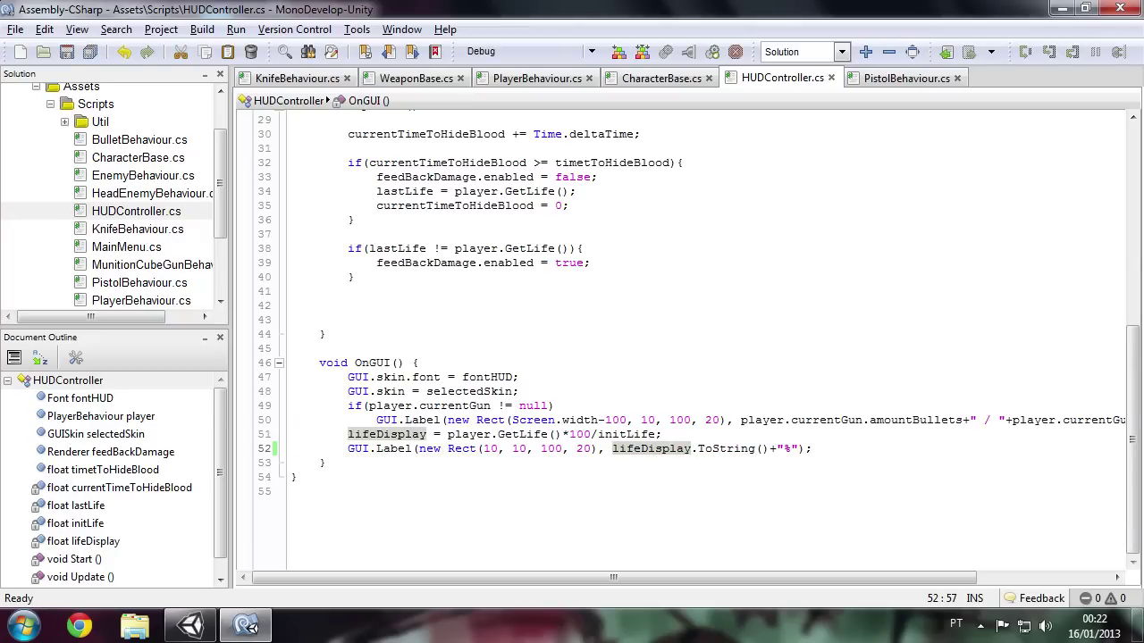
click(179, 630)
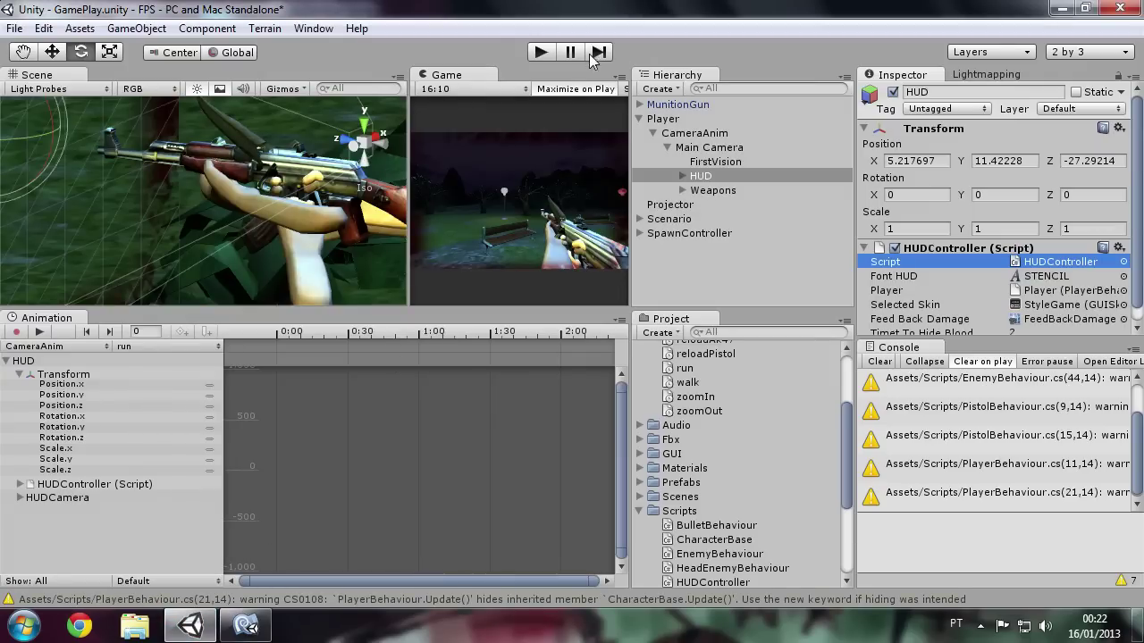
Play-test with the knife, slashing the zombie by the lake, then stop and return to HUDController.cs
click(542, 52)
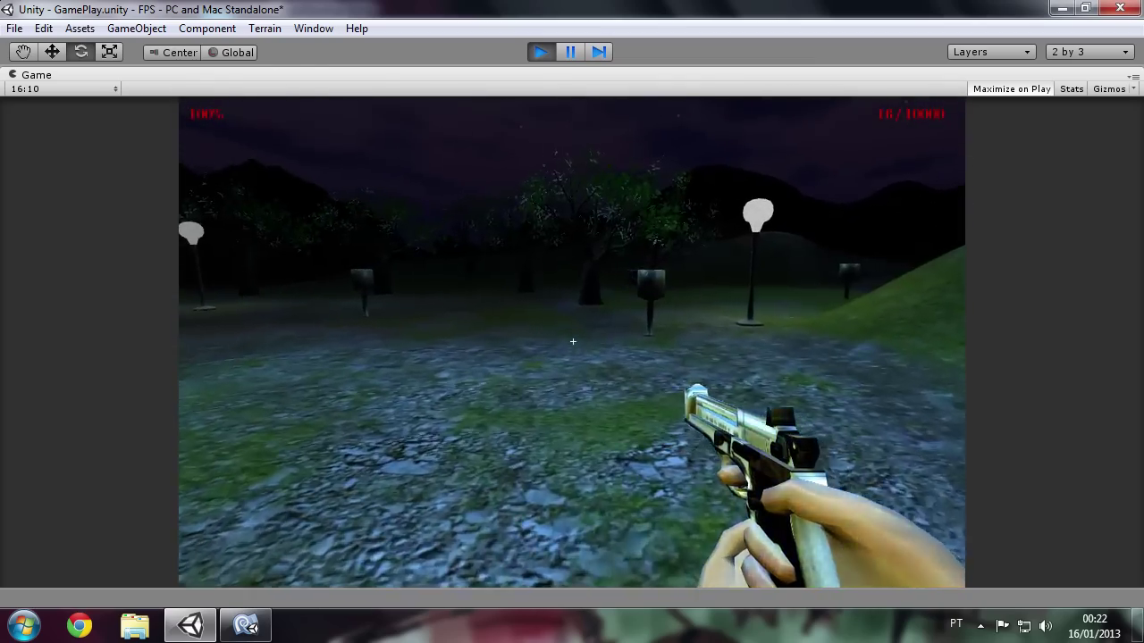
key(1)
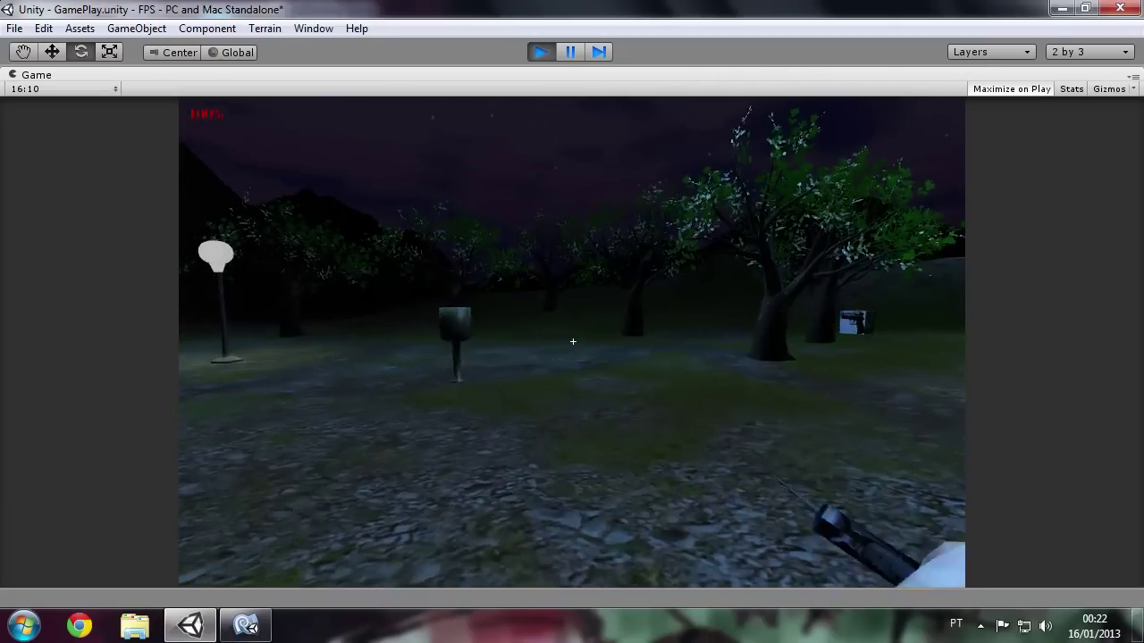
key(w)
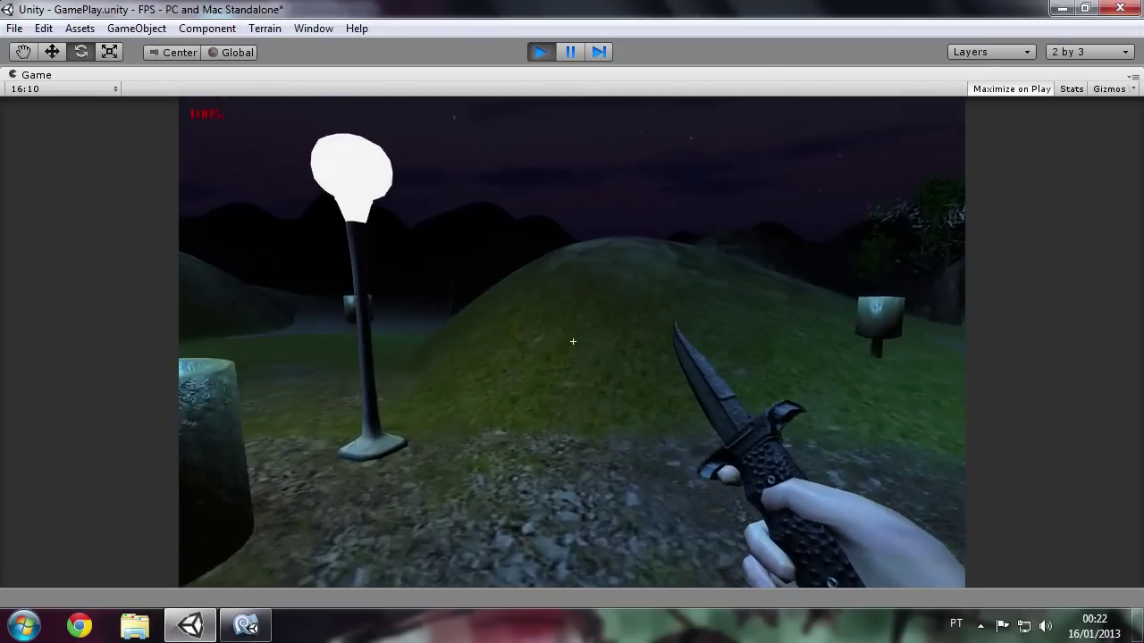
key(w)
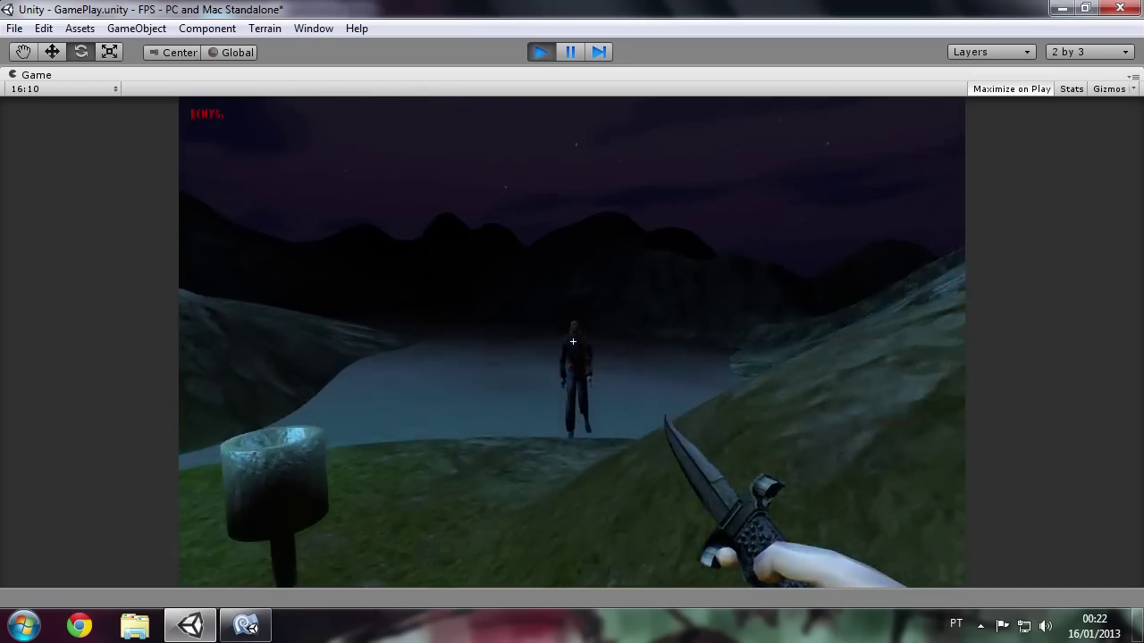
click(573, 342)
click(573, 341)
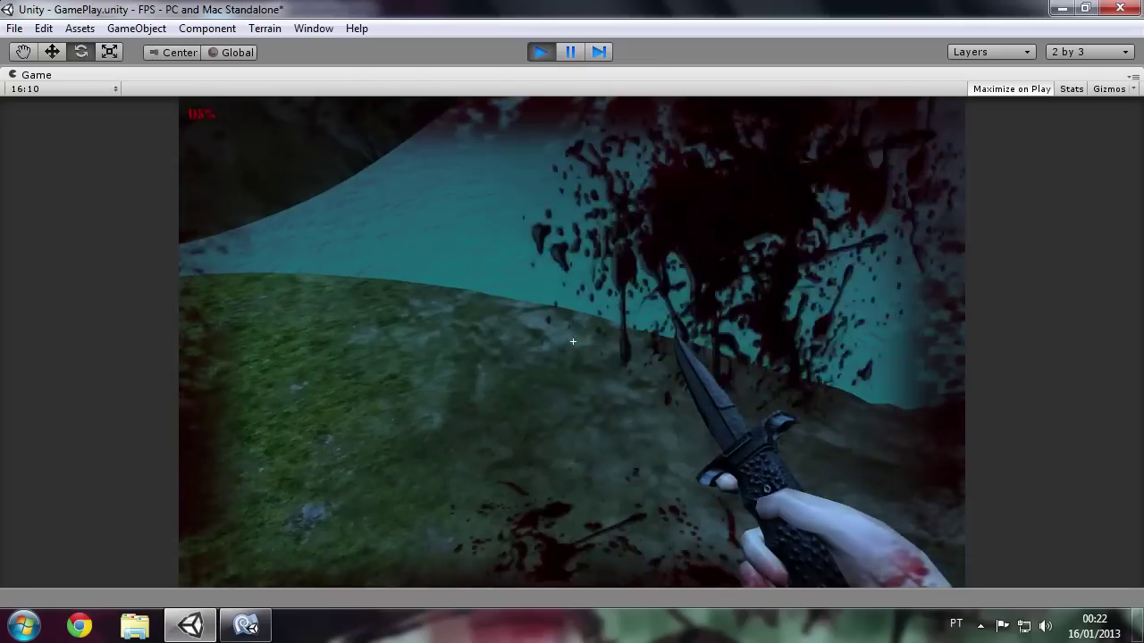
key(w)
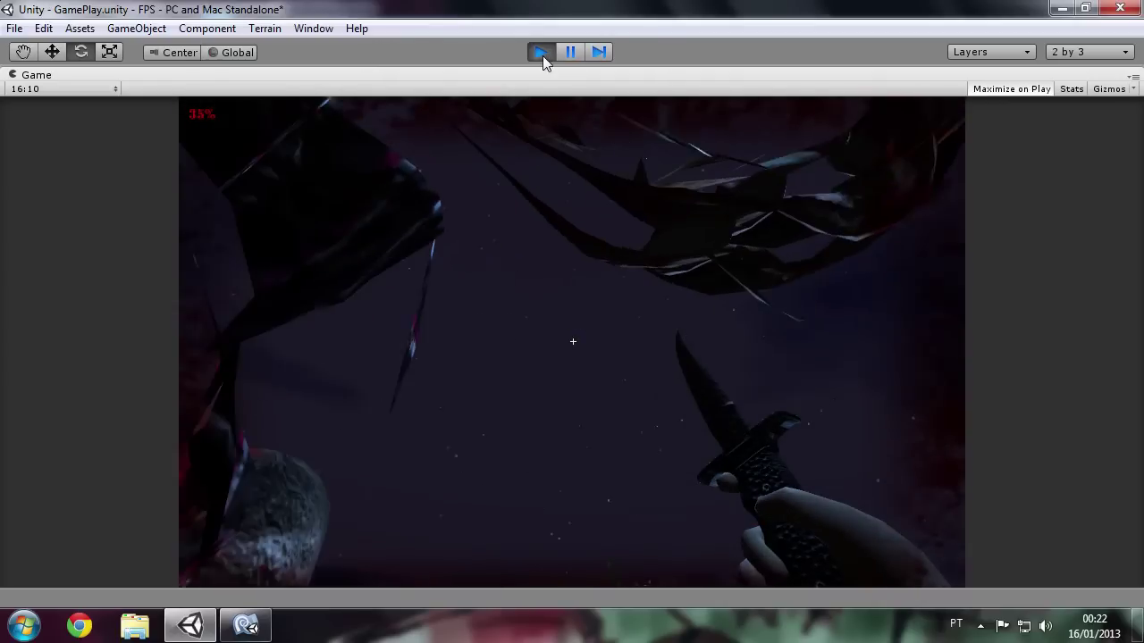
click(542, 53)
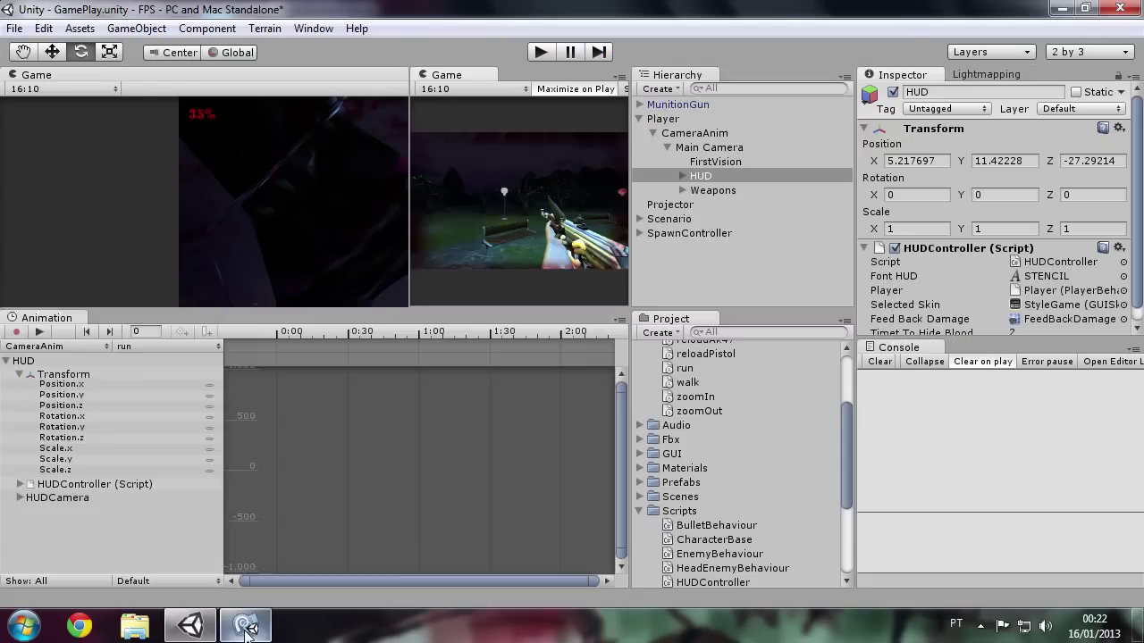
click(246, 626)
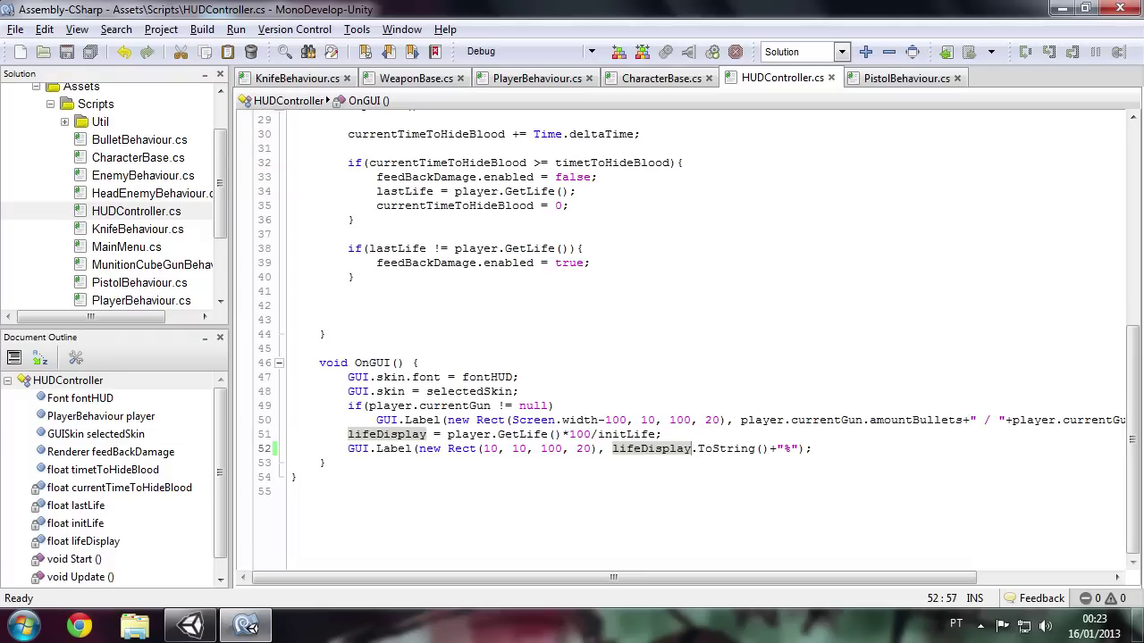
Place the caret at lifeDisplay on line 52, briefly checking Unity before returning
mouse_move(630, 448)
mouse_move(465, 435)
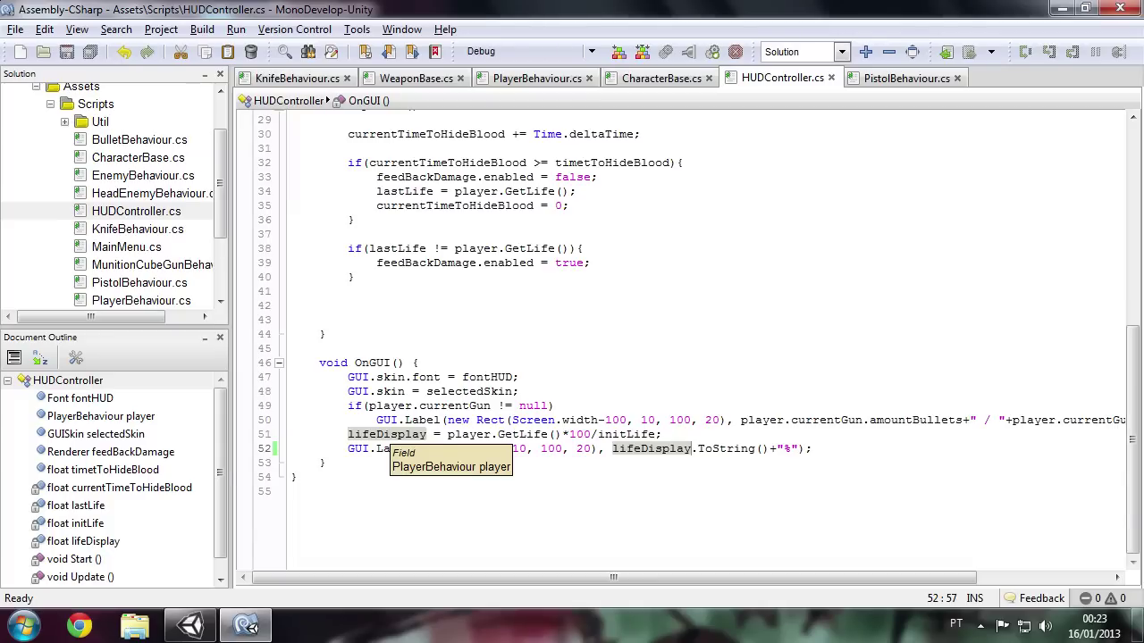
click(327, 463)
click(626, 449)
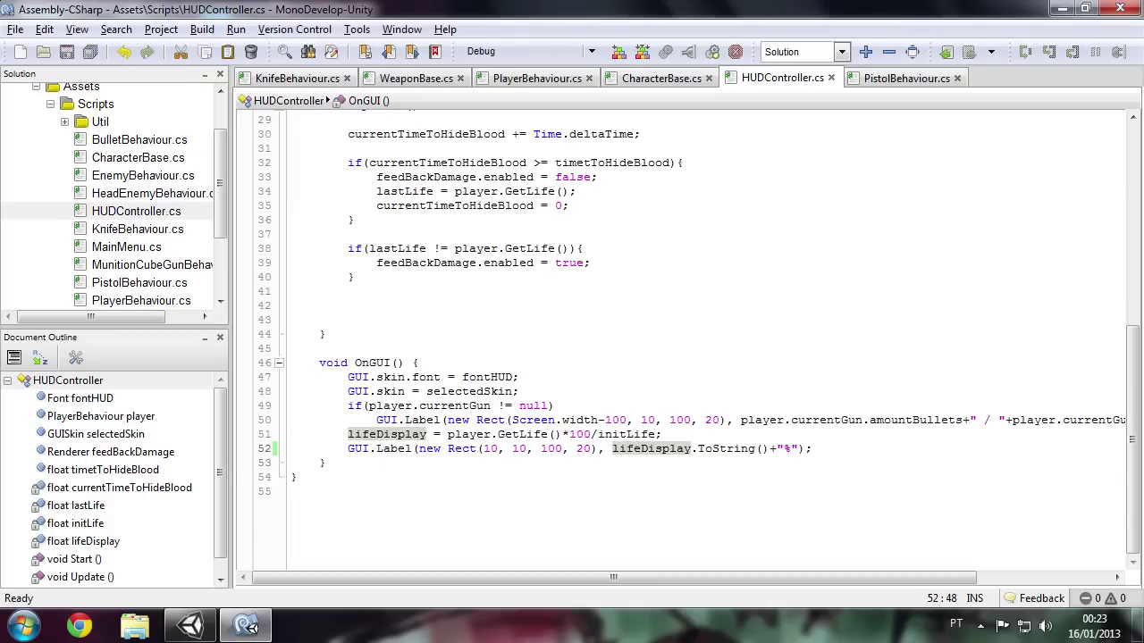
click(191, 626)
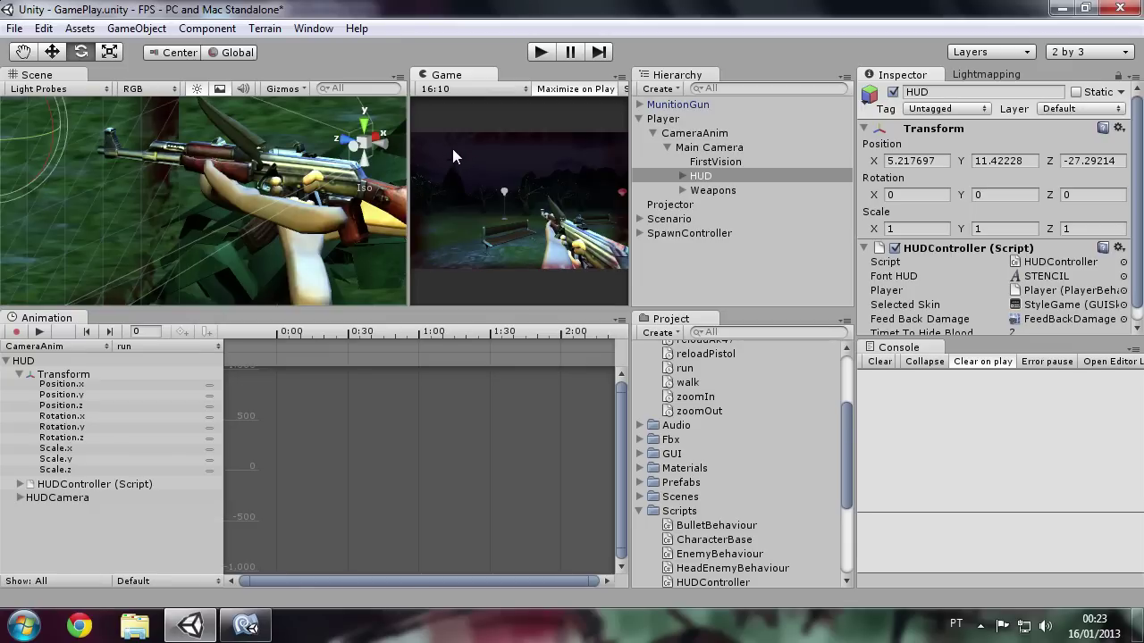
click(248, 627)
Rewrite line 52 as ((int)(lifeDisplay)).ToString()+"%" and save HUDController.cs
click(598, 448)
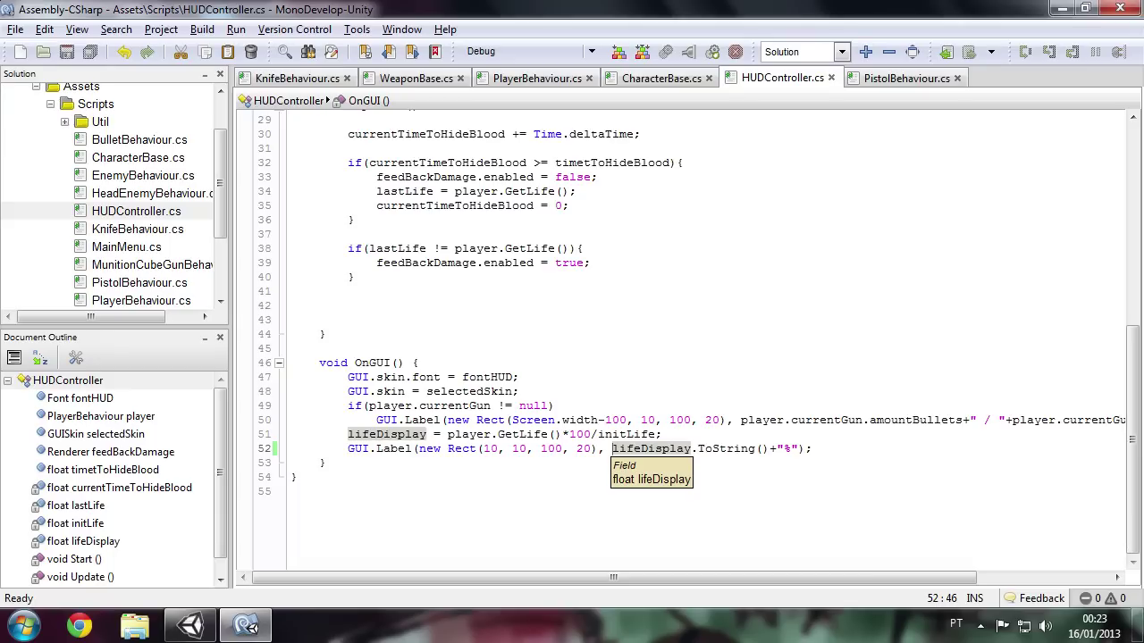
text((int)
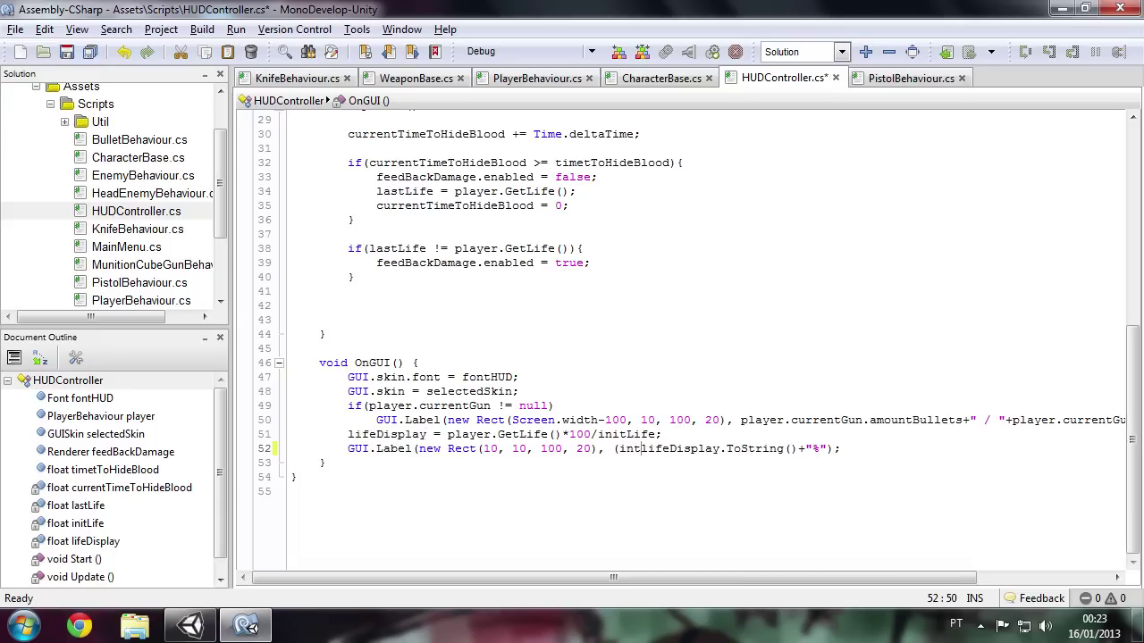
text()()
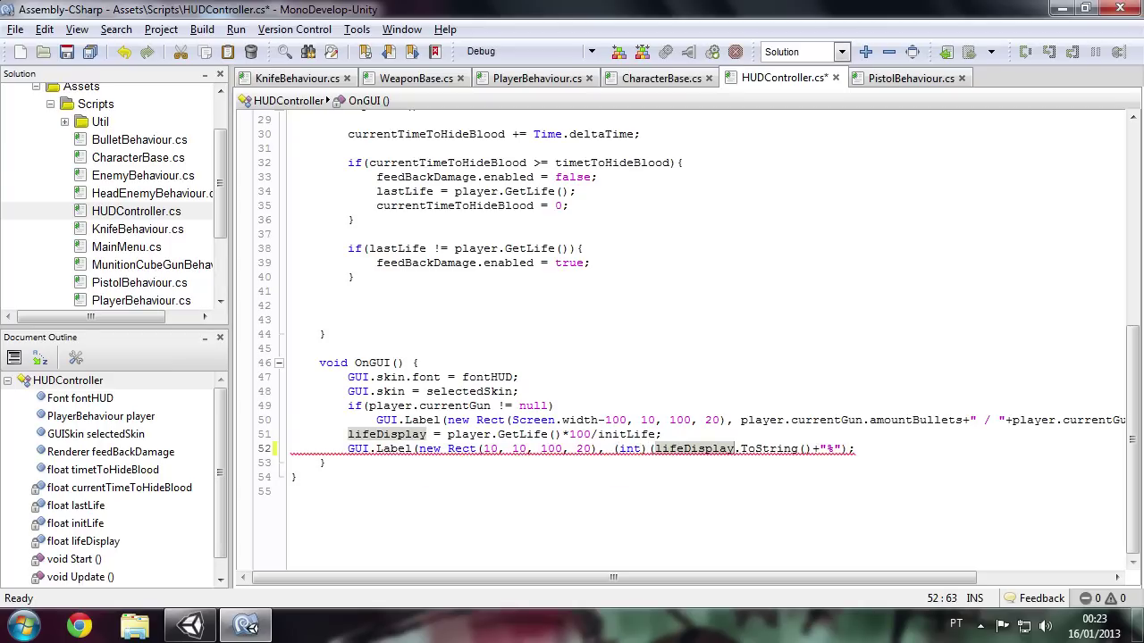
text())
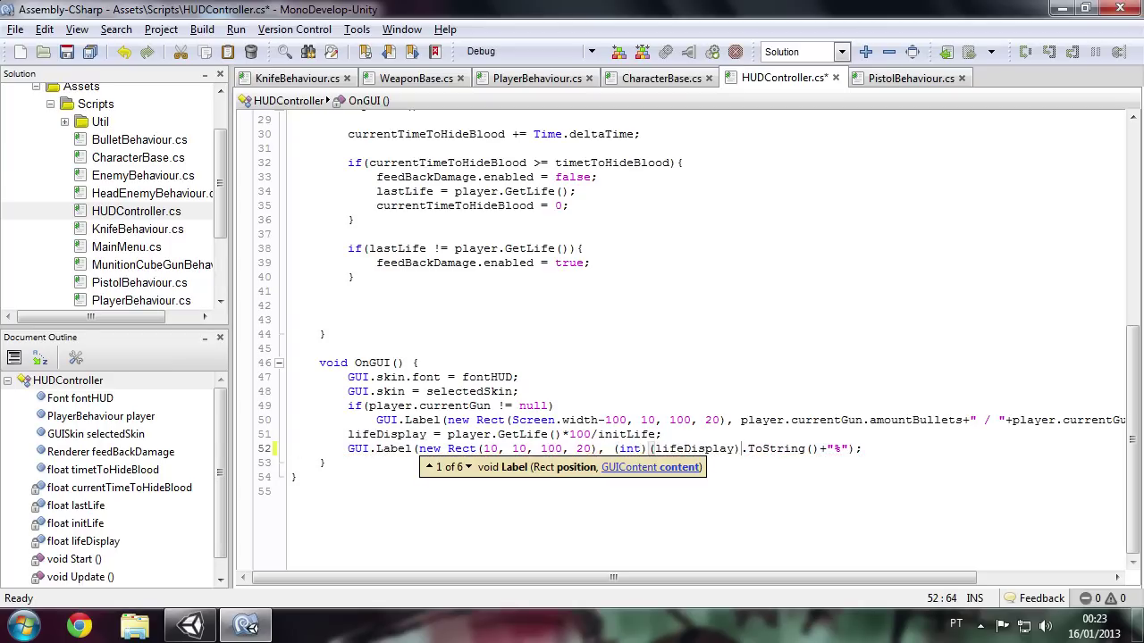
click(662, 435)
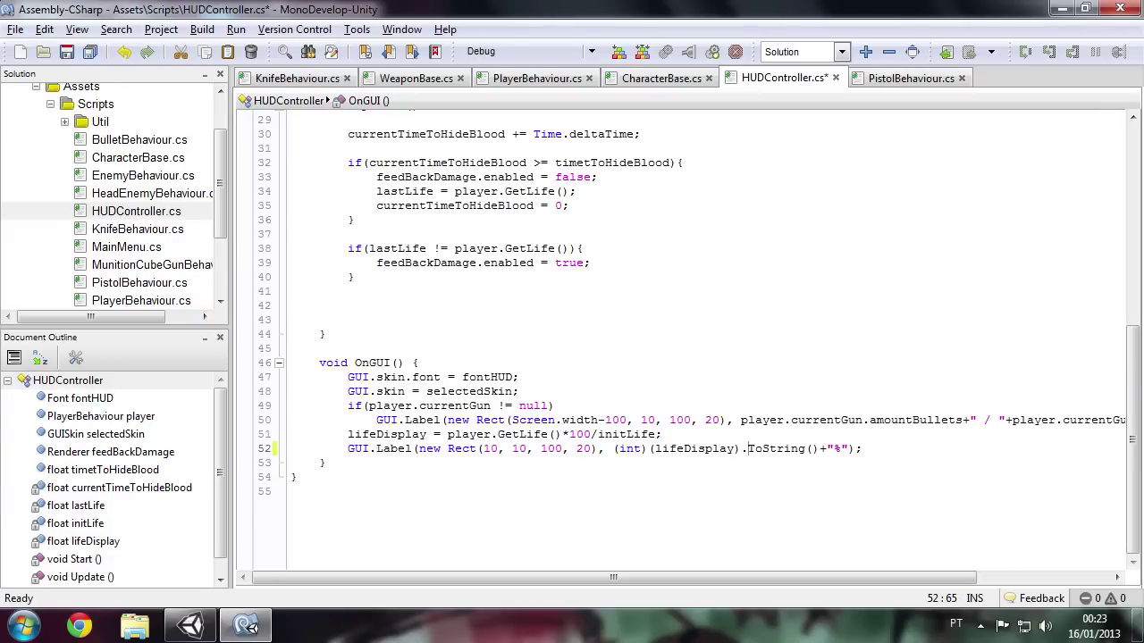
text())
click(614, 448)
text(()
key(ctrl+s)
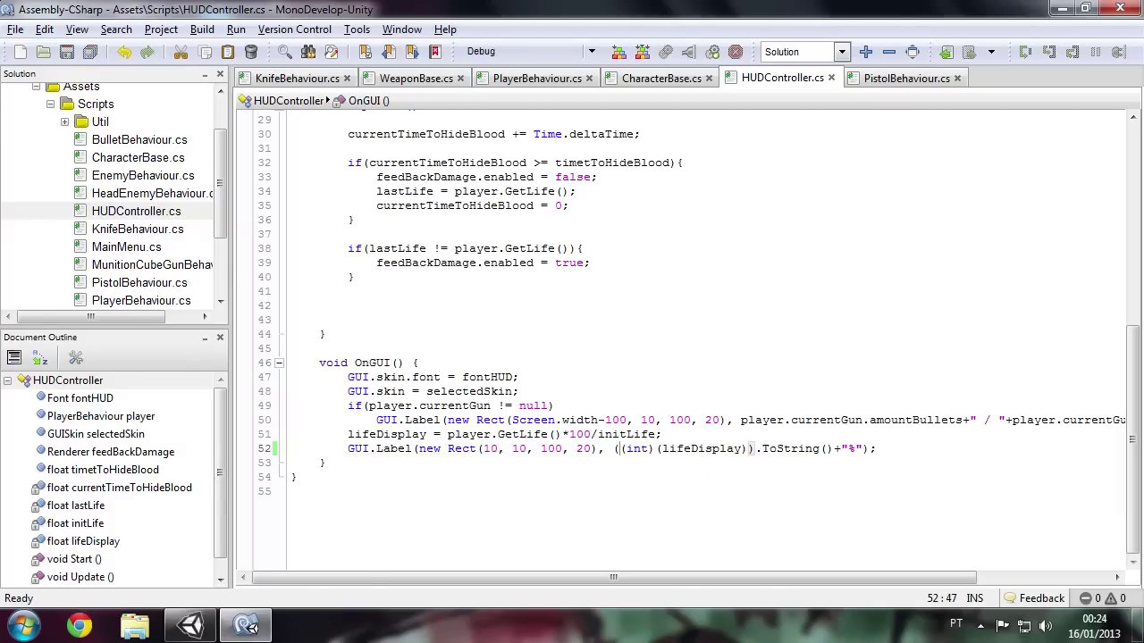
click(190, 625)
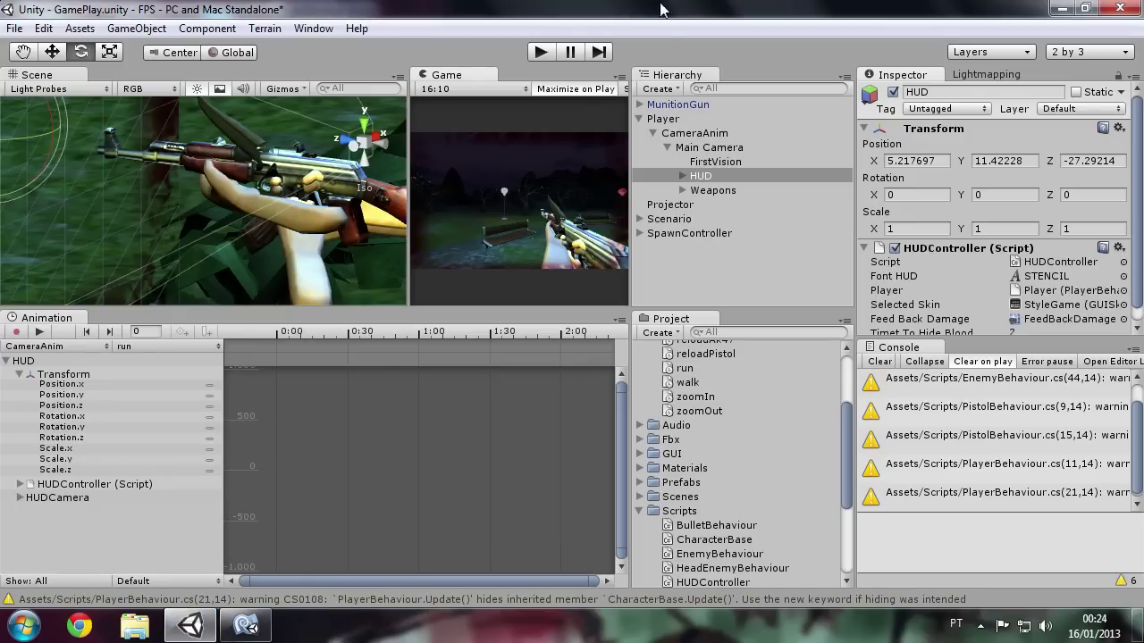
Start the game, switch to the knife and stab the nearby attacking zombies
click(542, 52)
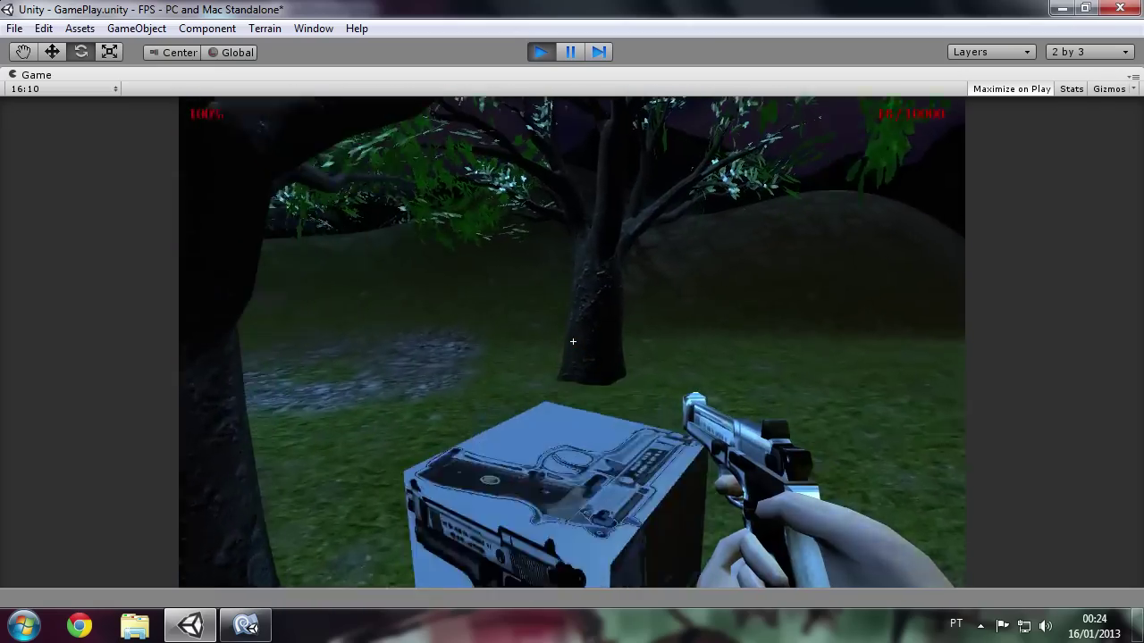
key(1)
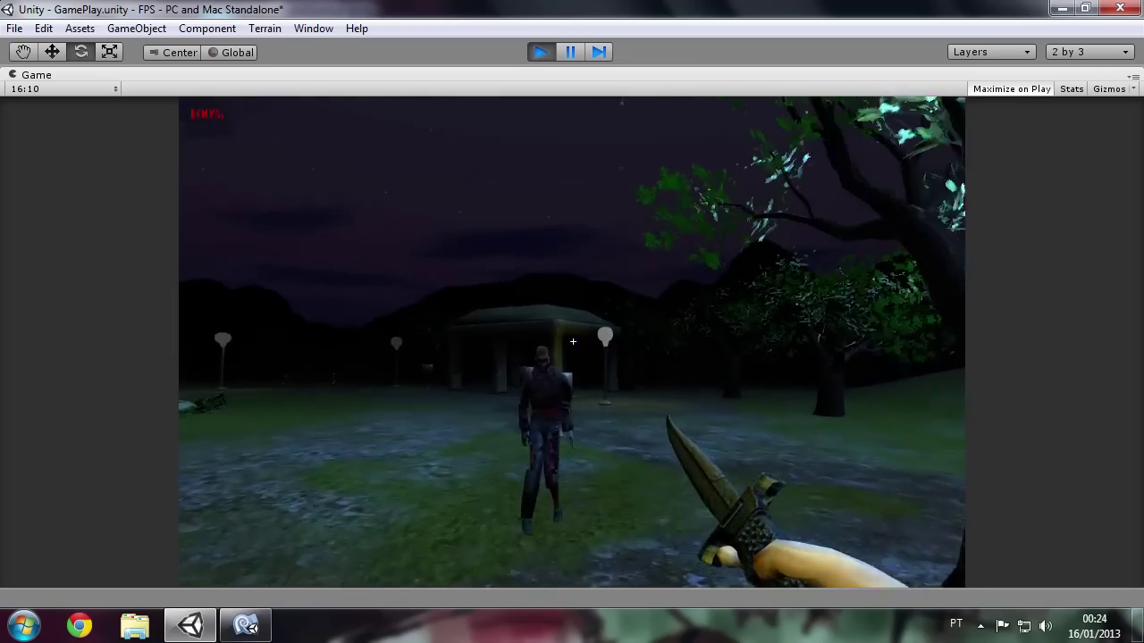
click(572, 342)
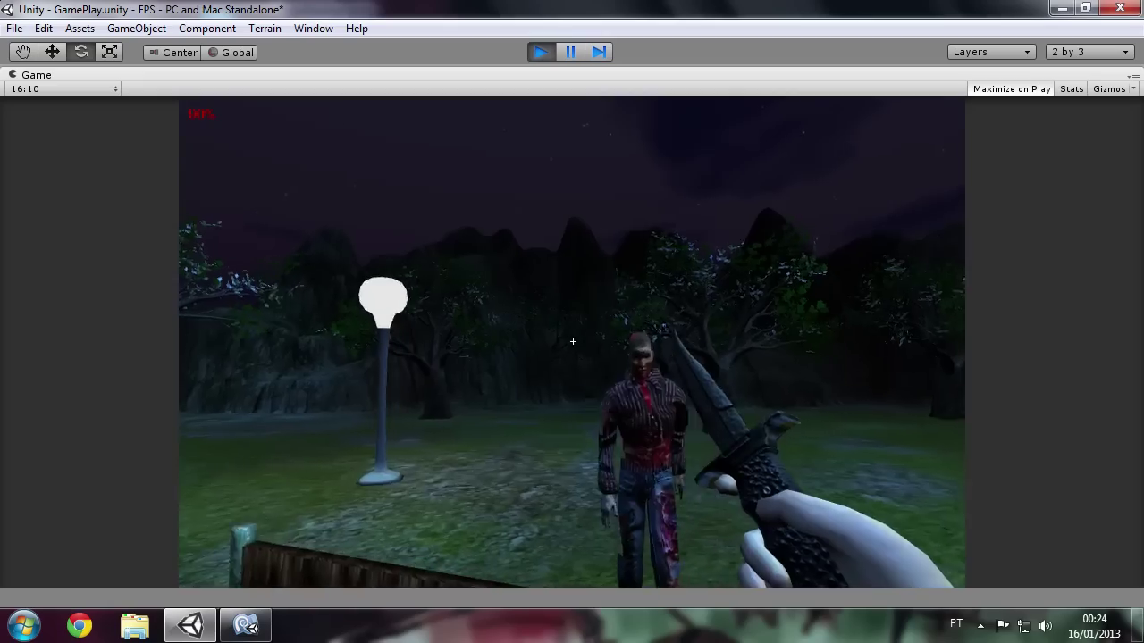
click(573, 341)
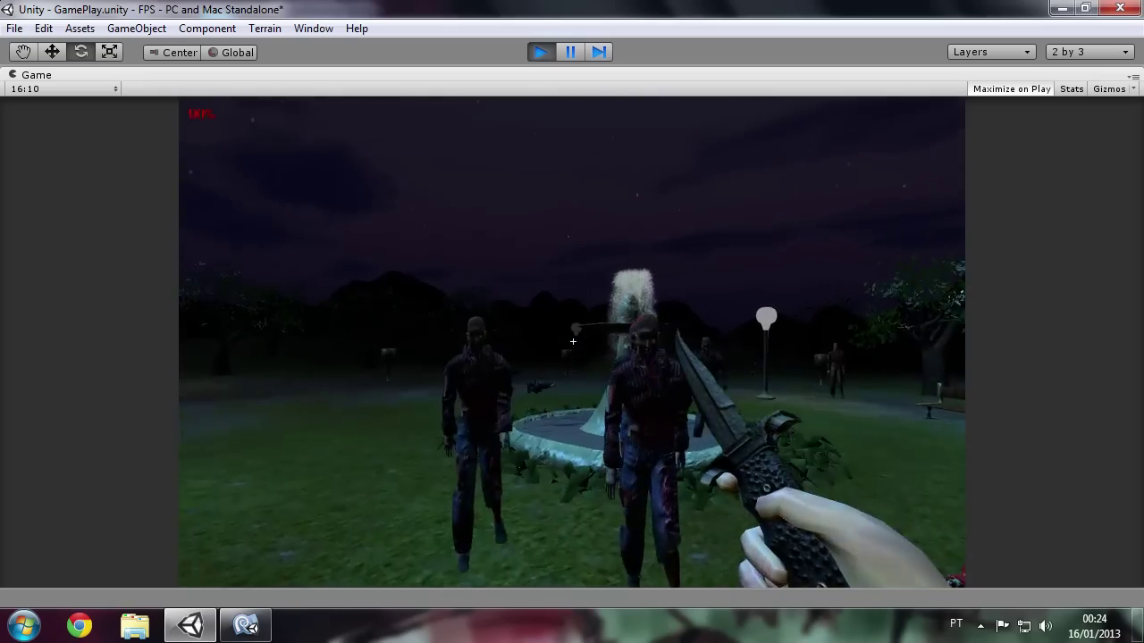
click(573, 342)
click(573, 342)
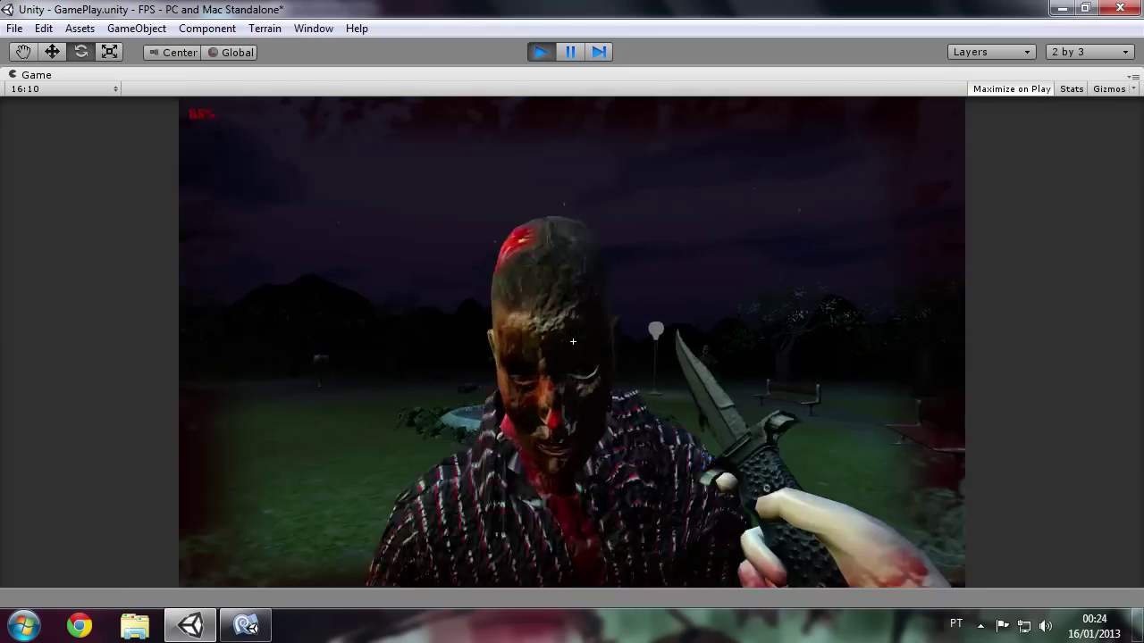
click(573, 341)
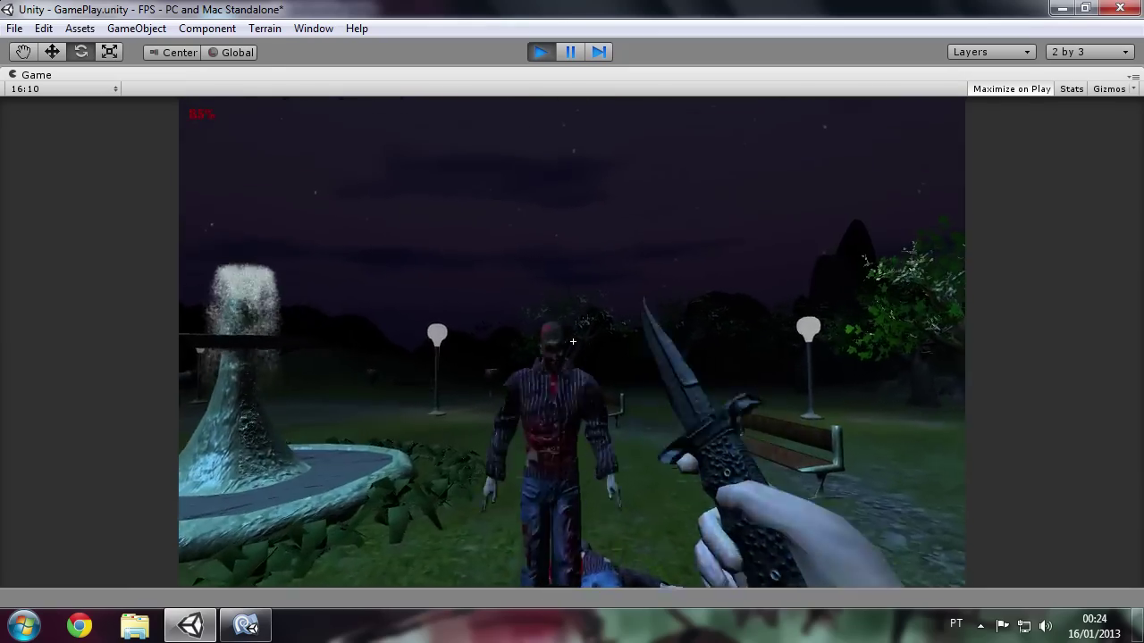
Walk past the bench and lamp post, knifing zombies as the health drops below 85%
key(w)
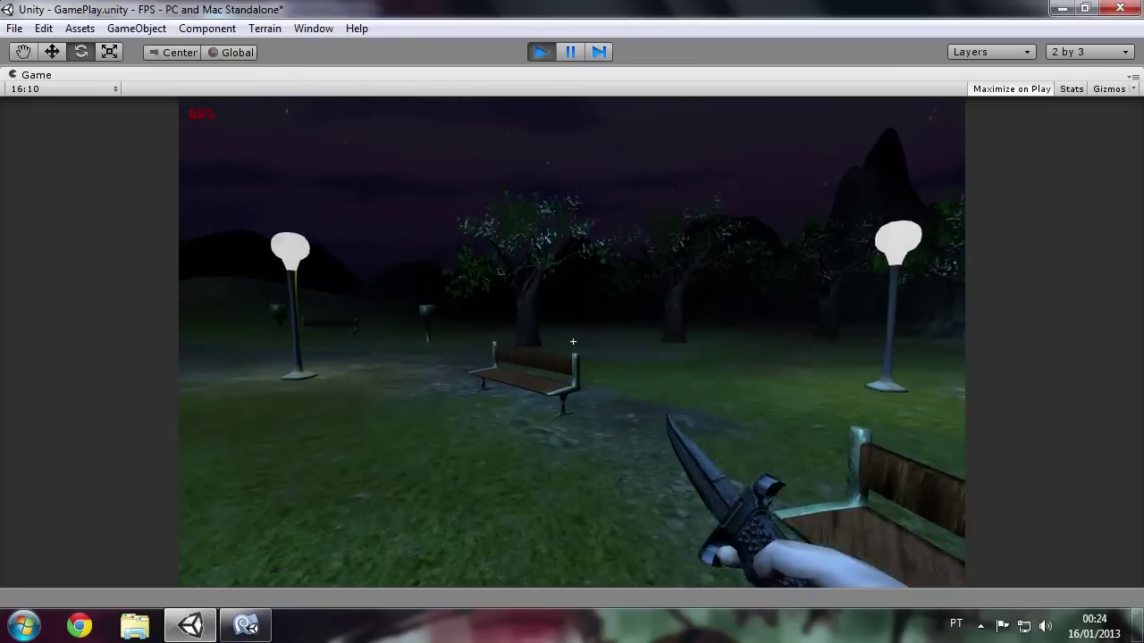
key(w)
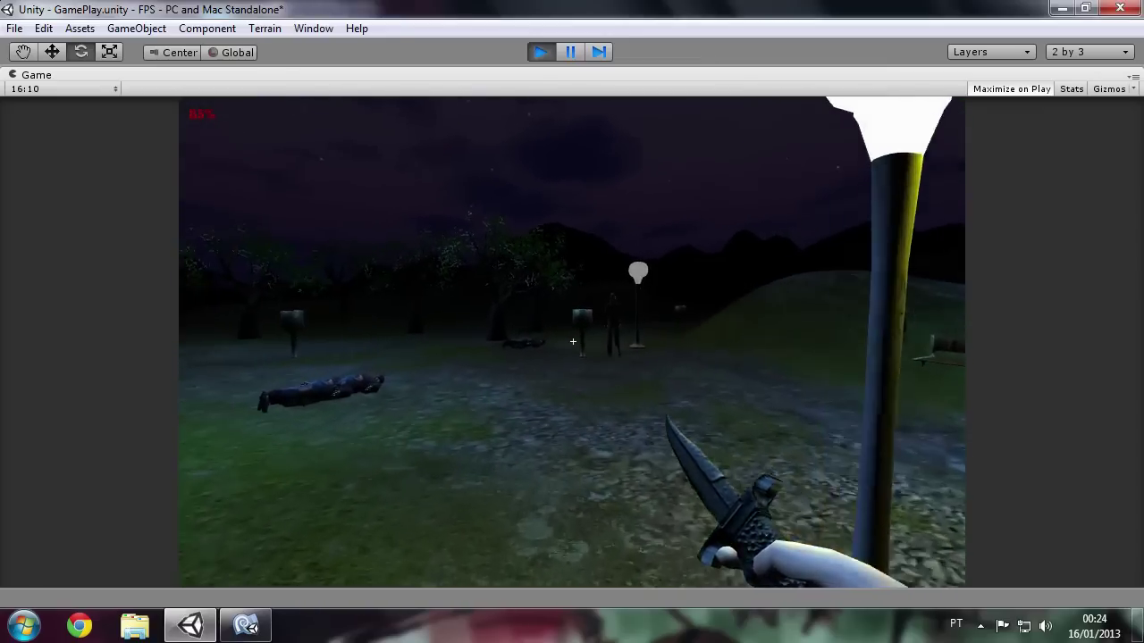
key(w)
click(573, 341)
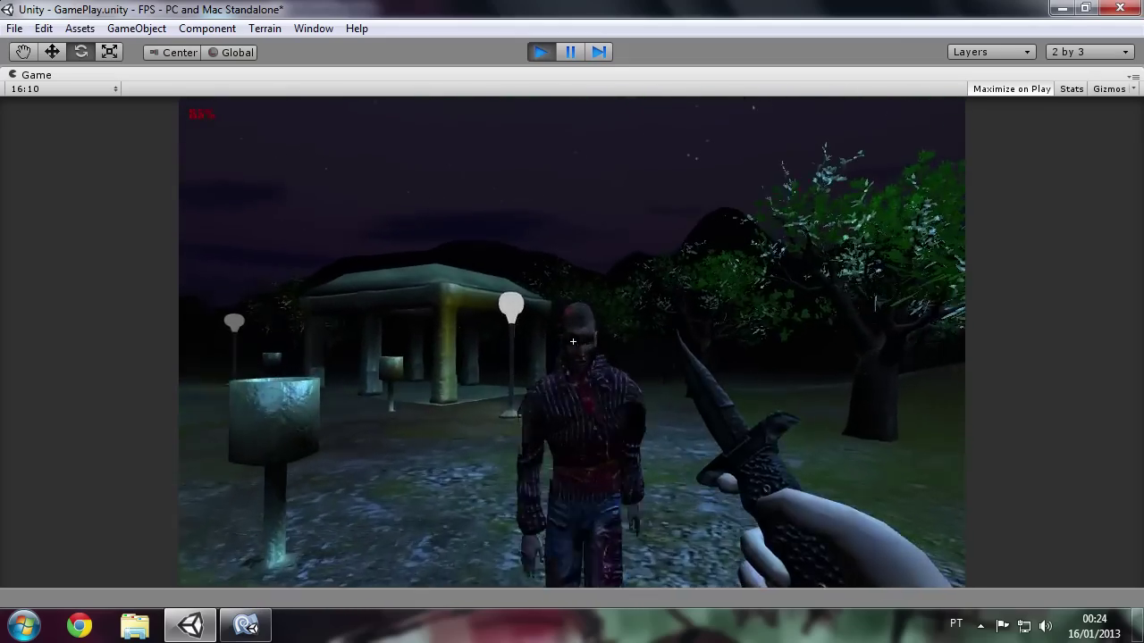
click(573, 341)
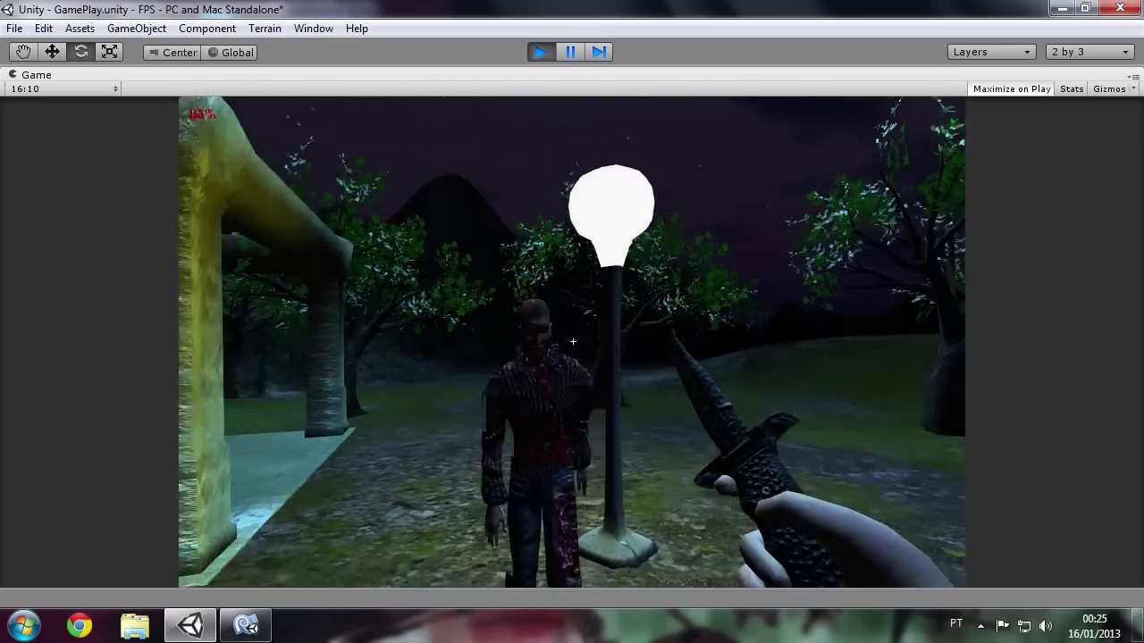
click(573, 341)
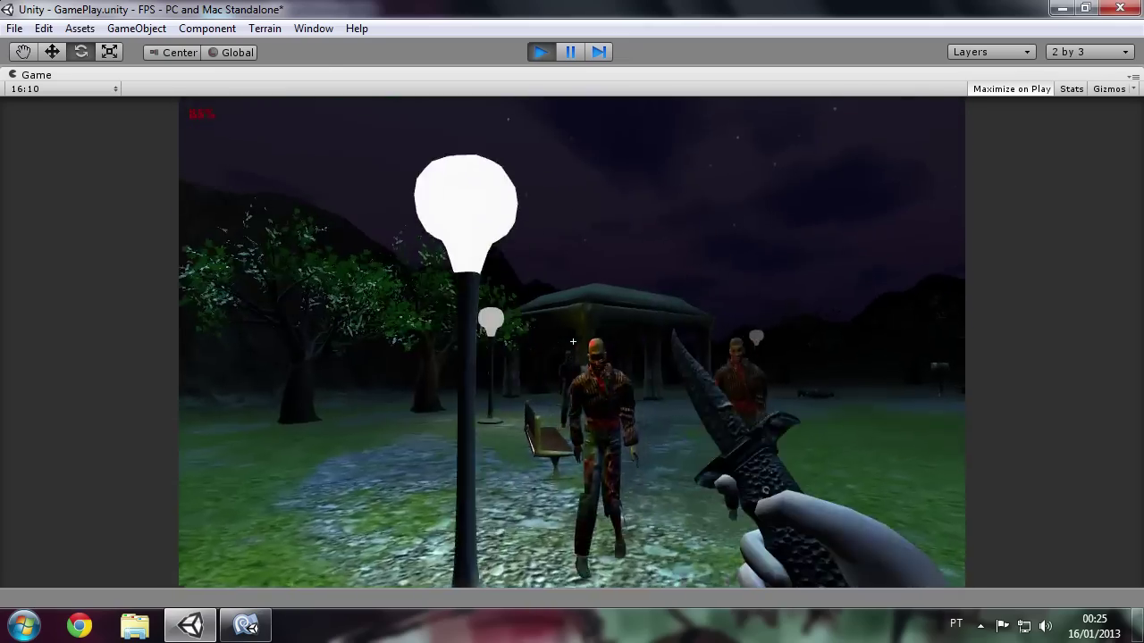
click(573, 342)
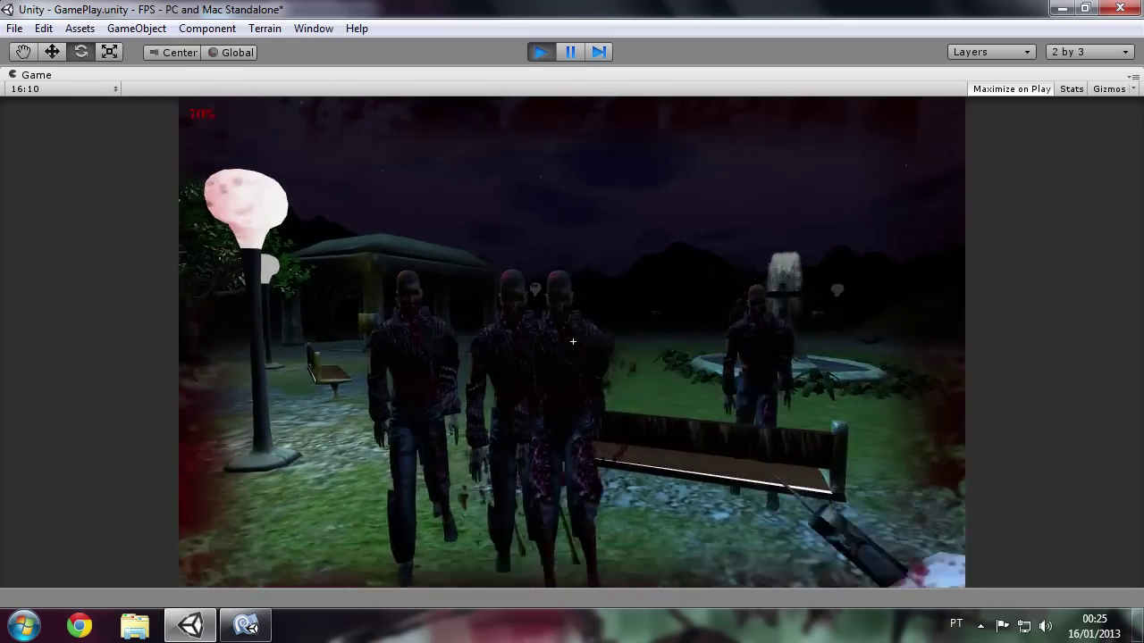
click(573, 341)
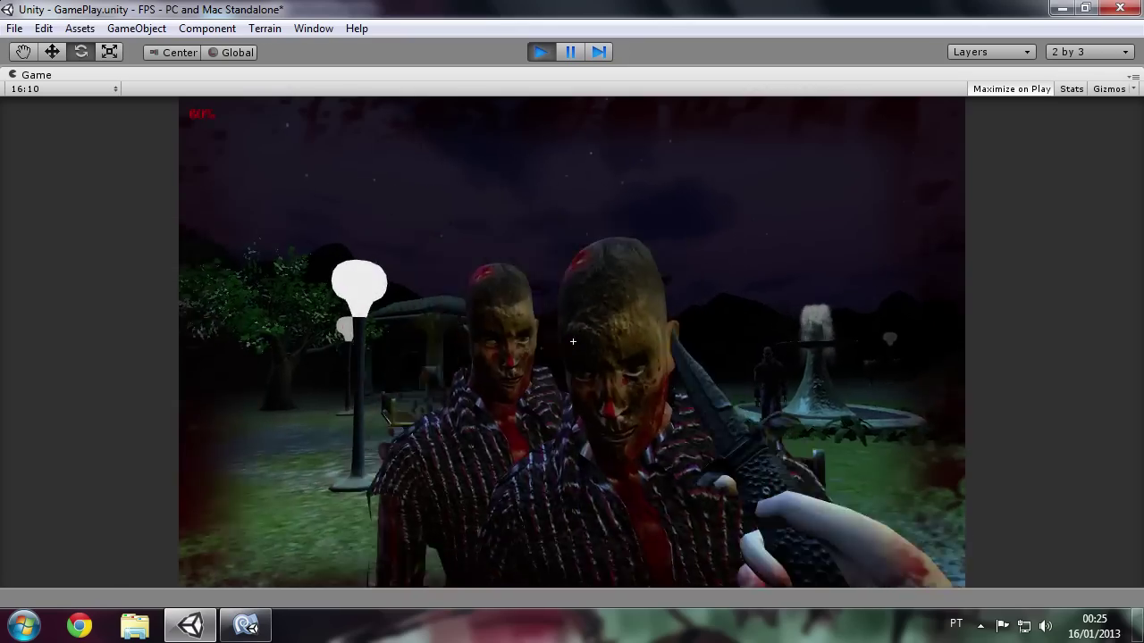